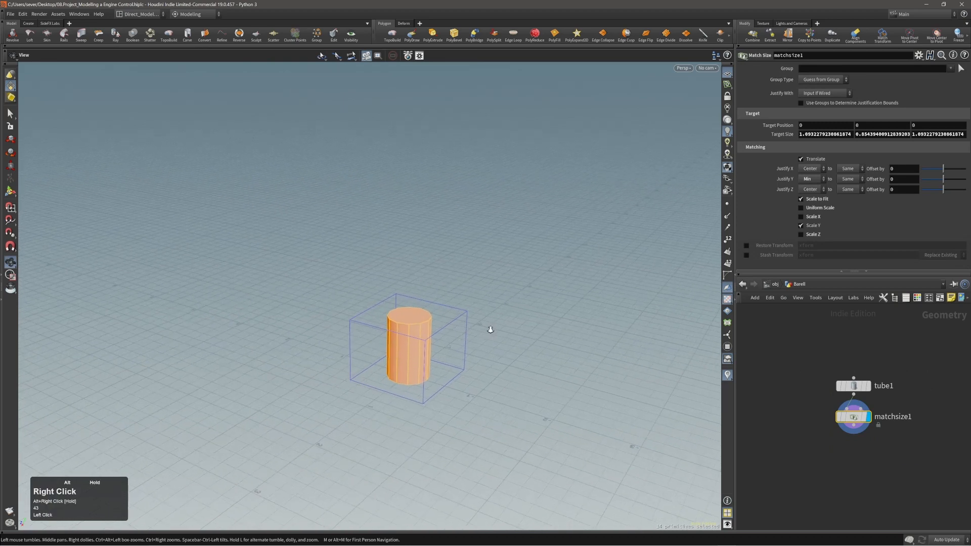
Step: Cut the matchsize1 node from the Barrel network, leaving only tube1
{"action": "middle_click_drag", "start_coordinate": [440, 362], "coordinate": [430, 333], "text": "alt"}
{"action": "left_click_drag", "start_coordinate": [425, 334], "coordinate": [577, 335], "text": "alt"}
{"action": "left_click_drag", "start_coordinate": [387, 380], "coordinate": [412, 384], "text": "alt"}
{"action": "middle_click_drag", "start_coordinate": [385, 383], "coordinate": [403, 336], "text": "alt"}
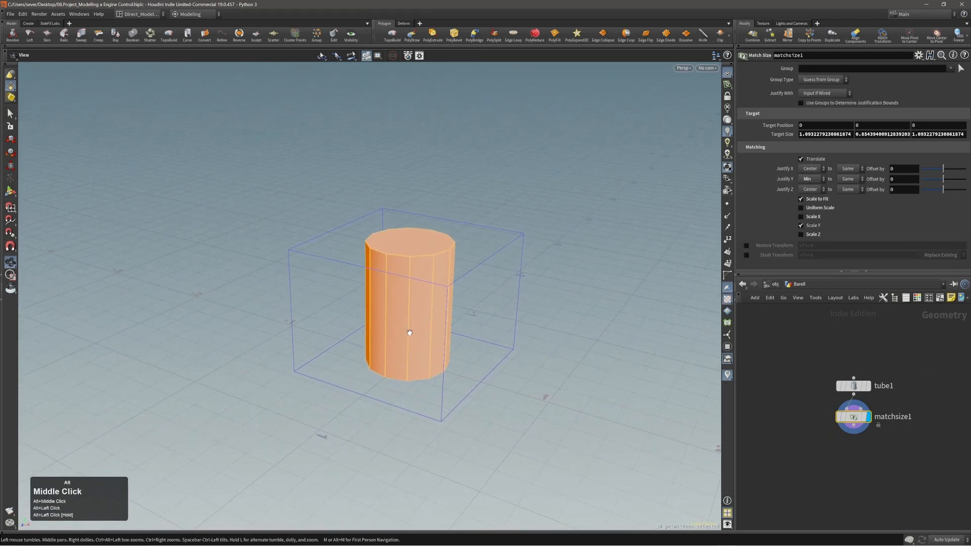
{"action": "left_click_drag", "start_coordinate": [403, 335], "coordinate": [336, 386], "text": "alt"}
{"action": "right_click_drag", "start_coordinate": [335, 385], "coordinate": [400, 295], "text": "alt"}
{"action": "middle_click_drag", "start_coordinate": [401, 294], "coordinate": [407, 282], "text": "alt"}
{"action": "left_click_drag", "start_coordinate": [780, 397], "coordinate": [879, 435]}
{"action": "key", "text": "alt+x"}
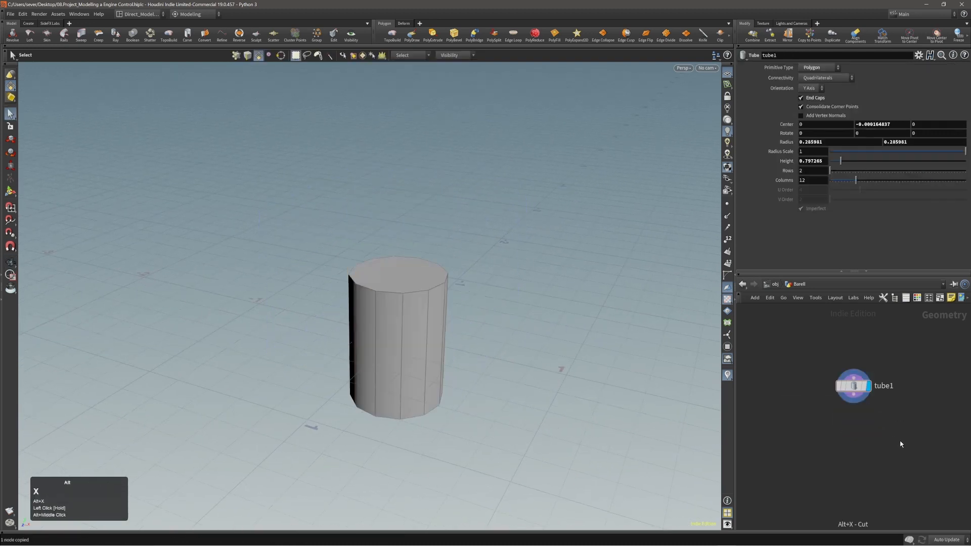
Step: Select a face on the tube and bring up its Tube handle in the viewport
{"action": "right_click_drag", "start_coordinate": [382, 349], "coordinate": [403, 349], "text": "alt"}
{"action": "middle_click_drag", "start_coordinate": [403, 349], "coordinate": [403, 333], "text": "alt"}
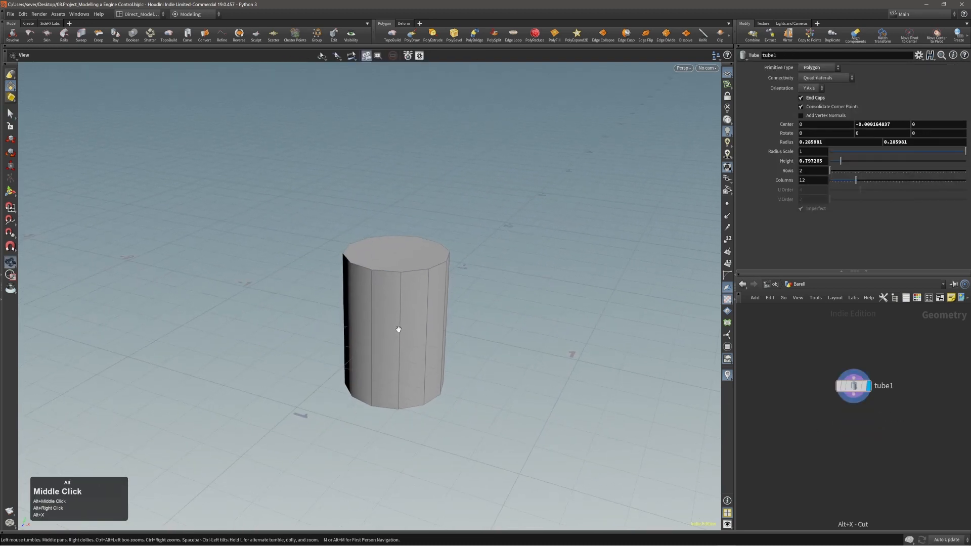
{"action": "key", "text": "s"}
{"action": "left_click", "coordinate": [403, 333]}
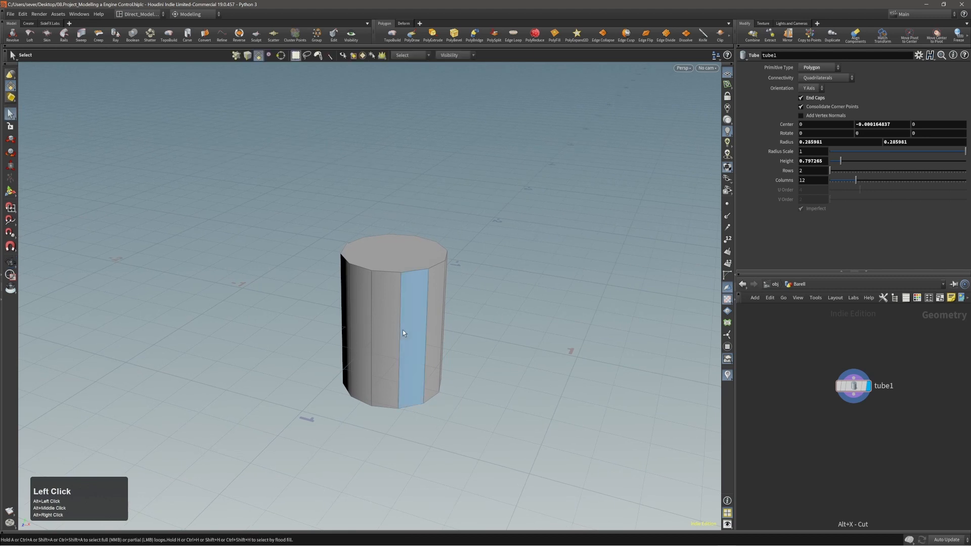
{"action": "key", "text": "Return"}
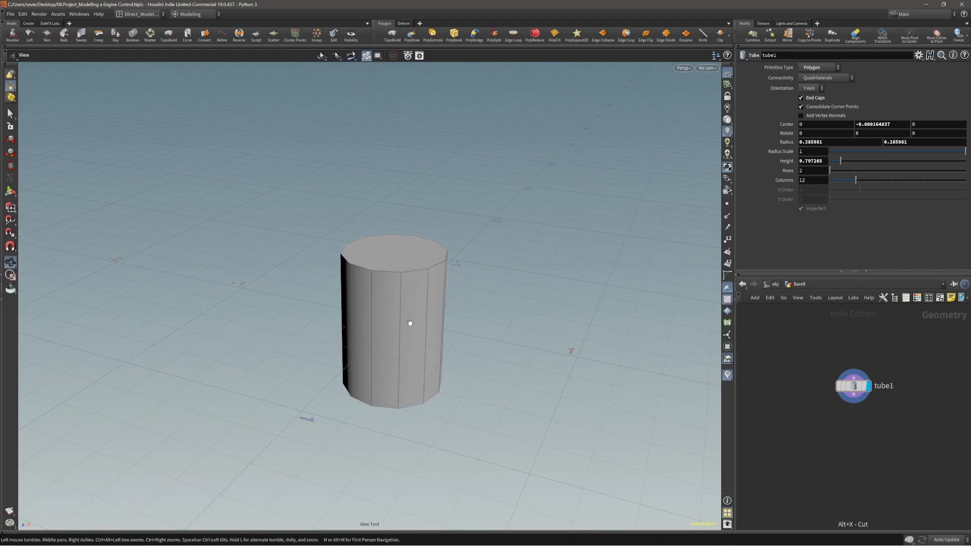
Step: Turn off the tube's End Caps and raise its Columns to 24
{"action": "middle_click_drag", "start_coordinate": [410, 323], "coordinate": [403, 314], "text": "alt"}
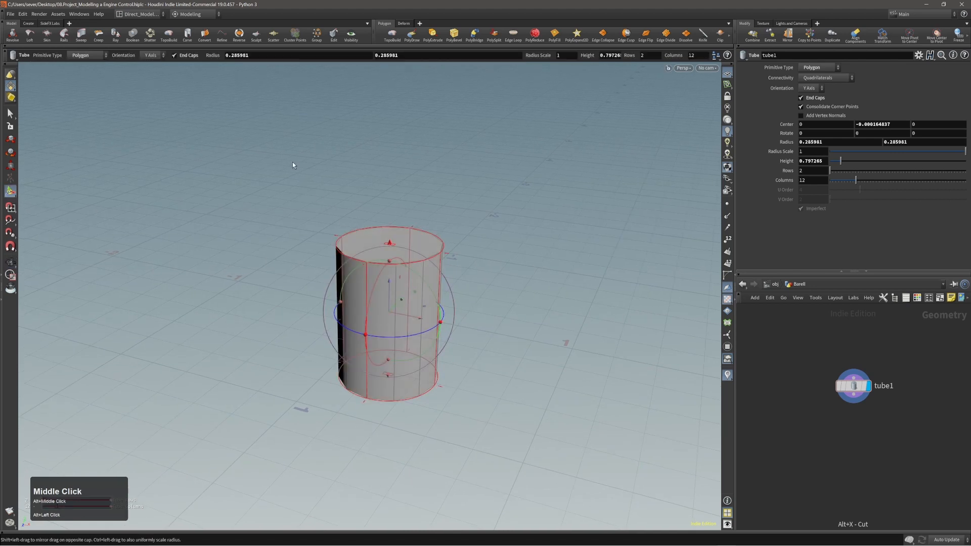
{"action": "left_click", "coordinate": [175, 56]}
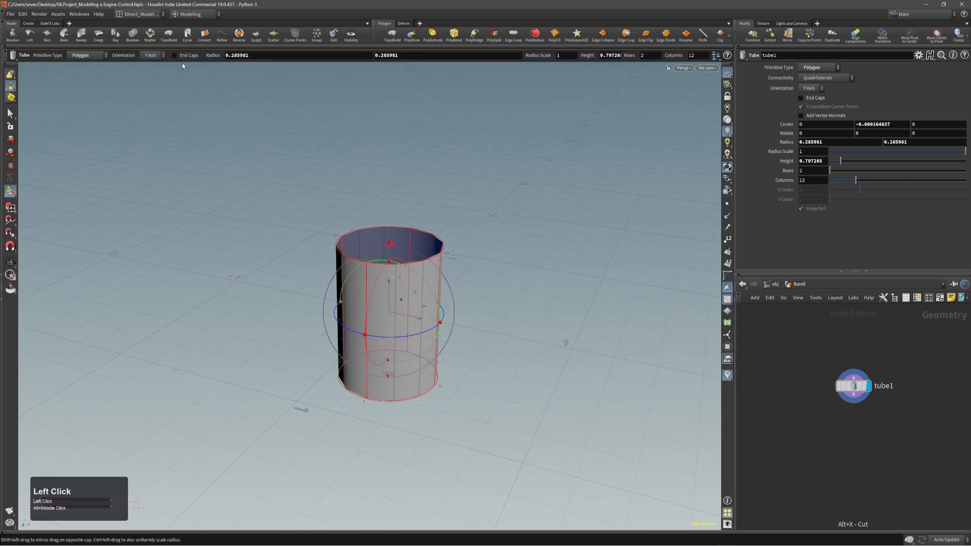
{"action": "left_click", "coordinate": [703, 55]}
{"action": "scroll", "coordinate": [703, 55], "scroll_direction": "up", "scroll_amount": 1}
{"action": "scroll", "coordinate": [702, 55], "scroll_direction": "up", "scroll_amount": 10}
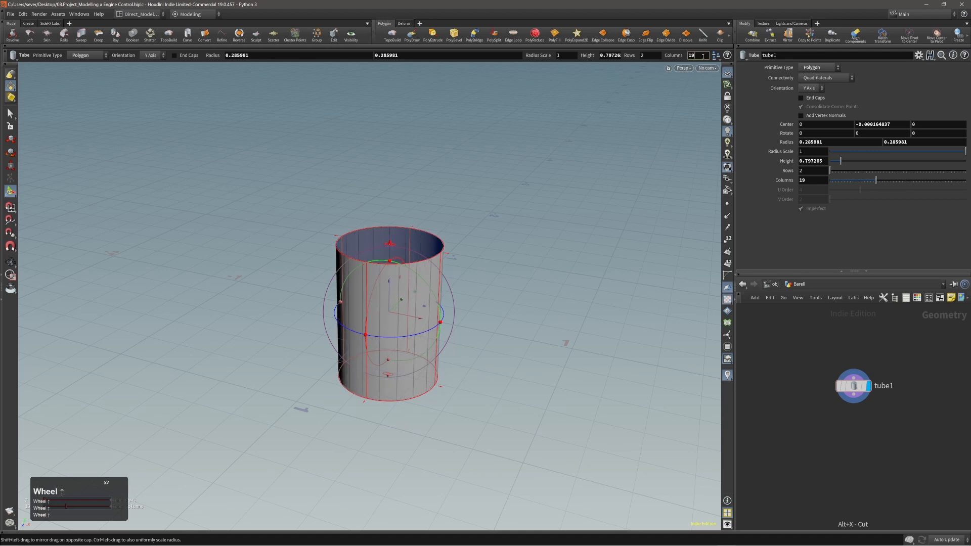
{"action": "scroll", "coordinate": [703, 55], "scroll_direction": "up", "scroll_amount": 1}
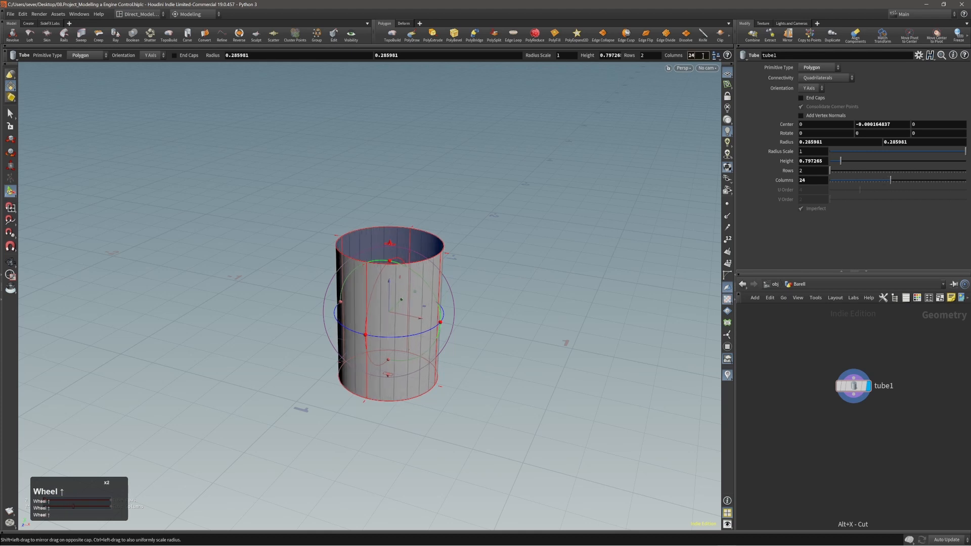
Step: Raise the tube's Rows to 5 and look over the denser mesh
{"action": "left_click", "coordinate": [652, 56]}
{"action": "scroll", "coordinate": [653, 56], "scroll_direction": "up", "scroll_amount": 1}
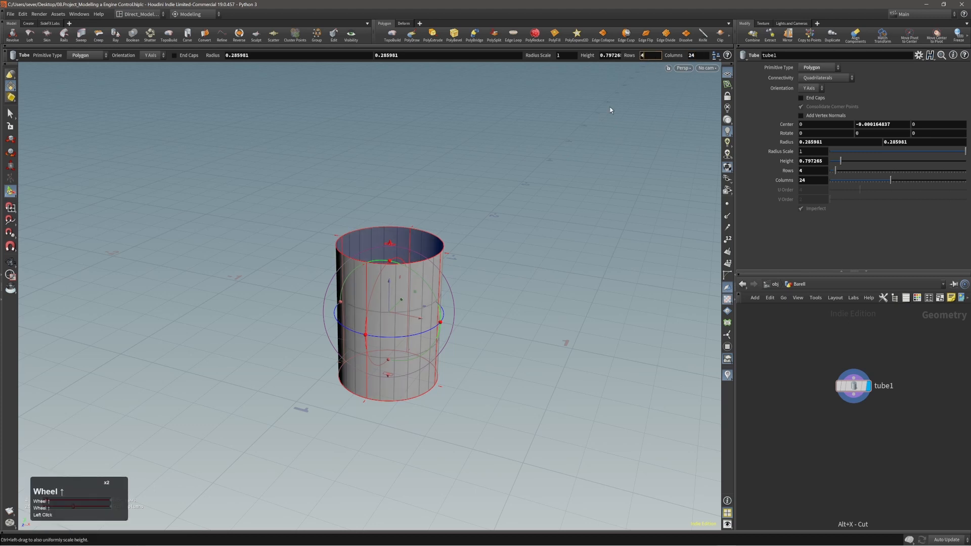
{"action": "scroll", "coordinate": [651, 57], "scroll_direction": "up", "scroll_amount": 1}
{"action": "right_click", "coordinate": [437, 326]}
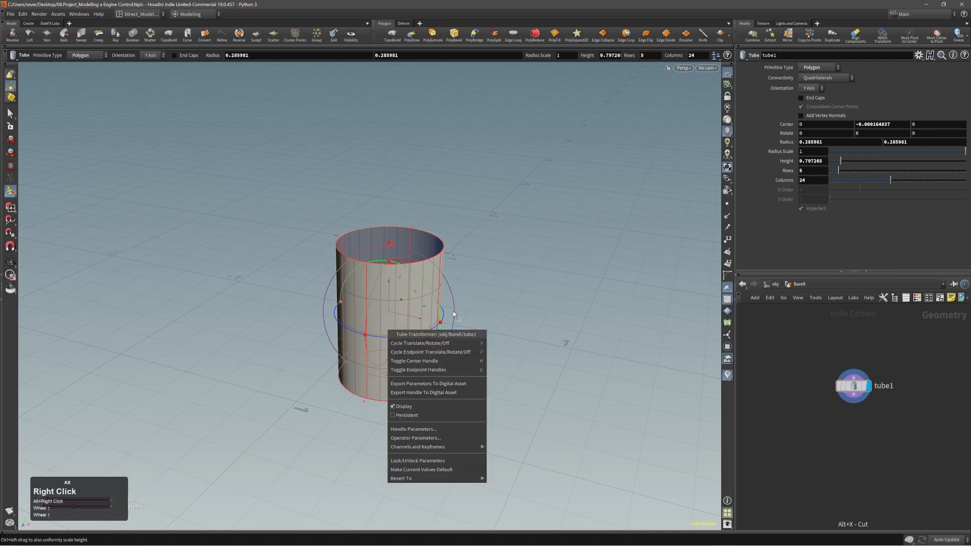
{"action": "right_click", "coordinate": [487, 307]}
{"action": "right_click_drag", "start_coordinate": [475, 309], "coordinate": [368, 335], "text": "alt"}
{"action": "left_click_drag", "start_coordinate": [368, 335], "coordinate": [353, 319], "text": "alt"}
{"action": "right_click_drag", "start_coordinate": [353, 319], "coordinate": [323, 338], "text": "alt"}
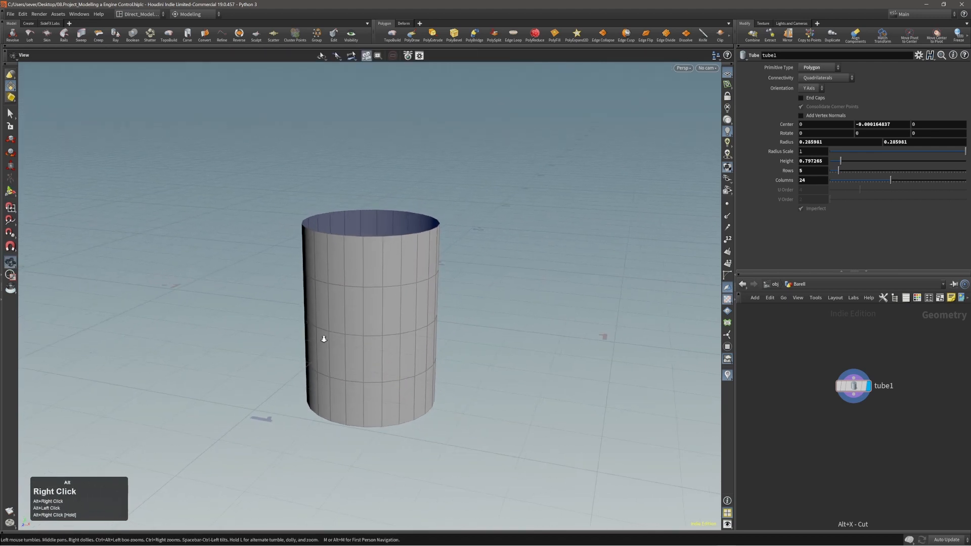
{"action": "middle_click_drag", "start_coordinate": [349, 330], "coordinate": [369, 317], "text": "alt"}
{"action": "left_click", "coordinate": [370, 317]}
{"action": "key", "text": "Return"}
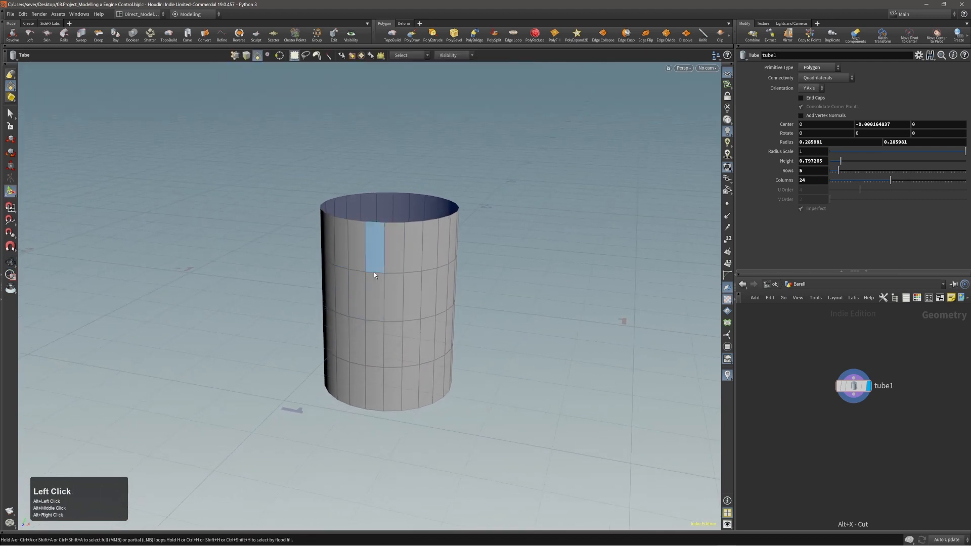
{"action": "mouse_move", "coordinate": [970, 283]}
{"action": "right_mouse_down"}
{"action": "mouse_move", "coordinate": [752, 285]}
{"action": "mouse_move", "coordinate": [569, 307]}
{"action": "right_mouse_up"}
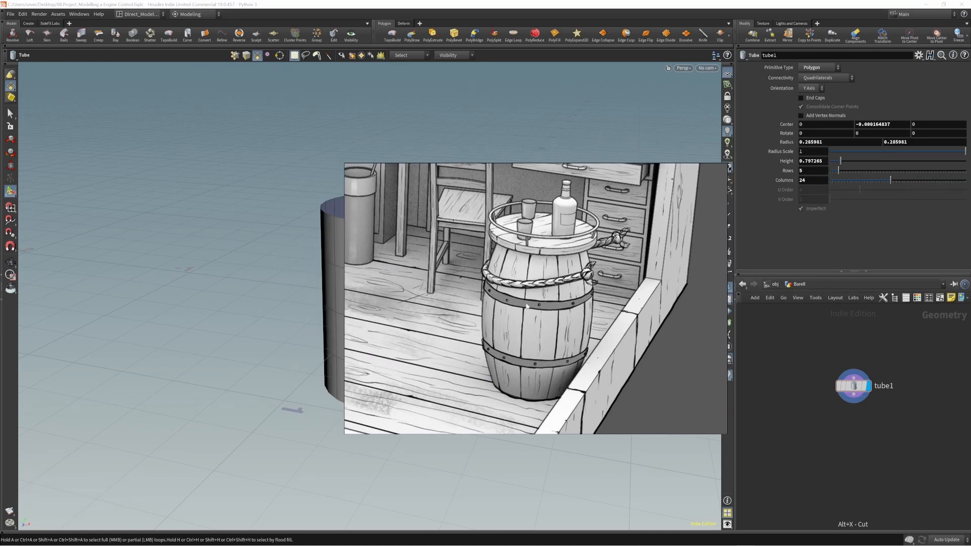
{"action": "right_click_drag", "start_coordinate": [526, 305], "coordinate": [970, 307]}
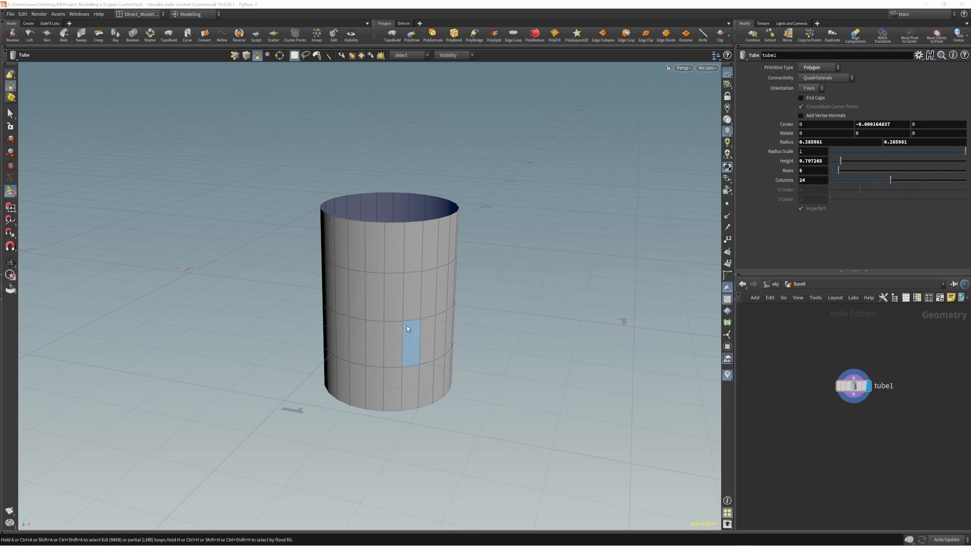
{"action": "right_click_drag", "start_coordinate": [395, 297], "coordinate": [384, 300], "text": "alt"}
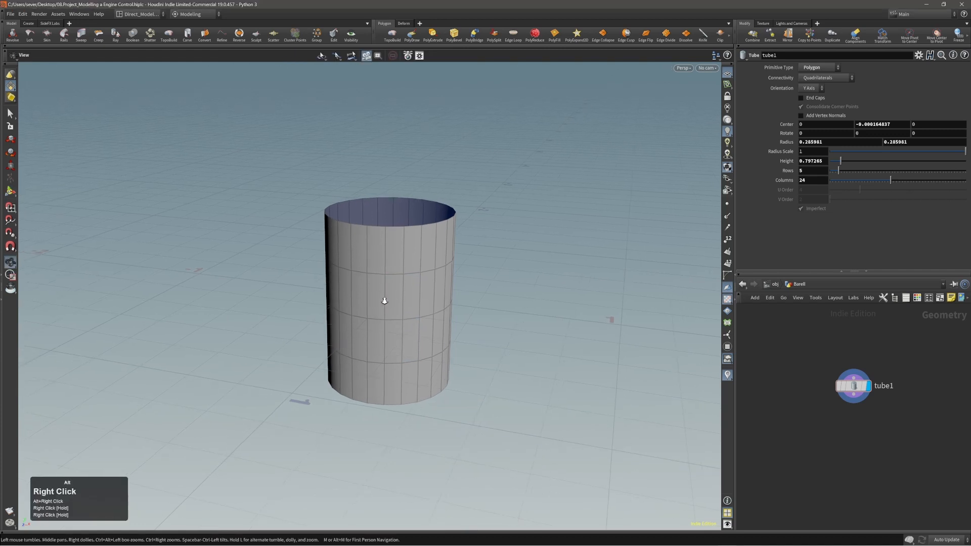
{"action": "middle_click_drag", "start_coordinate": [397, 307], "coordinate": [390, 310], "text": "alt"}
{"action": "right_click_drag", "start_coordinate": [377, 308], "coordinate": [393, 309], "text": "alt"}
{"action": "left_click_drag", "start_coordinate": [392, 309], "coordinate": [364, 308], "text": "alt"}
{"action": "right_click_drag", "start_coordinate": [364, 308], "coordinate": [379, 264], "text": "alt"}
Step: Select one column's faces, invert the selection, and delete the rest, creating blast1
{"action": "key", "text": "s"}
{"action": "left_click", "coordinate": [377, 267]}
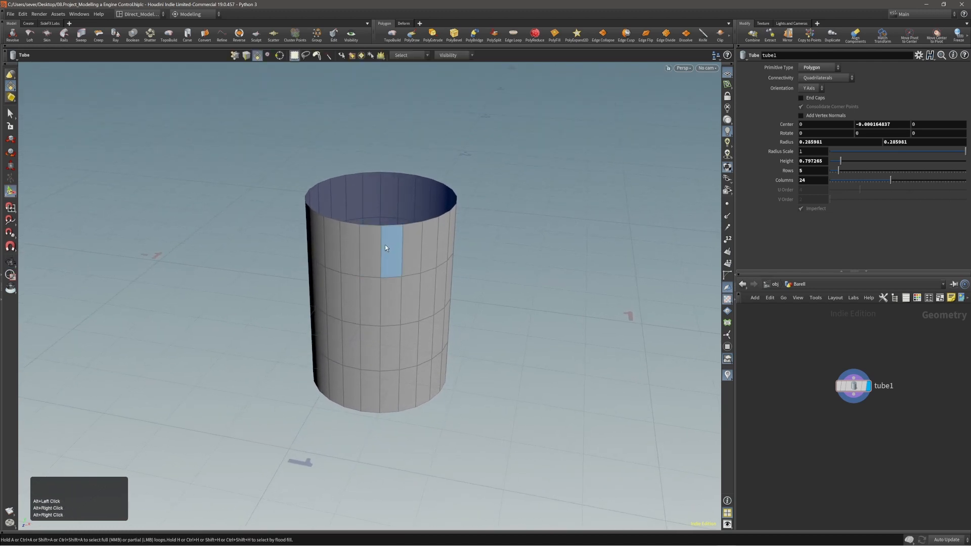
{"action": "left_click", "coordinate": [367, 246]}
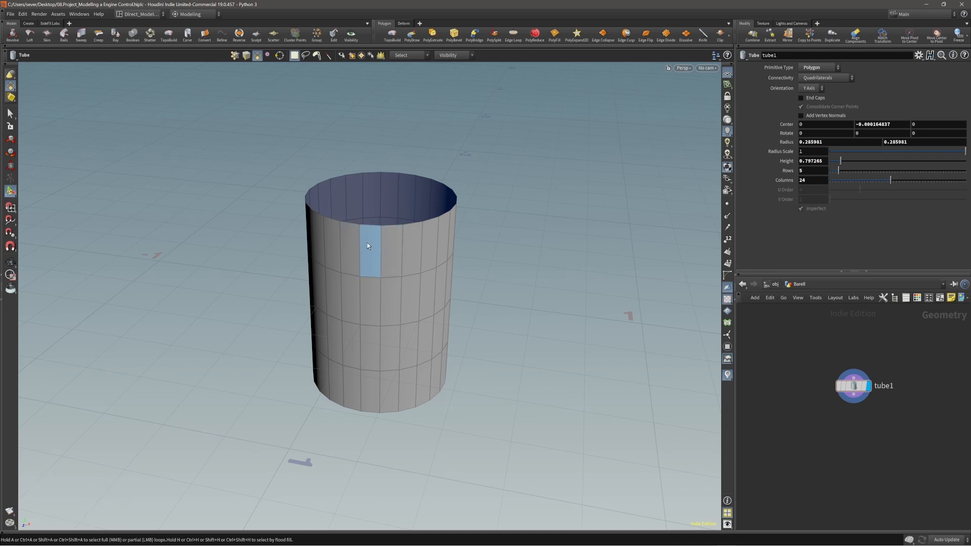
{"action": "left_click", "coordinate": [355, 246]}
{"action": "left_click", "coordinate": [369, 246], "text": "shift"}
{"action": "left_click", "coordinate": [365, 292], "text": "shift"}
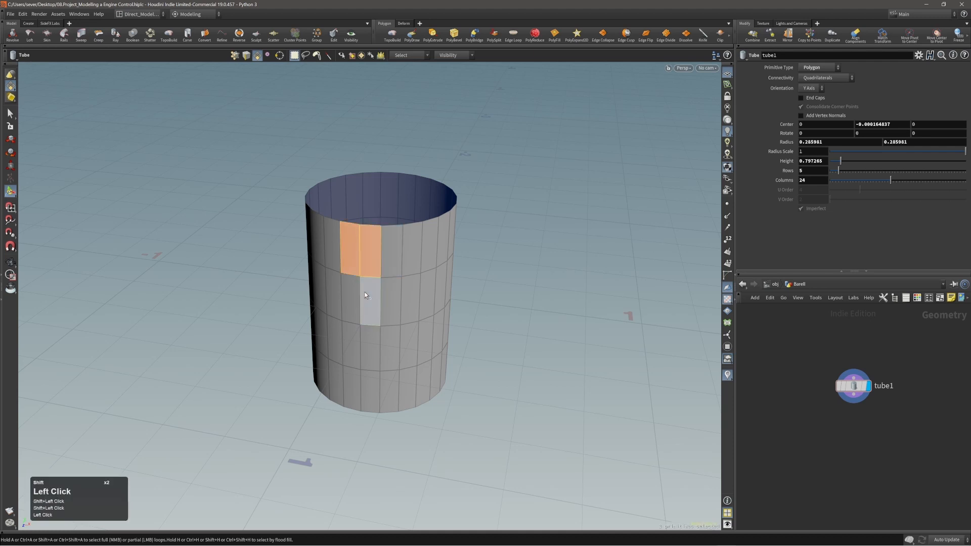
{"action": "left_click", "coordinate": [369, 348], "text": "shift"}
{"action": "left_click_drag", "start_coordinate": [354, 315], "coordinate": [364, 288], "text": "alt"}
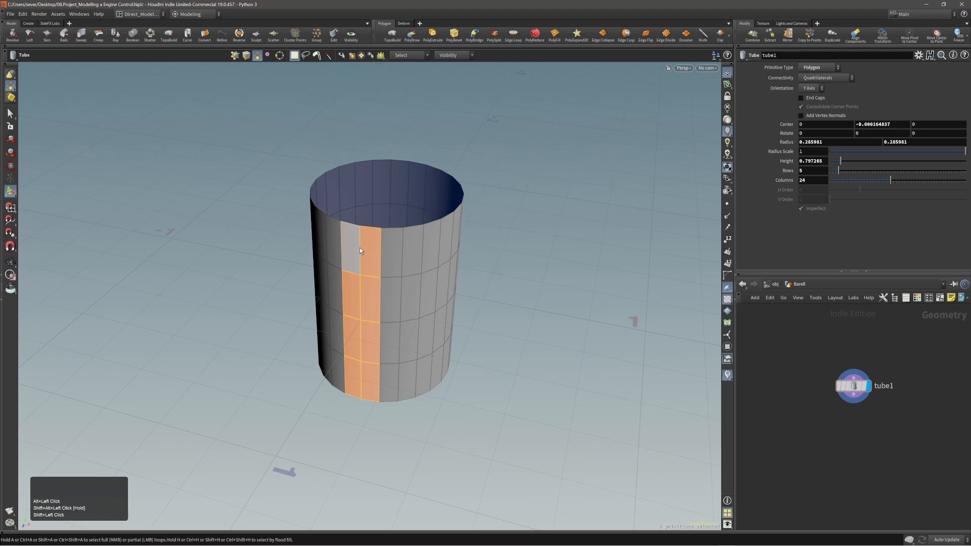
{"action": "key", "text": "ctrl+i"}
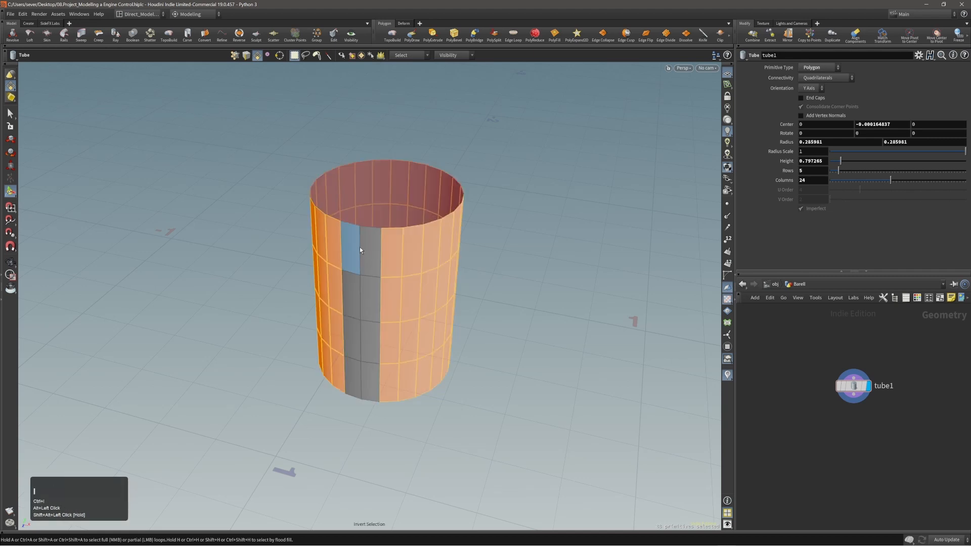
{"action": "key", "text": "Delete"}
{"action": "mouse_move", "coordinate": [358, 266]}
{"action": "left_mouse_down", "text": "alt"}
{"action": "mouse_move", "coordinate": [328, 269]}
{"action": "mouse_move", "coordinate": [351, 265]}
{"action": "mouse_move", "coordinate": [347, 279]}
{"action": "left_mouse_up", "text": "alt"}
{"action": "right_click_drag", "start_coordinate": [347, 279], "coordinate": [345, 266], "text": "alt"}
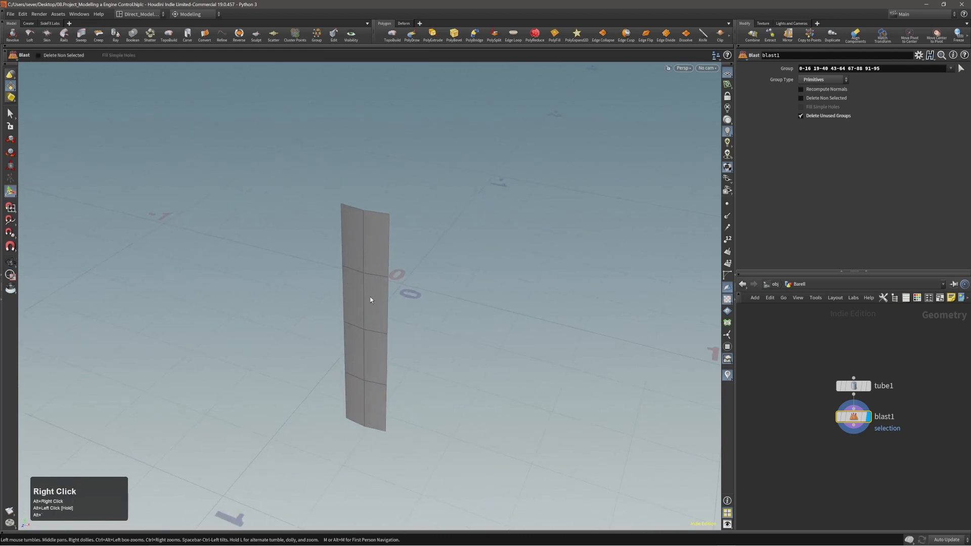
{"action": "middle_click_drag", "start_coordinate": [370, 300], "coordinate": [368, 276], "text": "alt"}
{"action": "left_click_drag", "start_coordinate": [383, 265], "coordinate": [362, 273], "text": "alt"}
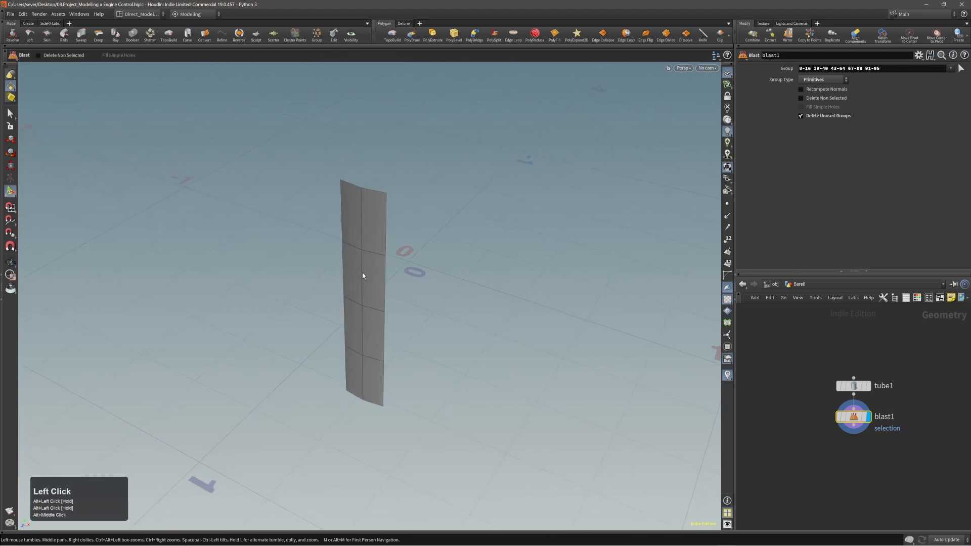
{"action": "right_click_drag", "start_coordinate": [363, 214], "coordinate": [364, 252], "text": "alt"}
{"action": "left_click_drag", "start_coordinate": [363, 252], "coordinate": [373, 223], "text": "alt"}
{"action": "right_click_drag", "start_coordinate": [372, 223], "coordinate": [379, 232], "text": "alt"}
{"action": "left_click_drag", "start_coordinate": [379, 232], "coordinate": [372, 243], "text": "alt"}
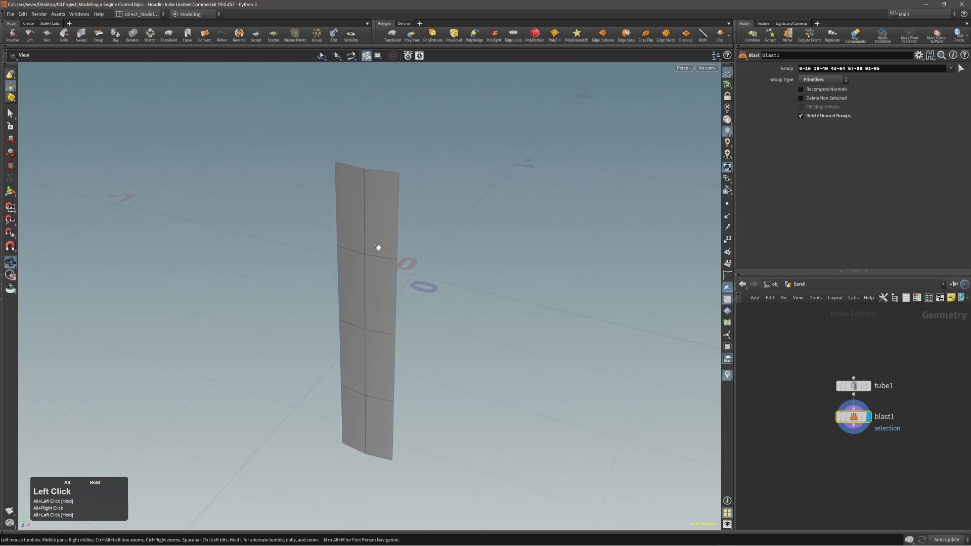
{"action": "left_click", "coordinate": [357, 251]}
{"action": "key", "text": "2"}
{"action": "double_click", "coordinate": [378, 257]}
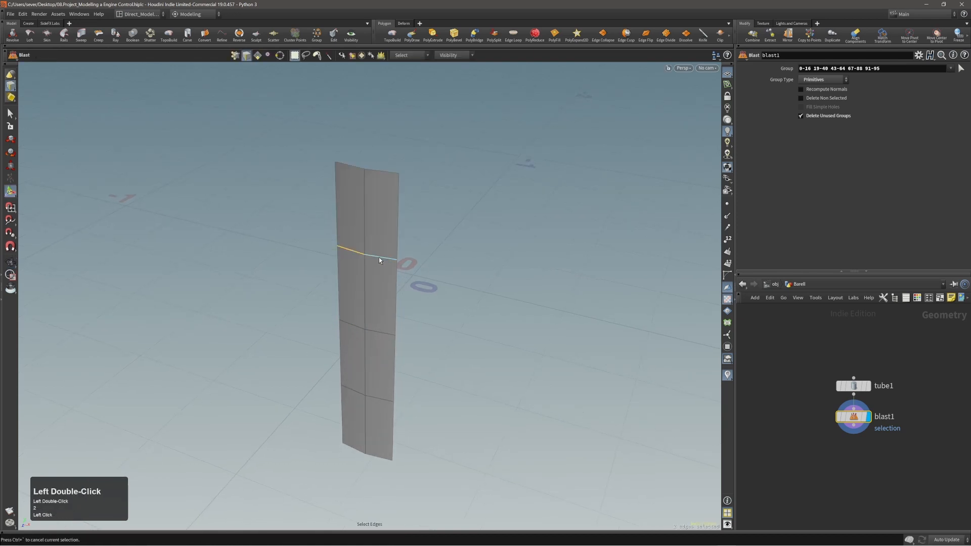
{"action": "double_click", "coordinate": [363, 331]}
{"action": "double_click", "coordinate": [378, 401]}
{"action": "left_click_drag", "start_coordinate": [380, 349], "coordinate": [370, 345], "text": "alt"}
{"action": "left_click", "coordinate": [337, 324]}
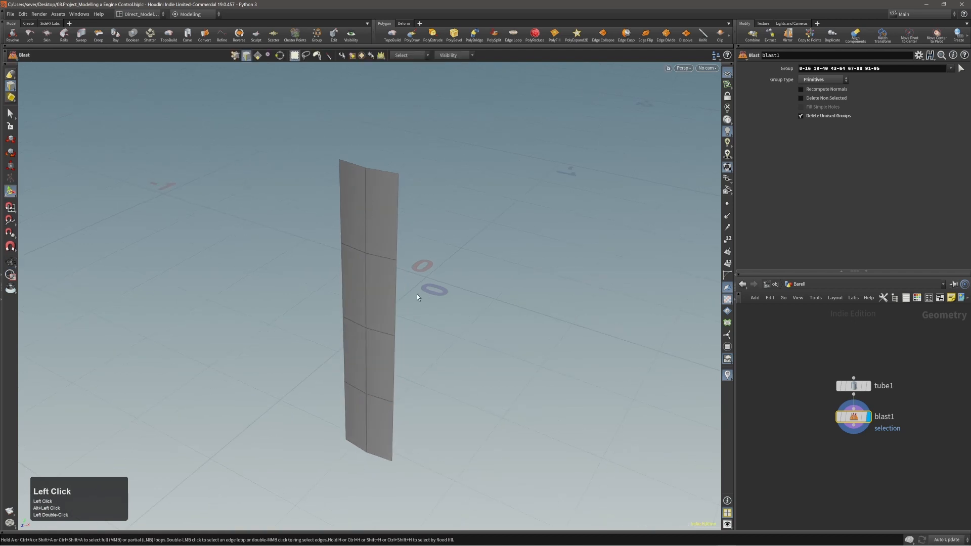
{"action": "left_click_drag", "start_coordinate": [416, 294], "coordinate": [392, 271], "text": "alt"}
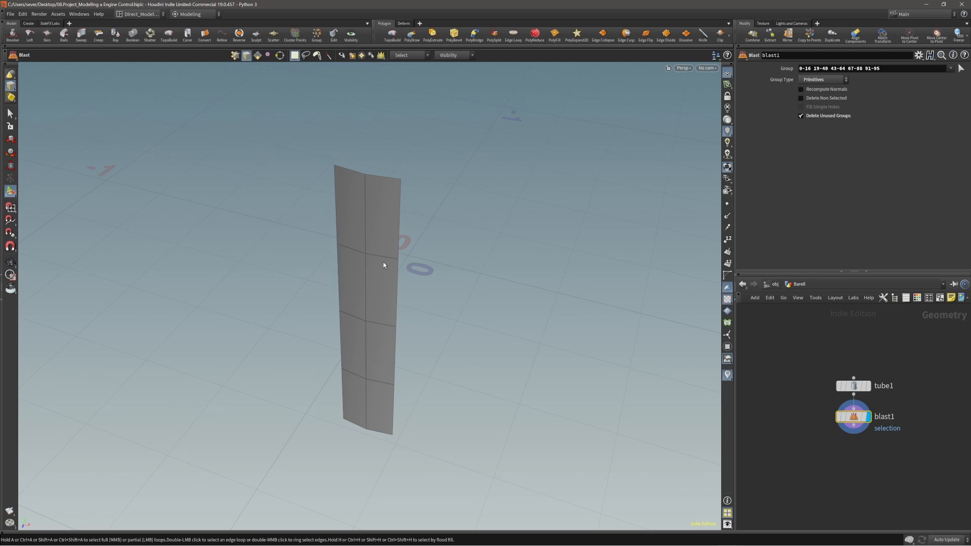
{"action": "left_click_drag", "start_coordinate": [383, 265], "coordinate": [387, 238], "text": "alt"}
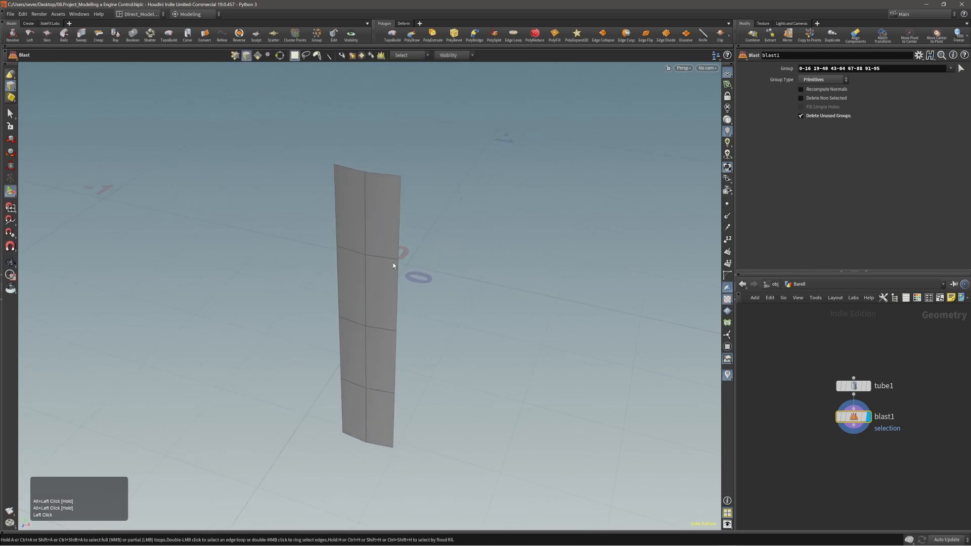
{"action": "left_click_drag", "start_coordinate": [375, 266], "coordinate": [368, 212], "text": "alt"}
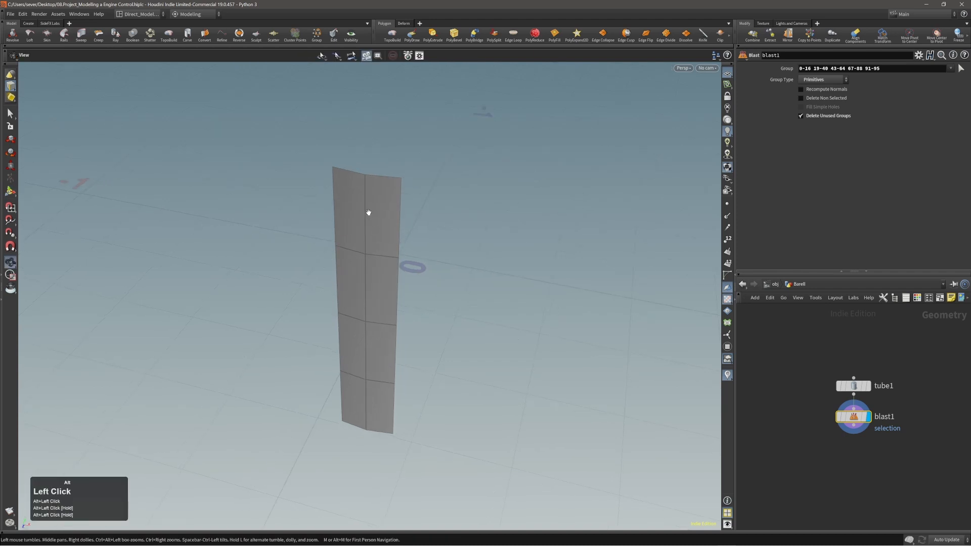
{"action": "right_click_drag", "start_coordinate": [368, 212], "coordinate": [397, 195], "text": "alt"}
{"action": "left_click_drag", "start_coordinate": [396, 196], "coordinate": [388, 197], "text": "alt"}
{"action": "right_click_drag", "start_coordinate": [388, 197], "coordinate": [388, 180], "text": "alt"}
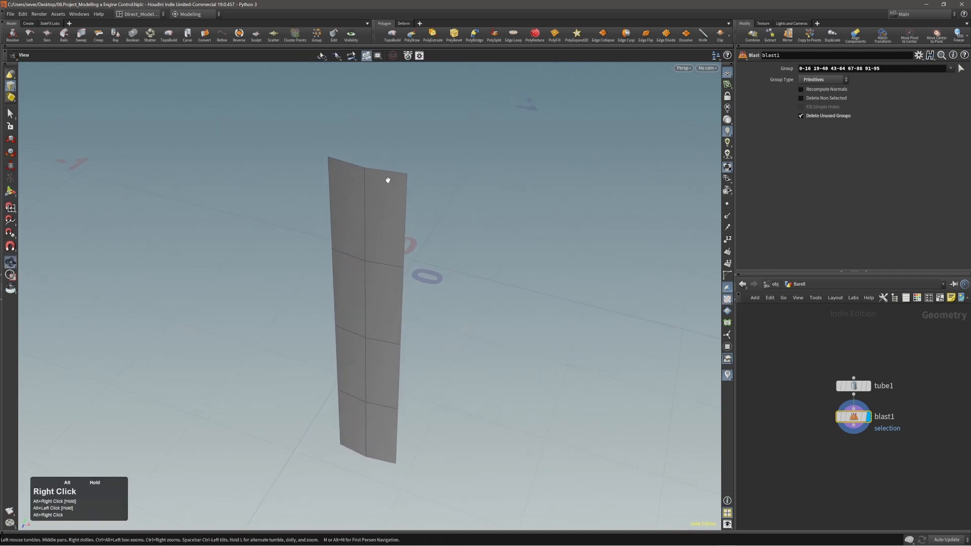
{"action": "key", "text": "Return"}
{"action": "double_click", "coordinate": [380, 215]}
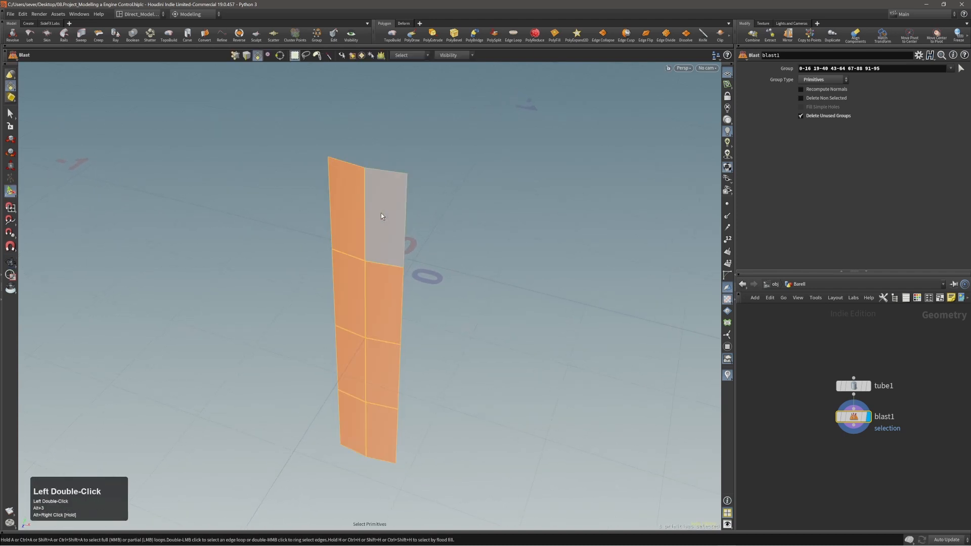
{"action": "key", "text": "c"}
Step: PolyExtrude the curved strip to a distance of about 0.0255, then check its concave side
{"action": "left_click", "coordinate": [398, 212]}
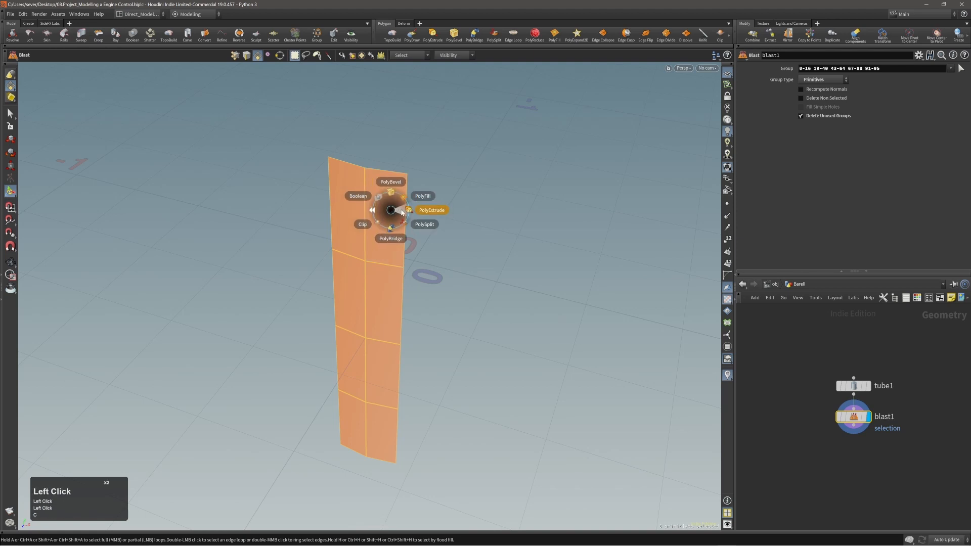
{"action": "left_click_drag", "start_coordinate": [402, 212], "coordinate": [360, 232]}
{"action": "mouse_move", "coordinate": [360, 232]}
{"action": "left_mouse_down"}
{"action": "mouse_move", "coordinate": [238, 302]}
{"action": "mouse_move", "coordinate": [295, 291]}
{"action": "mouse_move", "coordinate": [370, 224]}
{"action": "left_mouse_up"}
{"action": "right_click_drag", "start_coordinate": [371, 224], "coordinate": [396, 198], "text": "alt"}
{"action": "left_click_drag", "start_coordinate": [395, 199], "coordinate": [354, 223], "text": "alt"}
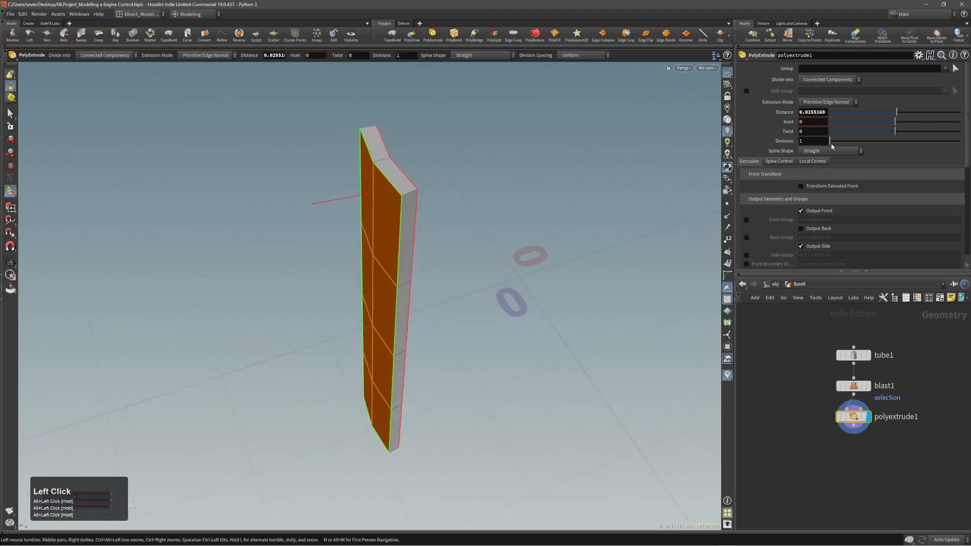
{"action": "left_click_drag", "start_coordinate": [379, 173], "coordinate": [380, 206], "text": "alt"}
{"action": "right_click_drag", "start_coordinate": [397, 187], "coordinate": [381, 207], "text": "alt"}
{"action": "left_click_drag", "start_coordinate": [381, 206], "coordinate": [405, 217], "text": "alt"}
{"action": "right_click_drag", "start_coordinate": [405, 217], "coordinate": [379, 243], "text": "alt"}
{"action": "middle_click_drag", "start_coordinate": [379, 242], "coordinate": [373, 214], "text": "alt"}
{"action": "left_click_drag", "start_coordinate": [373, 214], "coordinate": [440, 222], "text": "alt"}
{"action": "right_click_drag", "start_coordinate": [401, 205], "coordinate": [395, 193], "text": "alt"}
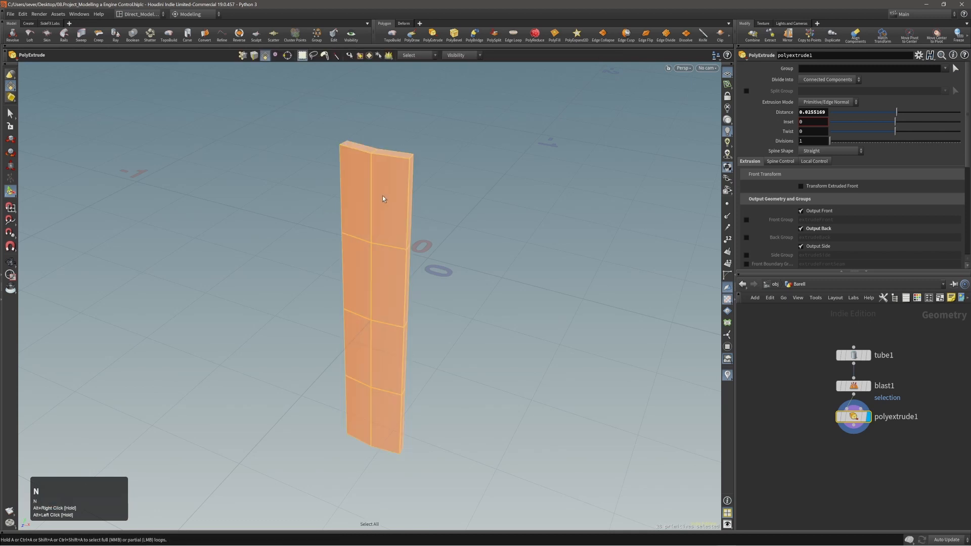
Step: Add a PolyBevel to the slab from the C quick menu and drag out its distance
{"action": "key", "text": "c"}
{"action": "left_click", "coordinate": [396, 176]}
{"action": "left_click", "coordinate": [396, 157]}
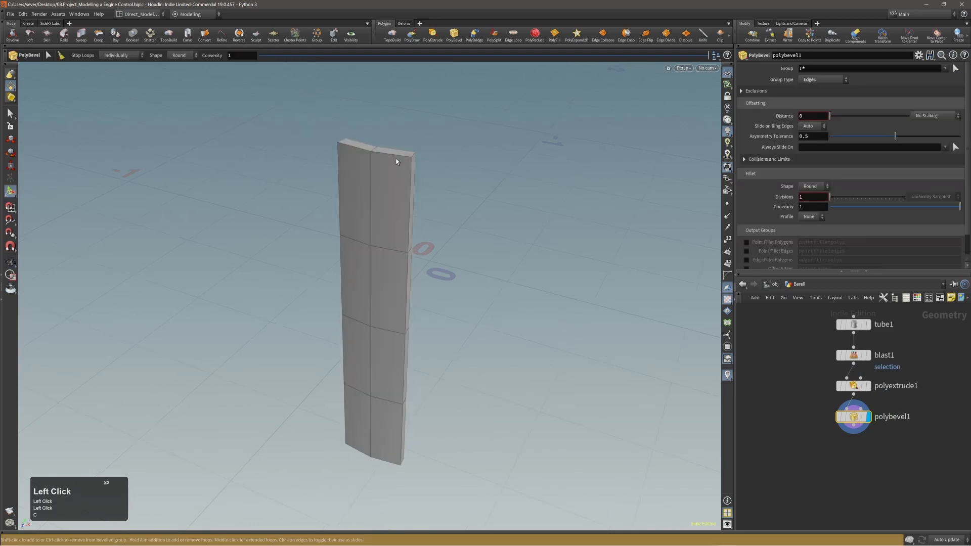
{"action": "right_click_drag", "start_coordinate": [396, 160], "coordinate": [414, 173], "text": "alt"}
{"action": "left_click_drag", "start_coordinate": [405, 184], "coordinate": [412, 183]}
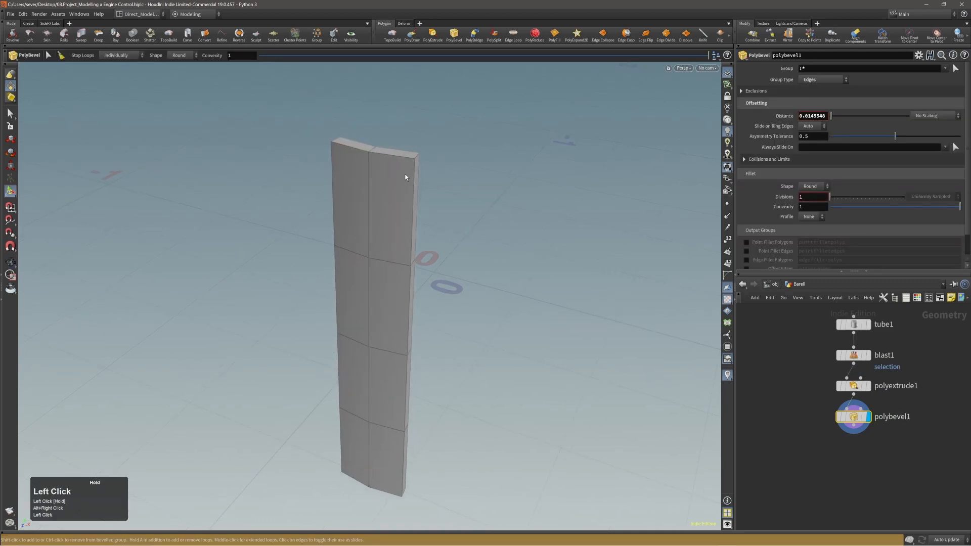
{"action": "mouse_move", "coordinate": [407, 181]}
{"action": "right_mouse_down", "text": "alt"}
{"action": "mouse_move", "coordinate": [399, 171]}
{"action": "mouse_move", "coordinate": [408, 180]}
{"action": "right_mouse_up", "text": "alt"}
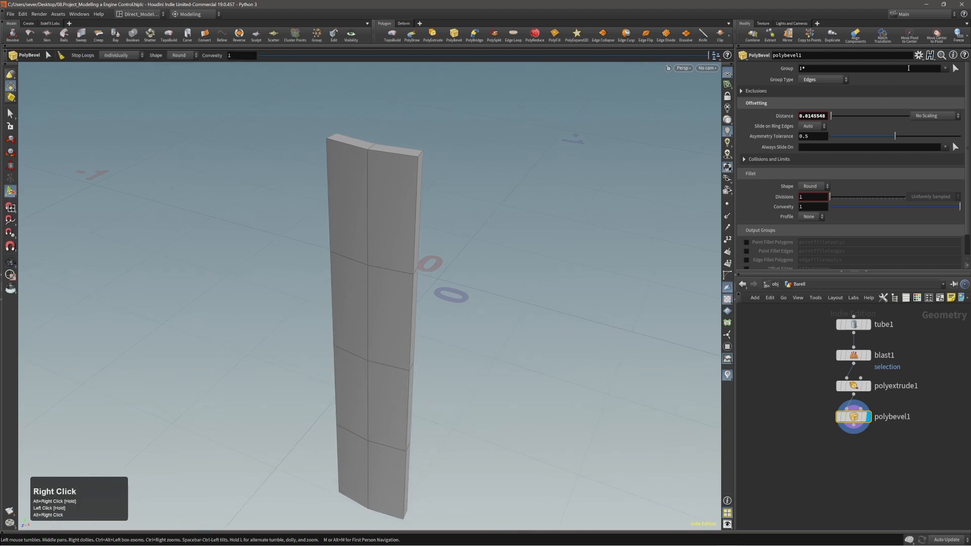
Step: Reapply the bevel to all the slab's edges and shrink its distance to about 0.0037
{"action": "left_click", "coordinate": [955, 68]}
{"action": "key", "text": "n"}
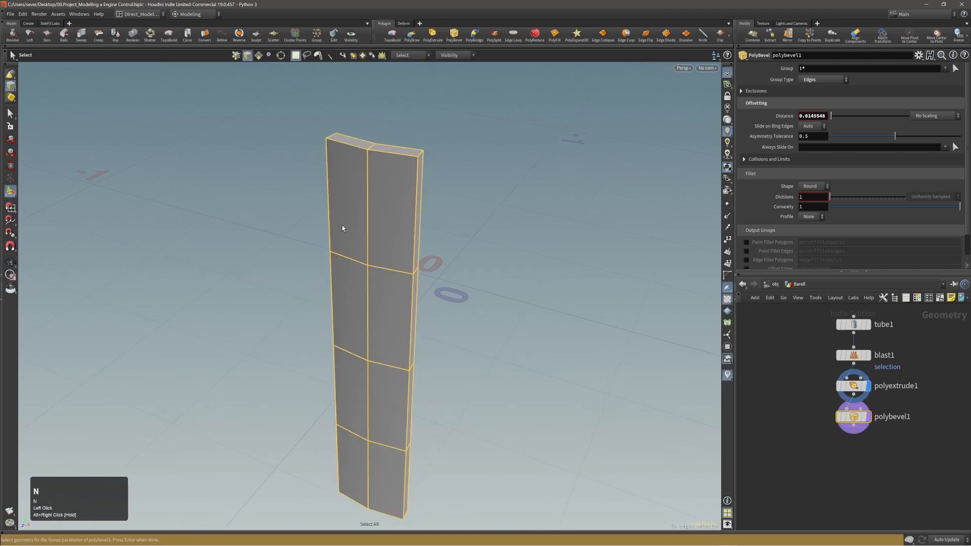
{"action": "key", "text": "Return"}
{"action": "right_click_drag", "start_coordinate": [408, 177], "coordinate": [415, 206], "text": "alt"}
{"action": "left_click_drag", "start_coordinate": [415, 208], "coordinate": [413, 172]}
{"action": "scroll", "coordinate": [402, 200], "scroll_direction": "up", "scroll_amount": 1}
{"action": "scroll", "coordinate": [413, 172], "scroll_direction": "down", "scroll_amount": 2}
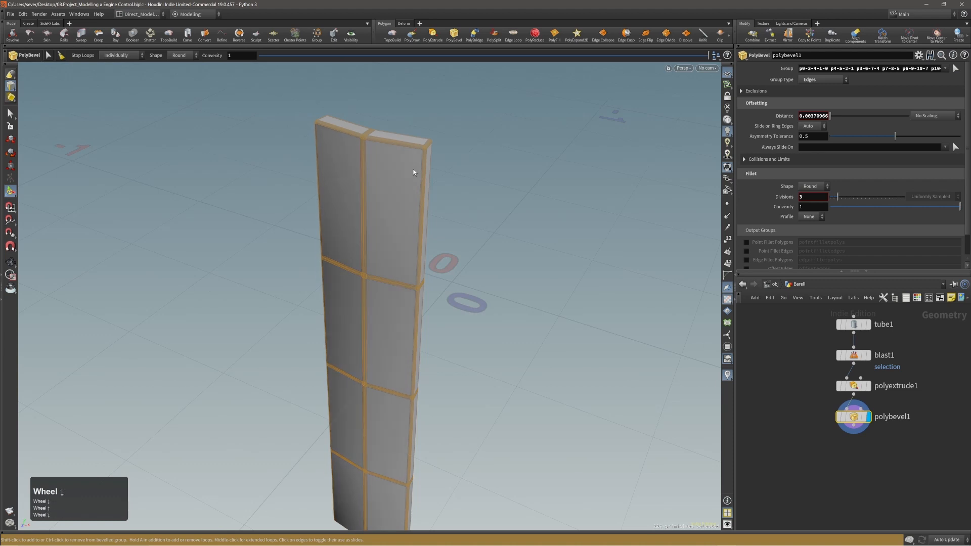
{"action": "scroll", "coordinate": [413, 173], "scroll_direction": "up", "scroll_amount": 1}
{"action": "scroll", "coordinate": [413, 172], "scroll_direction": "down", "scroll_amount": 1}
{"action": "scroll", "coordinate": [413, 172], "scroll_direction": "up", "scroll_amount": 1}
{"action": "scroll", "coordinate": [410, 173], "scroll_direction": "down", "scroll_amount": 2}
{"action": "scroll", "coordinate": [410, 173], "scroll_direction": "up", "scroll_amount": 1}
{"action": "scroll", "coordinate": [411, 174], "scroll_direction": "down", "scroll_amount": 1}
{"action": "scroll", "coordinate": [410, 174], "scroll_direction": "up", "scroll_amount": 1}
{"action": "scroll", "coordinate": [411, 174], "scroll_direction": "down", "scroll_amount": 1}
{"action": "scroll", "coordinate": [411, 173], "scroll_direction": "down", "scroll_amount": 1}
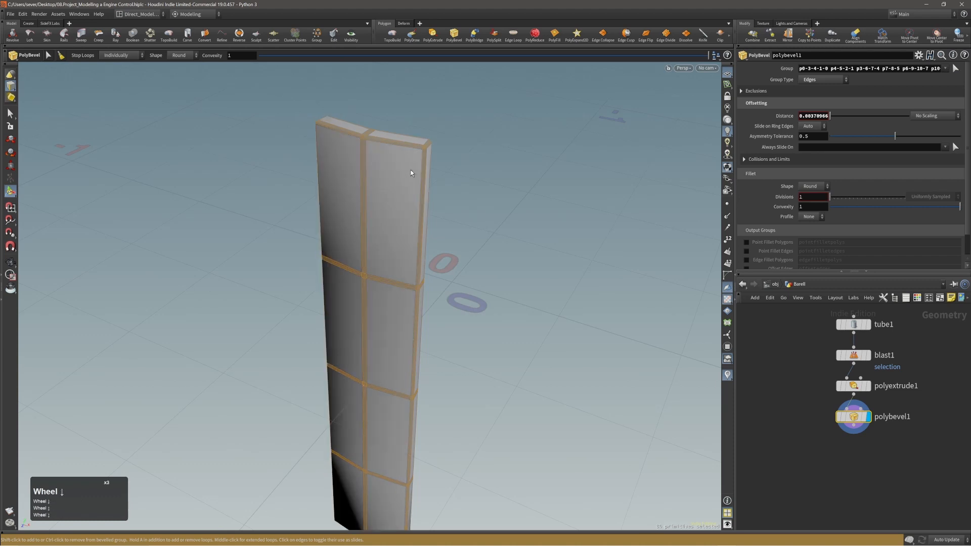
{"action": "scroll", "coordinate": [411, 174], "scroll_direction": "up", "scroll_amount": 1}
{"action": "mouse_move", "coordinate": [410, 173]}
{"action": "left_mouse_down", "text": "alt"}
{"action": "mouse_move", "coordinate": [375, 171]}
{"action": "mouse_move", "coordinate": [412, 165]}
{"action": "left_mouse_up", "text": "alt"}
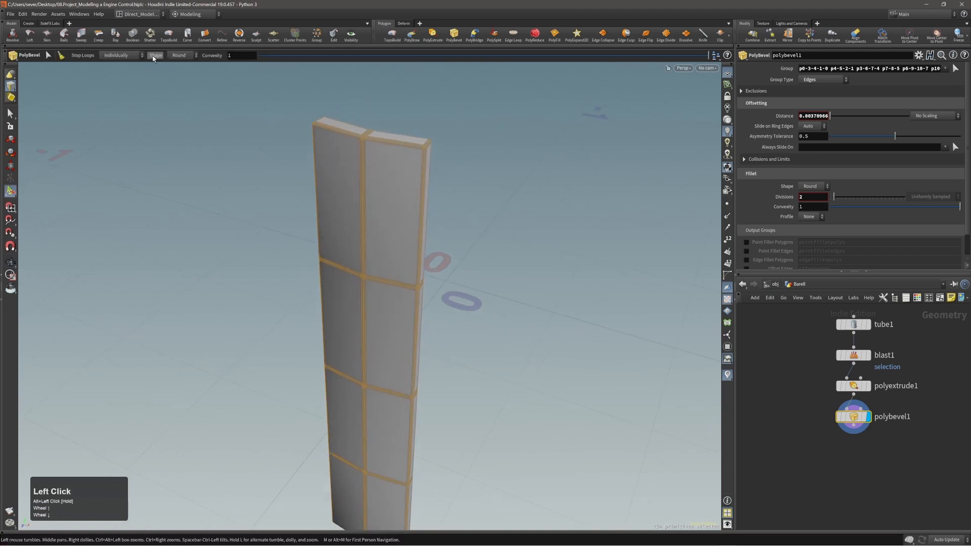
Step: Change the bevel shape to Crease and widen the distance slightly
{"action": "left_click", "coordinate": [180, 56]}
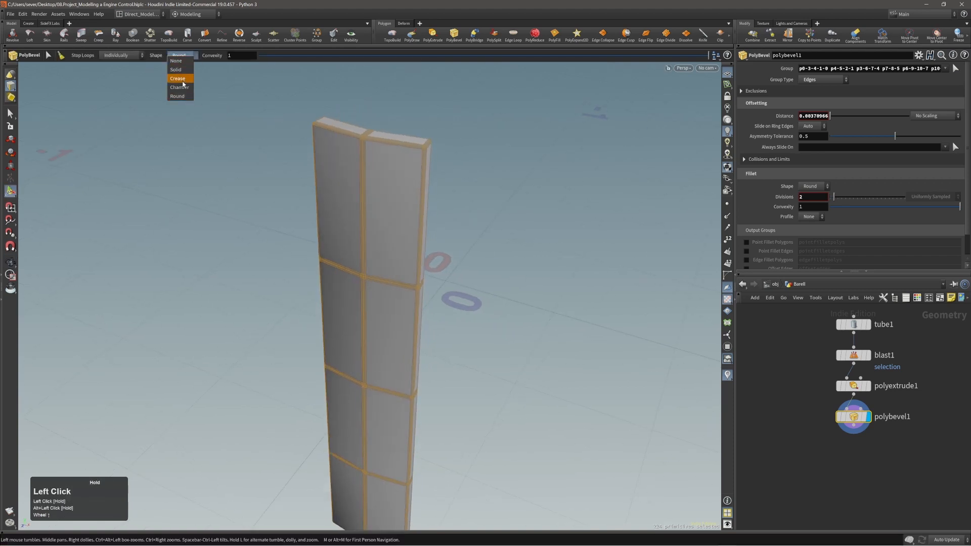
{"action": "left_click", "coordinate": [178, 79]}
{"action": "left_click_drag", "start_coordinate": [323, 147], "coordinate": [353, 144], "text": "alt"}
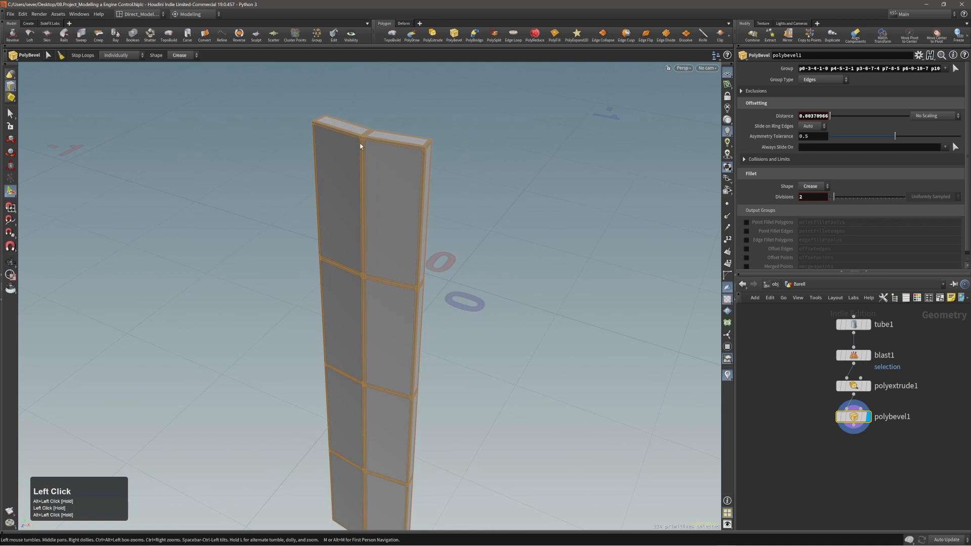
{"action": "left_click_drag", "start_coordinate": [410, 168], "coordinate": [411, 175]}
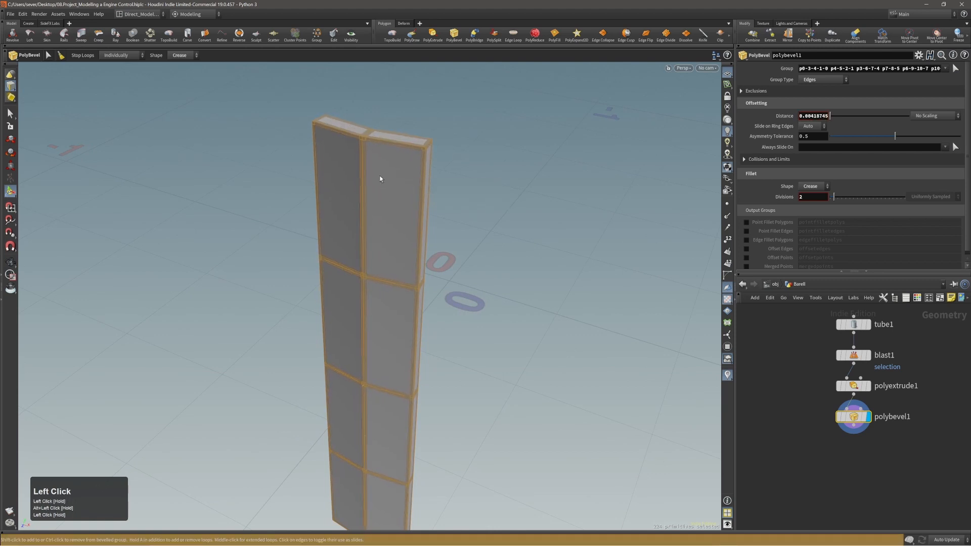
Step: Enable Ignore Flat Edges with a 21.3 maximum normal angle
{"action": "left_click", "coordinate": [775, 93]}
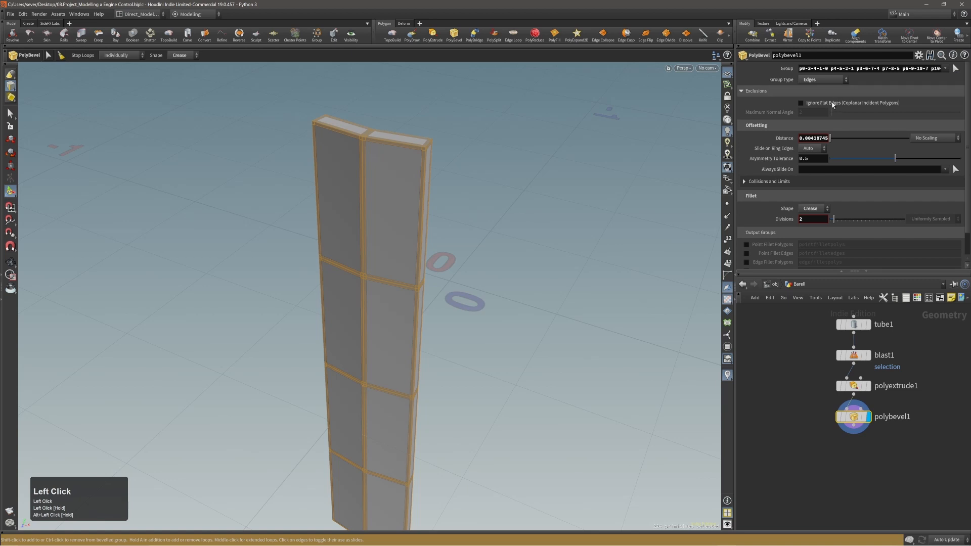
{"action": "left_click", "coordinate": [833, 104]}
{"action": "left_click_drag", "start_coordinate": [832, 112], "coordinate": [845, 112]}
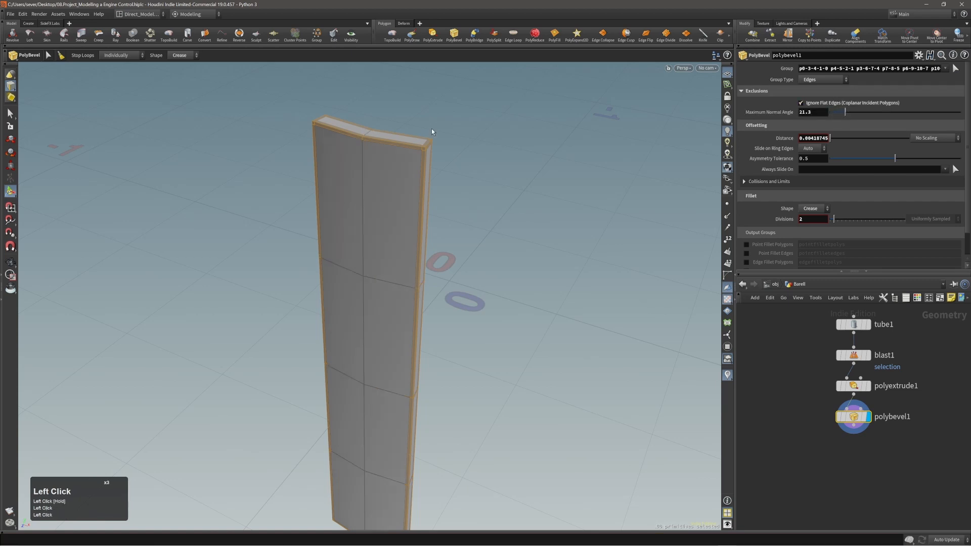
{"action": "right_click_drag", "start_coordinate": [432, 132], "coordinate": [369, 190], "text": "alt"}
{"action": "left_click_drag", "start_coordinate": [369, 191], "coordinate": [496, 175], "text": "alt"}
{"action": "key", "text": "Return"}
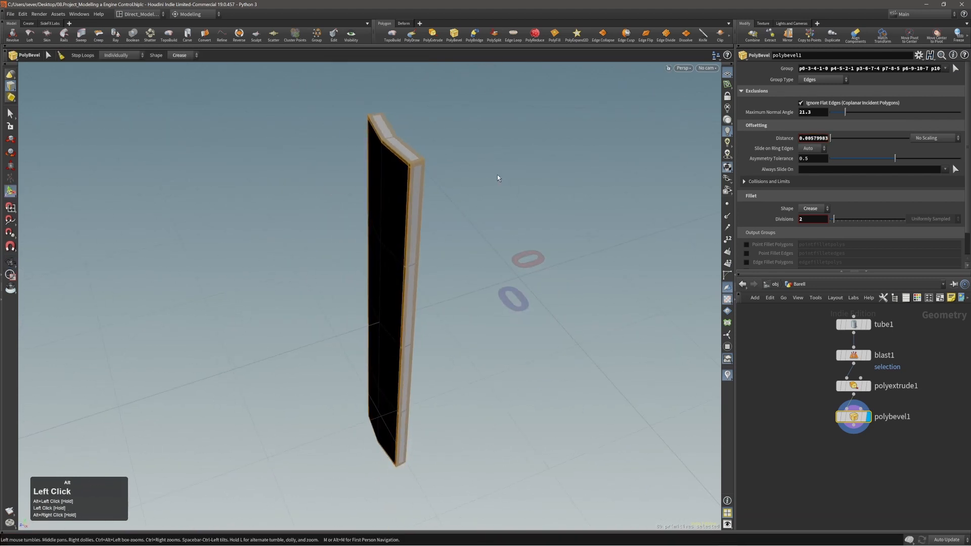
Step: Place one edge loop at the middle of the bevel edge, with Number of Loops set to 1
{"action": "left_click", "coordinate": [408, 148]}
{"action": "right_click_drag", "start_coordinate": [407, 147], "coordinate": [524, 141], "text": "alt"}
{"action": "key", "text": "2"}
{"action": "key", "text": "s"}
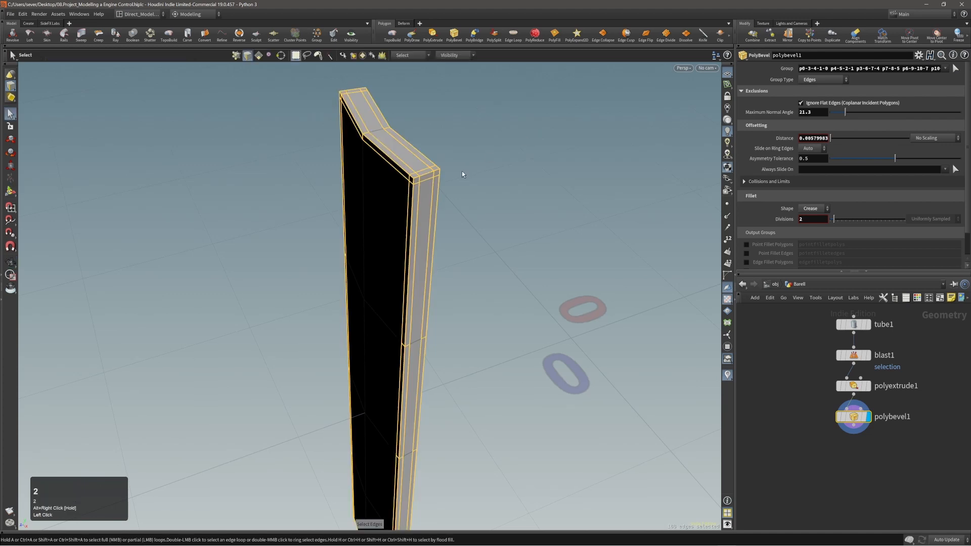
{"action": "key", "text": "c"}
{"action": "left_click", "coordinate": [442, 174]}
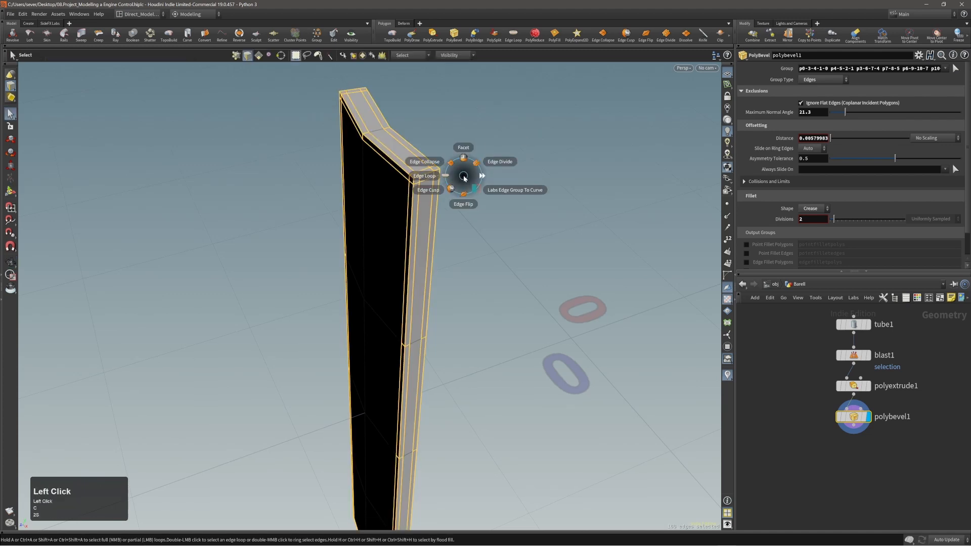
{"action": "left_click", "coordinate": [447, 176]}
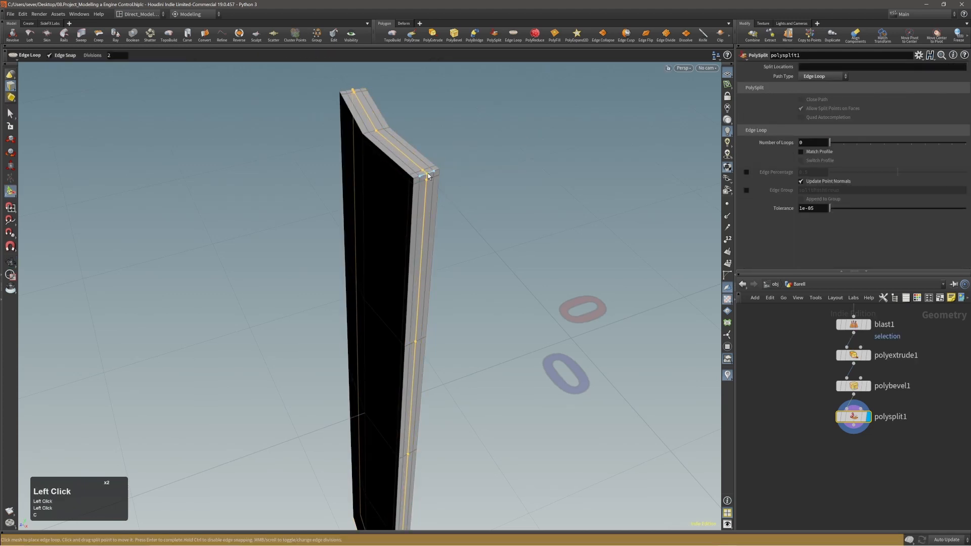
{"action": "left_click", "coordinate": [428, 180]}
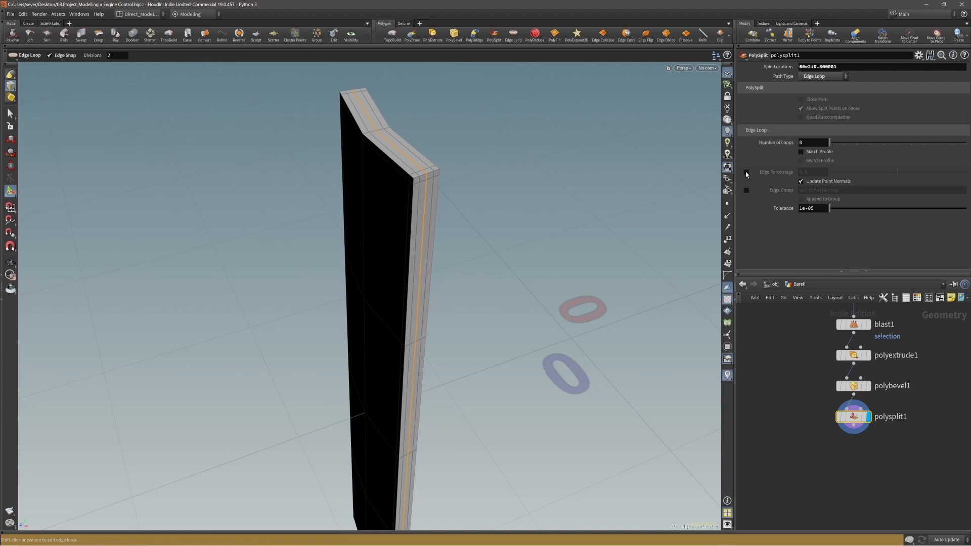
{"action": "left_click", "coordinate": [843, 142]}
Step: Orbit around the slab, then select the whole connected slab in face mode
{"action": "left_click_drag", "start_coordinate": [448, 180], "coordinate": [416, 177], "text": "alt"}
{"action": "right_click_drag", "start_coordinate": [415, 157], "coordinate": [401, 177], "text": "alt"}
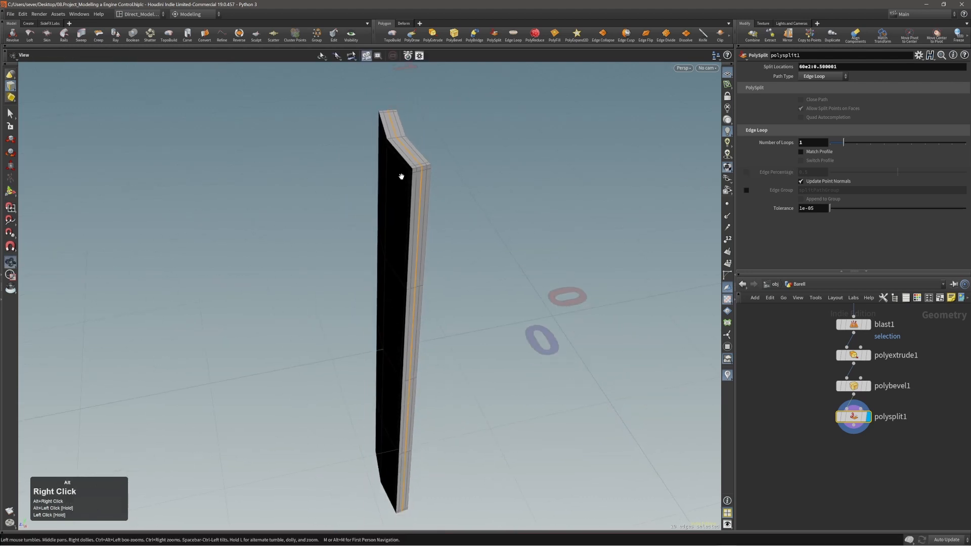
{"action": "left_click_drag", "start_coordinate": [401, 176], "coordinate": [488, 164], "text": "alt"}
{"action": "left_click_drag", "start_coordinate": [405, 166], "coordinate": [384, 154], "text": "alt"}
{"action": "left_click_drag", "start_coordinate": [375, 150], "coordinate": [385, 155], "text": "alt"}
{"action": "right_click_drag", "start_coordinate": [398, 155], "coordinate": [377, 184], "text": "alt"}
{"action": "left_click_drag", "start_coordinate": [377, 184], "coordinate": [414, 198], "text": "alt"}
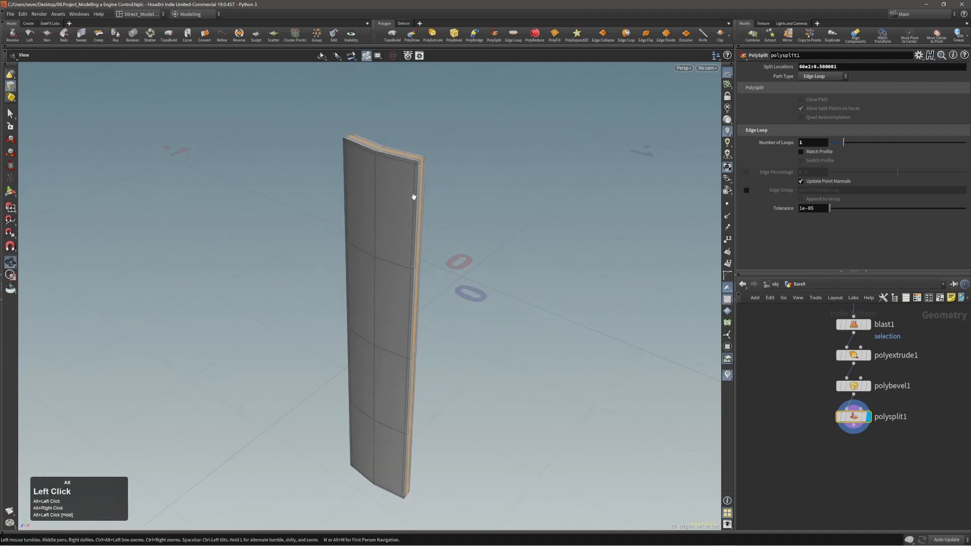
{"action": "middle_click_drag", "start_coordinate": [414, 197], "coordinate": [423, 177], "text": "alt"}
{"action": "right_click_drag", "start_coordinate": [423, 178], "coordinate": [416, 181], "text": "alt"}
{"action": "left_click_drag", "start_coordinate": [415, 181], "coordinate": [477, 165], "text": "alt"}
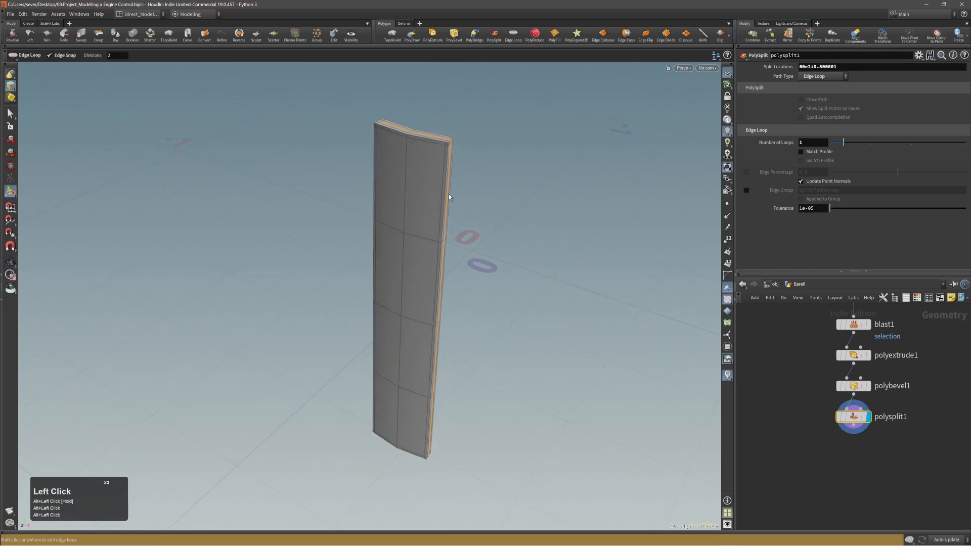
{"action": "right_click_drag", "start_coordinate": [418, 175], "coordinate": [436, 178], "text": "alt"}
{"action": "key", "text": "3"}
{"action": "left_click", "coordinate": [434, 195]}
{"action": "double_click", "coordinate": [433, 192]}
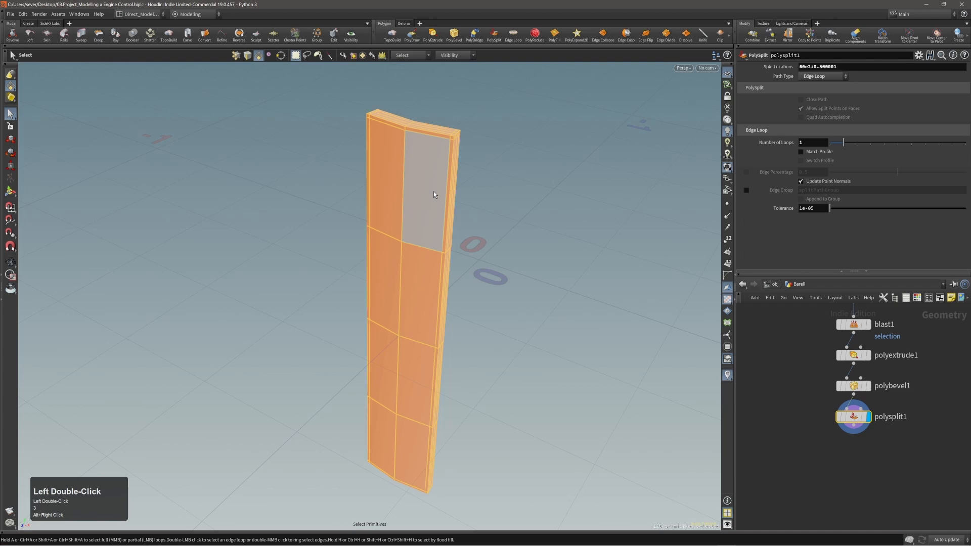
{"action": "key", "text": "c"}
{"action": "left_click", "coordinate": [435, 182]}
{"action": "left_click_drag", "start_coordinate": [440, 192], "coordinate": [441, 165], "text": "alt"}
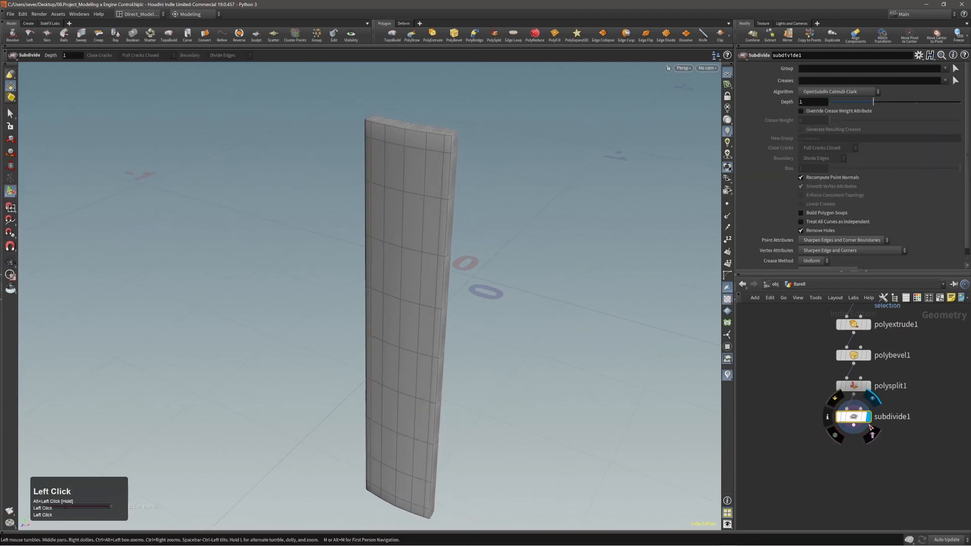
{"action": "key", "text": "Tab"}
{"action": "type", "text": "nor"}
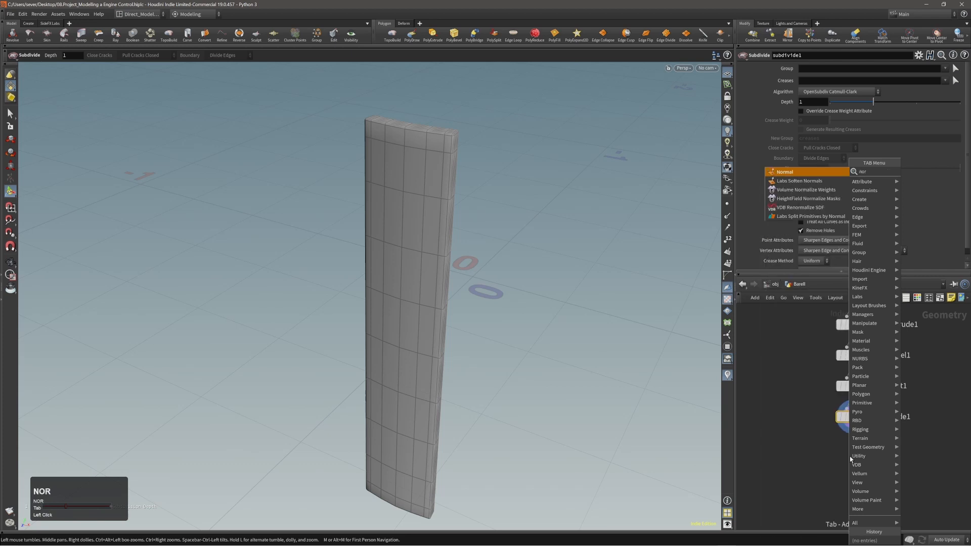
{"action": "key", "text": "shift+Return"}
{"action": "left_click", "coordinate": [826, 141]}
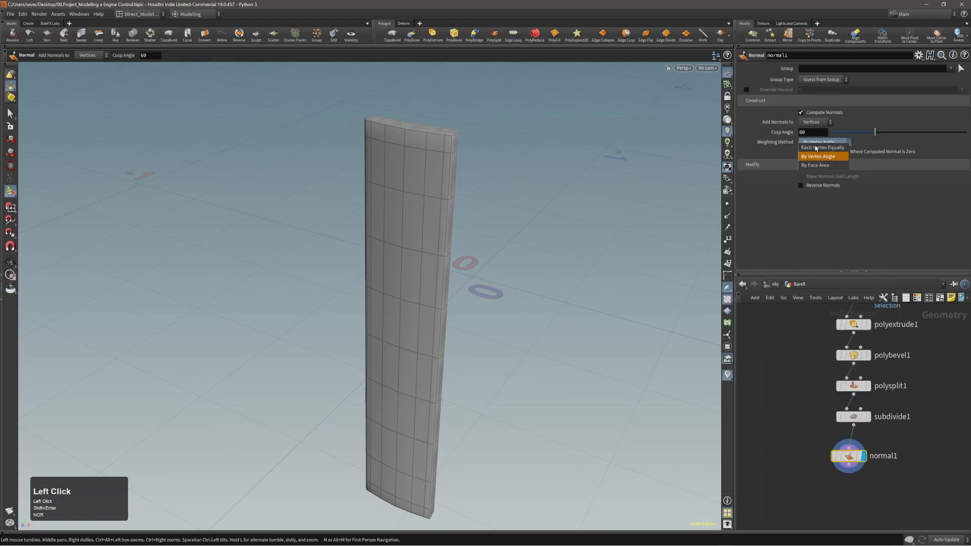
{"action": "left_click", "coordinate": [819, 153]}
{"action": "left_click_drag", "start_coordinate": [461, 225], "coordinate": [425, 212], "text": "alt"}
{"action": "key", "text": "shift+w"}
{"action": "right_click_drag", "start_coordinate": [425, 213], "coordinate": [394, 210], "text": "alt"}
{"action": "left_click_drag", "start_coordinate": [394, 209], "coordinate": [578, 320], "text": "alt"}
{"action": "left_click_drag", "start_coordinate": [799, 443], "coordinate": [890, 494]}
{"action": "key", "text": "alt+x"}
{"action": "left_click", "coordinate": [854, 416]}
{"action": "key", "text": "alt+x"}
{"action": "right_click_drag", "start_coordinate": [444, 219], "coordinate": [546, 163], "text": "alt"}
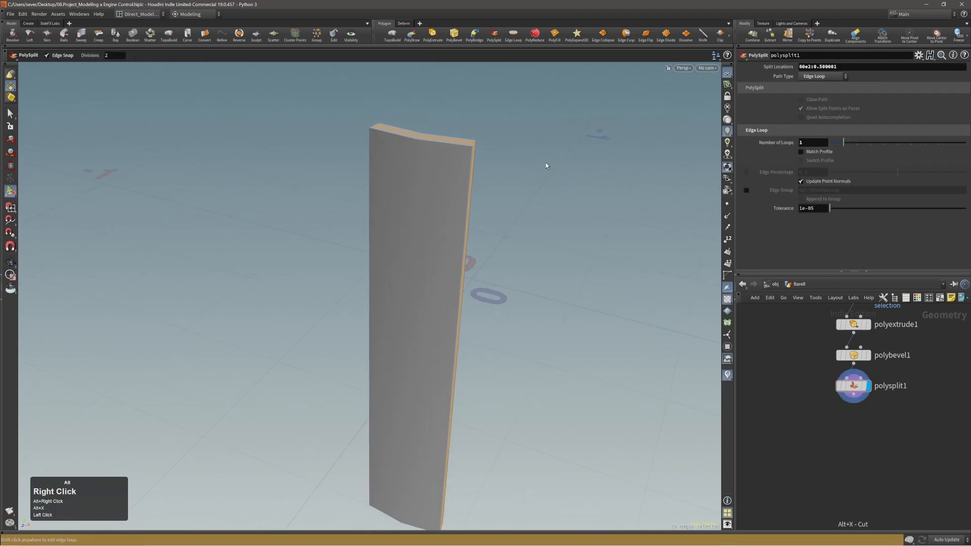
Step: Turn on wireframe-over-shaded display and clear the edge selection
{"action": "key", "text": "shift+w"}
{"action": "right_click_drag", "start_coordinate": [466, 199], "coordinate": [466, 243], "text": "alt"}
{"action": "left_click_drag", "start_coordinate": [465, 243], "coordinate": [405, 241], "text": "alt"}
{"action": "key", "text": "s"}
{"action": "left_click", "coordinate": [499, 228]}
{"action": "right_click_drag", "start_coordinate": [427, 212], "coordinate": [390, 233], "text": "alt"}
{"action": "left_click_drag", "start_coordinate": [400, 230], "coordinate": [472, 219], "text": "alt"}
{"action": "right_click_drag", "start_coordinate": [472, 219], "coordinate": [429, 245], "text": "alt"}
{"action": "middle_click_drag", "start_coordinate": [430, 245], "coordinate": [427, 244]}
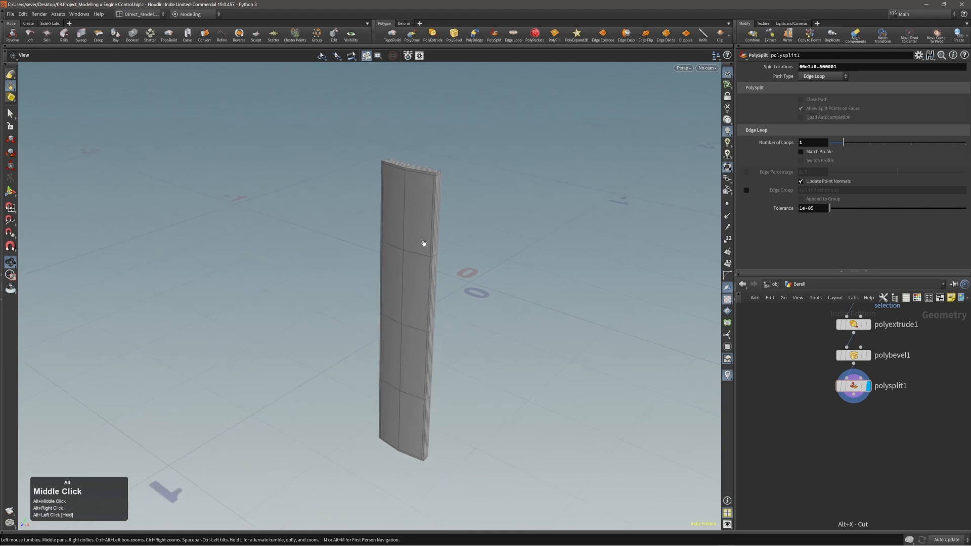
Step: Select the entire connected slab
{"action": "key", "text": "s"}
{"action": "left_click", "coordinate": [424, 245]}
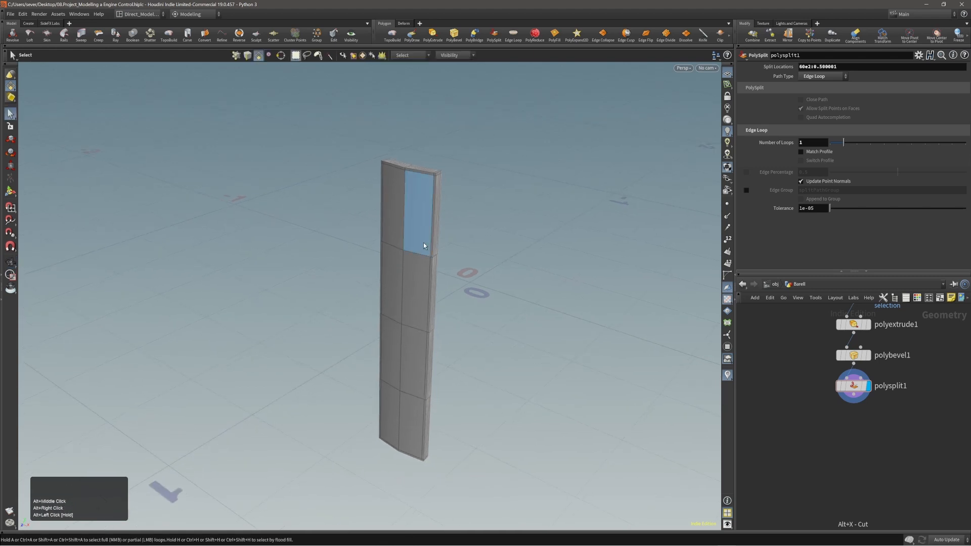
{"action": "right_click_drag", "start_coordinate": [423, 244], "coordinate": [388, 247], "text": "alt"}
{"action": "middle_click_drag", "start_coordinate": [407, 232], "coordinate": [404, 241], "text": "alt"}
{"action": "double_click", "coordinate": [404, 241]}
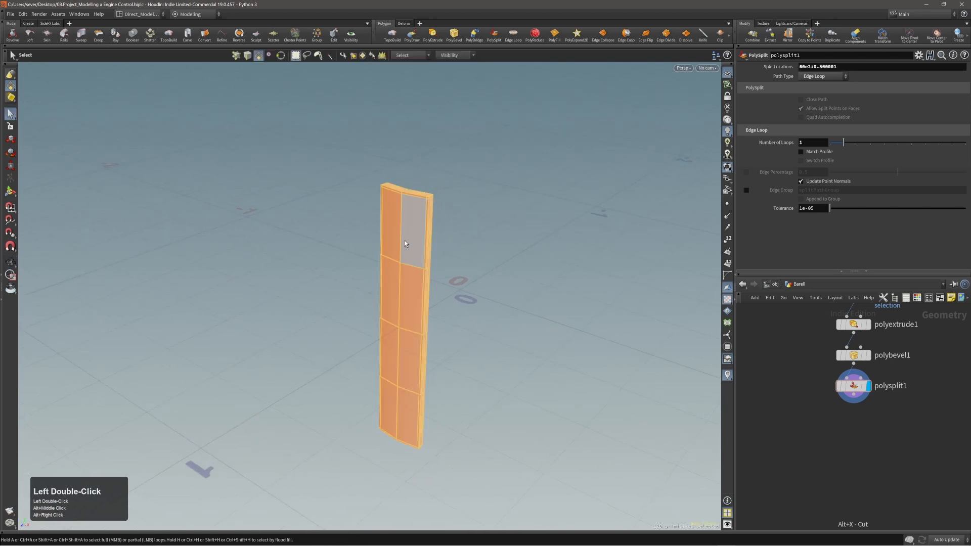
Step: Add a Copy and Transform node for the slab and expand its Pivot Transform settings
{"action": "key", "text": "c"}
{"action": "left_click", "coordinate": [398, 233]}
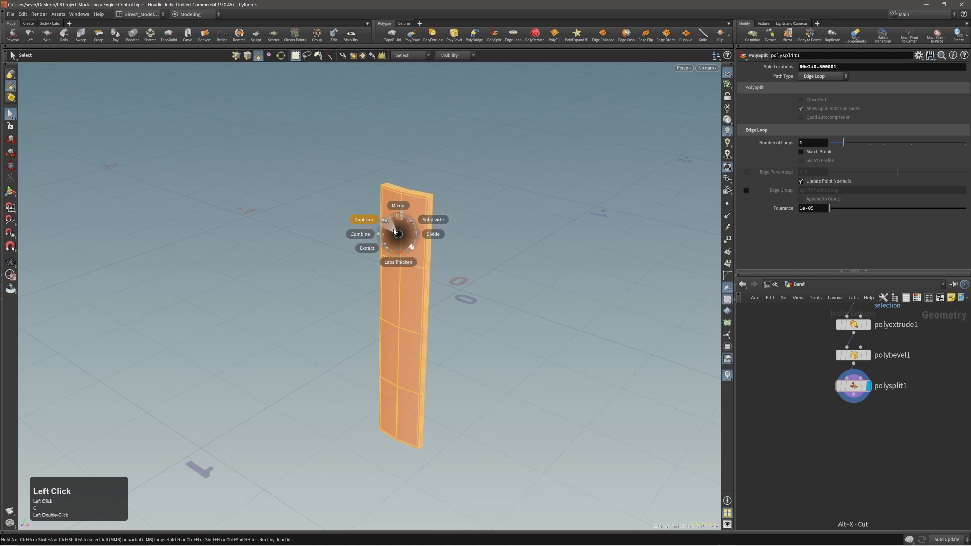
{"action": "left_click", "coordinate": [393, 225]}
{"action": "right_click_drag", "start_coordinate": [406, 232], "coordinate": [418, 243], "text": "alt"}
{"action": "left_click_drag", "start_coordinate": [418, 243], "coordinate": [419, 246], "text": "alt"}
{"action": "right_click_drag", "start_coordinate": [419, 246], "coordinate": [428, 241], "text": "alt"}
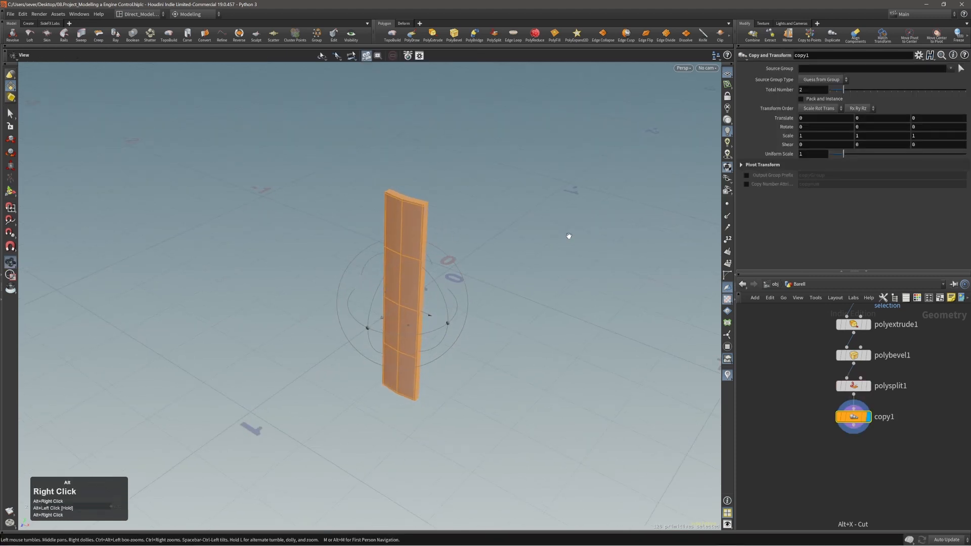
{"action": "left_click", "coordinate": [742, 165]}
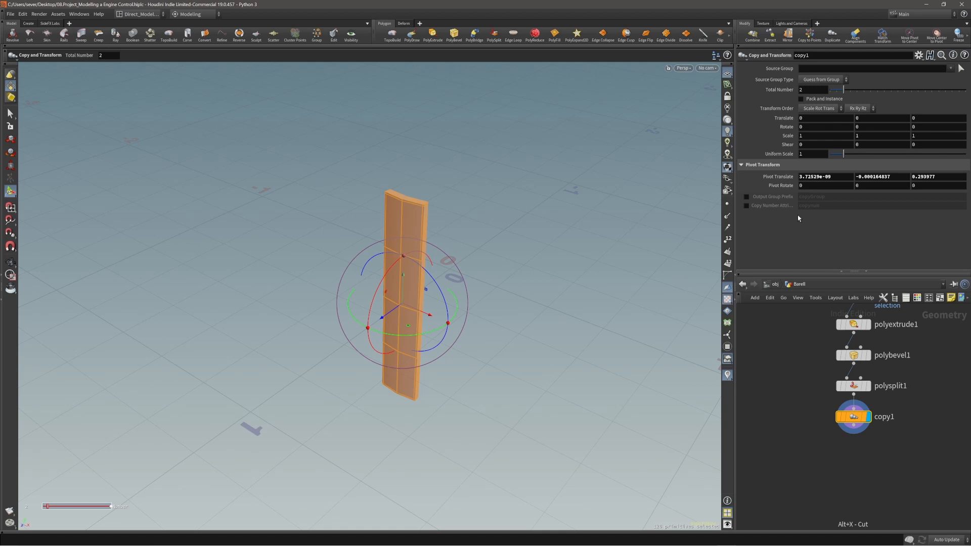
{"action": "left_click_drag", "start_coordinate": [576, 245], "coordinate": [485, 258]}
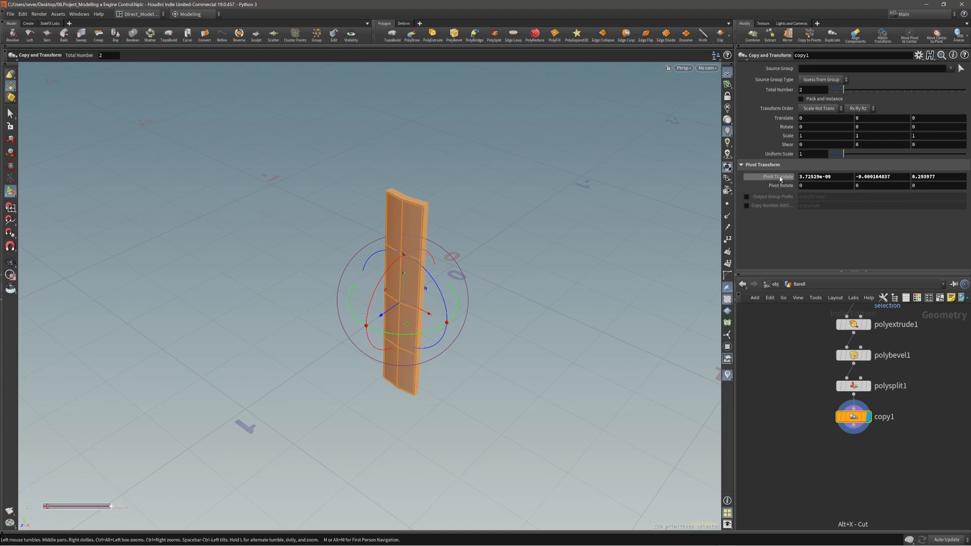
{"action": "left_click_drag", "start_coordinate": [450, 269], "coordinate": [424, 298], "text": "alt"}
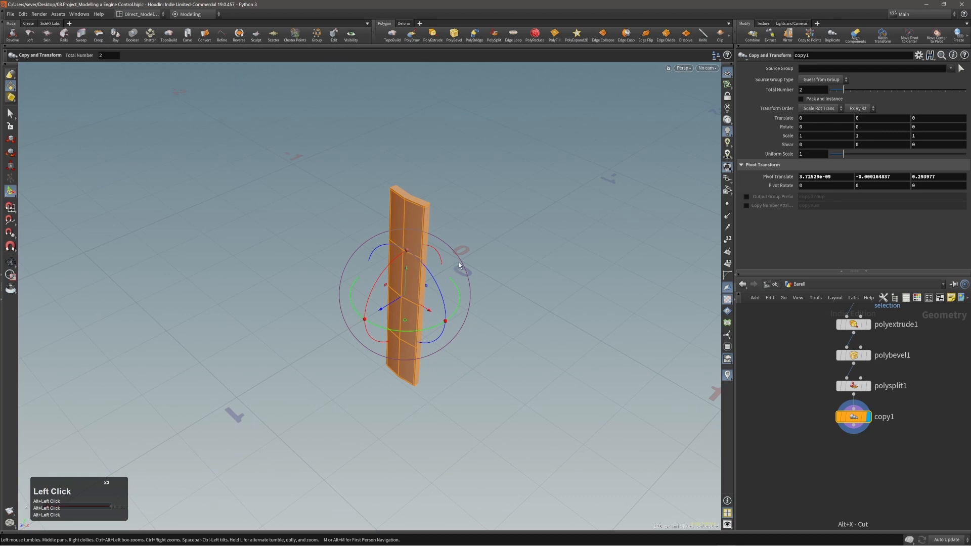
Step: Reset the copy's Pivot Translate to the world origin (0) and reframe the stave
{"action": "middle_click", "coordinate": [775, 176], "text": "ctrl"}
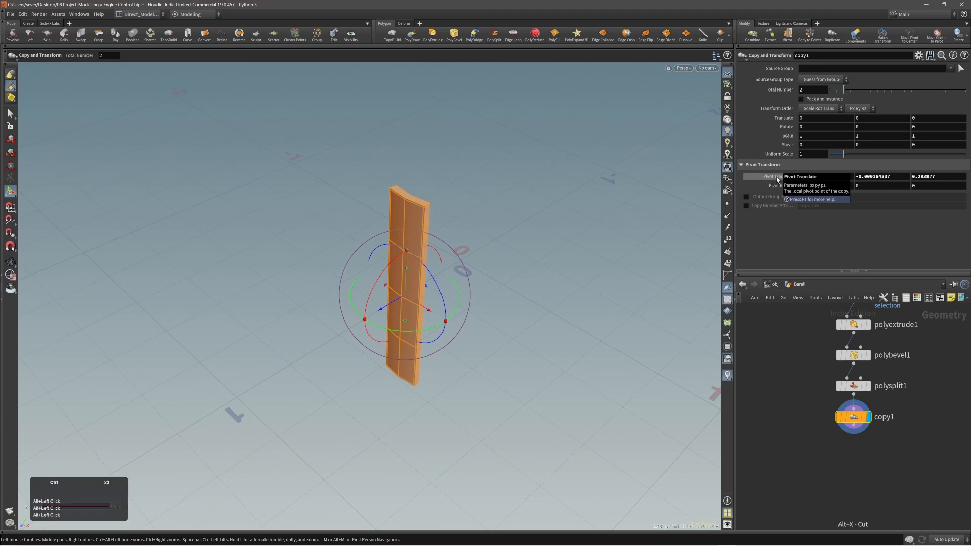
{"action": "middle_click", "coordinate": [775, 177]}
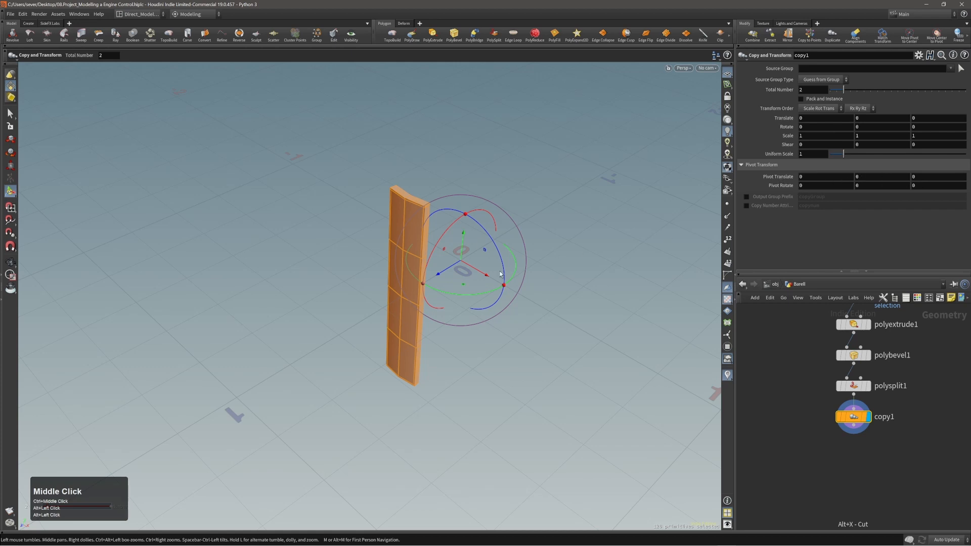
{"action": "left_click_drag", "start_coordinate": [445, 283], "coordinate": [412, 278], "text": "alt"}
{"action": "right_click_drag", "start_coordinate": [411, 277], "coordinate": [546, 245], "text": "alt"}
{"action": "middle_click_drag", "start_coordinate": [546, 244], "coordinate": [485, 264], "text": "alt"}
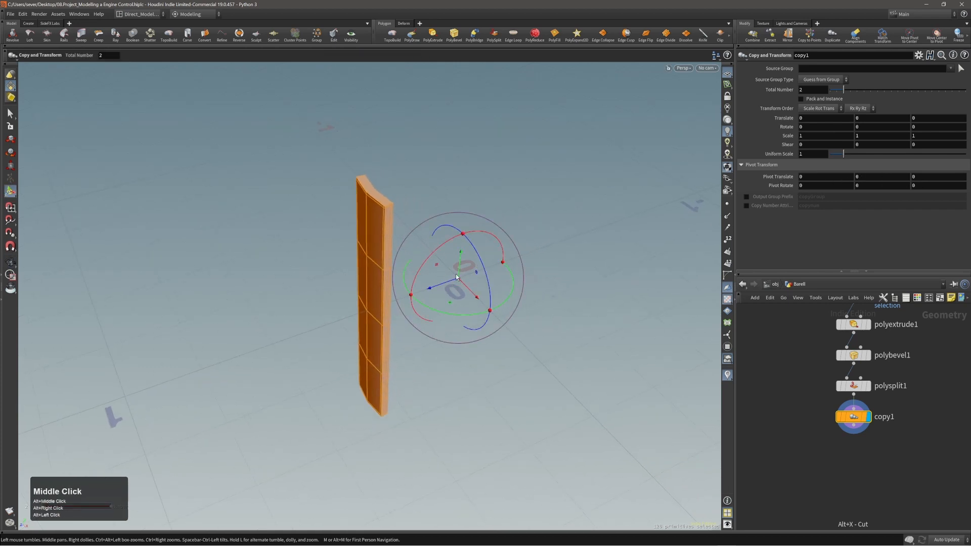
{"action": "left_click_drag", "start_coordinate": [518, 305], "coordinate": [466, 274], "text": "alt"}
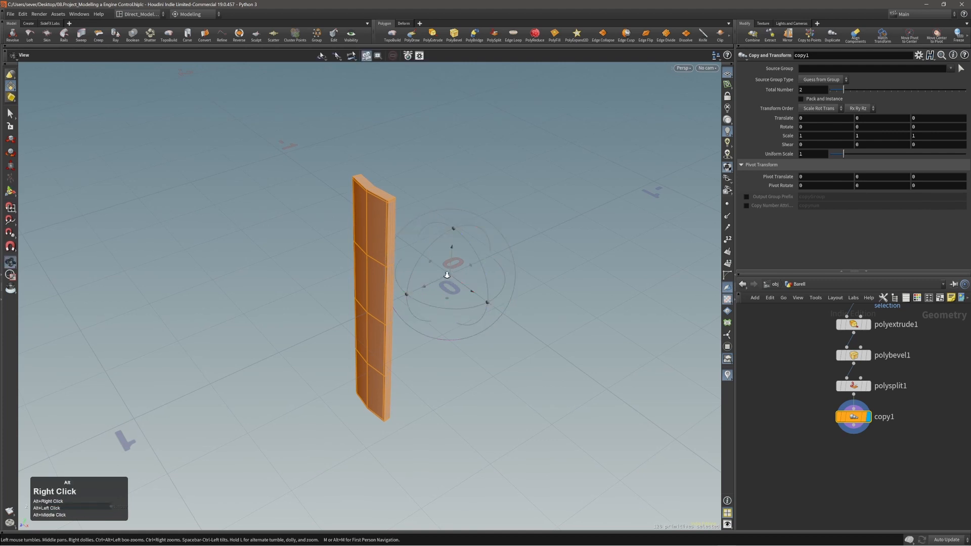
{"action": "right_click_drag", "start_coordinate": [447, 275], "coordinate": [444, 275], "text": "alt"}
{"action": "left_click_drag", "start_coordinate": [440, 274], "coordinate": [450, 268], "text": "alt"}
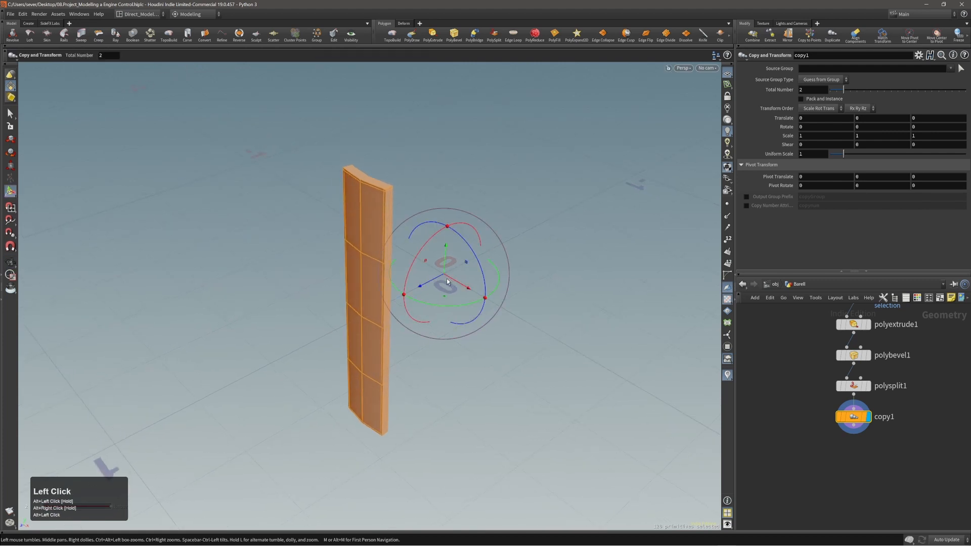
{"action": "middle_click_drag", "start_coordinate": [441, 276], "coordinate": [433, 261], "text": "alt"}
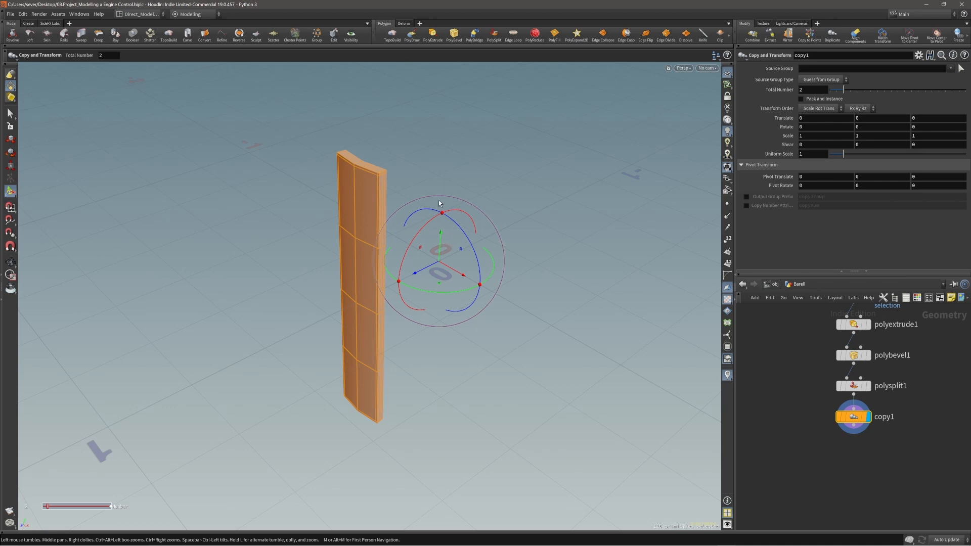
{"action": "left_click_drag", "start_coordinate": [438, 219], "coordinate": [443, 243], "text": "alt"}
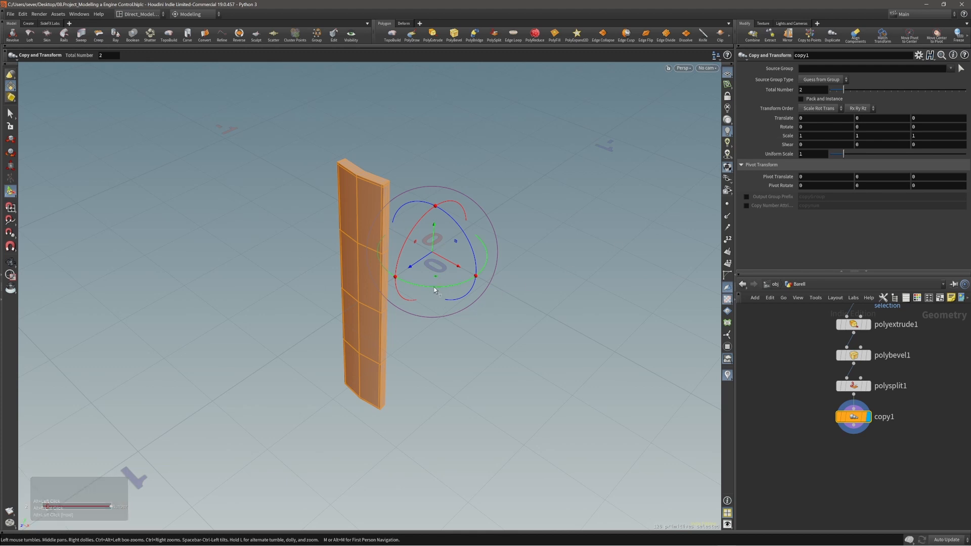
Step: Snap the copy's Rotate Y to 360 degrees with the rotate handle
{"action": "left_click_drag", "start_coordinate": [440, 288], "coordinate": [378, 353]}
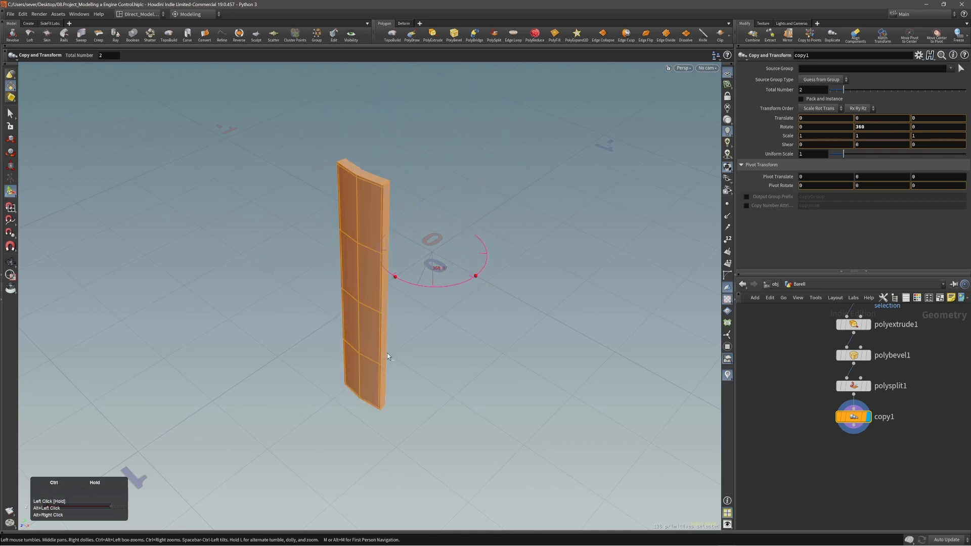
{"action": "left_click_drag", "start_coordinate": [438, 268], "coordinate": [381, 336], "text": "ctrl"}
{"action": "left_click_drag", "start_coordinate": [450, 340], "coordinate": [448, 334], "text": "alt"}
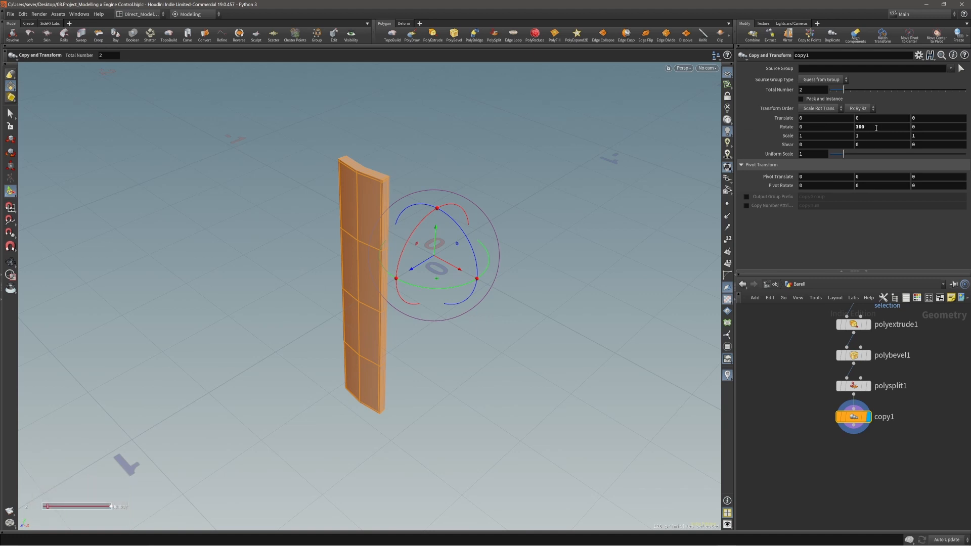
{"action": "left_click_drag", "start_coordinate": [412, 281], "coordinate": [425, 284], "text": "alt"}
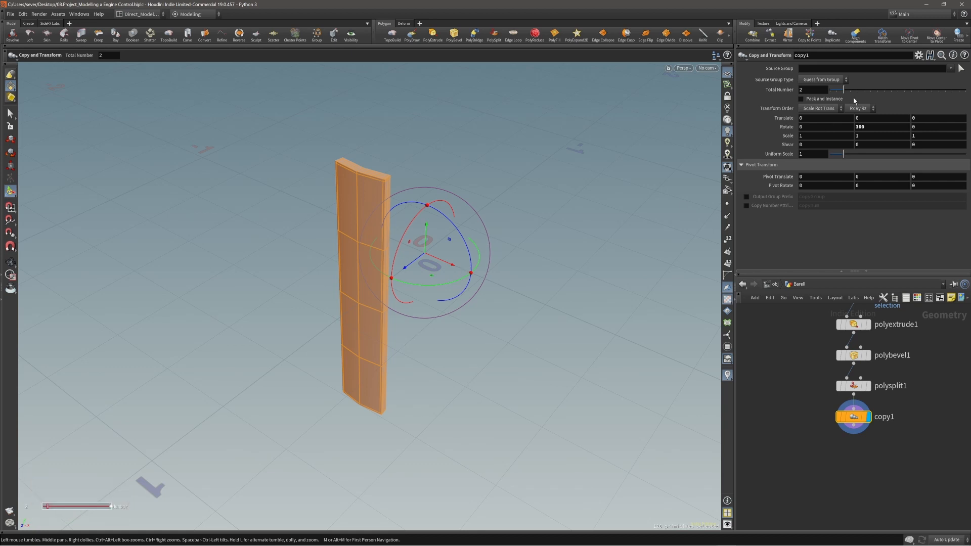
{"action": "mouse_move", "coordinate": [844, 91]}
{"action": "left_mouse_down"}
{"action": "mouse_move", "coordinate": [871, 90]}
{"action": "mouse_move", "coordinate": [844, 93]}
{"action": "mouse_move", "coordinate": [865, 101]}
{"action": "mouse_move", "coordinate": [848, 98]}
{"action": "left_mouse_up"}
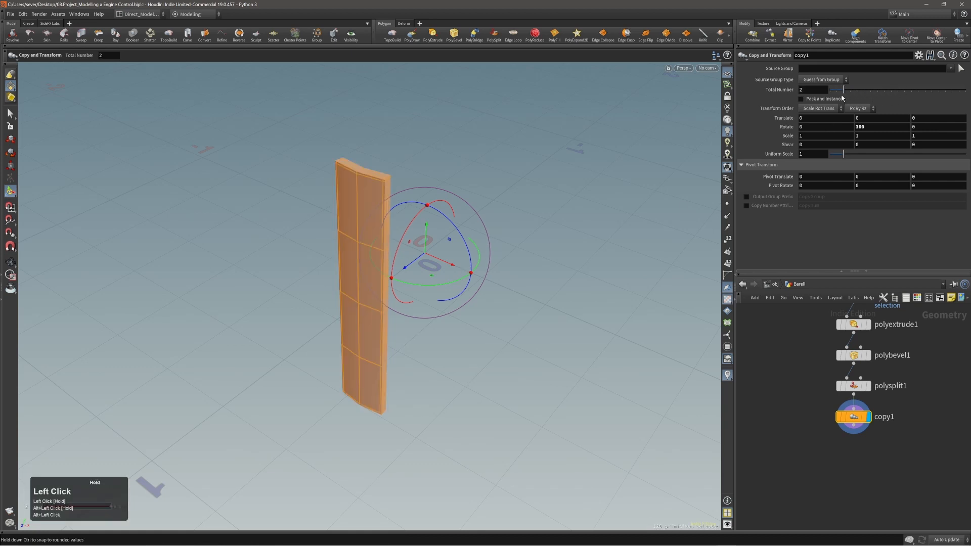
Step: Set Rotate Y to the expression 360 / ch("ncy") using a pasted relative reference to Total Number
{"action": "right_click", "coordinate": [776, 92]}
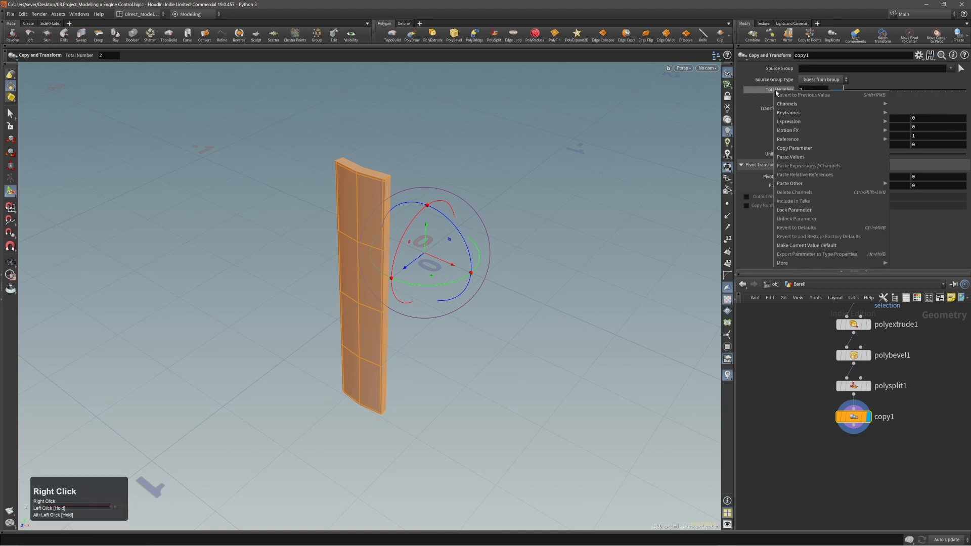
{"action": "left_click", "coordinate": [797, 148]}
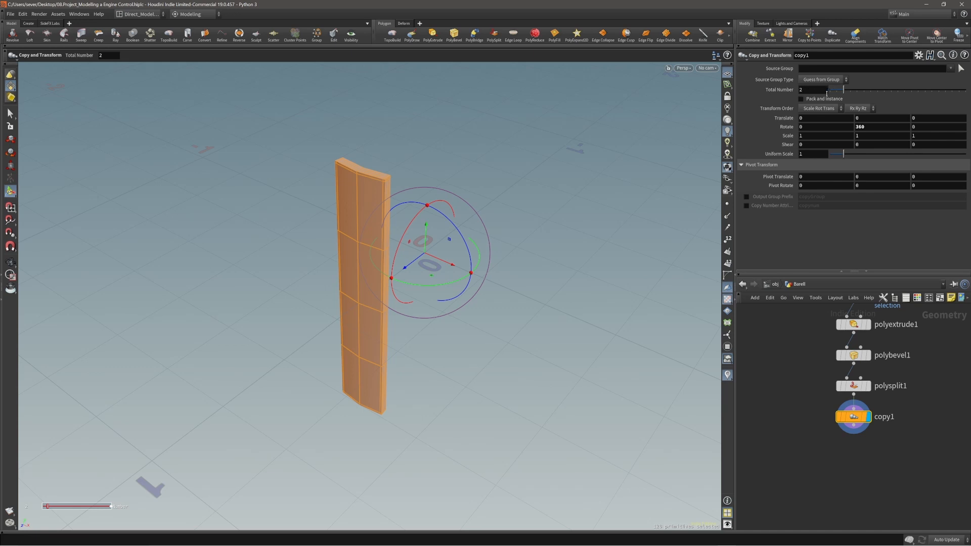
{"action": "double_click", "coordinate": [874, 126]}
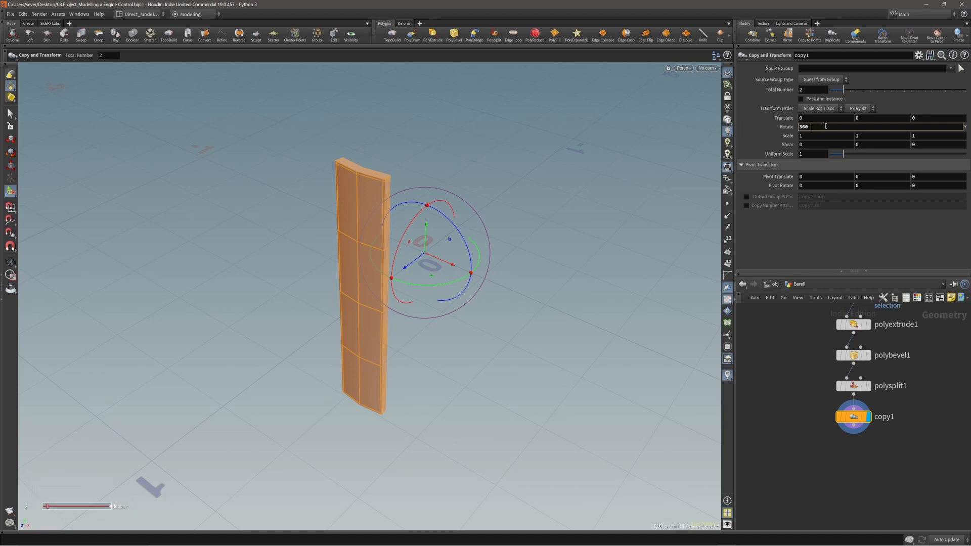
{"action": "type", "text": "/"}
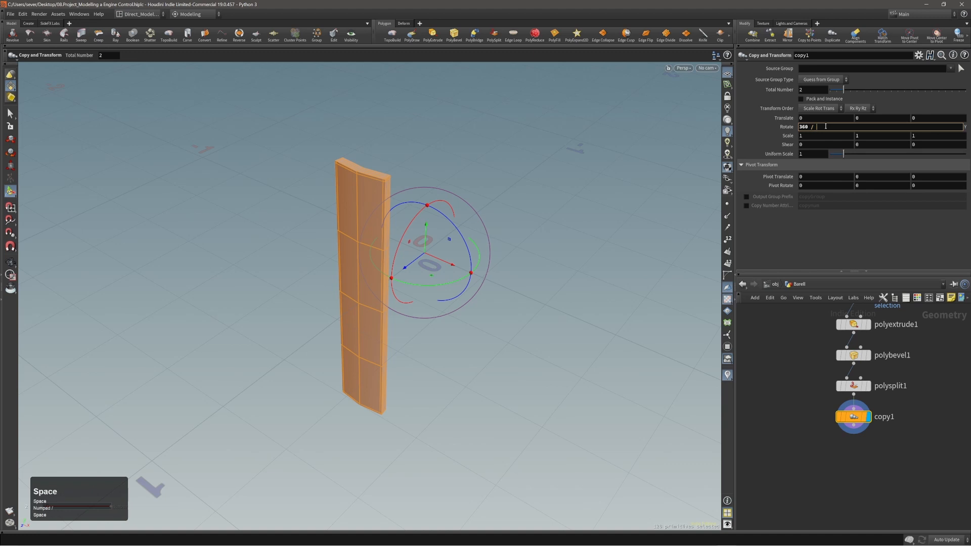
{"action": "right_click", "coordinate": [825, 127]}
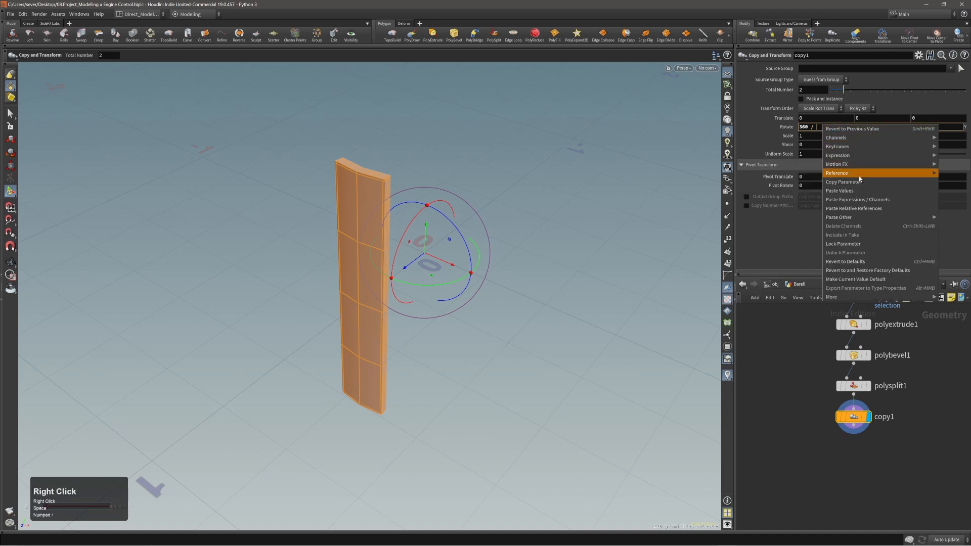
{"action": "left_click", "coordinate": [864, 209]}
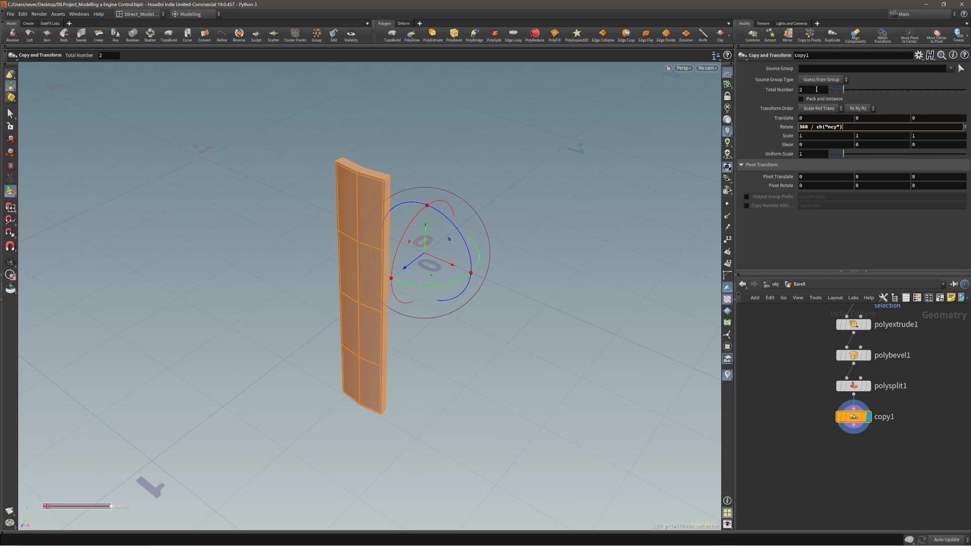
{"action": "left_click", "coordinate": [874, 226]}
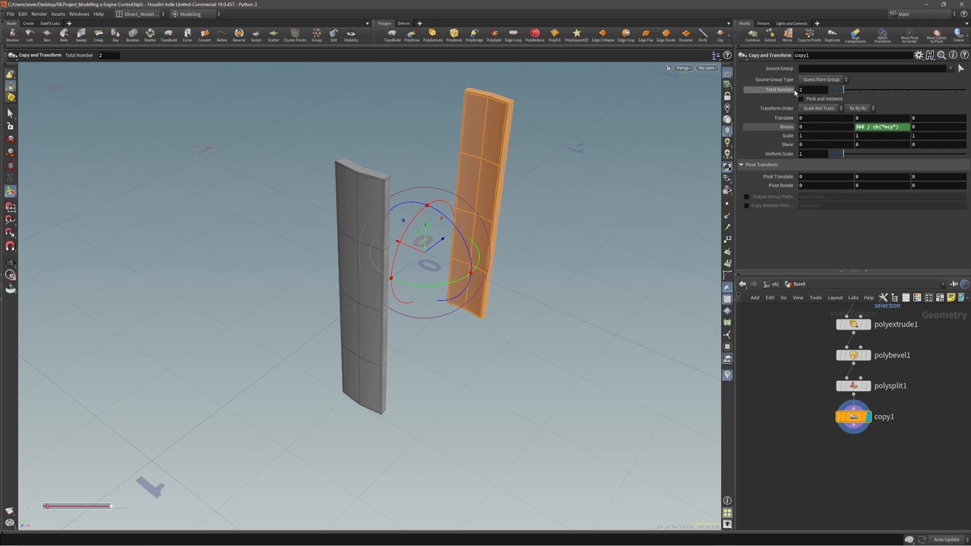
Step: Raise the copy count to 3, then to 12 copies
{"action": "left_click_drag", "start_coordinate": [842, 91], "coordinate": [891, 93]}
{"action": "right_click_drag", "start_coordinate": [478, 243], "coordinate": [446, 232], "text": "alt"}
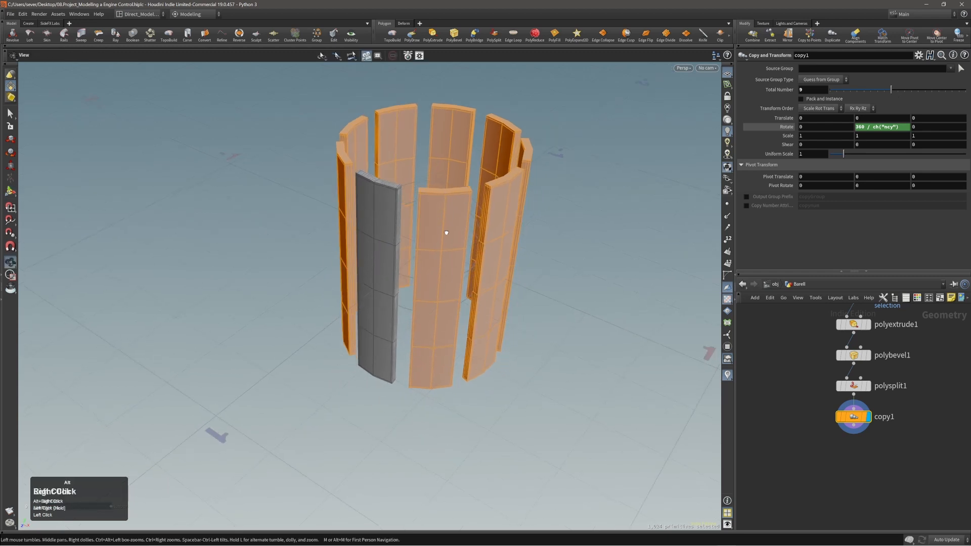
{"action": "left_click_drag", "start_coordinate": [446, 232], "coordinate": [441, 232], "text": "alt"}
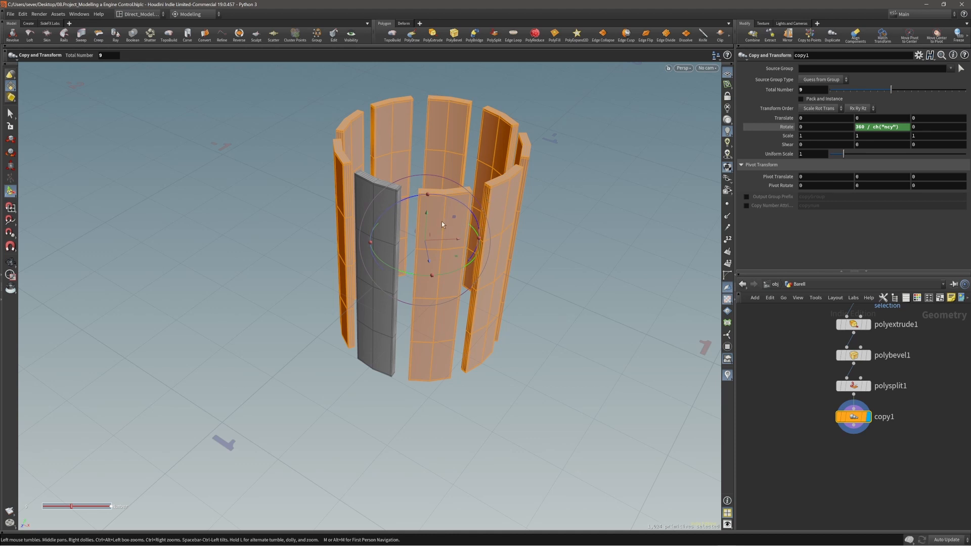
{"action": "left_click_drag", "start_coordinate": [904, 91], "coordinate": [911, 93]}
Step: Zoom in on the gap between two staves, then orbit to frame the whole barrel
{"action": "right_click_drag", "start_coordinate": [374, 228], "coordinate": [627, 165], "text": "alt"}
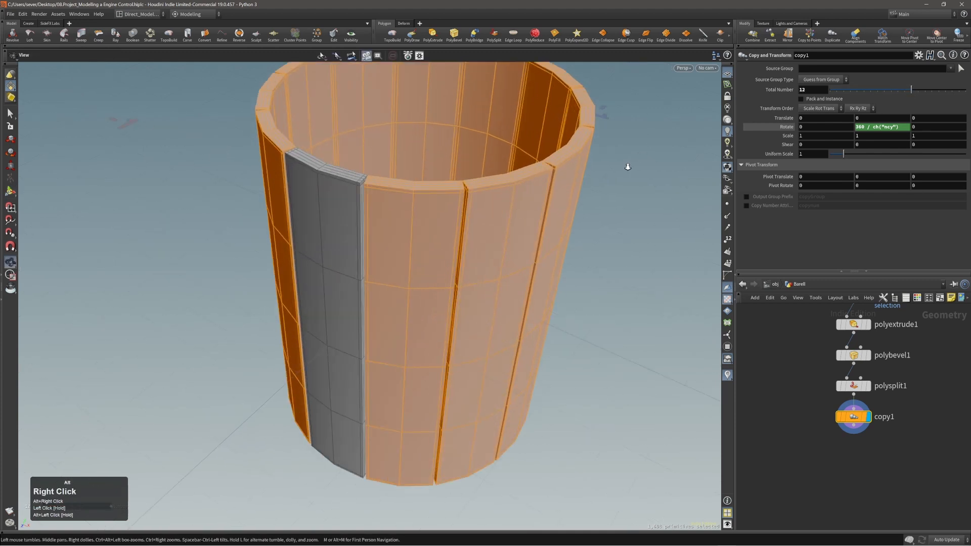
{"action": "left_click_drag", "start_coordinate": [364, 177], "coordinate": [357, 270], "text": "alt"}
{"action": "right_click_drag", "start_coordinate": [335, 157], "coordinate": [572, 137], "text": "alt"}
{"action": "left_click_drag", "start_coordinate": [372, 202], "coordinate": [402, 268], "text": "alt"}
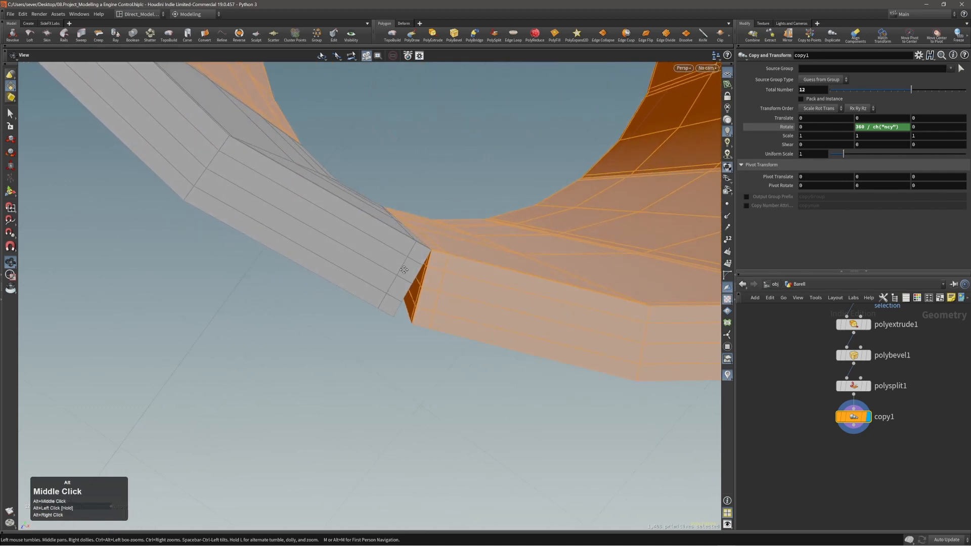
{"action": "middle_click_drag", "start_coordinate": [402, 269], "coordinate": [368, 266], "text": "alt"}
{"action": "left_click_drag", "start_coordinate": [380, 288], "coordinate": [368, 275], "text": "alt"}
{"action": "right_click_drag", "start_coordinate": [368, 275], "coordinate": [335, 287], "text": "alt"}
{"action": "left_click_drag", "start_coordinate": [339, 303], "coordinate": [359, 227], "text": "alt"}
{"action": "right_click_drag", "start_coordinate": [359, 228], "coordinate": [403, 351], "text": "alt"}
{"action": "left_click_drag", "start_coordinate": [403, 351], "coordinate": [357, 319], "text": "alt"}
{"action": "right_click_drag", "start_coordinate": [357, 318], "coordinate": [371, 320], "text": "alt"}
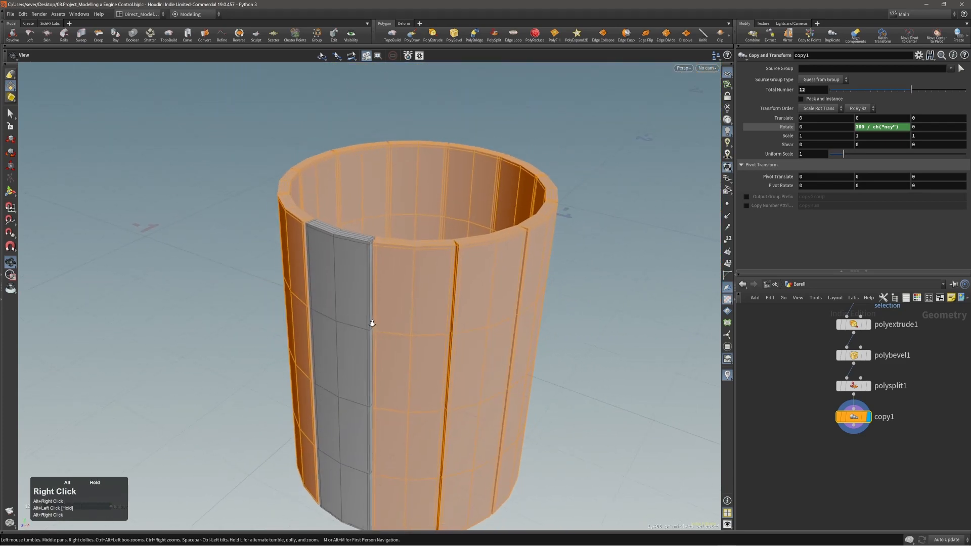
{"action": "middle_click_drag", "start_coordinate": [371, 320], "coordinate": [377, 306], "text": "alt"}
Step: Toggle the copy transform handle on and off while adjusting the barrel view
{"action": "key", "text": "Return"}
{"action": "right_click_drag", "start_coordinate": [376, 302], "coordinate": [405, 292], "text": "alt"}
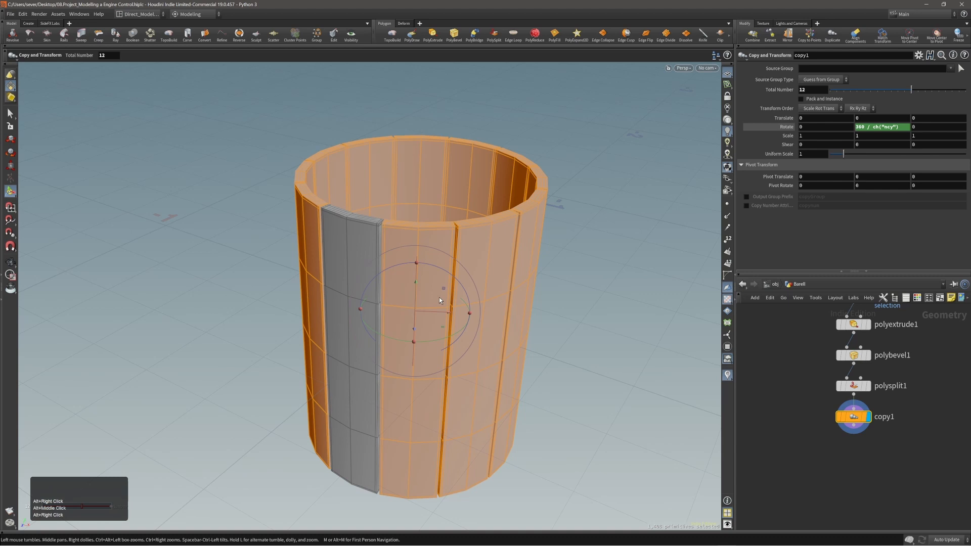
{"action": "key", "text": "Escape"}
{"action": "left_click_drag", "start_coordinate": [414, 287], "coordinate": [407, 261], "text": "alt"}
{"action": "key", "text": "Return"}
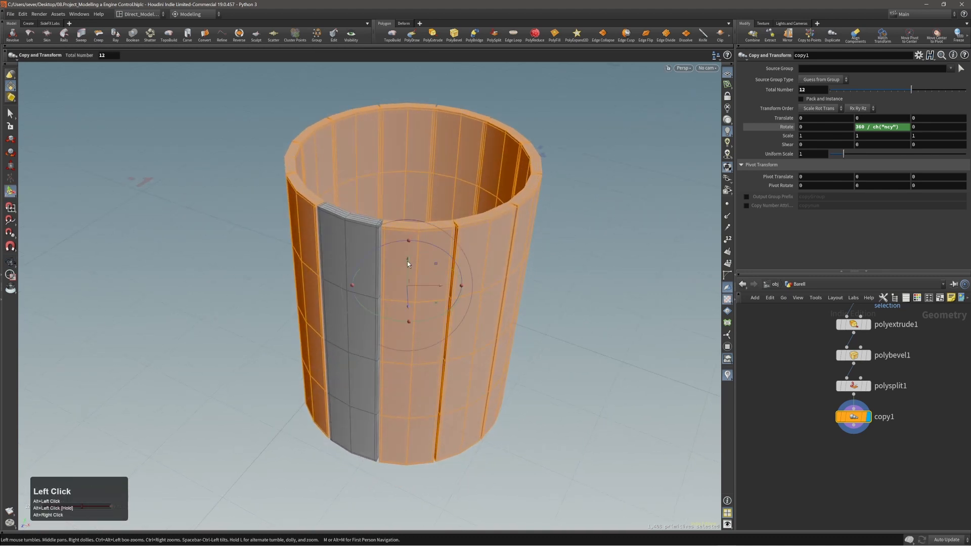
{"action": "key", "text": "Escape"}
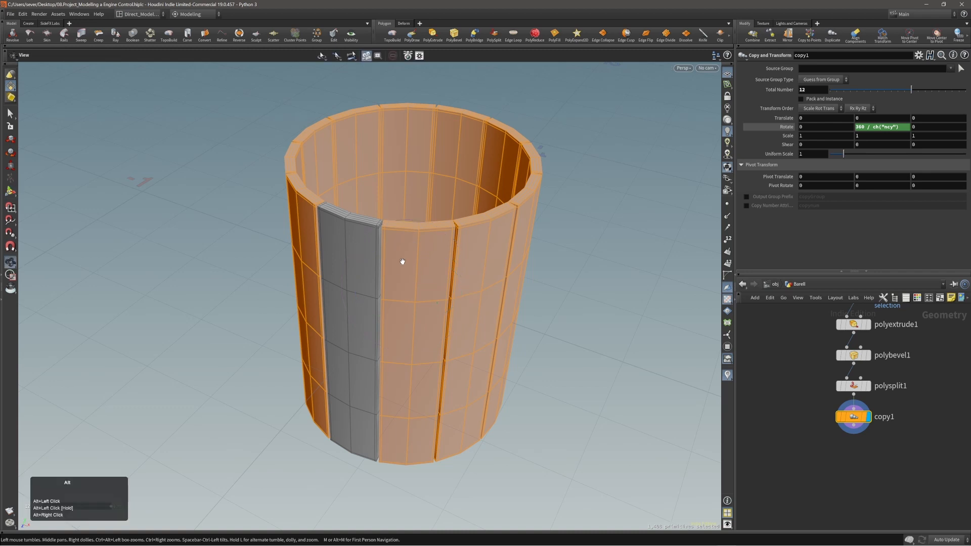
{"action": "right_click_drag", "start_coordinate": [400, 262], "coordinate": [392, 267], "text": "alt"}
{"action": "middle_click_drag", "start_coordinate": [392, 267], "coordinate": [418, 273], "text": "alt"}
{"action": "left_click_drag", "start_coordinate": [417, 272], "coordinate": [427, 266], "text": "alt"}
{"action": "key", "text": "Return"}
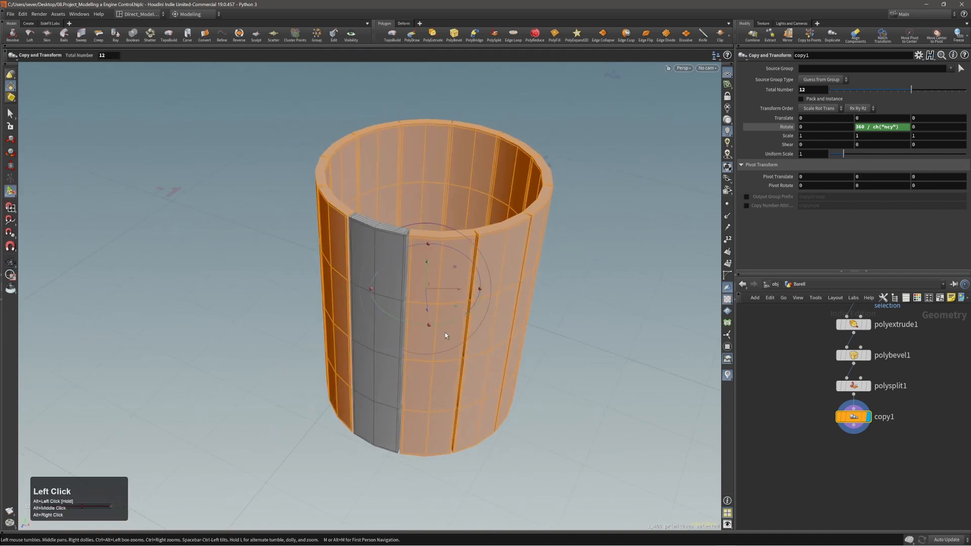
{"action": "key", "text": "Escape"}
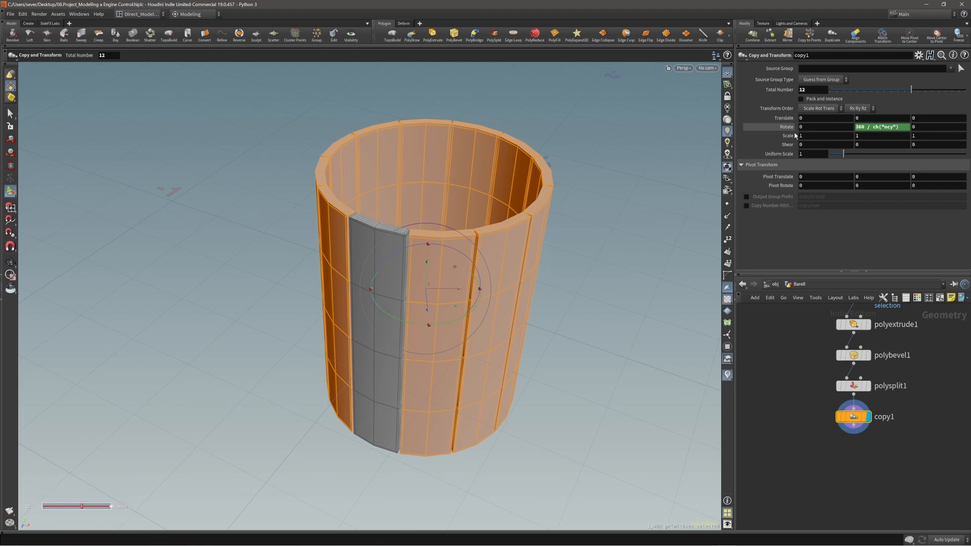
{"action": "left_click", "coordinate": [447, 296], "text": "alt"}
{"action": "left_click_drag", "start_coordinate": [447, 296], "coordinate": [399, 259], "text": "alt"}
{"action": "key", "text": "Return"}
{"action": "key", "text": "Escape"}
{"action": "key", "text": "Return"}
{"action": "key", "text": "Escape"}
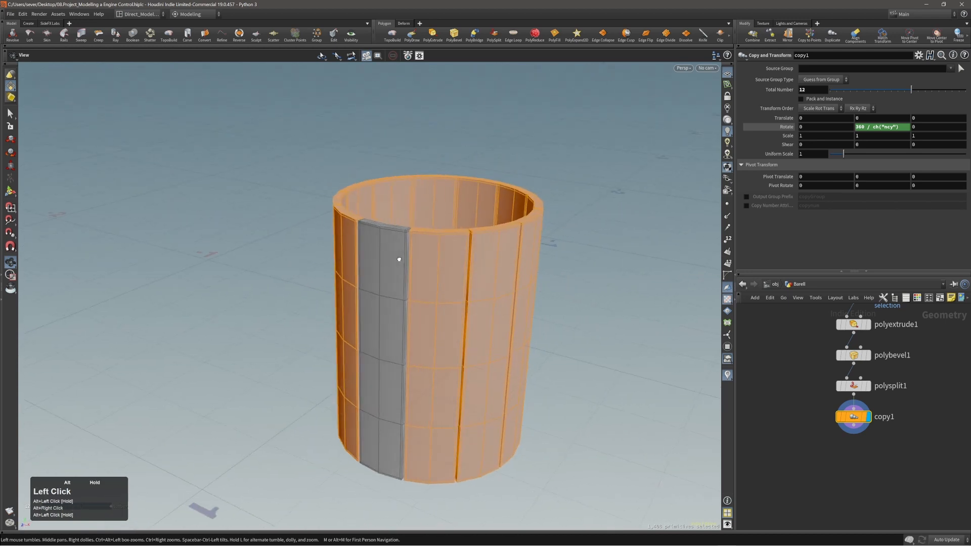
{"action": "right_click_drag", "start_coordinate": [399, 258], "coordinate": [435, 323], "text": "alt"}
{"action": "middle_click_drag", "start_coordinate": [435, 323], "coordinate": [417, 316], "text": "alt"}
{"action": "right_click_drag", "start_coordinate": [403, 311], "coordinate": [410, 299], "text": "alt"}
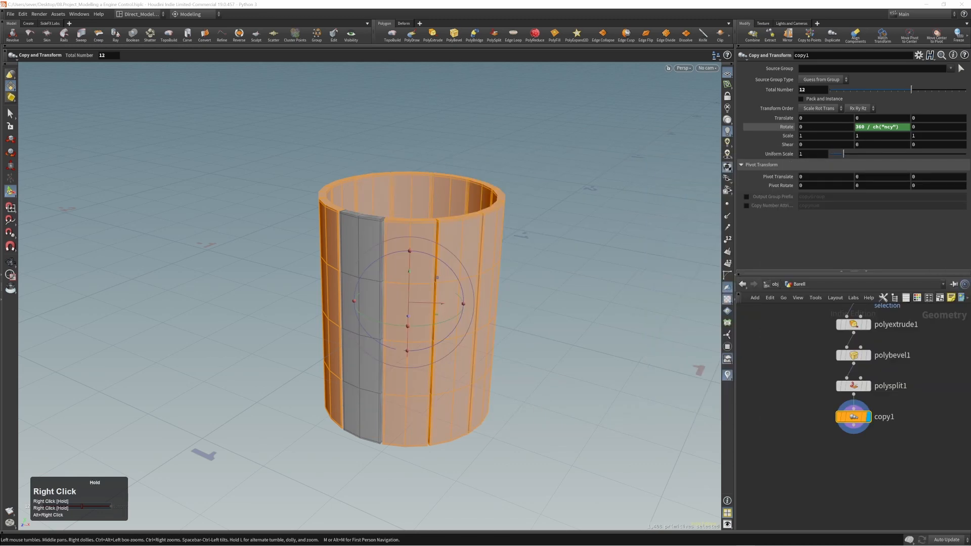
{"action": "middle_click_drag", "start_coordinate": [424, 309], "coordinate": [395, 301], "text": "alt"}
{"action": "right_click_drag", "start_coordinate": [395, 300], "coordinate": [413, 293], "text": "alt"}
{"action": "left_click_drag", "start_coordinate": [413, 293], "coordinate": [415, 361], "text": "alt"}
{"action": "right_click_drag", "start_coordinate": [337, 235], "coordinate": [482, 197], "text": "alt"}
{"action": "middle_click_drag", "start_coordinate": [381, 232], "coordinate": [416, 256], "text": "alt"}
{"action": "left_click_drag", "start_coordinate": [416, 256], "coordinate": [370, 250], "text": "alt"}
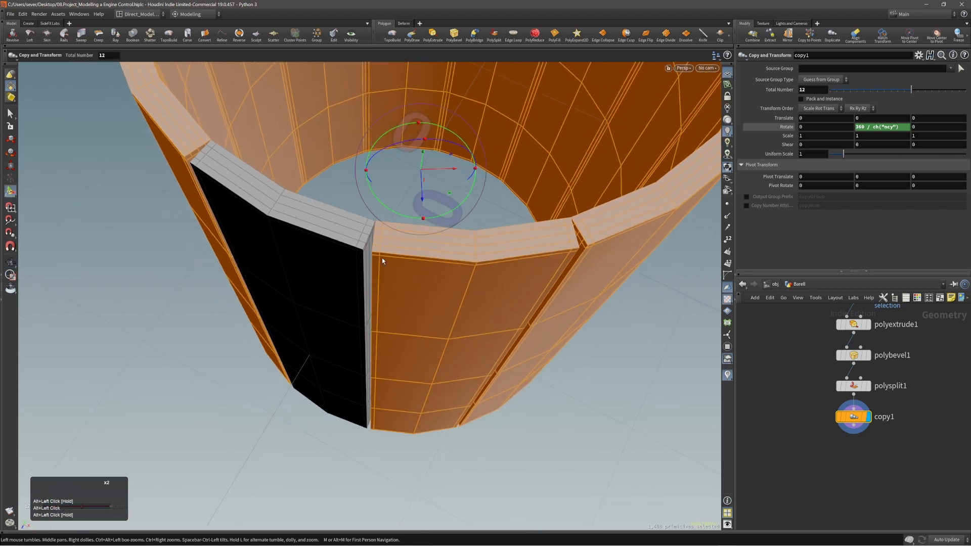
{"action": "middle_click_drag", "start_coordinate": [928, 419], "coordinate": [919, 456], "text": "alt"}
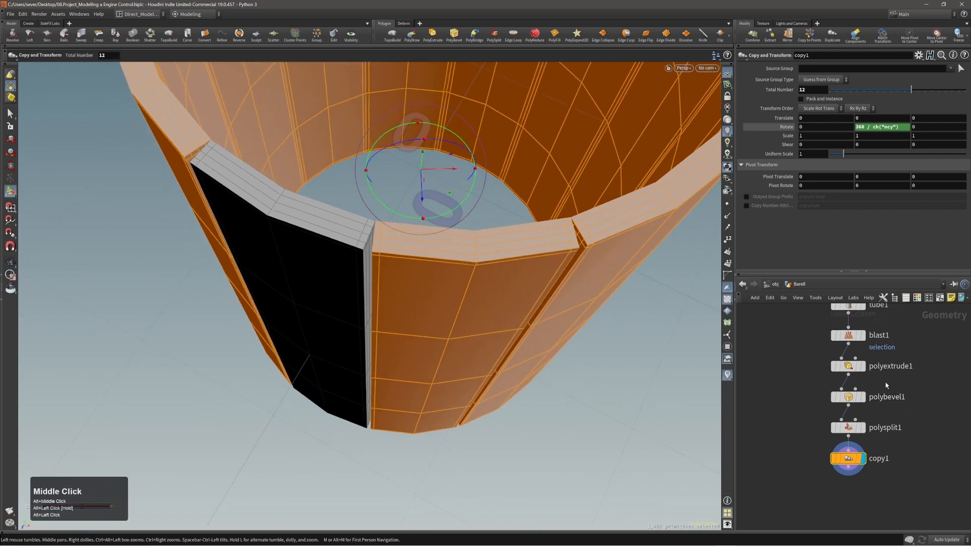
Step: Select polyextrude1, enable Transform Extruded Front, and activate the Scale tool
{"action": "left_click_drag", "start_coordinate": [878, 375], "coordinate": [878, 376]}
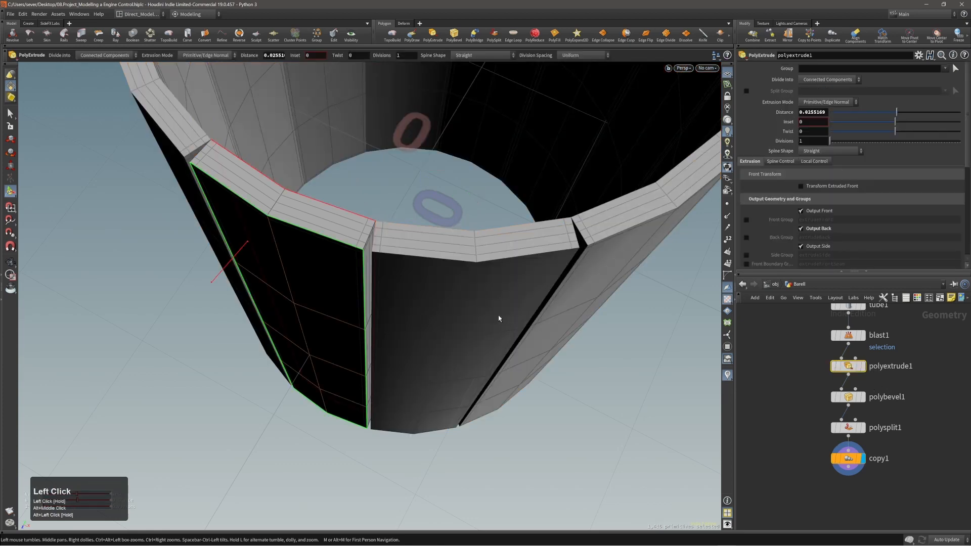
{"action": "right_click_drag", "start_coordinate": [498, 319], "coordinate": [477, 298]}
{"action": "middle_click_drag", "start_coordinate": [476, 299], "coordinate": [484, 302]}
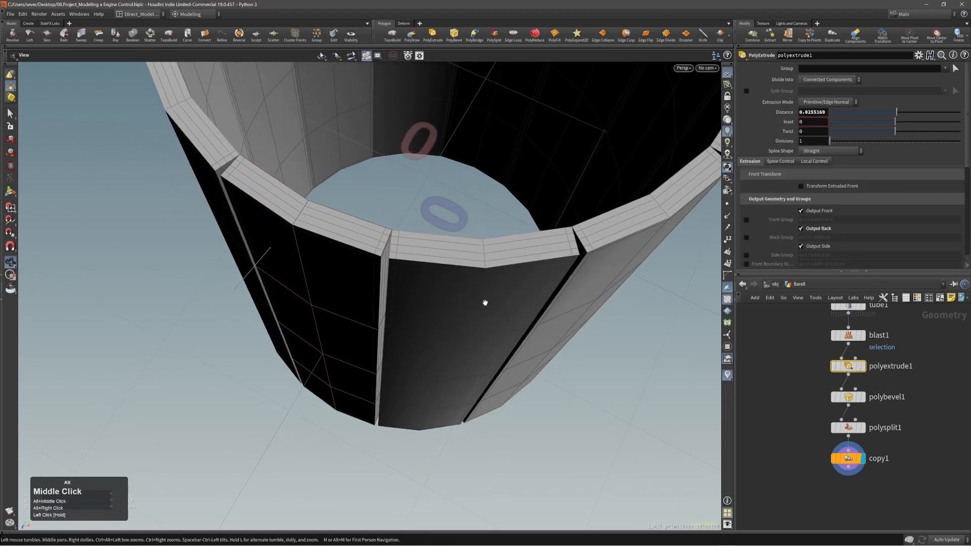
{"action": "left_click", "coordinate": [800, 186]}
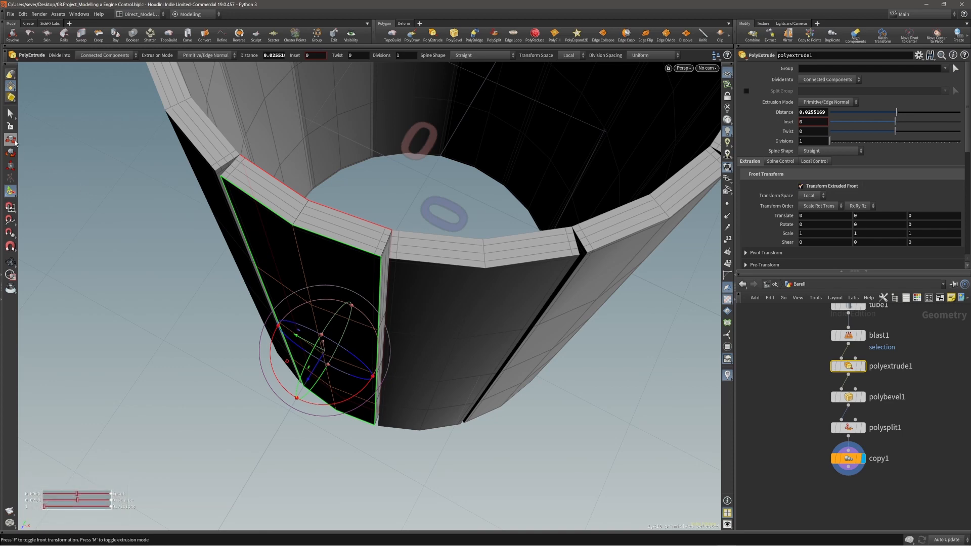
{"action": "left_click", "coordinate": [11, 166]}
Step: Stretch the extruded stave fronts vertically to a Y scale of about 1.04
{"action": "left_click_drag", "start_coordinate": [347, 355], "coordinate": [354, 336], "text": "alt"}
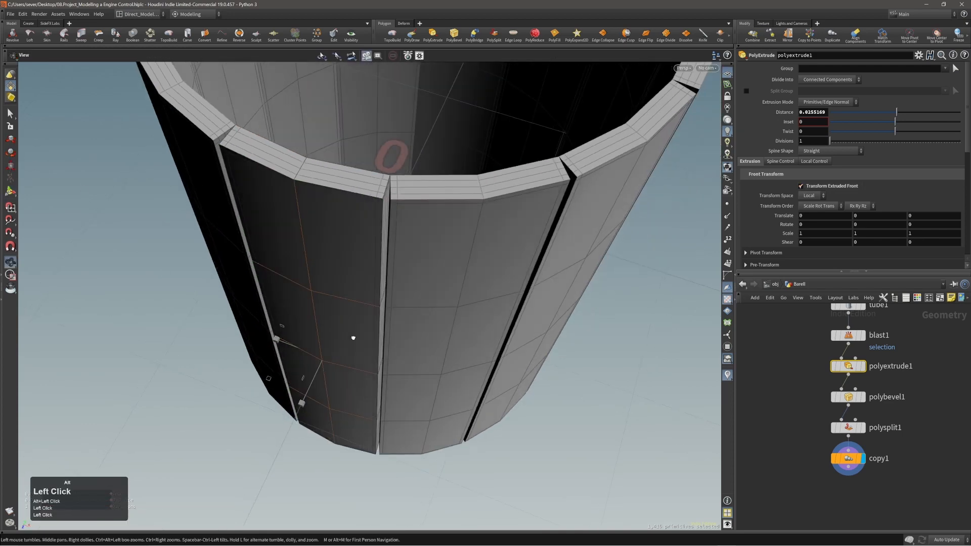
{"action": "middle_click_drag", "start_coordinate": [343, 332], "coordinate": [374, 340], "text": "alt"}
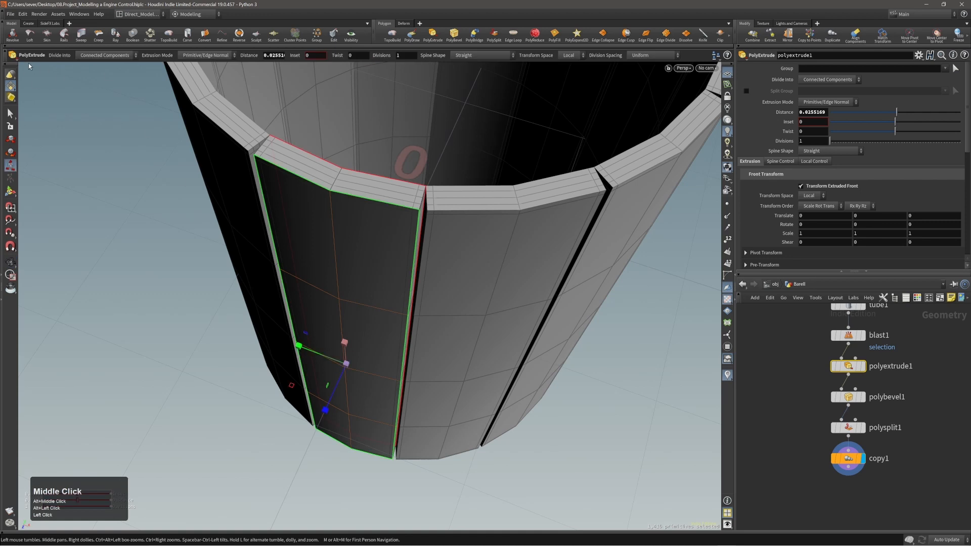
{"action": "left_click_drag", "start_coordinate": [336, 304], "coordinate": [324, 326], "text": "alt"}
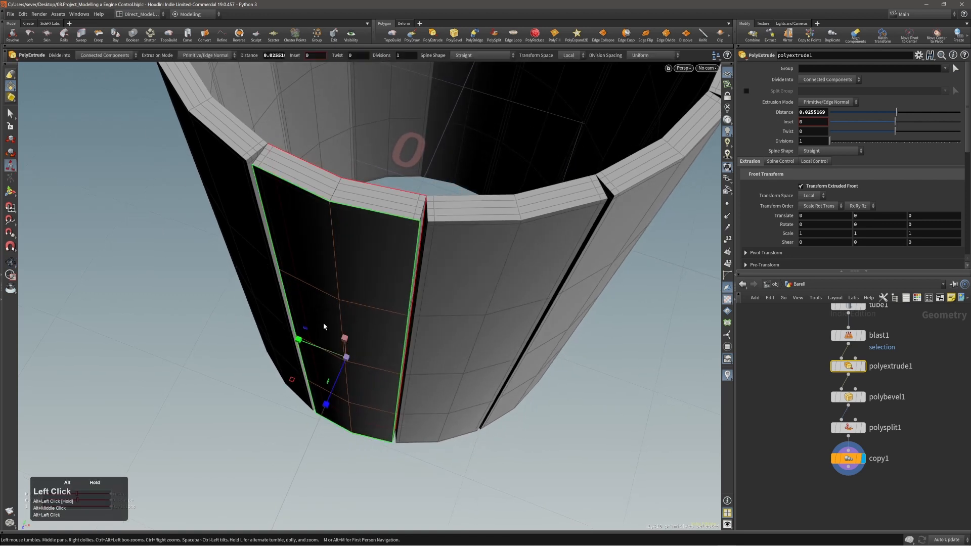
{"action": "right_click", "coordinate": [350, 334]}
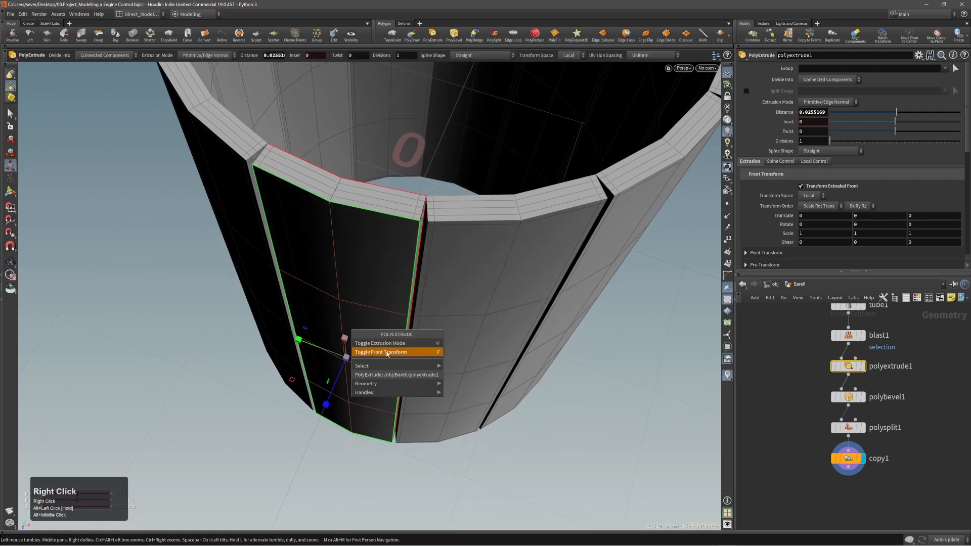
{"action": "right_click", "coordinate": [338, 285]}
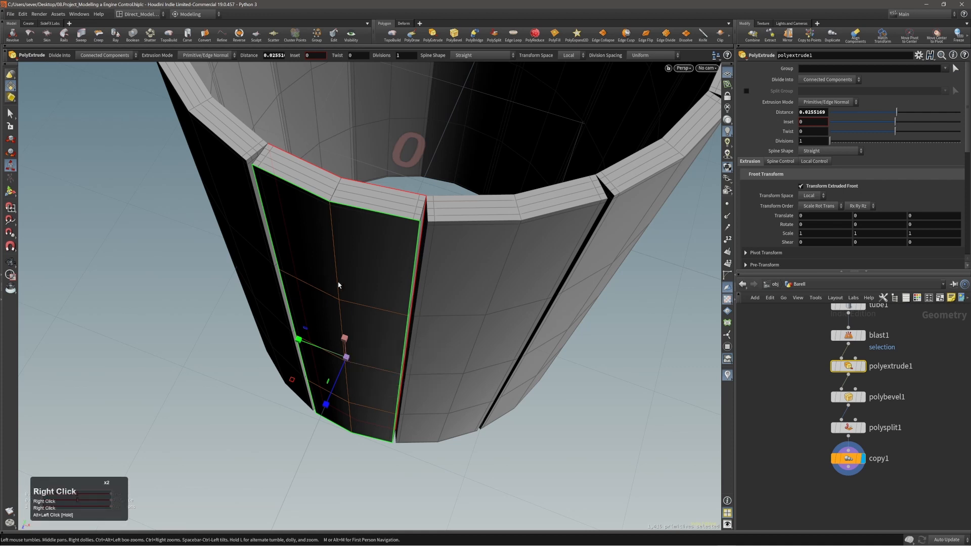
{"action": "left_click_drag", "start_coordinate": [300, 342], "coordinate": [284, 344]}
{"action": "right_click_drag", "start_coordinate": [286, 329], "coordinate": [287, 289], "text": "alt"}
Step: Inspect the widened staves around the barrel and reselect copy1 to show the full barrel
{"action": "left_click_drag", "start_coordinate": [287, 283], "coordinate": [351, 290], "text": "alt"}
{"action": "right_click_drag", "start_coordinate": [351, 290], "coordinate": [351, 280], "text": "alt"}
{"action": "middle_click_drag", "start_coordinate": [351, 279], "coordinate": [345, 353], "text": "alt"}
{"action": "left_click_drag", "start_coordinate": [510, 285], "coordinate": [494, 330], "text": "alt"}
{"action": "middle_click_drag", "start_coordinate": [494, 330], "coordinate": [478, 392], "text": "alt"}
{"action": "middle_click_drag", "start_coordinate": [522, 281], "coordinate": [524, 316], "text": "alt"}
{"action": "left_click_drag", "start_coordinate": [531, 286], "coordinate": [540, 238], "text": "alt"}
{"action": "right_click_drag", "start_coordinate": [539, 238], "coordinate": [453, 249], "text": "alt"}
{"action": "middle_click_drag", "start_coordinate": [453, 249], "coordinate": [442, 310], "text": "alt"}
{"action": "right_click_drag", "start_coordinate": [442, 310], "coordinate": [435, 340], "text": "alt"}
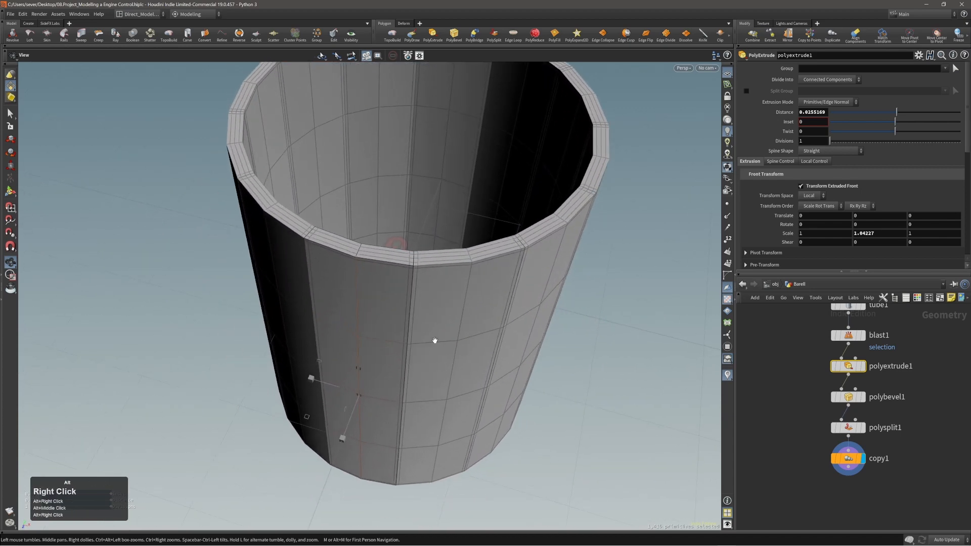
{"action": "left_click_drag", "start_coordinate": [435, 339], "coordinate": [395, 314], "text": "alt"}
{"action": "right_click_drag", "start_coordinate": [395, 315], "coordinate": [369, 323], "text": "alt"}
{"action": "middle_click_drag", "start_coordinate": [381, 332], "coordinate": [390, 294], "text": "alt"}
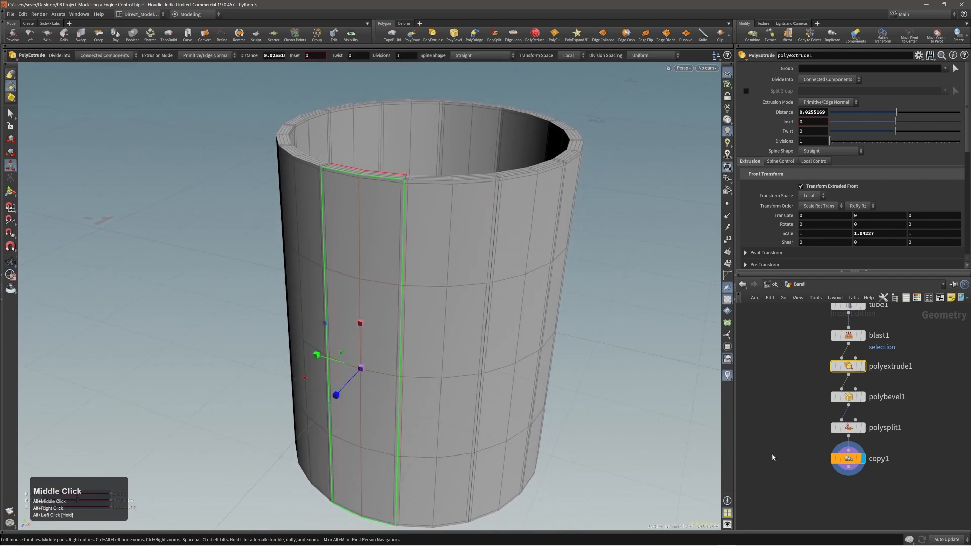
{"action": "left_click_drag", "start_coordinate": [816, 451], "coordinate": [867, 470]}
{"action": "right_click_drag", "start_coordinate": [402, 312], "coordinate": [396, 335], "text": "alt"}
{"action": "middle_click_drag", "start_coordinate": [395, 336], "coordinate": [361, 308], "text": "alt"}
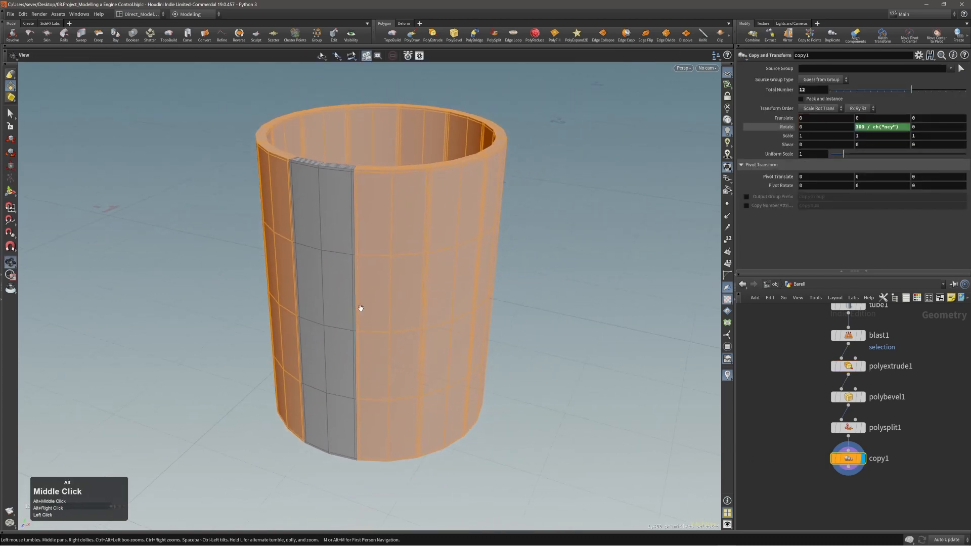
{"action": "key", "text": "s"}
{"action": "left_click", "coordinate": [392, 303]}
{"action": "right_click_drag", "start_coordinate": [392, 303], "coordinate": [388, 307], "text": "alt"}
{"action": "middle_click_drag", "start_coordinate": [388, 307], "coordinate": [383, 292], "text": "alt"}
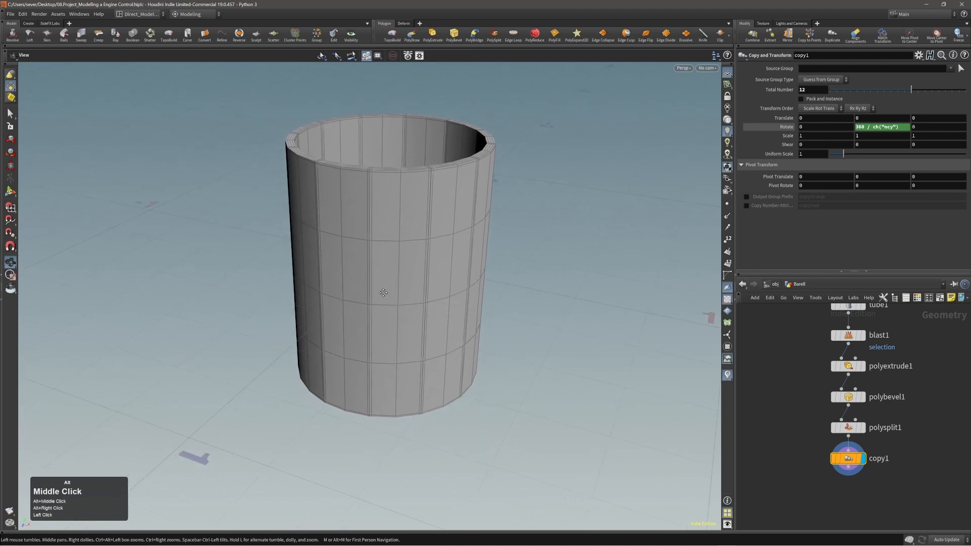
{"action": "right_click_drag", "start_coordinate": [383, 293], "coordinate": [374, 295], "text": "alt"}
{"action": "left_click_drag", "start_coordinate": [374, 295], "coordinate": [418, 277], "text": "alt"}
{"action": "middle_click_drag", "start_coordinate": [398, 276], "coordinate": [403, 273], "text": "alt"}
{"action": "left_click_drag", "start_coordinate": [403, 273], "coordinate": [394, 265], "text": "alt"}
{"action": "right_click_drag", "start_coordinate": [970, 329], "coordinate": [970, 303]}
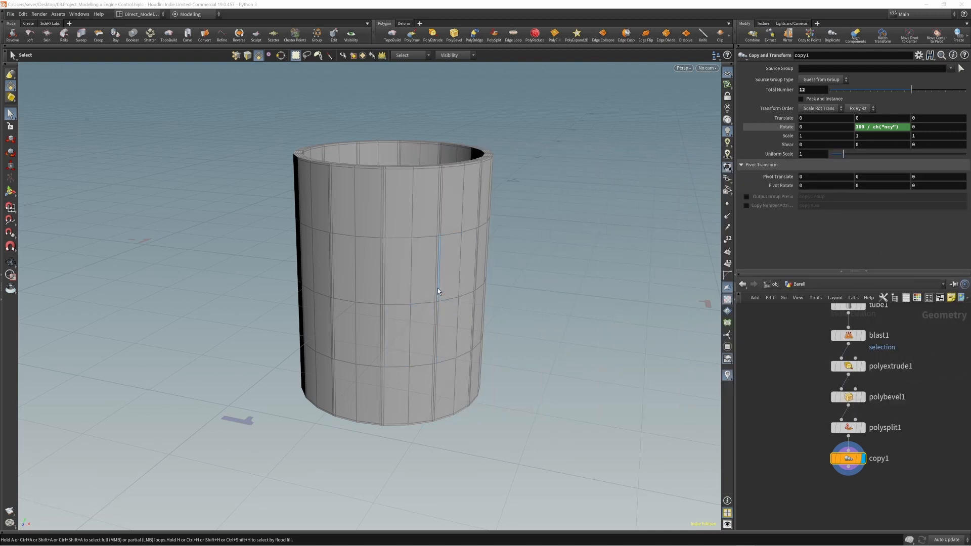
{"action": "left_click", "coordinate": [397, 239]}
{"action": "left_click", "coordinate": [397, 239]}
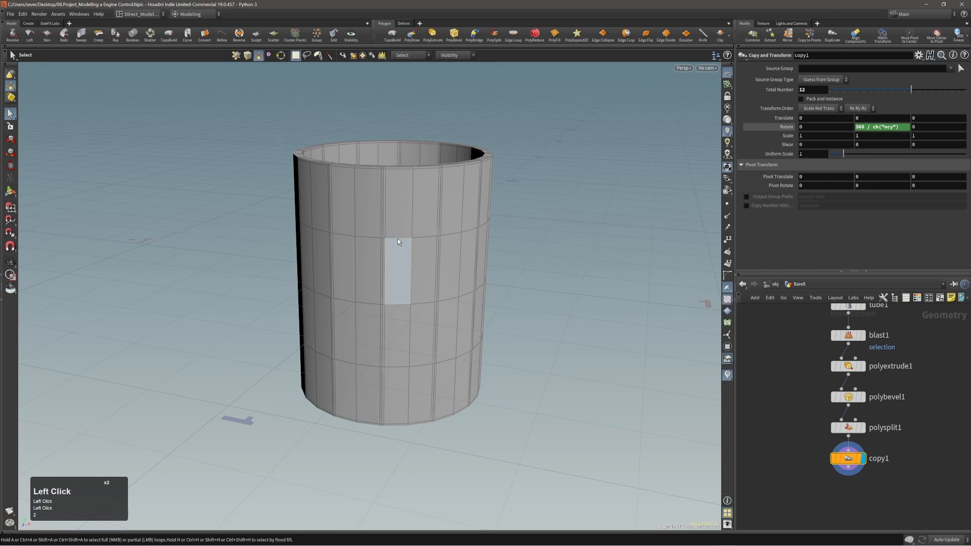
{"action": "key", "text": "3"}
{"action": "triple_click", "coordinate": [398, 236]}
{"action": "left_click_drag", "start_coordinate": [398, 237], "coordinate": [362, 240], "text": "alt"}
{"action": "left_click_drag", "start_coordinate": [478, 234], "coordinate": [418, 242], "text": "alt"}
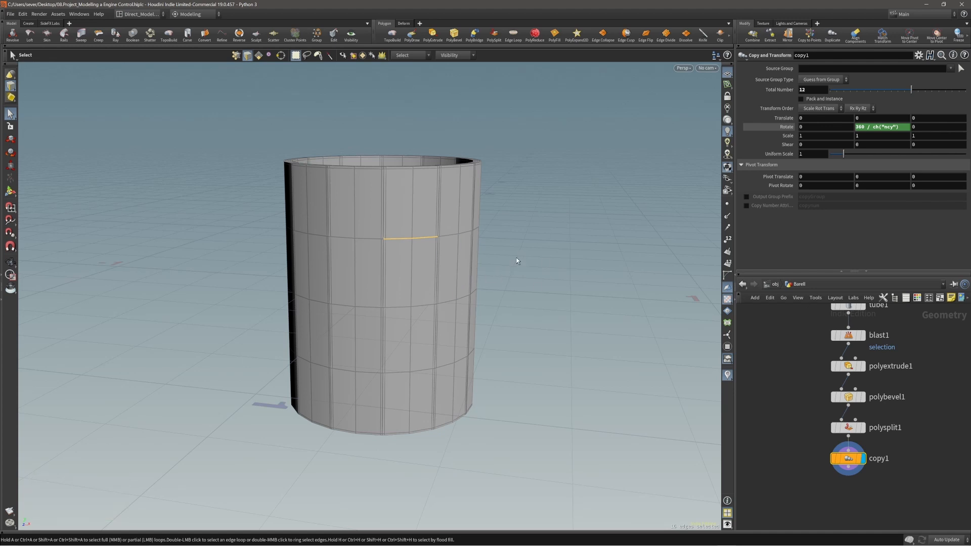
{"action": "left_click", "coordinate": [505, 265]}
{"action": "left_click_drag", "start_coordinate": [505, 265], "coordinate": [401, 269], "text": "alt"}
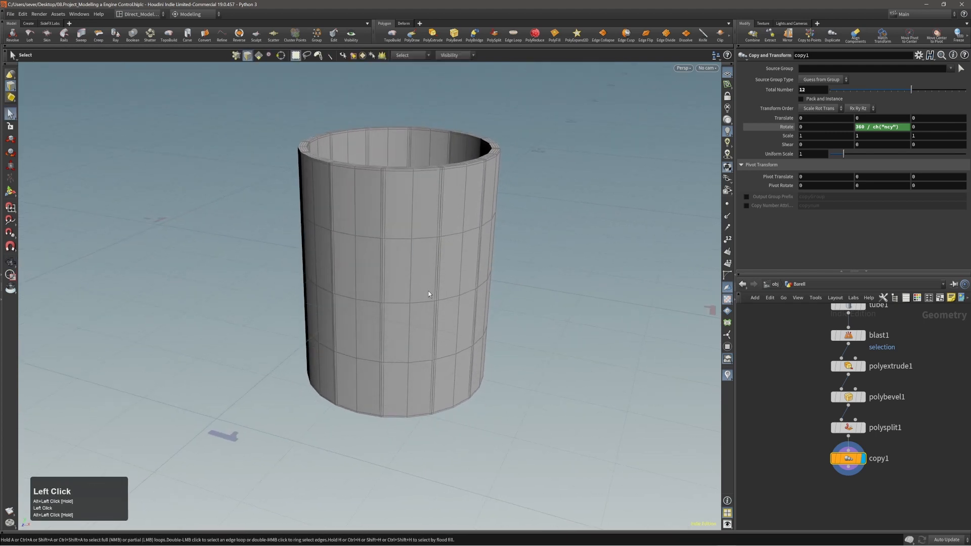
{"action": "scroll", "coordinate": [790, 451], "scroll_direction": "down", "scroll_amount": 2}
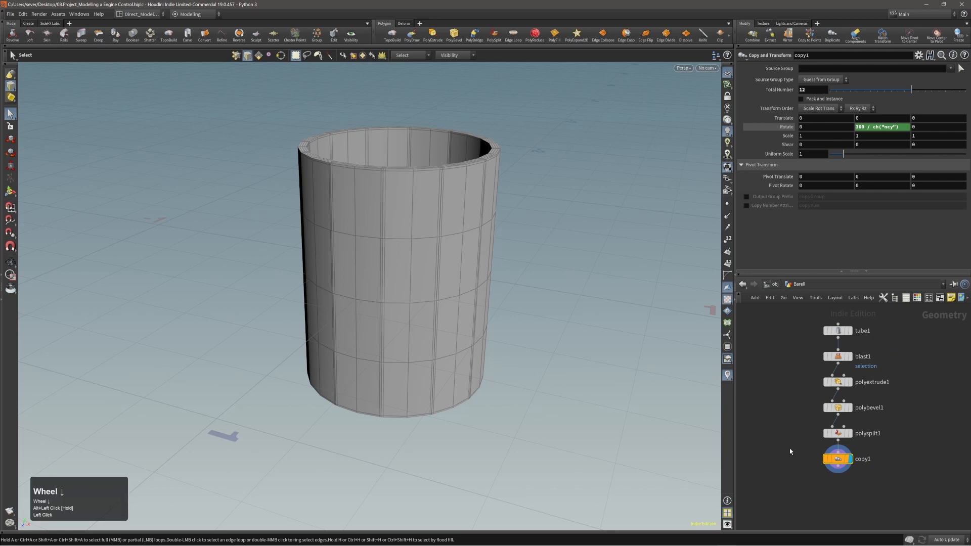
Step: Move tube1 aside and display the original 24-column, 5-row tube instead of the barrel
{"action": "left_click_drag", "start_coordinate": [841, 333], "coordinate": [921, 337]}
{"action": "middle_click_drag", "start_coordinate": [903, 417], "coordinate": [851, 406], "text": "alt"}
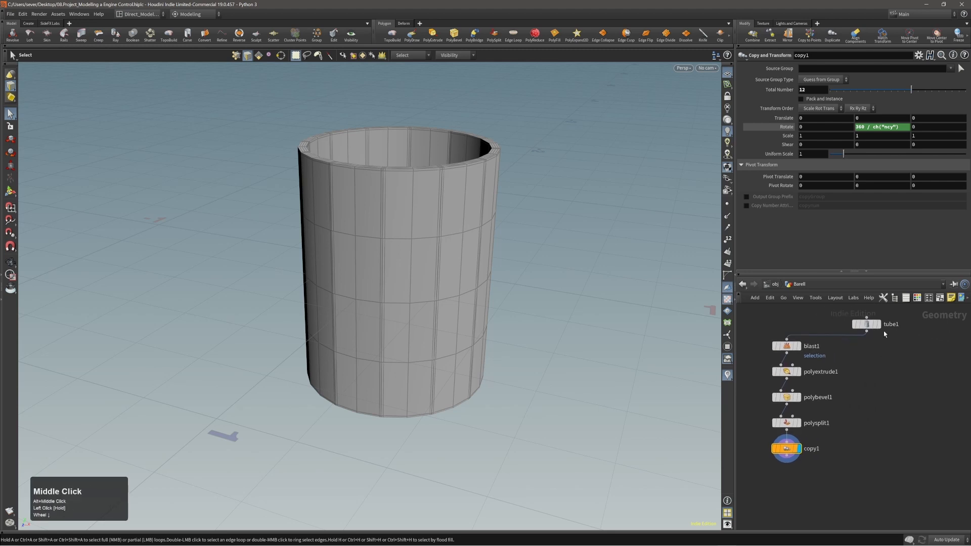
{"action": "left_click", "coordinate": [877, 324]}
{"action": "right_click_drag", "start_coordinate": [457, 283], "coordinate": [448, 292], "text": "alt"}
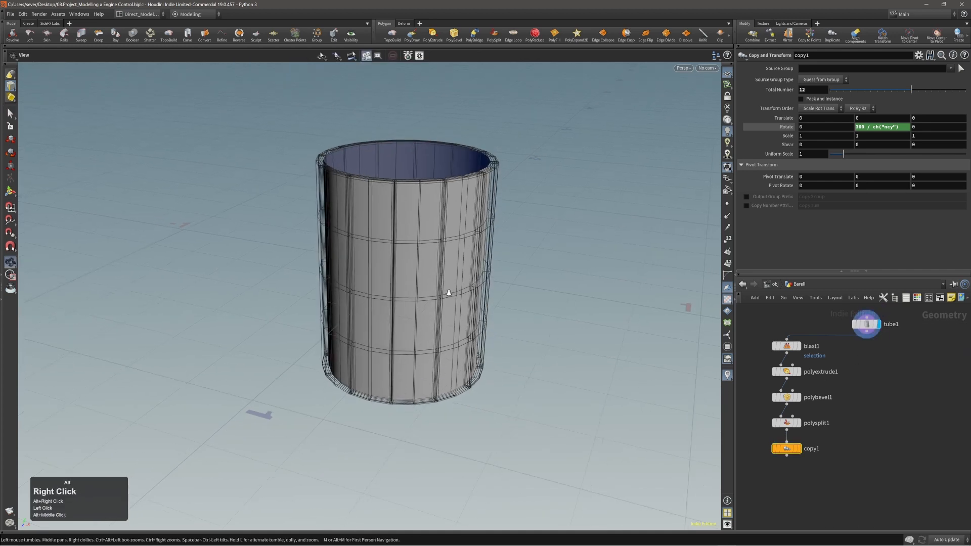
{"action": "middle_click_drag", "start_coordinate": [449, 292], "coordinate": [468, 292]}
{"action": "key", "text": "s"}
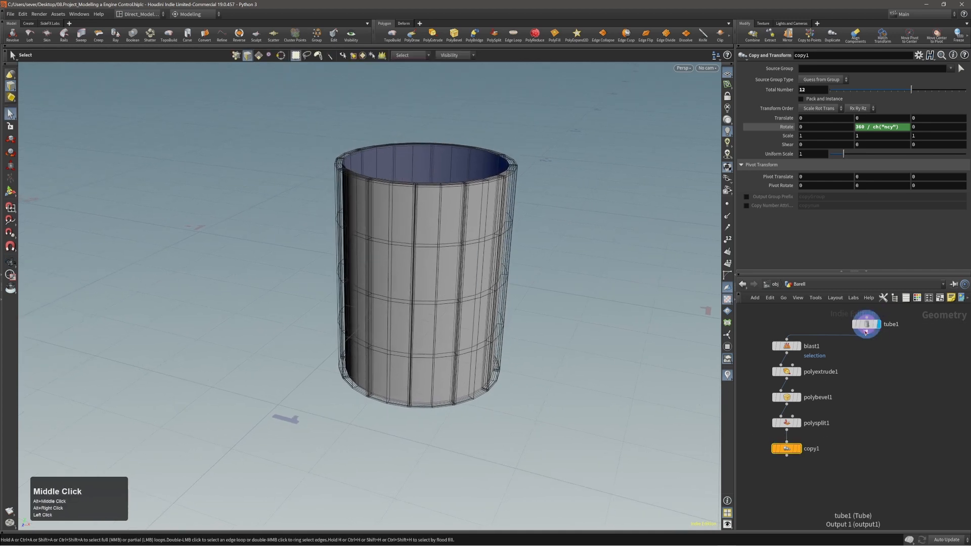
{"action": "left_click_drag", "start_coordinate": [865, 332], "coordinate": [878, 331]}
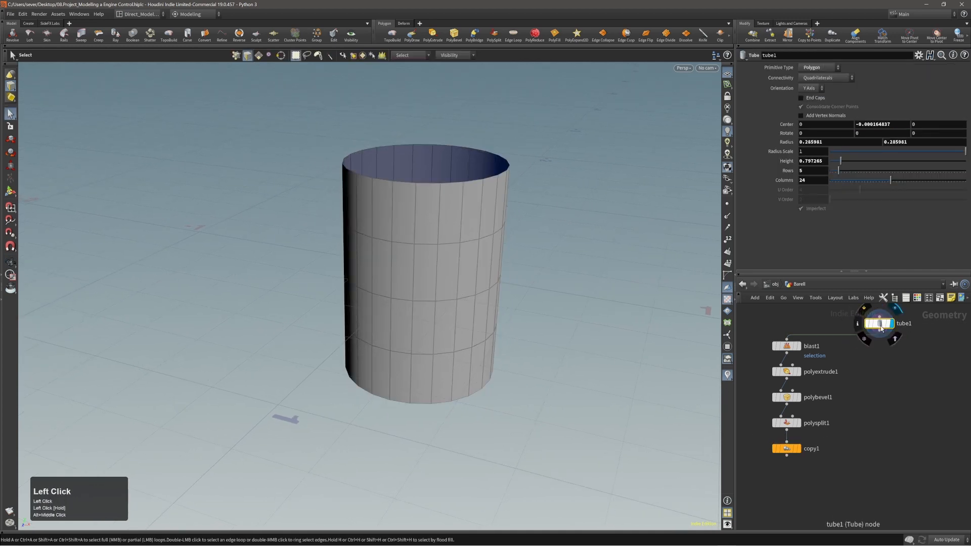
{"action": "left_click_drag", "start_coordinate": [436, 290], "coordinate": [421, 278], "text": "alt"}
Step: Convert the upper, middle and lower edge loops into curves with Labs Edge Group To Curve
{"action": "double_click", "coordinate": [445, 241]}
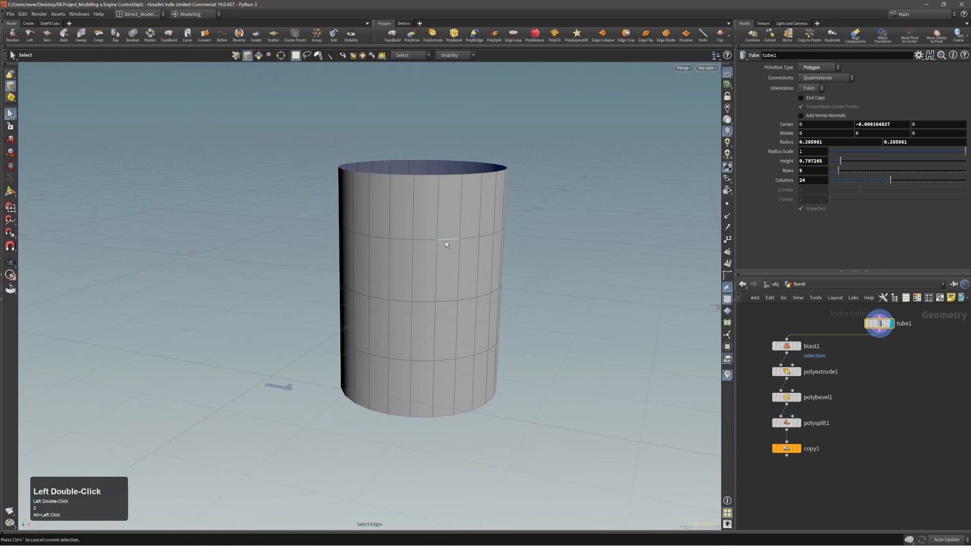
{"action": "double_click", "coordinate": [447, 240]}
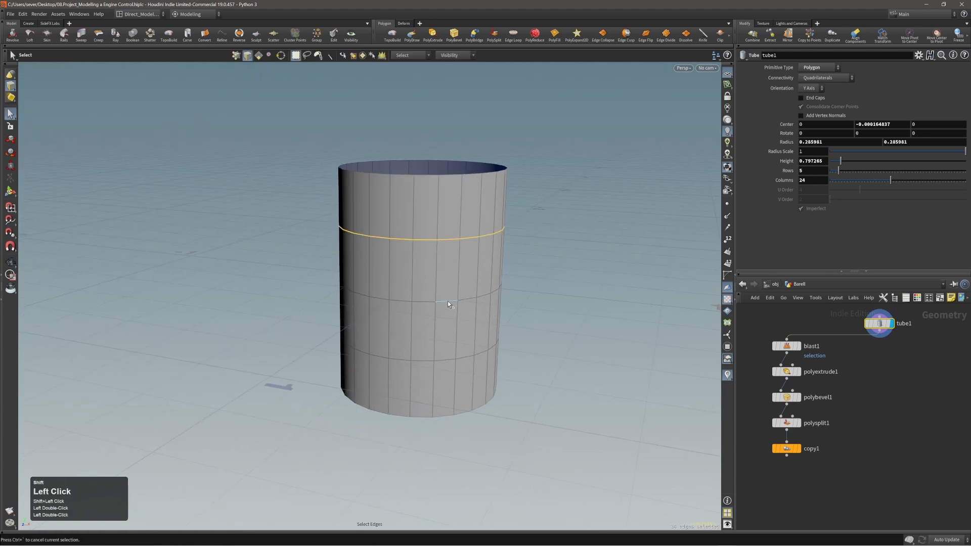
{"action": "double_click", "coordinate": [447, 301], "text": "shift"}
{"action": "double_click", "coordinate": [444, 360], "text": "shift"}
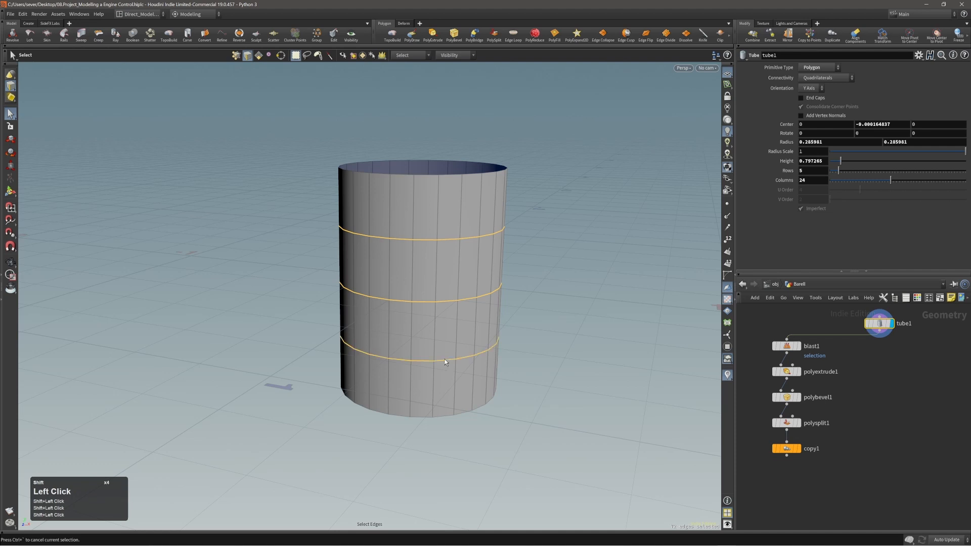
{"action": "key", "text": "c"}
{"action": "left_click", "coordinate": [558, 316]}
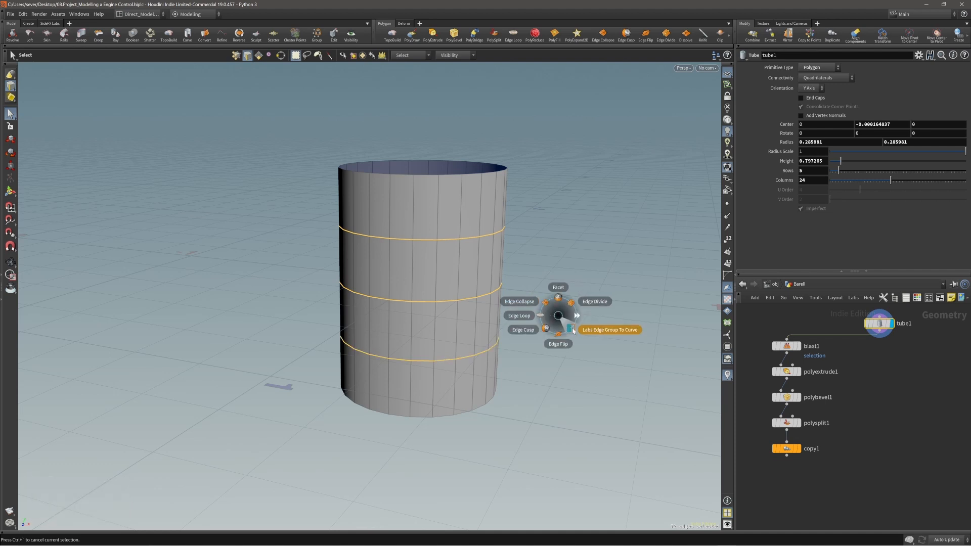
{"action": "left_click", "coordinate": [573, 329]}
Step: Wire tube1 into blast1 and place edgegroup_to_curve1 beside the stave chain
{"action": "middle_click_drag", "start_coordinate": [569, 340], "coordinate": [521, 353], "text": "alt"}
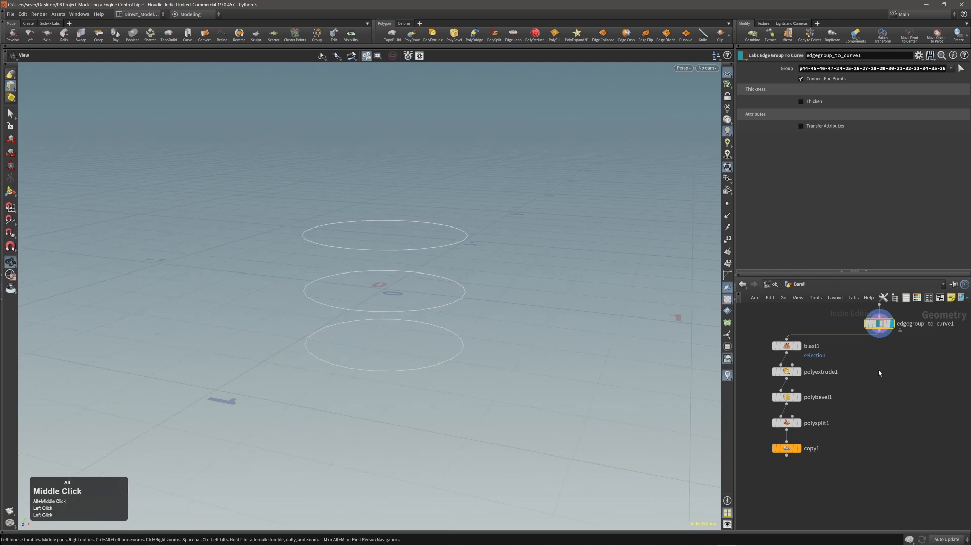
{"action": "middle_click_drag", "start_coordinate": [884, 344], "coordinate": [864, 385], "text": "alt"}
{"action": "mouse_move", "coordinate": [856, 370]}
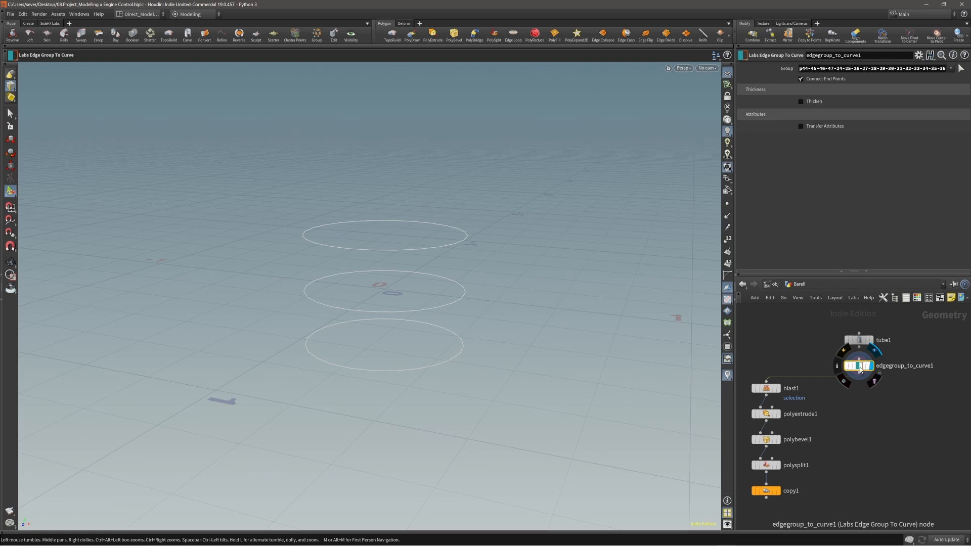
{"action": "left_click_drag", "start_coordinate": [860, 370], "coordinate": [842, 362]}
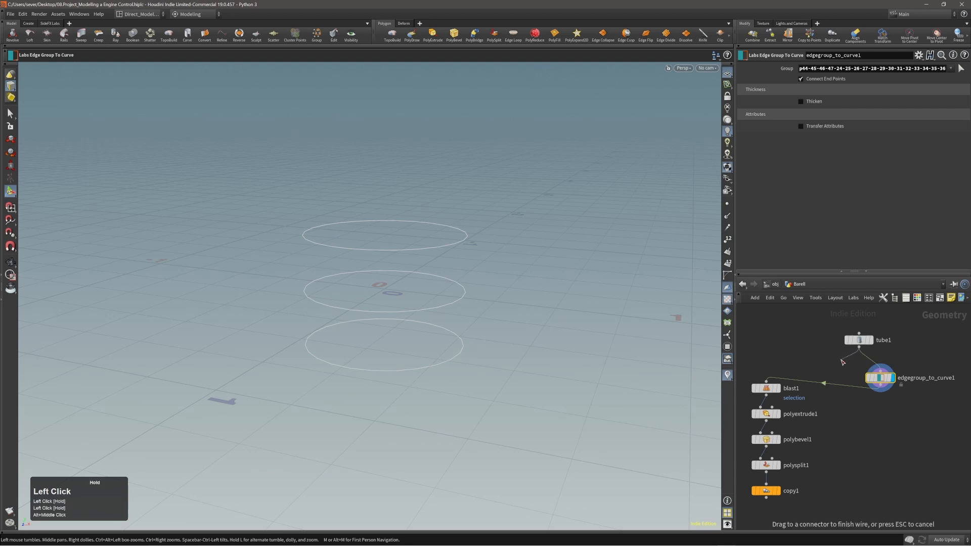
{"action": "left_click_drag", "start_coordinate": [769, 376], "coordinate": [766, 383]}
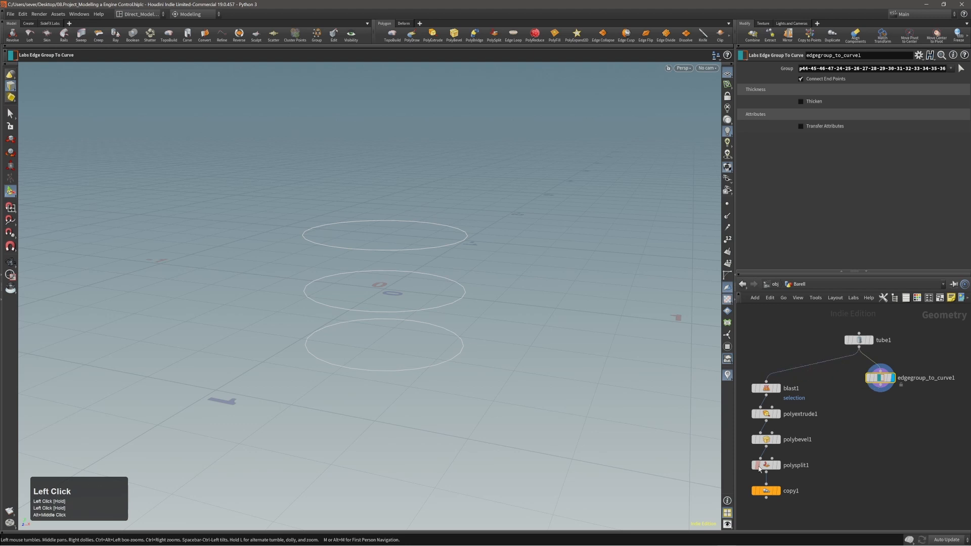
{"action": "middle_click_drag", "start_coordinate": [867, 414], "coordinate": [856, 397]}
{"action": "left_click_drag", "start_coordinate": [869, 366], "coordinate": [869, 374]}
Step: Turn on copy1's template flag so the barrel shows as a ghosted reference
{"action": "right_click_drag", "start_coordinate": [423, 307], "coordinate": [423, 247]}
{"action": "middle_click_drag", "start_coordinate": [827, 469], "coordinate": [849, 440]}
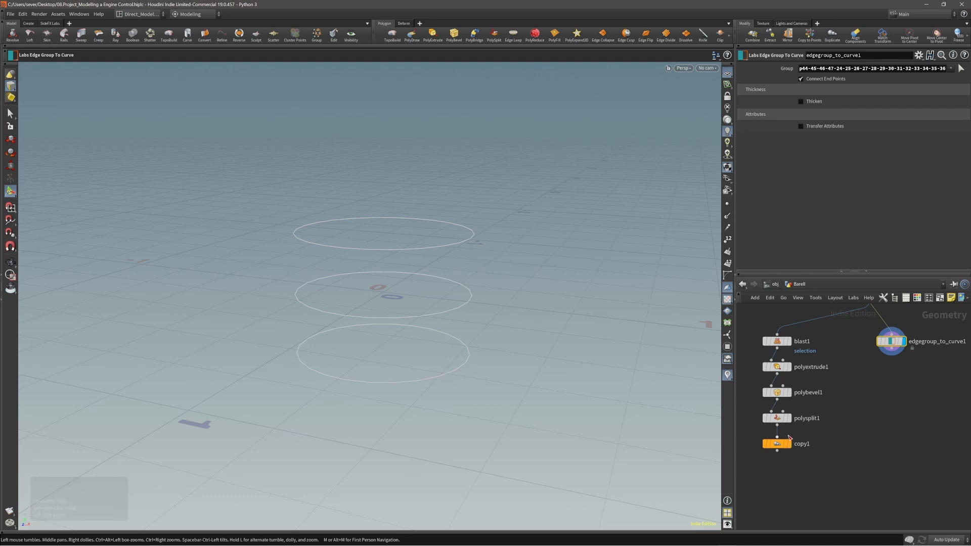
{"action": "mouse_move", "coordinate": [777, 448]}
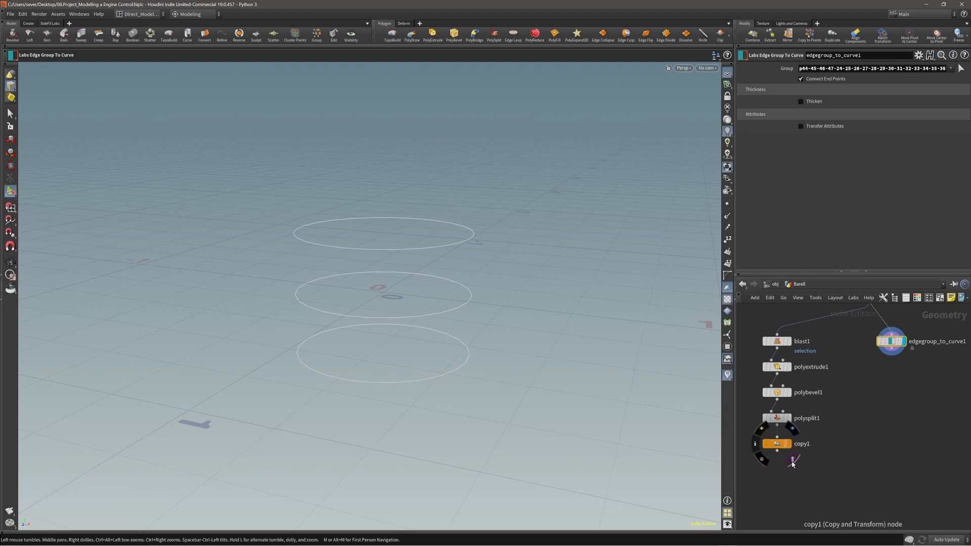
{"action": "left_click", "coordinate": [792, 460]}
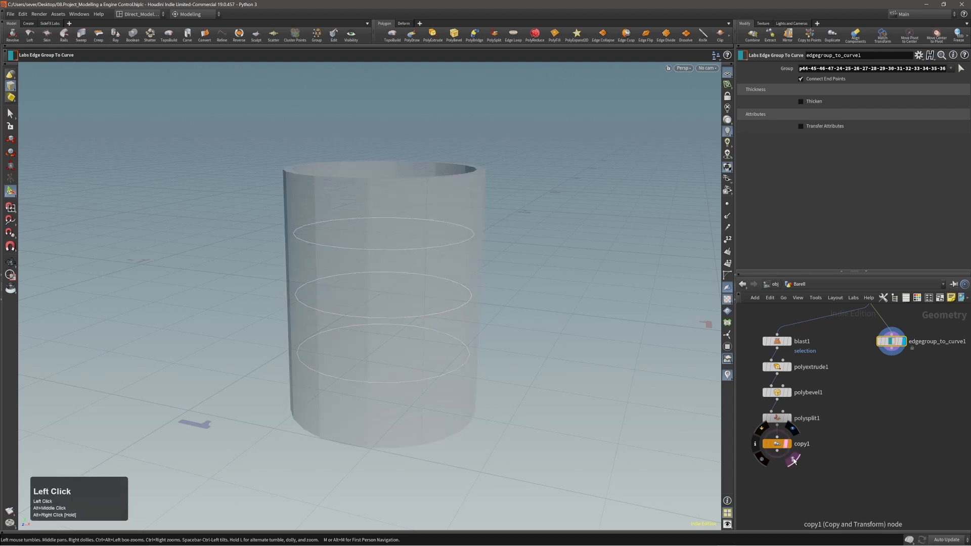
{"action": "key", "text": "e"}
{"action": "key", "text": "e"}
{"action": "key", "text": "e"}
{"action": "key", "text": "e"}
{"action": "key", "text": "e"}
{"action": "key", "text": "e"}
{"action": "key", "text": "e"}
{"action": "key", "text": "e"}
{"action": "key", "text": "e"}
{"action": "key", "text": "e"}
{"action": "key", "text": "e"}
{"action": "key", "text": "e"}
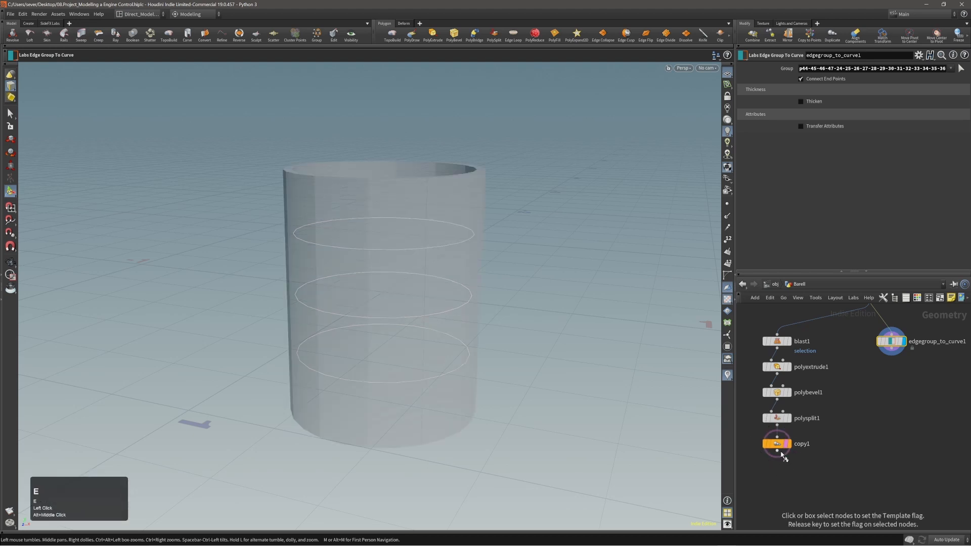
{"action": "left_click", "coordinate": [777, 445]}
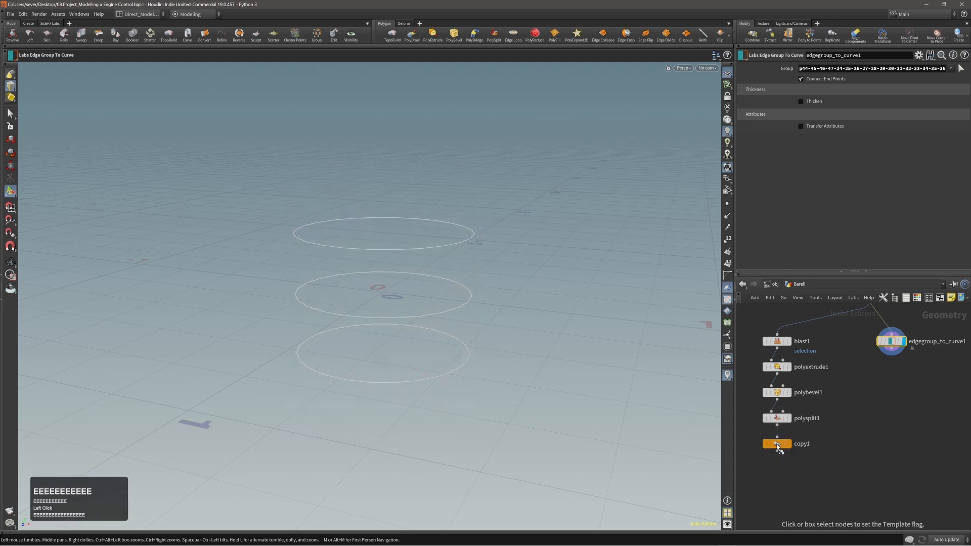
{"action": "key", "text": "e"}
{"action": "key", "text": "e"}
{"action": "key", "text": "e"}
{"action": "key", "text": "e"}
{"action": "key", "text": "e"}
{"action": "key", "text": "e"}
{"action": "left_click", "coordinate": [777, 445]}
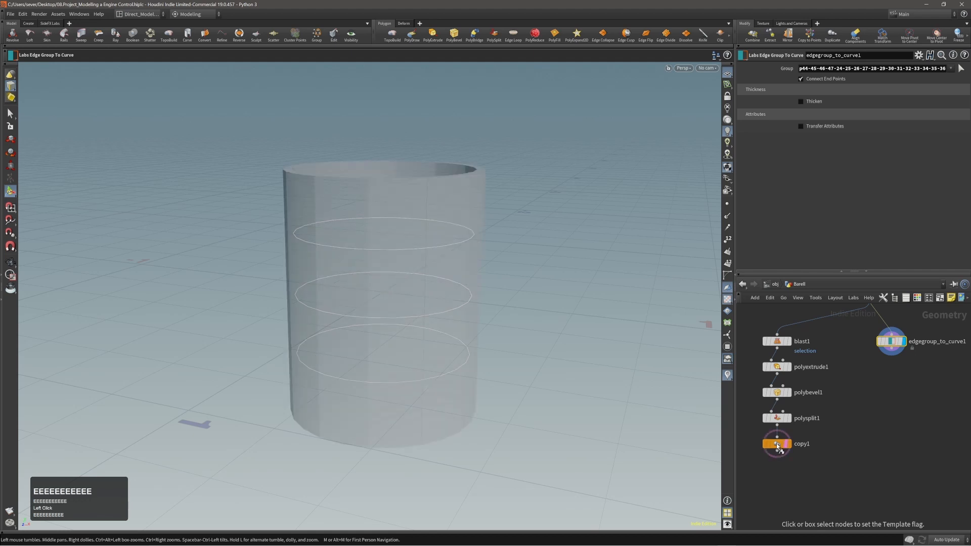
{"action": "left_click", "coordinate": [777, 444]}
{"action": "left_click", "coordinate": [777, 445]}
Step: Orbit around the ghosted barrel and ring curves, then nudge edgegroup_to_curve1 right
{"action": "left_click_drag", "start_coordinate": [403, 254], "coordinate": [416, 284], "text": "alt"}
{"action": "middle_click_drag", "start_coordinate": [415, 283], "coordinate": [417, 310], "text": "alt"}
{"action": "left_click_drag", "start_coordinate": [403, 283], "coordinate": [381, 285], "text": "alt"}
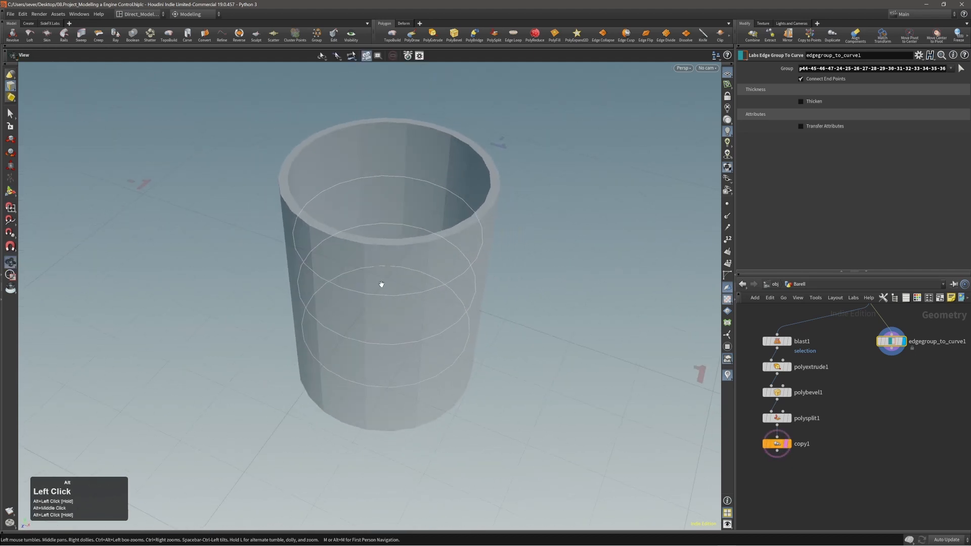
{"action": "middle_click_drag", "start_coordinate": [381, 284], "coordinate": [387, 301], "text": "alt"}
{"action": "middle_click_drag", "start_coordinate": [858, 377], "coordinate": [871, 398], "text": "alt"}
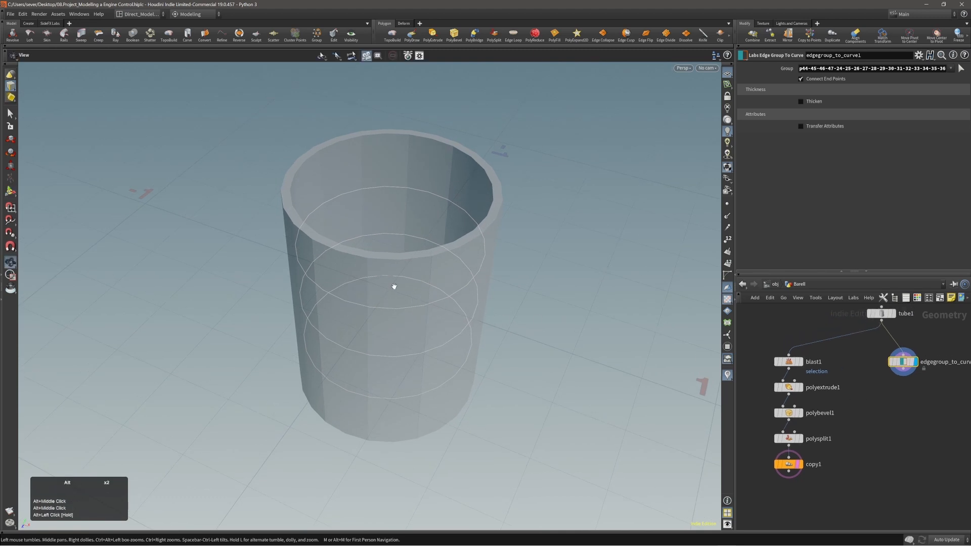
{"action": "left_click_drag", "start_coordinate": [392, 284], "coordinate": [408, 306], "text": "alt"}
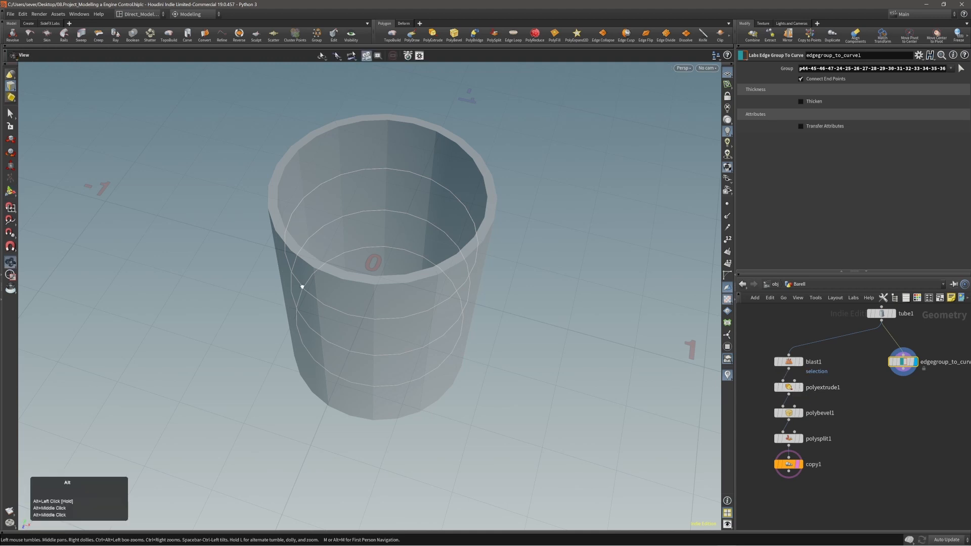
{"action": "left_click_drag", "start_coordinate": [301, 286], "coordinate": [260, 325], "text": "alt"}
{"action": "right_click_drag", "start_coordinate": [260, 325], "coordinate": [364, 223], "text": "alt"}
{"action": "left_click_drag", "start_coordinate": [364, 223], "coordinate": [315, 224], "text": "alt"}
{"action": "right_click_drag", "start_coordinate": [293, 327], "coordinate": [386, 244], "text": "alt"}
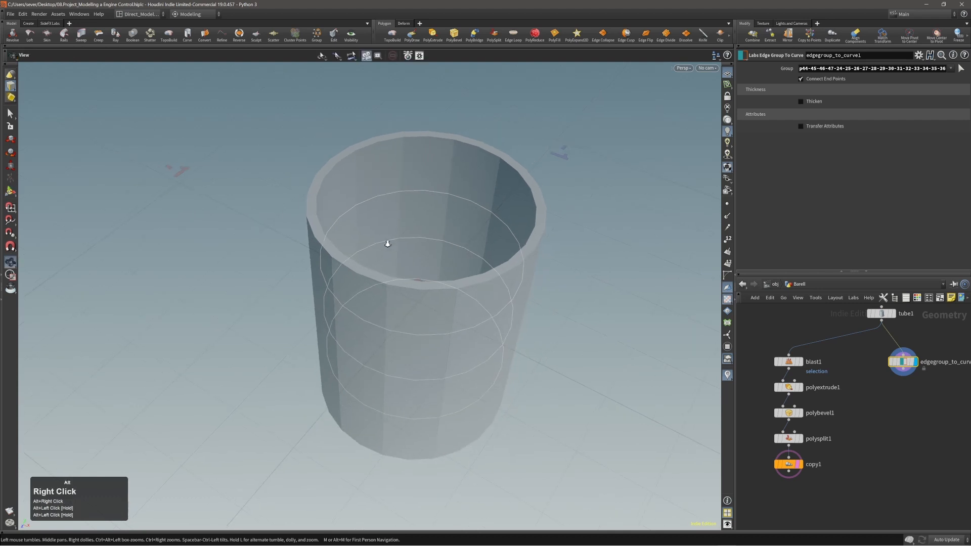
{"action": "left_click_drag", "start_coordinate": [386, 244], "coordinate": [430, 281], "text": "alt"}
{"action": "middle_click_drag", "start_coordinate": [939, 403], "coordinate": [906, 399]}
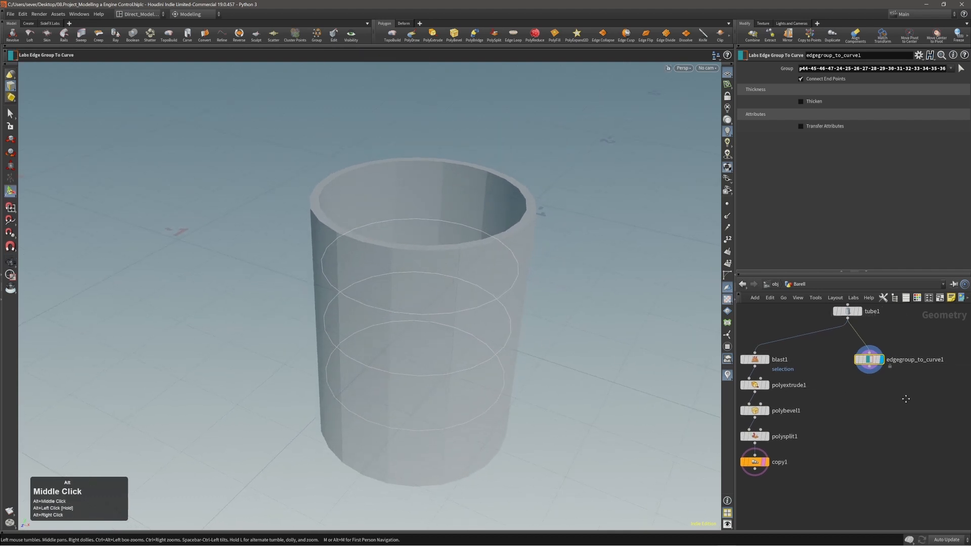
{"action": "left_click_drag", "start_coordinate": [868, 363], "coordinate": [882, 362]}
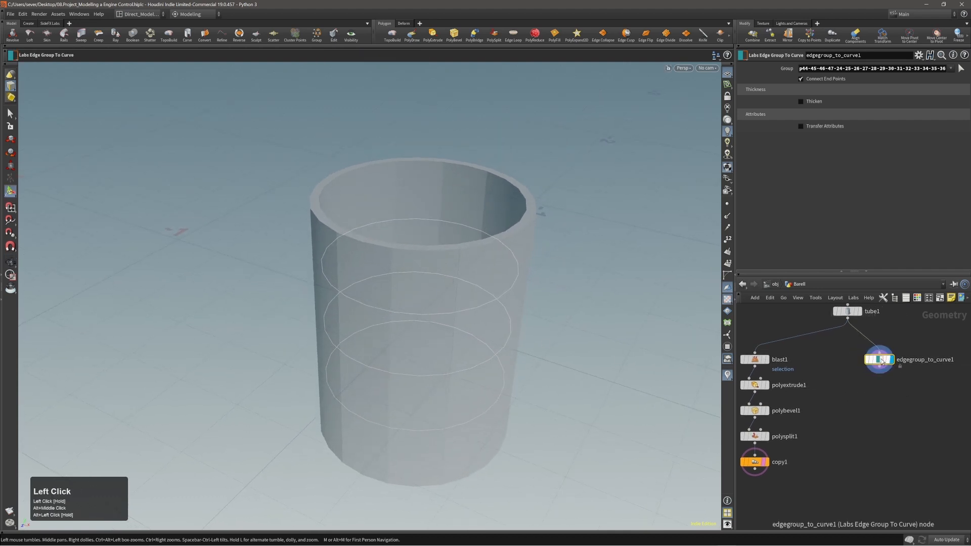
Step: In edge mode, select the upper, middle and lower ring edge loops on the barrel
{"action": "key", "text": "2"}
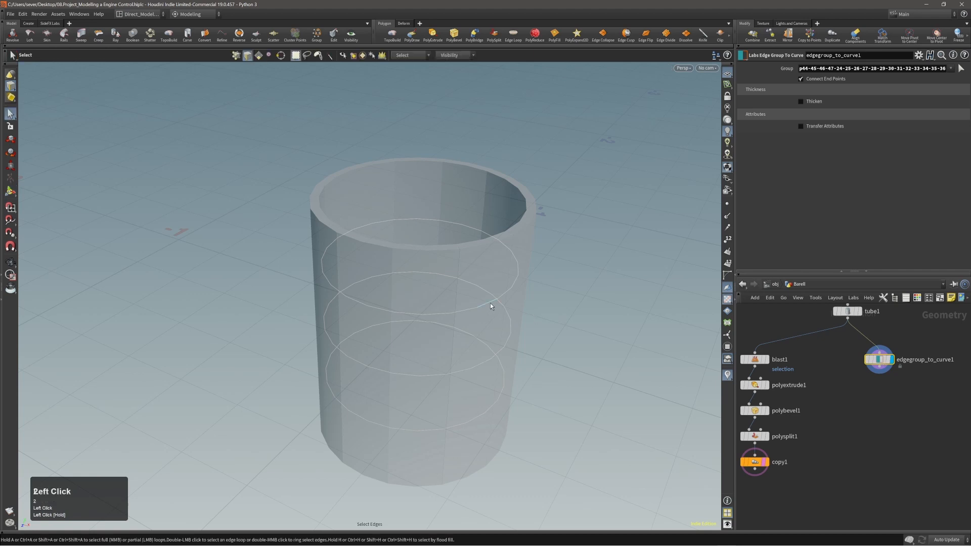
{"action": "double_click", "coordinate": [490, 303]}
{"action": "double_click", "coordinate": [496, 357], "text": "shift"}
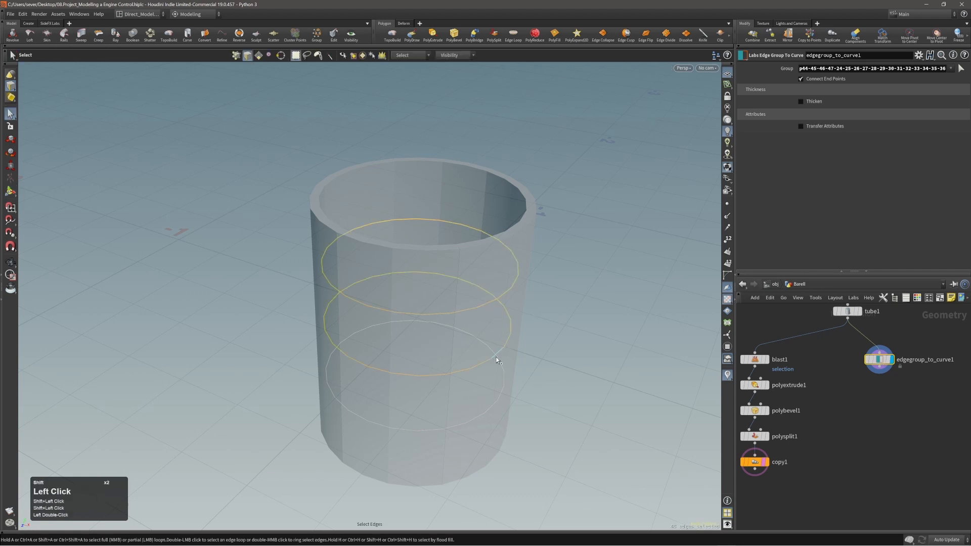
{"action": "double_click", "coordinate": [494, 406], "text": "shift"}
{"action": "left_click_drag", "start_coordinate": [495, 406], "coordinate": [474, 357], "text": "alt+shift"}
{"action": "middle_click_drag", "start_coordinate": [474, 357], "coordinate": [472, 358], "text": "alt"}
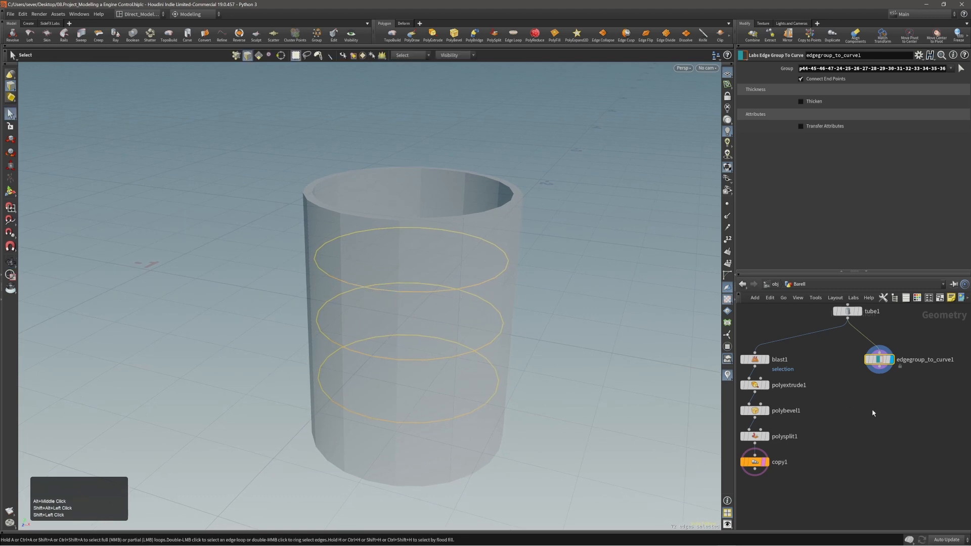
{"action": "mouse_move", "coordinate": [749, 468]}
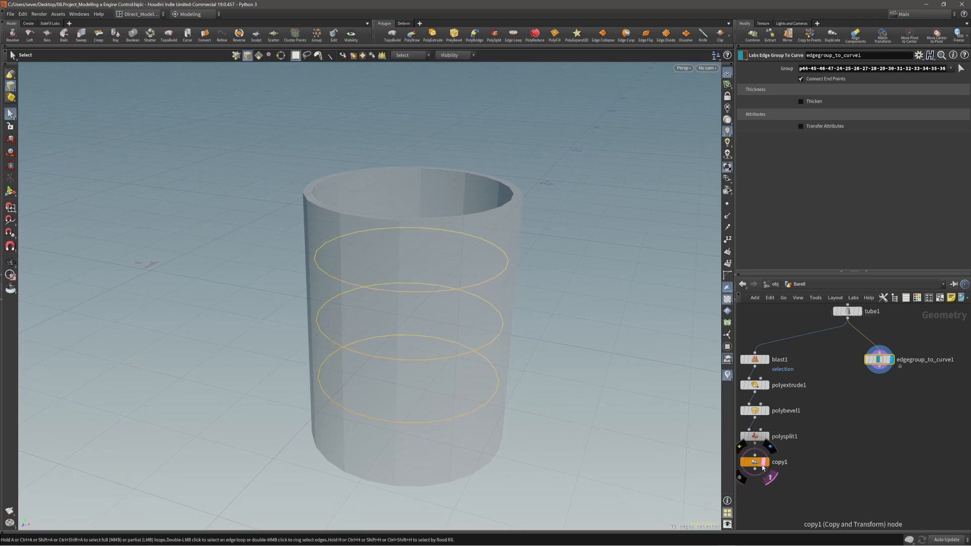
{"action": "right_click_drag", "start_coordinate": [437, 283], "coordinate": [427, 282], "text": "alt"}
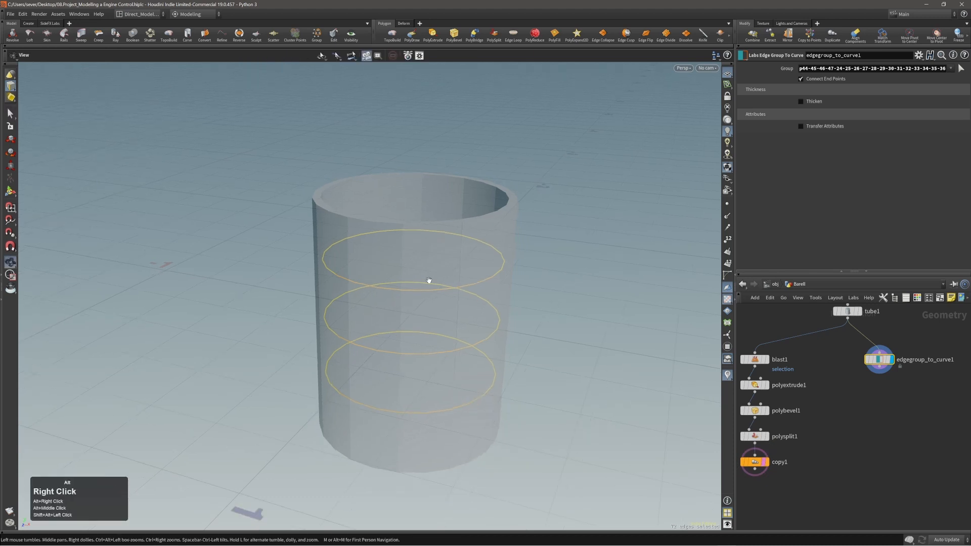
{"action": "left_click_drag", "start_coordinate": [427, 282], "coordinate": [342, 228], "text": "alt"}
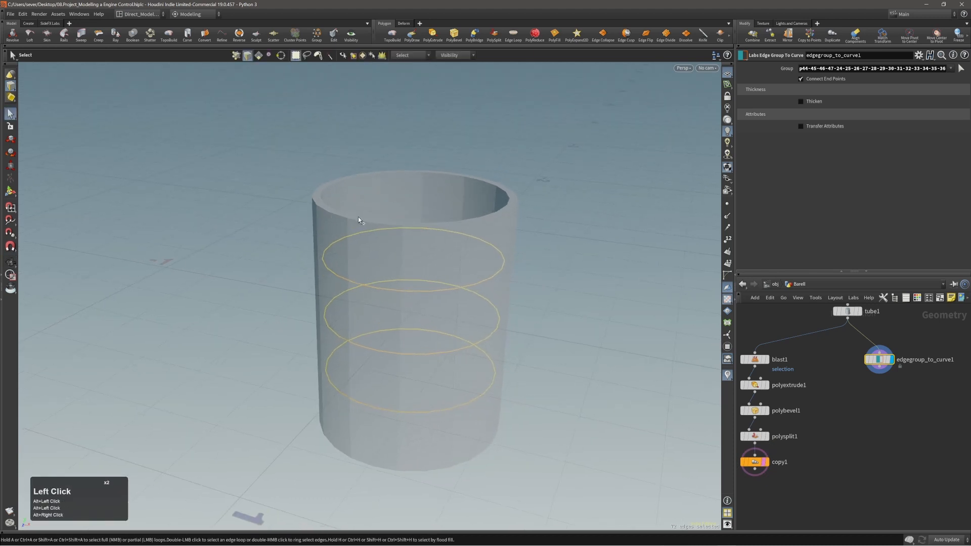
{"action": "middle_click_drag", "start_coordinate": [360, 217], "coordinate": [410, 230], "text": "alt"}
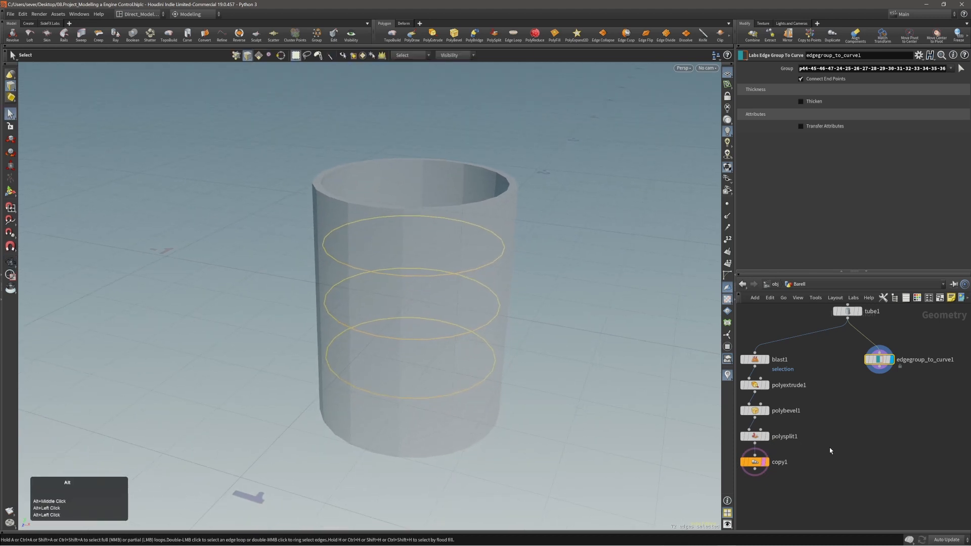
{"action": "middle_click_drag", "start_coordinate": [830, 450], "coordinate": [846, 442]}
Step: Toggle copy1's selectable template flag with W, switching the barrel between ghosted and shaded
{"action": "left_click_drag", "start_coordinate": [770, 471], "coordinate": [803, 457]}
{"action": "key", "text": "w"}
{"action": "key", "text": "w"}
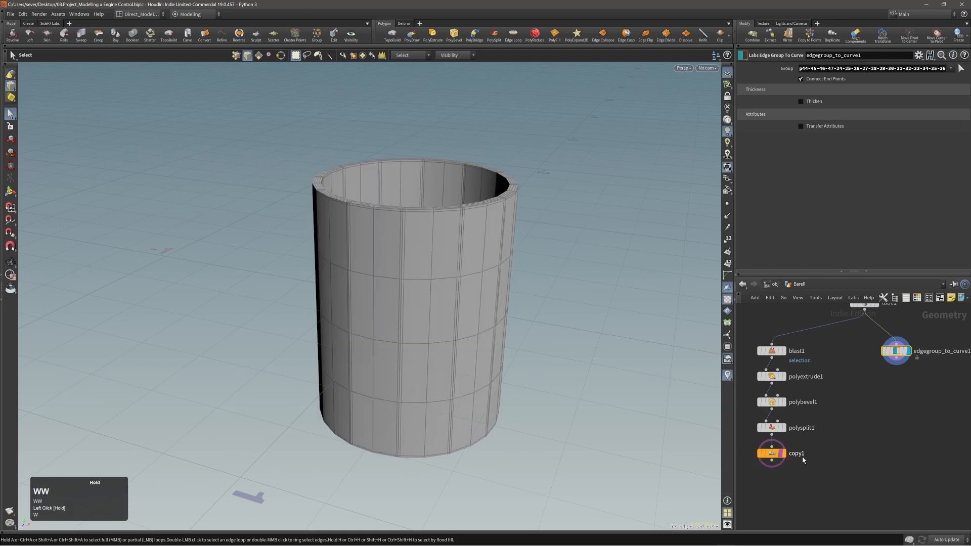
{"action": "key", "text": "w"}
{"action": "left_click", "coordinate": [773, 454]}
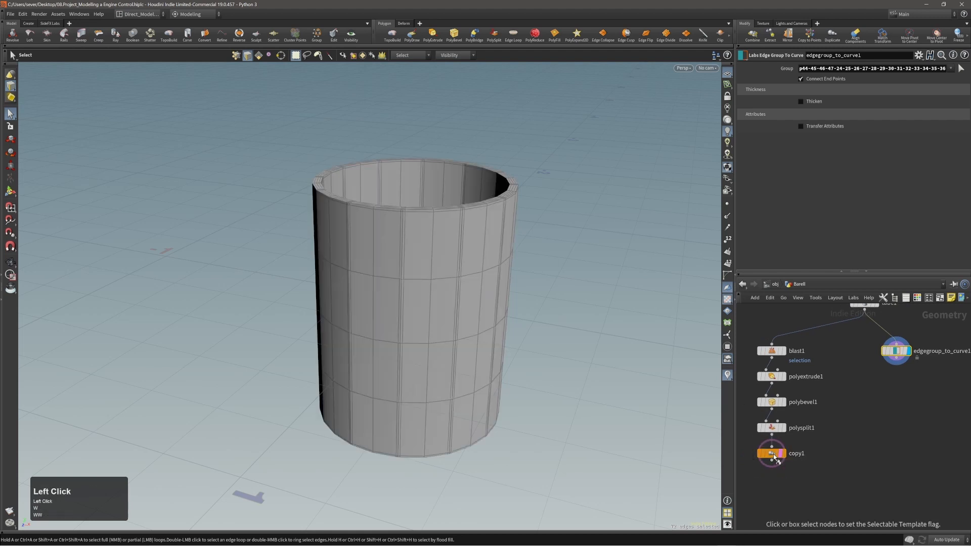
{"action": "left_click", "coordinate": [773, 454]}
{"action": "left_click", "coordinate": [773, 454]}
{"action": "left_click", "coordinate": [773, 454]}
{"action": "left_click", "coordinate": [773, 454]}
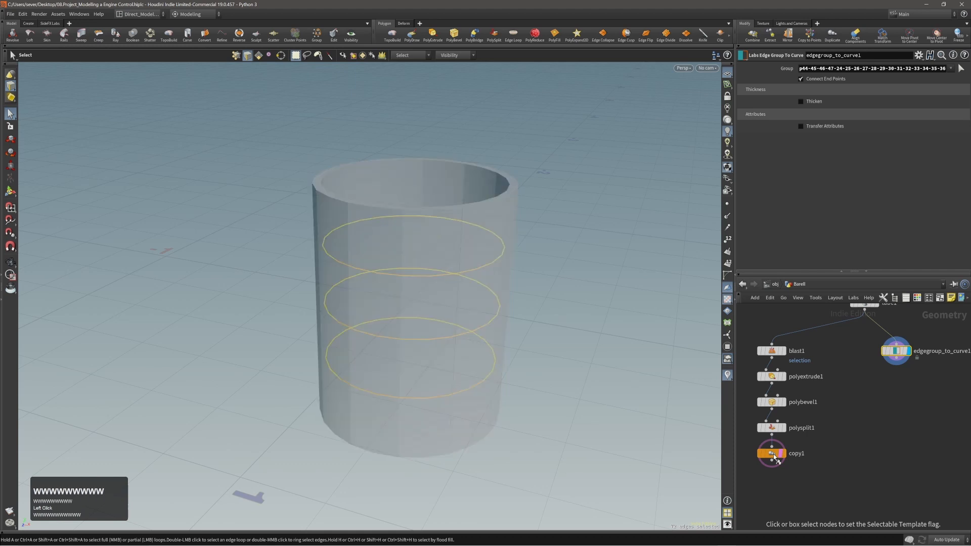
{"action": "left_click", "coordinate": [772, 454]}
{"action": "left_click", "coordinate": [772, 454]}
{"action": "left_click", "coordinate": [772, 454]}
{"action": "left_click", "coordinate": [772, 454]}
{"action": "left_click", "coordinate": [773, 453]}
{"action": "left_click", "coordinate": [772, 454]}
{"action": "left_click", "coordinate": [772, 454]}
{"action": "left_click", "coordinate": [772, 453]}
{"action": "left_click", "coordinate": [772, 454]}
{"action": "left_click", "coordinate": [772, 454]}
{"action": "left_click", "coordinate": [773, 454]}
{"action": "left_click", "coordinate": [773, 454]}
Step: Clear copy1's reference display with E, then turn its selectable reference back on
{"action": "key", "text": "e"}
{"action": "left_click_drag", "start_coordinate": [803, 483], "coordinate": [761, 455]}
{"action": "key", "text": "e"}
{"action": "left_click_drag", "start_coordinate": [805, 489], "coordinate": [774, 461]}
{"action": "left_click_drag", "start_coordinate": [549, 352], "coordinate": [444, 329], "text": "alt"}
{"action": "right_click_drag", "start_coordinate": [444, 329], "coordinate": [433, 300], "text": "alt"}
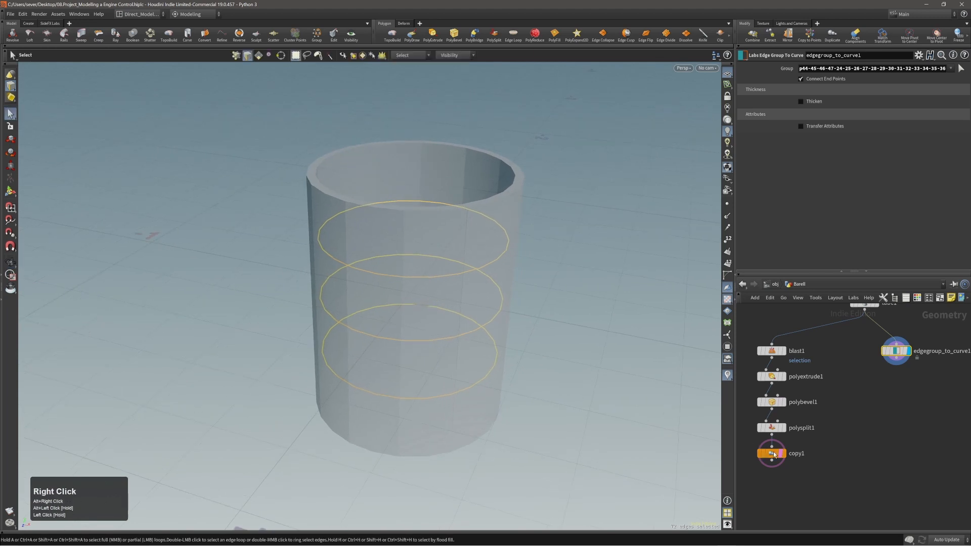
{"action": "middle_click_drag", "start_coordinate": [441, 245], "coordinate": [434, 247], "text": "alt"}
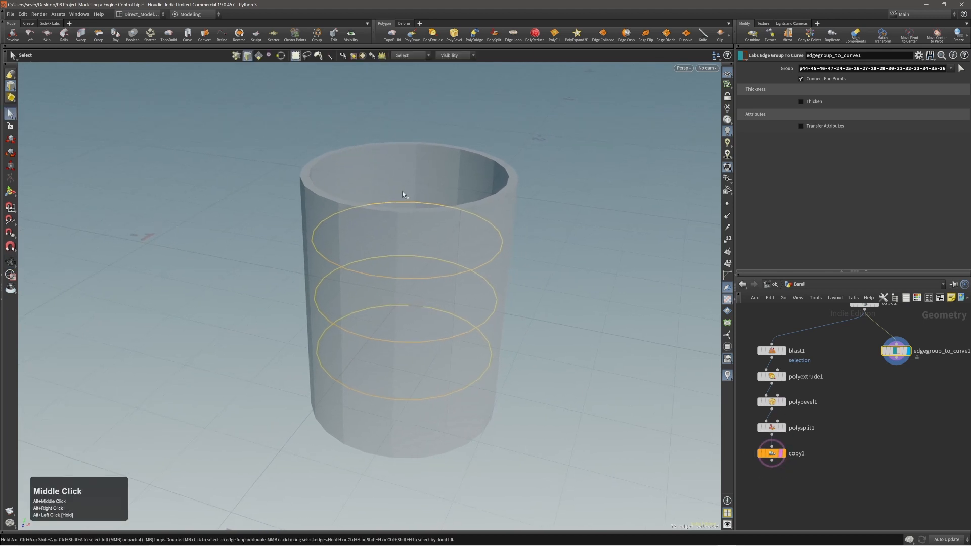
Step: Clear the edge selection and hide copy1's barrel reference, leaving only the three ring curves
{"action": "left_click", "coordinate": [812, 480]}
{"action": "left_click_drag", "start_coordinate": [412, 286], "coordinate": [416, 285], "text": "alt"}
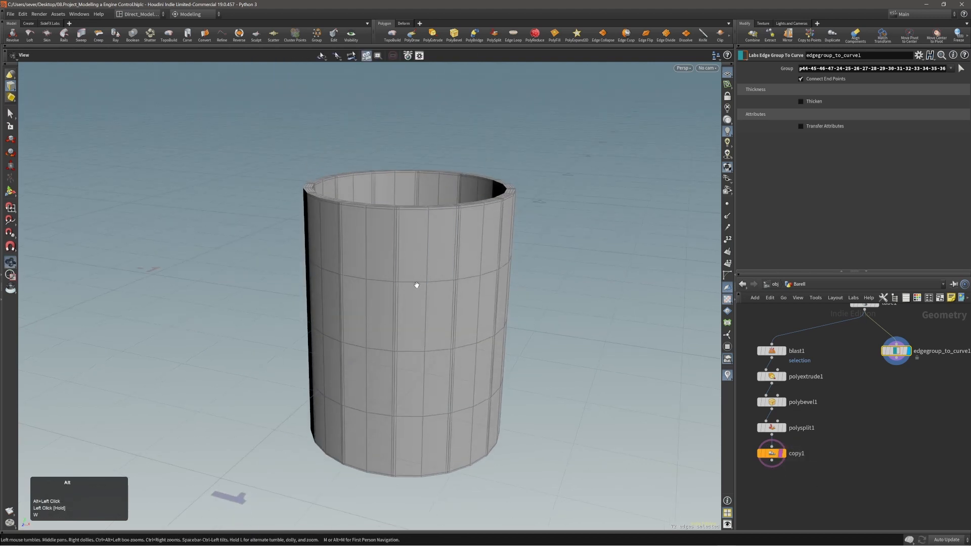
{"action": "middle_click_drag", "start_coordinate": [417, 285], "coordinate": [408, 277], "text": "alt"}
{"action": "left_click", "coordinate": [421, 234]}
{"action": "left_click_drag", "start_coordinate": [380, 236], "coordinate": [438, 283]}
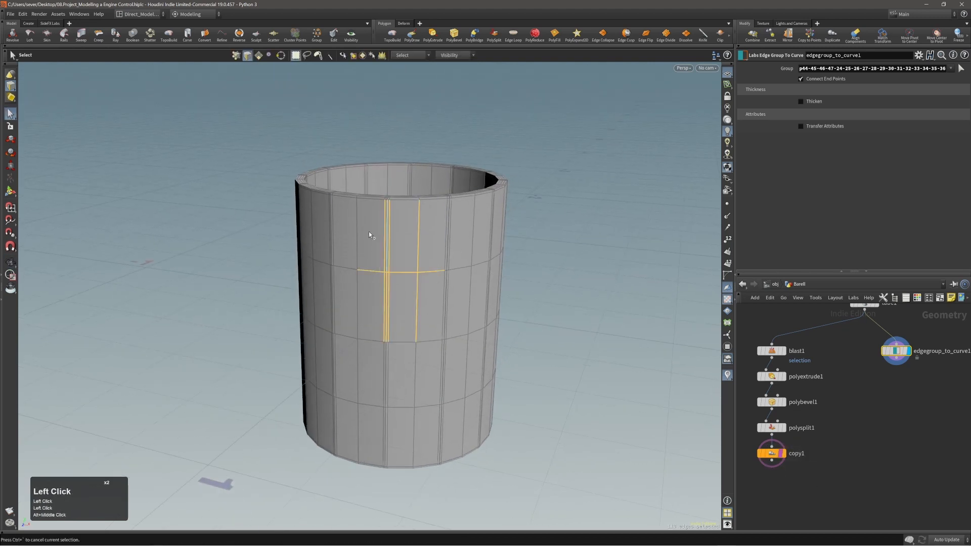
{"action": "left_click", "coordinate": [537, 384]}
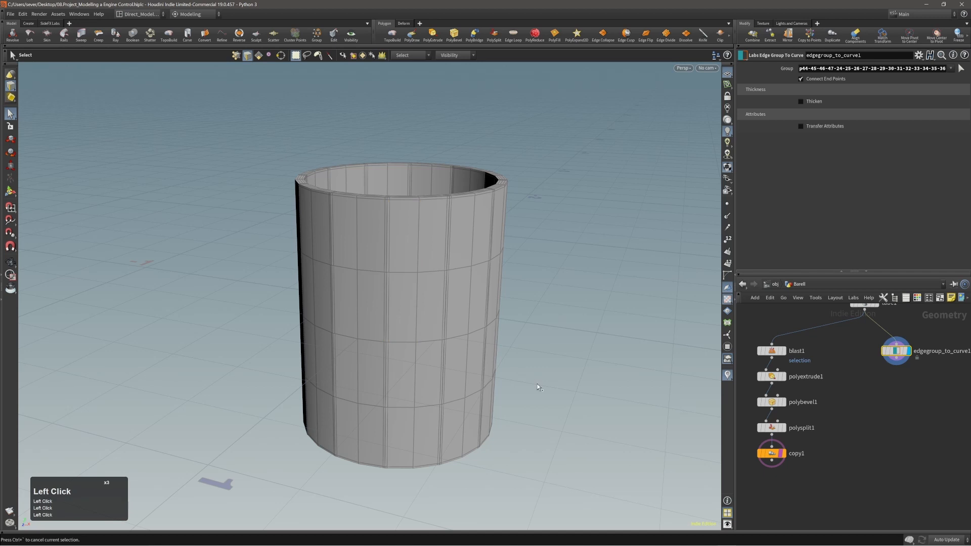
{"action": "left_click", "coordinate": [782, 453]}
{"action": "middle_click_drag", "start_coordinate": [824, 487], "coordinate": [820, 489], "text": "alt"}
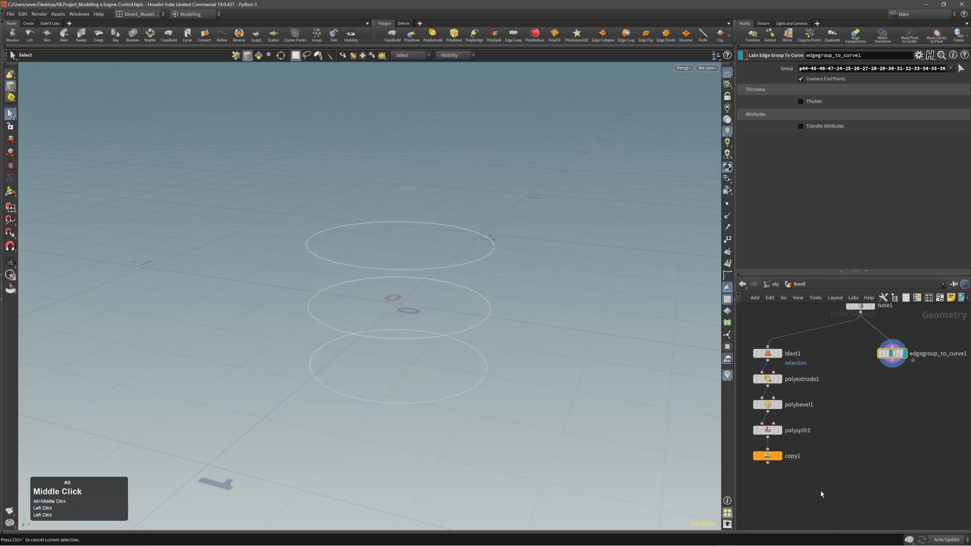
Step: Show copy1's barrel reference again and select the edgegroup_to_curve1 node
{"action": "key", "text": "e"}
{"action": "left_click_drag", "start_coordinate": [800, 490], "coordinate": [760, 453]}
{"action": "middle_click_drag", "start_coordinate": [862, 416], "coordinate": [864, 420], "text": "alt"}
{"action": "left_click_drag", "start_coordinate": [912, 410], "coordinate": [893, 366]}
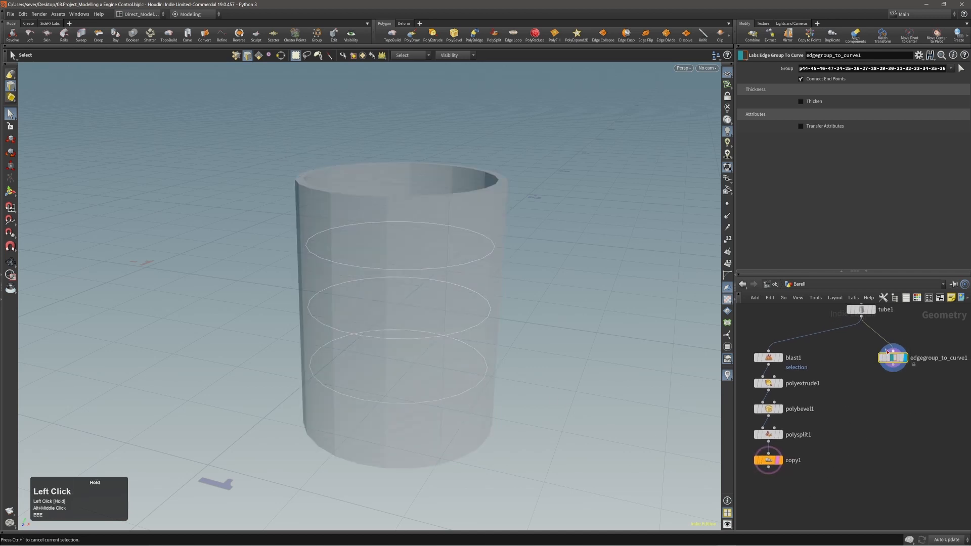
{"action": "left_click", "coordinate": [894, 358]}
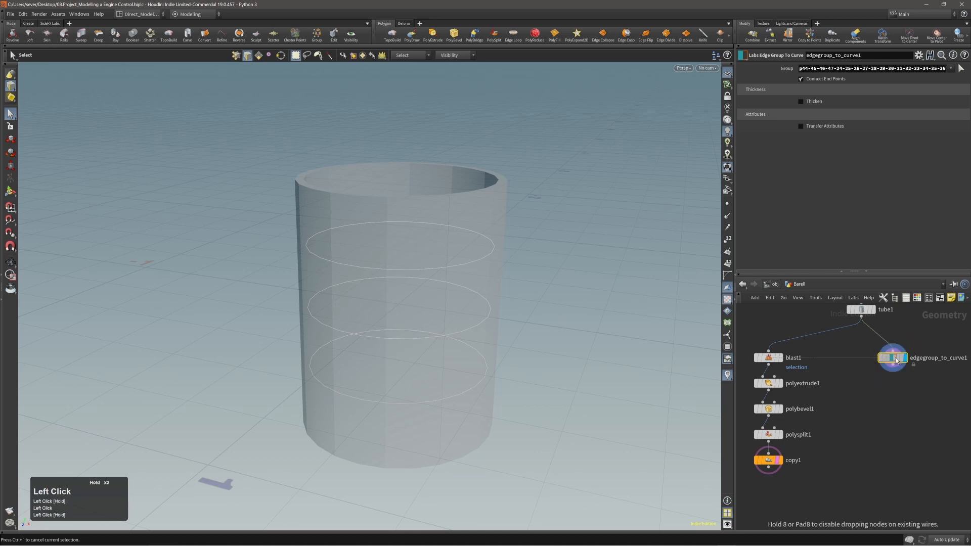
Step: Select the top, middle and bottom edge rings around the cylinder as loops
{"action": "key", "text": "alt"}
{"action": "left_click_drag", "start_coordinate": [552, 320], "coordinate": [444, 329], "text": "alt"}
{"action": "right_click_drag", "start_coordinate": [444, 330], "coordinate": [446, 303], "text": "alt"}
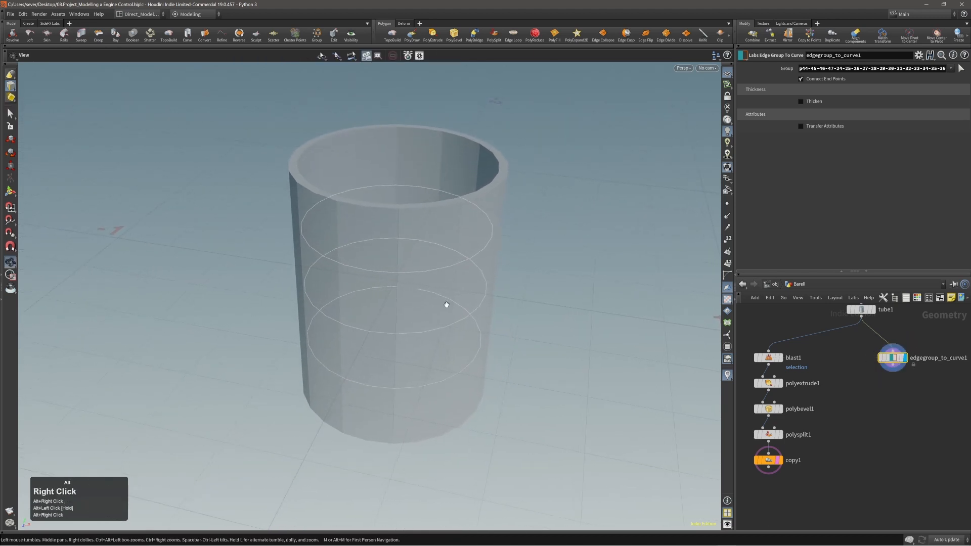
{"action": "mouse_move", "coordinate": [447, 303]}
{"action": "middle_mouse_down", "text": "alt"}
{"action": "mouse_move", "coordinate": [435, 308]}
{"action": "mouse_move", "coordinate": [440, 314]}
{"action": "middle_mouse_up", "text": "alt"}
{"action": "left_click_drag", "start_coordinate": [440, 315], "coordinate": [412, 293], "text": "alt"}
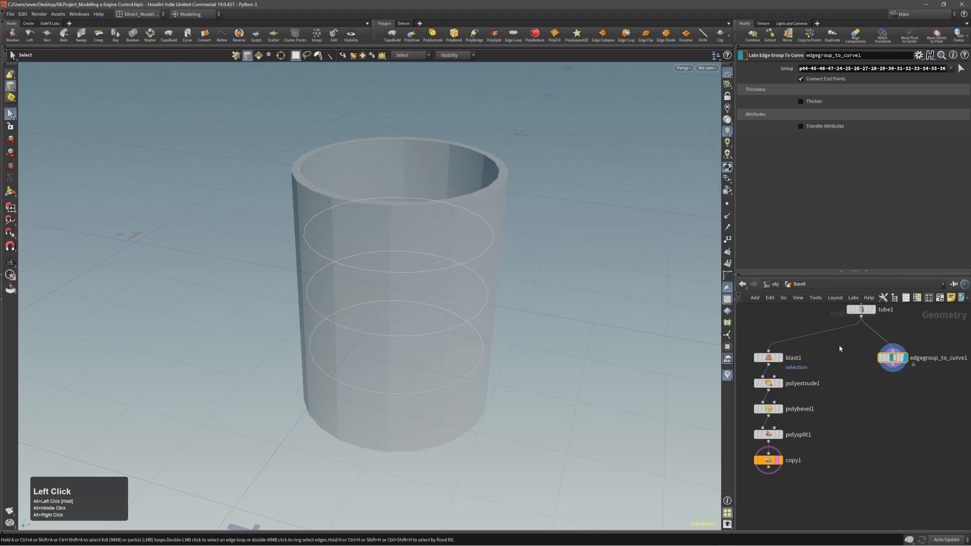
{"action": "double_click", "coordinate": [415, 274]}
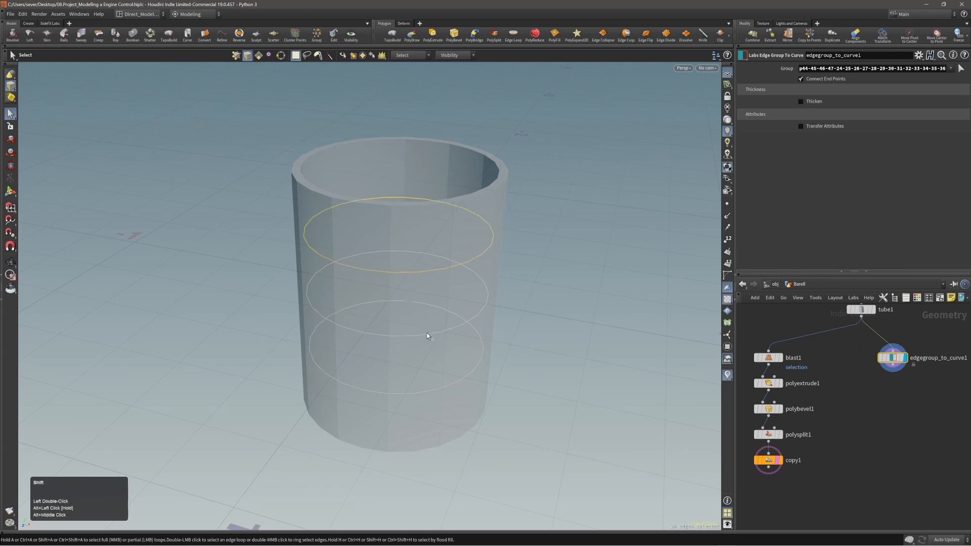
{"action": "left_click", "coordinate": [424, 334], "text": "shift"}
{"action": "double_click", "coordinate": [436, 389], "text": "shift"}
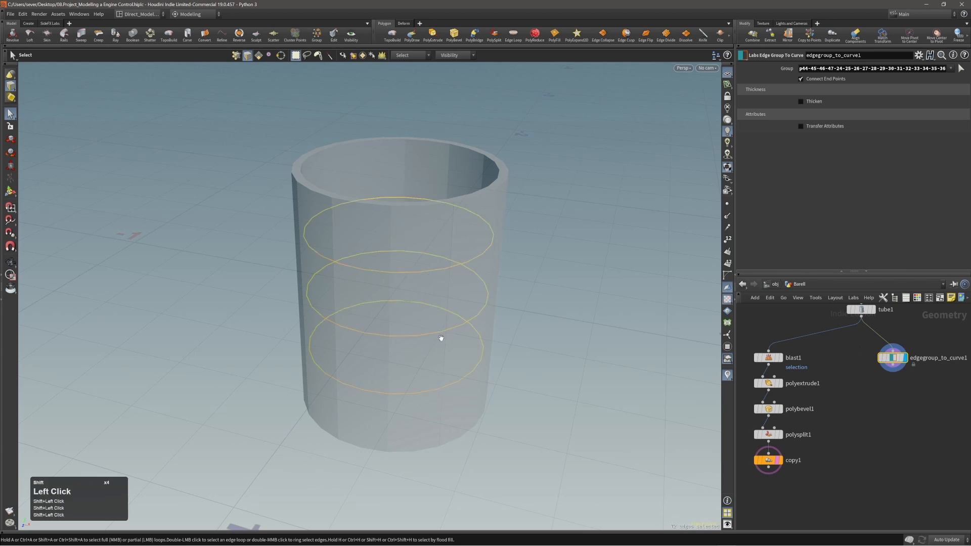
Step: Orbit, pan and zoom to inspect the three selected rings on the cylinder
{"action": "left_click_drag", "start_coordinate": [439, 335], "coordinate": [439, 318], "text": "alt"}
{"action": "middle_click_drag", "start_coordinate": [438, 286], "coordinate": [423, 284], "text": "alt"}
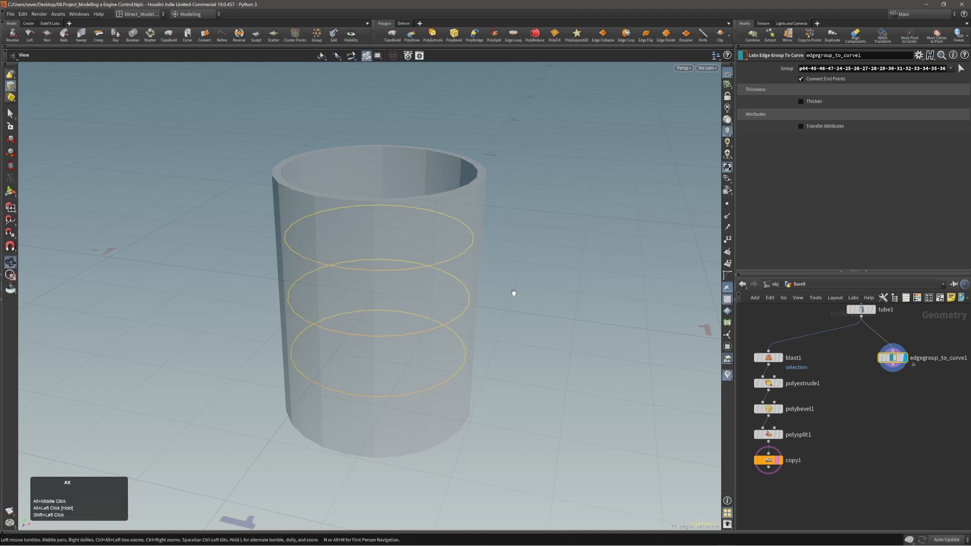
{"action": "middle_click_drag", "start_coordinate": [513, 290], "coordinate": [496, 274], "text": "alt"}
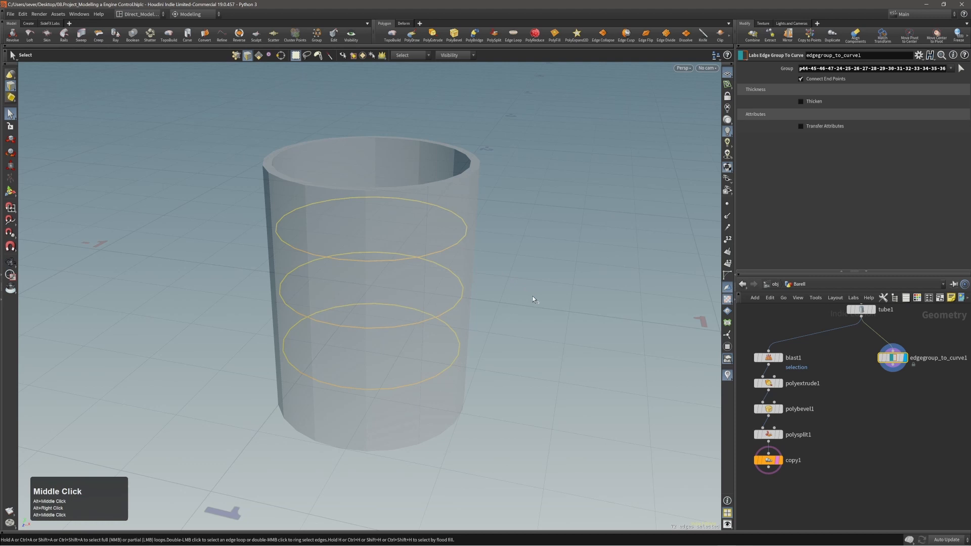
{"action": "left_click_drag", "start_coordinate": [532, 296], "coordinate": [518, 284], "text": "alt"}
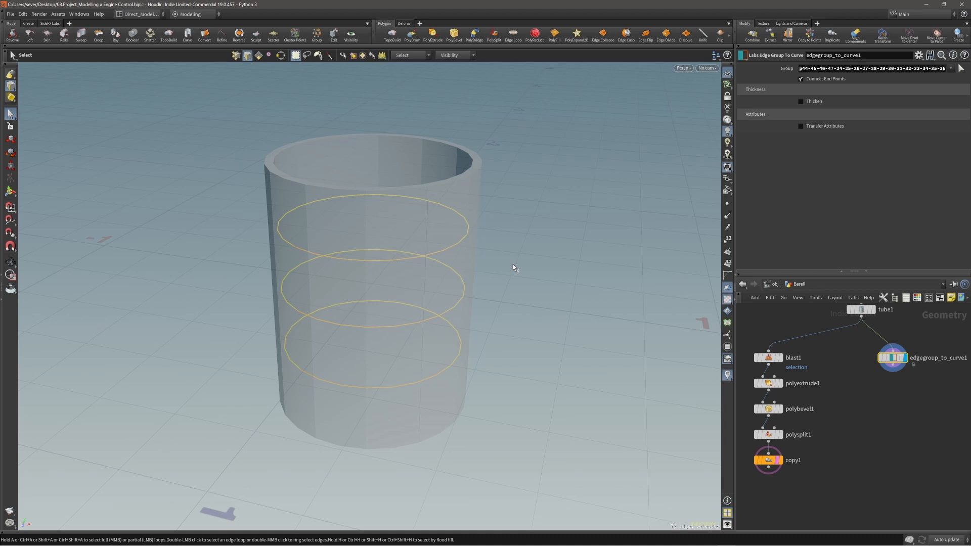
{"action": "left_click_drag", "start_coordinate": [512, 263], "coordinate": [515, 236], "text": "alt"}
{"action": "right_click_drag", "start_coordinate": [515, 236], "coordinate": [526, 256], "text": "alt"}
{"action": "middle_click_drag", "start_coordinate": [526, 256], "coordinate": [511, 258], "text": "alt"}
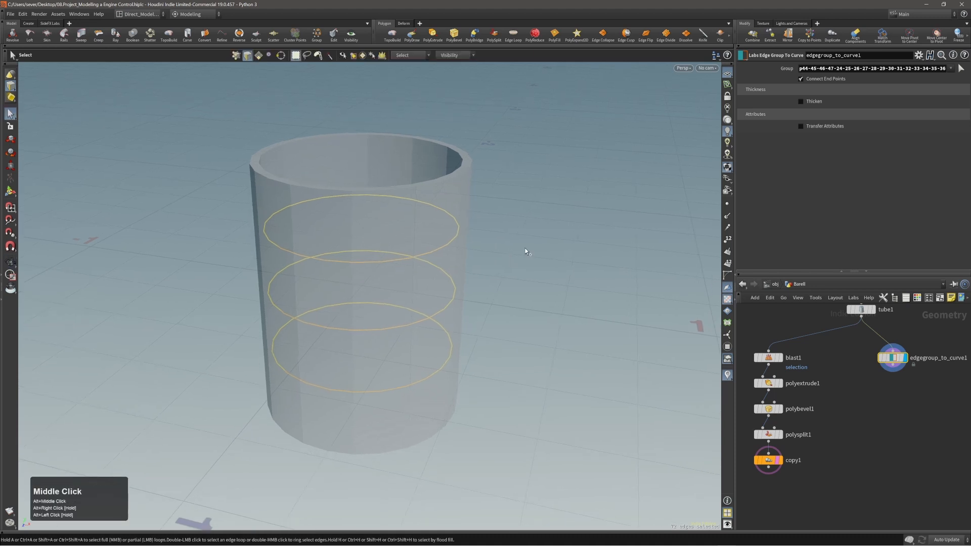
Step: Apply Edges > Labs Thicken to the three selected rings
{"action": "key", "text": "c"}
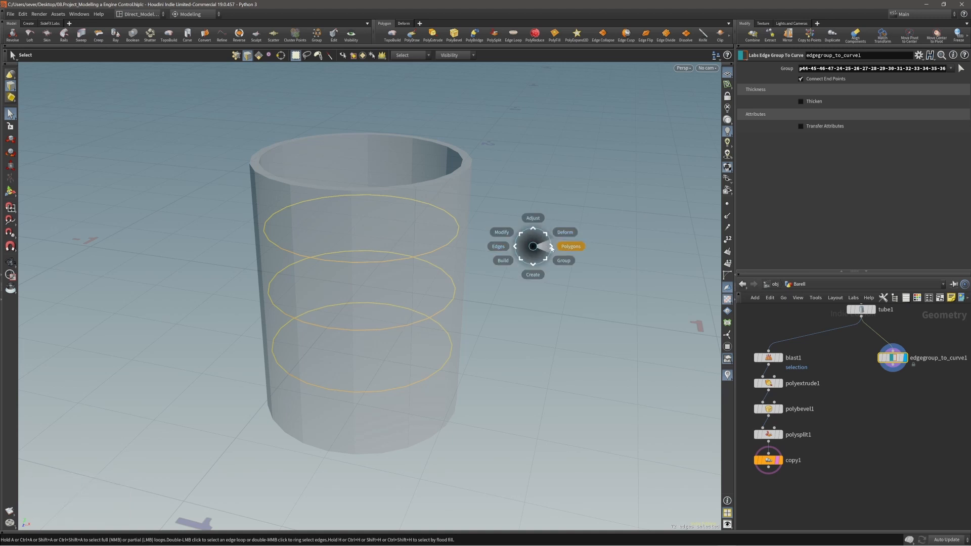
{"action": "left_click", "coordinate": [517, 246]}
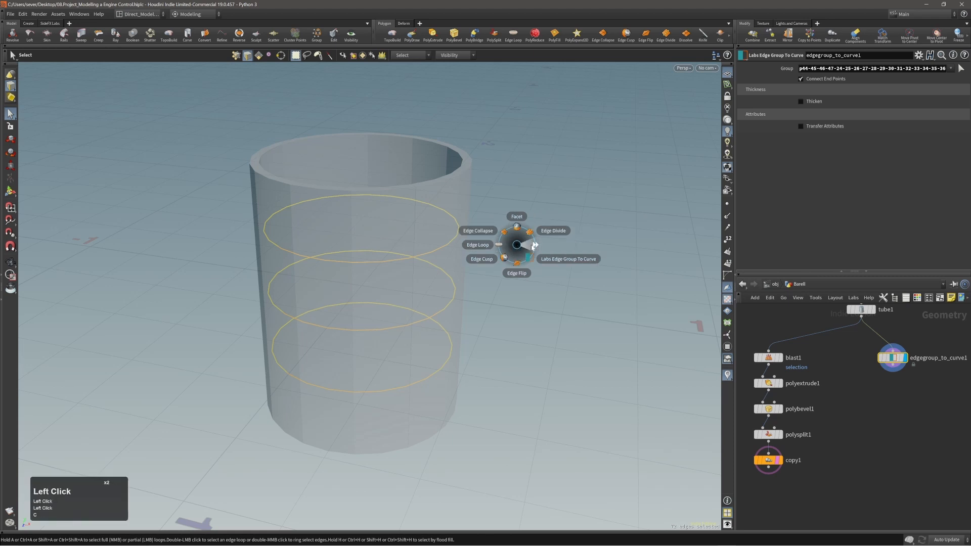
{"action": "left_click", "coordinate": [531, 246]}
{"action": "left_click", "coordinate": [520, 234]}
{"action": "left_click", "coordinate": [521, 248]}
{"action": "right_click_drag", "start_coordinate": [454, 286], "coordinate": [423, 288], "text": "alt"}
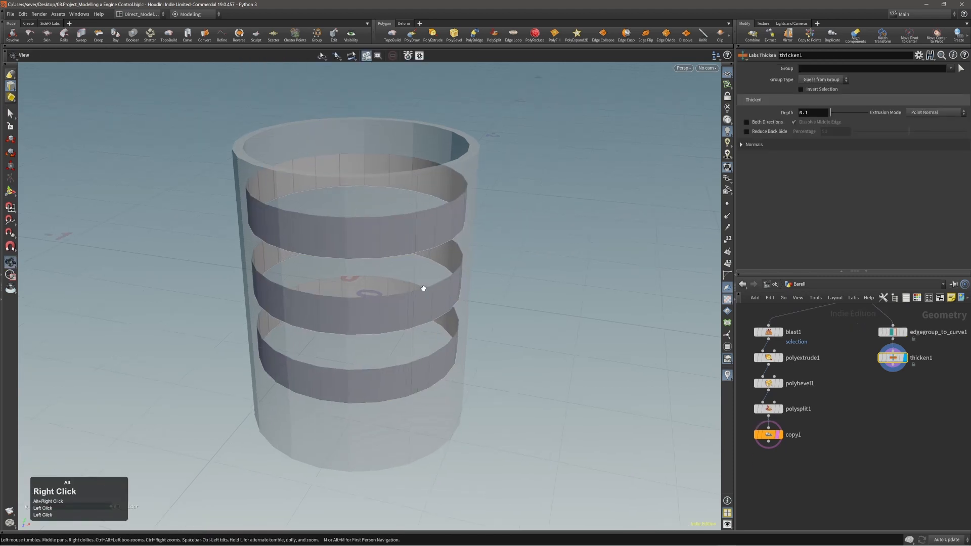
{"action": "left_click_drag", "start_coordinate": [423, 288], "coordinate": [427, 255], "text": "alt"}
Step: Enable Both Directions on thicken1 and set the band depth to -0.026
{"action": "left_click", "coordinate": [747, 122]}
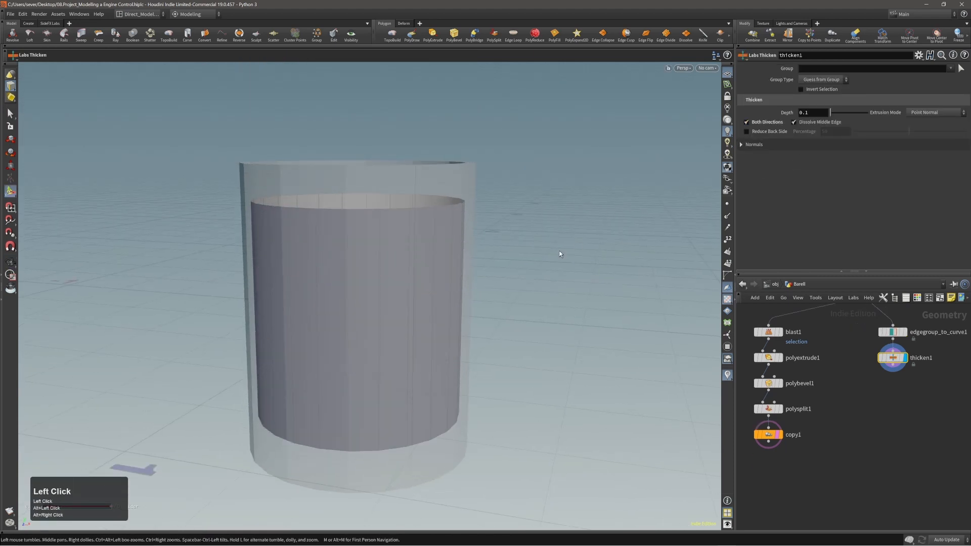
{"action": "middle_click_drag", "start_coordinate": [822, 115], "coordinate": [762, 136]}
{"action": "left_click_drag", "start_coordinate": [350, 238], "coordinate": [340, 251], "text": "alt"}
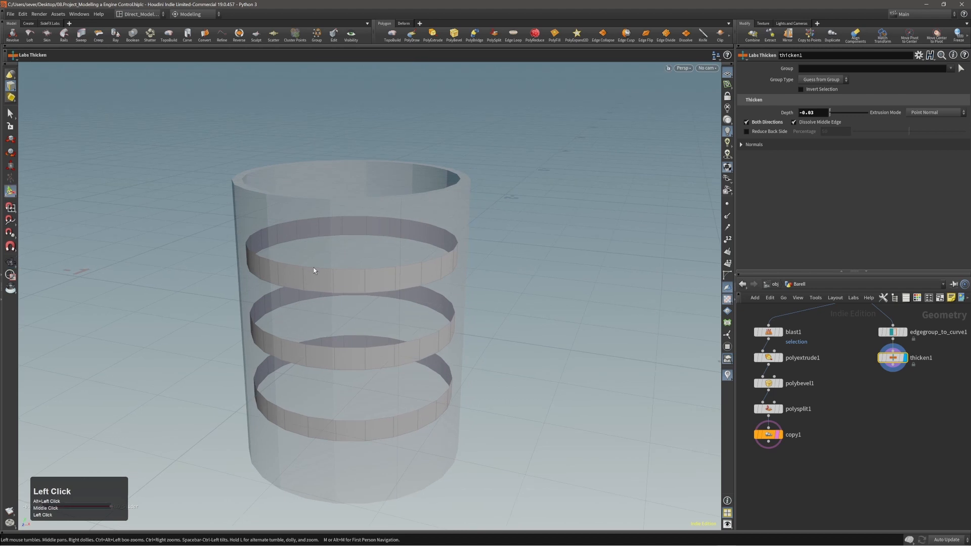
{"action": "middle_click_drag", "start_coordinate": [338, 258], "coordinate": [351, 234], "text": "alt"}
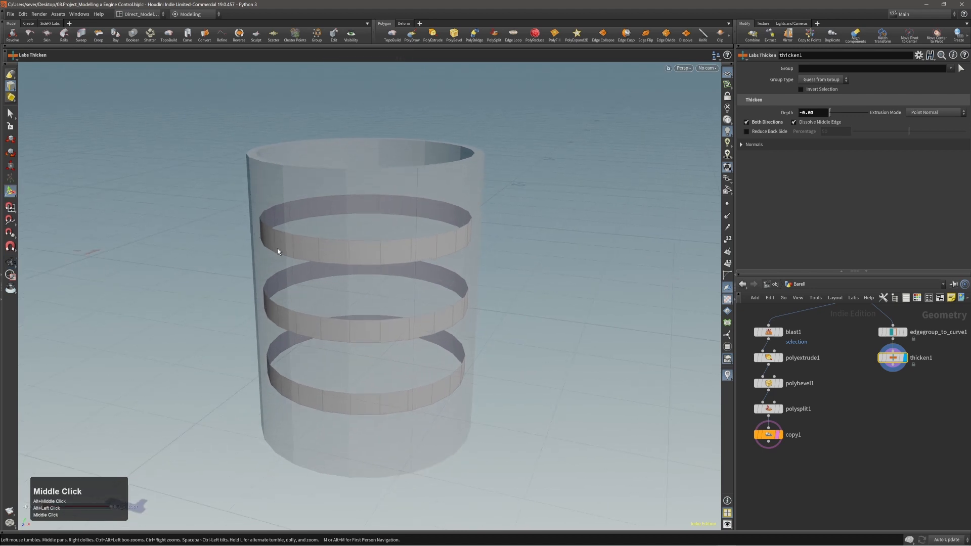
{"action": "left_click_drag", "start_coordinate": [265, 235], "coordinate": [281, 249], "text": "alt"}
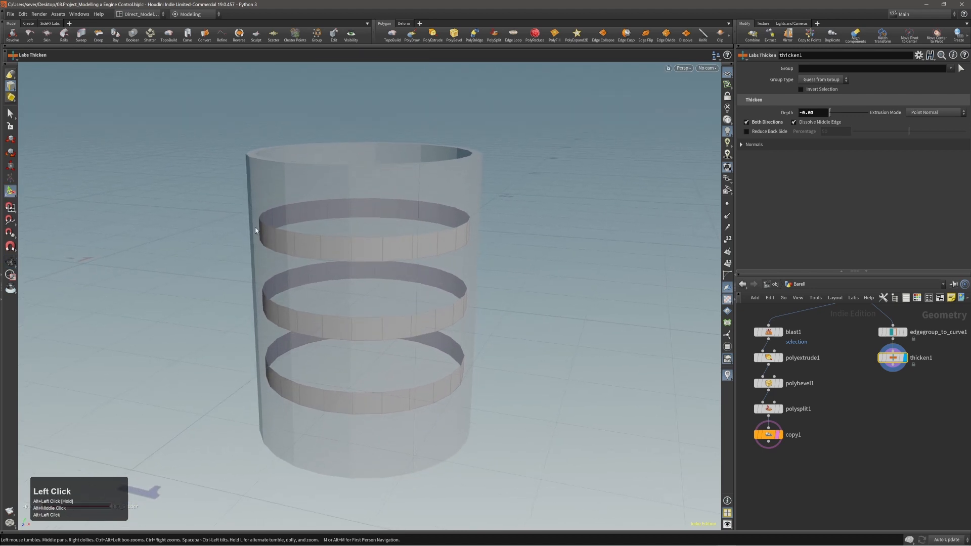
{"action": "middle_click_drag", "start_coordinate": [284, 244], "coordinate": [346, 227], "text": "alt"}
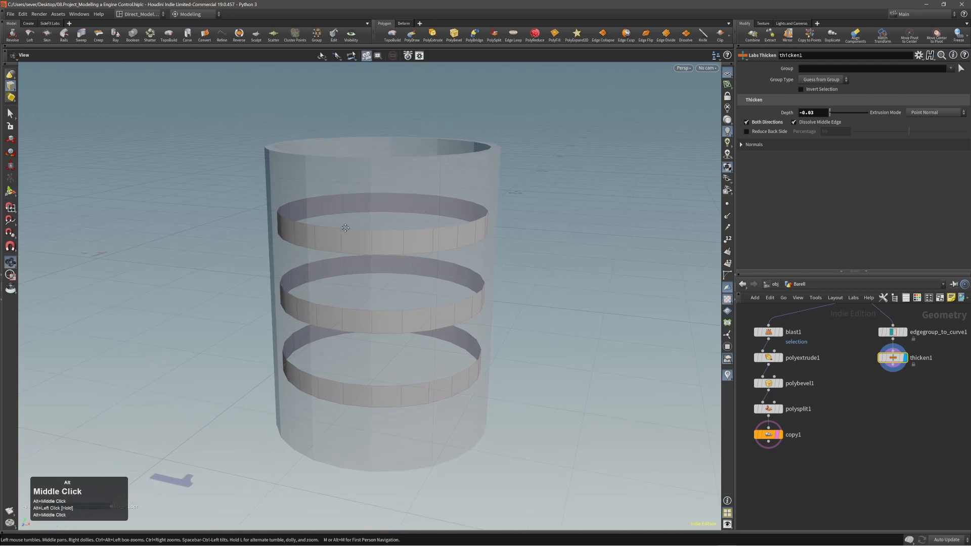
{"action": "left_click_drag", "start_coordinate": [353, 229], "coordinate": [355, 217], "text": "alt"}
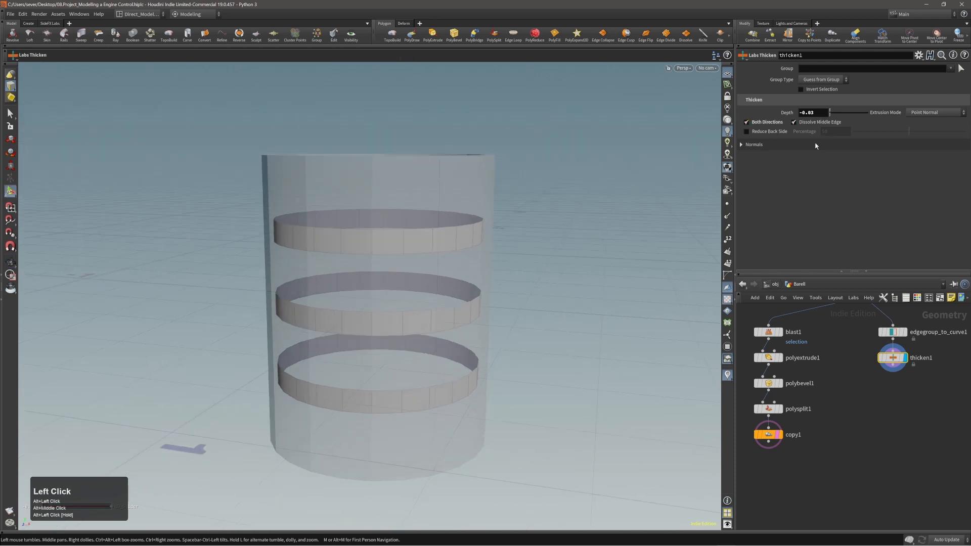
{"action": "middle_click_drag", "start_coordinate": [822, 112], "coordinate": [837, 147]}
Step: Inspect the thickened bands, then switch to face mode and select a band face
{"action": "right_click_drag", "start_coordinate": [417, 236], "coordinate": [401, 242], "text": "alt"}
{"action": "mouse_move", "coordinate": [399, 243]}
{"action": "left_mouse_down", "text": "alt"}
{"action": "mouse_move", "coordinate": [433, 269]}
{"action": "mouse_move", "coordinate": [388, 244]}
{"action": "mouse_move", "coordinate": [407, 245]}
{"action": "left_mouse_up", "text": "alt"}
{"action": "right_click_drag", "start_coordinate": [408, 245], "coordinate": [396, 249], "text": "alt"}
{"action": "middle_click_drag", "start_coordinate": [396, 249], "coordinate": [399, 226], "text": "alt"}
{"action": "middle_click_drag", "start_coordinate": [853, 397], "coordinate": [857, 403], "text": "alt"}
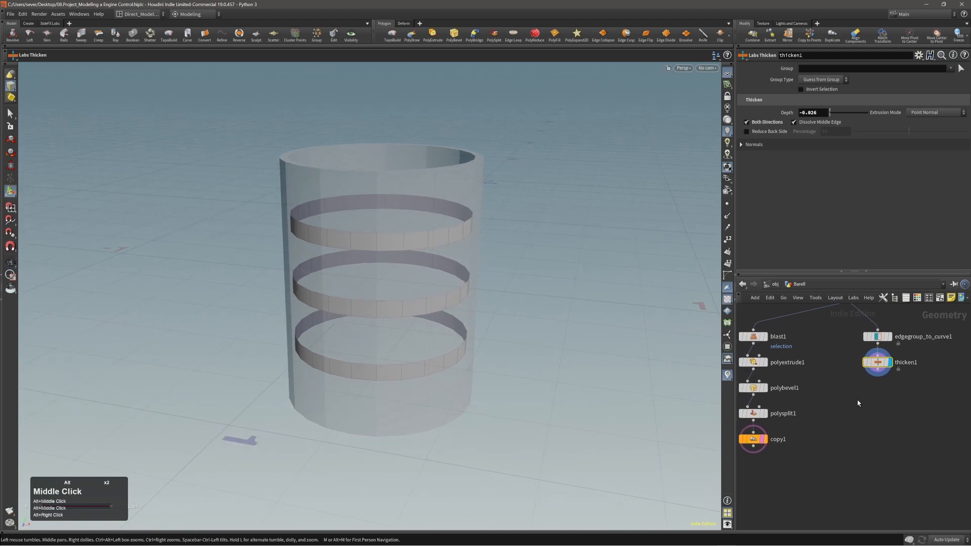
{"action": "left_click_drag", "start_coordinate": [385, 250], "coordinate": [372, 257], "text": "alt"}
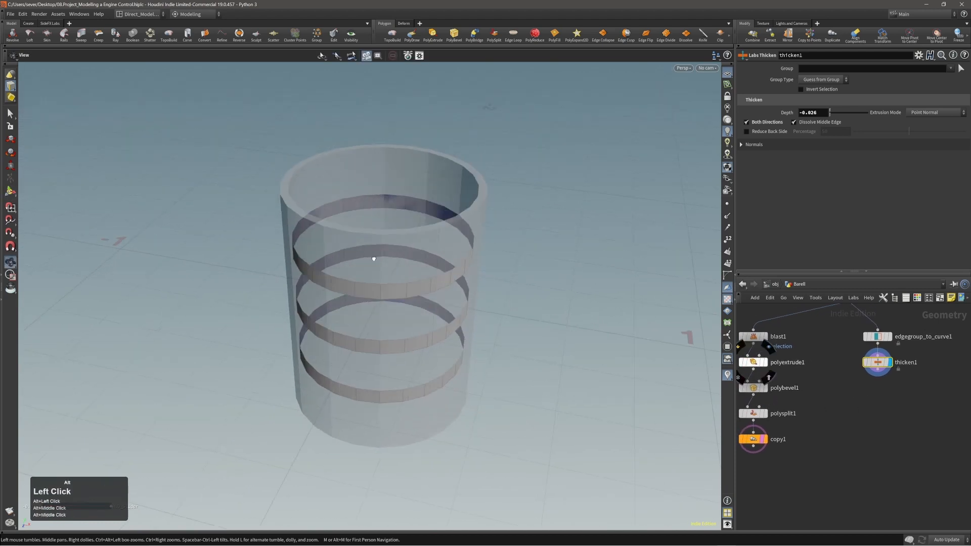
{"action": "right_click_drag", "start_coordinate": [372, 258], "coordinate": [417, 255], "text": "alt"}
{"action": "left_click_drag", "start_coordinate": [379, 277], "coordinate": [327, 297], "text": "alt"}
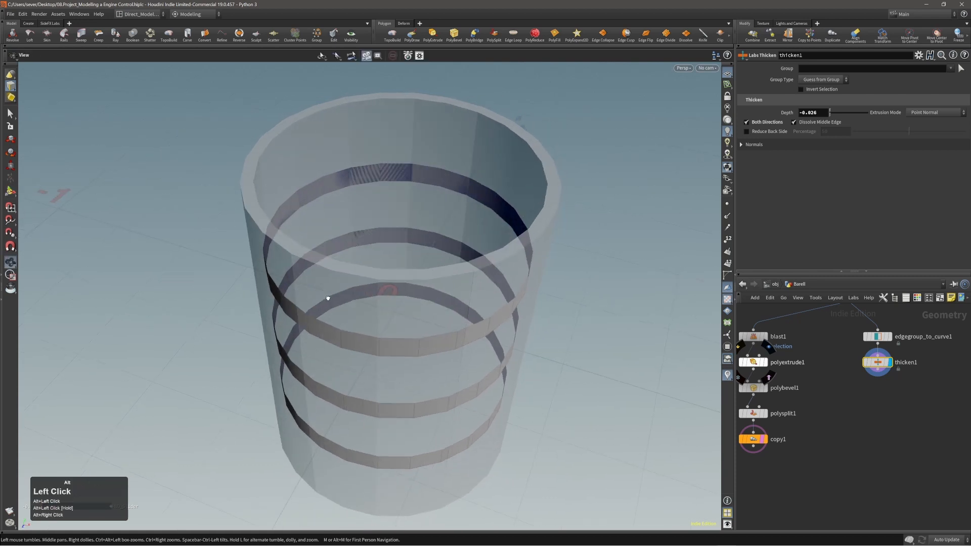
{"action": "middle_click_drag", "start_coordinate": [298, 268], "coordinate": [299, 324], "text": "alt"}
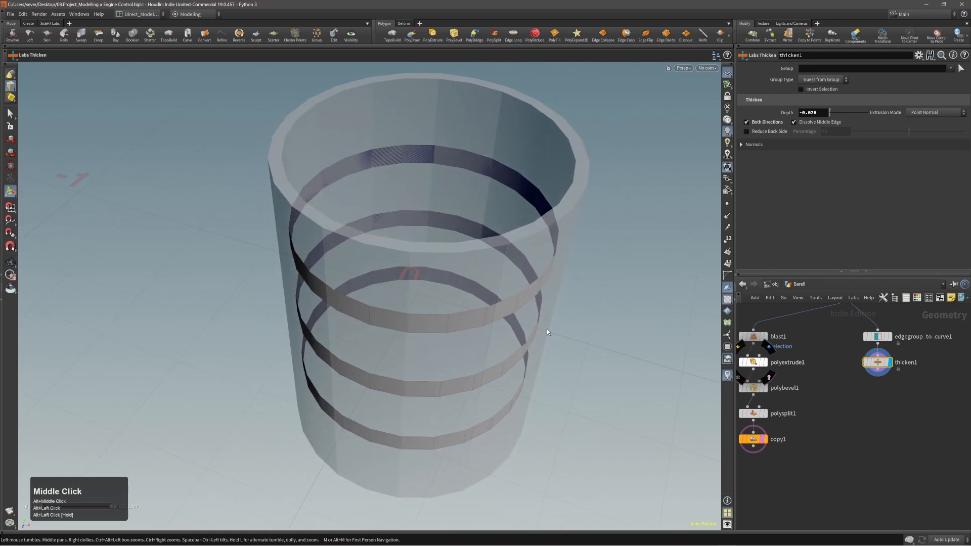
{"action": "left_click_drag", "start_coordinate": [547, 328], "coordinate": [496, 305], "text": "alt"}
{"action": "double_click", "coordinate": [464, 311]}
{"action": "key", "text": "3"}
{"action": "double_click", "coordinate": [462, 325]}
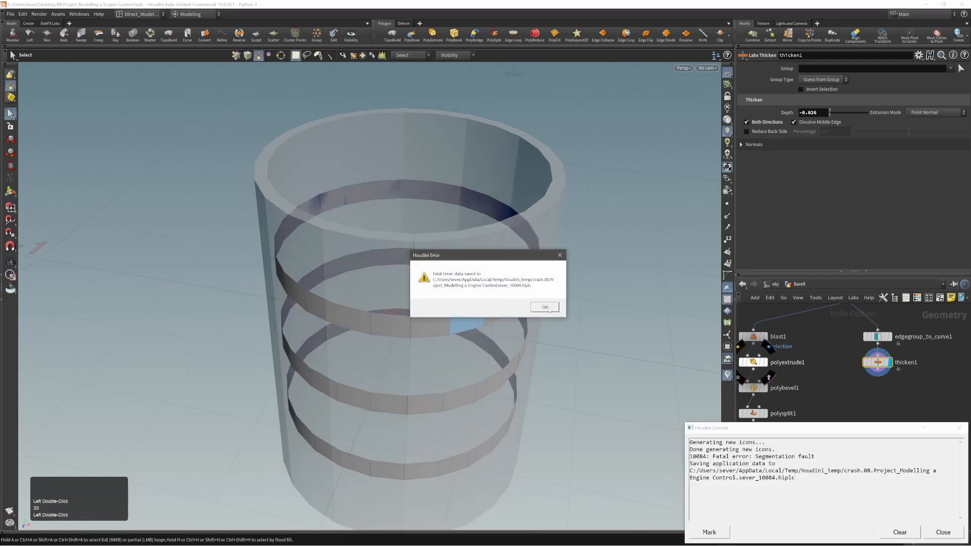
Step: Dismiss the crash error and reframe the reopened barrel scene
{"action": "left_click", "coordinate": [545, 307]}
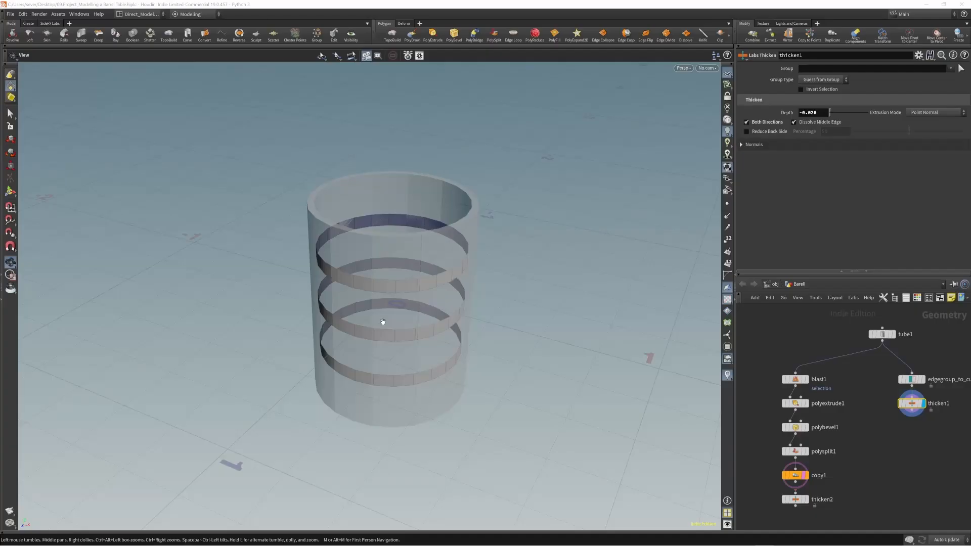
{"action": "right_click_drag", "start_coordinate": [381, 321], "coordinate": [399, 320], "text": "alt"}
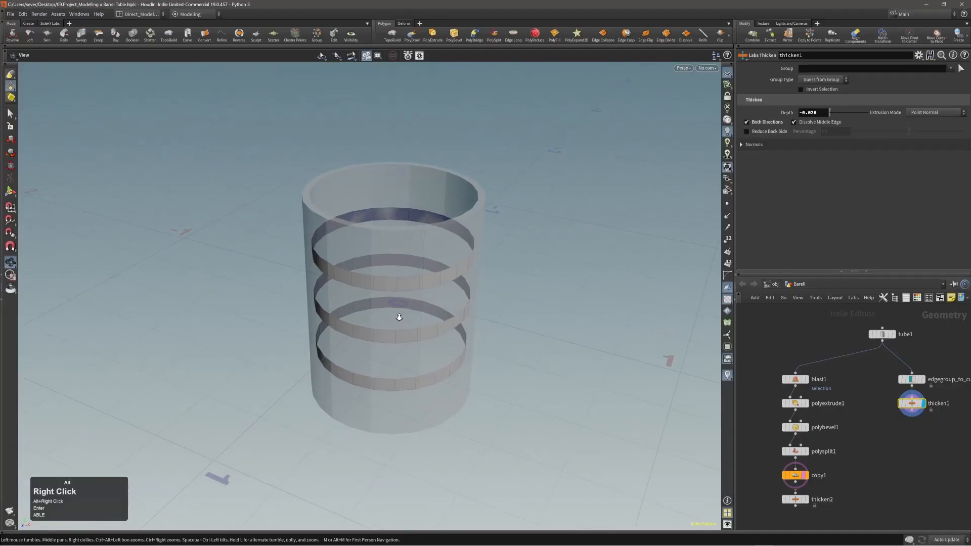
{"action": "left_click_drag", "start_coordinate": [399, 320], "coordinate": [423, 320], "text": "alt"}
{"action": "right_click_drag", "start_coordinate": [423, 320], "coordinate": [431, 297], "text": "alt"}
{"action": "middle_click_drag", "start_coordinate": [429, 299], "coordinate": [415, 302], "text": "alt"}
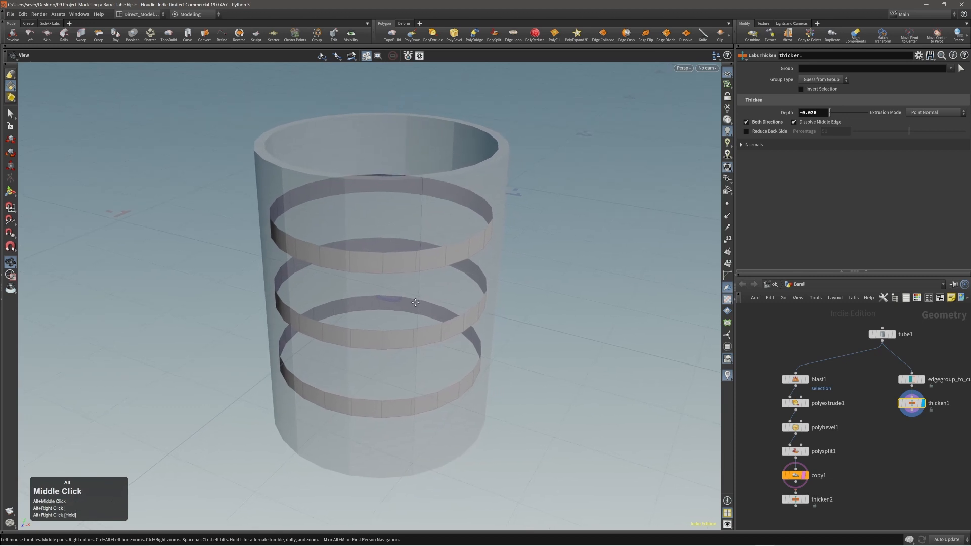
{"action": "right_click_drag", "start_coordinate": [416, 302], "coordinate": [409, 304], "text": "alt"}
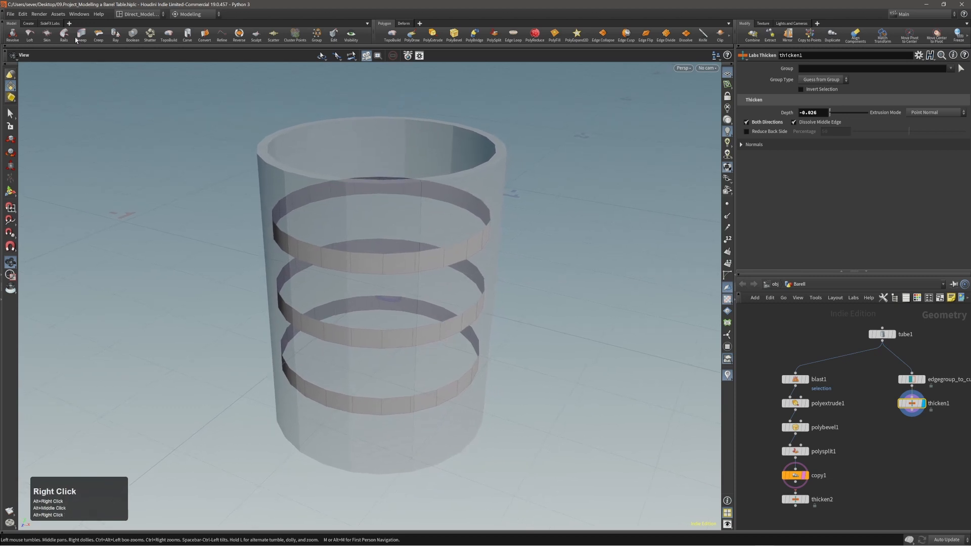
Step: Check File > Crash Recovery, inspect polyextrude1, then select thicken1 to show its settings
{"action": "left_click", "coordinate": [12, 15]}
{"action": "mouse_move", "coordinate": [60, 50]}
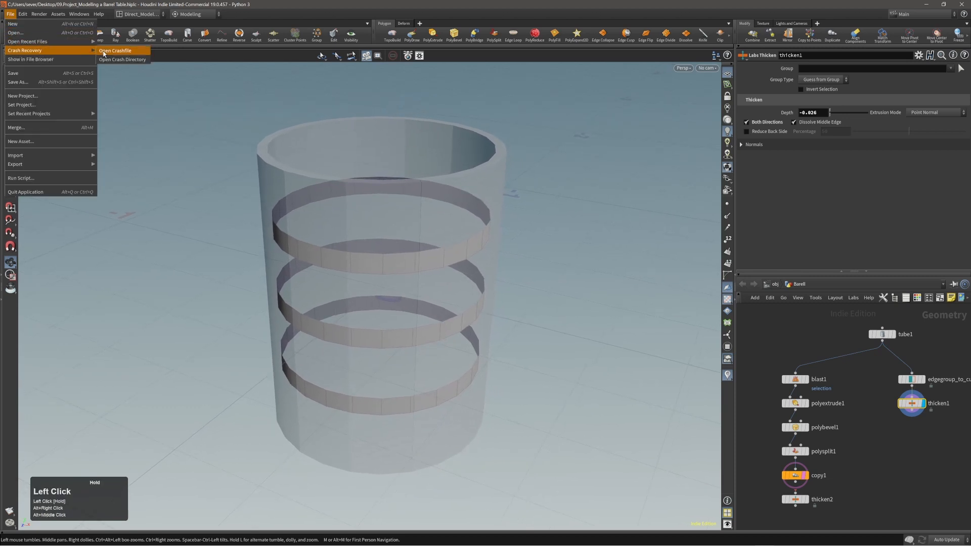
{"action": "right_click_drag", "start_coordinate": [354, 319], "coordinate": [371, 315], "text": "alt"}
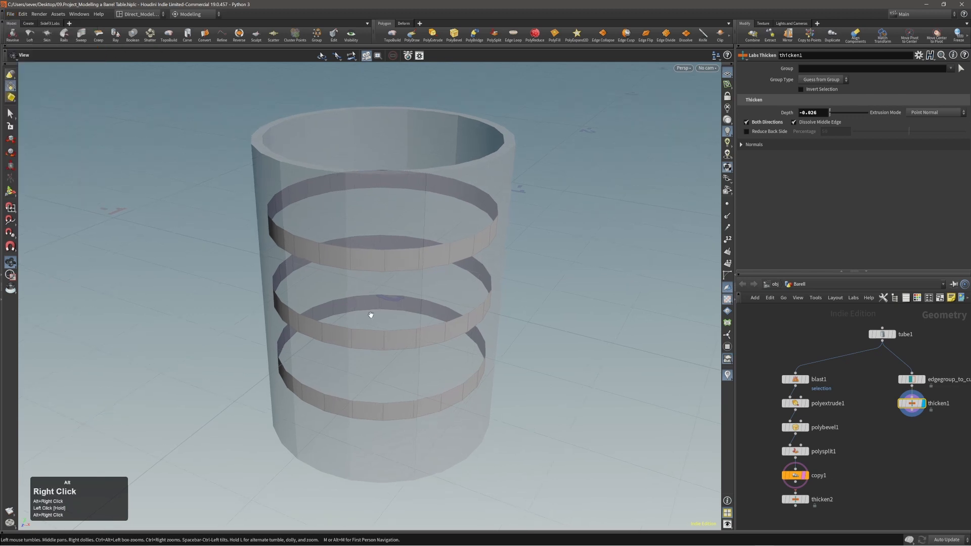
{"action": "left_click_drag", "start_coordinate": [378, 303], "coordinate": [382, 291], "text": "alt"}
{"action": "middle_click_drag", "start_coordinate": [909, 442], "coordinate": [893, 413]}
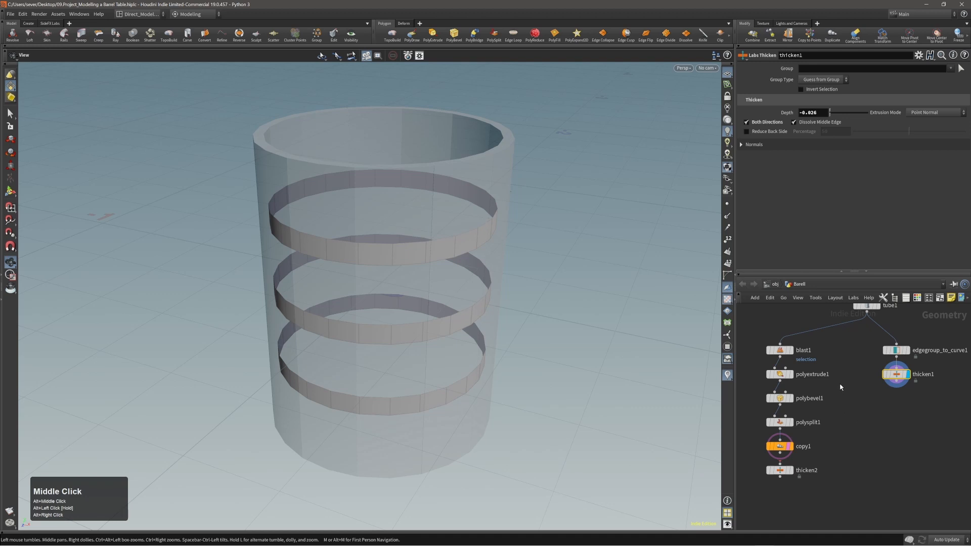
{"action": "left_click_drag", "start_coordinate": [838, 384], "coordinate": [765, 369]}
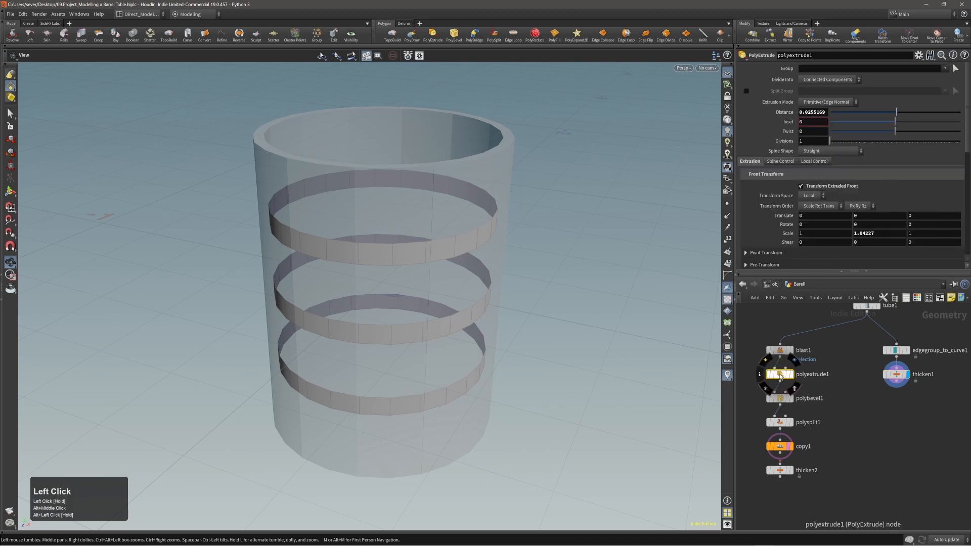
{"action": "left_click_drag", "start_coordinate": [904, 385], "coordinate": [898, 378]}
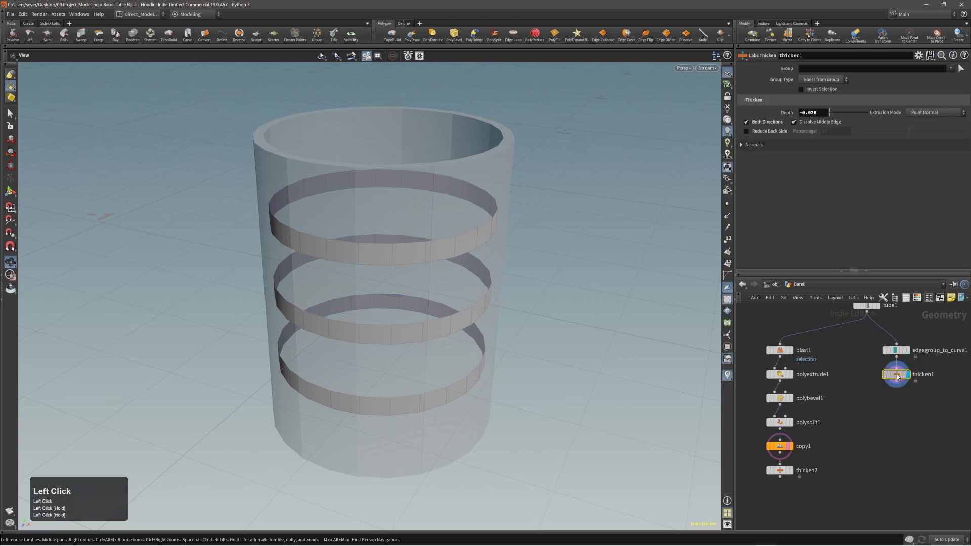
{"action": "left_click_drag", "start_coordinate": [439, 343], "coordinate": [411, 313]}
Step: Select the three hoop bands as face loops and start scaling them
{"action": "key", "text": "3"}
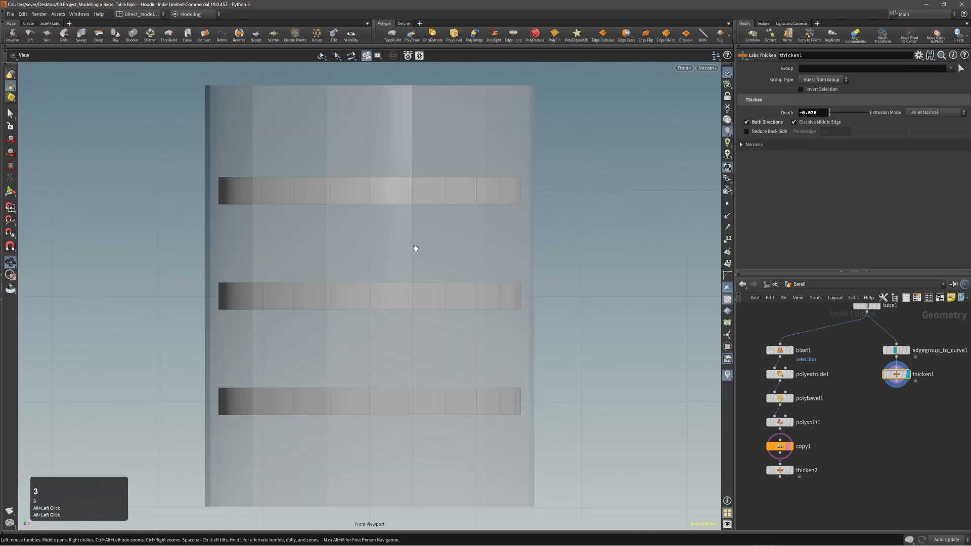
{"action": "key", "text": "1"}
{"action": "key", "text": "s"}
{"action": "double_click", "coordinate": [419, 250]}
{"action": "double_click", "coordinate": [428, 320], "text": "shift"}
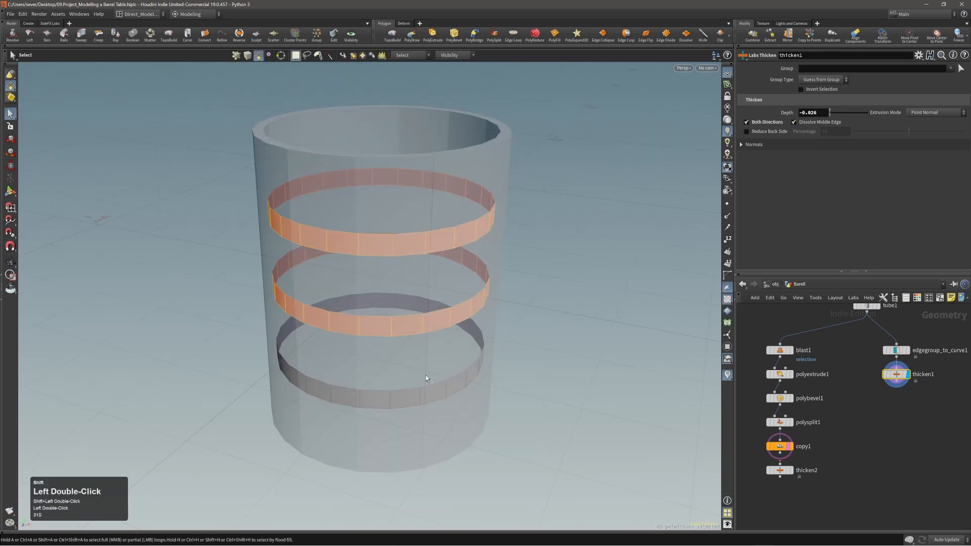
{"action": "left_click", "coordinate": [425, 390], "text": "shift"}
{"action": "left_click_drag", "start_coordinate": [426, 390], "coordinate": [386, 315]}
{"action": "key", "text": "e"}
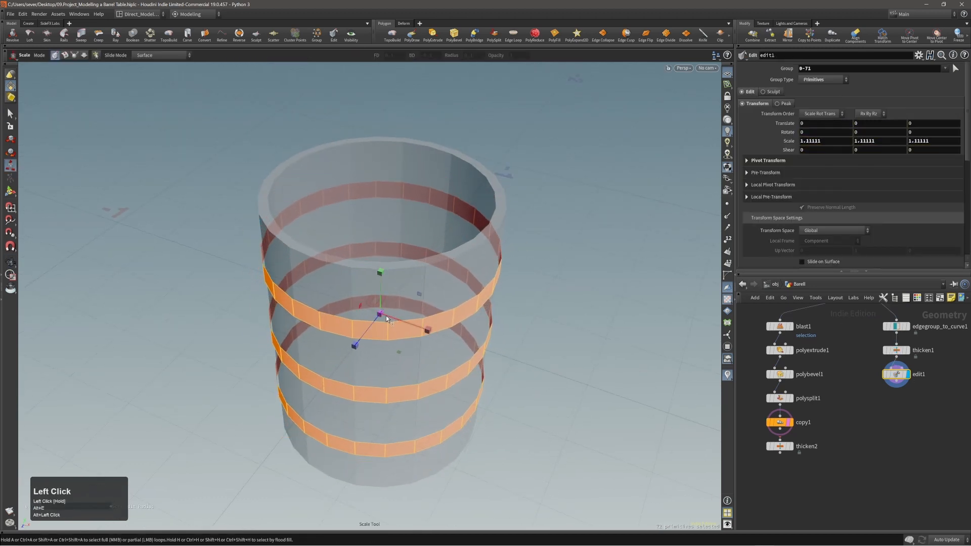
Step: Undo the uniform and 1.12158 XZ ring scaling, then cut the edit1 node with Alt+X
{"action": "key", "text": "ctrl+z"}
{"action": "mouse_move", "coordinate": [401, 350]}
{"action": "left_mouse_down"}
{"action": "mouse_move", "coordinate": [413, 357]}
{"action": "mouse_move", "coordinate": [405, 353]}
{"action": "left_mouse_up"}
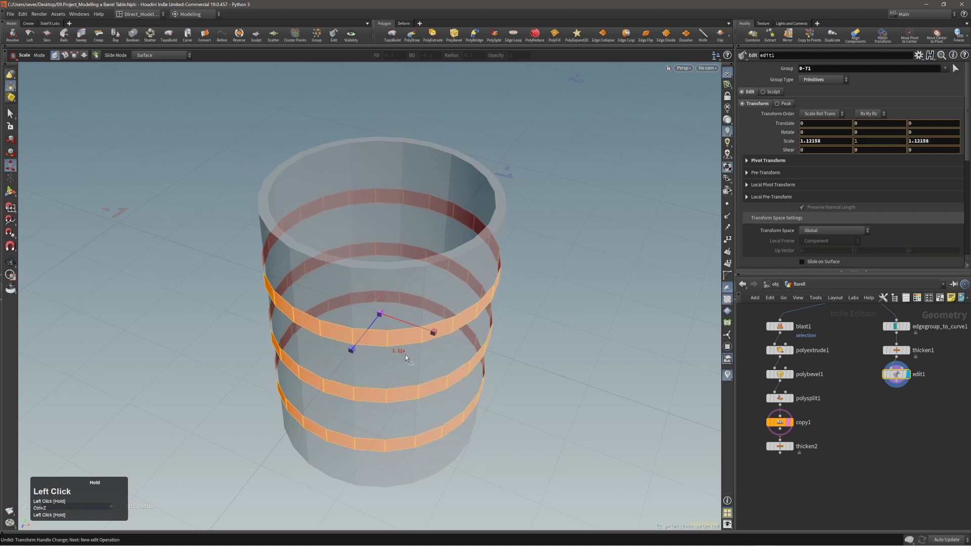
{"action": "key", "text": "ctrl+z"}
{"action": "right_click_drag", "start_coordinate": [381, 323], "coordinate": [357, 327], "text": "ctrl+alt"}
{"action": "left_click_drag", "start_coordinate": [358, 327], "coordinate": [379, 289], "text": "alt"}
{"action": "middle_click_drag", "start_coordinate": [392, 351], "coordinate": [391, 319], "text": "alt"}
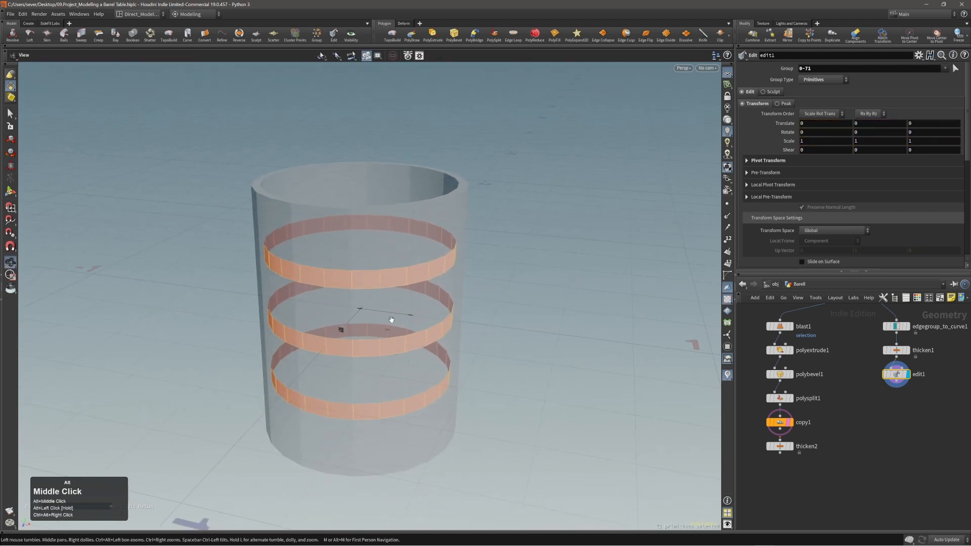
{"action": "right_click_drag", "start_coordinate": [391, 319], "coordinate": [392, 309], "text": "alt"}
{"action": "key", "text": "alt+x"}
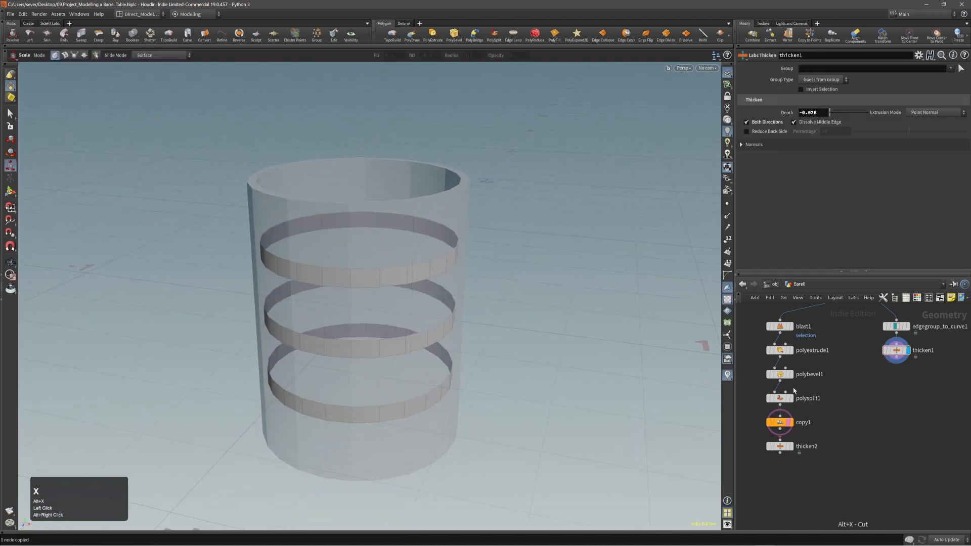
Step: Duplicate polyextrude1 as polyextrude2 after thicken1 and set its display flag
{"action": "left_click_drag", "start_coordinate": [780, 350], "coordinate": [780, 351], "text": "alt"}
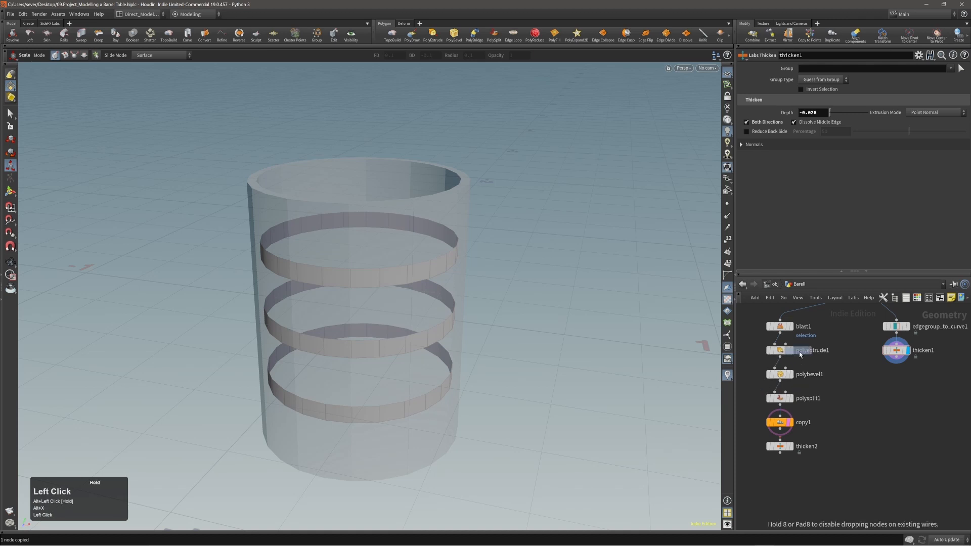
{"action": "left_click_drag", "start_coordinate": [861, 389], "coordinate": [895, 382], "text": "alt"}
{"action": "left_click", "coordinate": [909, 398]}
Step: Orbit around the barrel to inspect the extruded hoop rings from above and the side
{"action": "right_click_drag", "start_coordinate": [444, 324], "coordinate": [255, 265], "text": "alt"}
{"action": "left_click_drag", "start_coordinate": [253, 264], "coordinate": [247, 292], "text": "alt"}
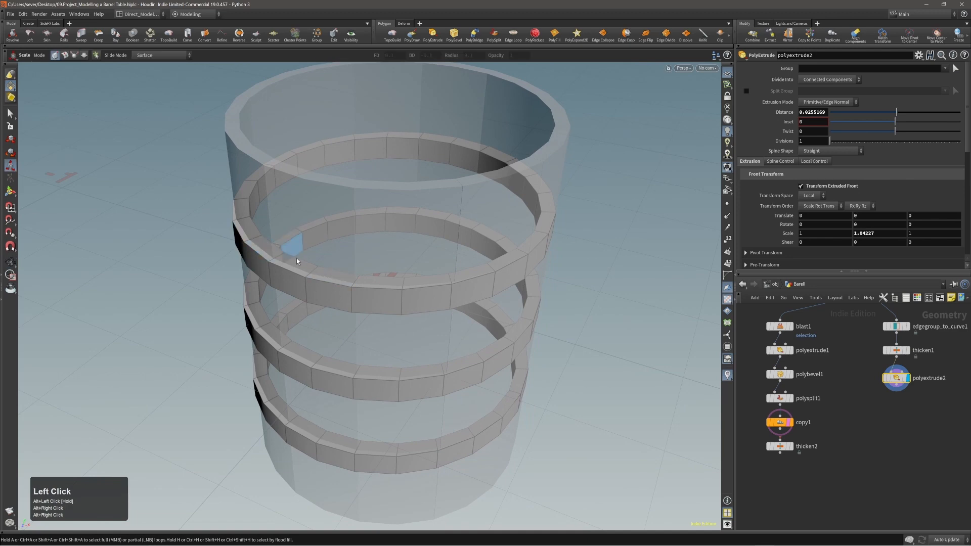
{"action": "left_click_drag", "start_coordinate": [286, 243], "coordinate": [464, 273], "text": "alt"}
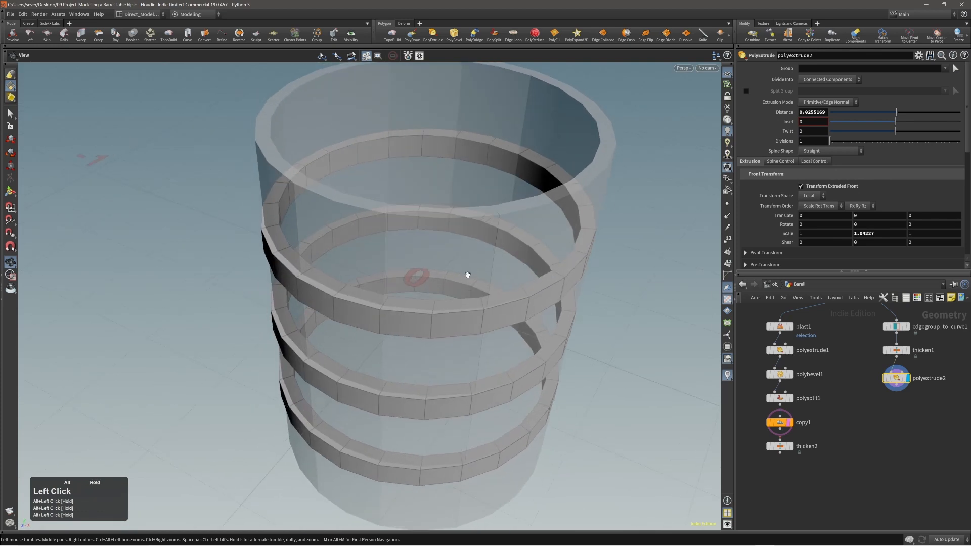
{"action": "key", "text": "e"}
{"action": "right_click_drag", "start_coordinate": [518, 295], "coordinate": [480, 299], "text": "alt"}
{"action": "middle_click_drag", "start_coordinate": [480, 299], "coordinate": [450, 280], "text": "alt"}
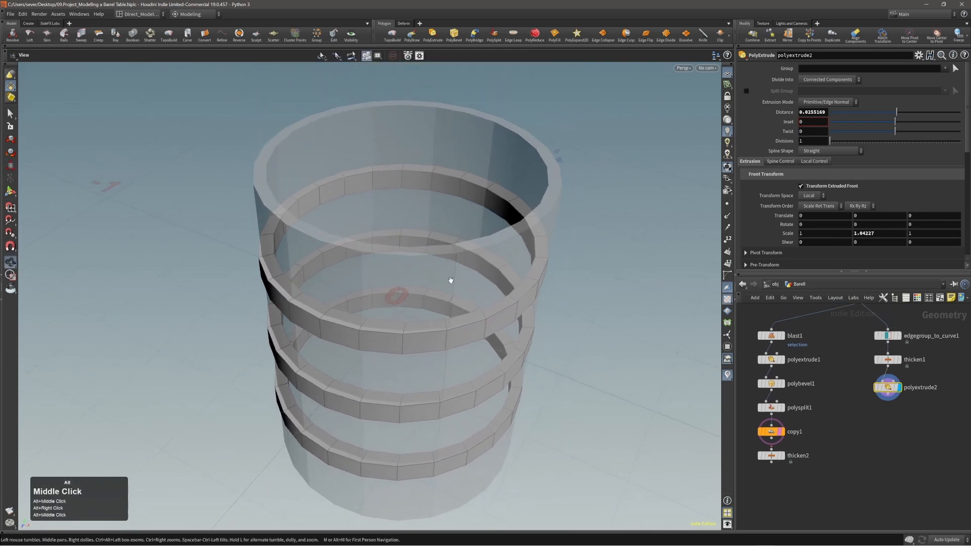
{"action": "left_click_drag", "start_coordinate": [451, 279], "coordinate": [415, 283], "text": "alt"}
{"action": "key", "text": "e"}
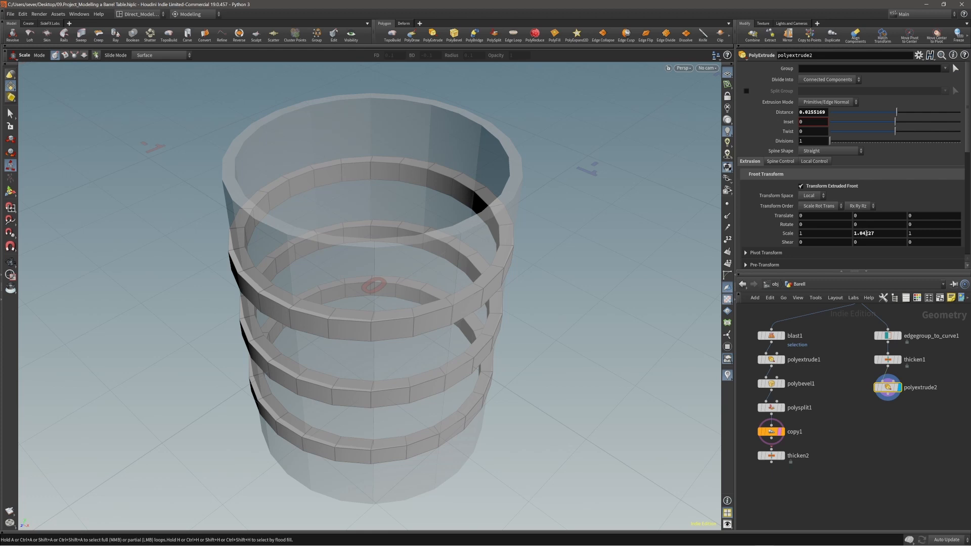
{"action": "left_click_drag", "start_coordinate": [471, 311], "coordinate": [433, 308], "text": "alt"}
{"action": "middle_click_drag", "start_coordinate": [433, 307], "coordinate": [432, 298], "text": "alt"}
{"action": "left_click_drag", "start_coordinate": [431, 299], "coordinate": [430, 285], "text": "alt"}
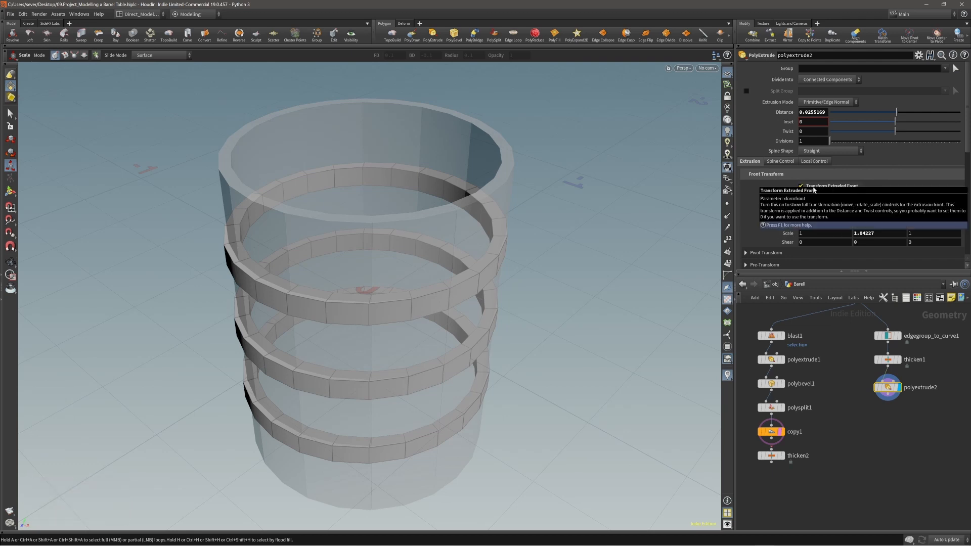
Step: Turn off Transform Extruded Front on polyextrude2 and inspect the rings from below
{"action": "left_click", "coordinate": [800, 186]}
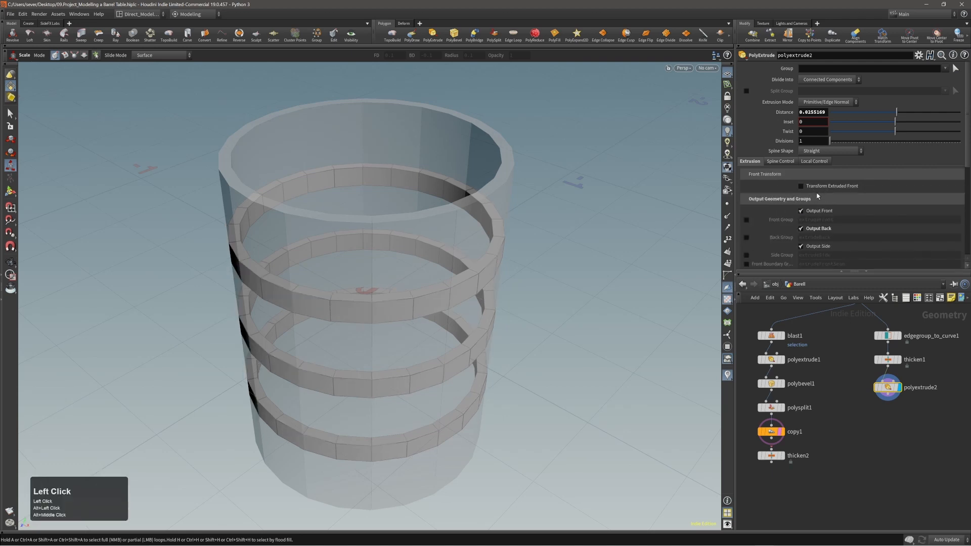
{"action": "right_click_drag", "start_coordinate": [352, 343], "coordinate": [336, 353], "text": "alt"}
{"action": "middle_click_drag", "start_coordinate": [335, 354], "coordinate": [342, 335], "text": "alt"}
{"action": "left_click_drag", "start_coordinate": [331, 351], "coordinate": [342, 338], "text": "alt"}
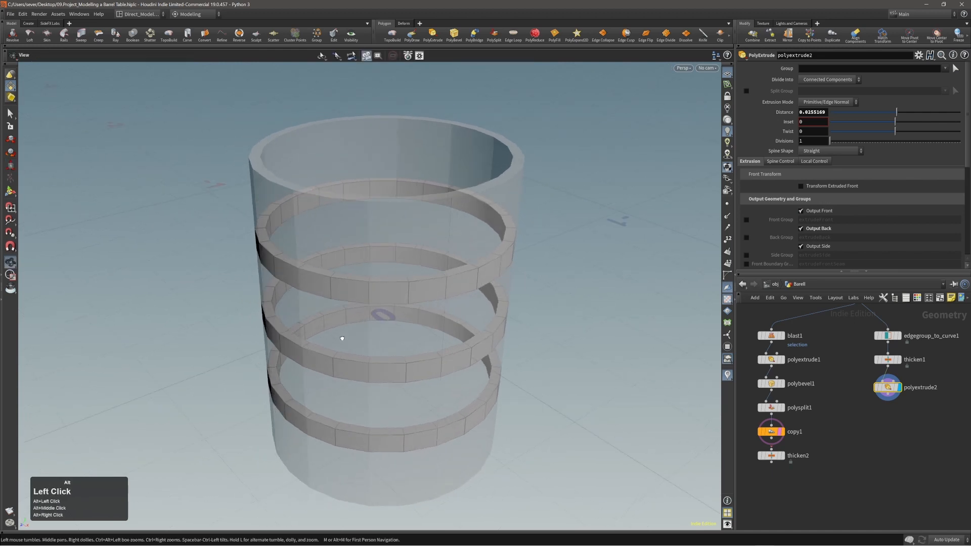
{"action": "left_click_drag", "start_coordinate": [281, 271], "coordinate": [405, 309], "text": "alt"}
{"action": "middle_click_drag", "start_coordinate": [406, 310], "coordinate": [404, 286], "text": "alt"}
{"action": "left_click_drag", "start_coordinate": [332, 268], "coordinate": [330, 269], "text": "alt"}
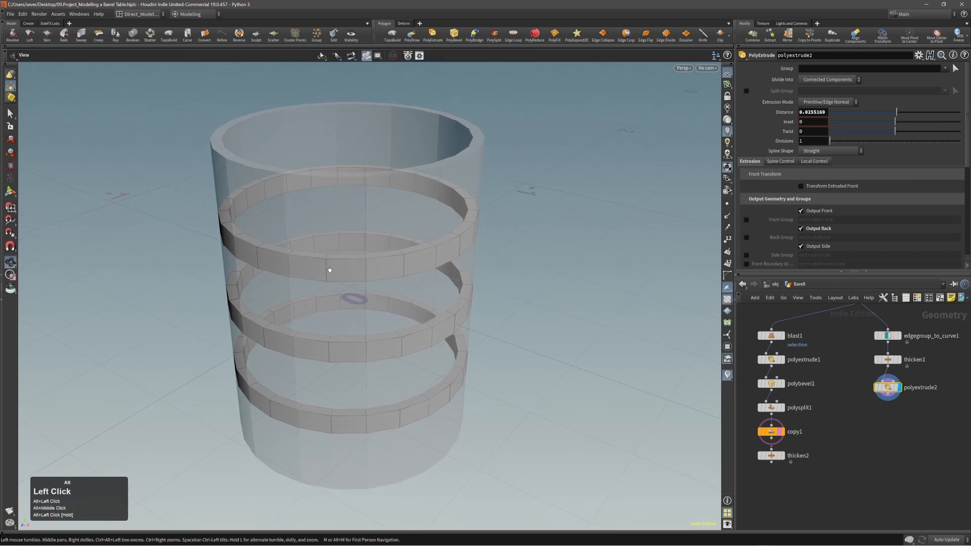
{"action": "left_click_drag", "start_coordinate": [244, 199], "coordinate": [288, 247], "text": "alt"}
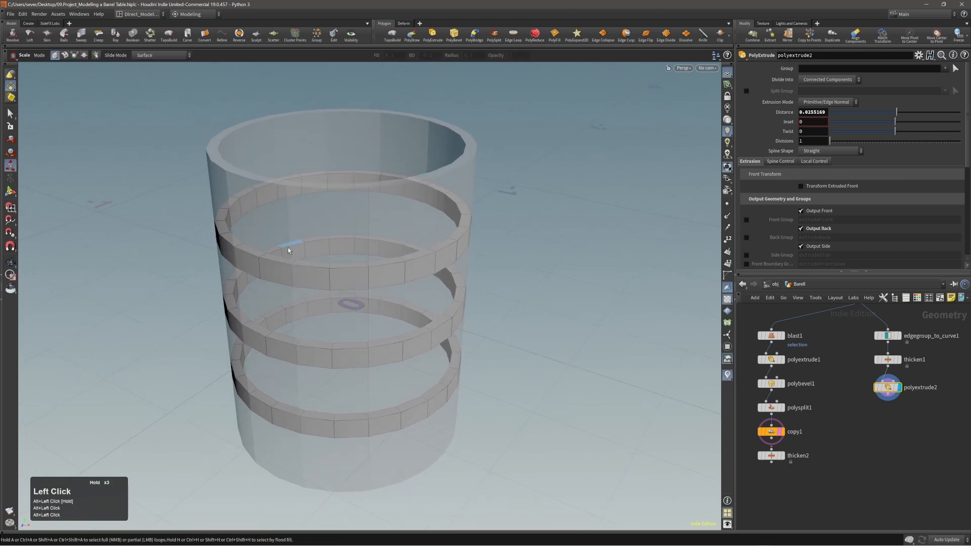
Step: Disable Output Side and Output Back so the ring extrusion keeps only front faces
{"action": "left_click", "coordinate": [801, 247]}
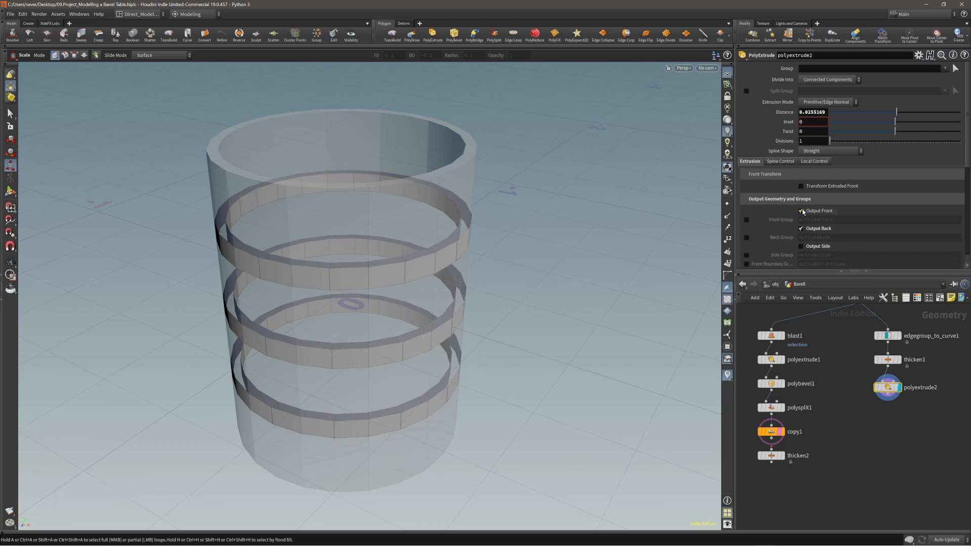
{"action": "left_click", "coordinate": [801, 228]}
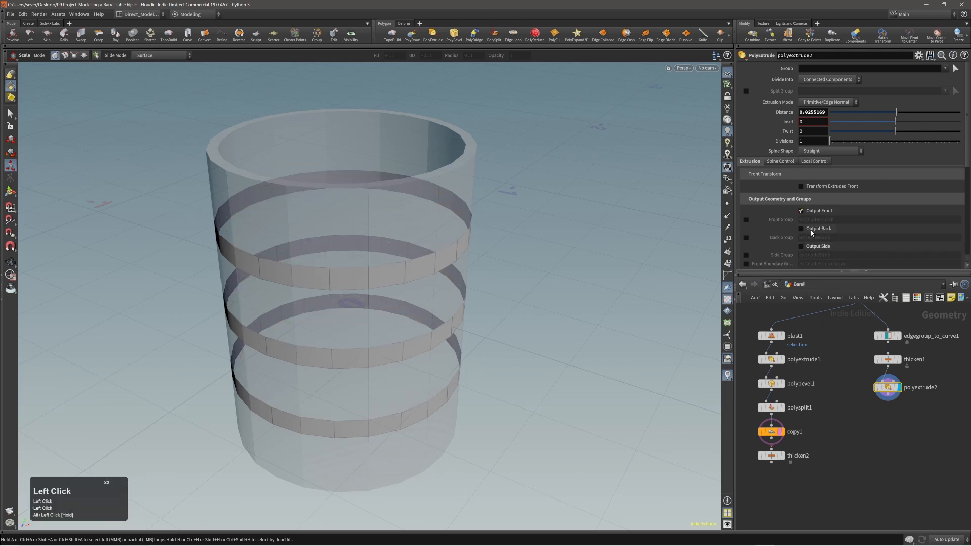
{"action": "right_click_drag", "start_coordinate": [354, 263], "coordinate": [372, 262], "text": "alt"}
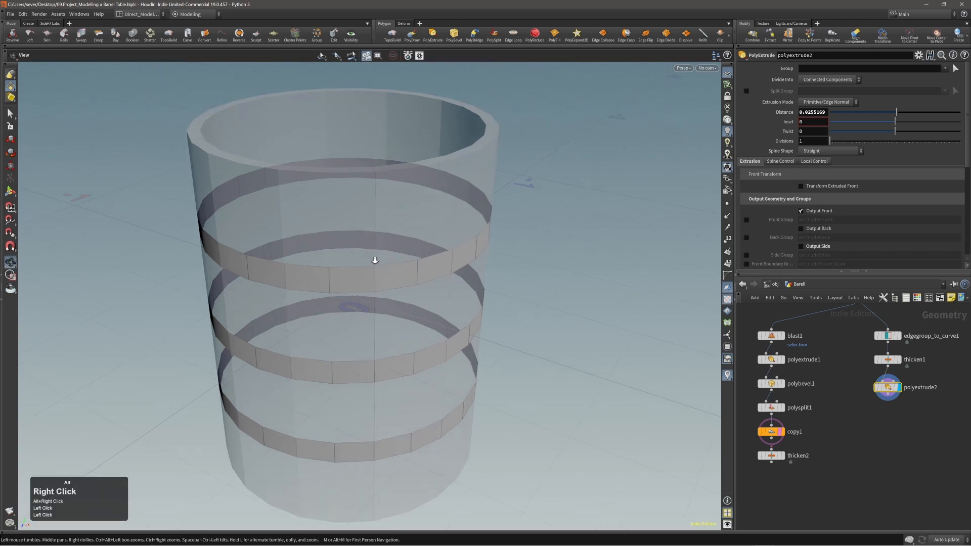
{"action": "middle_click_drag", "start_coordinate": [373, 263], "coordinate": [359, 218], "text": "alt"}
{"action": "key", "text": "e"}
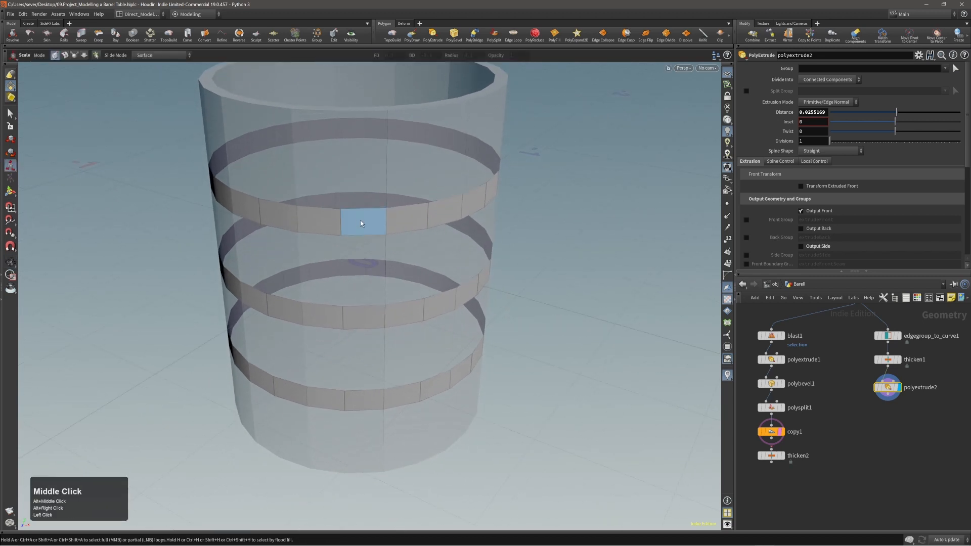
{"action": "double_click", "coordinate": [359, 221]}
{"action": "double_click", "coordinate": [381, 314], "text": "shift"}
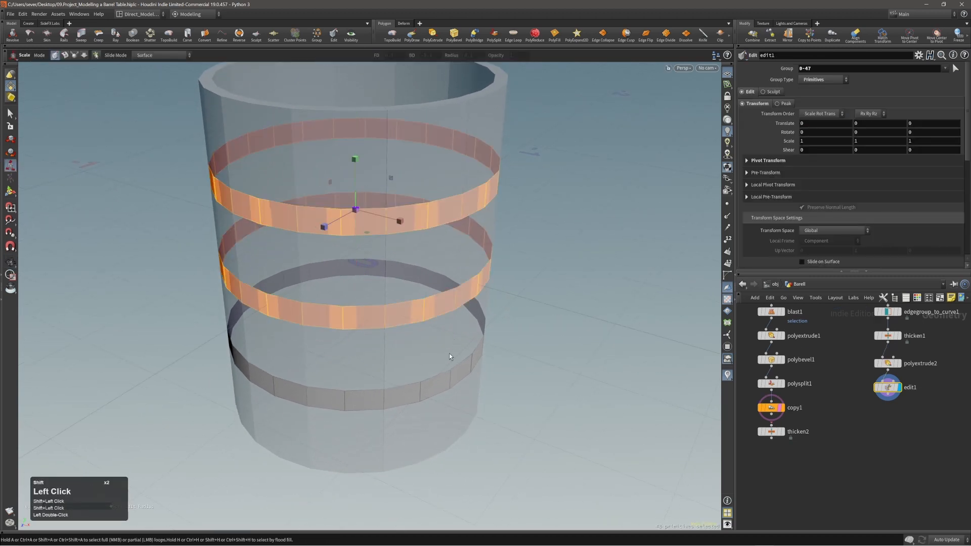
{"action": "double_click", "coordinate": [409, 389], "text": "shift"}
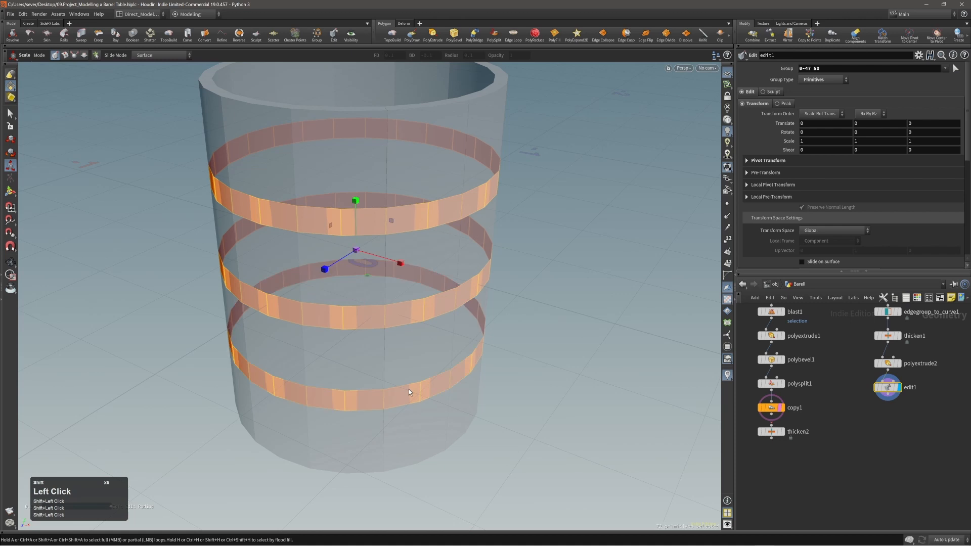
{"action": "left_click", "coordinate": [890, 385]}
{"action": "key", "text": "alt+x"}
{"action": "key", "text": "s"}
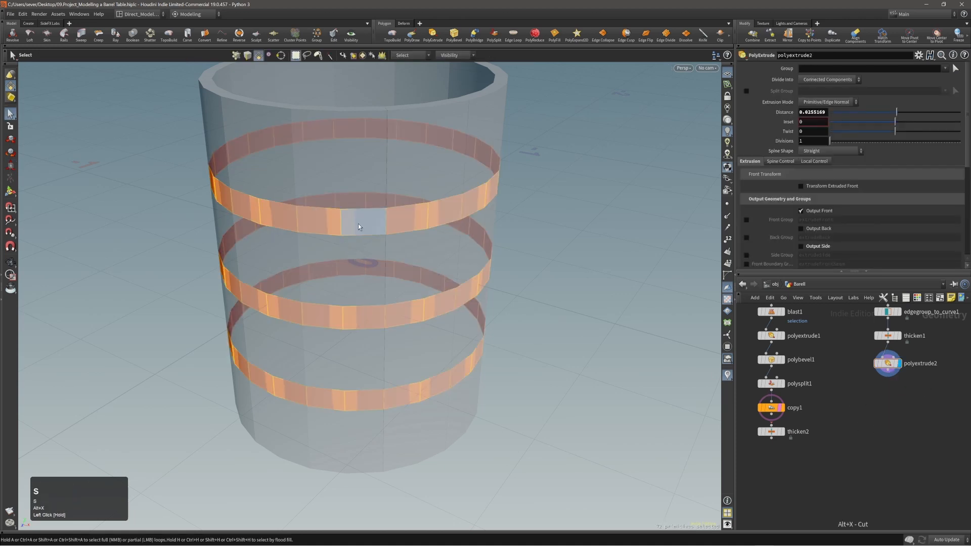
{"action": "double_click", "coordinate": [358, 225]}
{"action": "double_click", "coordinate": [365, 311], "text": "shift"}
{"action": "double_click", "coordinate": [396, 406], "text": "shift"}
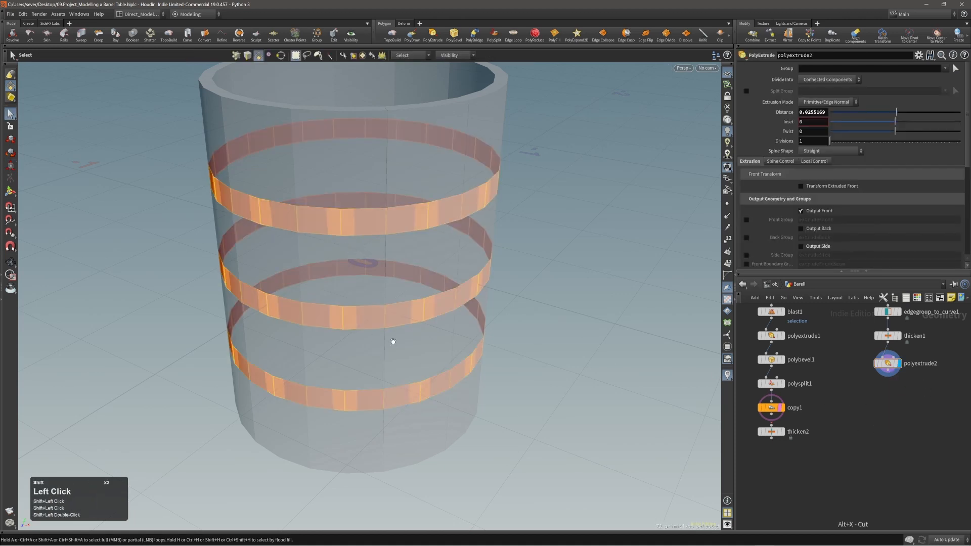
{"action": "right_click_drag", "start_coordinate": [392, 338], "coordinate": [371, 271], "text": "alt"}
{"action": "middle_click_drag", "start_coordinate": [371, 272], "coordinate": [370, 294], "text": "alt"}
{"action": "key", "text": "q"}
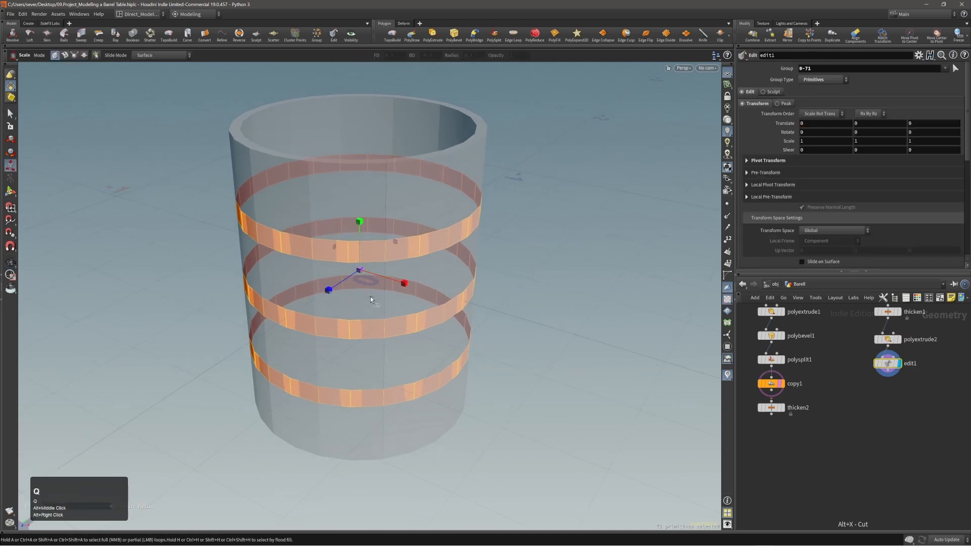
{"action": "left_click_drag", "start_coordinate": [858, 358], "coordinate": [907, 382]}
{"action": "key", "text": "Delete"}
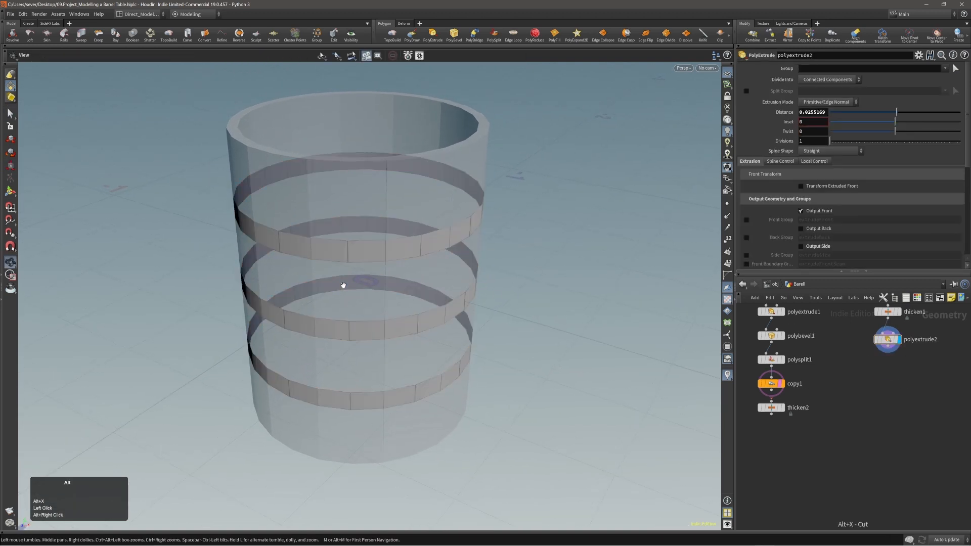
{"action": "right_click_drag", "start_coordinate": [342, 284], "coordinate": [352, 284], "text": "alt"}
{"action": "left_click_drag", "start_coordinate": [352, 283], "coordinate": [353, 288], "text": "alt"}
{"action": "double_click", "coordinate": [347, 262]}
Step: Add the middle and bottom rings to the selection and extrude them outward
{"action": "double_click", "coordinate": [365, 336], "text": "shift"}
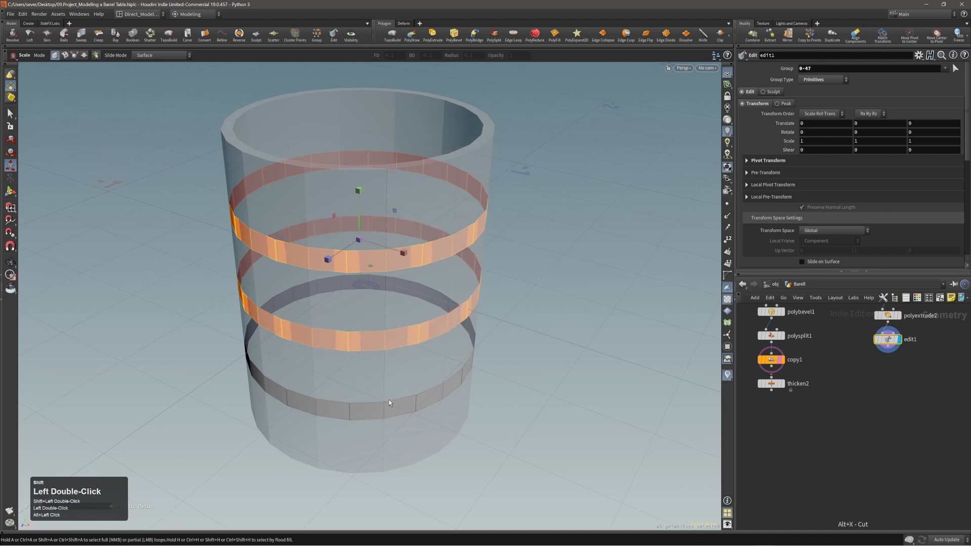
{"action": "double_click", "coordinate": [389, 405], "text": "shift"}
{"action": "key", "text": "c"}
{"action": "left_click", "coordinate": [399, 358]}
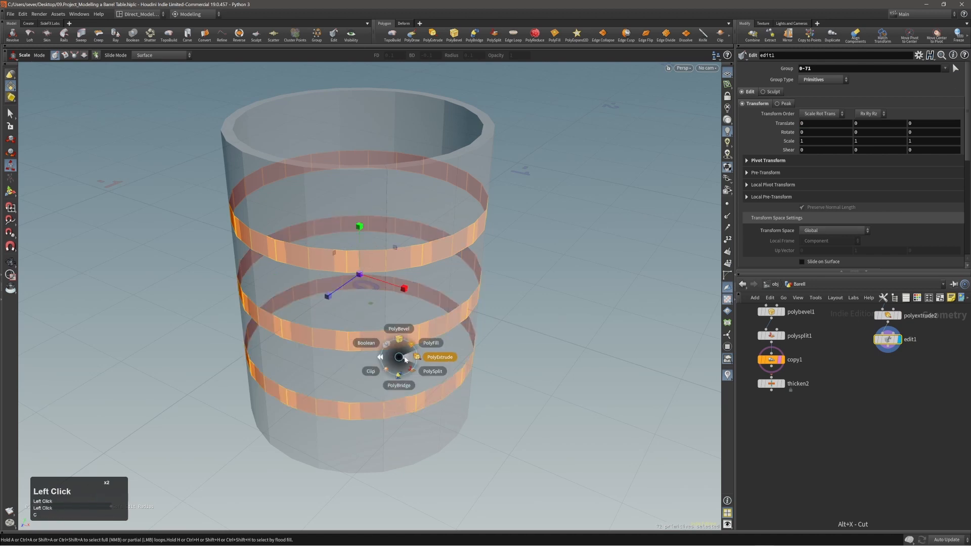
{"action": "left_click", "coordinate": [407, 359]}
{"action": "left_click_drag", "start_coordinate": [387, 323], "coordinate": [383, 331], "text": "alt"}
{"action": "right_click_drag", "start_coordinate": [356, 318], "coordinate": [371, 318], "text": "alt"}
{"action": "left_click_drag", "start_coordinate": [370, 318], "coordinate": [380, 321]}
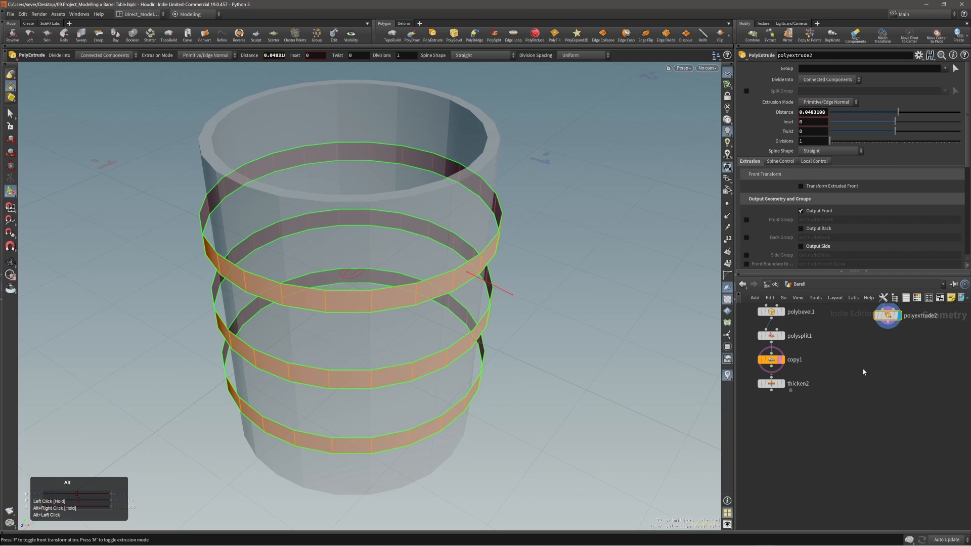
Step: Undo that extrusion and reselect the top, middle and bottom ring bands as faces
{"action": "middle_click_drag", "start_coordinate": [863, 372], "coordinate": [865, 425]}
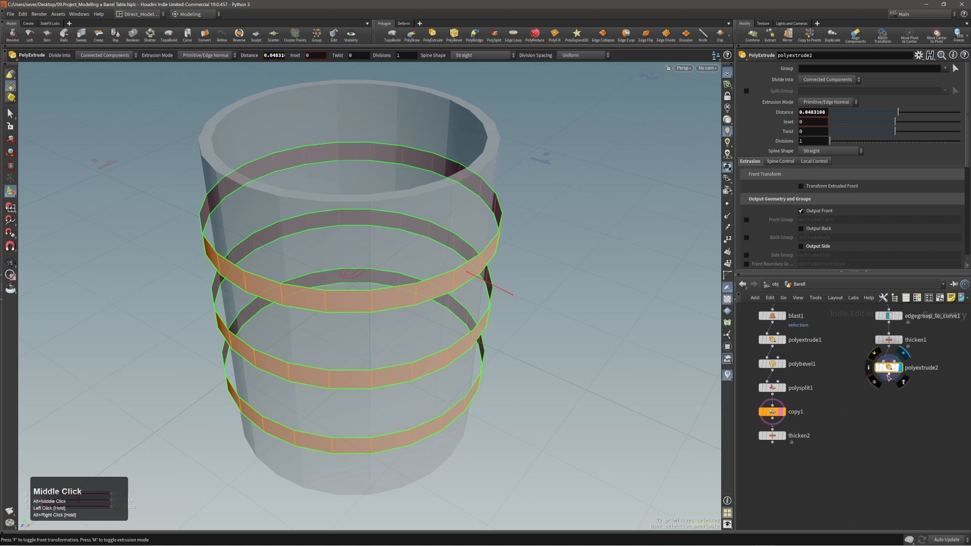
{"action": "key", "text": "ctrl+z"}
{"action": "middle_click_drag", "start_coordinate": [579, 404], "coordinate": [566, 395], "text": "alt"}
{"action": "left_click_drag", "start_coordinate": [466, 374], "coordinate": [445, 365], "text": "alt"}
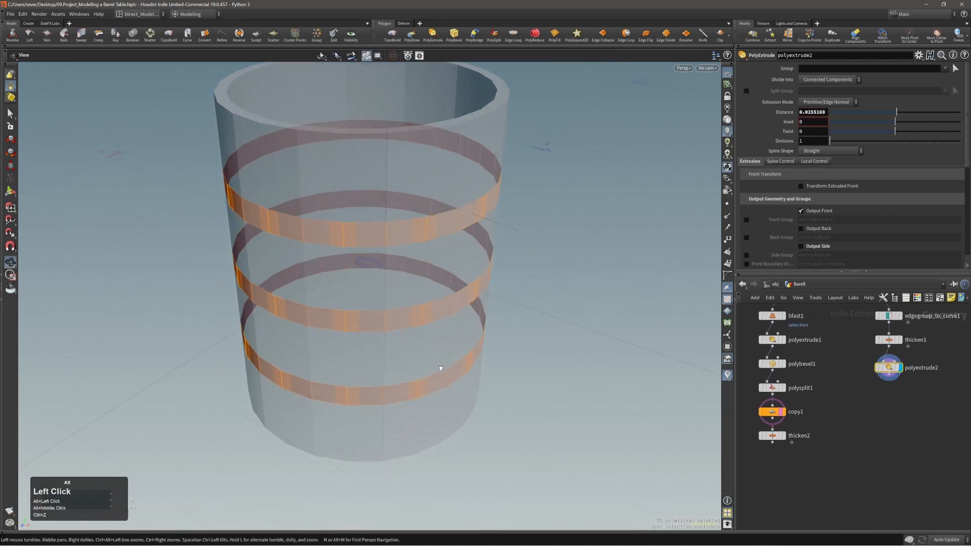
{"action": "key", "text": "s"}
{"action": "double_click", "coordinate": [419, 242]}
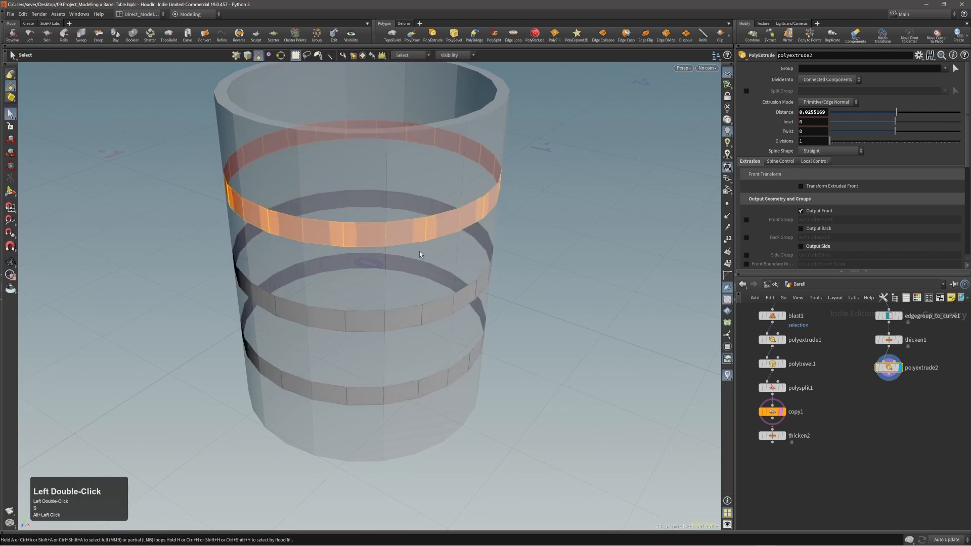
{"action": "double_click", "coordinate": [432, 307], "text": "shift"}
{"action": "double_click", "coordinate": [448, 377], "text": "shift"}
Step: Extrude the selected bands again slightly outward, with back faces included
{"action": "key", "text": "c"}
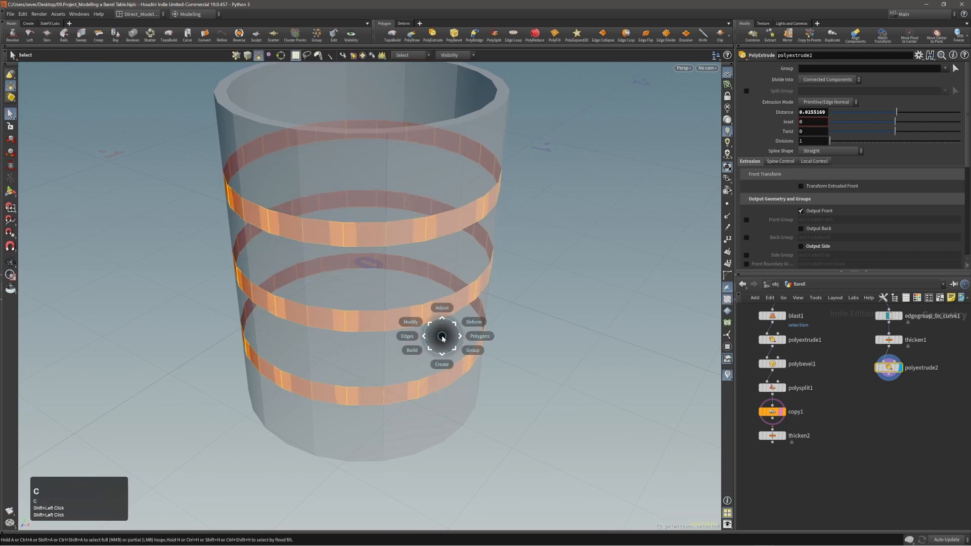
{"action": "left_click", "coordinate": [465, 337]}
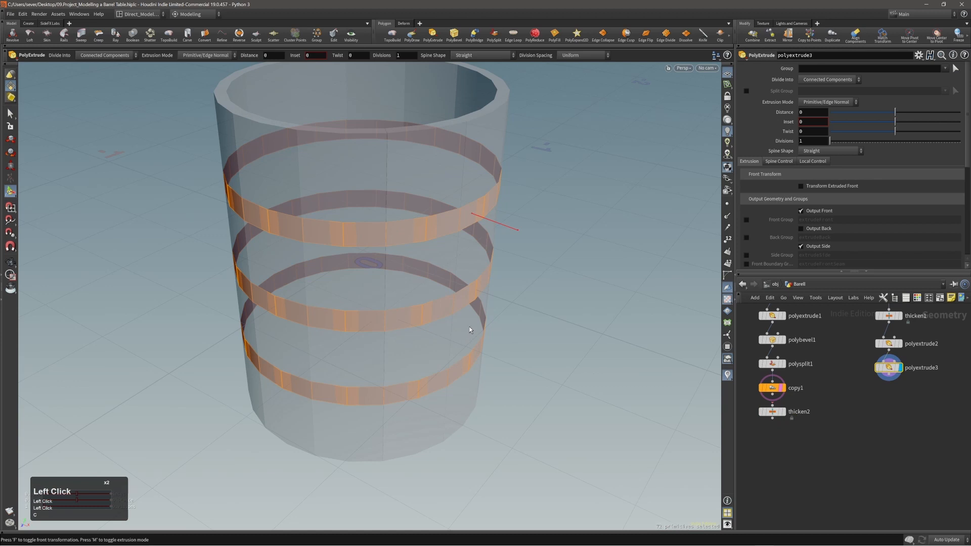
{"action": "left_click_drag", "start_coordinate": [358, 268], "coordinate": [359, 311], "text": "alt"}
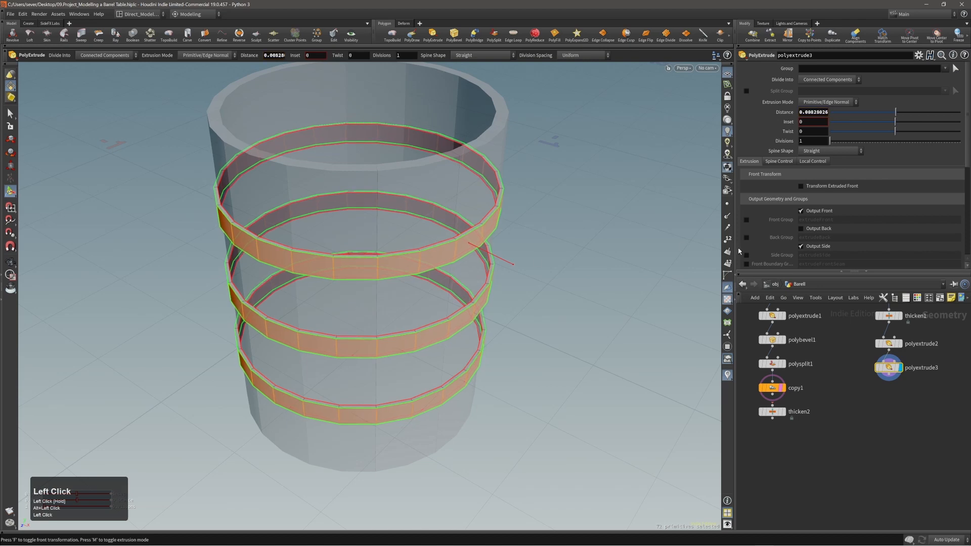
{"action": "left_click", "coordinate": [813, 230]}
{"action": "left_click_drag", "start_coordinate": [344, 265], "coordinate": [256, 284], "text": "alt"}
{"action": "left_click_drag", "start_coordinate": [403, 315], "coordinate": [394, 289], "text": "alt"}
{"action": "middle_click_drag", "start_coordinate": [395, 289], "coordinate": [399, 244], "text": "alt"}
{"action": "right_click_drag", "start_coordinate": [422, 275], "coordinate": [436, 295], "text": "alt"}
{"action": "left_click_drag", "start_coordinate": [436, 294], "coordinate": [494, 295], "text": "alt"}
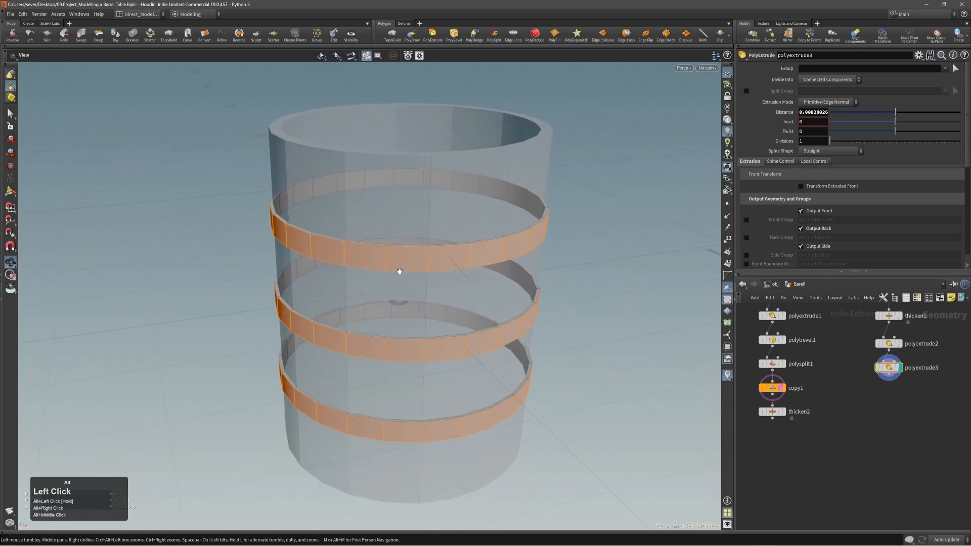
{"action": "right_click_drag", "start_coordinate": [399, 271], "coordinate": [402, 281], "text": "alt"}
{"action": "left_click_drag", "start_coordinate": [402, 281], "coordinate": [430, 268], "text": "alt"}
Step: Display the extrusion handles and view the hoop bands closely from above
{"action": "key", "text": "Return"}
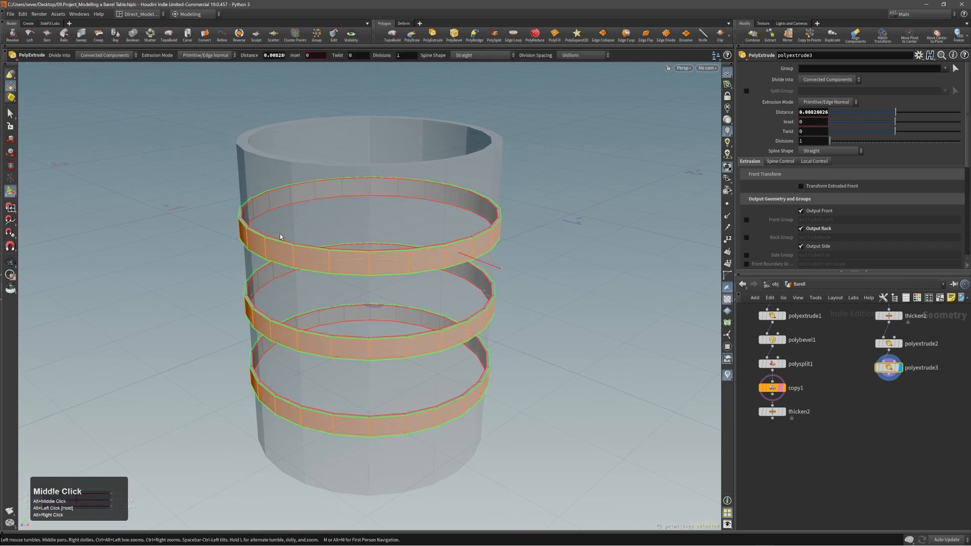
{"action": "right_click_drag", "start_coordinate": [298, 230], "coordinate": [306, 250], "text": "alt"}
{"action": "middle_click_drag", "start_coordinate": [340, 287], "coordinate": [354, 266], "text": "alt"}
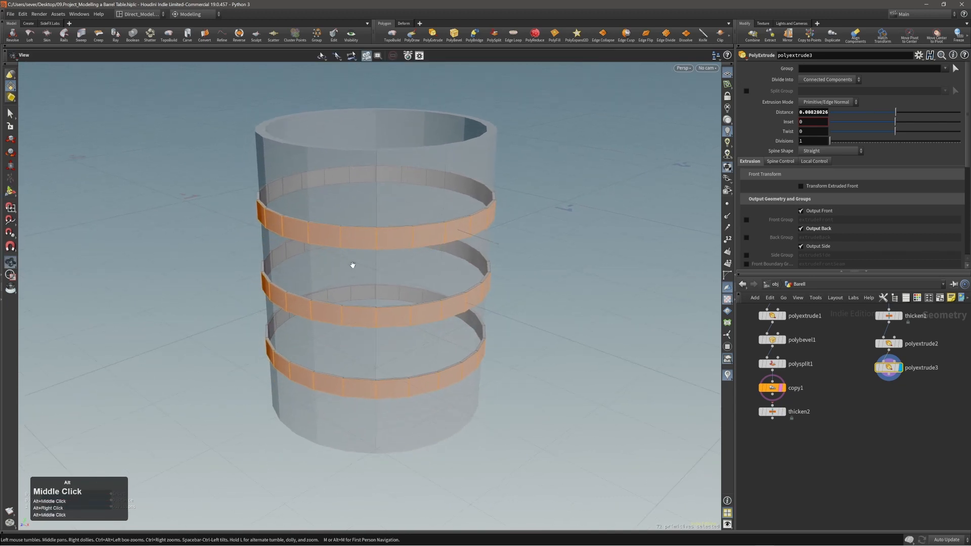
{"action": "right_click_drag", "start_coordinate": [369, 298], "coordinate": [368, 306], "text": "alt"}
{"action": "left_click_drag", "start_coordinate": [357, 283], "coordinate": [361, 284], "text": "alt"}
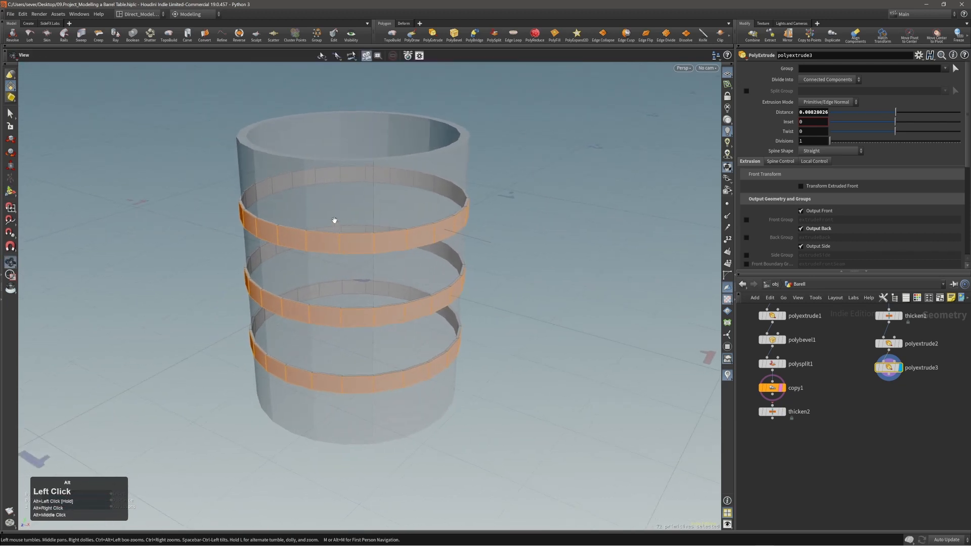
{"action": "right_click_drag", "start_coordinate": [327, 240], "coordinate": [387, 233], "text": "alt"}
{"action": "left_click_drag", "start_coordinate": [387, 234], "coordinate": [401, 219], "text": "alt"}
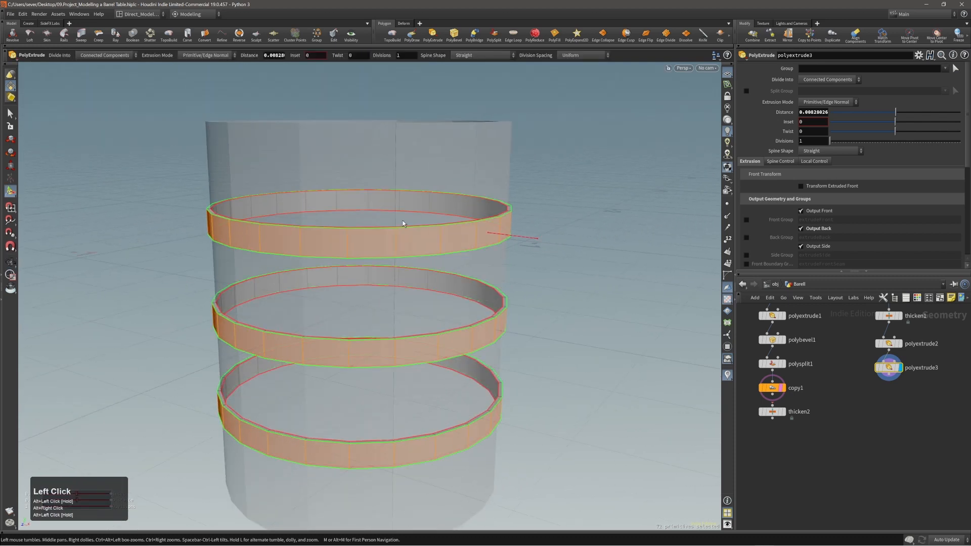
{"action": "left_click_drag", "start_coordinate": [402, 220], "coordinate": [439, 226], "text": "alt"}
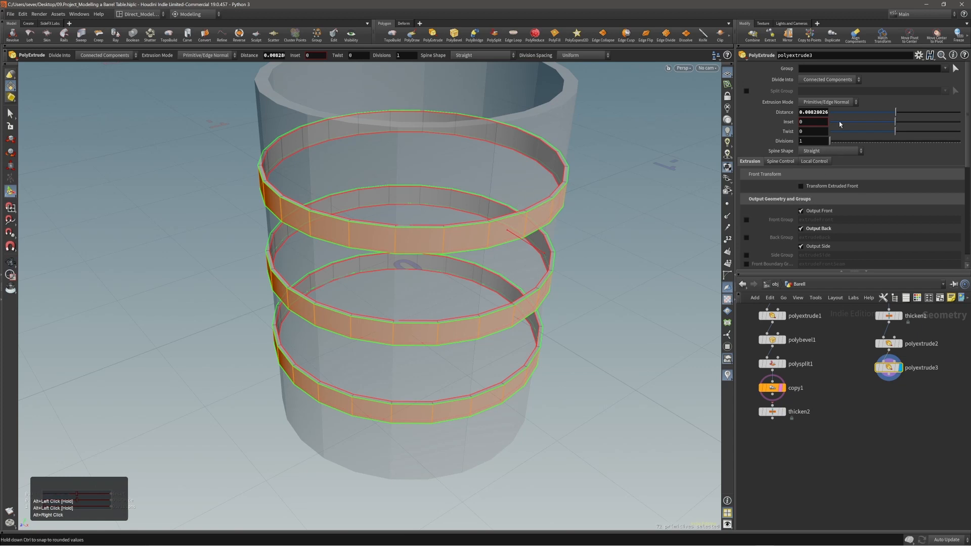
Step: Try 2 divisions on the band extrusion, then set Divisions back to 1
{"action": "left_click_drag", "start_coordinate": [829, 141], "coordinate": [833, 143]}
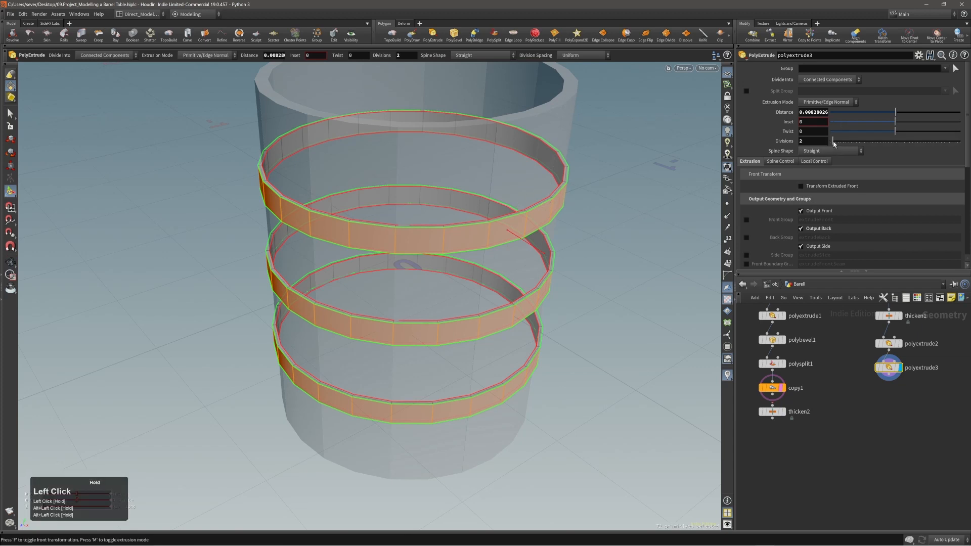
{"action": "right_click_drag", "start_coordinate": [353, 322], "coordinate": [602, 288], "text": "alt"}
{"action": "left_click_drag", "start_coordinate": [602, 288], "coordinate": [483, 304], "text": "alt"}
{"action": "key", "text": "Return"}
{"action": "right_click_drag", "start_coordinate": [483, 304], "coordinate": [431, 305], "text": "alt"}
{"action": "middle_click_drag", "start_coordinate": [431, 305], "coordinate": [432, 304], "text": "alt"}
{"action": "mouse_move", "coordinate": [432, 303]}
{"action": "left_mouse_down", "text": "alt"}
{"action": "mouse_move", "coordinate": [445, 295]}
{"action": "mouse_move", "coordinate": [462, 314]}
{"action": "mouse_move", "coordinate": [418, 319]}
{"action": "mouse_move", "coordinate": [452, 312]}
{"action": "mouse_move", "coordinate": [424, 312]}
{"action": "left_mouse_up", "text": "alt"}
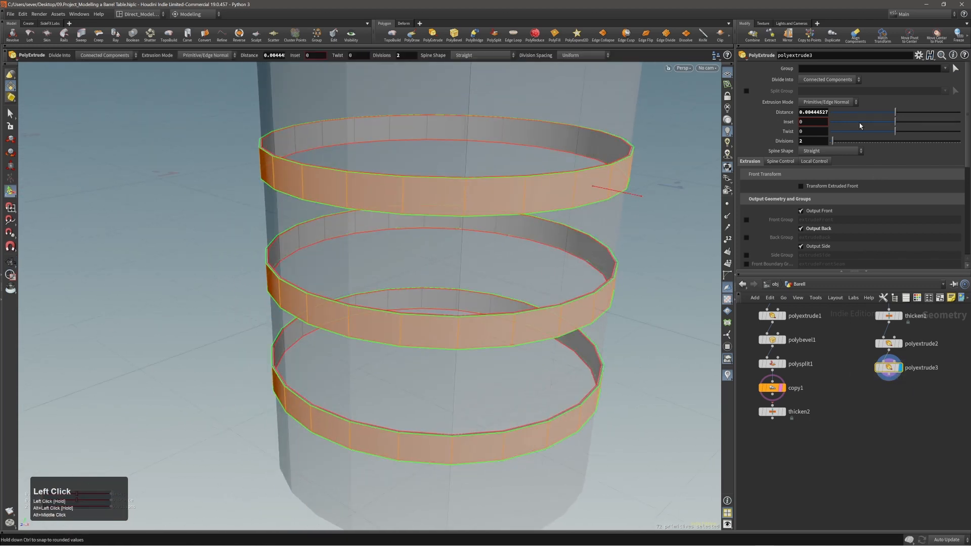
{"action": "left_click", "coordinate": [831, 142]}
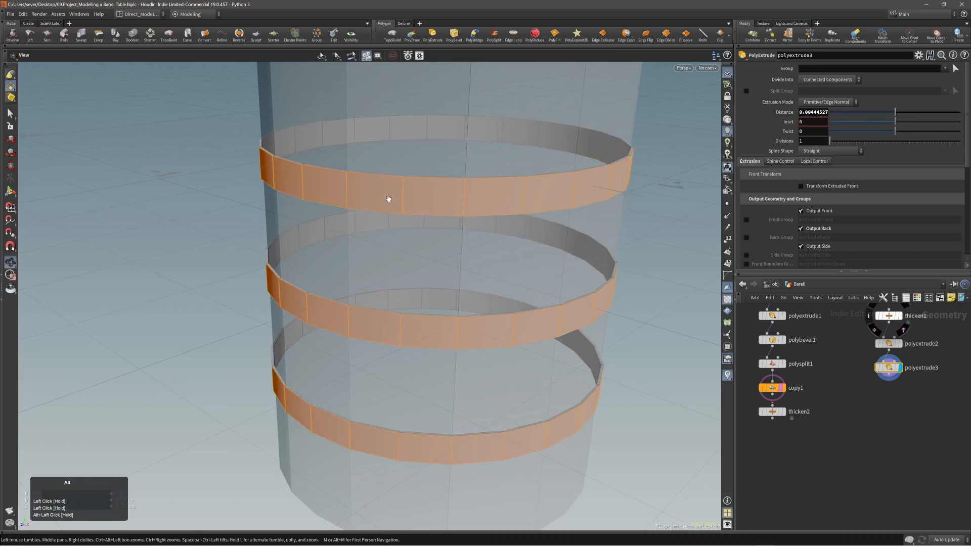
Step: Select the top ring's faces and extend the selection to all three rings
{"action": "left_click_drag", "start_coordinate": [387, 196], "coordinate": [420, 225], "text": "alt"}
{"action": "key", "text": "3"}
{"action": "double_click", "coordinate": [449, 195]}
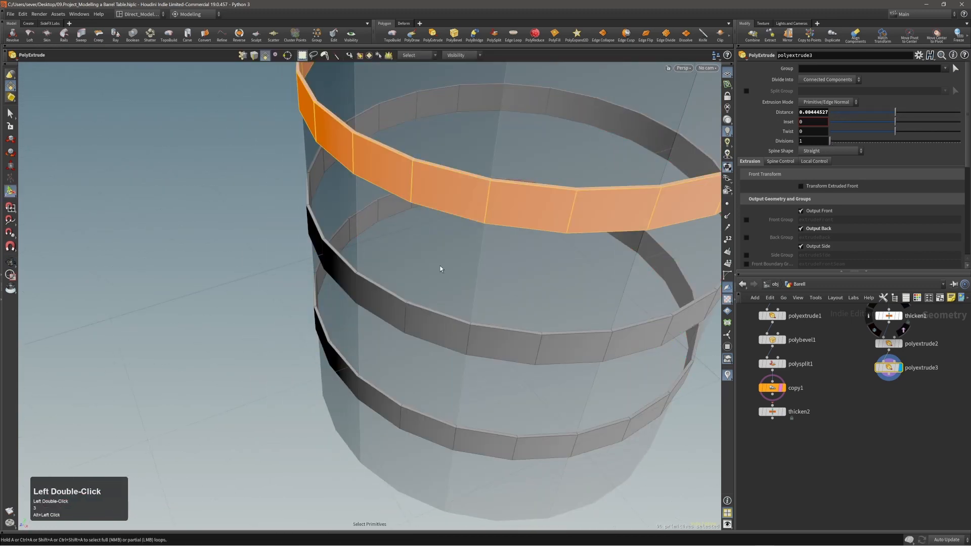
{"action": "key", "text": "n"}
{"action": "right_click_drag", "start_coordinate": [440, 269], "coordinate": [435, 258], "text": "alt"}
{"action": "left_click_drag", "start_coordinate": [435, 258], "coordinate": [467, 226], "text": "alt"}
{"action": "right_click_drag", "start_coordinate": [467, 226], "coordinate": [440, 252], "text": "alt"}
{"action": "middle_click_drag", "start_coordinate": [440, 252], "coordinate": [430, 256], "text": "alt"}
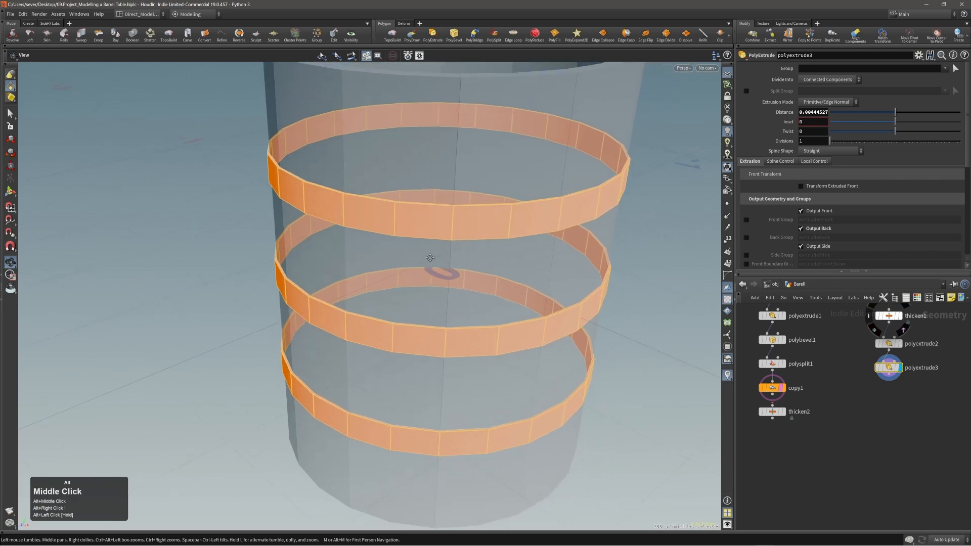
Step: Add a PolyBevel to the rings and clear its Group so every edge bevels
{"action": "key", "text": "c"}
{"action": "left_click", "coordinate": [448, 256]}
{"action": "left_click", "coordinate": [447, 251]}
{"action": "right_click_drag", "start_coordinate": [448, 251], "coordinate": [498, 219], "text": "alt"}
{"action": "left_click_drag", "start_coordinate": [499, 219], "coordinate": [456, 245], "text": "alt"}
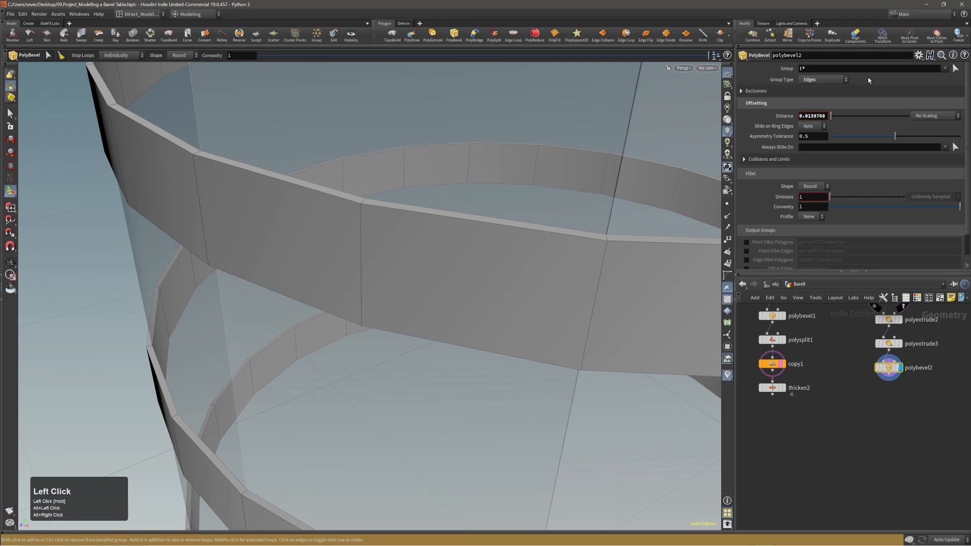
{"action": "double_click", "coordinate": [824, 69]}
{"action": "key", "text": "BackSpace"}
{"action": "left_click", "coordinate": [837, 97]}
{"action": "right_click_drag", "start_coordinate": [447, 178], "coordinate": [457, 173], "text": "alt"}
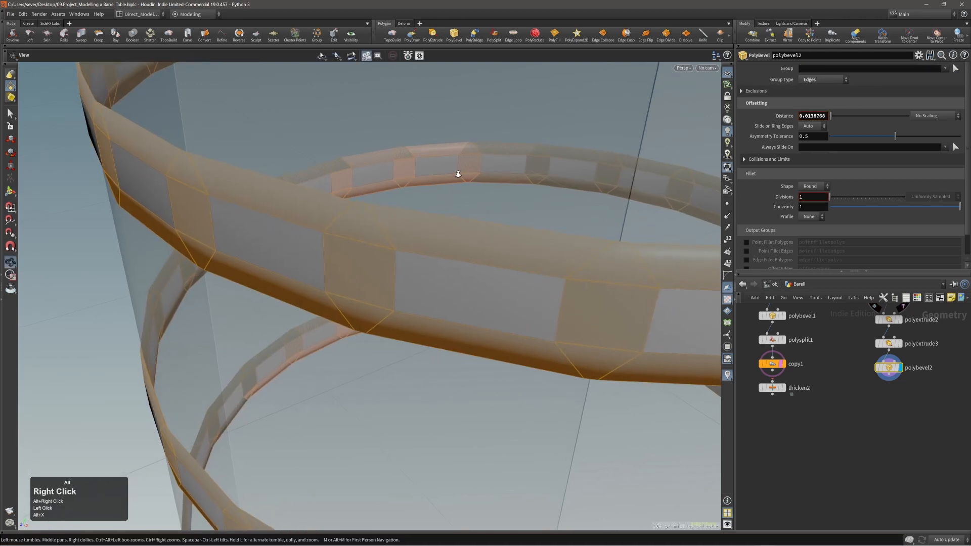
{"action": "left_click_drag", "start_coordinate": [457, 174], "coordinate": [443, 212], "text": "alt"}
Step: Shrink the bevel distance, choose the Crease shape, and turn on Ignore Flat Edges
{"action": "left_click_drag", "start_coordinate": [424, 254], "coordinate": [408, 255]}
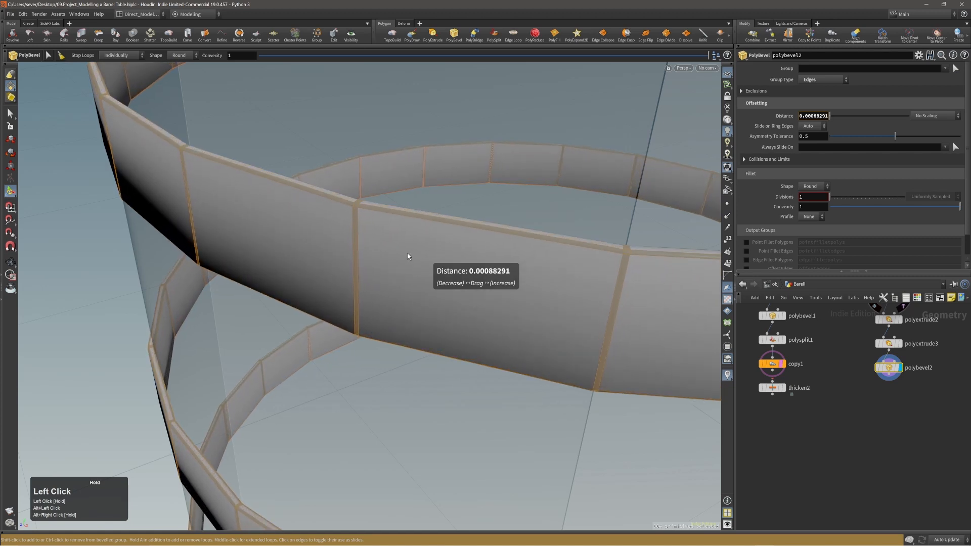
{"action": "scroll", "coordinate": [409, 245], "scroll_direction": "up", "scroll_amount": 1}
{"action": "left_click", "coordinate": [179, 55]}
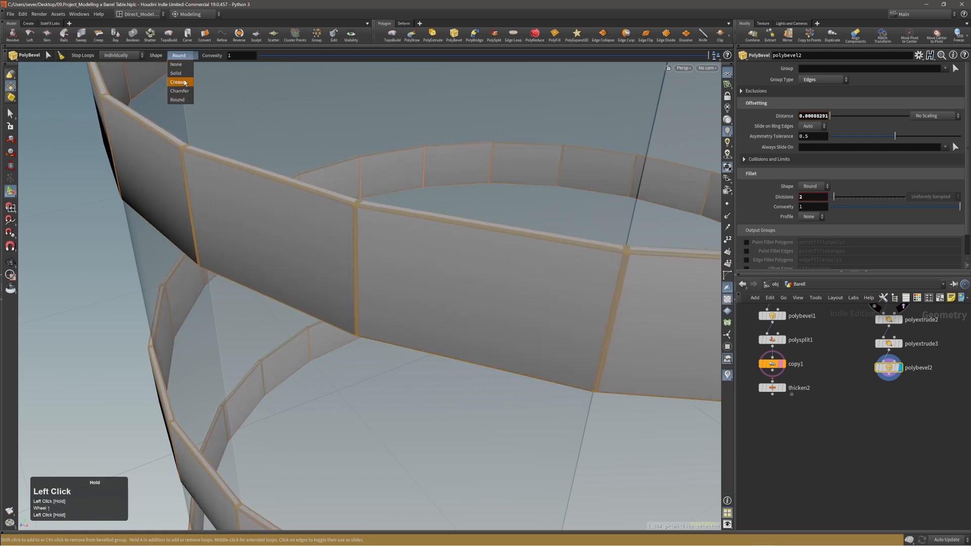
{"action": "left_click", "coordinate": [183, 82]}
{"action": "right_click_drag", "start_coordinate": [354, 191], "coordinate": [583, 197], "text": "alt"}
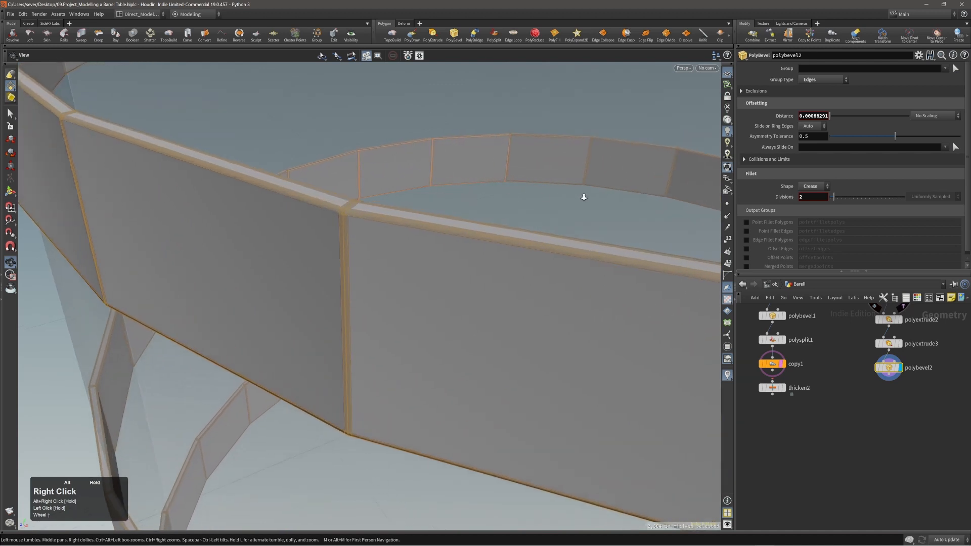
{"action": "left_click_drag", "start_coordinate": [319, 220], "coordinate": [494, 189], "text": "alt"}
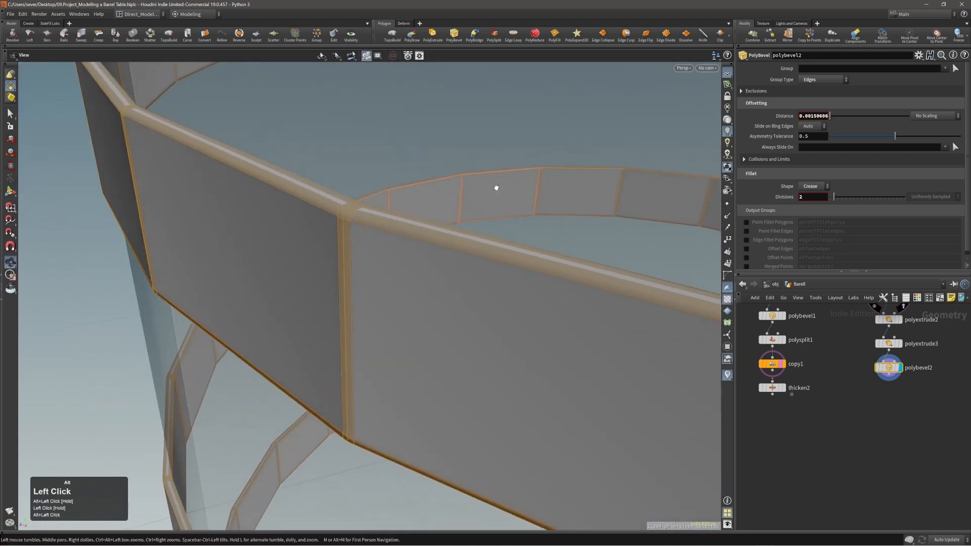
{"action": "left_click", "coordinate": [781, 92]}
{"action": "left_click", "coordinate": [801, 103]}
Step: Set Maximum Normal Angle to 25.2 and zoom in to inspect the bevelled rings
{"action": "left_click_drag", "start_coordinate": [840, 113], "coordinate": [849, 118]}
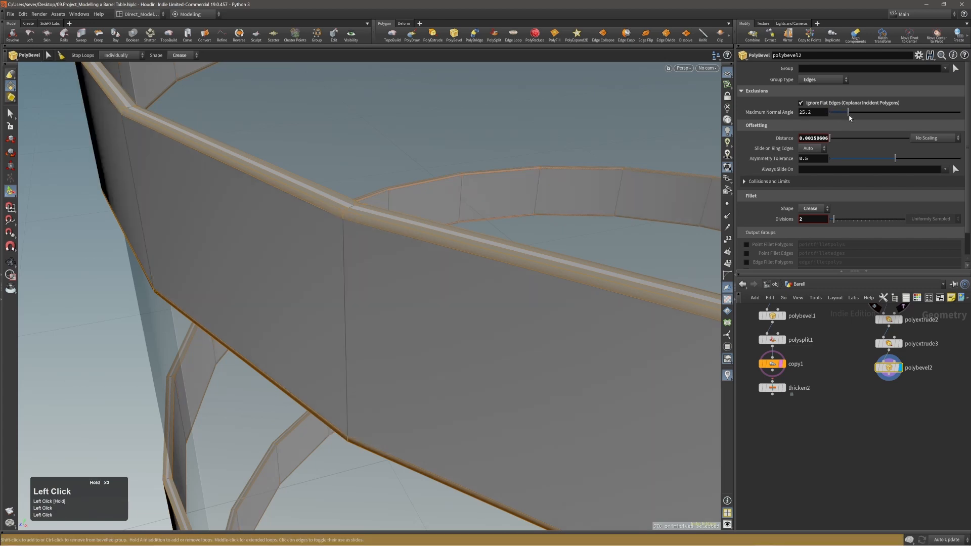
{"action": "right_click_drag", "start_coordinate": [349, 238], "coordinate": [244, 319], "text": "alt"}
{"action": "left_click_drag", "start_coordinate": [245, 319], "coordinate": [386, 275], "text": "alt"}
{"action": "right_click_drag", "start_coordinate": [386, 275], "coordinate": [281, 263], "text": "alt"}
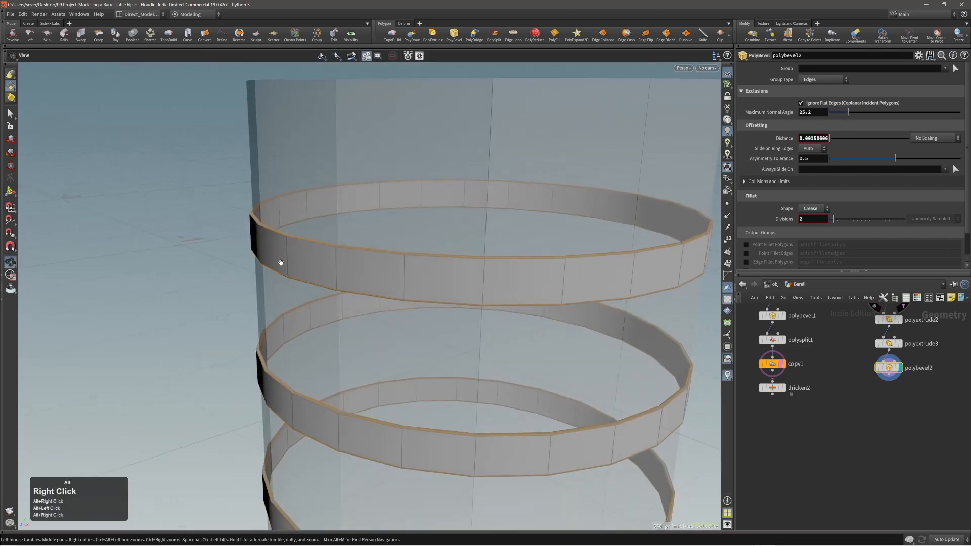
{"action": "left_click_drag", "start_coordinate": [281, 263], "coordinate": [325, 271], "text": "alt"}
{"action": "right_click_drag", "start_coordinate": [325, 271], "coordinate": [316, 336], "text": "alt"}
{"action": "middle_click_drag", "start_coordinate": [317, 336], "coordinate": [411, 314], "text": "alt"}
{"action": "left_click_drag", "start_coordinate": [412, 314], "coordinate": [315, 321], "text": "alt"}
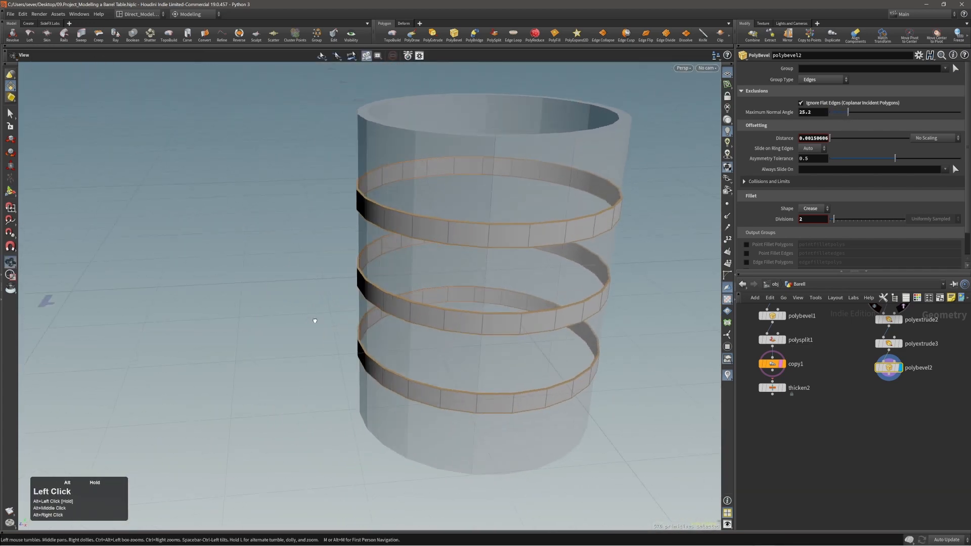
{"action": "middle_click_drag", "start_coordinate": [314, 321], "coordinate": [266, 298], "text": "alt"}
{"action": "left_click_drag", "start_coordinate": [266, 298], "coordinate": [318, 293], "text": "alt"}
{"action": "right_click_drag", "start_coordinate": [318, 292], "coordinate": [656, 224], "text": "alt"}
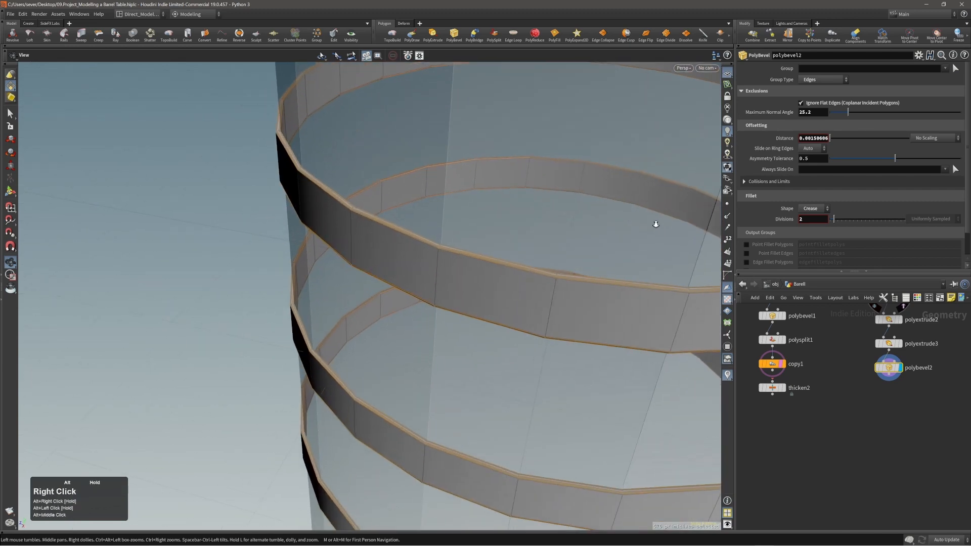
{"action": "left_click_drag", "start_coordinate": [655, 224], "coordinate": [369, 250], "text": "alt"}
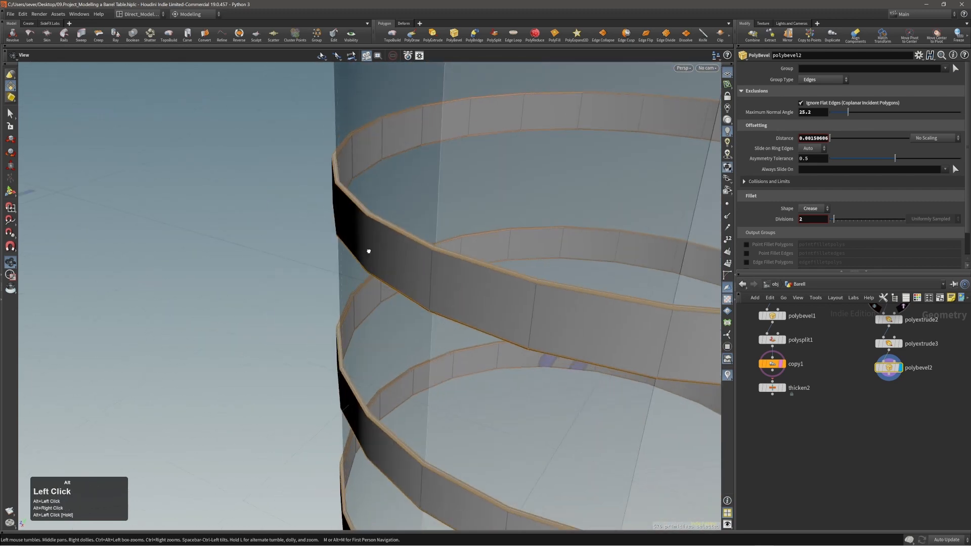
Step: Check the barrel from side and top views, then drag the reference picture over the viewport
{"action": "right_click_drag", "start_coordinate": [369, 251], "coordinate": [298, 271], "text": "alt"}
{"action": "left_click_drag", "start_coordinate": [298, 271], "coordinate": [427, 258], "text": "alt"}
{"action": "middle_click_drag", "start_coordinate": [426, 258], "coordinate": [436, 263], "text": "alt"}
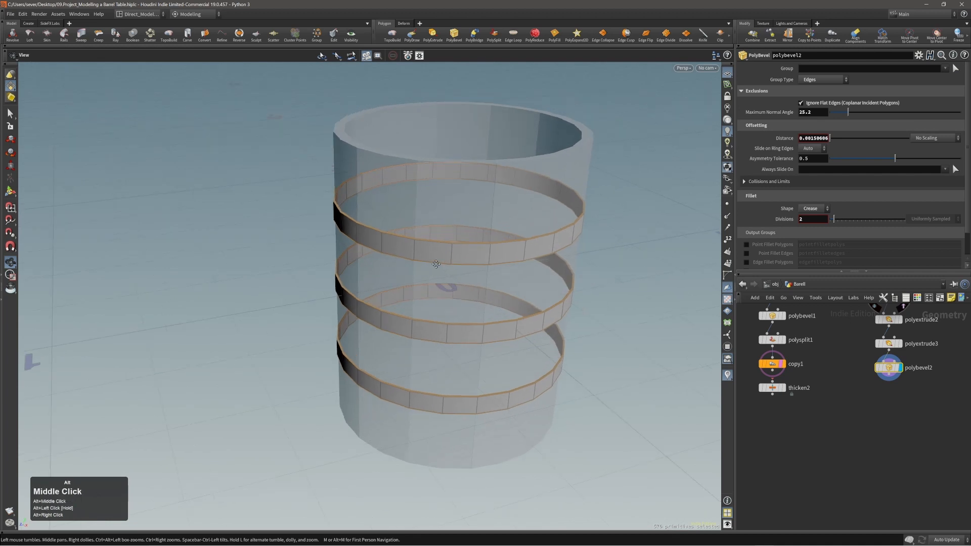
{"action": "left_click_drag", "start_coordinate": [436, 263], "coordinate": [390, 286], "text": "alt"}
{"action": "middle_click_drag", "start_coordinate": [390, 286], "coordinate": [394, 271], "text": "alt"}
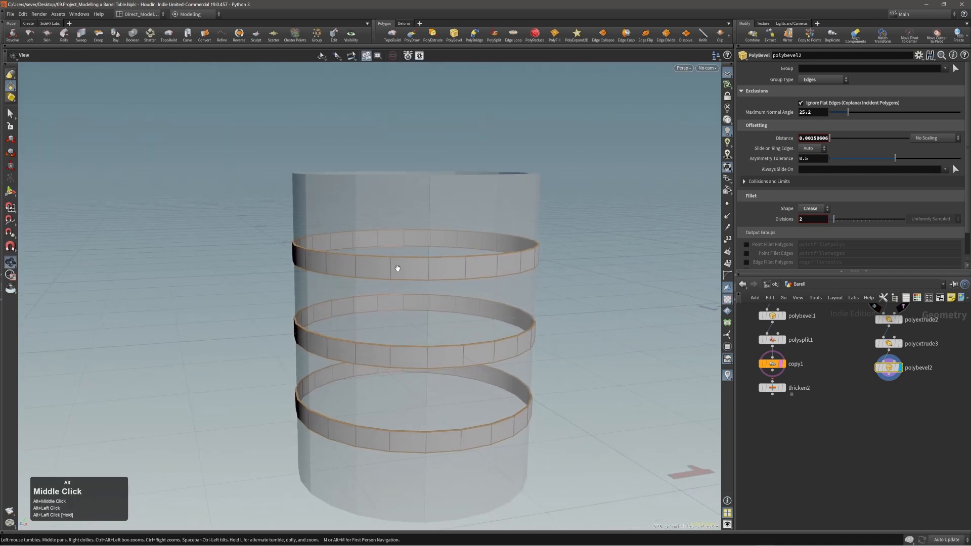
{"action": "mouse_move", "coordinate": [396, 268]}
{"action": "left_mouse_down", "text": "alt"}
{"action": "mouse_move", "coordinate": [328, 293]}
{"action": "mouse_move", "coordinate": [471, 348]}
{"action": "mouse_move", "coordinate": [416, 303]}
{"action": "mouse_move", "coordinate": [401, 275]}
{"action": "left_mouse_up", "text": "alt"}
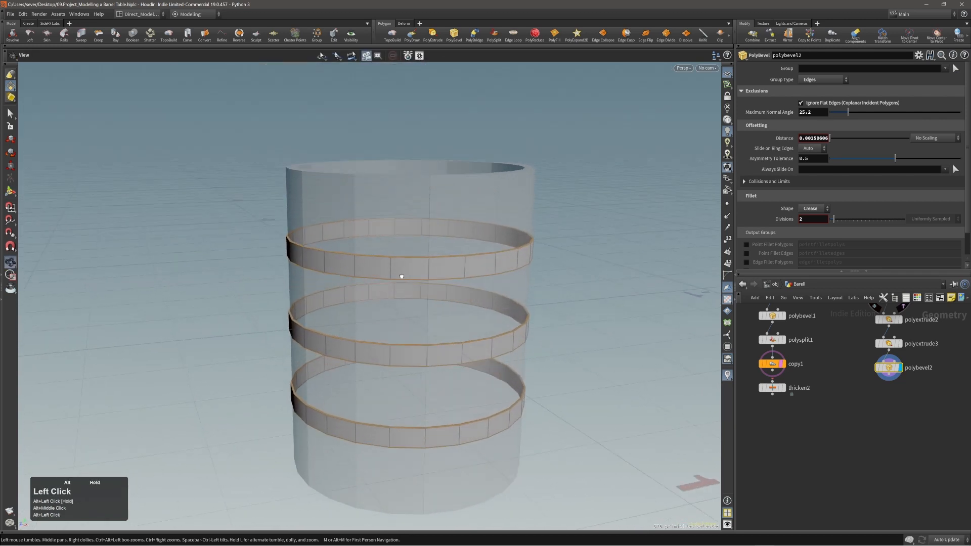
{"action": "right_click_drag", "start_coordinate": [401, 275], "coordinate": [381, 269], "text": "alt"}
{"action": "middle_click_drag", "start_coordinate": [381, 269], "coordinate": [404, 275], "text": "alt"}
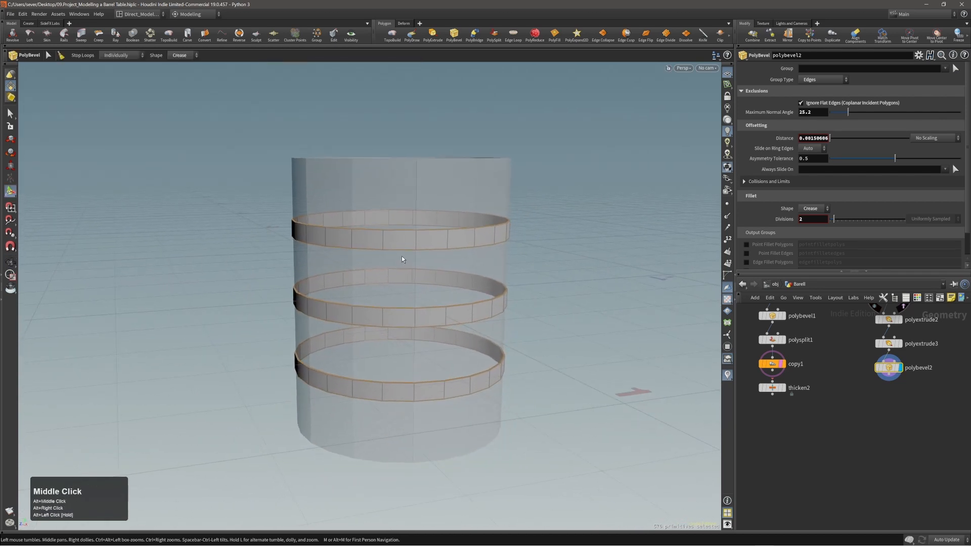
{"action": "mouse_move", "coordinate": [419, 262]}
{"action": "left_mouse_down", "text": "alt"}
{"action": "mouse_move", "coordinate": [425, 268]}
{"action": "mouse_move", "coordinate": [390, 259]}
{"action": "mouse_move", "coordinate": [409, 259]}
{"action": "left_mouse_up", "text": "alt"}
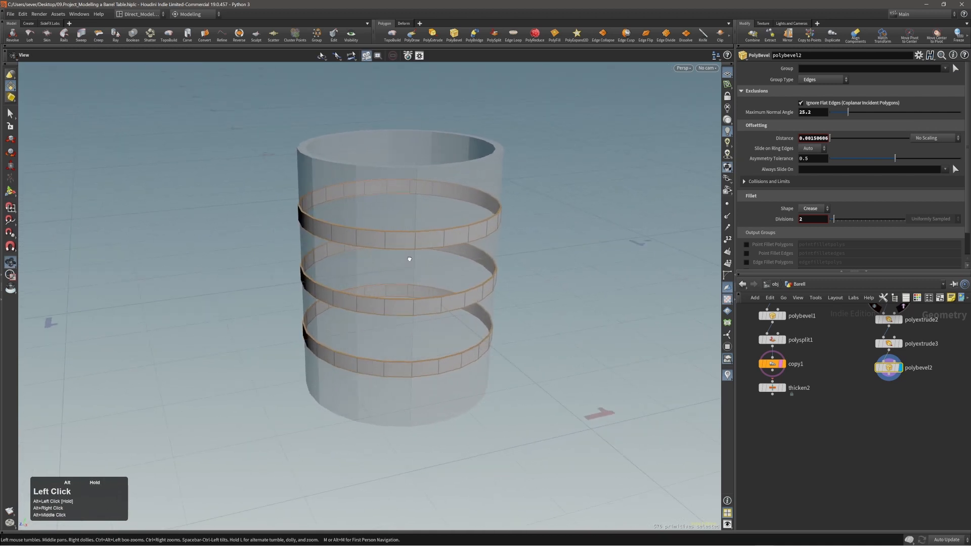
{"action": "key", "text": "Return"}
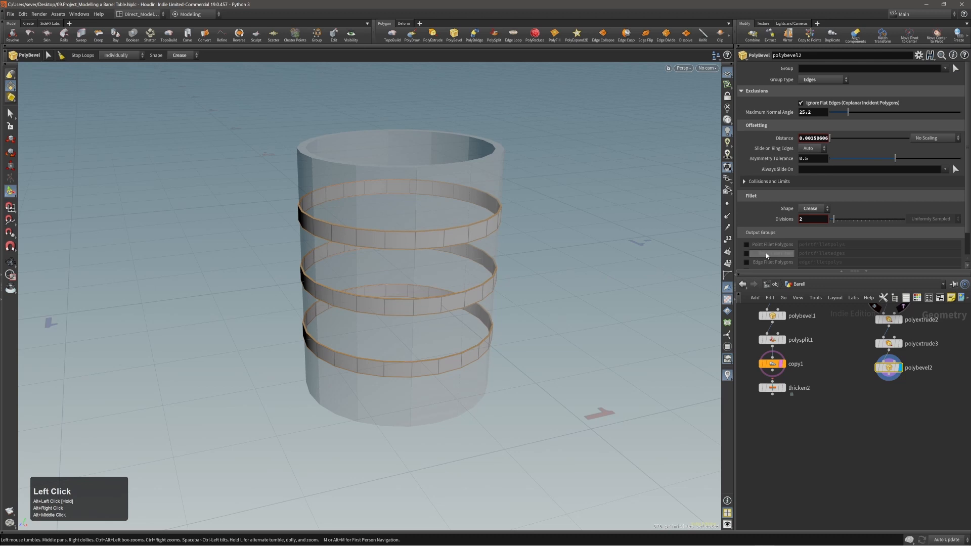
{"action": "right_click_drag", "start_coordinate": [503, 223], "coordinate": [497, 218], "text": "alt"}
{"action": "right_click_drag", "start_coordinate": [970, 314], "coordinate": [565, 280]}
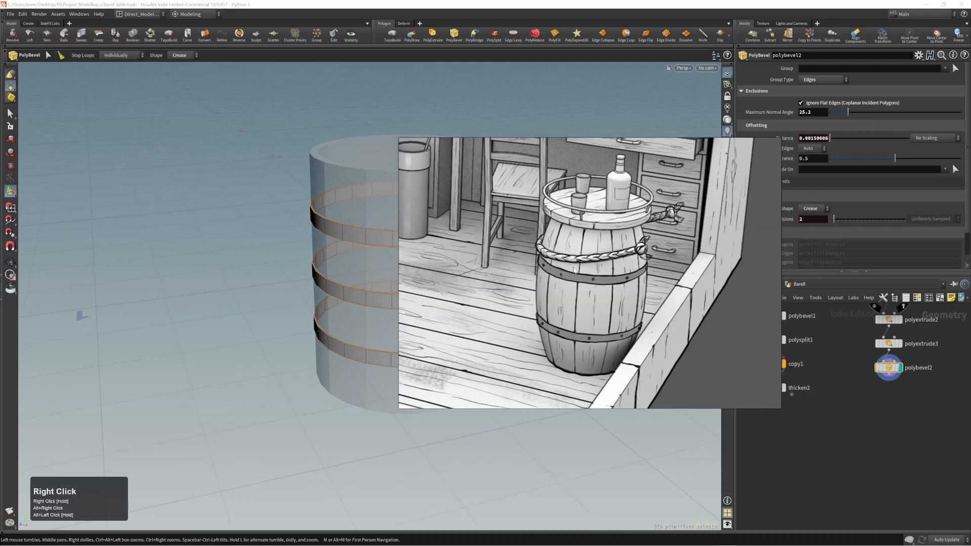
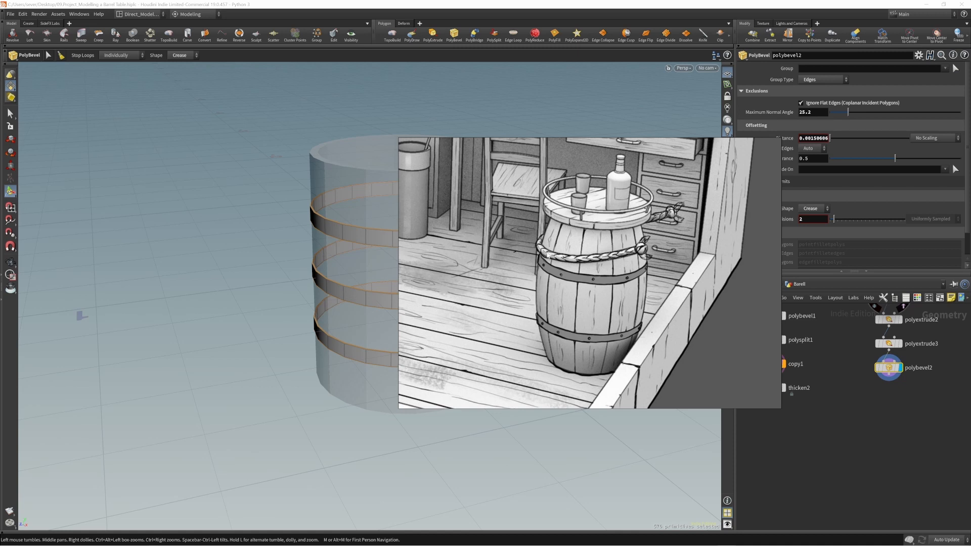
Step: Move the reference image off the viewport and reframe the cylinder
{"action": "right_click_drag", "start_coordinate": [550, 287], "coordinate": [970, 294]}
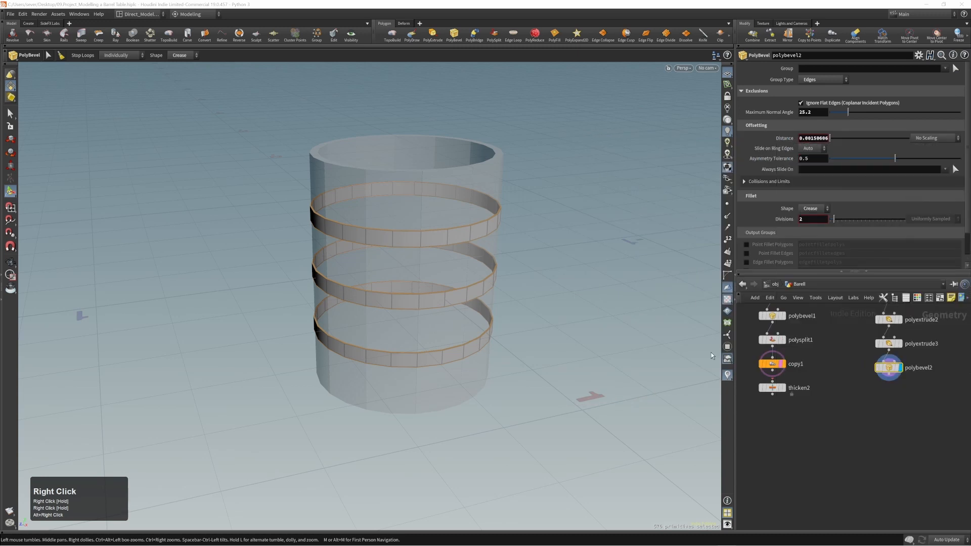
{"action": "left_click", "coordinate": [544, 344]}
{"action": "right_click_drag", "start_coordinate": [382, 260], "coordinate": [349, 258], "text": "alt"}
{"action": "left_click_drag", "start_coordinate": [349, 258], "coordinate": [412, 262], "text": "alt"}
{"action": "middle_click_drag", "start_coordinate": [411, 263], "coordinate": [481, 250], "text": "alt"}
{"action": "right_click_drag", "start_coordinate": [481, 249], "coordinate": [447, 249], "text": "alt"}
Step: Move polybevel2 lower in the network and select it together with thicken2
{"action": "middle_click_drag", "start_coordinate": [448, 248], "coordinate": [435, 273], "text": "alt"}
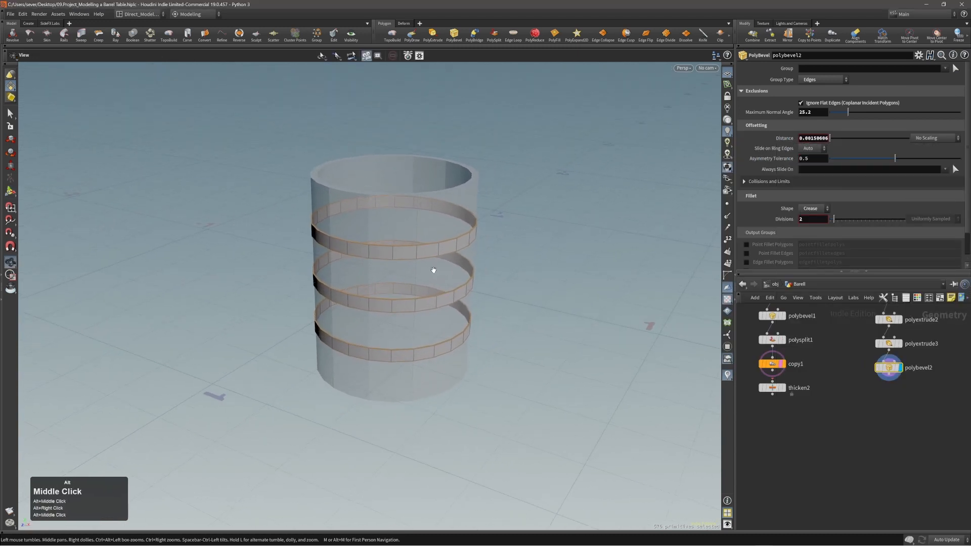
{"action": "left_click_drag", "start_coordinate": [433, 270], "coordinate": [418, 266], "text": "alt"}
{"action": "right_click_drag", "start_coordinate": [418, 266], "coordinate": [427, 262], "text": "alt"}
{"action": "middle_click_drag", "start_coordinate": [427, 262], "coordinate": [388, 268], "text": "alt"}
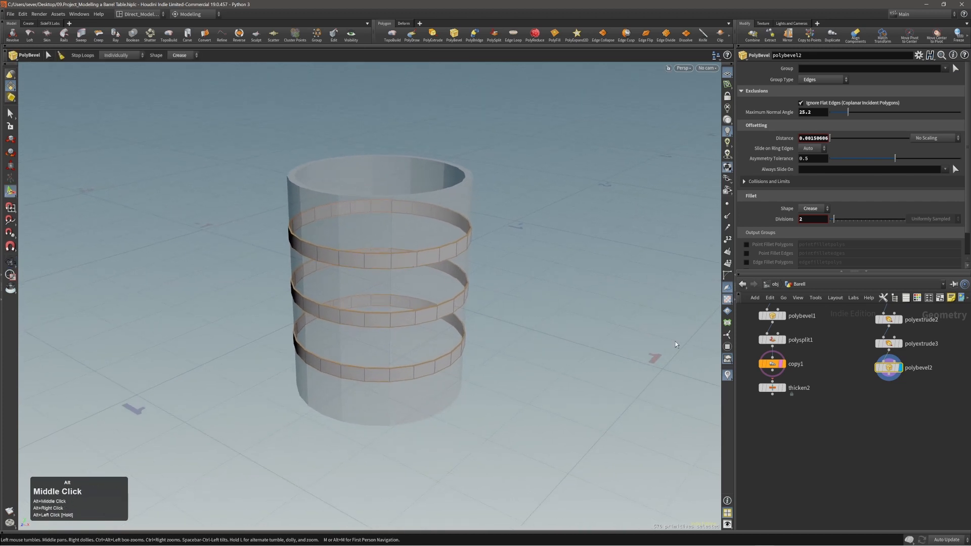
{"action": "left_click_drag", "start_coordinate": [904, 370], "coordinate": [904, 384]}
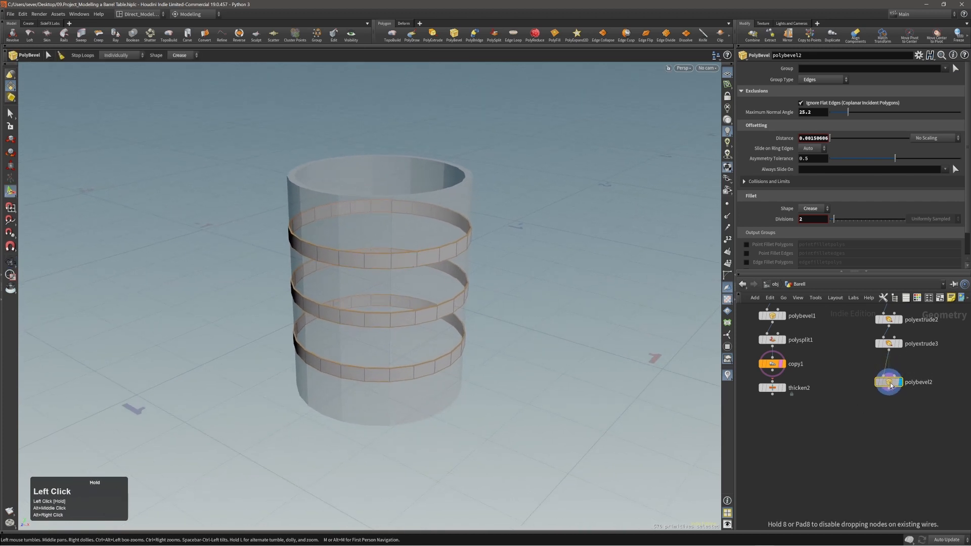
{"action": "left_click_drag", "start_coordinate": [818, 395], "coordinate": [826, 437]}
Step: Place merge1 below the nodes, delete thicken2, and wire copy1 into merge1
{"action": "left_click", "coordinate": [827, 446]}
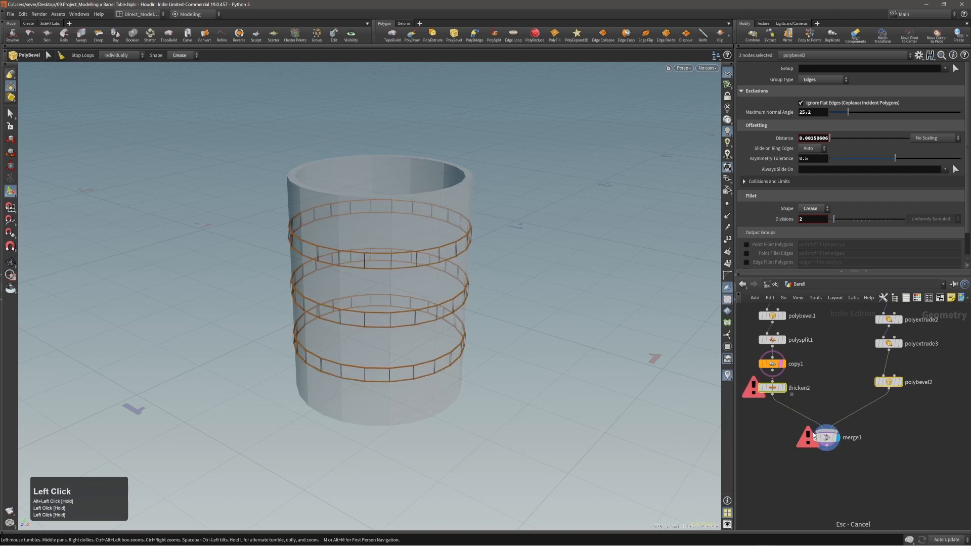
{"action": "left_click", "coordinate": [774, 389]}
{"action": "key", "text": "alt+x"}
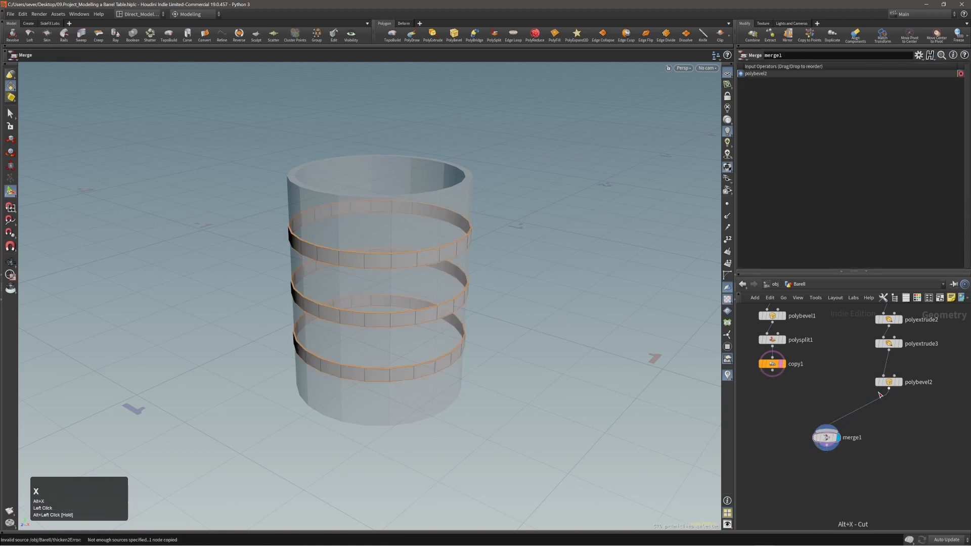
{"action": "left_click_drag", "start_coordinate": [773, 377], "coordinate": [827, 452]}
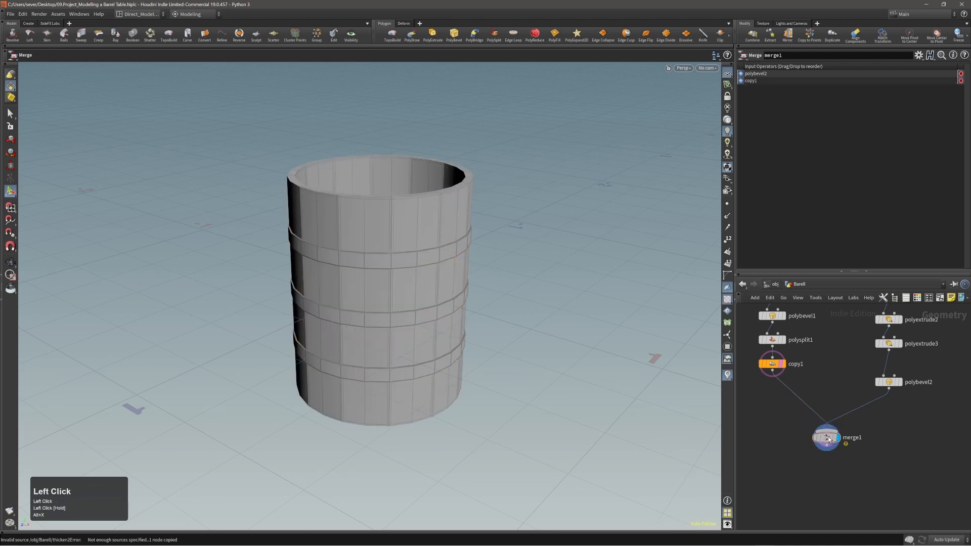
Step: Swap merge1's input order and tidy the network layout
{"action": "key", "text": "shift+r"}
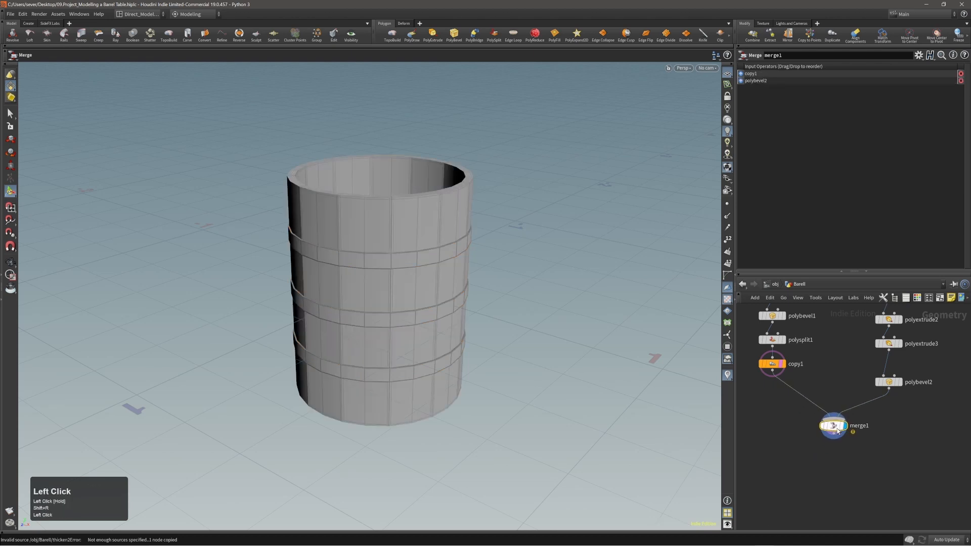
{"action": "key", "text": "l"}
{"action": "mouse_move", "coordinate": [894, 440]}
{"action": "right_mouse_down", "text": "alt"}
{"action": "mouse_move", "coordinate": [868, 443]}
{"action": "mouse_move", "coordinate": [912, 435]}
{"action": "right_mouse_up", "text": "alt"}
{"action": "middle_click_drag", "start_coordinate": [891, 435], "coordinate": [906, 418], "text": "alt"}
{"action": "right_click_drag", "start_coordinate": [906, 417], "coordinate": [925, 418], "text": "alt"}
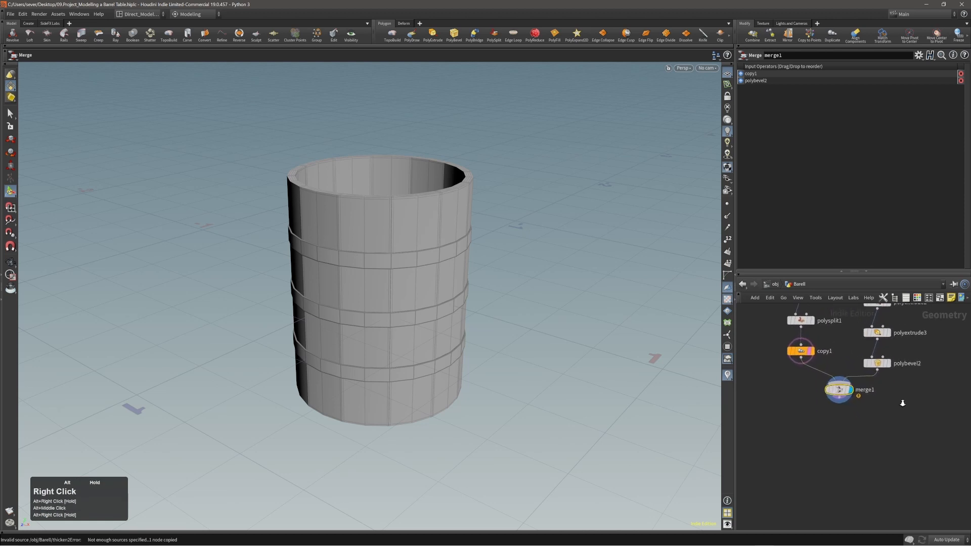
{"action": "middle_click_drag", "start_coordinate": [910, 419], "coordinate": [899, 408], "text": "alt"}
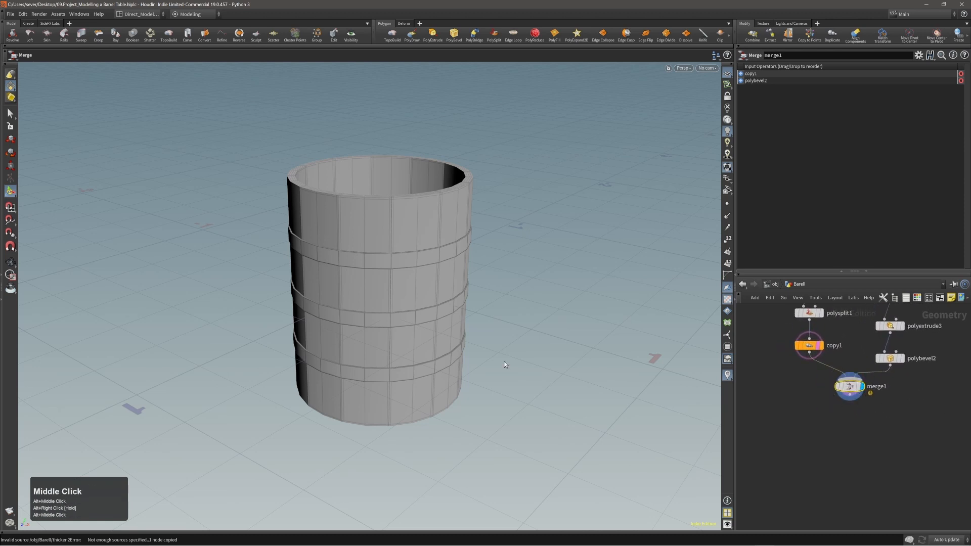
Step: Orbit and zoom around the merged barrel to inspect it
{"action": "right_click_drag", "start_coordinate": [504, 362], "coordinate": [390, 304], "text": "alt"}
{"action": "left_click_drag", "start_coordinate": [390, 304], "coordinate": [407, 292], "text": "alt"}
{"action": "middle_click_drag", "start_coordinate": [408, 293], "coordinate": [464, 308], "text": "alt"}
{"action": "left_click_drag", "start_coordinate": [463, 307], "coordinate": [441, 305], "text": "alt"}
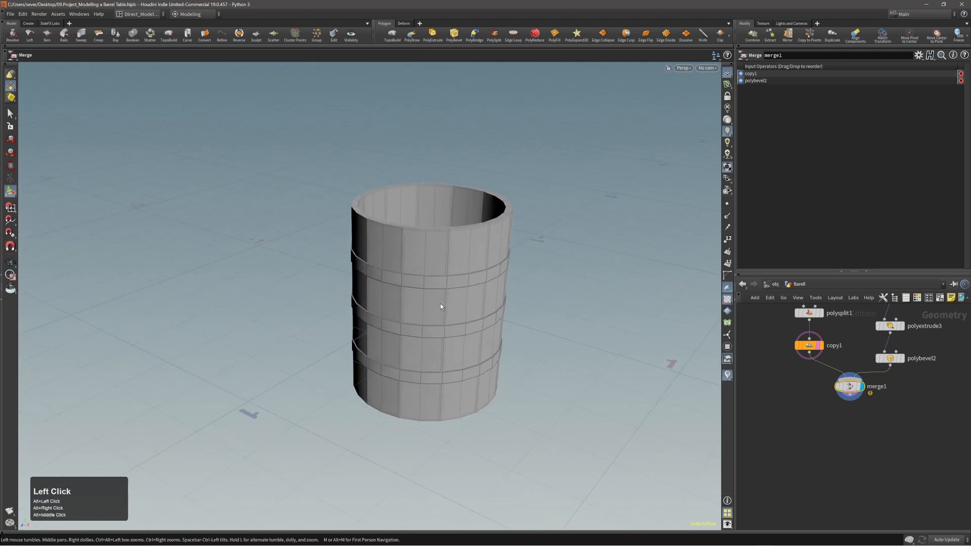
{"action": "right_click_drag", "start_coordinate": [433, 295], "coordinate": [444, 280], "text": "alt"}
{"action": "mouse_move", "coordinate": [444, 279]}
{"action": "left_mouse_down", "text": "alt"}
{"action": "mouse_move", "coordinate": [494, 284]}
{"action": "mouse_move", "coordinate": [465, 274]}
{"action": "mouse_move", "coordinate": [428, 285]}
{"action": "mouse_move", "coordinate": [440, 277]}
{"action": "mouse_move", "coordinate": [445, 332]}
{"action": "mouse_move", "coordinate": [340, 306]}
{"action": "mouse_move", "coordinate": [412, 271]}
{"action": "mouse_move", "coordinate": [450, 296]}
{"action": "left_mouse_up", "text": "alt"}
Step: Select the whole barrel and add a Subdivide node after merge1
{"action": "key", "text": "n"}
{"action": "key", "text": "c"}
{"action": "left_click", "coordinate": [427, 278]}
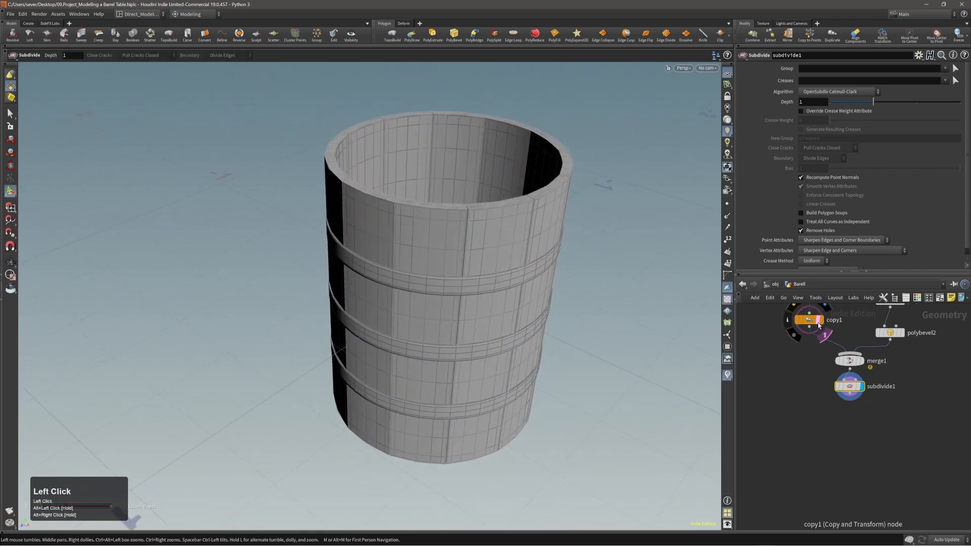
{"action": "left_click", "coordinate": [822, 331]}
Step: Inspect the stave seams at the rim of the subdivided barrel
{"action": "left_click_drag", "start_coordinate": [443, 341], "coordinate": [475, 382], "text": "alt"}
{"action": "right_click_drag", "start_coordinate": [401, 267], "coordinate": [445, 217], "text": "alt"}
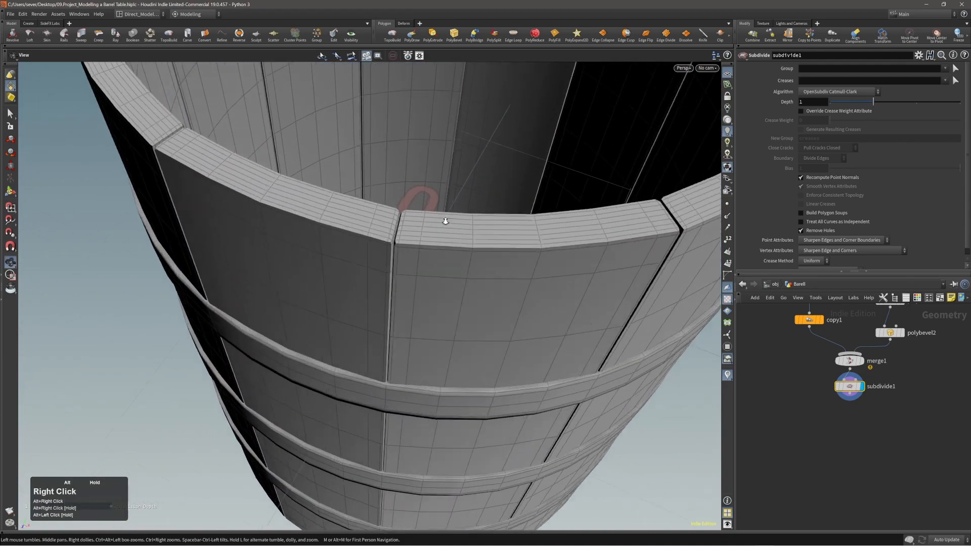
{"action": "left_click_drag", "start_coordinate": [444, 216], "coordinate": [409, 204], "text": "alt"}
{"action": "right_click_drag", "start_coordinate": [408, 205], "coordinate": [373, 268], "text": "alt"}
{"action": "left_click_drag", "start_coordinate": [386, 257], "coordinate": [409, 257], "text": "alt"}
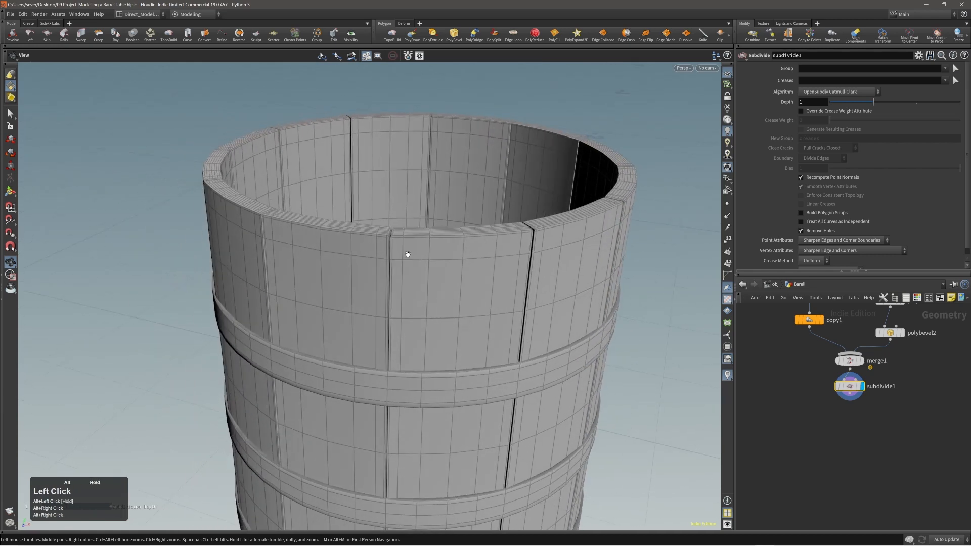
{"action": "right_click_drag", "start_coordinate": [405, 251], "coordinate": [332, 269], "text": "alt"}
{"action": "left_click_drag", "start_coordinate": [402, 249], "coordinate": [475, 237], "text": "alt"}
{"action": "right_click_drag", "start_coordinate": [475, 217], "coordinate": [521, 202], "text": "alt"}
{"action": "left_click_drag", "start_coordinate": [506, 207], "coordinate": [442, 224], "text": "alt"}
Step: Pull back to a level side view of the whole subdivided barrel
{"action": "right_click_drag", "start_coordinate": [442, 225], "coordinate": [418, 273], "text": "alt"}
{"action": "left_click_drag", "start_coordinate": [418, 273], "coordinate": [423, 239], "text": "alt"}
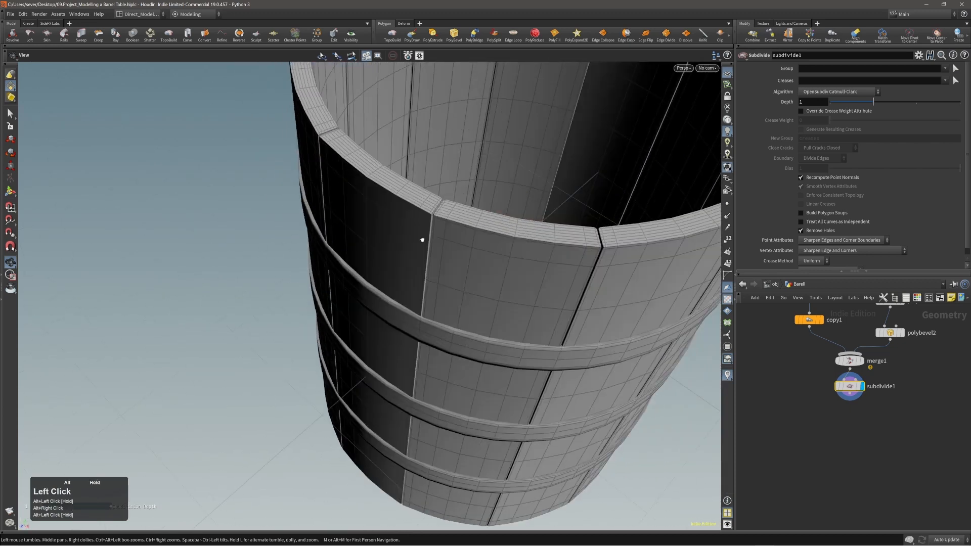
{"action": "right_click_drag", "start_coordinate": [422, 238], "coordinate": [346, 285], "text": "alt"}
{"action": "middle_click_drag", "start_coordinate": [346, 285], "coordinate": [410, 268], "text": "alt"}
{"action": "left_click_drag", "start_coordinate": [410, 268], "coordinate": [439, 293], "text": "alt"}
{"action": "right_click_drag", "start_coordinate": [439, 293], "coordinate": [368, 308], "text": "alt"}
{"action": "left_click_drag", "start_coordinate": [368, 307], "coordinate": [396, 293], "text": "alt"}
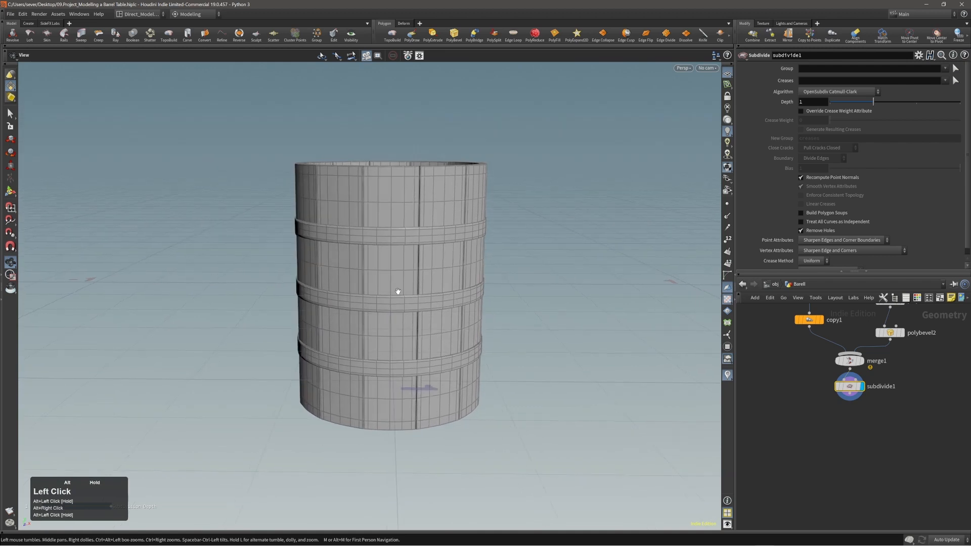
{"action": "right_click_drag", "start_coordinate": [397, 292], "coordinate": [378, 304], "text": "alt"}
{"action": "mouse_move", "coordinate": [378, 303]}
{"action": "middle_mouse_down", "text": "alt"}
{"action": "mouse_move", "coordinate": [388, 304]}
{"action": "mouse_move", "coordinate": [375, 307]}
{"action": "middle_mouse_up", "text": "alt"}
Step: Select all barrel points and apply a Lattice deformer from the Deform quick menu
{"action": "key", "text": "s"}
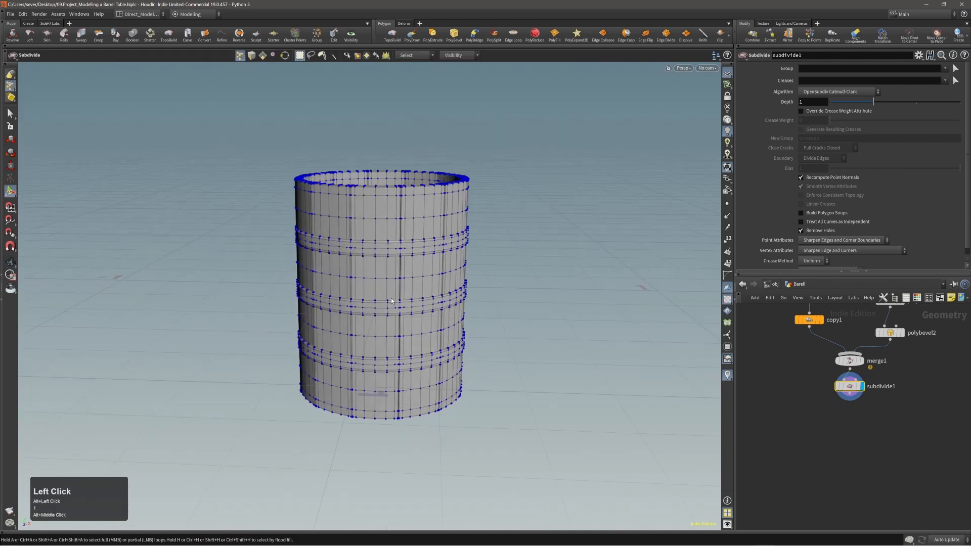
{"action": "key", "text": "n"}
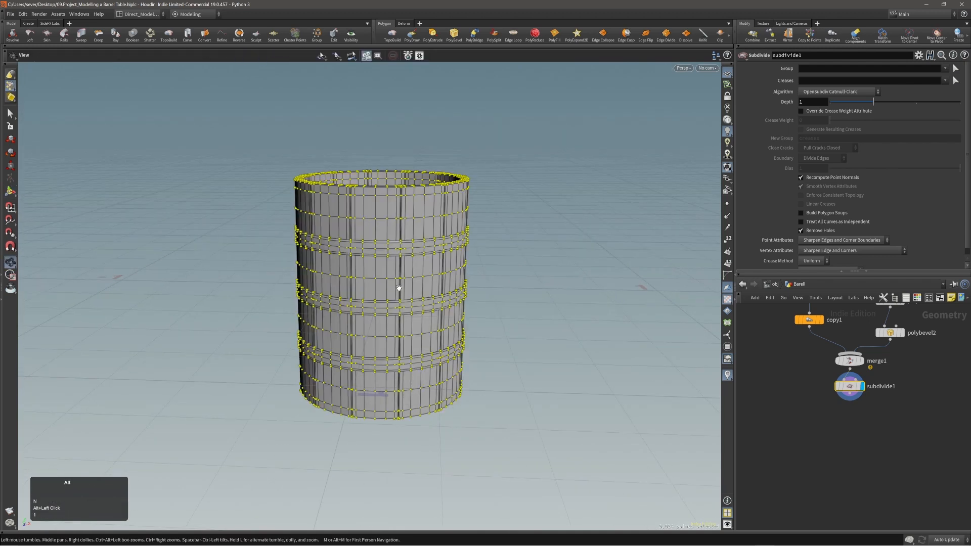
{"action": "right_click_drag", "start_coordinate": [397, 286], "coordinate": [427, 287], "text": "alt"}
{"action": "key", "text": "c"}
{"action": "left_click", "coordinate": [428, 287]}
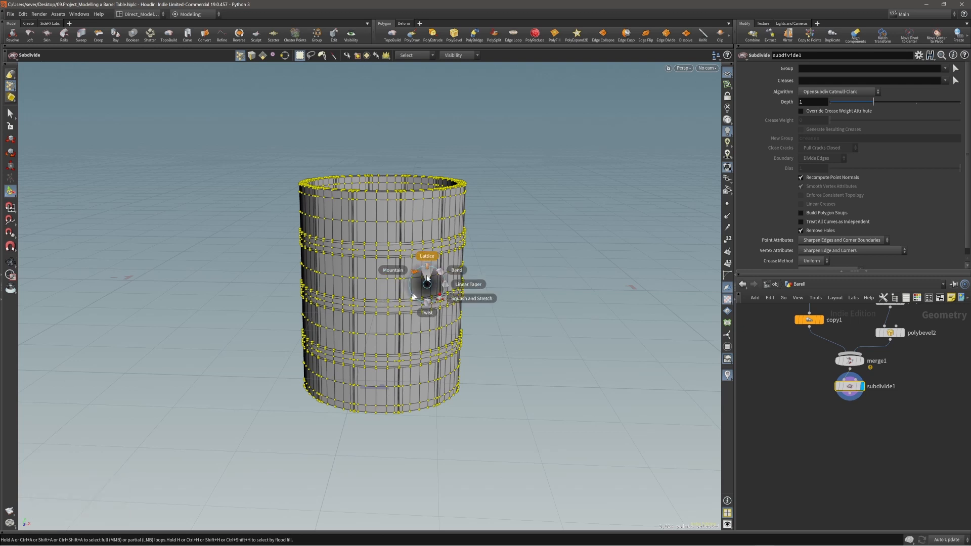
{"action": "left_click", "coordinate": [426, 277]}
{"action": "left_click_drag", "start_coordinate": [390, 338], "coordinate": [382, 326], "text": "alt"}
{"action": "right_click_drag", "start_coordinate": [382, 326], "coordinate": [383, 323], "text": "alt"}
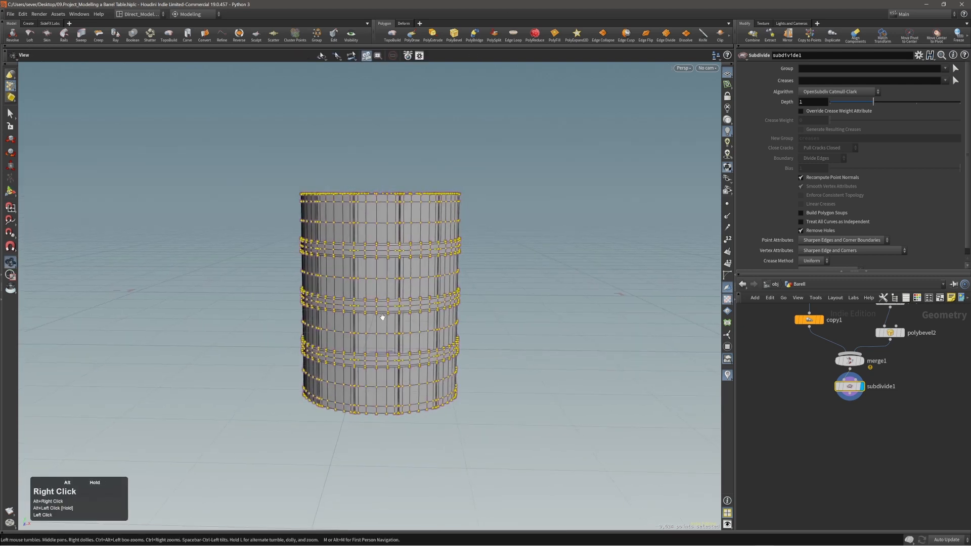
{"action": "middle_click_drag", "start_coordinate": [383, 323], "coordinate": [376, 327], "text": "alt"}
{"action": "left_click_drag", "start_coordinate": [377, 327], "coordinate": [396, 324], "text": "alt"}
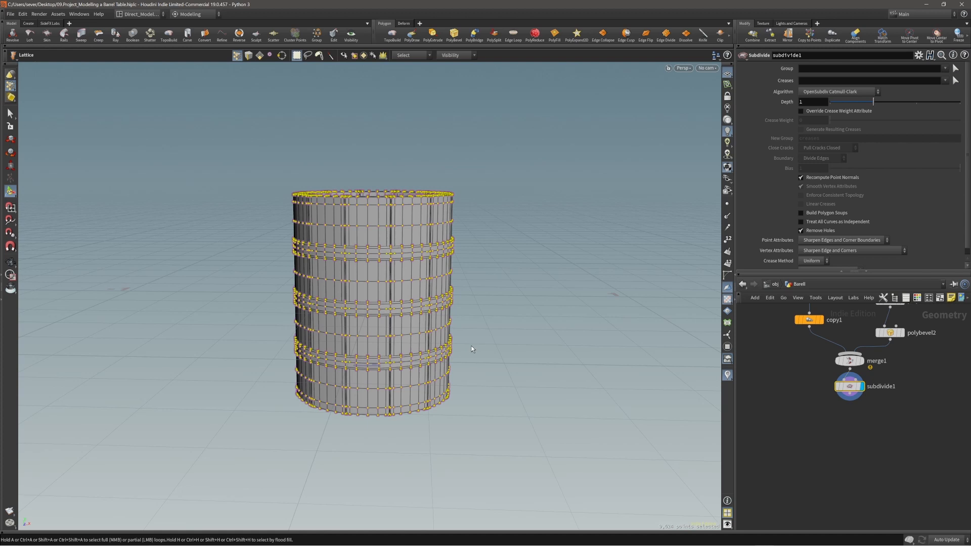
Step: Accept the lattice around the barrel's selected points
{"action": "key", "text": "Return"}
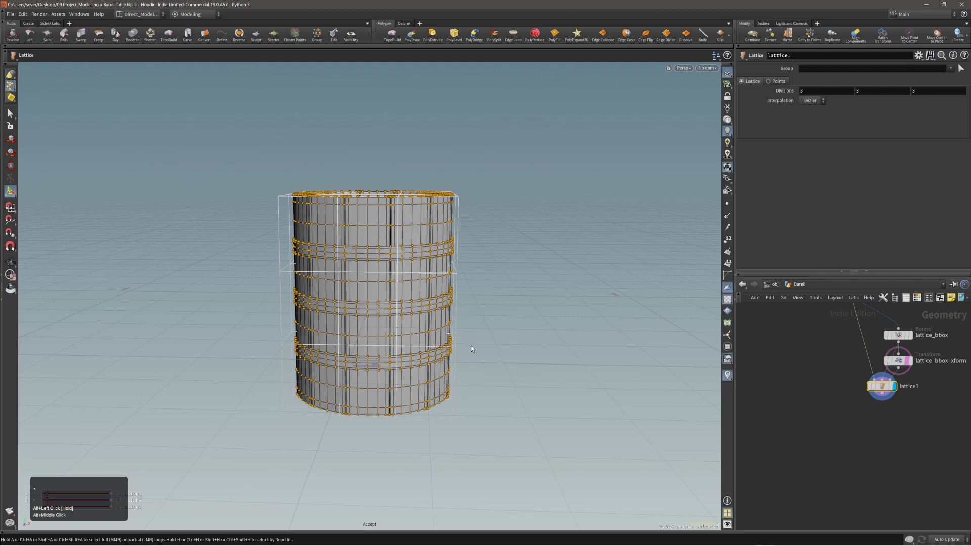
{"action": "left_click_drag", "start_coordinate": [471, 346], "coordinate": [494, 341], "text": "alt"}
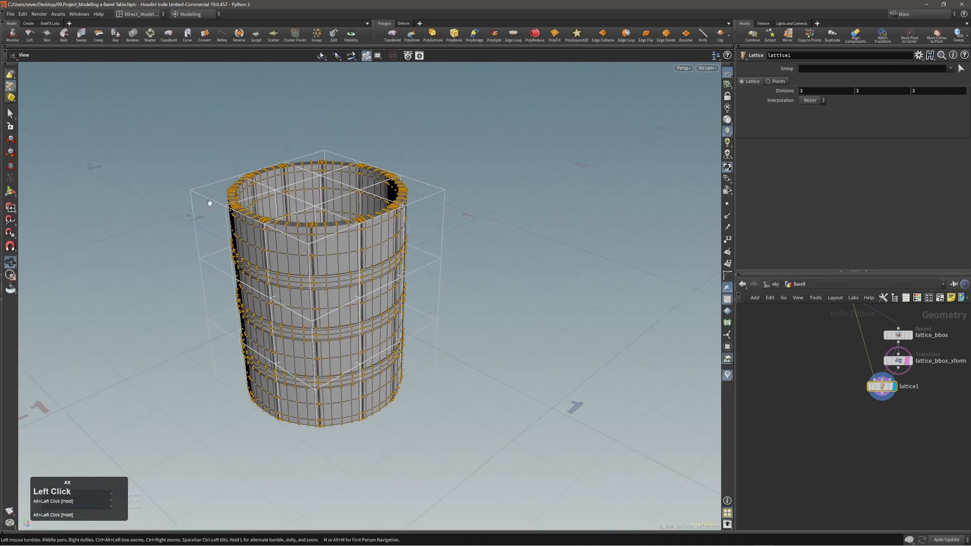
{"action": "right_click_drag", "start_coordinate": [366, 260], "coordinate": [323, 266], "text": "alt"}
{"action": "middle_click_drag", "start_coordinate": [322, 267], "coordinate": [338, 273], "text": "alt"}
{"action": "left_click_drag", "start_coordinate": [299, 252], "coordinate": [346, 286], "text": "alt"}
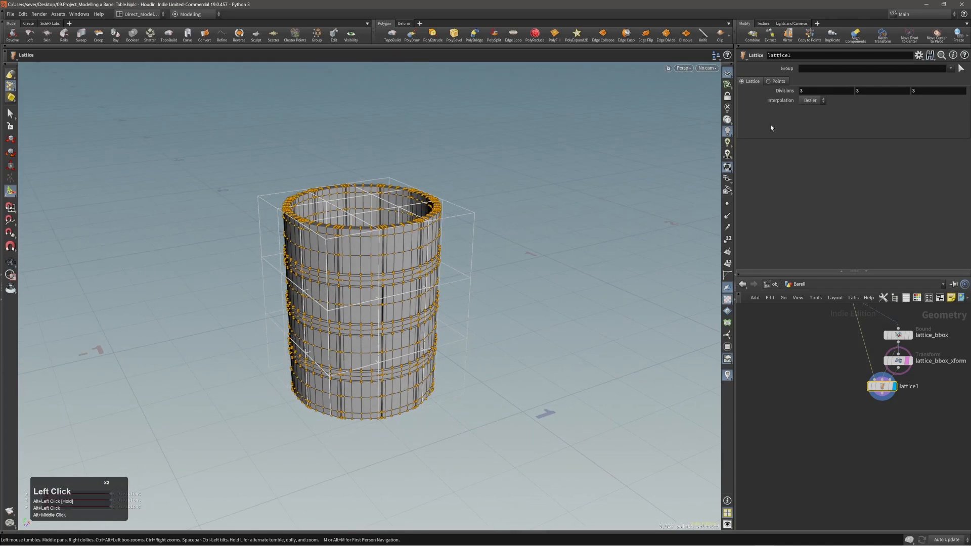
Step: Set the lattice divisions to 1, 2, 1 and clear the point selection
{"action": "scroll", "coordinate": [821, 90], "scroll_direction": "down", "scroll_amount": 1}
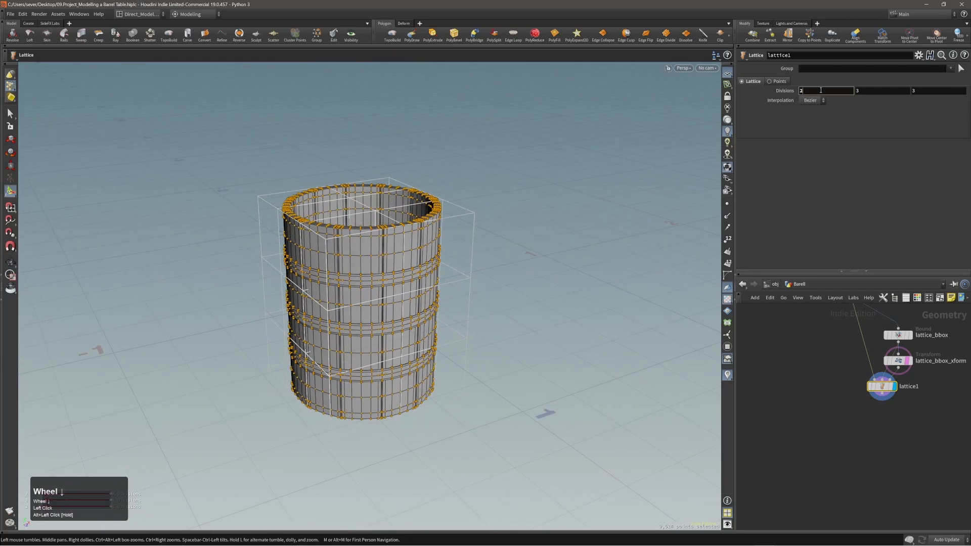
{"action": "scroll", "coordinate": [821, 90], "scroll_direction": "up", "scroll_amount": 1}
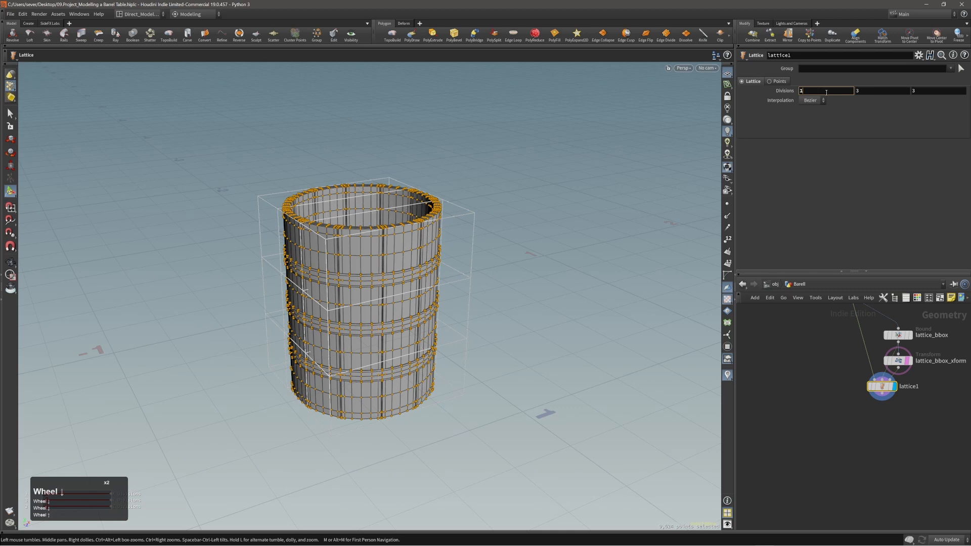
{"action": "scroll", "coordinate": [923, 91], "scroll_direction": "down", "scroll_amount": 2}
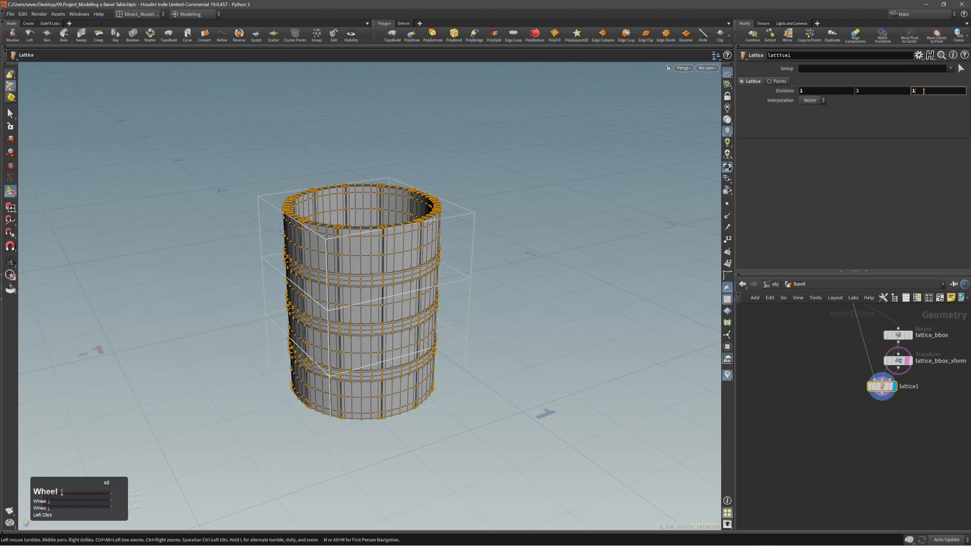
{"action": "left_click", "coordinate": [867, 91]}
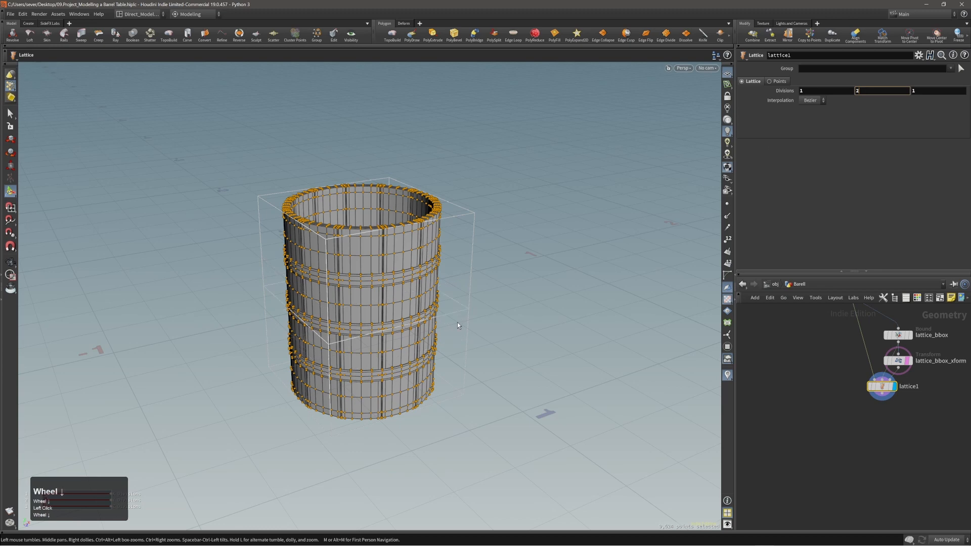
{"action": "left_click_drag", "start_coordinate": [493, 310], "coordinate": [449, 290], "text": "alt"}
{"action": "left_click", "coordinate": [505, 323]}
{"action": "middle_click_drag", "start_coordinate": [450, 292], "coordinate": [449, 256], "text": "alt"}
{"action": "left_click_drag", "start_coordinate": [449, 255], "coordinate": [429, 286], "text": "alt"}
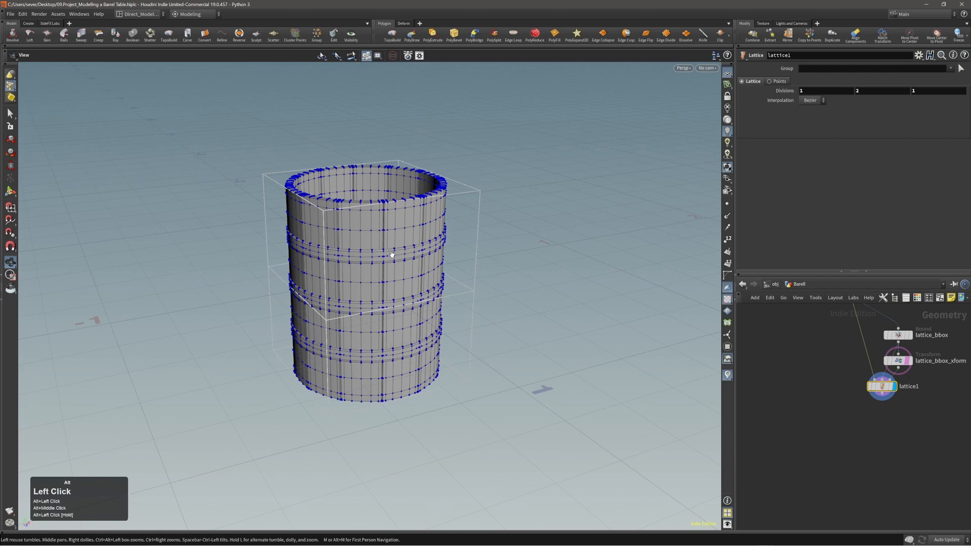
Step: Move lattice1 lower in the network and select the three lattice nodes
{"action": "left_click_drag", "start_coordinate": [392, 255], "coordinate": [385, 249], "text": "alt"}
{"action": "middle_click_drag", "start_coordinate": [389, 275], "coordinate": [373, 251], "text": "alt"}
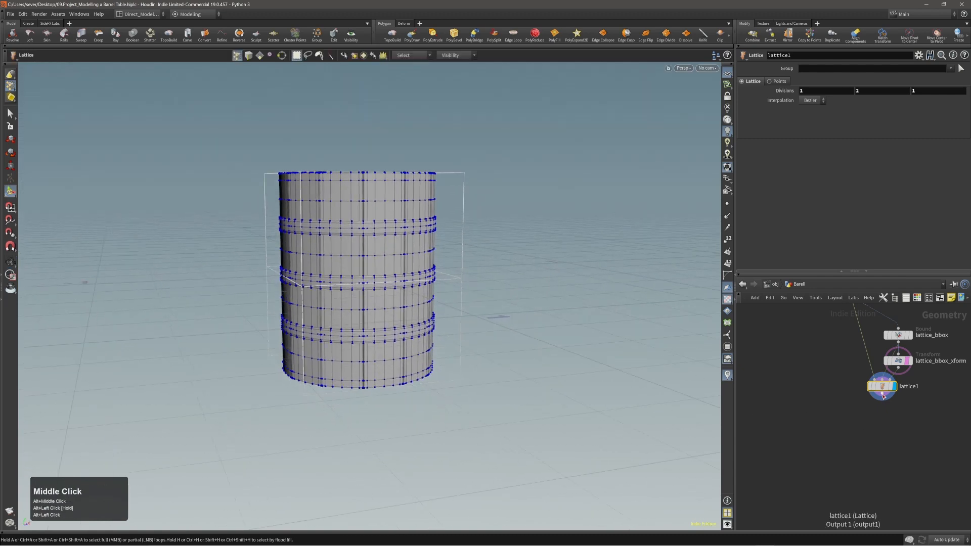
{"action": "left_click_drag", "start_coordinate": [883, 396], "coordinate": [856, 416]}
{"action": "mouse_move", "coordinate": [383, 292]}
{"action": "left_mouse_down", "text": "alt"}
{"action": "mouse_move", "coordinate": [386, 332]}
{"action": "mouse_move", "coordinate": [392, 324]}
{"action": "mouse_move", "coordinate": [354, 359]}
{"action": "mouse_move", "coordinate": [394, 314]}
{"action": "mouse_move", "coordinate": [387, 301]}
{"action": "left_mouse_up", "text": "alt"}
{"action": "middle_click_drag", "start_coordinate": [851, 426], "coordinate": [829, 458]}
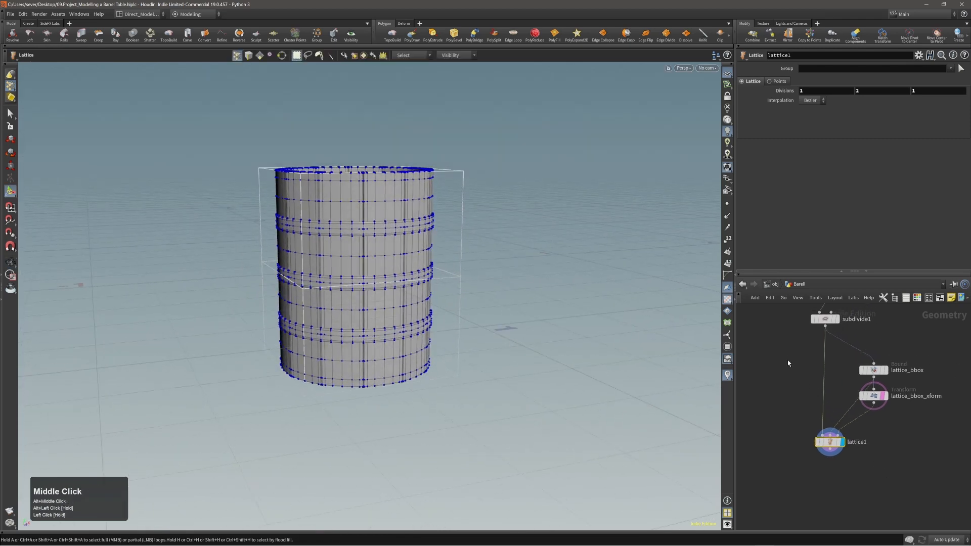
{"action": "left_click_drag", "start_coordinate": [781, 349], "coordinate": [928, 487]}
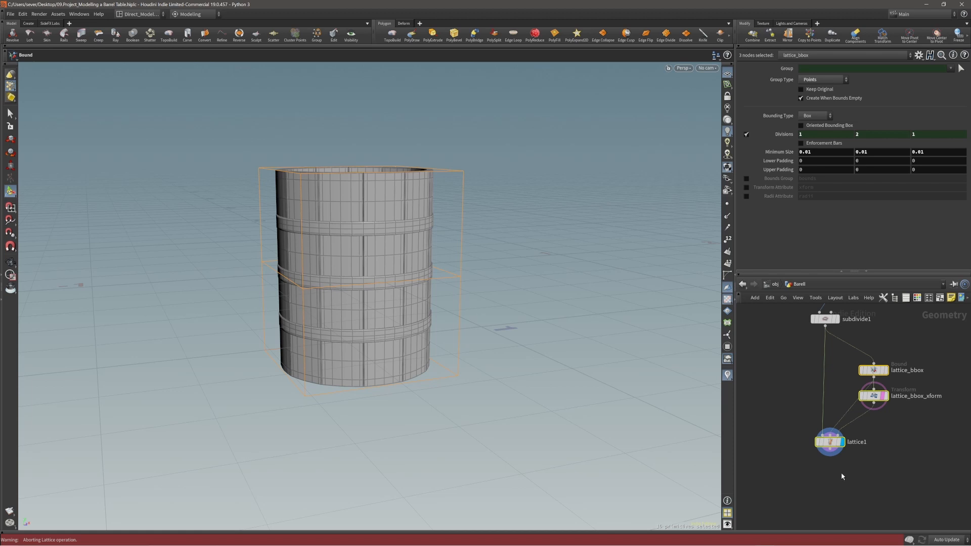
Step: Select the middle band of barrel points, try a vertical squash, then undo it
{"action": "left_click", "coordinate": [501, 403]}
{"action": "left_click_drag", "start_coordinate": [364, 273], "coordinate": [336, 272], "text": "alt"}
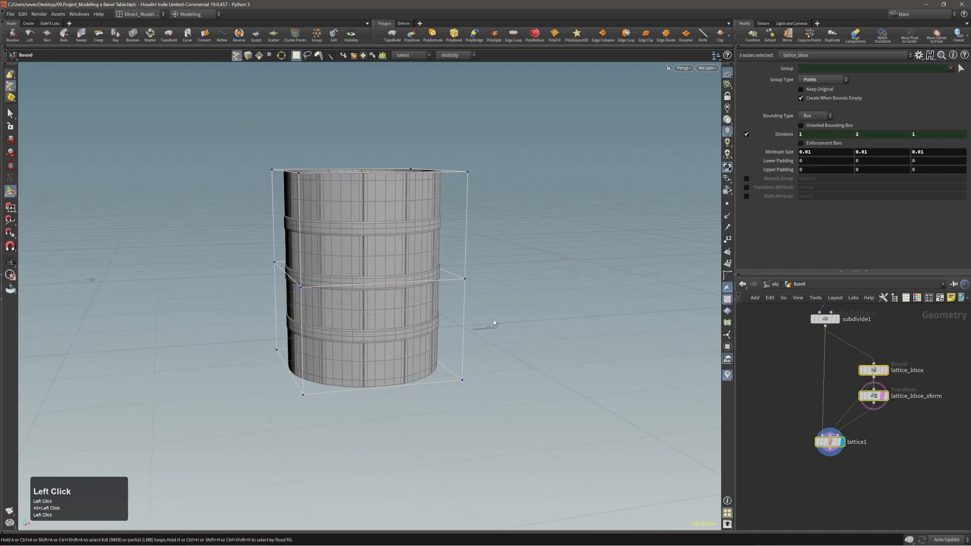
{"action": "left_click", "coordinate": [759, 463]}
{"action": "left_click_drag", "start_coordinate": [419, 299], "coordinate": [383, 282], "text": "alt"}
{"action": "left_click_drag", "start_coordinate": [204, 233], "coordinate": [463, 305]}
{"action": "left_click_drag", "start_coordinate": [429, 328], "coordinate": [398, 308], "text": "alt"}
{"action": "key", "text": "e"}
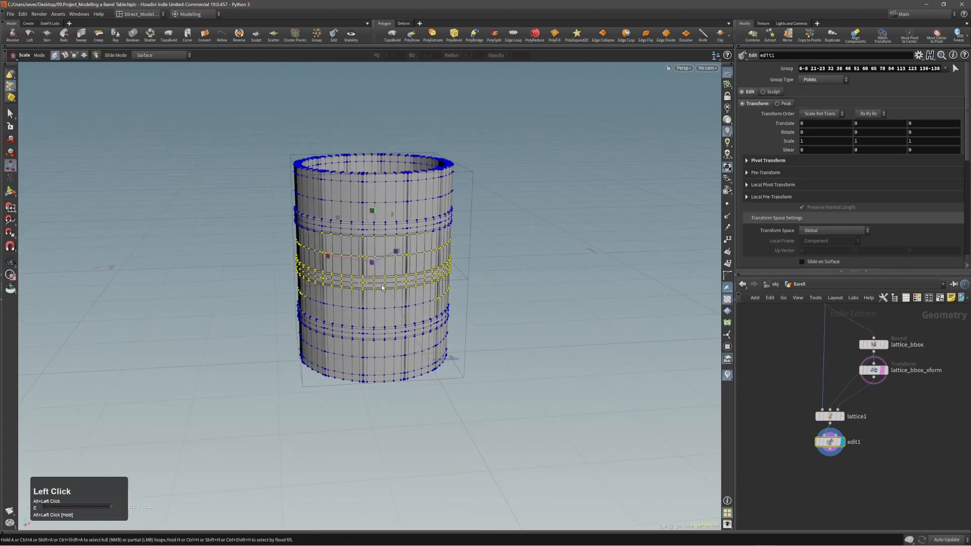
{"action": "left_click_drag", "start_coordinate": [373, 212], "coordinate": [380, 260]}
{"action": "key", "text": "ctrl+z"}
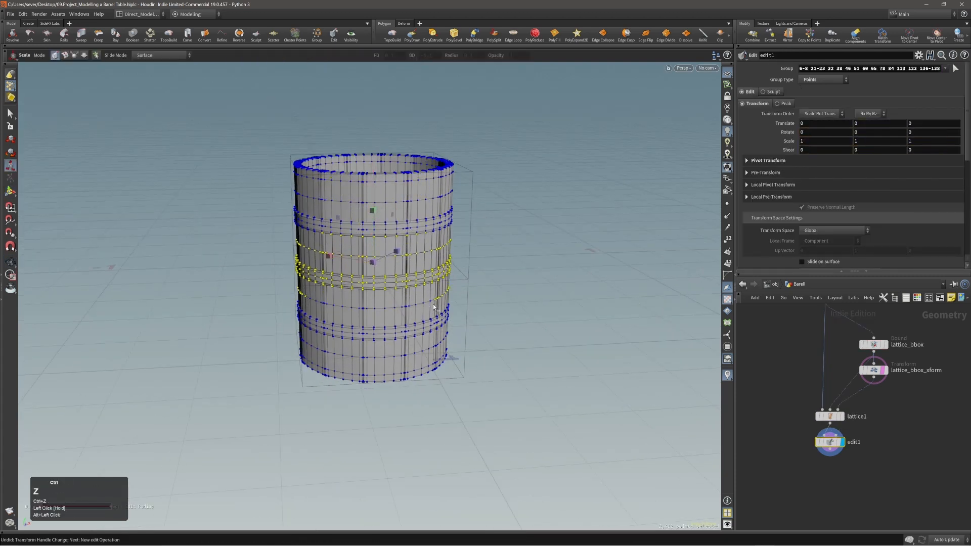
Step: Delete the stray edit node, select lattice_bbox_xform, and pick its four middle cage points for scaling
{"action": "key", "text": "alt+x"}
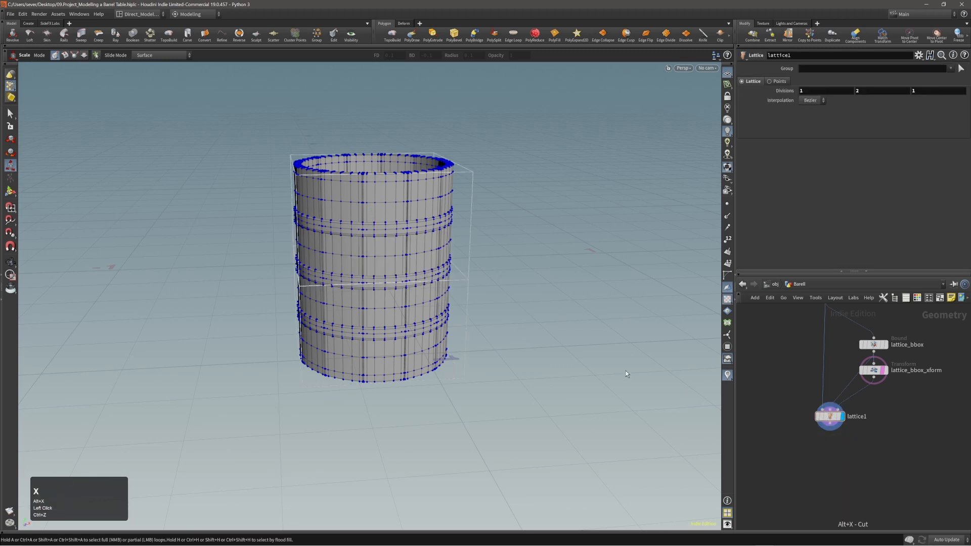
{"action": "left_click_drag", "start_coordinate": [880, 376], "coordinate": [904, 382]}
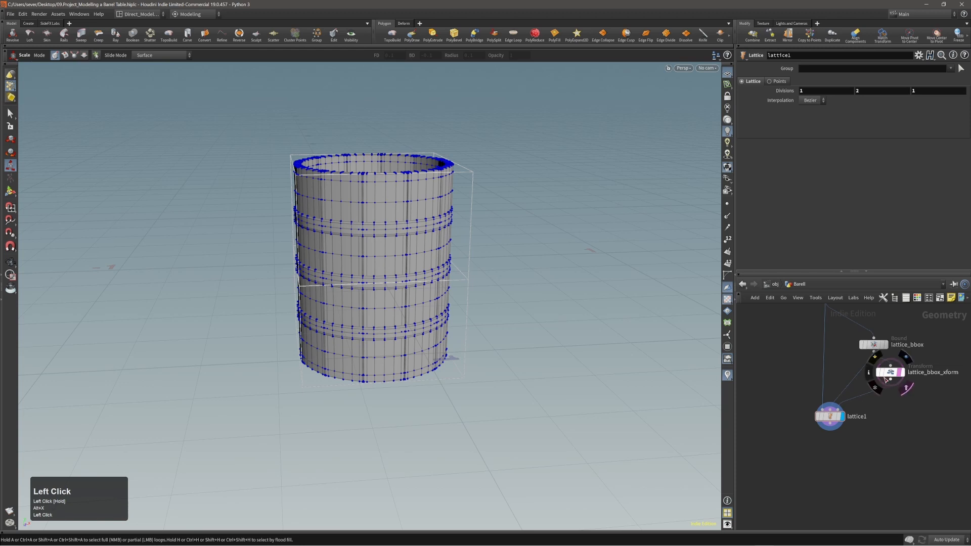
{"action": "left_click", "coordinate": [890, 374]}
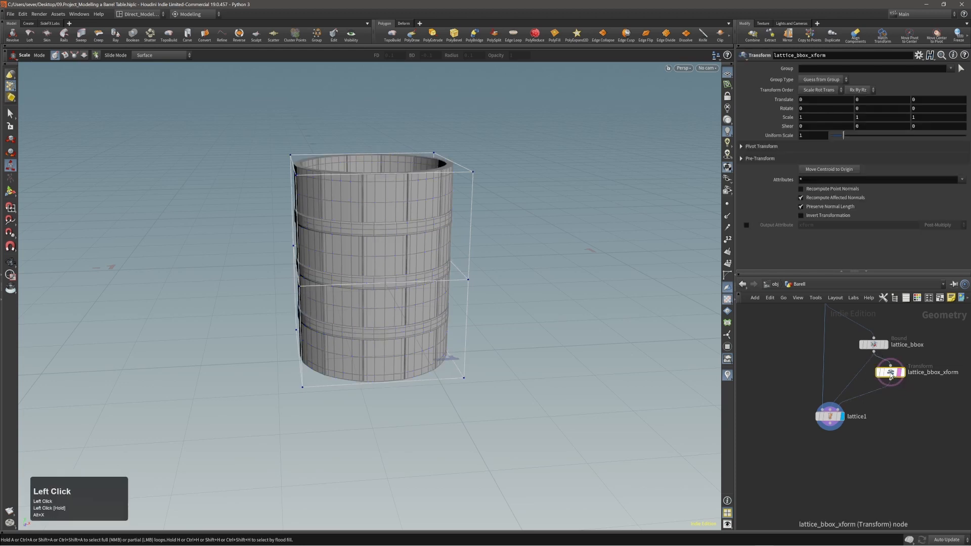
{"action": "left_click_drag", "start_coordinate": [432, 329], "coordinate": [379, 270], "text": "alt"}
{"action": "left_click_drag", "start_coordinate": [251, 230], "coordinate": [521, 291]}
{"action": "left_click_drag", "start_coordinate": [358, 259], "coordinate": [365, 256], "text": "alt"}
{"action": "key", "text": "e"}
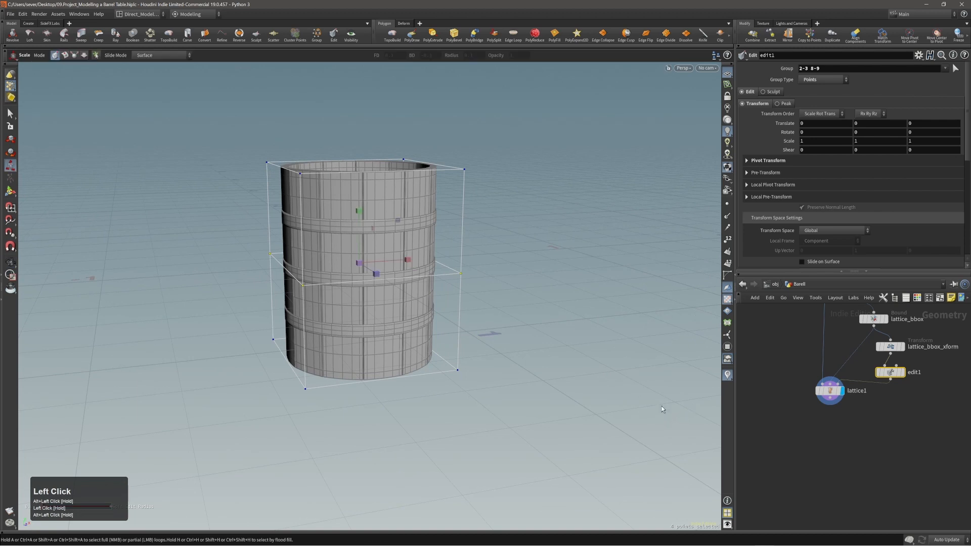
Step: Delete the new edit node, reselect lattice_bbox_xform, and marquee the four middle cage points
{"action": "left_click", "coordinate": [889, 372]}
{"action": "key", "text": "alt+x"}
{"action": "left_click", "coordinate": [892, 347]}
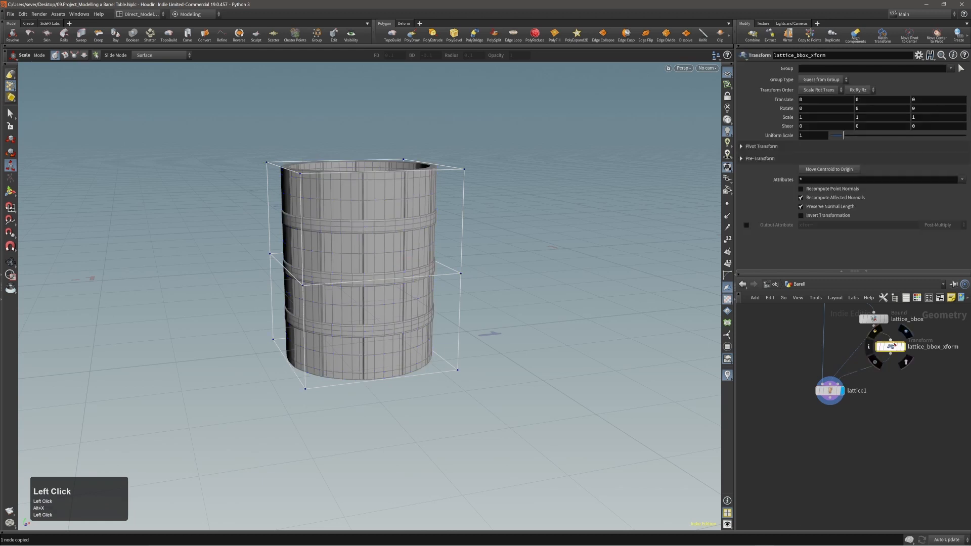
{"action": "right_click_drag", "start_coordinate": [323, 275], "coordinate": [368, 269], "text": "alt"}
{"action": "mouse_move", "coordinate": [368, 269]}
{"action": "left_mouse_down", "text": "alt"}
{"action": "mouse_move", "coordinate": [339, 264]}
{"action": "mouse_move", "coordinate": [362, 267]}
{"action": "mouse_move", "coordinate": [357, 257]}
{"action": "left_mouse_up", "text": "alt"}
{"action": "right_click_drag", "start_coordinate": [357, 258], "coordinate": [352, 262], "text": "alt"}
{"action": "middle_click_drag", "start_coordinate": [352, 262], "coordinate": [347, 269], "text": "alt"}
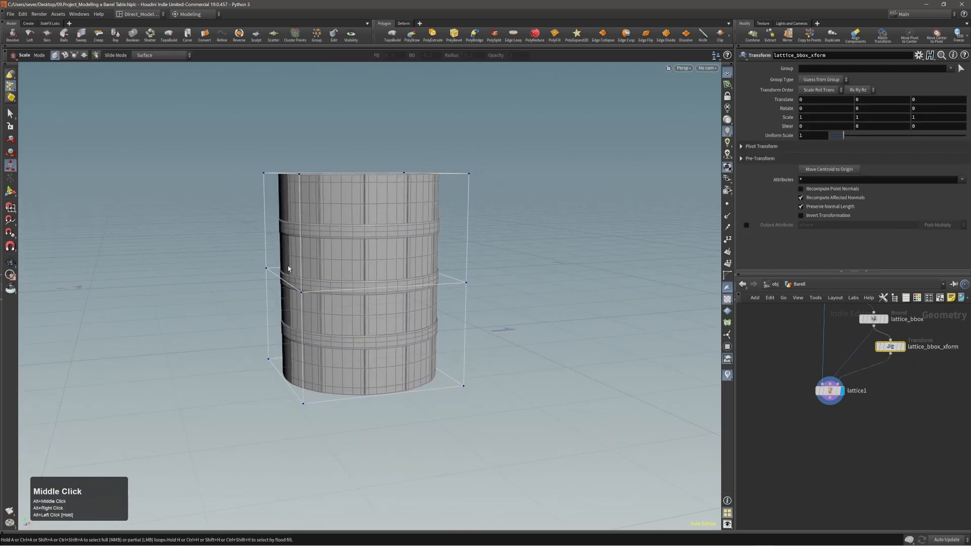
{"action": "left_click_drag", "start_coordinate": [336, 269], "coordinate": [340, 259], "text": "alt"}
{"action": "left_click_drag", "start_coordinate": [154, 226], "coordinate": [526, 312]}
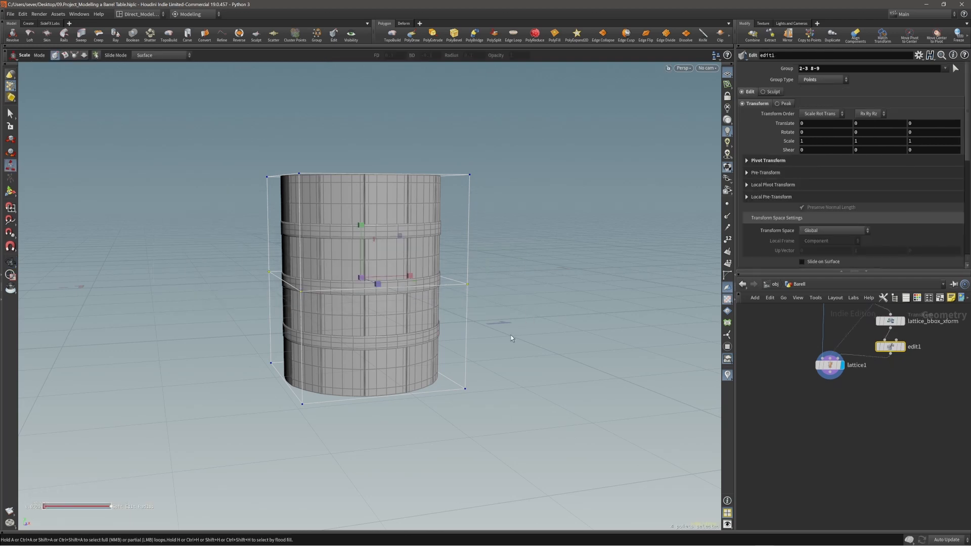
Step: Scale the middle lattice points uniformly to about 1.416 to bulge the barrel
{"action": "left_click_drag", "start_coordinate": [508, 335], "coordinate": [410, 300], "text": "alt"}
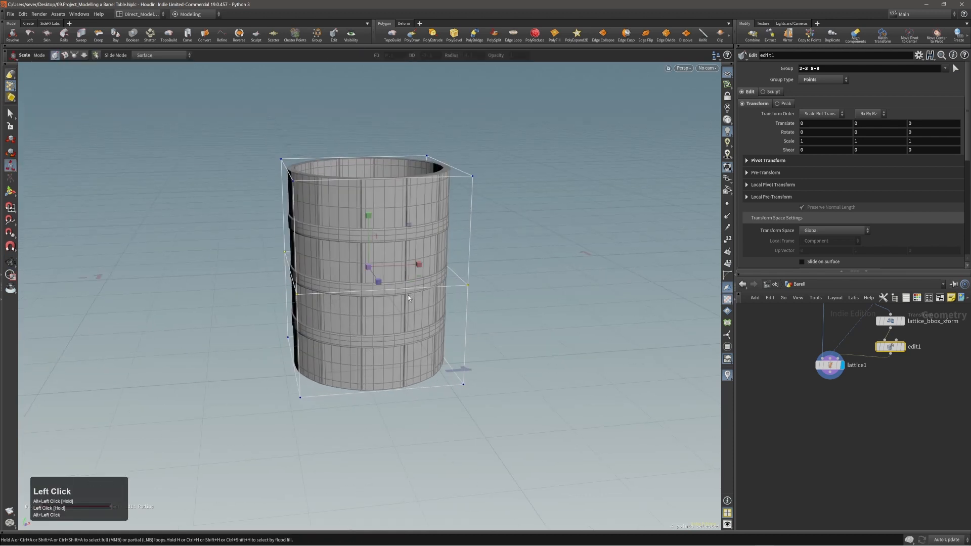
{"action": "middle_click_drag", "start_coordinate": [408, 297], "coordinate": [392, 298], "text": "alt"}
{"action": "left_click_drag", "start_coordinate": [391, 298], "coordinate": [343, 282], "text": "alt"}
{"action": "mouse_move", "coordinate": [342, 281]}
{"action": "middle_mouse_down", "text": "alt"}
{"action": "mouse_move", "coordinate": [343, 290]}
{"action": "mouse_move", "coordinate": [351, 280]}
{"action": "middle_mouse_up", "text": "alt"}
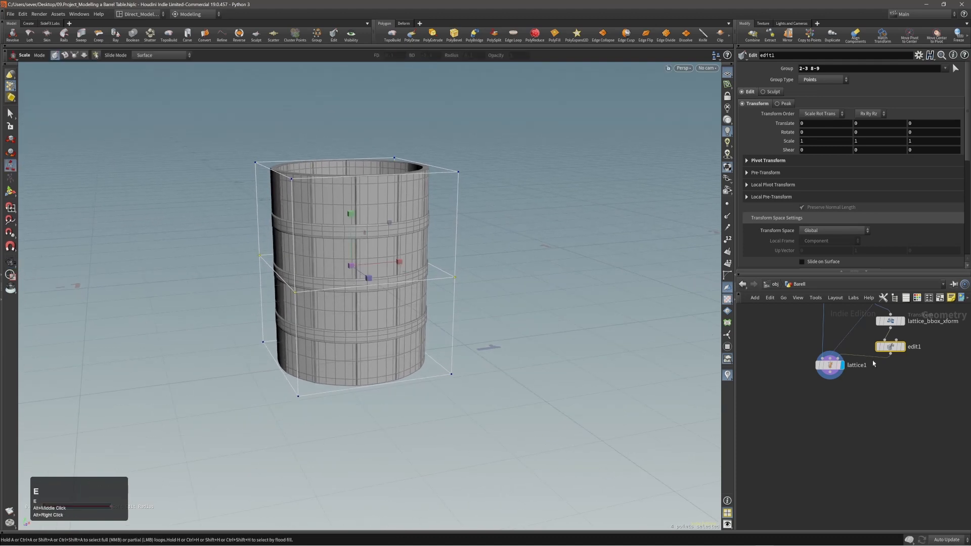
{"action": "left_click_drag", "start_coordinate": [314, 288], "coordinate": [347, 297], "text": "alt"}
{"action": "left_click_drag", "start_coordinate": [354, 260], "coordinate": [385, 329]}
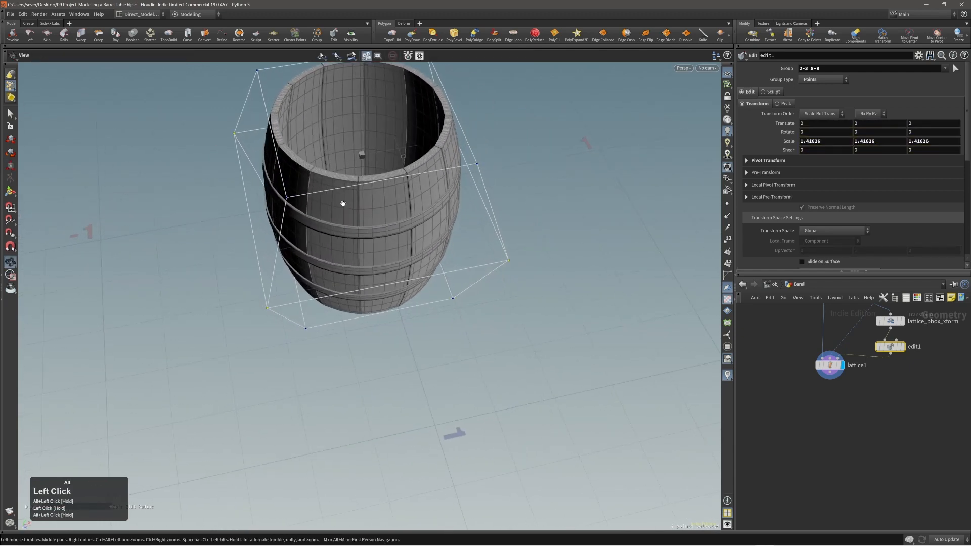
Step: Inspect the bulged barrel's rim and outer side up close
{"action": "right_click_drag", "start_coordinate": [343, 203], "coordinate": [427, 140], "text": "alt"}
{"action": "left_click_drag", "start_coordinate": [427, 140], "coordinate": [412, 191], "text": "alt"}
{"action": "right_click_drag", "start_coordinate": [412, 191], "coordinate": [468, 152], "text": "alt"}
{"action": "left_click_drag", "start_coordinate": [468, 152], "coordinate": [403, 169], "text": "alt"}
{"action": "right_click_drag", "start_coordinate": [403, 169], "coordinate": [364, 158], "text": "alt"}
{"action": "left_click_drag", "start_coordinate": [364, 158], "coordinate": [395, 154], "text": "alt"}
{"action": "right_click_drag", "start_coordinate": [394, 154], "coordinate": [379, 174], "text": "alt"}
{"action": "mouse_move", "coordinate": [379, 174]}
{"action": "left_mouse_down", "text": "alt"}
{"action": "mouse_move", "coordinate": [358, 191]}
{"action": "mouse_move", "coordinate": [387, 177]}
{"action": "left_mouse_up", "text": "alt"}
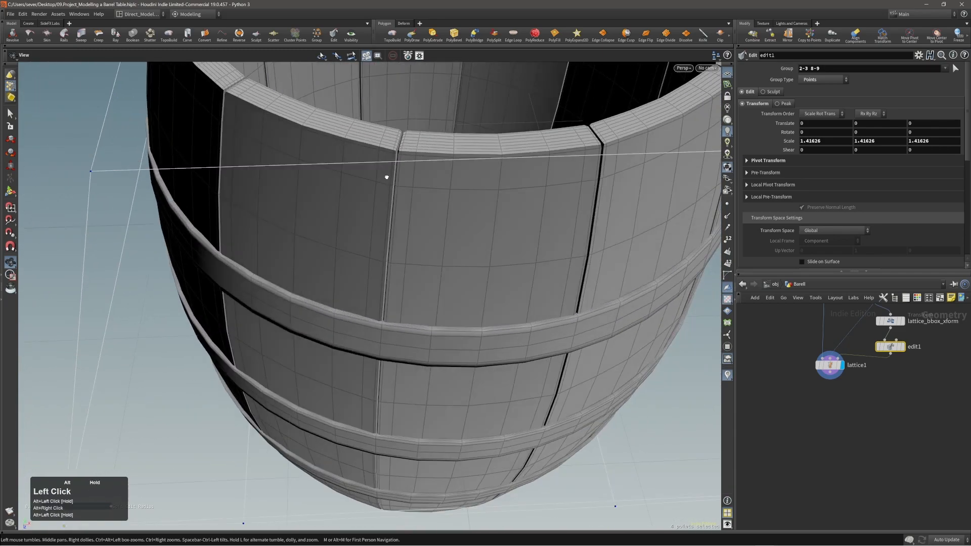
Step: Select the stave extrusion node polyextrude1 in the network
{"action": "middle_click_drag", "start_coordinate": [834, 415], "coordinate": [831, 468], "text": "alt"}
{"action": "middle_click_drag", "start_coordinate": [807, 354], "coordinate": [816, 439], "text": "alt"}
{"action": "middle_click_drag", "start_coordinate": [798, 389], "coordinate": [812, 427], "text": "alt"}
{"action": "middle_click_drag", "start_coordinate": [786, 355], "coordinate": [804, 431], "text": "alt"}
{"action": "left_click", "coordinate": [829, 400]}
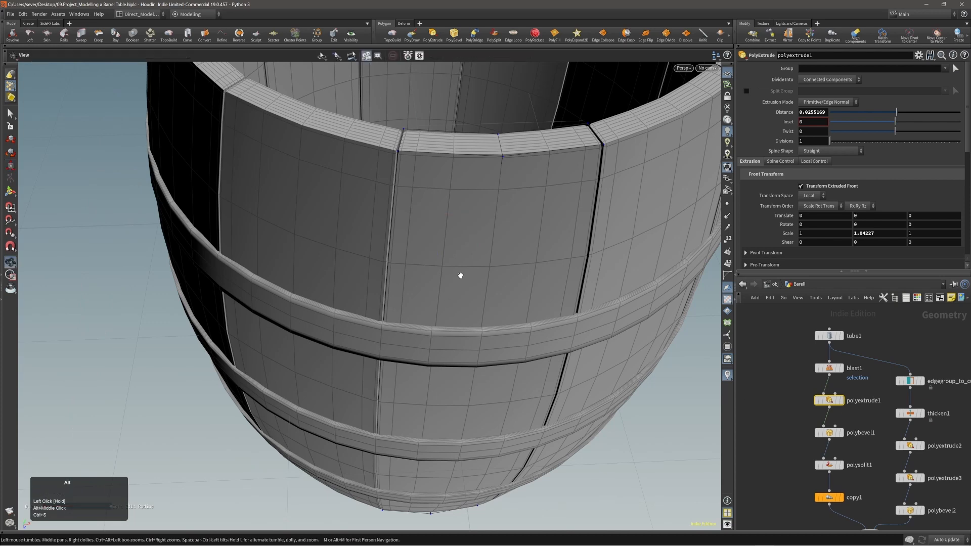
{"action": "middle_click_drag", "start_coordinate": [460, 275], "coordinate": [467, 295]}
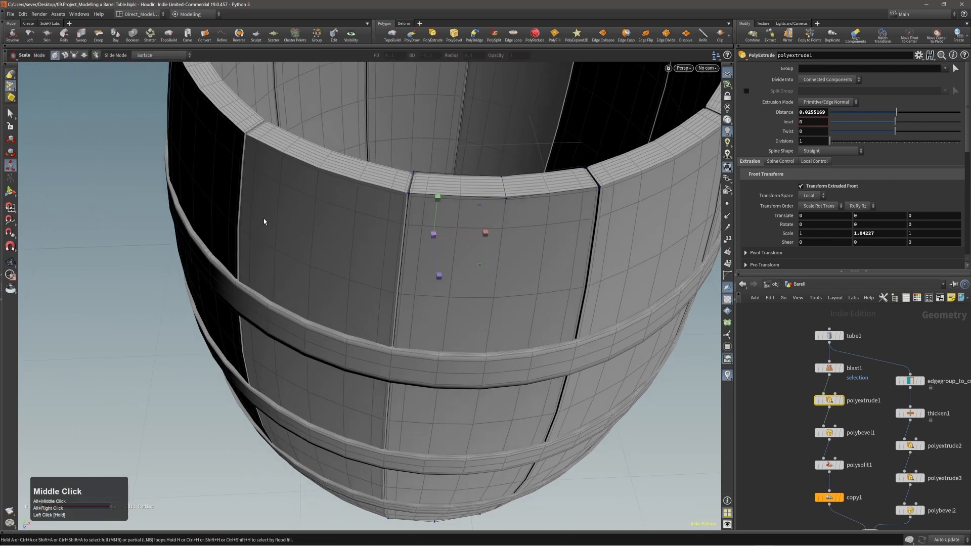
Step: Set polyextrude1's vertical scale on the staves to 1.04002 and review the whole barrel
{"action": "key", "text": "Return"}
{"action": "right_click_drag", "start_coordinate": [417, 245], "coordinate": [444, 245]}
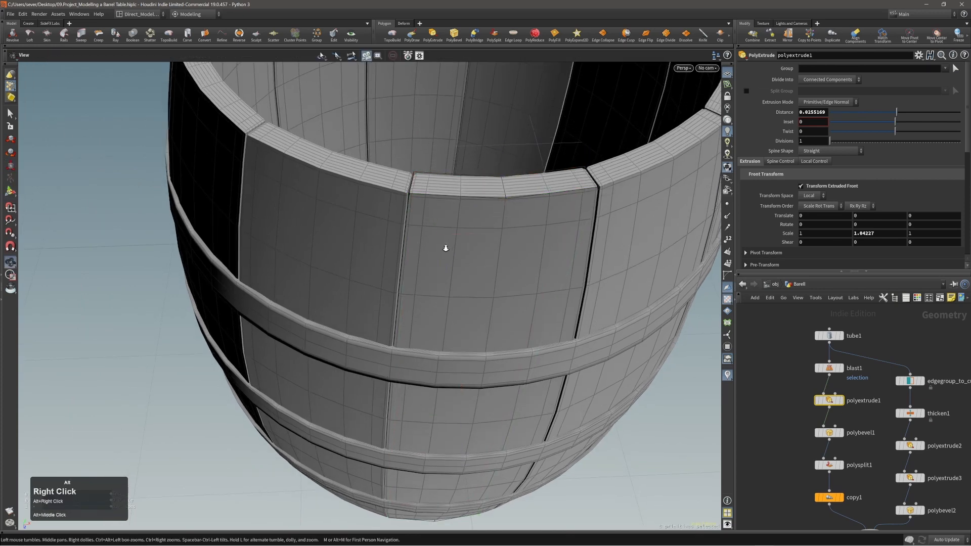
{"action": "left_click_drag", "start_coordinate": [444, 245], "coordinate": [436, 282]}
{"action": "middle_click_drag", "start_coordinate": [435, 282], "coordinate": [403, 315]}
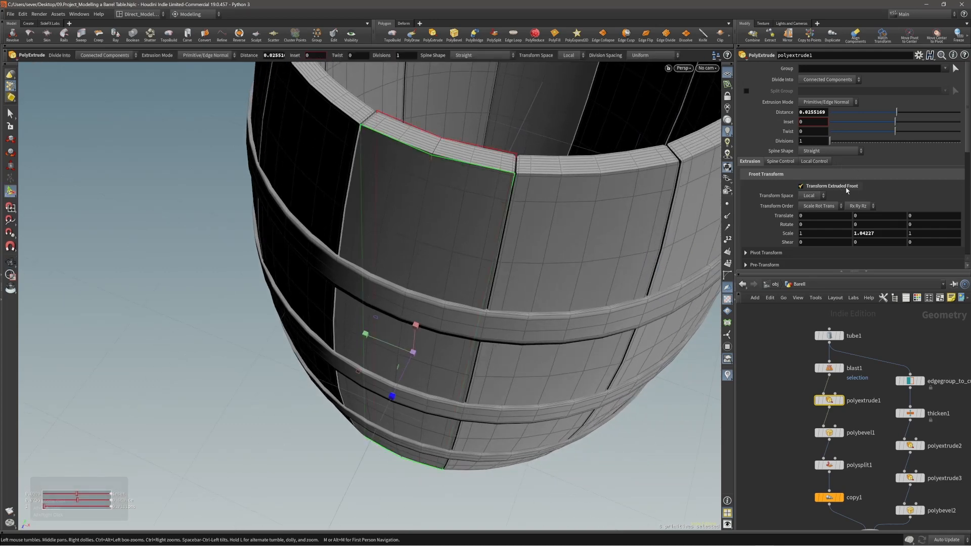
{"action": "mouse_move", "coordinate": [400, 329]}
{"action": "right_mouse_down"}
{"action": "mouse_move", "coordinate": [433, 310]}
{"action": "mouse_move", "coordinate": [409, 344]}
{"action": "right_mouse_up"}
{"action": "middle_click_drag", "start_coordinate": [409, 345], "coordinate": [393, 361]}
{"action": "left_click_drag", "start_coordinate": [393, 361], "coordinate": [439, 210]}
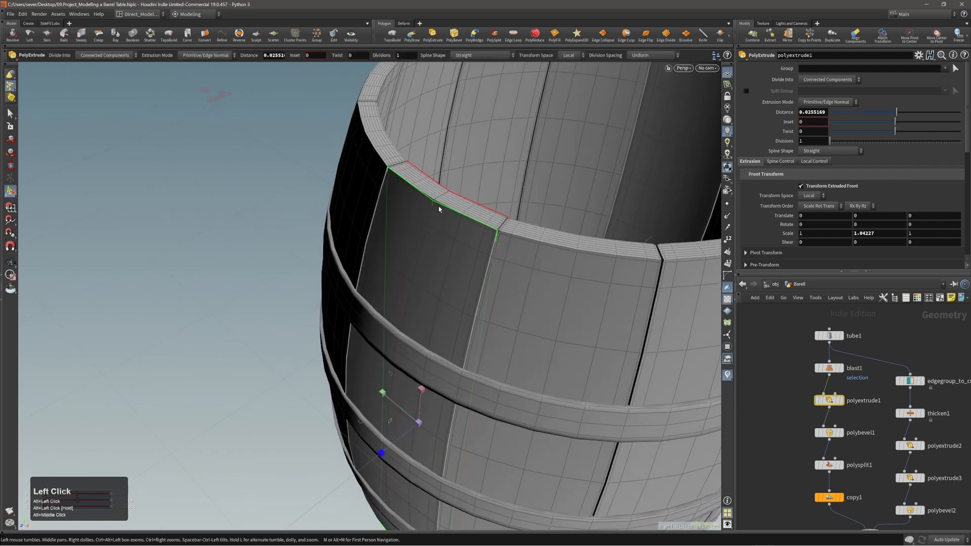
{"action": "right_click_drag", "start_coordinate": [439, 210], "coordinate": [417, 274], "text": "alt"}
{"action": "left_click_drag", "start_coordinate": [417, 274], "coordinate": [470, 306], "text": "alt"}
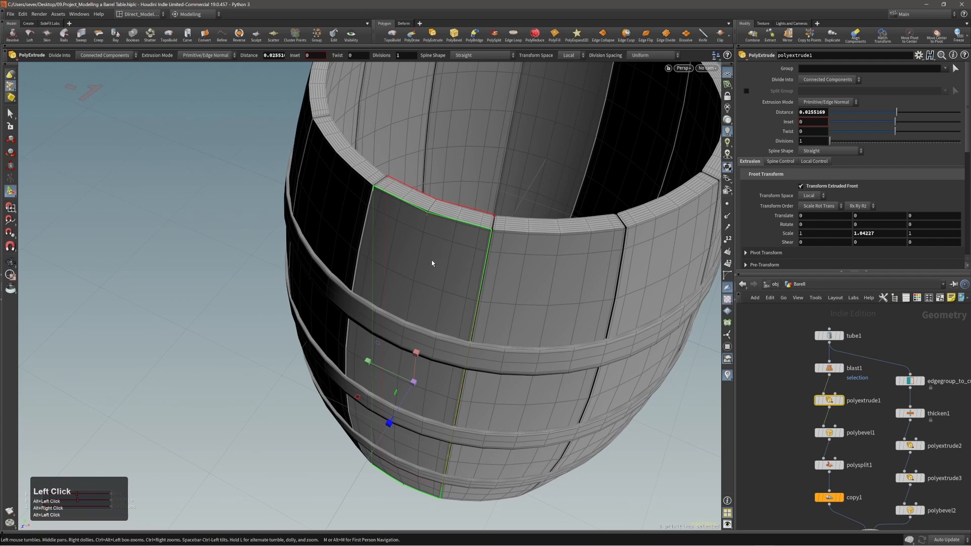
{"action": "left_click_drag", "start_coordinate": [432, 263], "coordinate": [438, 276], "text": "alt"}
{"action": "left_click_drag", "start_coordinate": [366, 359], "coordinate": [357, 379]}
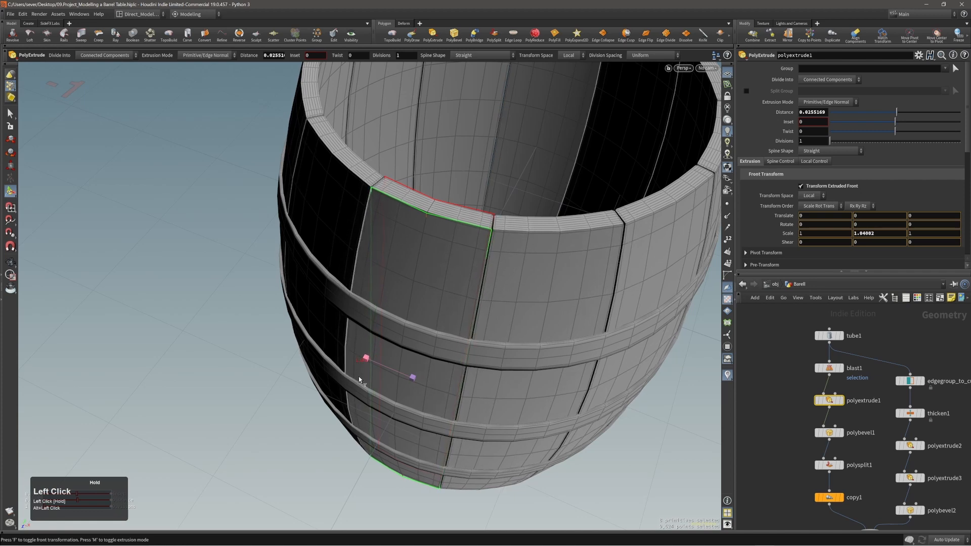
{"action": "right_click_drag", "start_coordinate": [359, 379], "coordinate": [329, 324], "text": "alt"}
{"action": "left_click_drag", "start_coordinate": [330, 324], "coordinate": [424, 254], "text": "alt"}
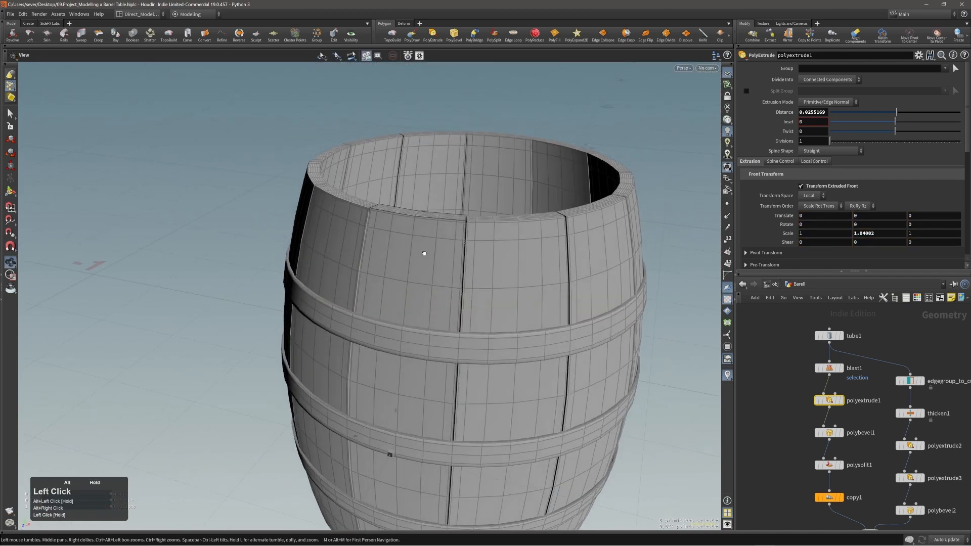
{"action": "right_click_drag", "start_coordinate": [424, 253], "coordinate": [305, 247], "text": "alt"}
{"action": "middle_click_drag", "start_coordinate": [438, 283], "coordinate": [429, 229], "text": "alt"}
{"action": "right_click_drag", "start_coordinate": [430, 230], "coordinate": [400, 237], "text": "alt"}
{"action": "middle_click_drag", "start_coordinate": [399, 238], "coordinate": [399, 179], "text": "alt"}
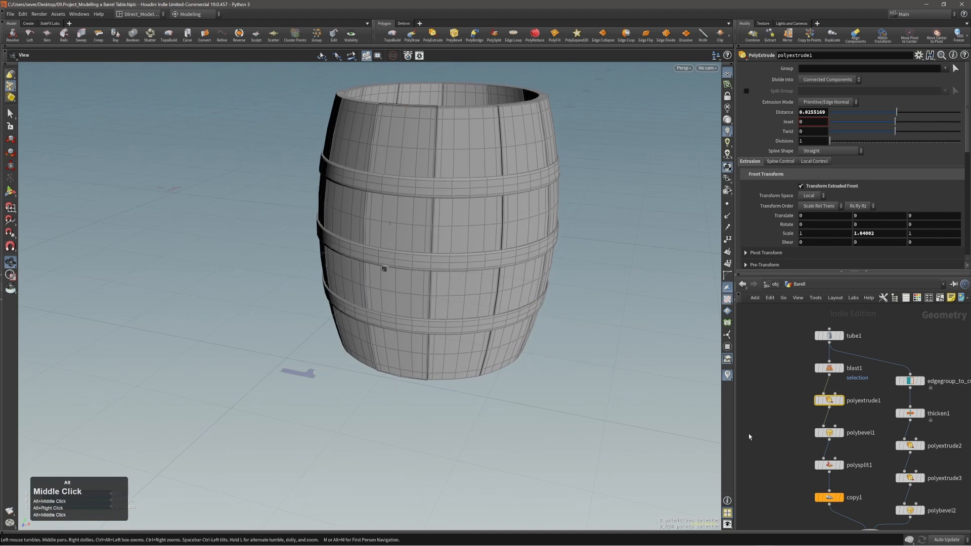
Step: Reduce polybevel1's stave rim bevel distance to about 0.0048
{"action": "middle_click_drag", "start_coordinate": [790, 432], "coordinate": [793, 406], "text": "alt"}
{"action": "left_click_drag", "start_coordinate": [797, 403], "coordinate": [839, 418]}
{"action": "middle_click_drag", "start_coordinate": [403, 130], "coordinate": [480, 277], "text": "alt"}
{"action": "right_click_drag", "start_coordinate": [481, 277], "coordinate": [563, 234], "text": "alt"}
{"action": "left_click_drag", "start_coordinate": [563, 234], "coordinate": [505, 217], "text": "alt"}
{"action": "right_click_drag", "start_coordinate": [505, 217], "coordinate": [438, 255], "text": "alt"}
{"action": "key", "text": "Return"}
{"action": "mouse_move", "coordinate": [438, 255]}
{"action": "left_mouse_down"}
{"action": "mouse_move", "coordinate": [447, 254]}
{"action": "mouse_move", "coordinate": [434, 267]}
{"action": "mouse_move", "coordinate": [446, 269]}
{"action": "mouse_move", "coordinate": [436, 268]}
{"action": "left_mouse_up"}
Step: Finish the stave bevel edit and frame the whole barrel from the side
{"action": "key", "text": "Escape"}
{"action": "right_click_drag", "start_coordinate": [368, 200], "coordinate": [286, 250], "text": "alt"}
{"action": "left_click_drag", "start_coordinate": [286, 250], "coordinate": [392, 238], "text": "alt"}
{"action": "right_click_drag", "start_coordinate": [392, 239], "coordinate": [390, 301], "text": "alt"}
{"action": "middle_click_drag", "start_coordinate": [390, 301], "coordinate": [383, 220], "text": "alt"}
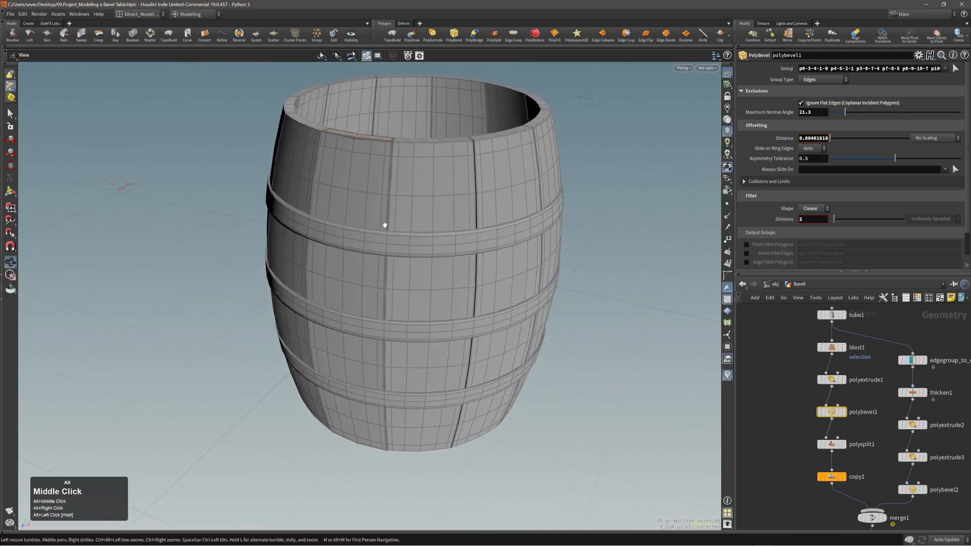
{"action": "left_click_drag", "start_coordinate": [383, 221], "coordinate": [378, 251], "text": "alt"}
{"action": "right_click_drag", "start_coordinate": [378, 251], "coordinate": [376, 275], "text": "alt"}
{"action": "middle_click_drag", "start_coordinate": [377, 274], "coordinate": [405, 263], "text": "alt"}
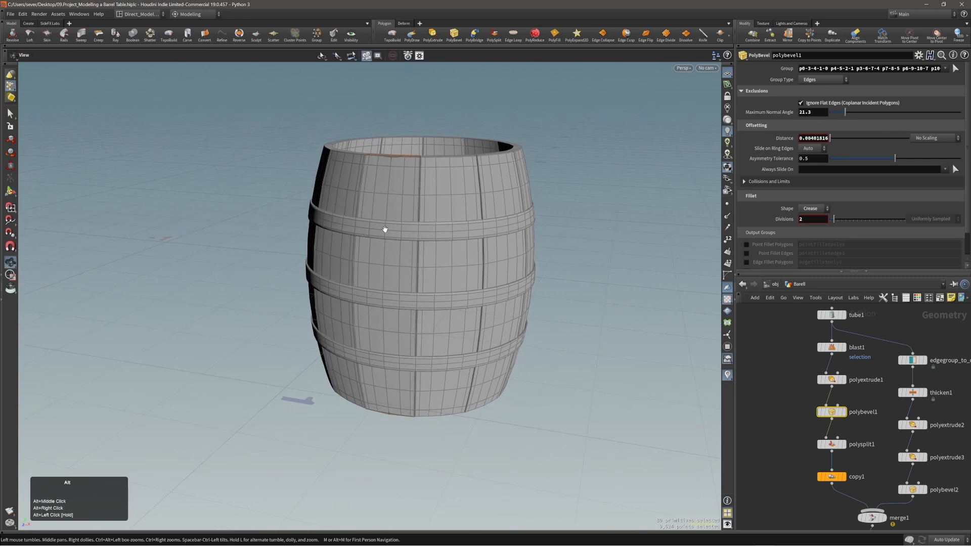
{"action": "right_click_drag", "start_coordinate": [386, 225], "coordinate": [532, 212], "text": "alt"}
{"action": "left_click_drag", "start_coordinate": [533, 212], "coordinate": [479, 239], "text": "alt"}
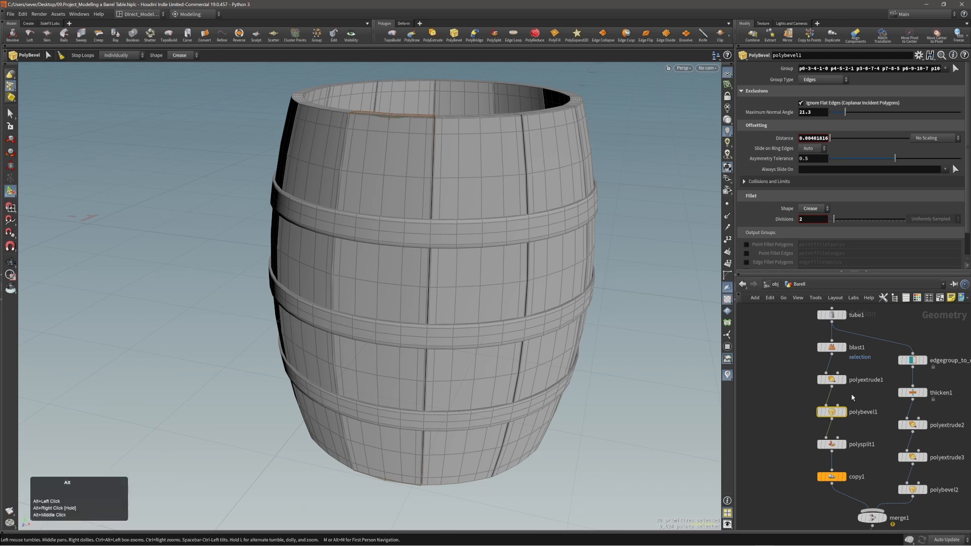
Step: Try thickening the hoop bands on polyextrude2, then undo to keep the original thickness
{"action": "middle_click_drag", "start_coordinate": [870, 405], "coordinate": [859, 394]}
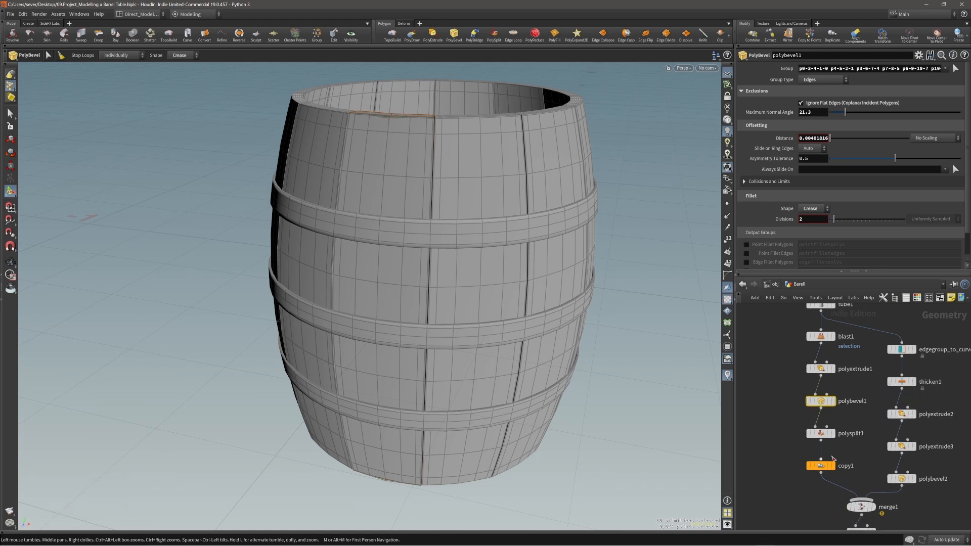
{"action": "left_click", "coordinate": [936, 412]}
{"action": "left_click_drag", "start_coordinate": [403, 230], "coordinate": [380, 267]}
{"action": "key", "text": "ctrl+z"}
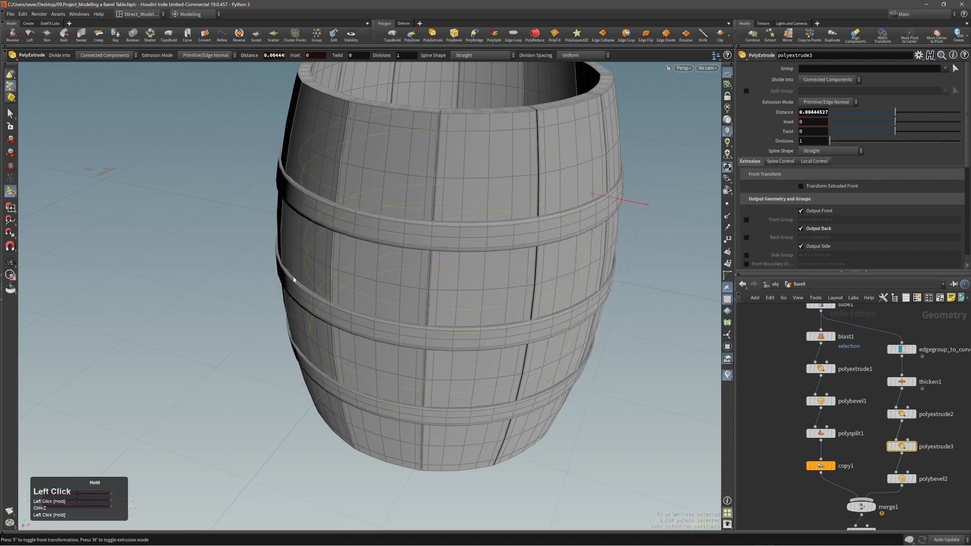
{"action": "left_click_drag", "start_coordinate": [293, 279], "coordinate": [364, 286]}
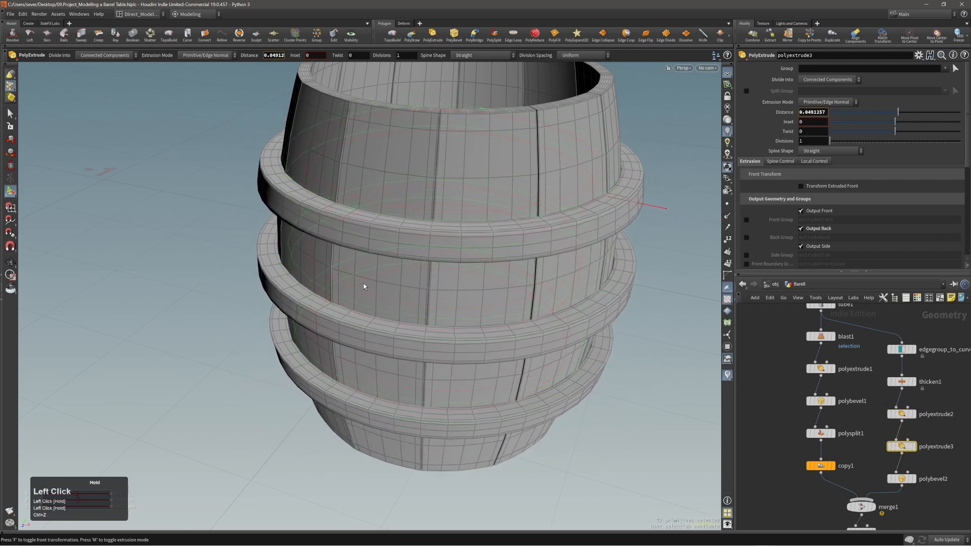
{"action": "key", "text": "ctrl+z"}
Step: Widen polybevel2's hoop edge bevel to a distance of 0.00211076
{"action": "left_click_drag", "start_coordinate": [933, 475], "coordinate": [899, 482]}
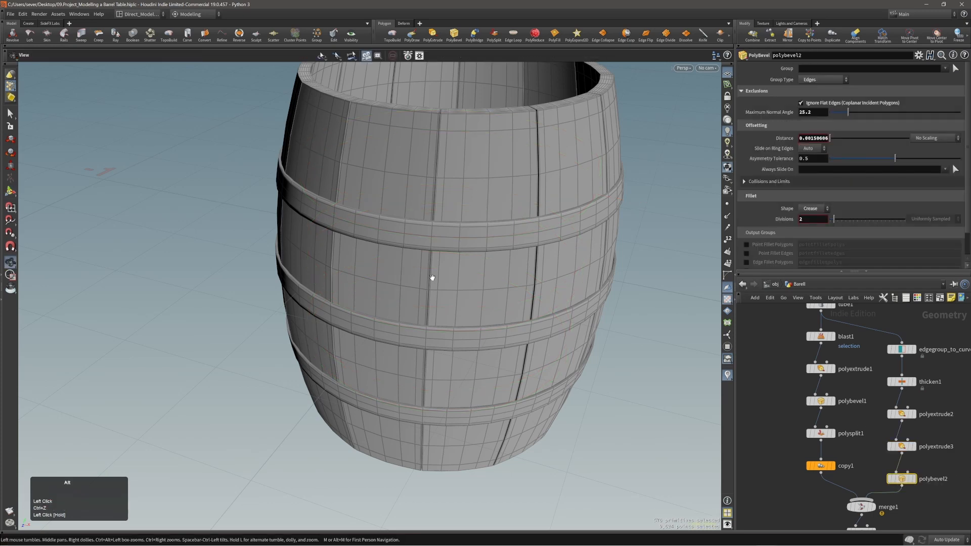
{"action": "left_click_drag", "start_coordinate": [431, 277], "coordinate": [438, 268], "text": "alt"}
{"action": "right_click_drag", "start_coordinate": [438, 268], "coordinate": [445, 203], "text": "alt"}
{"action": "left_click_drag", "start_coordinate": [445, 202], "coordinate": [492, 199], "text": "alt"}
{"action": "left_click_drag", "start_coordinate": [425, 232], "coordinate": [420, 234]}
Step: Inspect a hoop band close up, then display subdivide1 to review the smoothed barrel
{"action": "right_click_drag", "start_coordinate": [420, 235], "coordinate": [429, 177], "text": "alt"}
{"action": "left_click_drag", "start_coordinate": [430, 177], "coordinate": [346, 171], "text": "alt"}
{"action": "right_click_drag", "start_coordinate": [346, 171], "coordinate": [290, 219], "text": "alt"}
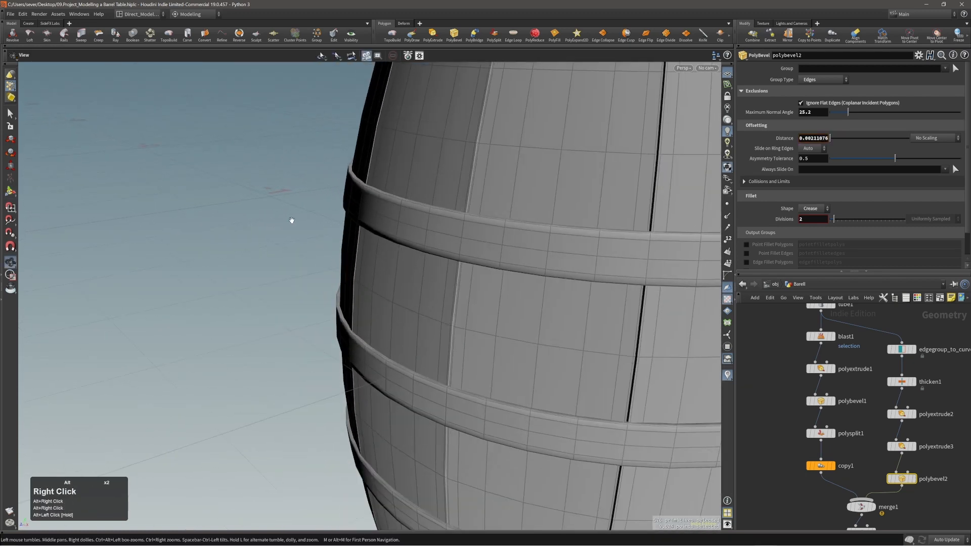
{"action": "left_click_drag", "start_coordinate": [290, 219], "coordinate": [403, 260], "text": "alt"}
{"action": "right_click_drag", "start_coordinate": [403, 260], "coordinate": [415, 261], "text": "alt"}
{"action": "left_click_drag", "start_coordinate": [415, 261], "coordinate": [416, 274], "text": "alt"}
{"action": "middle_click_drag", "start_coordinate": [836, 505], "coordinate": [825, 428], "text": "alt"}
{"action": "left_click_drag", "start_coordinate": [823, 450], "coordinate": [875, 467]}
{"action": "middle_click_drag", "start_coordinate": [849, 520], "coordinate": [862, 477]}
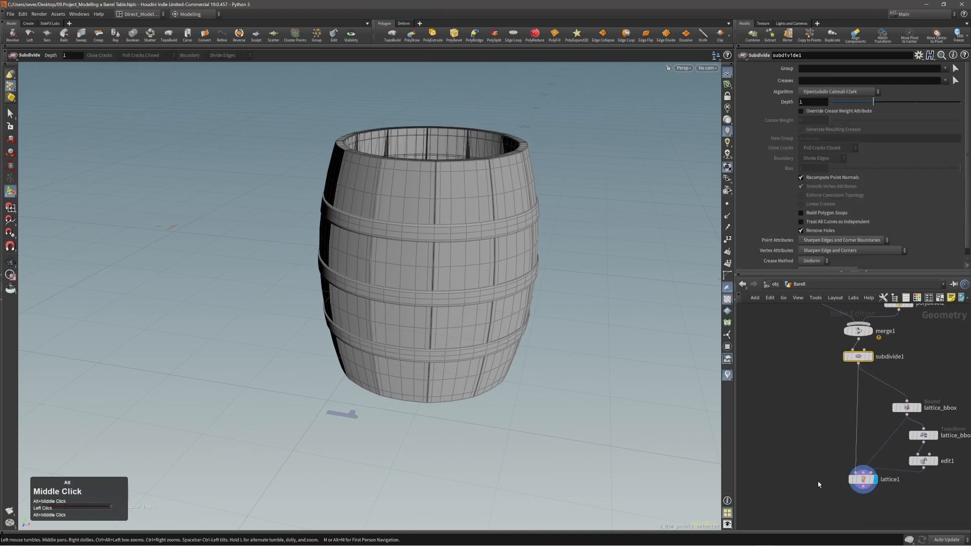
{"action": "left_click", "coordinate": [863, 478]}
{"action": "right_click_drag", "start_coordinate": [455, 241], "coordinate": [447, 242], "text": "alt"}
{"action": "left_click_drag", "start_coordinate": [447, 242], "coordinate": [455, 232], "text": "alt"}
{"action": "key", "text": "s"}
{"action": "left_click", "coordinate": [513, 228]}
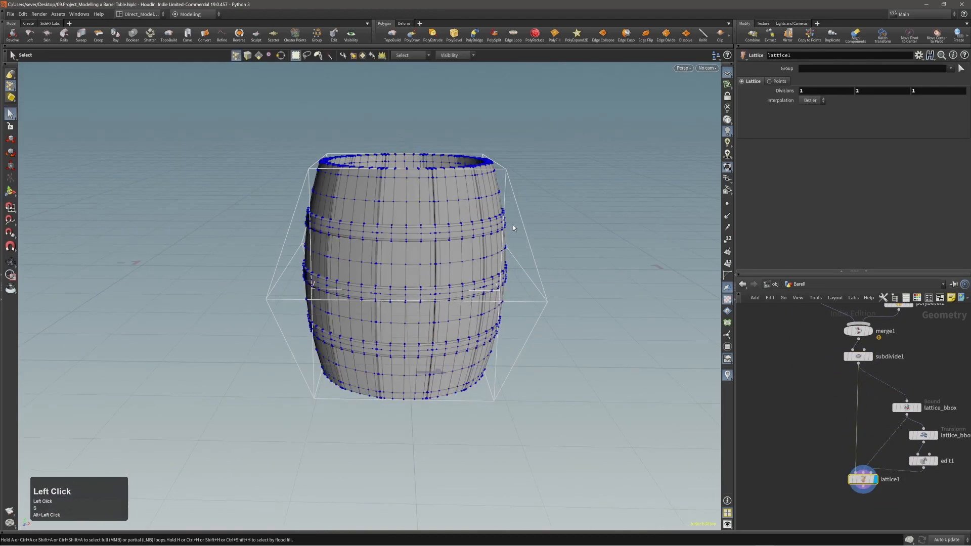
{"action": "left_click_drag", "start_coordinate": [513, 228], "coordinate": [338, 244], "text": "alt"}
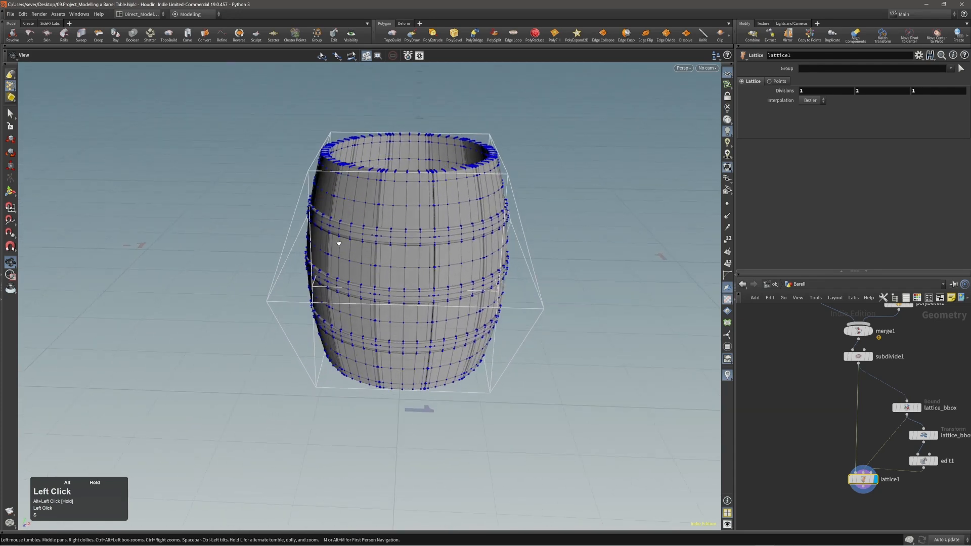
{"action": "right_click_drag", "start_coordinate": [387, 205], "coordinate": [375, 234], "text": "alt"}
{"action": "left_click_drag", "start_coordinate": [374, 234], "coordinate": [369, 264], "text": "alt"}
{"action": "right_click_drag", "start_coordinate": [368, 265], "coordinate": [253, 288], "text": "alt"}
{"action": "left_click_drag", "start_coordinate": [364, 275], "coordinate": [387, 290], "text": "alt"}
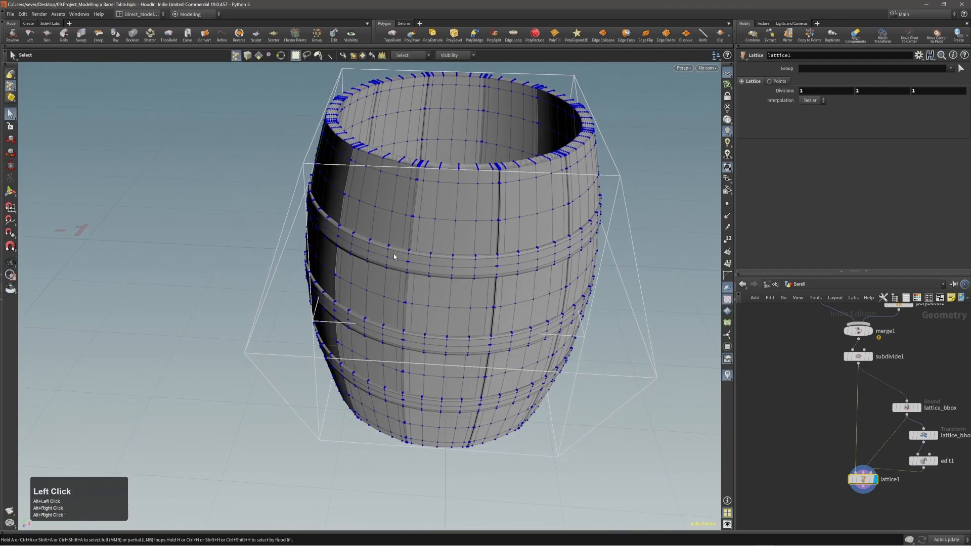
{"action": "mouse_move", "coordinate": [402, 263]}
{"action": "right_mouse_down", "text": "alt"}
{"action": "mouse_move", "coordinate": [559, 232]}
{"action": "mouse_move", "coordinate": [419, 263]}
{"action": "right_mouse_up", "text": "alt"}
{"action": "left_click_drag", "start_coordinate": [420, 262], "coordinate": [393, 273], "text": "alt"}
{"action": "right_click_drag", "start_coordinate": [392, 273], "coordinate": [477, 241], "text": "alt"}
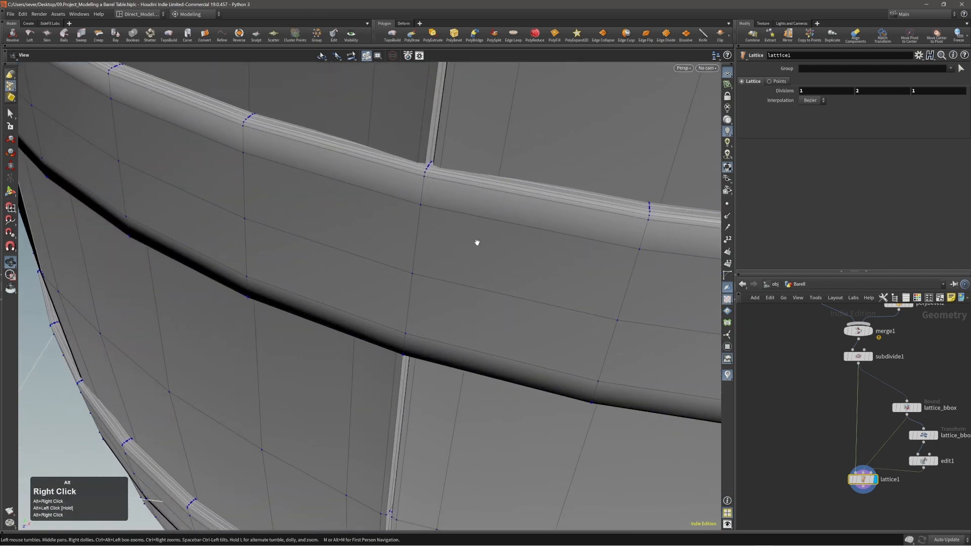
{"action": "left_click_drag", "start_coordinate": [477, 241], "coordinate": [475, 217], "text": "alt"}
{"action": "right_click_drag", "start_coordinate": [475, 217], "coordinate": [481, 256], "text": "alt"}
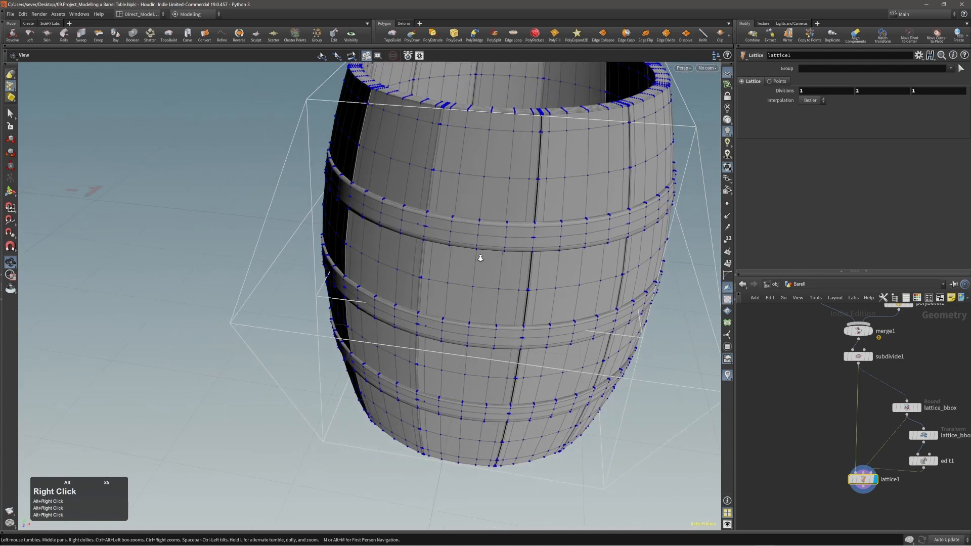
{"action": "mouse_move", "coordinate": [481, 256]}
{"action": "middle_mouse_down", "text": "alt"}
{"action": "mouse_move", "coordinate": [484, 267]}
{"action": "mouse_move", "coordinate": [494, 253]}
{"action": "middle_mouse_up", "text": "alt"}
{"action": "right_click_drag", "start_coordinate": [494, 254], "coordinate": [458, 278], "text": "alt"}
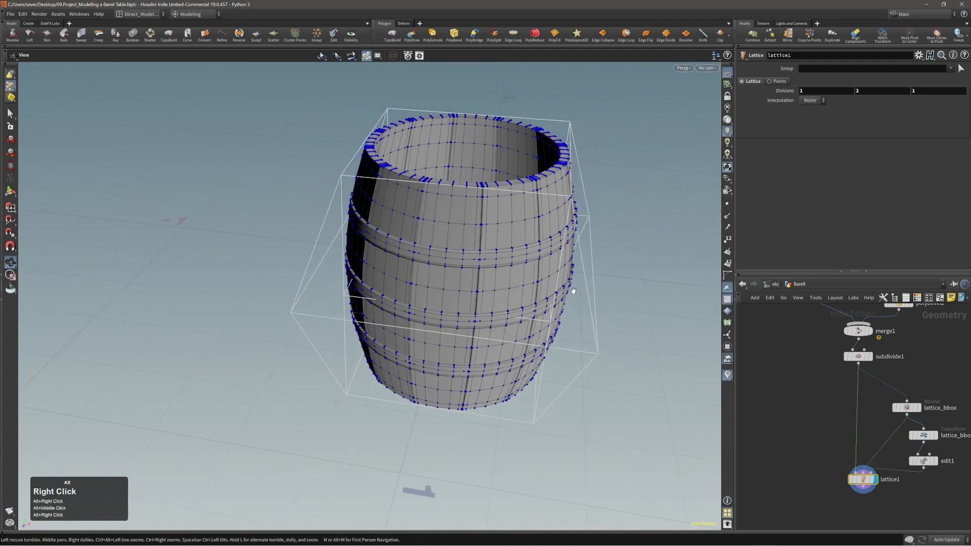
{"action": "right_click_drag", "start_coordinate": [970, 231], "coordinate": [516, 231]}
{"action": "right_click_drag", "start_coordinate": [650, 273], "coordinate": [344, 284], "text": "alt"}
{"action": "middle_click_drag", "start_coordinate": [520, 273], "coordinate": [390, 286], "text": "alt"}
{"action": "right_click_drag", "start_coordinate": [391, 286], "coordinate": [349, 290], "text": "alt"}
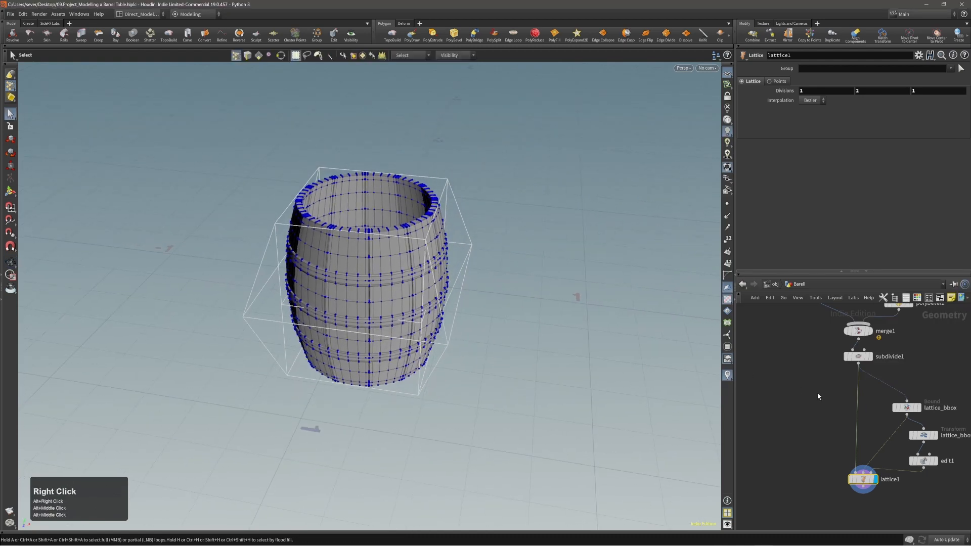
{"action": "scroll", "coordinate": [792, 420], "scroll_direction": "down", "scroll_amount": 2}
Step: Display the original tube1 node on its own and zoom in on the tube
{"action": "scroll", "coordinate": [784, 417], "scroll_direction": "down", "scroll_amount": 2}
{"action": "middle_click_drag", "start_coordinate": [863, 381], "coordinate": [857, 416], "text": "alt"}
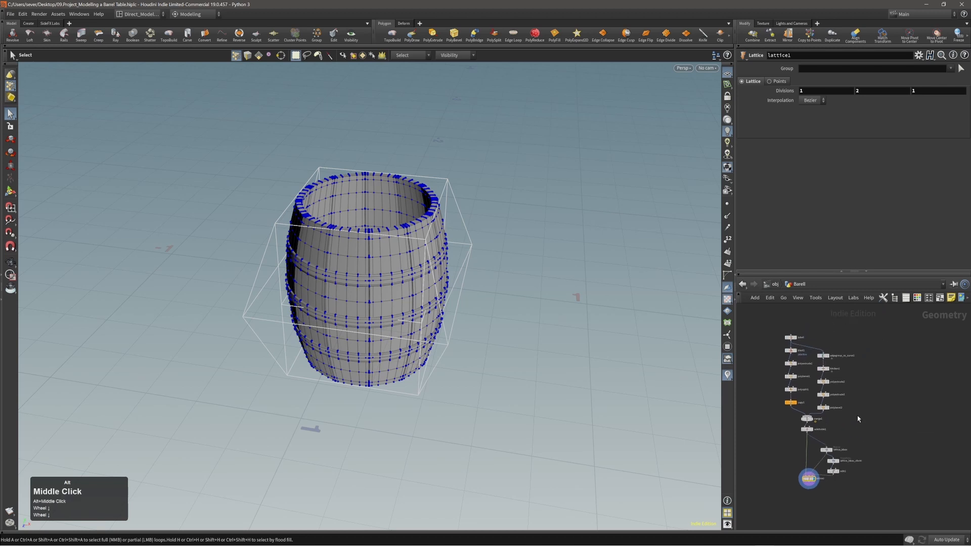
{"action": "left_click_drag", "start_coordinate": [794, 339], "coordinate": [853, 336]}
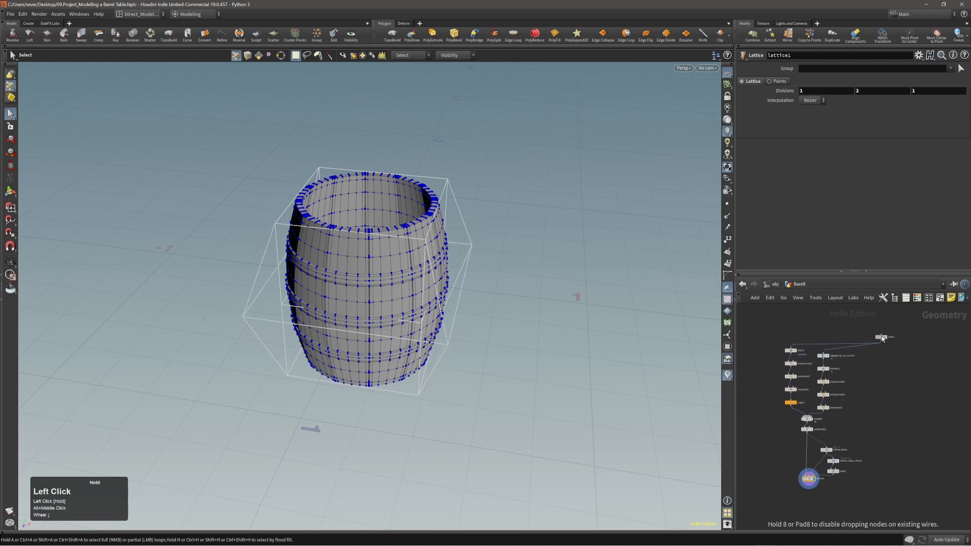
{"action": "left_click", "coordinate": [893, 329]}
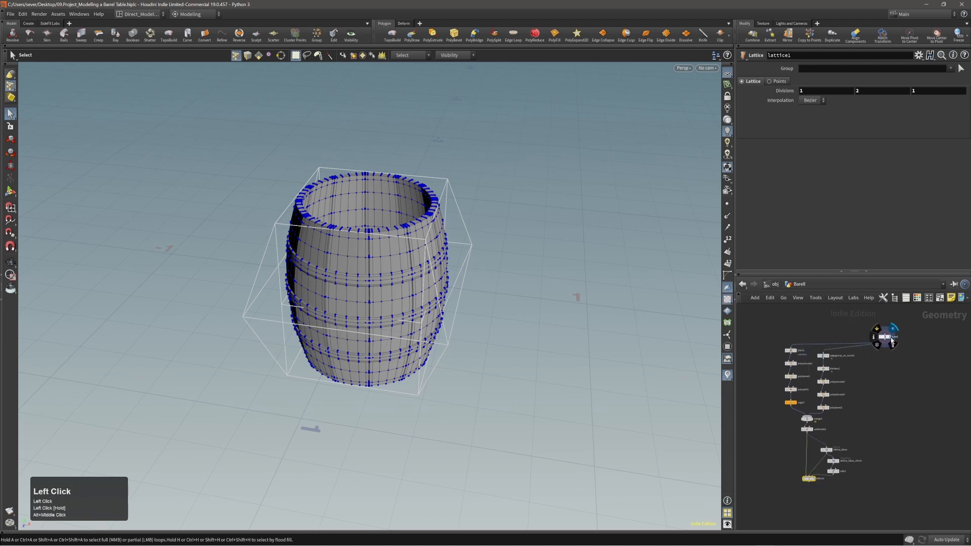
{"action": "left_click", "coordinate": [884, 337]}
{"action": "right_click_drag", "start_coordinate": [366, 279], "coordinate": [424, 271], "text": "alt"}
{"action": "left_click_drag", "start_coordinate": [424, 271], "coordinate": [418, 248], "text": "alt"}
{"action": "middle_click_drag", "start_coordinate": [361, 249], "coordinate": [399, 219], "text": "alt"}
Step: Orbit to the tube's top and select its rim edge loop
{"action": "key", "text": "s"}
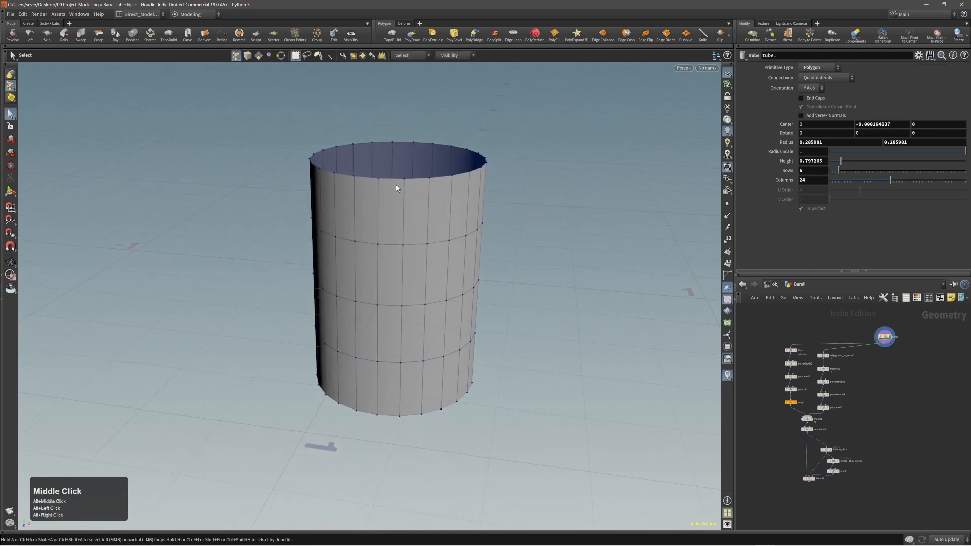
{"action": "left_click_drag", "start_coordinate": [386, 204], "coordinate": [391, 189], "text": "alt"}
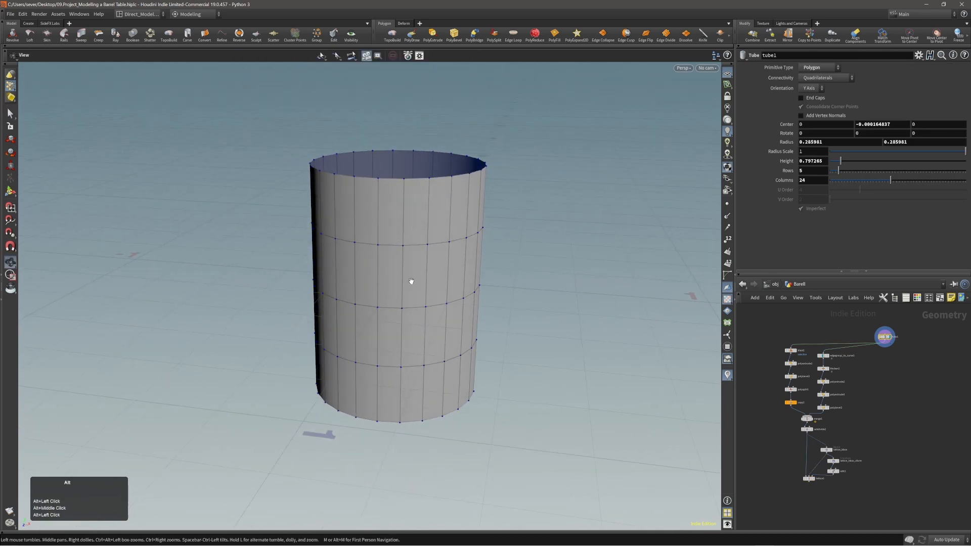
{"action": "right_click_drag", "start_coordinate": [411, 281], "coordinate": [389, 238], "text": "alt"}
{"action": "left_click_drag", "start_coordinate": [388, 236], "coordinate": [412, 211], "text": "alt"}
{"action": "right_click_drag", "start_coordinate": [412, 210], "coordinate": [439, 195], "text": "alt"}
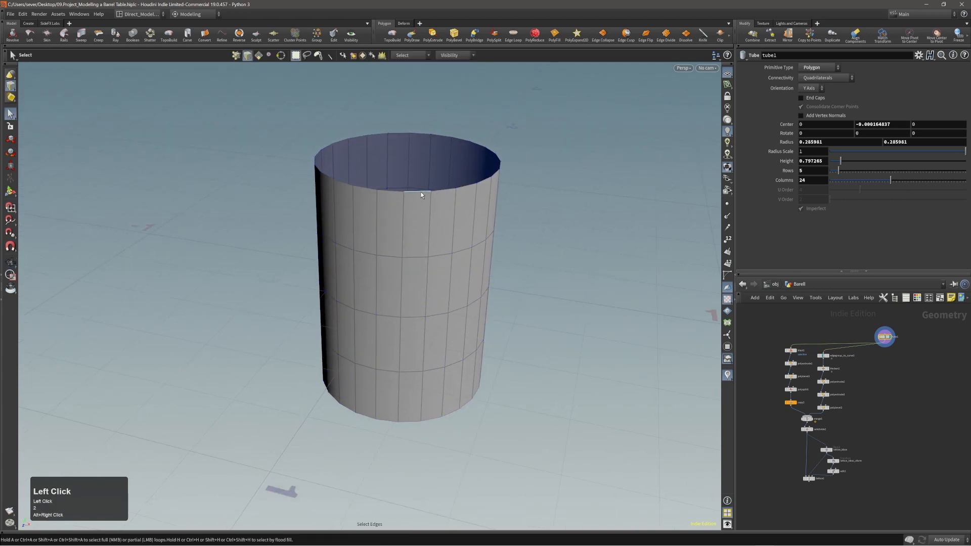
{"action": "double_click", "coordinate": [421, 194]}
{"action": "middle_click_drag", "start_coordinate": [440, 201], "coordinate": [438, 228], "text": "alt"}
{"action": "right_click_drag", "start_coordinate": [444, 212], "coordinate": [449, 202], "text": "alt"}
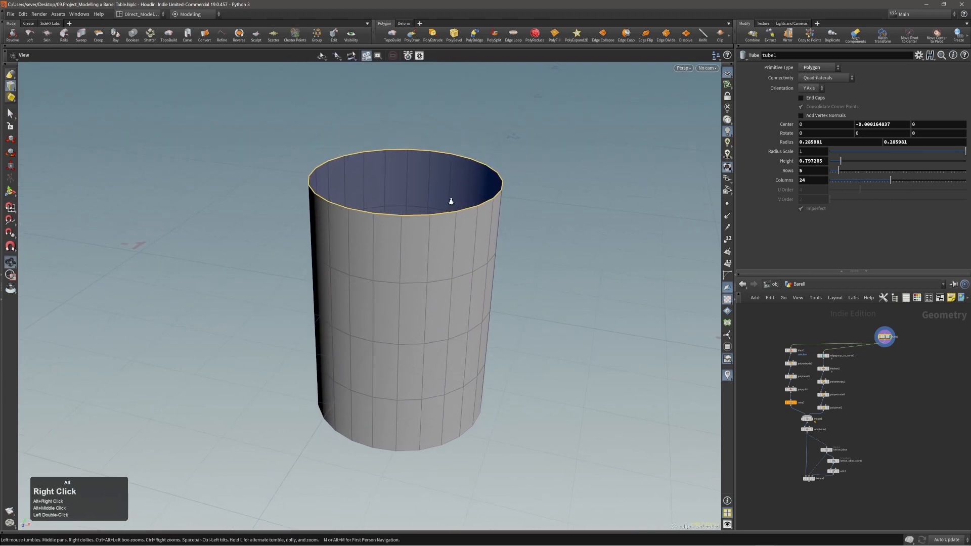
Step: Alt-drag a copy of edgegroup_to_curve and set its Group to the tube's top rim loop
{"action": "key", "text": "Tab"}
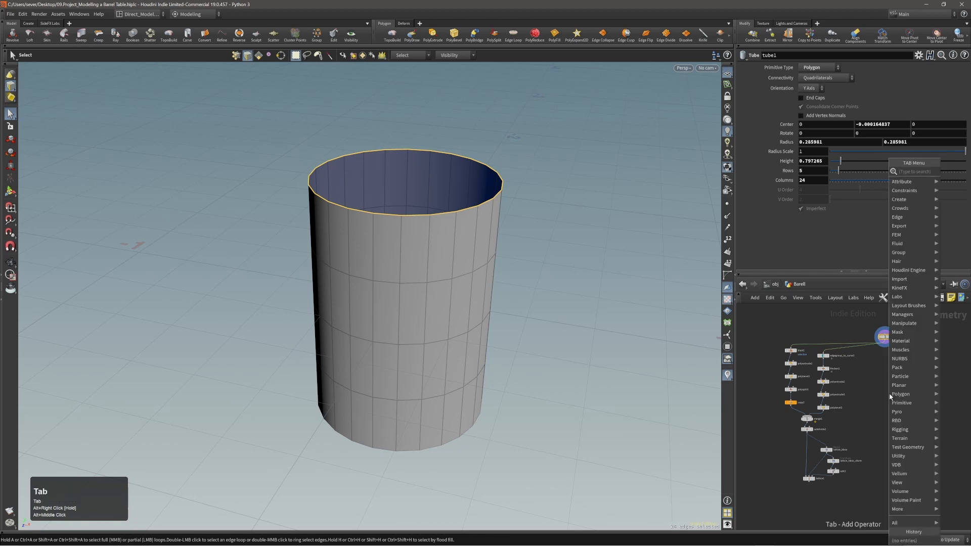
{"action": "scroll", "coordinate": [882, 380], "scroll_direction": "up", "scroll_amount": 3}
{"action": "middle_click_drag", "start_coordinate": [845, 361], "coordinate": [854, 366], "text": "alt"}
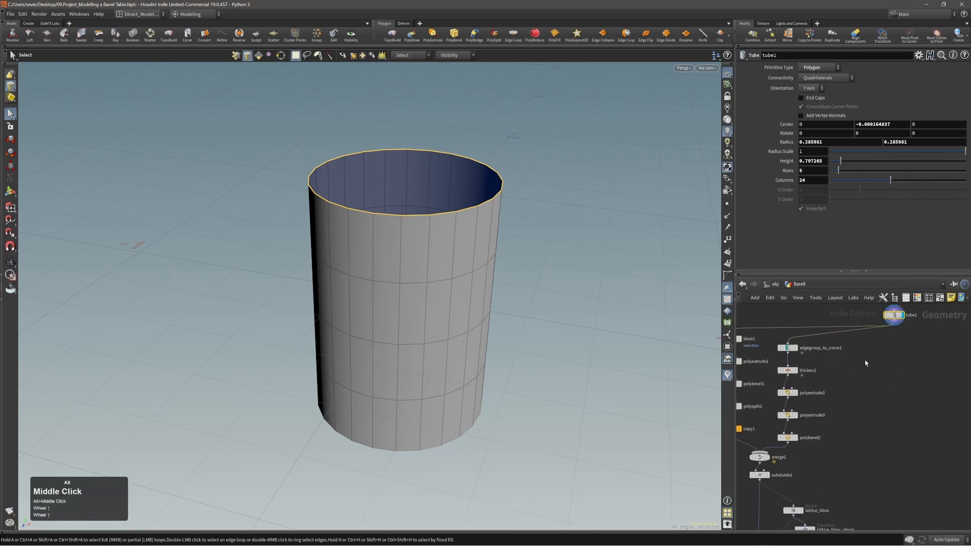
{"action": "left_click_drag", "start_coordinate": [794, 347], "coordinate": [896, 352], "text": "alt"}
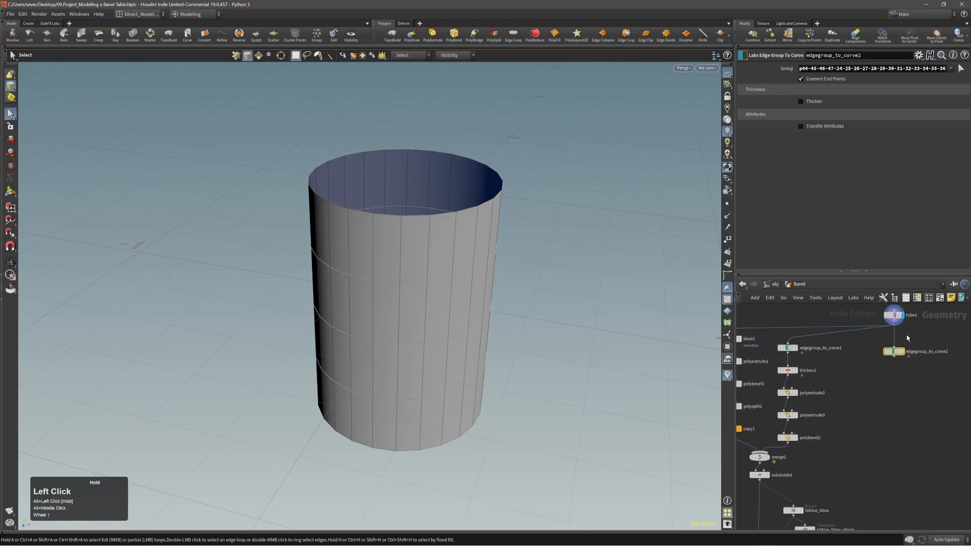
{"action": "left_click", "coordinate": [899, 353]}
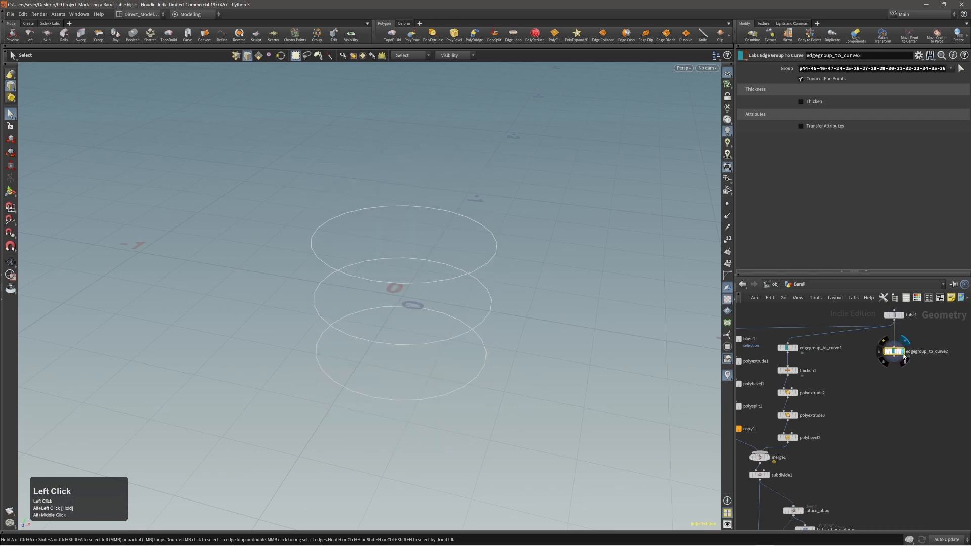
{"action": "left_click", "coordinate": [960, 70]}
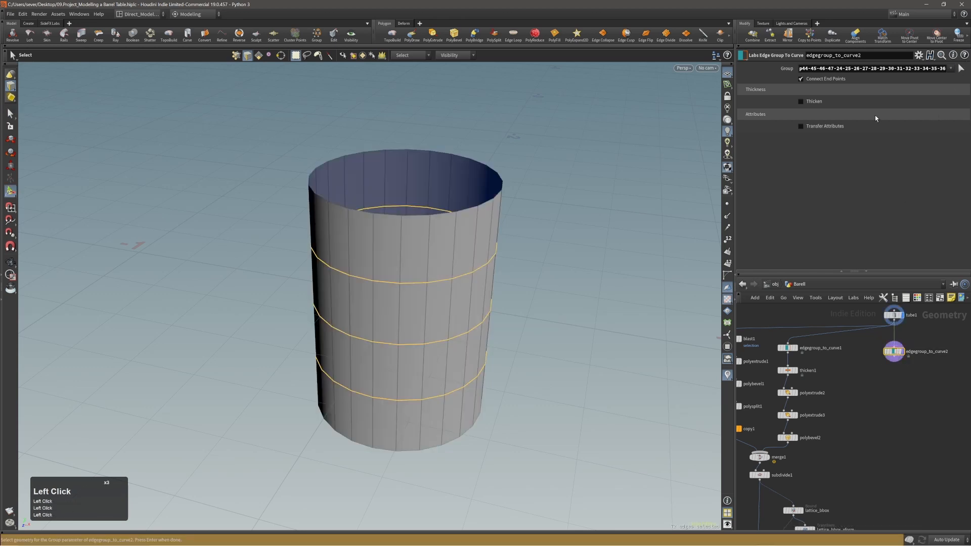
{"action": "double_click", "coordinate": [462, 212]}
{"action": "key", "text": "Return"}
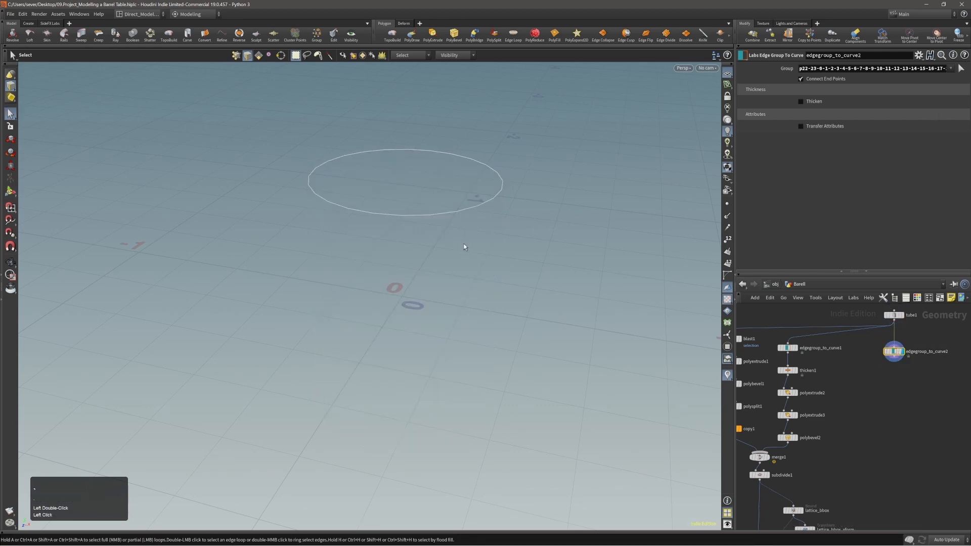
Step: Fill the single rim ring into a flat disc with PolyFill
{"action": "right_click_drag", "start_coordinate": [463, 245], "coordinate": [411, 218], "text": "alt"}
{"action": "left_click_drag", "start_coordinate": [411, 217], "coordinate": [435, 224], "text": "alt"}
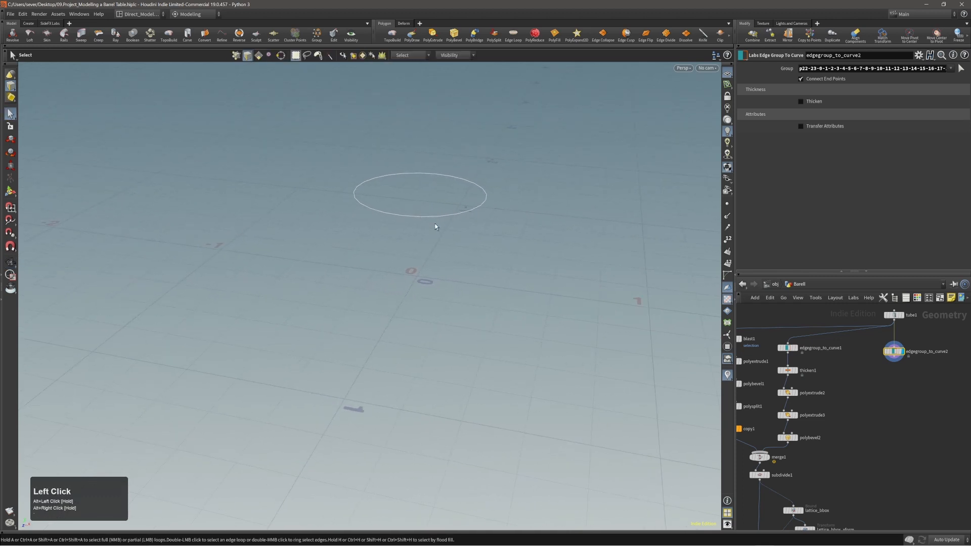
{"action": "double_click", "coordinate": [433, 218]}
{"action": "right_click_drag", "start_coordinate": [433, 216], "coordinate": [466, 202], "text": "alt"}
{"action": "key", "text": "c"}
{"action": "left_click", "coordinate": [517, 193]}
Step: Set polyfill1's Fill Mode to Quadrilateral Grid
{"action": "middle_click_drag", "start_coordinate": [466, 202], "coordinate": [451, 238], "text": "alt"}
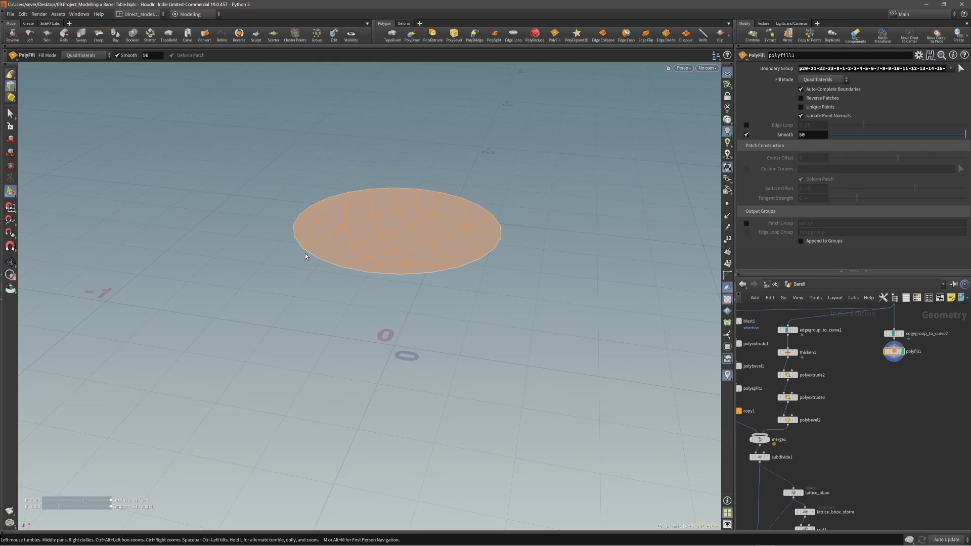
{"action": "left_click_drag", "start_coordinate": [389, 229], "coordinate": [409, 232], "text": "alt"}
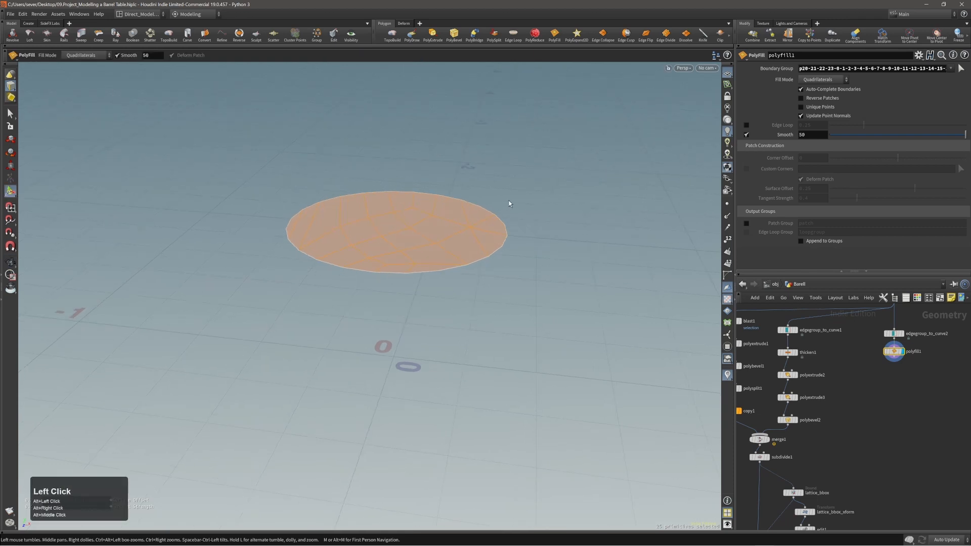
{"action": "left_click", "coordinate": [843, 80]}
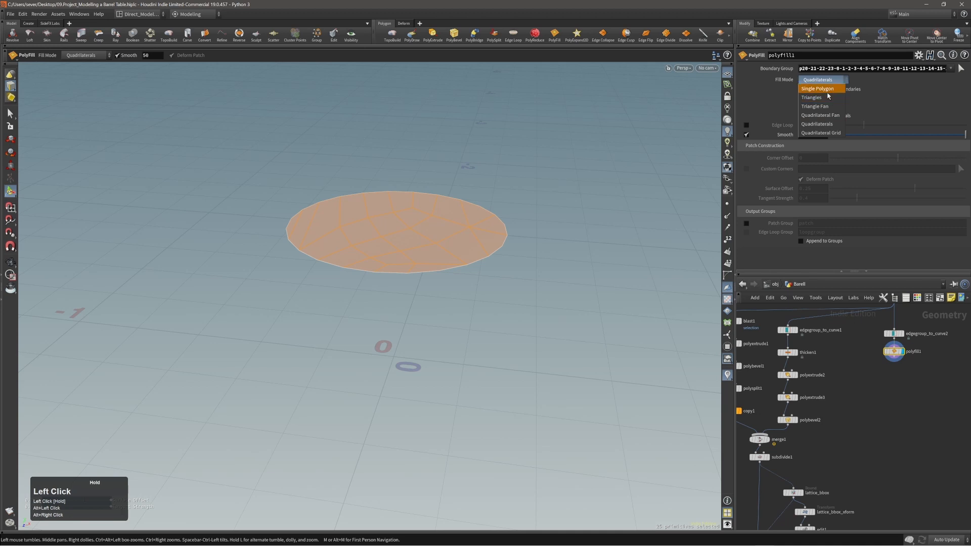
{"action": "left_click", "coordinate": [824, 132]}
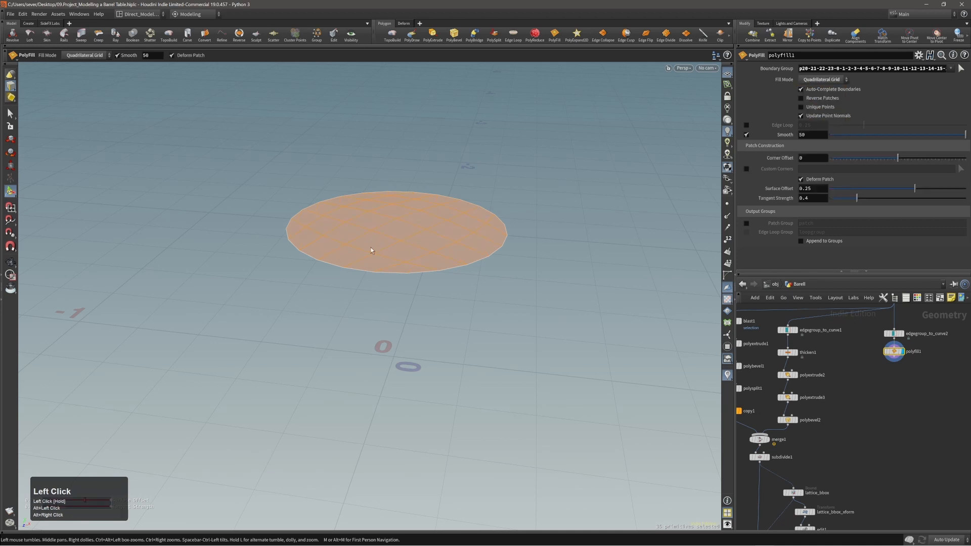
Step: Move the reference image aside, switch Fill Mode to Triangle Fan and uncheck Deform Patch
{"action": "mouse_move", "coordinate": [371, 250]}
{"action": "left_mouse_down", "text": "alt"}
{"action": "mouse_move", "coordinate": [358, 272]}
{"action": "mouse_move", "coordinate": [360, 258]}
{"action": "left_mouse_up", "text": "alt"}
{"action": "right_click_drag", "start_coordinate": [970, 255], "coordinate": [499, 300]}
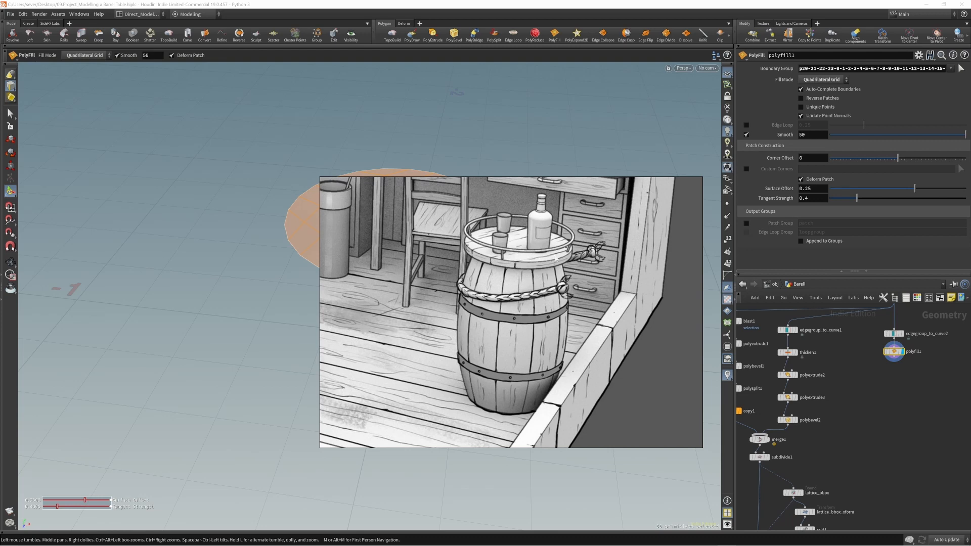
{"action": "right_click_drag", "start_coordinate": [555, 257], "coordinate": [970, 259]}
{"action": "left_click", "coordinate": [832, 80]}
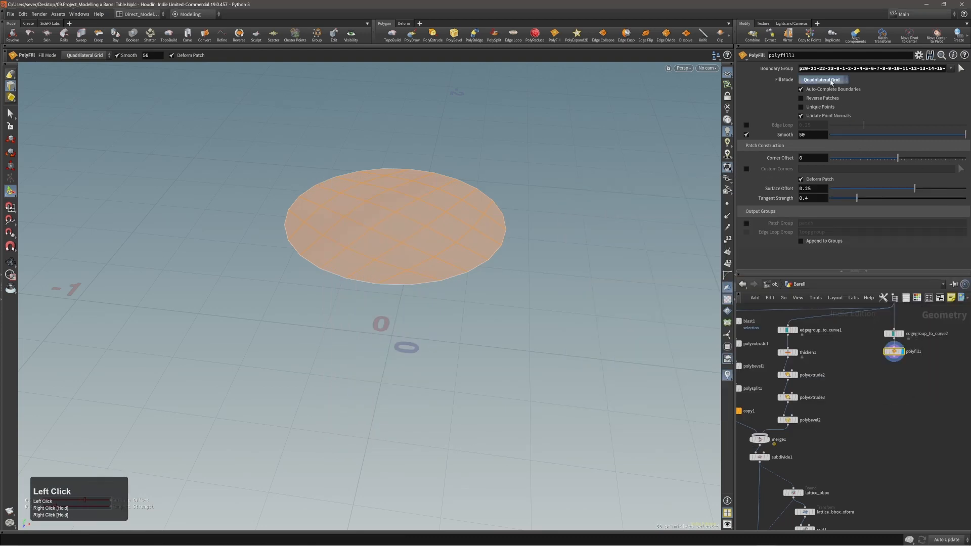
{"action": "left_click_drag", "start_coordinate": [832, 83], "coordinate": [831, 96]}
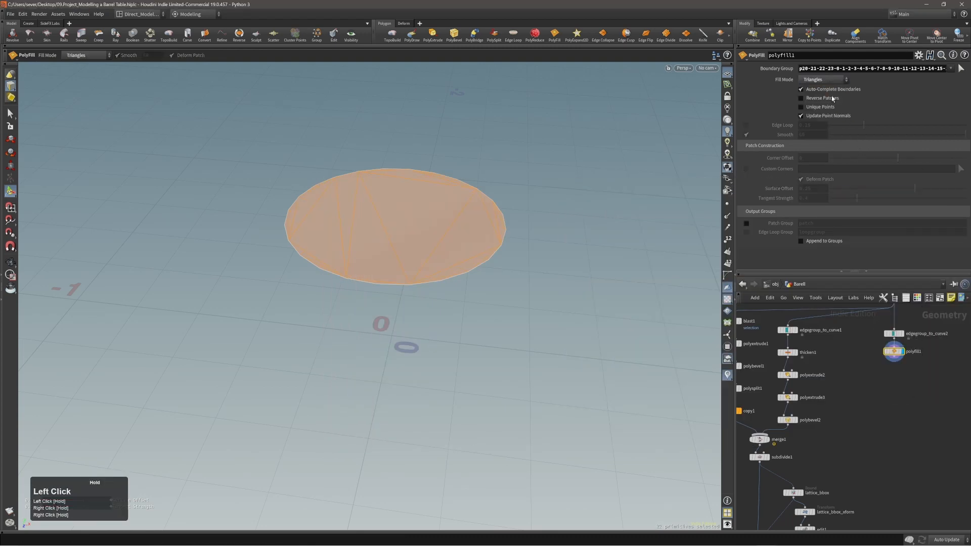
{"action": "left_click", "coordinate": [824, 80]}
{"action": "left_click", "coordinate": [814, 106]}
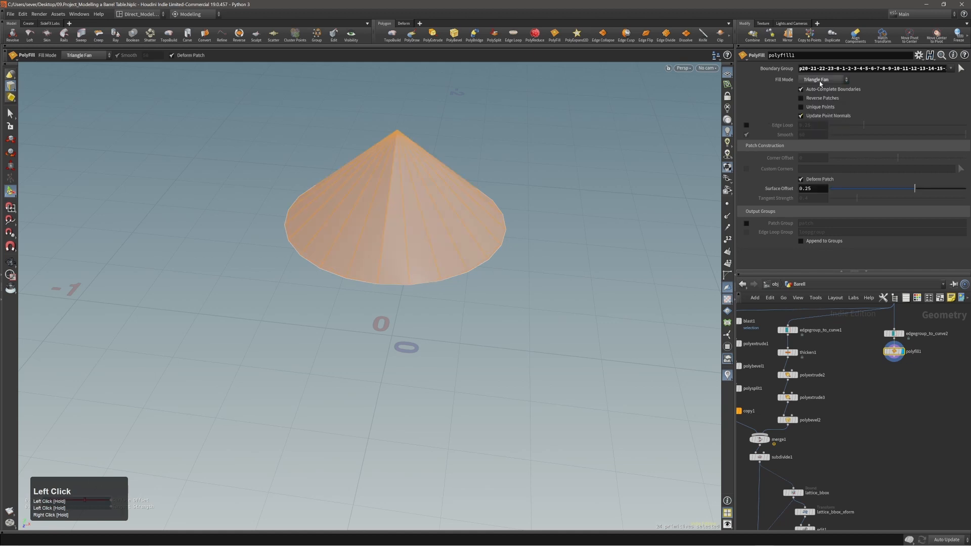
{"action": "left_click", "coordinate": [801, 179]}
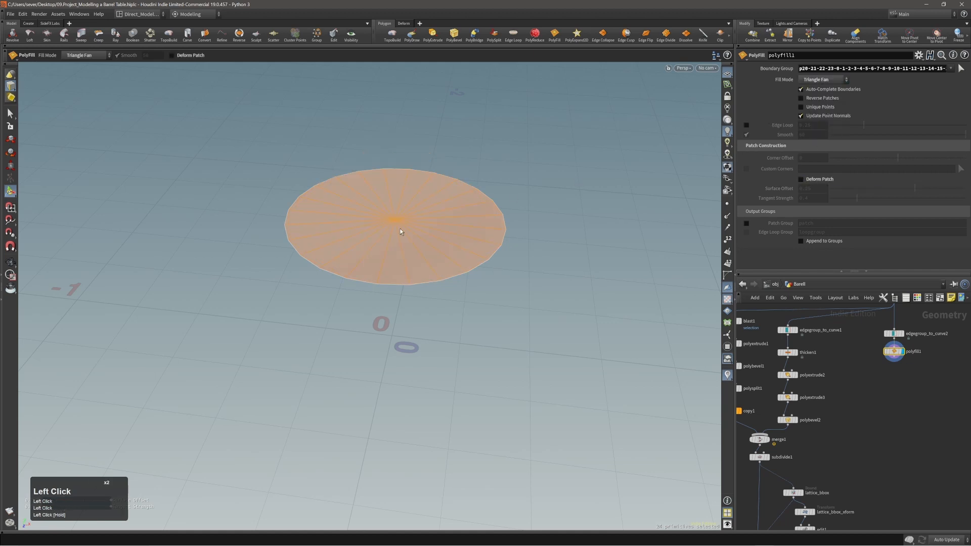
Step: Inspect the triangle-fan disc, then change polyfill1's Fill Mode to Single Polygon
{"action": "right_click_drag", "start_coordinate": [970, 253], "coordinate": [519, 224]}
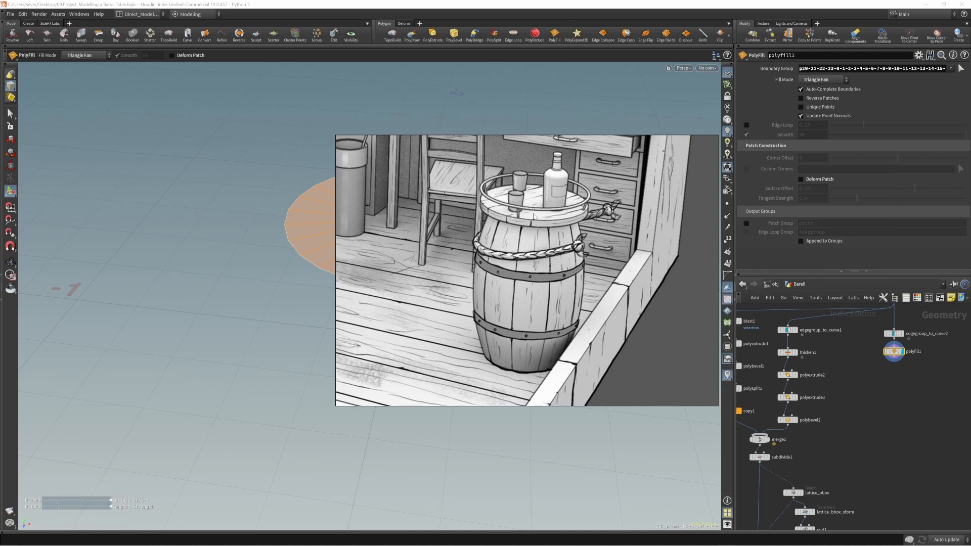
{"action": "right_click_drag", "start_coordinate": [522, 221], "coordinate": [970, 263]}
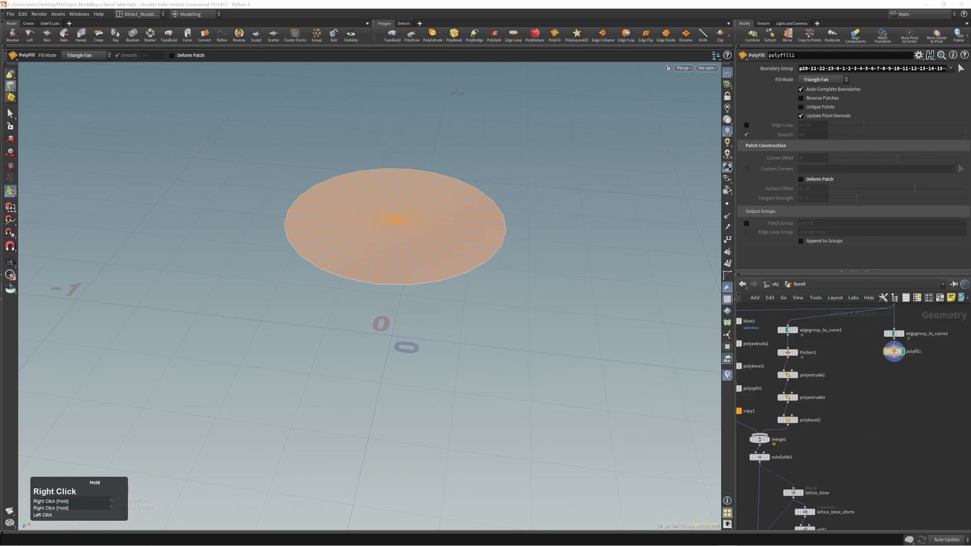
{"action": "left_click", "coordinate": [593, 265]}
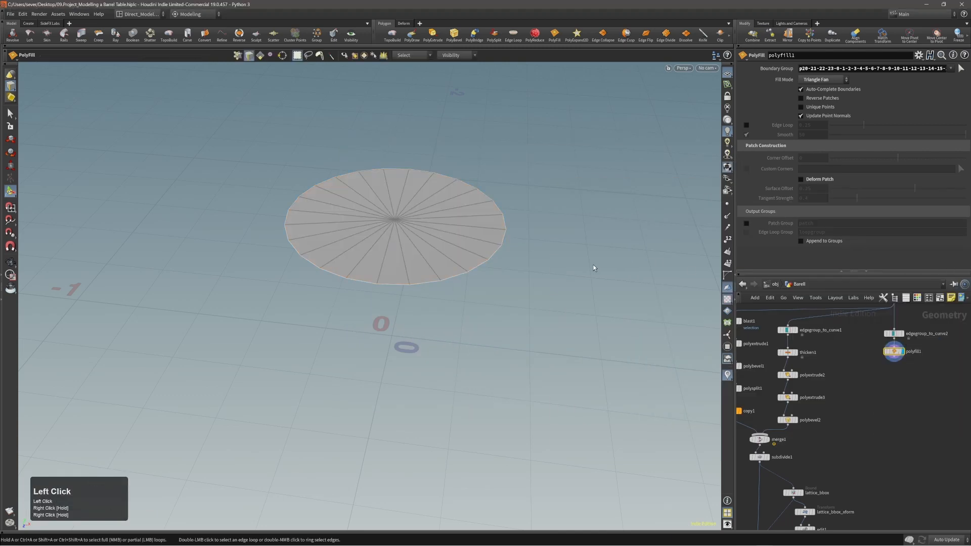
{"action": "right_click_drag", "start_coordinate": [513, 272], "coordinate": [440, 253], "text": "alt"}
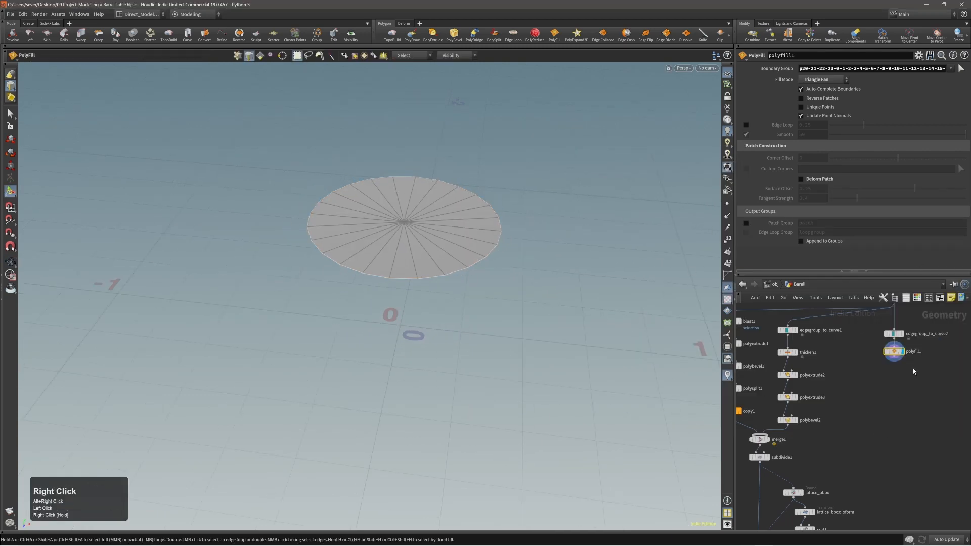
{"action": "left_click", "coordinate": [892, 351]}
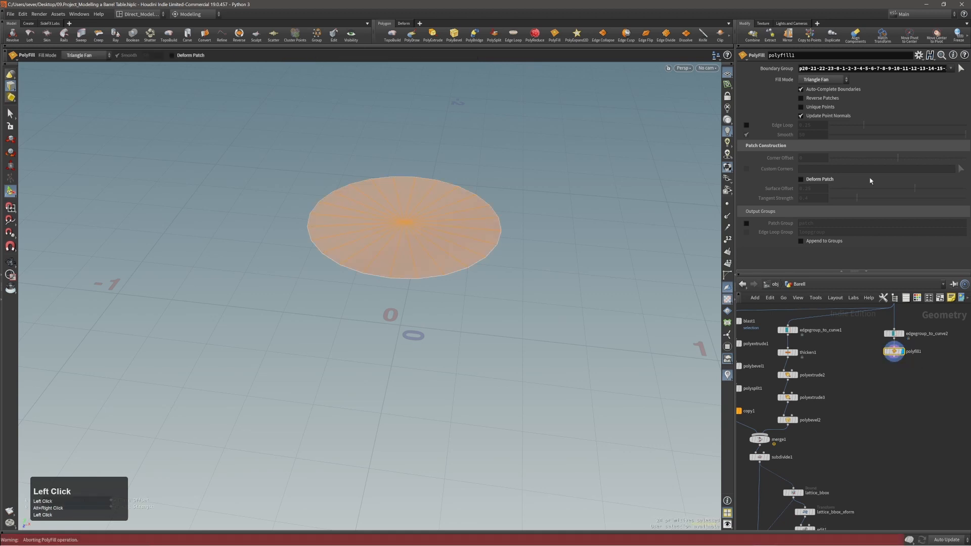
{"action": "left_click", "coordinate": [823, 79]}
{"action": "left_click", "coordinate": [829, 89]}
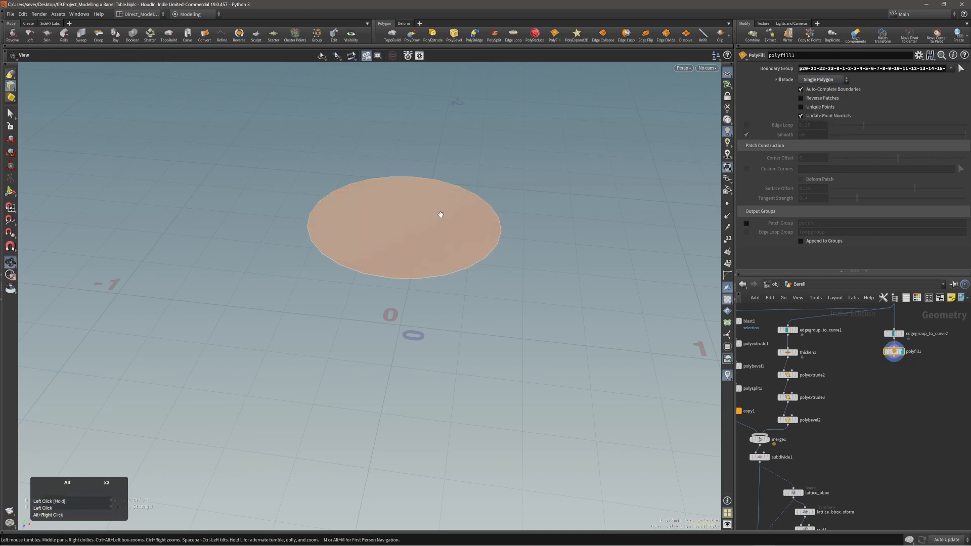
Step: Orbit close to the disc and select its whole boundary edge loop
{"action": "right_click_drag", "start_coordinate": [440, 214], "coordinate": [511, 199], "text": "alt"}
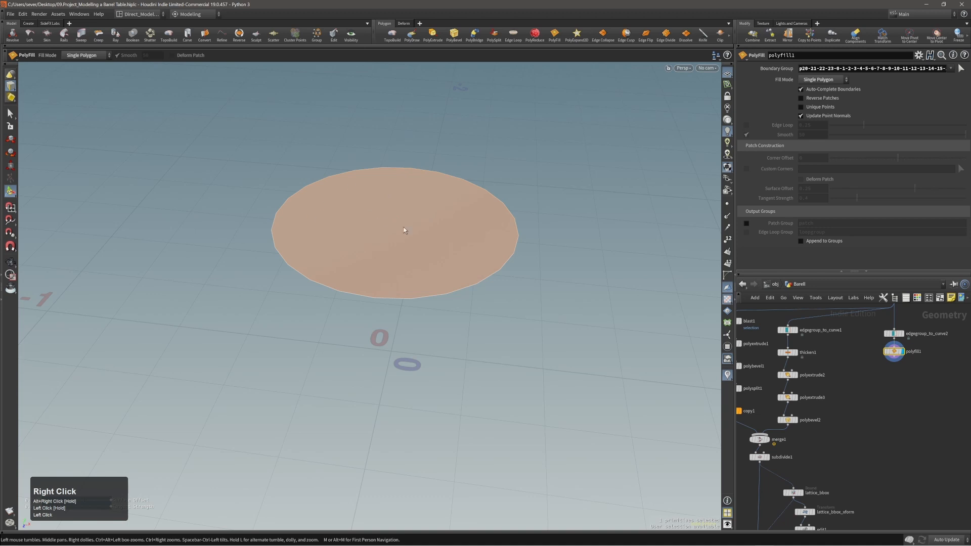
{"action": "middle_click_drag", "start_coordinate": [883, 414], "coordinate": [871, 395]}
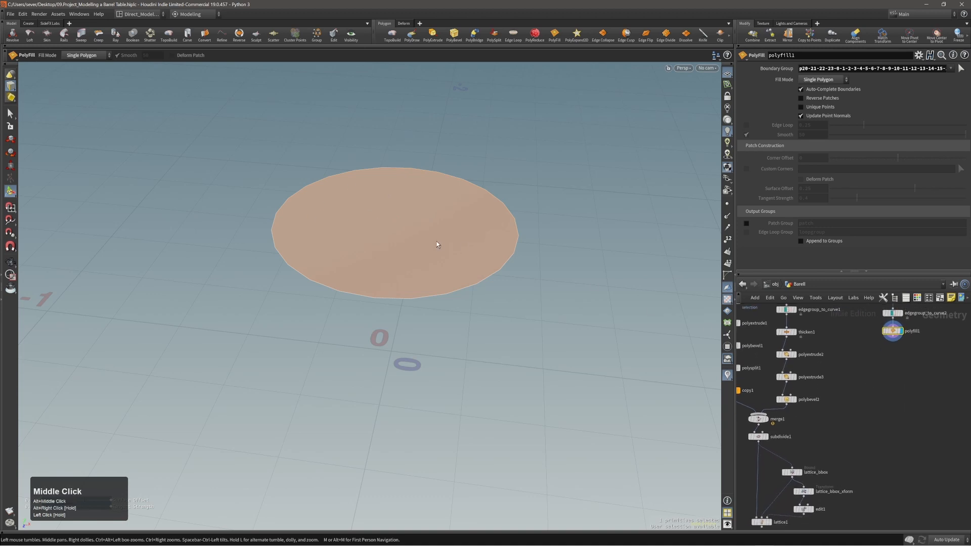
{"action": "right_click_drag", "start_coordinate": [436, 244], "coordinate": [381, 215], "text": "alt"}
{"action": "left_click_drag", "start_coordinate": [382, 215], "coordinate": [416, 241], "text": "alt"}
{"action": "right_click_drag", "start_coordinate": [419, 238], "coordinate": [446, 242], "text": "alt"}
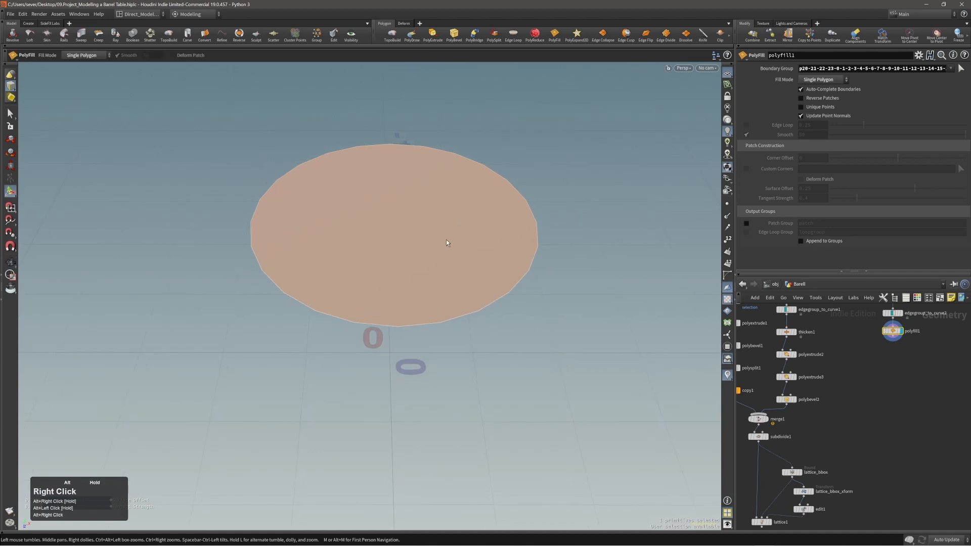
{"action": "double_click", "coordinate": [488, 305]}
Step: Extrude the disc's boundary edges with PolyExtrude, briefly try point-normal mode, then reset Distance to 0
{"action": "key", "text": "c"}
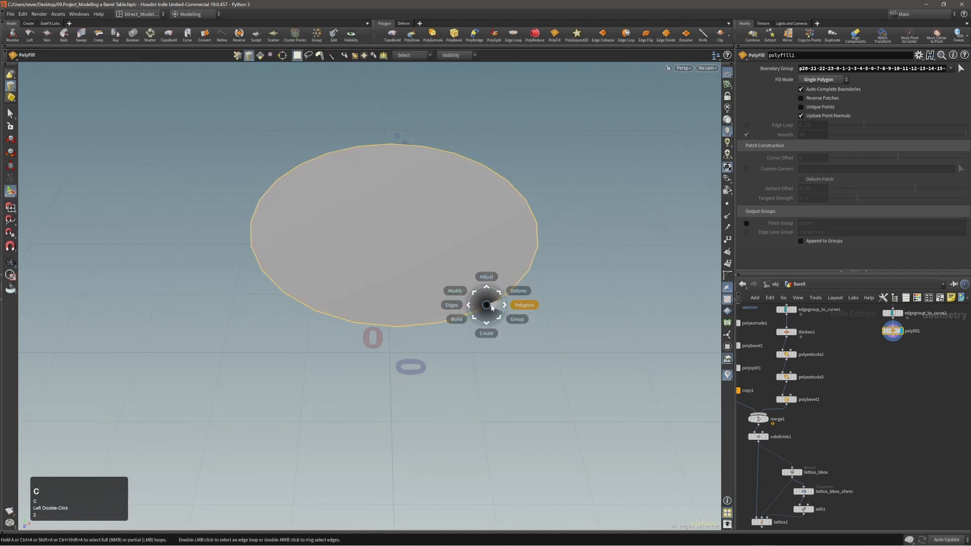
{"action": "left_click", "coordinate": [494, 306]}
{"action": "left_click", "coordinate": [505, 305]}
{"action": "left_click_drag", "start_coordinate": [504, 305], "coordinate": [511, 312]}
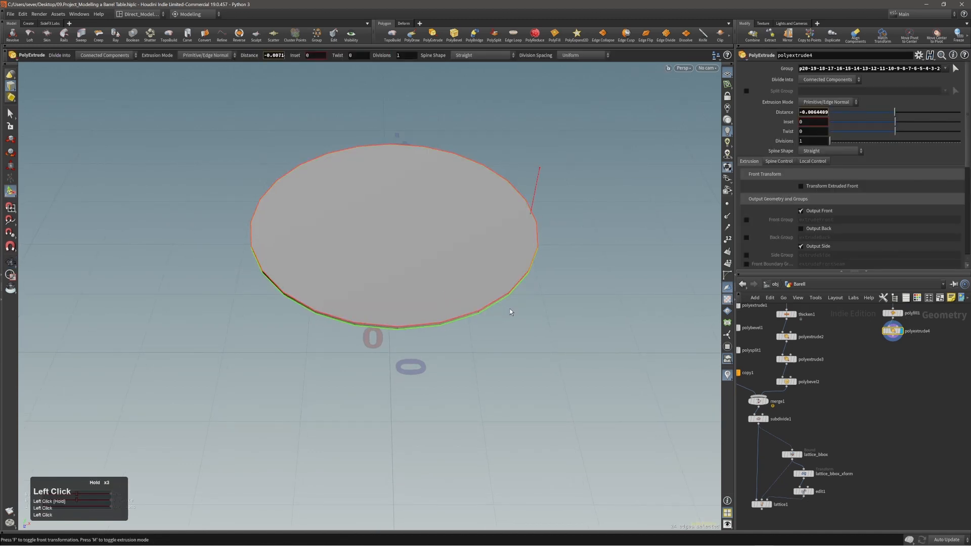
{"action": "left_click", "coordinate": [829, 102]}
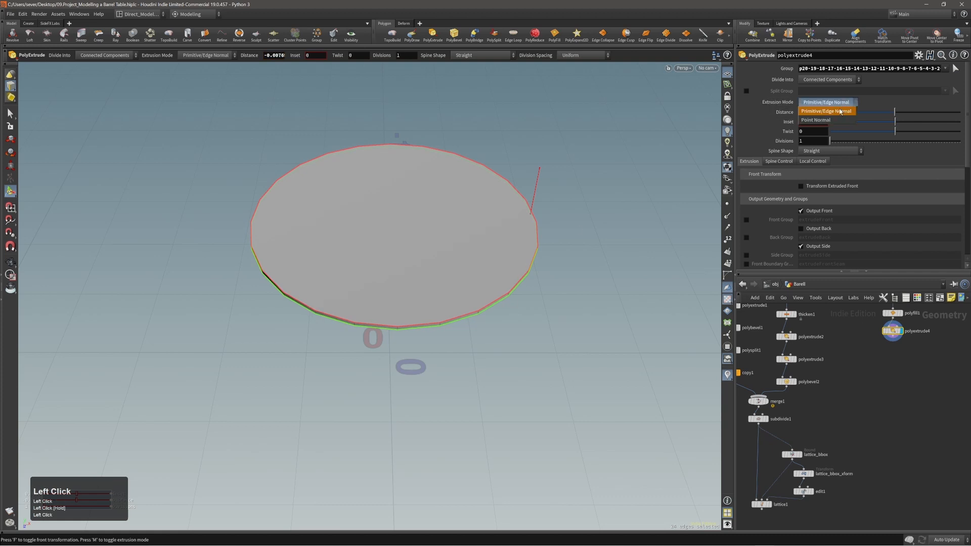
{"action": "left_click", "coordinate": [823, 112]}
{"action": "right_click_drag", "start_coordinate": [438, 275], "coordinate": [460, 284], "text": "alt"}
{"action": "left_click_drag", "start_coordinate": [460, 283], "coordinate": [397, 246]}
{"action": "left_click", "coordinate": [808, 104]}
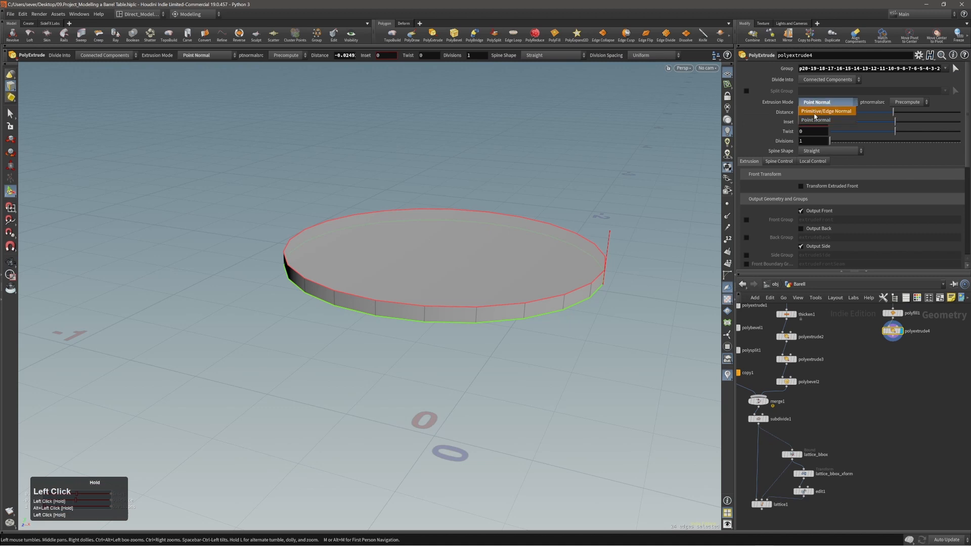
{"action": "left_click", "coordinate": [815, 94]}
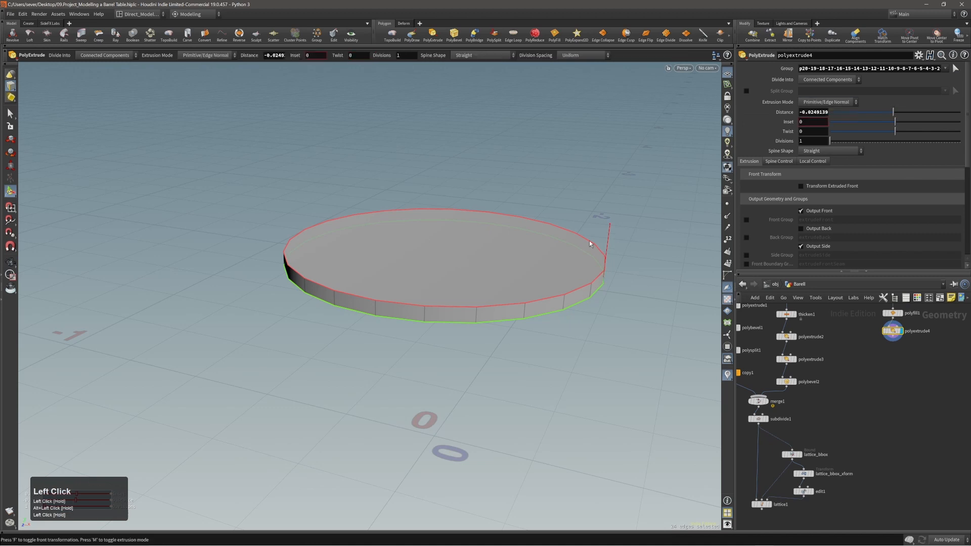
{"action": "middle_click", "coordinate": [786, 114], "text": "ctrl"}
Step: Enable Transform Extruded Front and scale the extruded front outward to about 1.10
{"action": "left_click_drag", "start_coordinate": [449, 287], "coordinate": [472, 326], "text": "alt"}
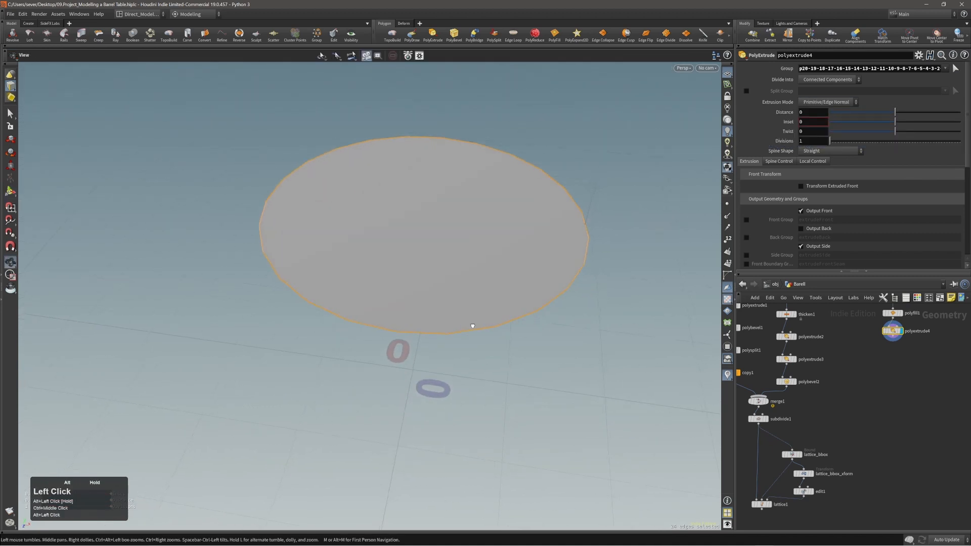
{"action": "middle_click_drag", "start_coordinate": [468, 270], "coordinate": [466, 277], "text": "alt"}
{"action": "key", "text": "f"}
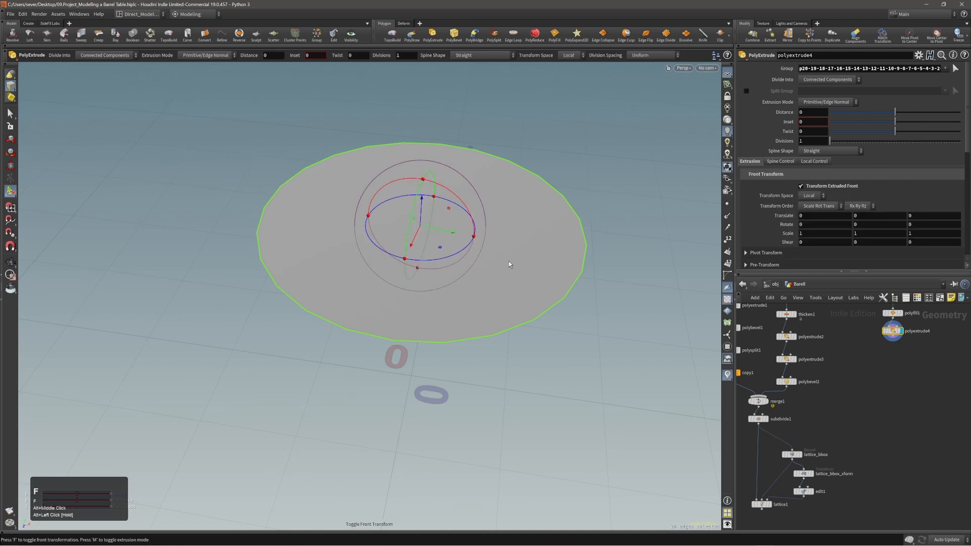
{"action": "right_click_drag", "start_coordinate": [528, 277], "coordinate": [539, 299]}
{"action": "right_click_drag", "start_coordinate": [561, 301], "coordinate": [567, 301]}
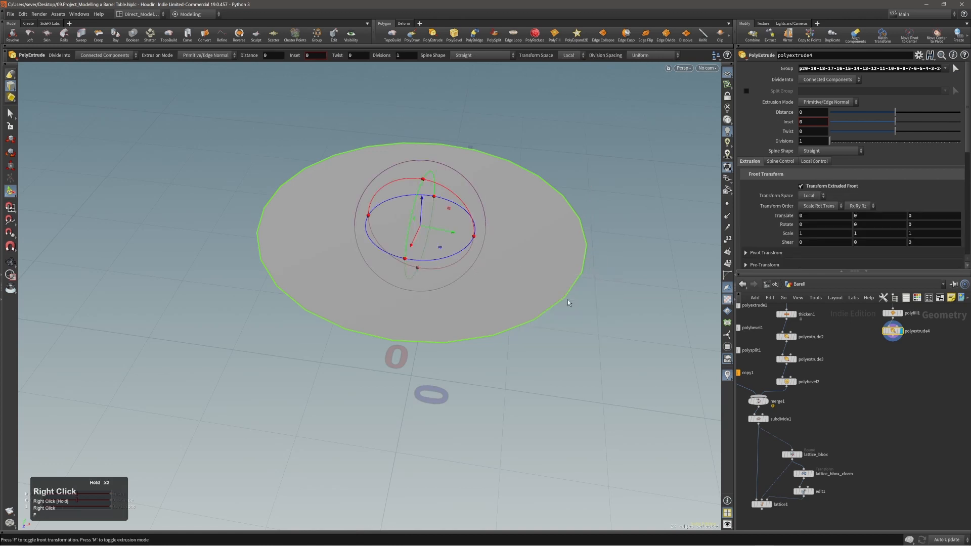
{"action": "right_click", "coordinate": [518, 277]}
{"action": "left_click", "coordinate": [518, 278]}
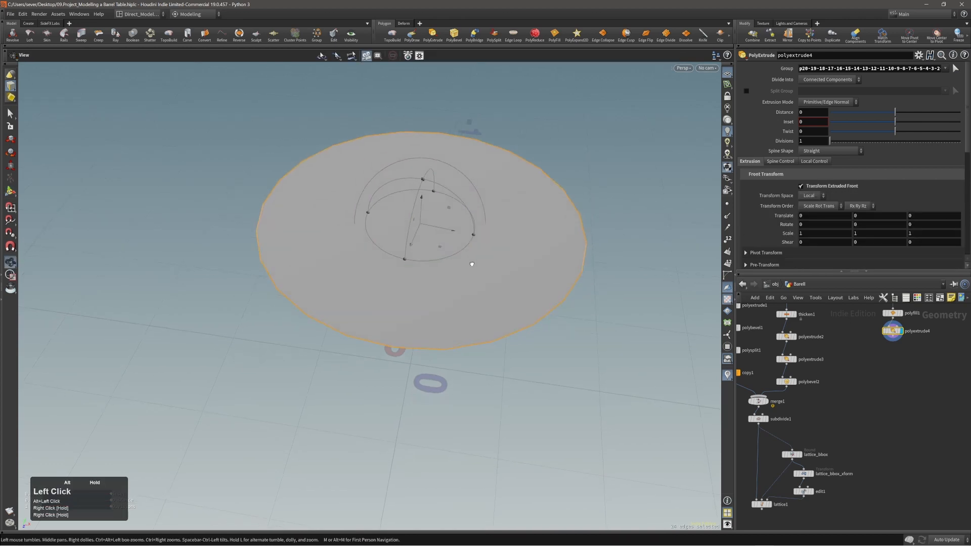
{"action": "left_click_drag", "start_coordinate": [451, 262], "coordinate": [453, 264]}
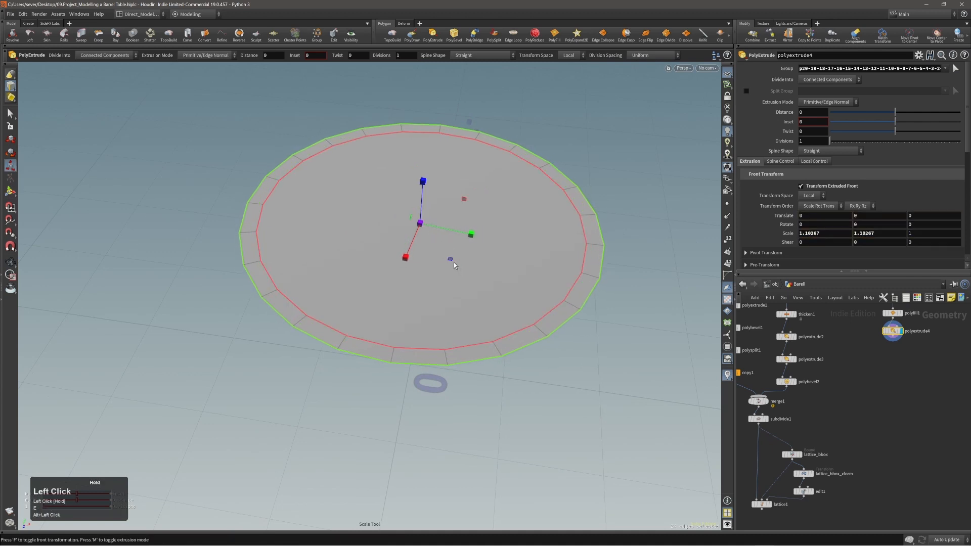
Step: Reduce the outer rim's front scale to 1.07598 after inspecting the disc
{"action": "right_click_drag", "start_coordinate": [453, 262], "coordinate": [418, 259], "text": "alt"}
{"action": "left_click_drag", "start_coordinate": [418, 260], "coordinate": [429, 255], "text": "alt"}
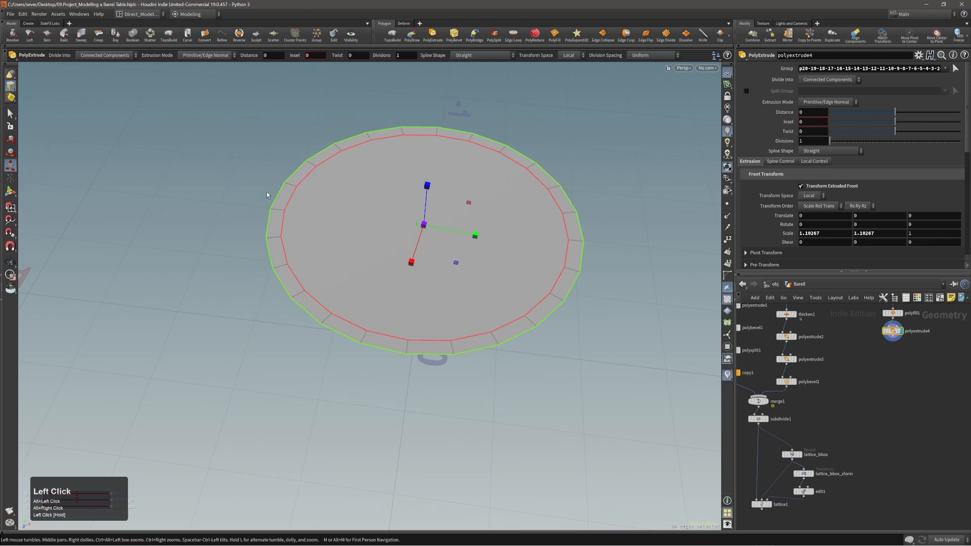
{"action": "left_click_drag", "start_coordinate": [474, 308], "coordinate": [307, 293], "text": "alt"}
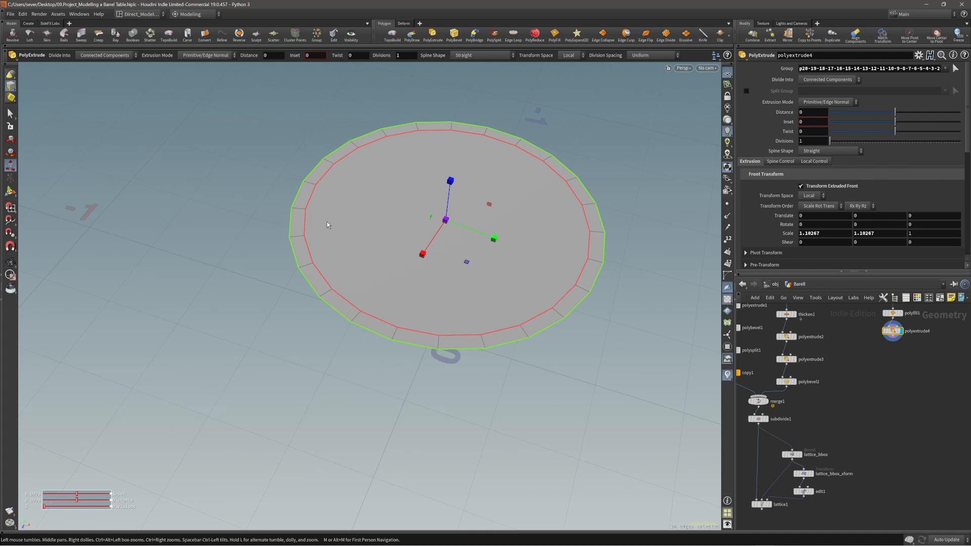
{"action": "left_click_drag", "start_coordinate": [427, 274], "coordinate": [441, 271], "text": "alt"}
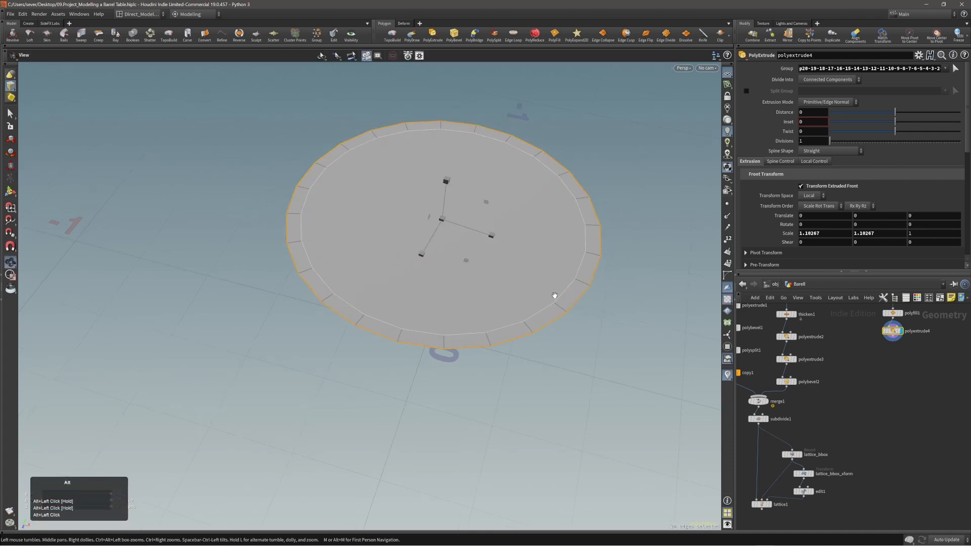
{"action": "right_click_drag", "start_coordinate": [555, 297], "coordinate": [578, 279], "text": "alt"}
{"action": "key", "text": "Return"}
{"action": "left_click_drag", "start_coordinate": [453, 252], "coordinate": [450, 253]}
{"action": "right_click_drag", "start_coordinate": [449, 263], "coordinate": [453, 252], "text": "alt"}
{"action": "left_click_drag", "start_coordinate": [453, 251], "coordinate": [473, 253], "text": "alt"}
Step: Select the large centre face of the disc in face mode
{"action": "middle_click_drag", "start_coordinate": [484, 247], "coordinate": [491, 260], "text": "alt"}
{"action": "key", "text": "3"}
{"action": "left_click", "coordinate": [478, 268]}
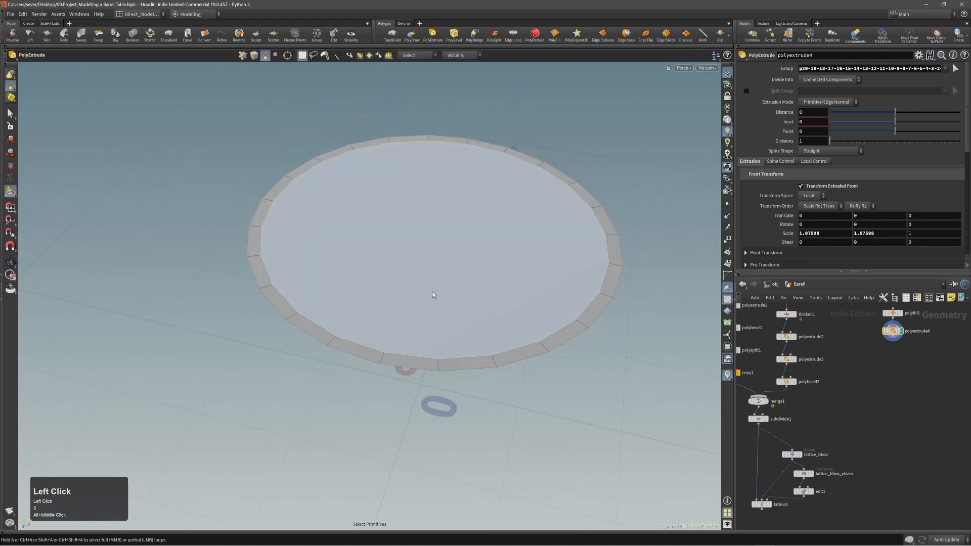
Step: Delete the centre disc face, leaving only the thin outer ring
{"action": "key", "text": "Delete"}
{"action": "right_click_drag", "start_coordinate": [454, 273], "coordinate": [422, 314], "text": "alt"}
{"action": "mouse_move", "coordinate": [422, 314]}
{"action": "left_mouse_down", "text": "alt"}
{"action": "mouse_move", "coordinate": [403, 333]}
{"action": "mouse_move", "coordinate": [305, 335]}
{"action": "mouse_move", "coordinate": [384, 336]}
{"action": "mouse_move", "coordinate": [415, 326]}
{"action": "mouse_move", "coordinate": [408, 321]}
{"action": "left_mouse_up", "text": "alt"}
{"action": "right_click_drag", "start_coordinate": [407, 320], "coordinate": [457, 290], "text": "alt"}
{"action": "middle_click_drag", "start_coordinate": [457, 291], "coordinate": [399, 337], "text": "alt"}
Step: Select two bottom inner ring edges and start bridging them to two top ring edges
{"action": "key", "text": "2"}
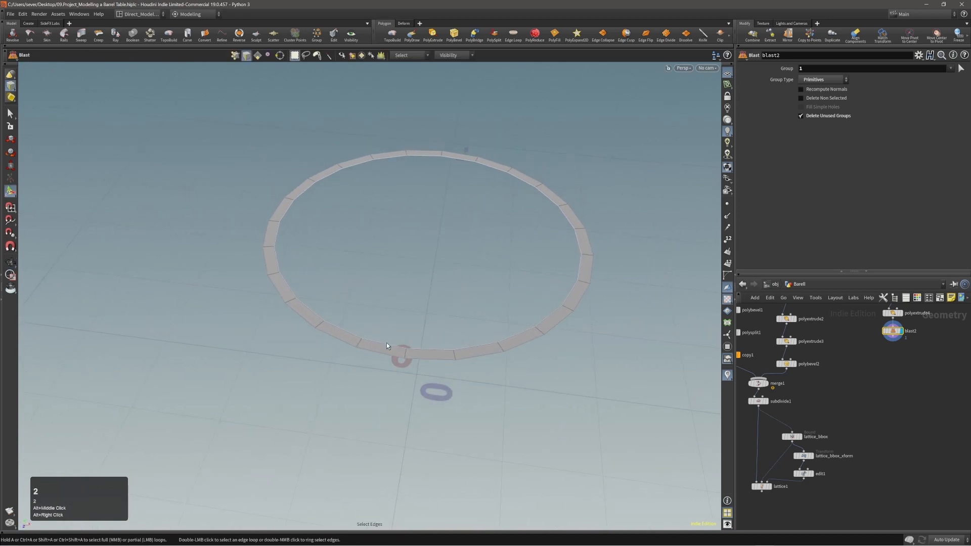
{"action": "left_click", "coordinate": [386, 344]}
{"action": "left_click", "coordinate": [425, 349], "text": "shift"}
{"action": "left_click", "coordinate": [426, 349], "text": "shift"}
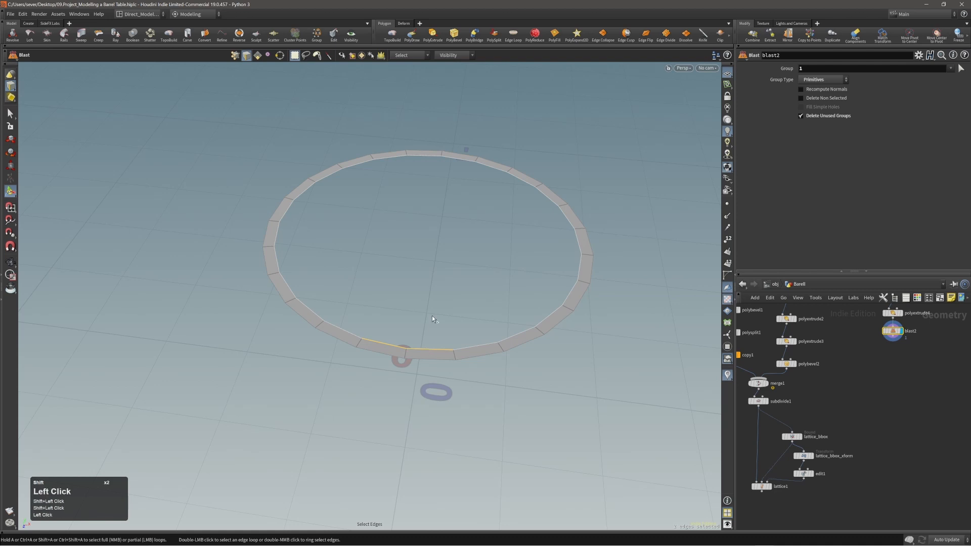
{"action": "key", "text": "c"}
{"action": "left_click", "coordinate": [443, 310]}
{"action": "left_click", "coordinate": [443, 328]}
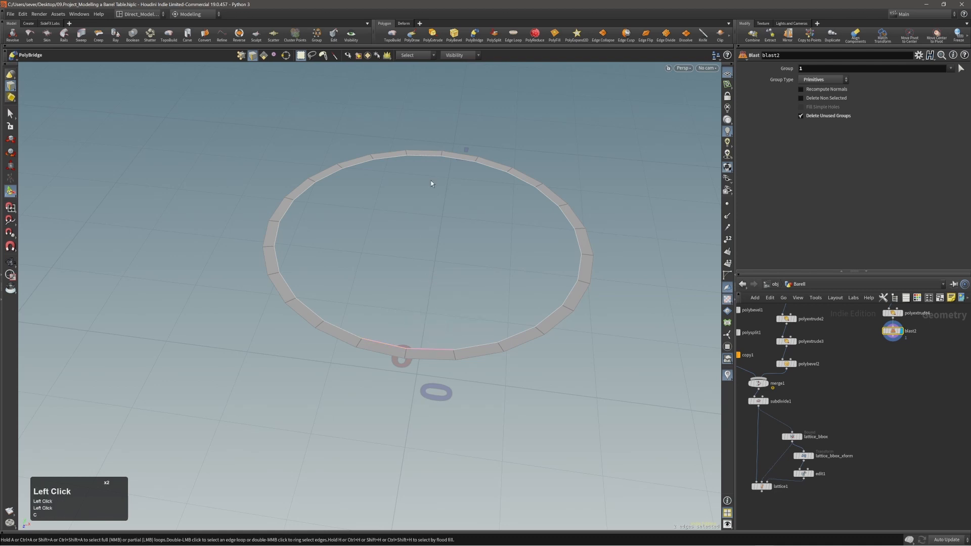
{"action": "left_click", "coordinate": [427, 156]}
{"action": "left_click", "coordinate": [450, 159], "text": "shift"}
Step: Undo the accidental dissolve and reselect the two lower ring edges
{"action": "key", "text": "alt+grave"}
{"action": "key", "text": "ctrl+z"}
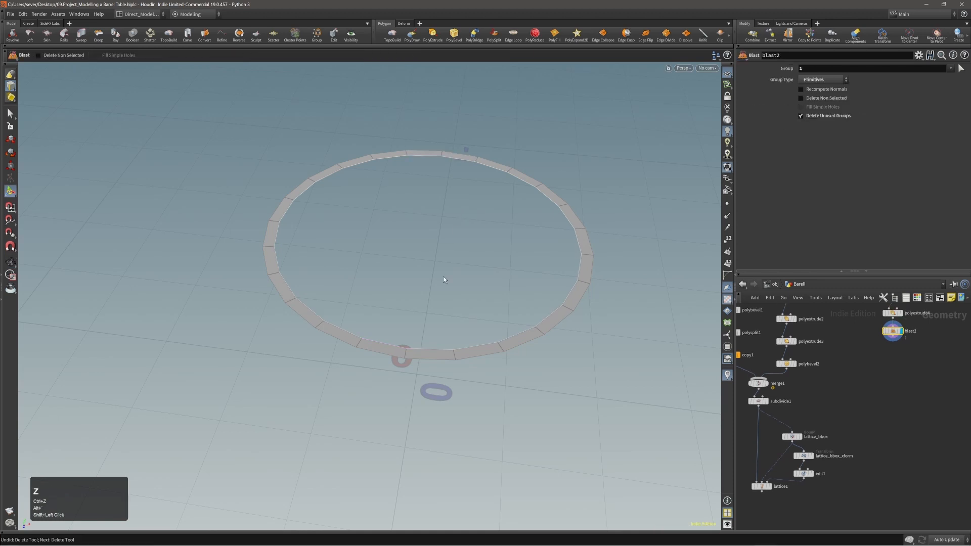
{"action": "left_click", "coordinate": [385, 345]}
{"action": "left_click", "coordinate": [424, 350], "text": "shift"}
{"action": "right_click", "coordinate": [429, 326]}
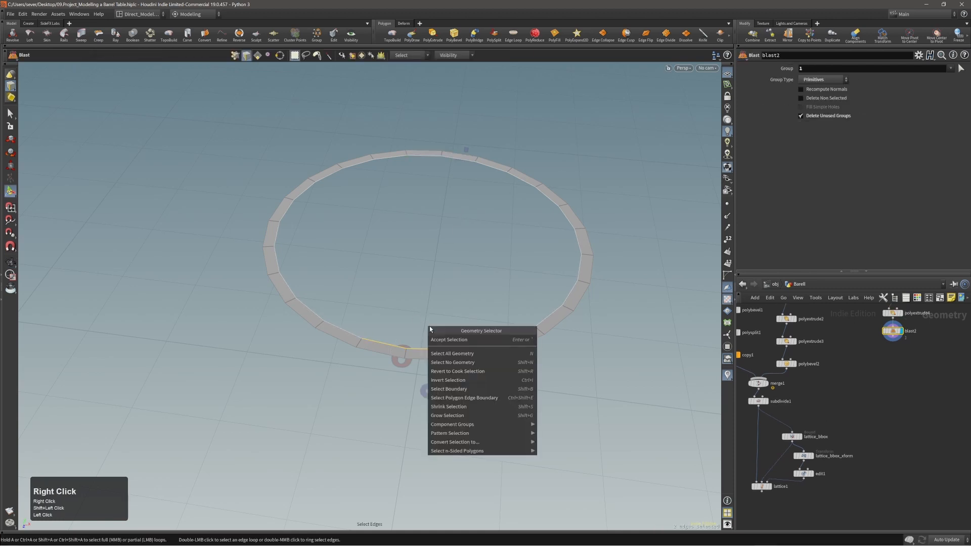
{"action": "left_click", "coordinate": [408, 280]}
Step: Bridge the selected bottom edges to two top ring edges with PolyBridge
{"action": "key", "text": "c"}
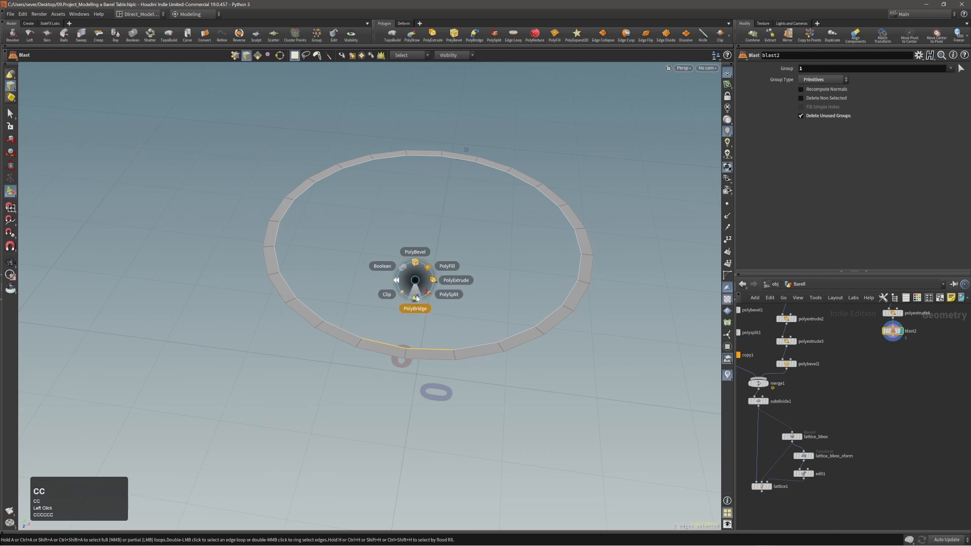
{"action": "left_click", "coordinate": [416, 298]}
{"action": "left_click", "coordinate": [421, 159]}
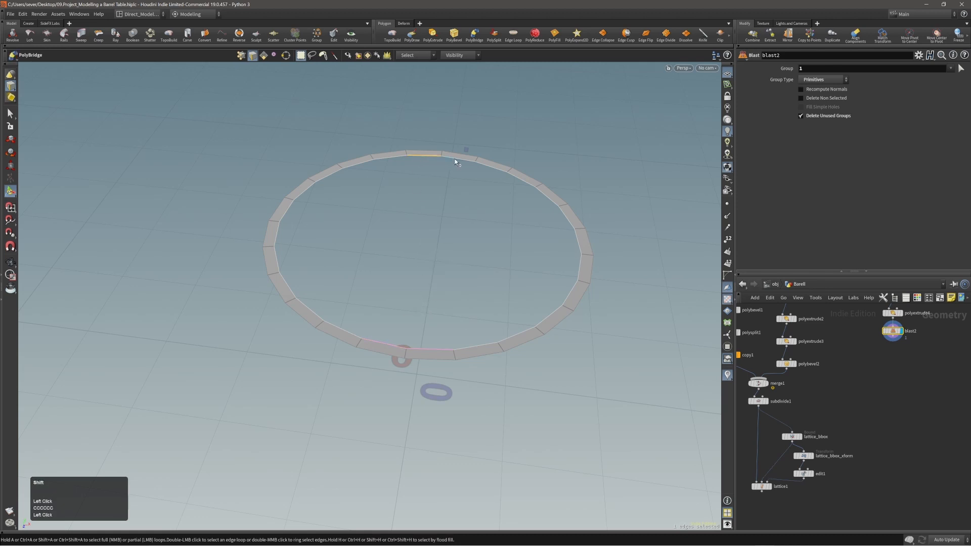
{"action": "left_click", "coordinate": [454, 159], "text": "shift"}
Step: Bridge a second pair of bottom edges to the upper-right ring edges, repeating with Q
{"action": "mouse_move", "coordinate": [439, 221]}
{"action": "left_mouse_down", "text": "alt"}
{"action": "mouse_move", "coordinate": [433, 240]}
{"action": "mouse_move", "coordinate": [428, 226]}
{"action": "left_mouse_up", "text": "alt"}
{"action": "right_click_drag", "start_coordinate": [428, 225], "coordinate": [440, 259], "text": "alt"}
{"action": "left_click_drag", "start_coordinate": [440, 259], "coordinate": [438, 267], "text": "alt"}
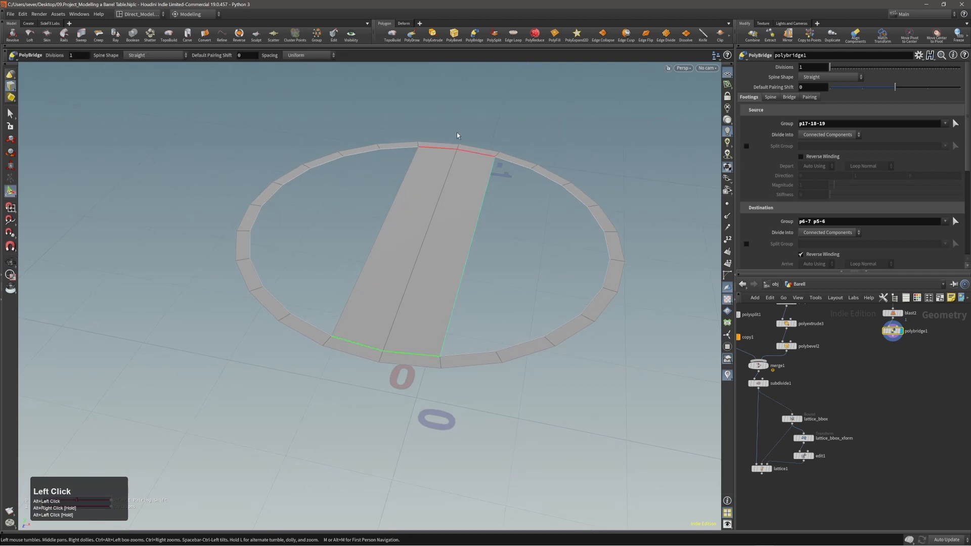
{"action": "right_click_drag", "start_coordinate": [421, 230], "coordinate": [425, 271], "text": "alt"}
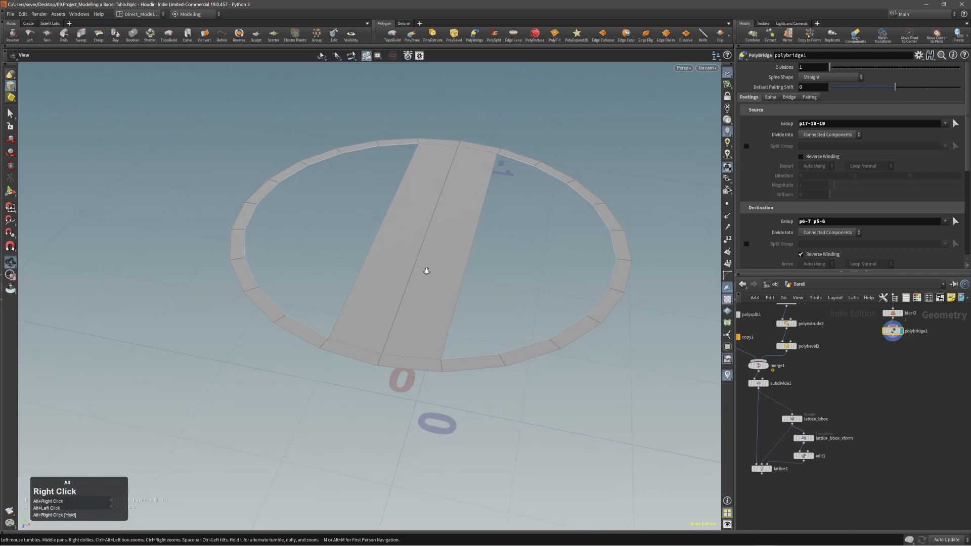
{"action": "left_click", "coordinate": [471, 359]}
{"action": "left_click", "coordinate": [520, 352], "text": "shift"}
{"action": "left_click", "coordinate": [520, 351], "text": "shift"}
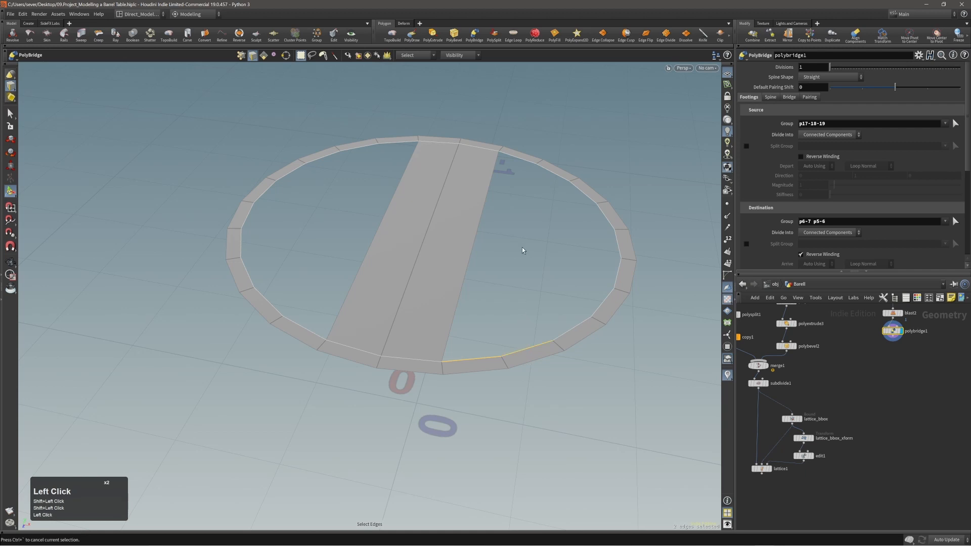
{"action": "key", "text": "q"}
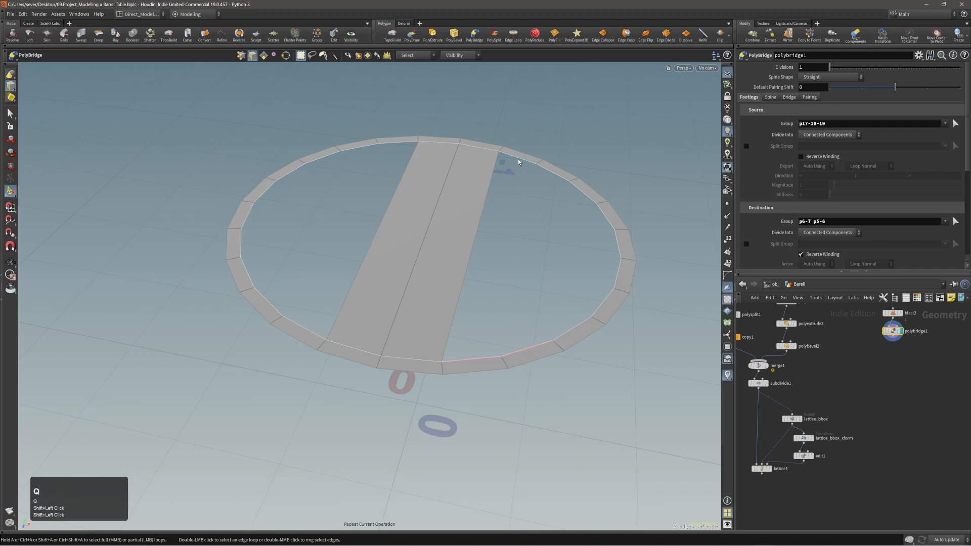
{"action": "left_click", "coordinate": [518, 157]}
{"action": "left_click", "coordinate": [547, 170], "text": "shift"}
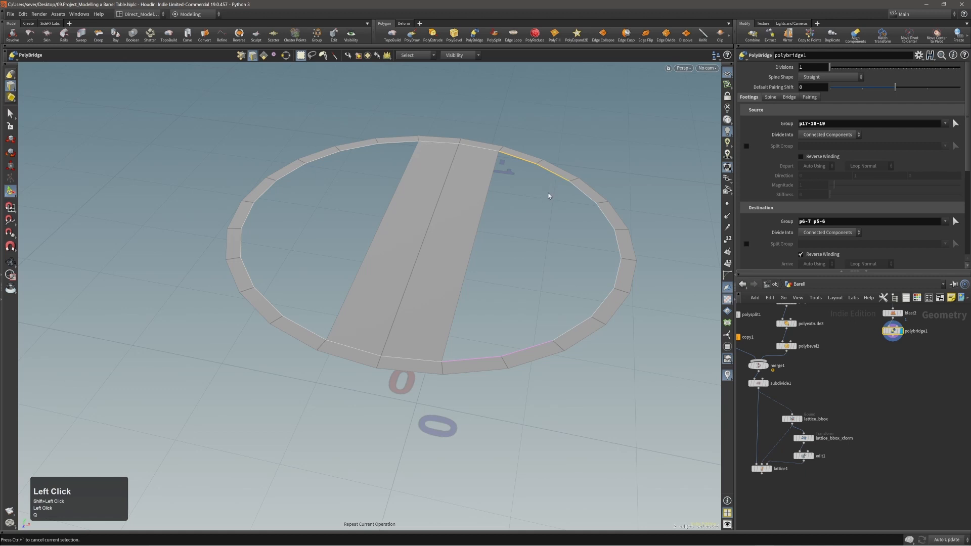
{"action": "key", "text": "Return"}
Step: Add a third bridge strip filling the right gap to the top-right ring edges
{"action": "middle_click_drag", "start_coordinate": [555, 247], "coordinate": [524, 233], "text": "alt"}
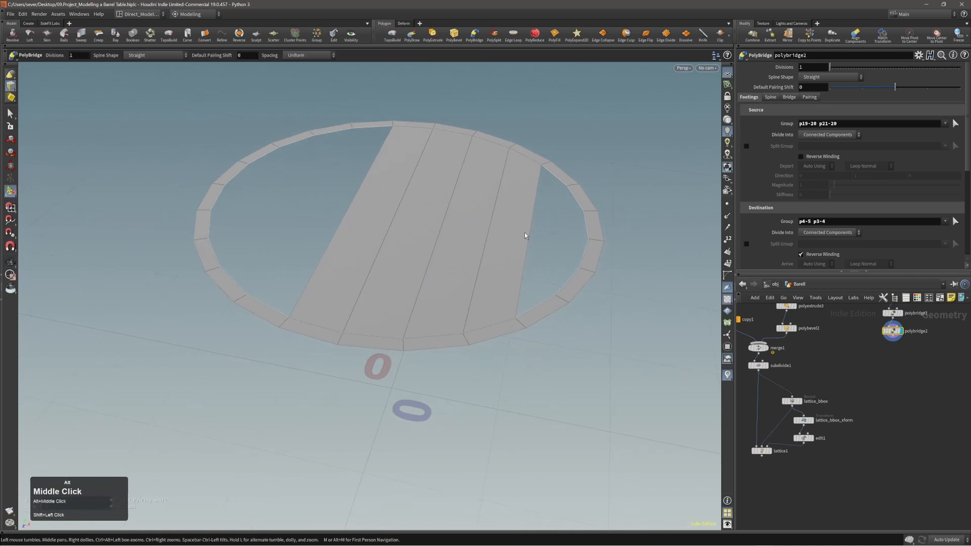
{"action": "key", "text": "s"}
{"action": "left_click", "coordinate": [539, 305]}
{"action": "left_click", "coordinate": [568, 283], "text": "shift"}
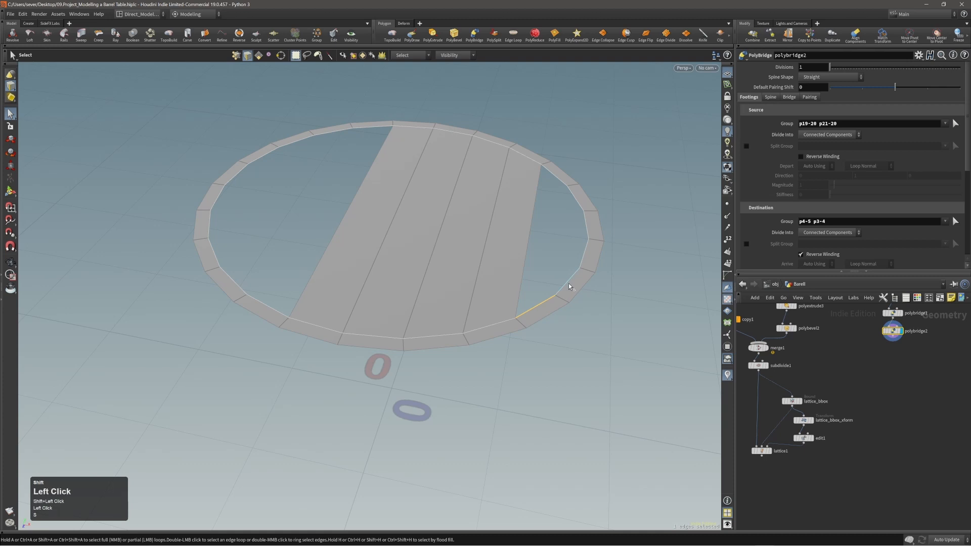
{"action": "left_click", "coordinate": [568, 282], "text": "shift"}
{"action": "key", "text": "q"}
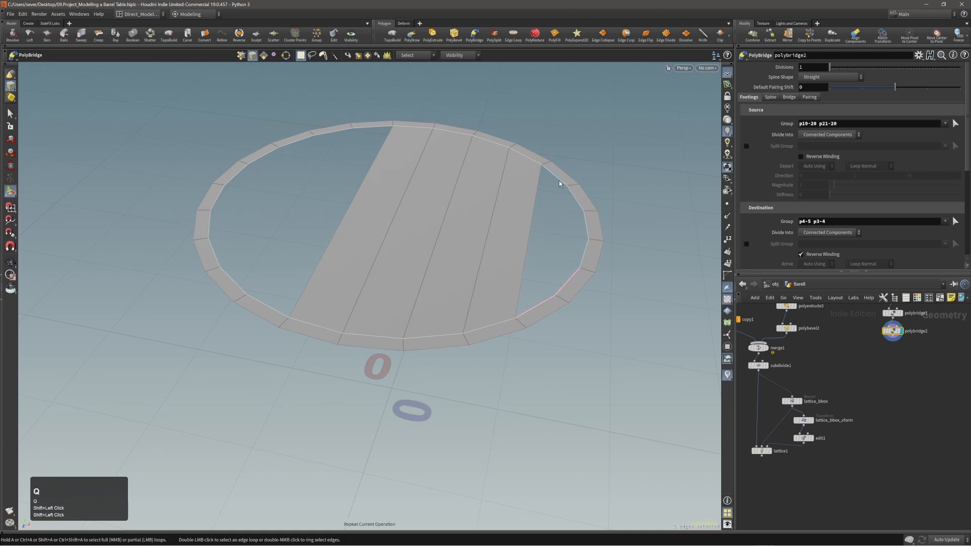
{"action": "left_click", "coordinate": [559, 180]}
{"action": "left_click", "coordinate": [576, 203], "text": "shift"}
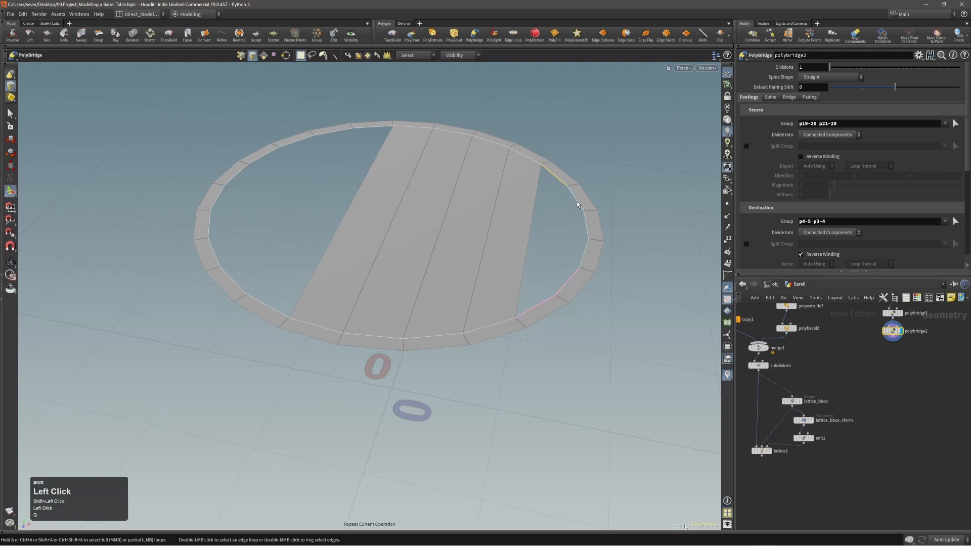
{"action": "key", "text": "Return"}
Step: Bridge two left inner ring edges to the top edges as the fourth strip
{"action": "mouse_move", "coordinate": [572, 226]}
{"action": "left_mouse_down", "text": "alt"}
{"action": "mouse_move", "coordinate": [547, 223]}
{"action": "mouse_move", "coordinate": [559, 234]}
{"action": "left_mouse_up", "text": "alt"}
{"action": "right_click_drag", "start_coordinate": [559, 234], "coordinate": [591, 228], "text": "alt"}
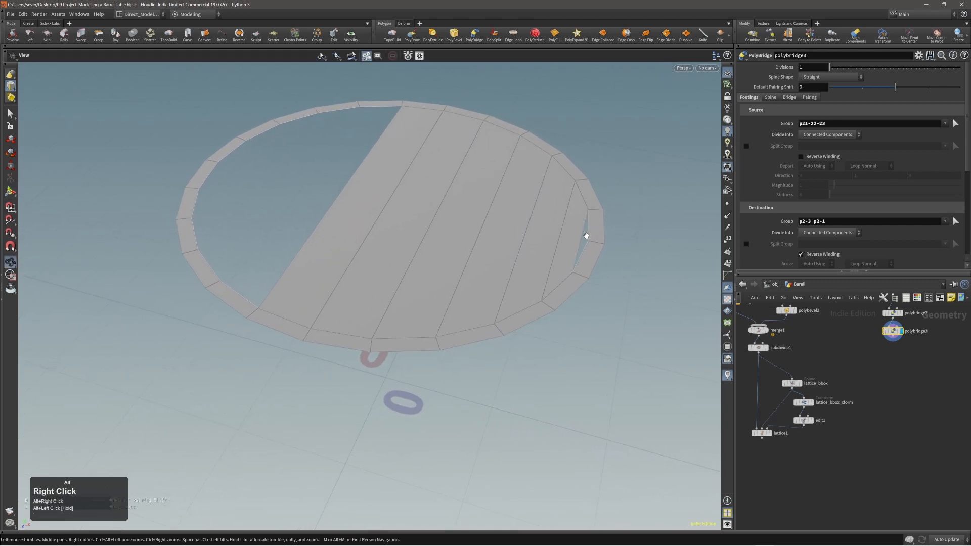
{"action": "middle_click_drag", "start_coordinate": [466, 229], "coordinate": [509, 245], "text": "alt"}
{"action": "left_click_drag", "start_coordinate": [509, 246], "coordinate": [492, 239], "text": "alt"}
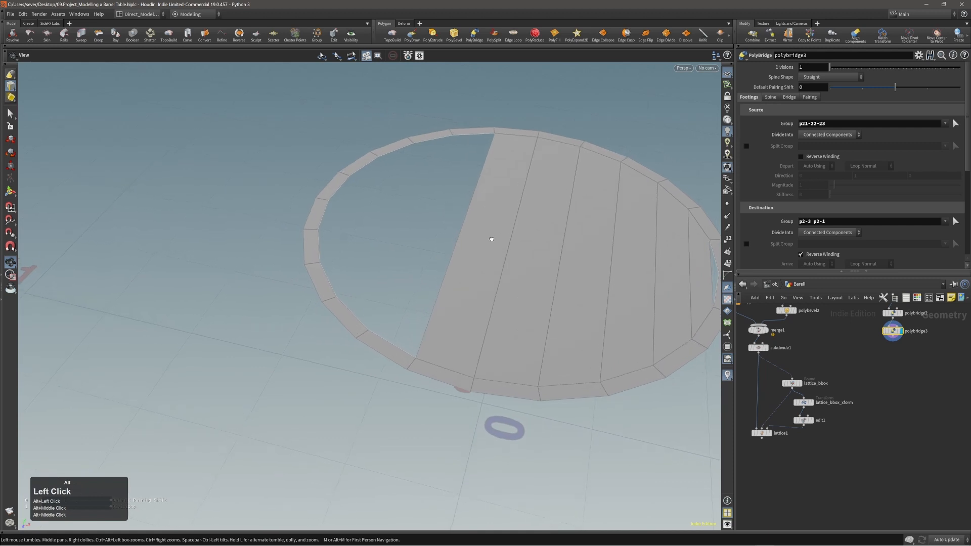
{"action": "left_click", "coordinate": [399, 347]}
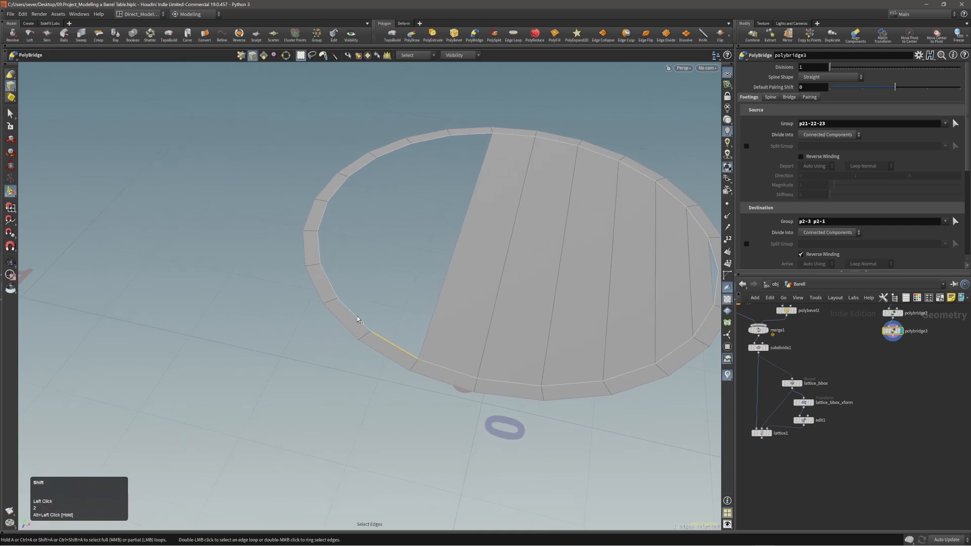
{"action": "left_click", "coordinate": [357, 317], "text": "shift"}
{"action": "key", "text": "q"}
{"action": "left_click", "coordinate": [477, 135]}
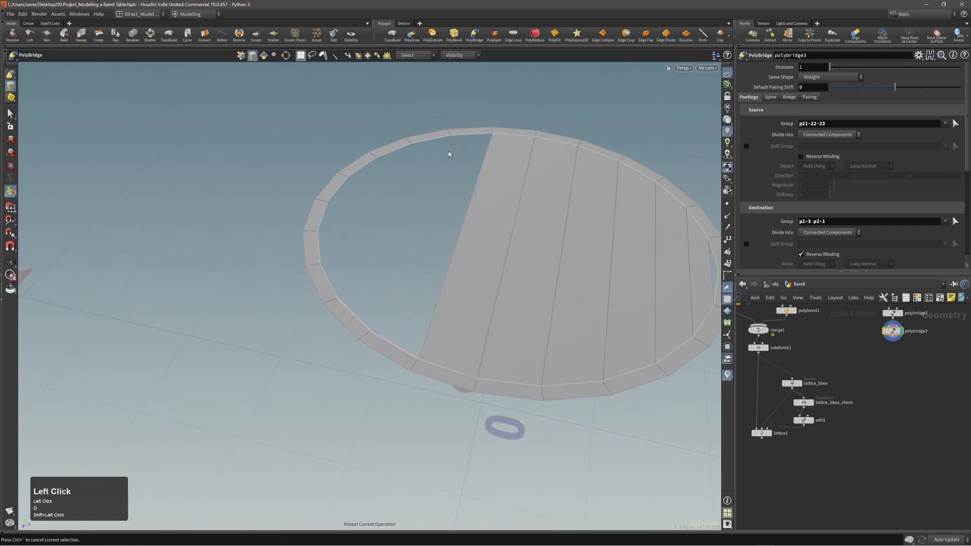
{"action": "left_click", "coordinate": [465, 134], "text": "shift"}
{"action": "left_click", "coordinate": [438, 138], "text": "shift"}
{"action": "key", "text": "Return"}
Step: Create the fifth bridge strip from the left ring edges to two top edges
{"action": "middle_click_drag", "start_coordinate": [403, 190], "coordinate": [457, 199], "text": "alt"}
{"action": "key", "text": "q"}
{"action": "left_click", "coordinate": [401, 270]}
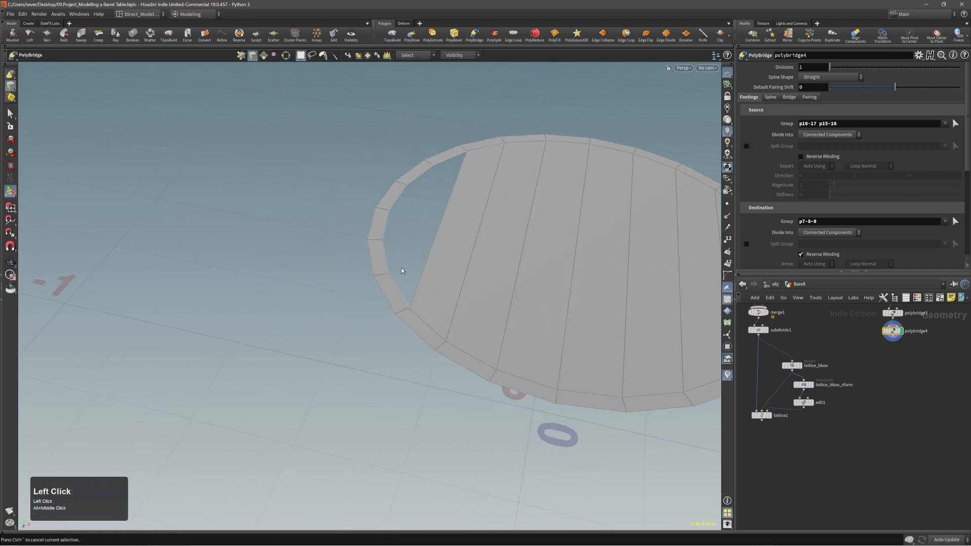
{"action": "left_click", "coordinate": [402, 291]}
{"action": "left_click", "coordinate": [382, 259], "text": "shift"}
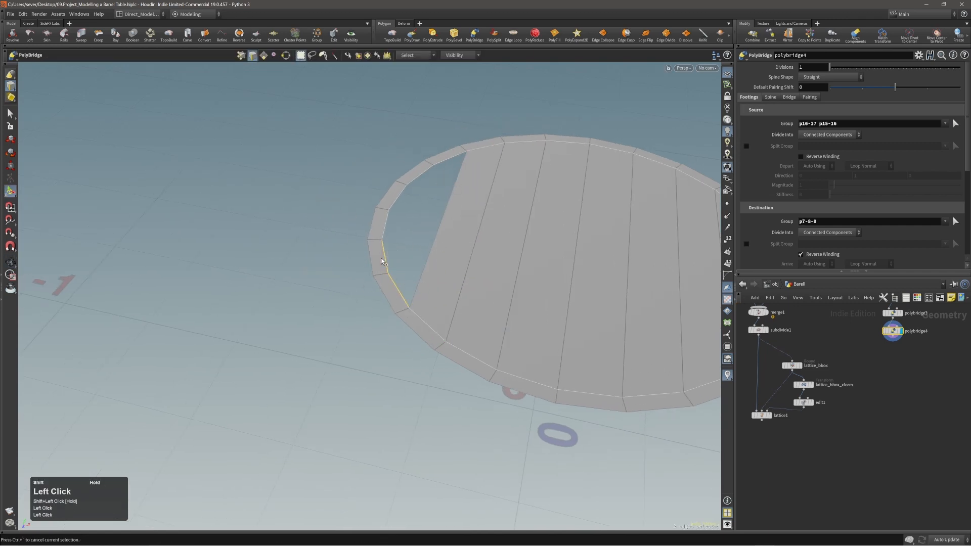
{"action": "left_click", "coordinate": [450, 156], "text": "shift"}
{"action": "left_click", "coordinate": [426, 168], "text": "shift"}
{"action": "key", "text": "Return"}
Step: Select one edge from the left gap and one from the right gap
{"action": "middle_click_drag", "start_coordinate": [427, 201], "coordinate": [396, 216], "text": "alt"}
{"action": "key", "text": "2"}
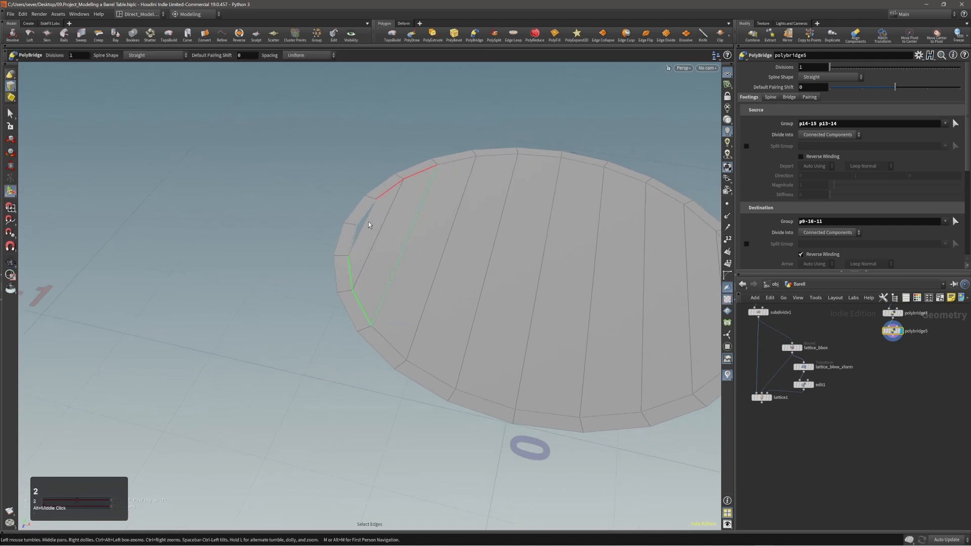
{"action": "left_click", "coordinate": [365, 223]}
{"action": "middle_click_drag", "start_coordinate": [542, 238], "coordinate": [466, 242], "text": "alt"}
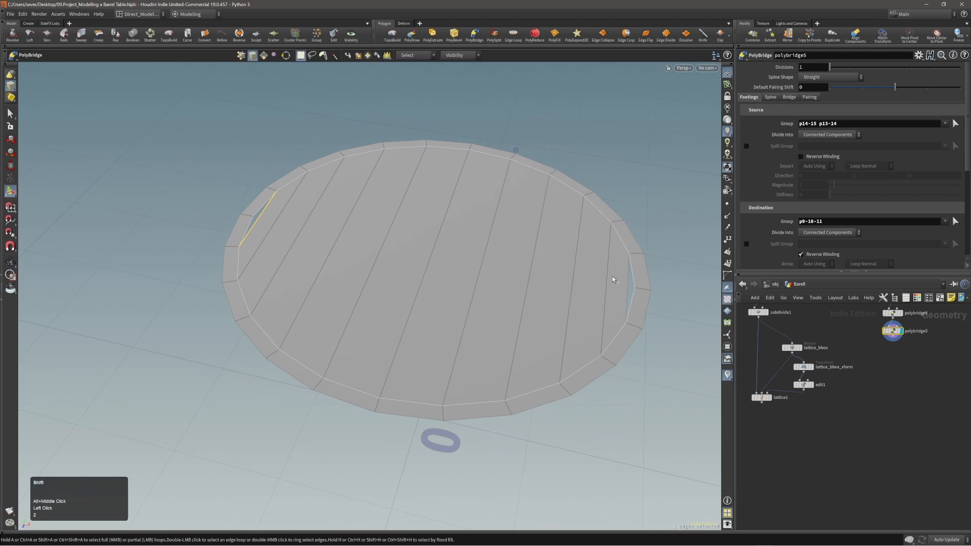
{"action": "left_click", "coordinate": [629, 287], "text": "shift"}
Step: Add a PolyFill node to fill the lid's two remaining gaps
{"action": "key", "text": "c"}
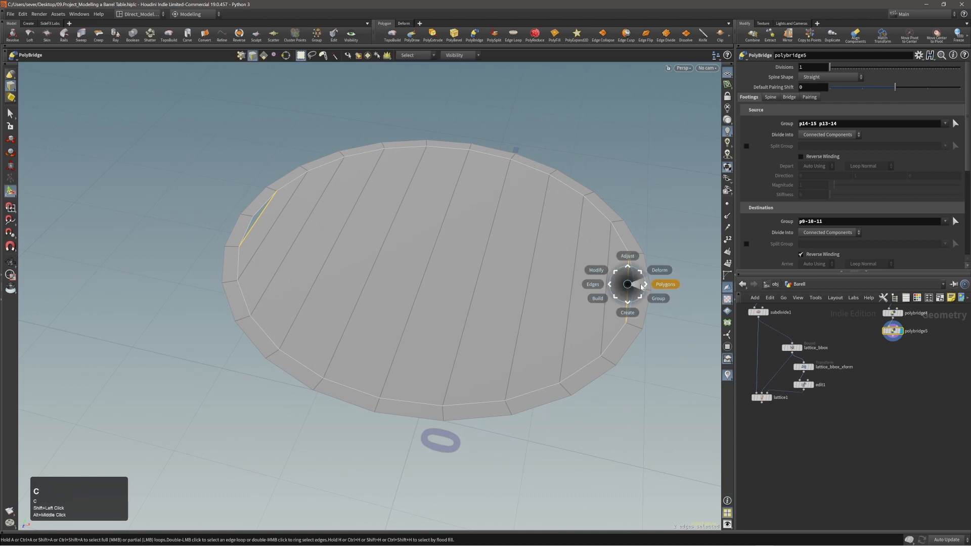
{"action": "left_click", "coordinate": [641, 286]}
{"action": "left_click", "coordinate": [644, 284]}
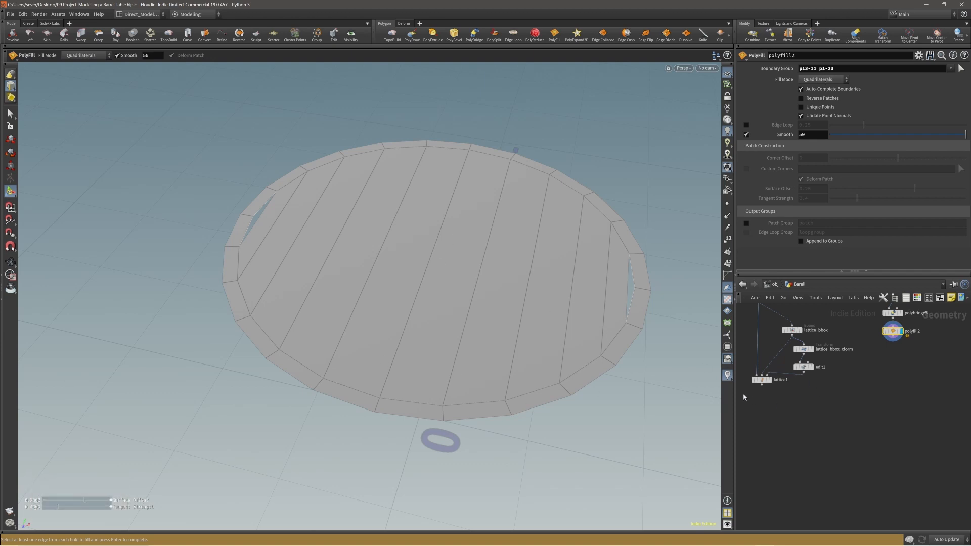
{"action": "middle_click_drag", "start_coordinate": [912, 352], "coordinate": [903, 373], "text": "alt"}
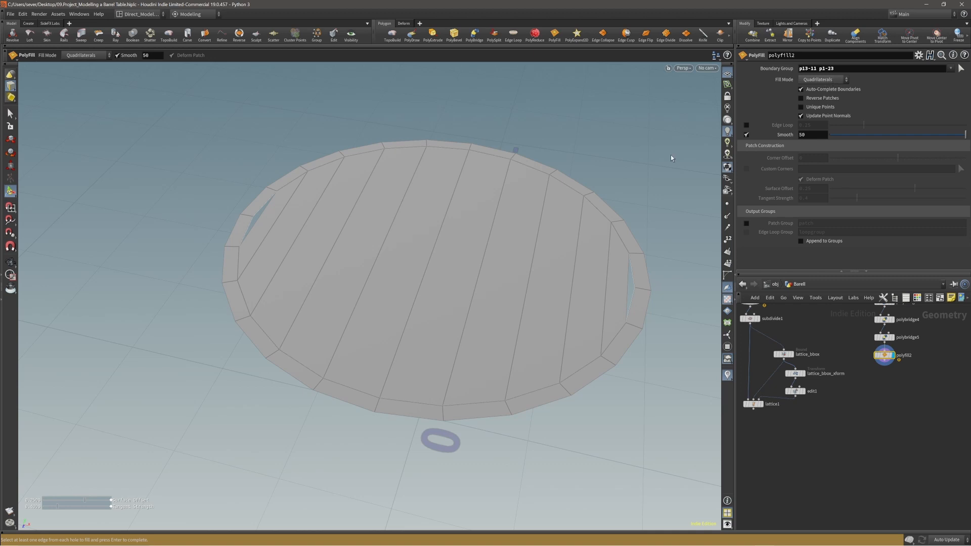
{"action": "left_click_drag", "start_coordinate": [670, 155], "coordinate": [546, 221], "text": "alt"}
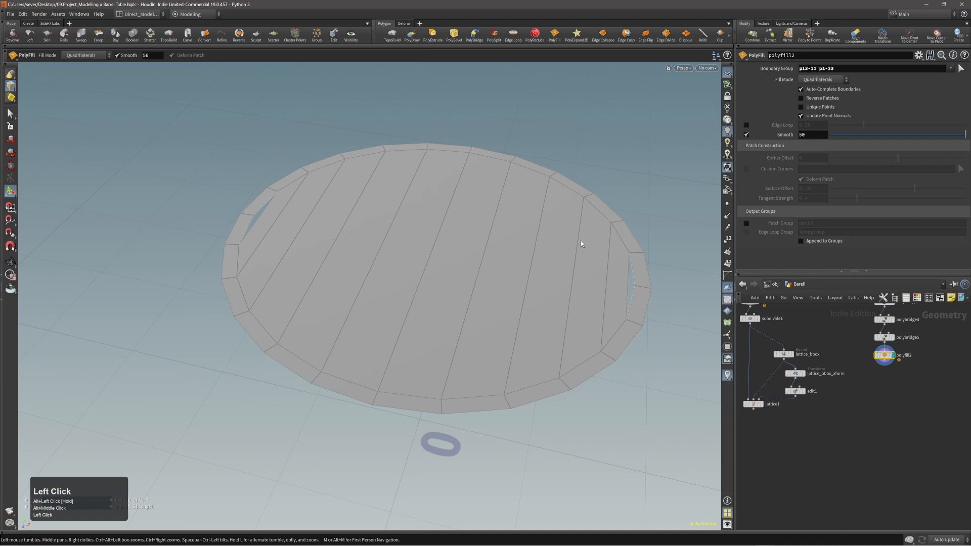
{"action": "middle_click_drag", "start_coordinate": [578, 281], "coordinate": [565, 271], "text": "alt"}
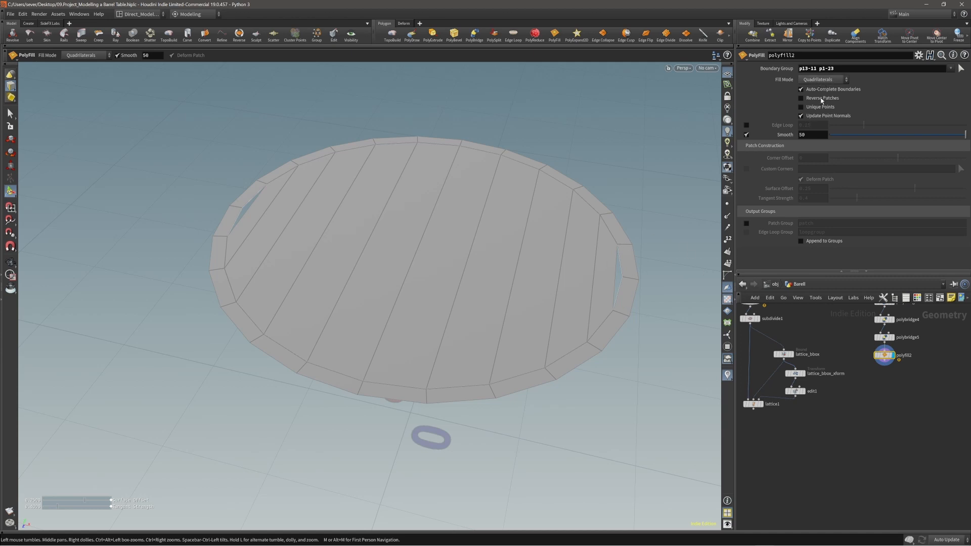
Step: Compare Single Polygon and Triangle fill modes, settling on Single Polygon, and preview the pre-fill lid
{"action": "left_click", "coordinate": [823, 79]}
{"action": "left_click", "coordinate": [826, 90]}
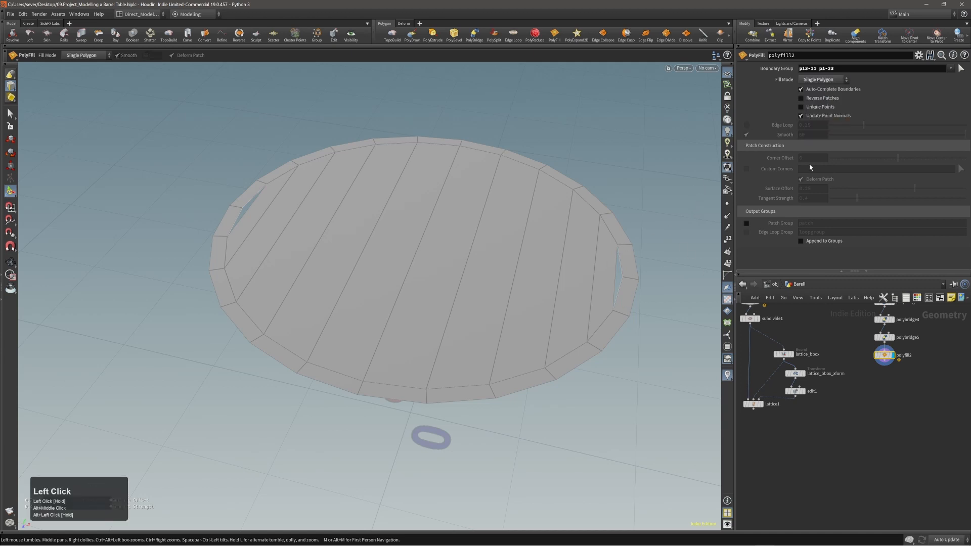
{"action": "right_click_drag", "start_coordinate": [637, 291], "coordinate": [589, 293], "text": "alt"}
{"action": "left_click_drag", "start_coordinate": [590, 294], "coordinate": [595, 304], "text": "alt"}
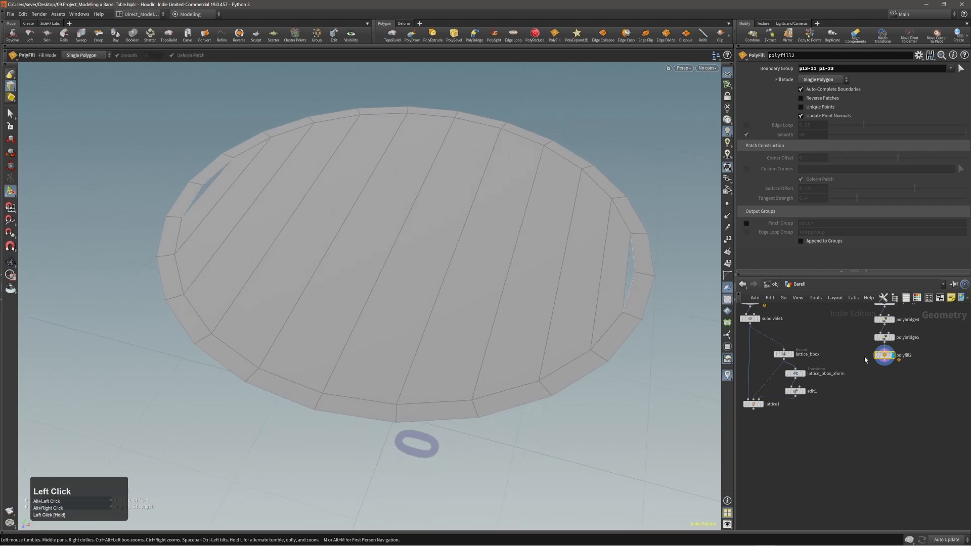
{"action": "left_click", "coordinate": [828, 80]}
{"action": "left_click", "coordinate": [825, 97]}
{"action": "left_click", "coordinate": [821, 81]}
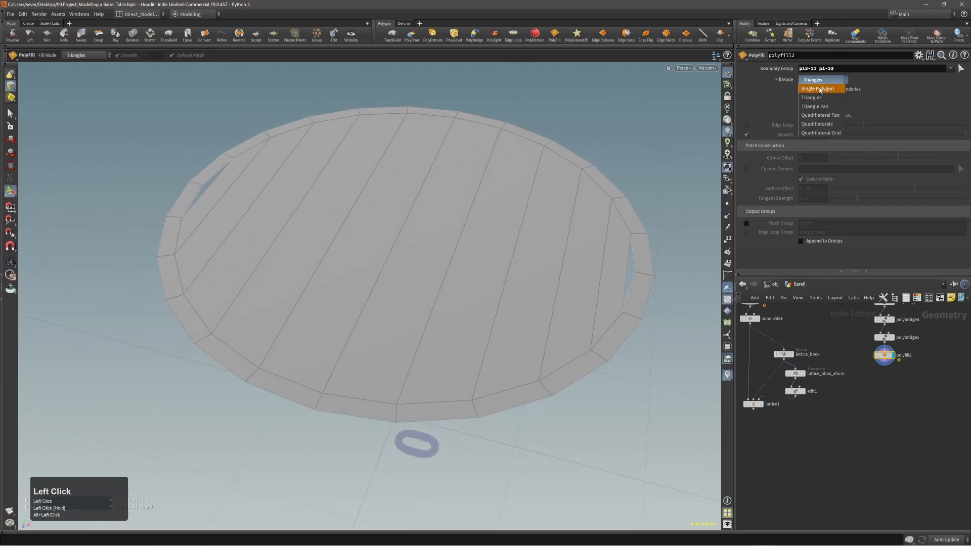
{"action": "left_click", "coordinate": [820, 90]}
{"action": "left_click", "coordinate": [893, 337]}
{"action": "left_click", "coordinate": [892, 355]}
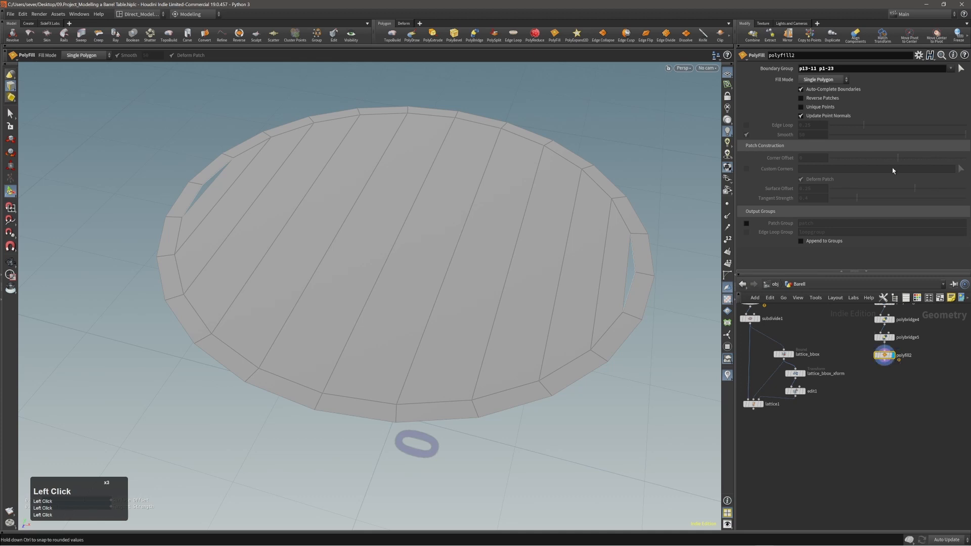
Step: Set the Boundary Group to the two rim edges beside the left and right gaps
{"action": "left_click", "coordinate": [960, 72]}
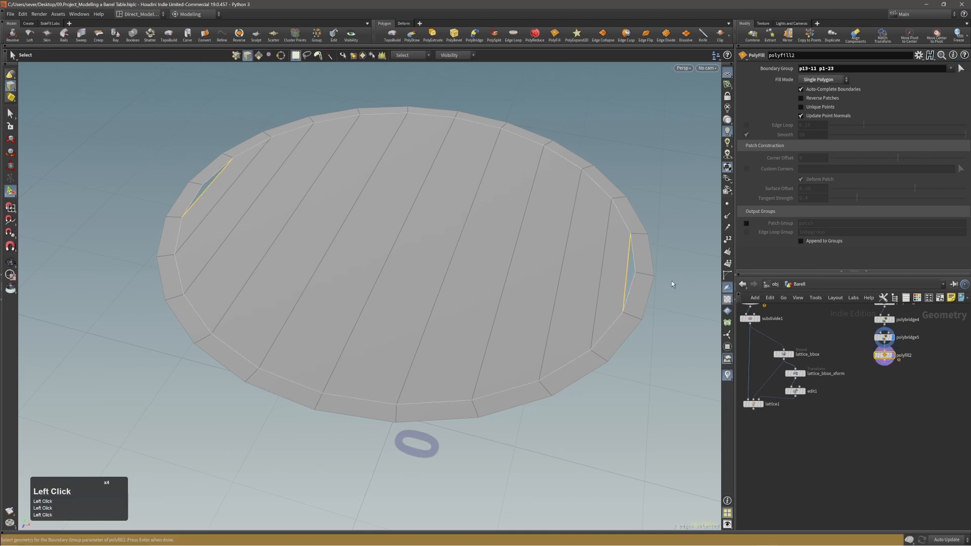
{"action": "left_click", "coordinate": [633, 267]}
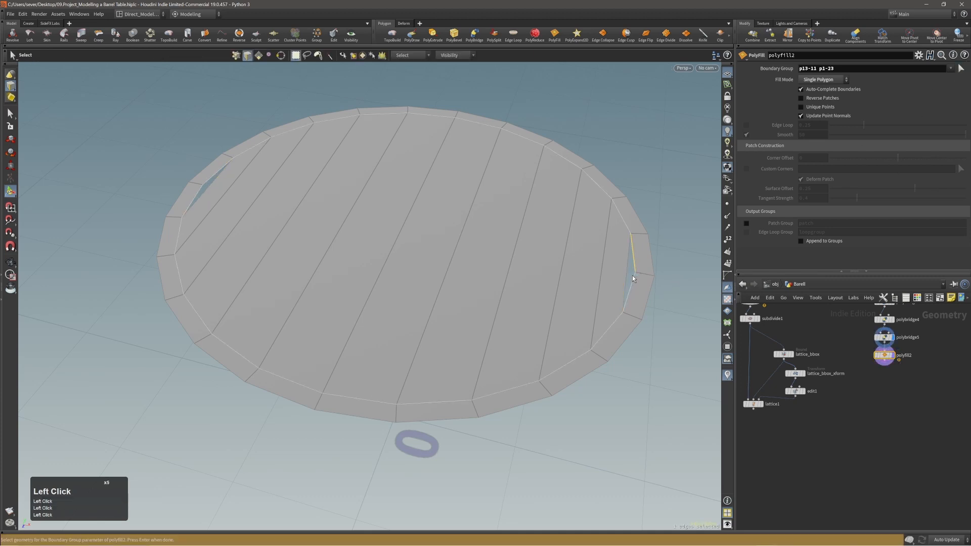
{"action": "left_click", "coordinate": [196, 198], "text": "shift"}
{"action": "key", "text": "Return"}
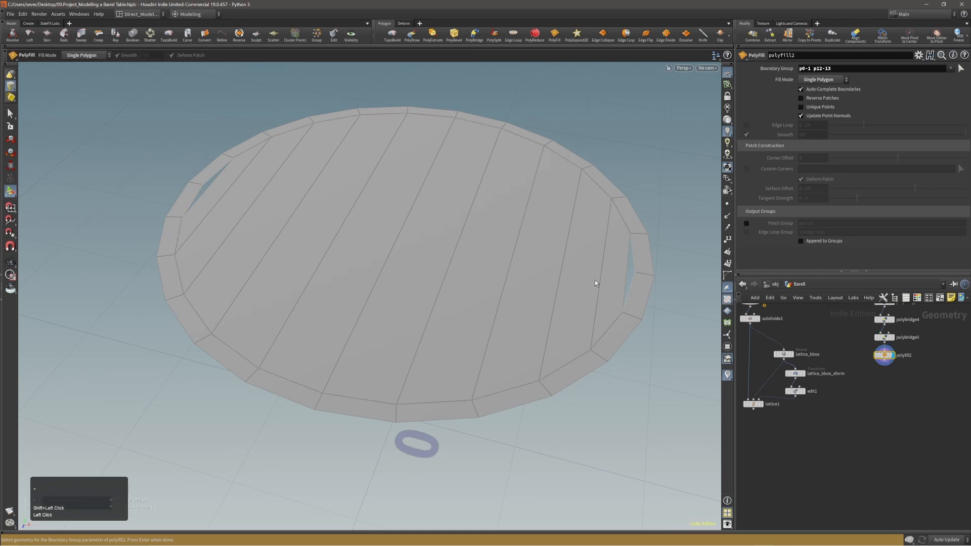
{"action": "left_click_drag", "start_coordinate": [594, 283], "coordinate": [625, 288], "text": "alt"}
{"action": "right_click_drag", "start_coordinate": [592, 275], "coordinate": [567, 278], "text": "alt"}
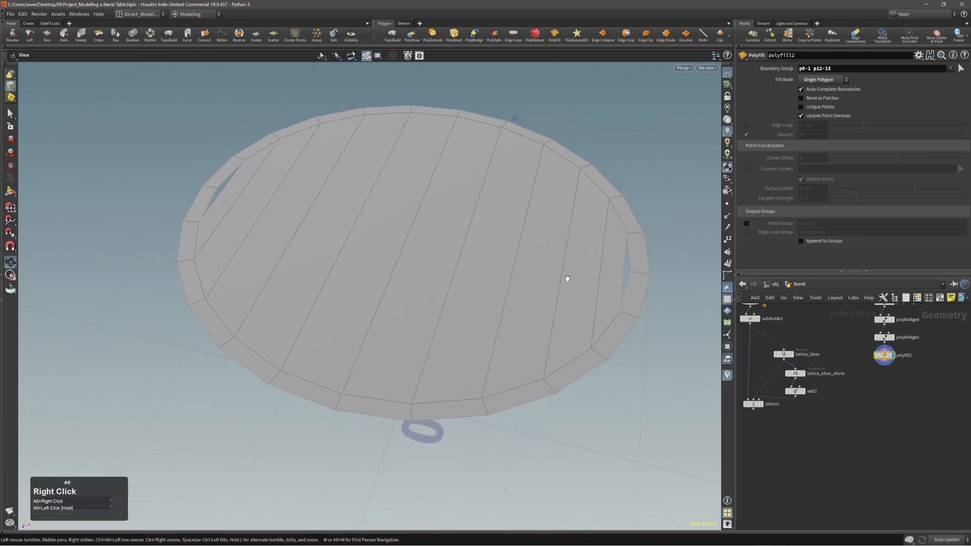
{"action": "middle_click_drag", "start_coordinate": [567, 278], "coordinate": [568, 282], "text": "alt"}
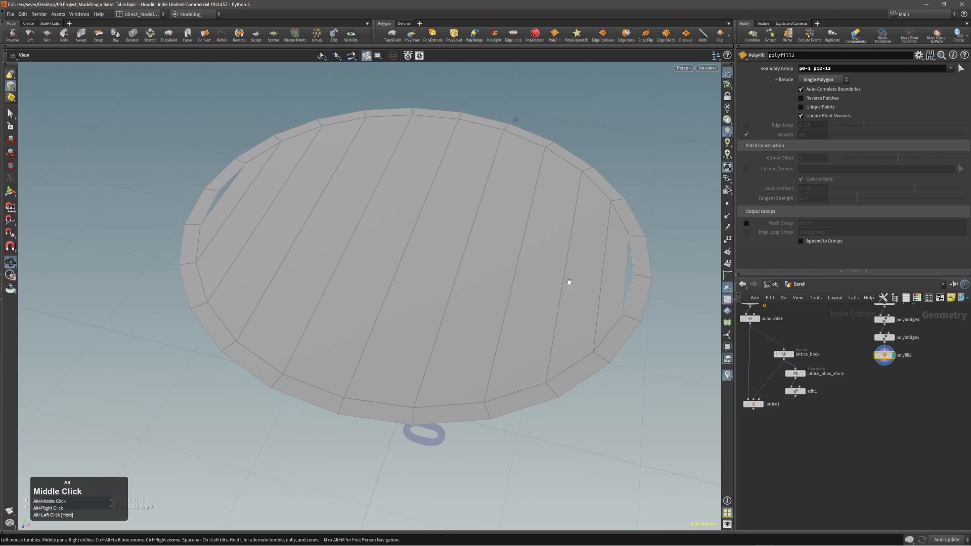
Step: Try Triangle Fan, return Fill Mode to Single Polygon, and select the polyfill2 node
{"action": "left_click", "coordinate": [823, 80]}
{"action": "left_click", "coordinate": [822, 90]}
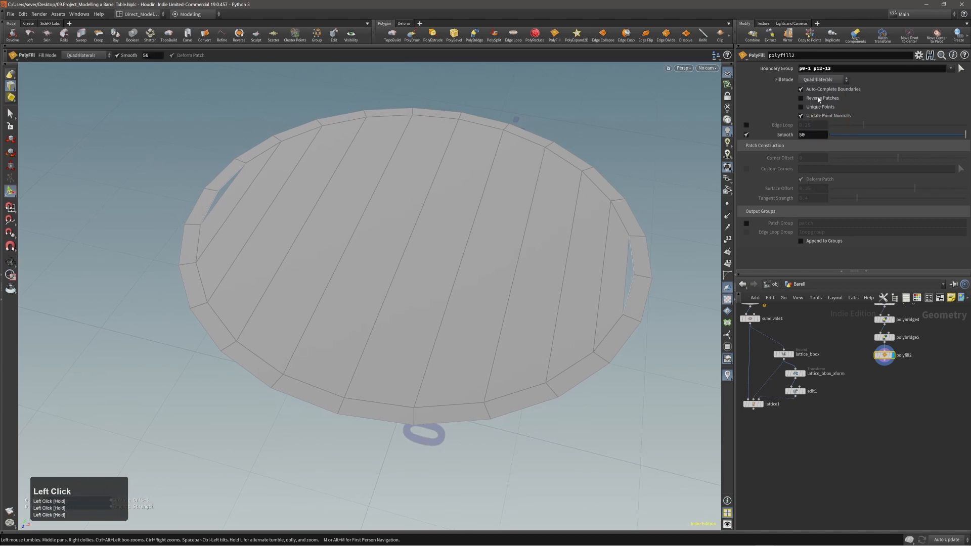
{"action": "left_click", "coordinate": [823, 80]}
{"action": "left_click", "coordinate": [819, 79]}
{"action": "middle_click_drag", "start_coordinate": [888, 379], "coordinate": [882, 390], "text": "alt"}
{"action": "left_click_drag", "start_coordinate": [864, 389], "coordinate": [899, 367]}
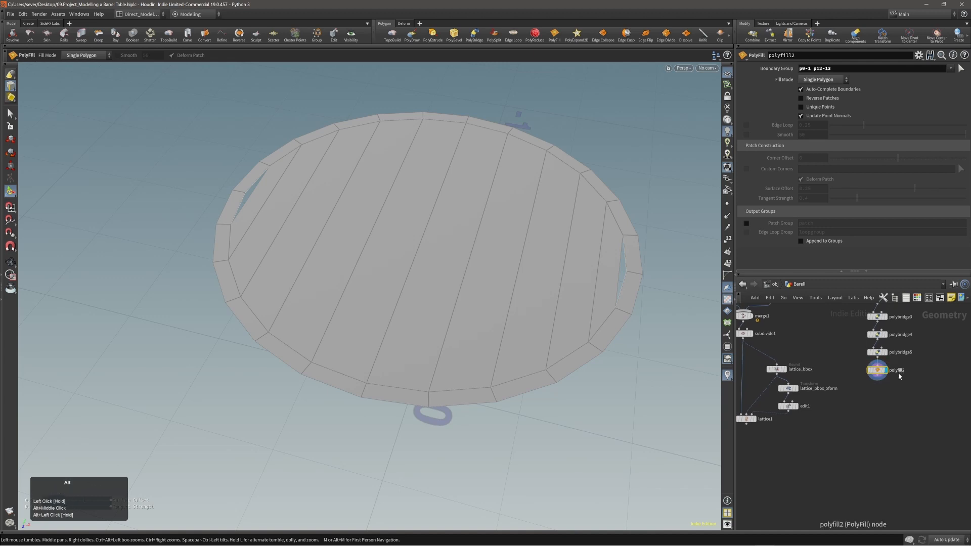
Step: Delete polyfill2 and bevel the two rim edges beside the lid's gaps
{"action": "key", "text": "alt+x"}
{"action": "key", "text": "2"}
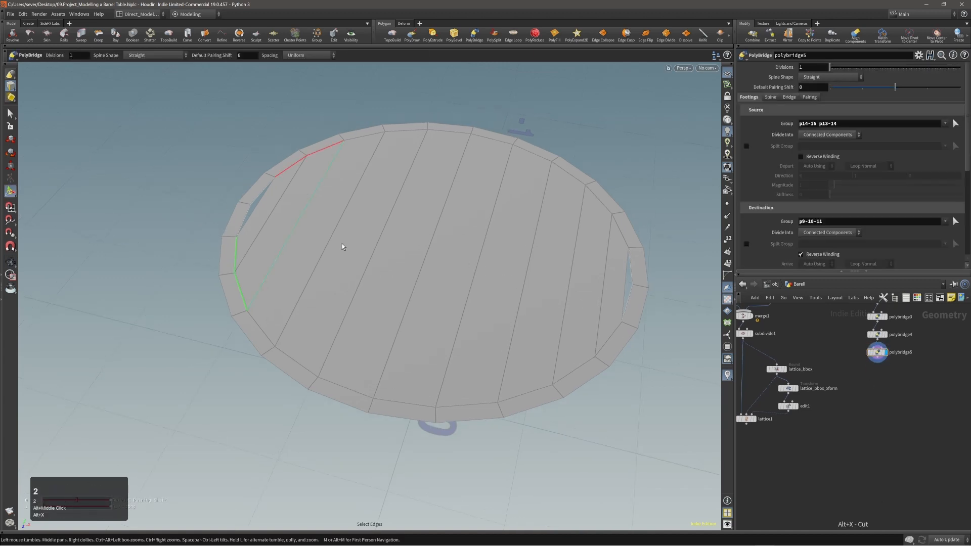
{"action": "left_click", "coordinate": [249, 219]}
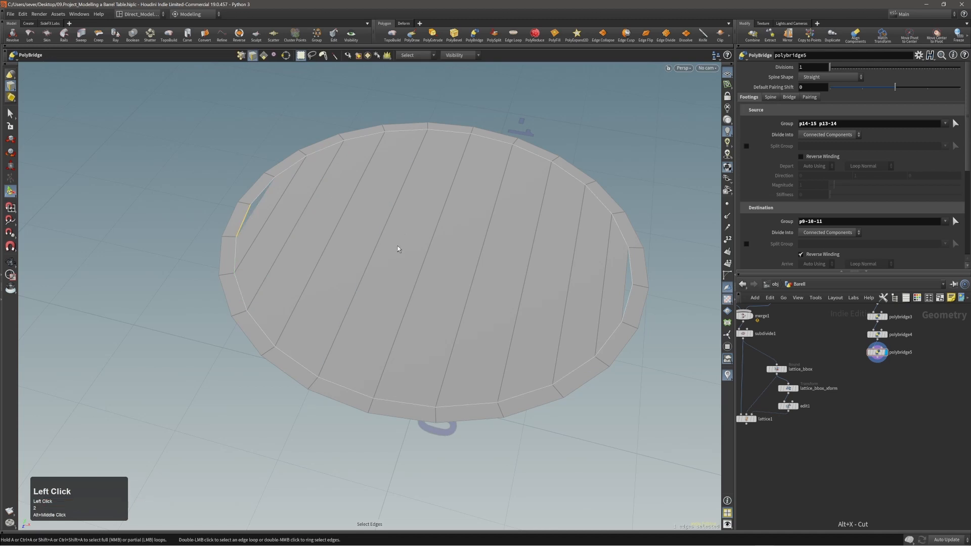
{"action": "left_click", "coordinate": [559, 105]}
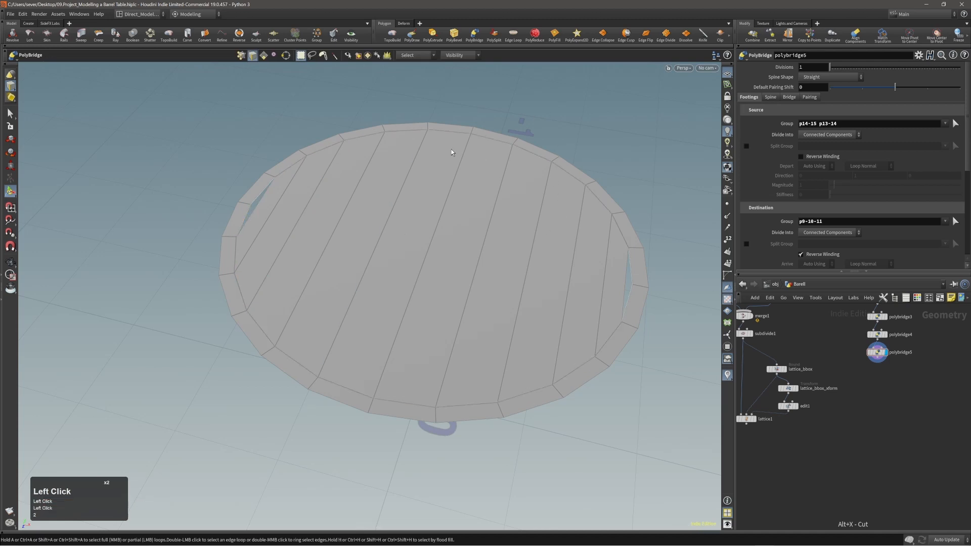
{"action": "key", "text": "s"}
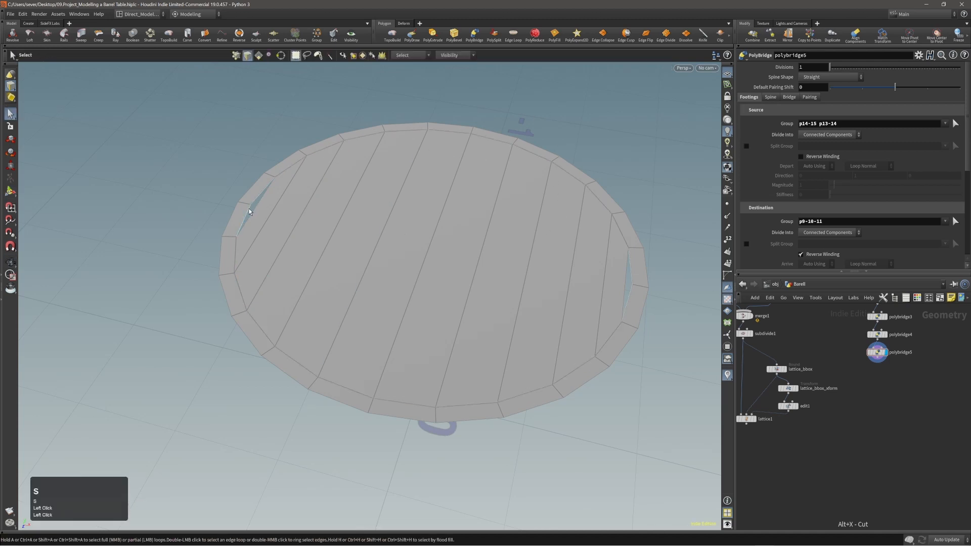
{"action": "left_click", "coordinate": [264, 216]}
{"action": "left_click", "coordinate": [250, 211]}
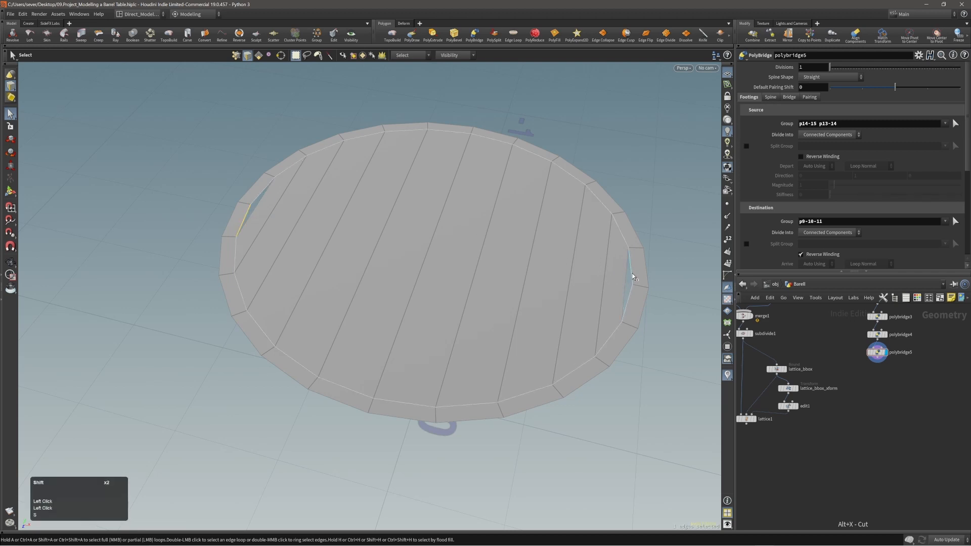
{"action": "left_click", "coordinate": [640, 258], "text": "shift"}
{"action": "key", "text": "c"}
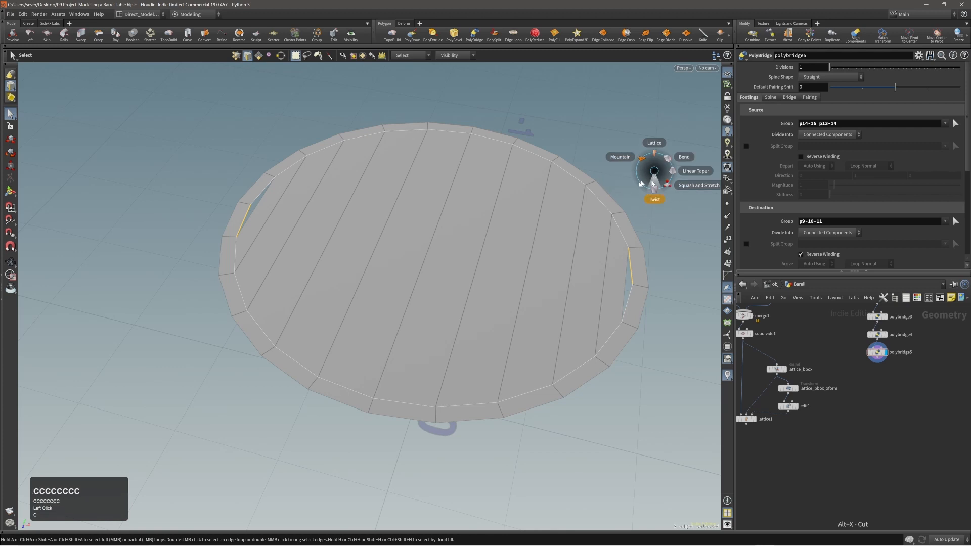
{"action": "left_click", "coordinate": [657, 174]}
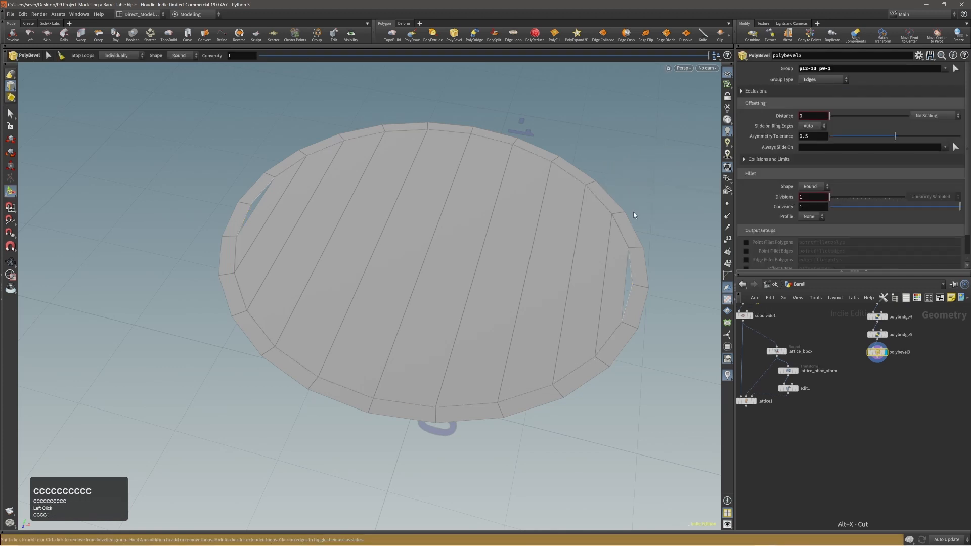
Step: Try a single-polygon PolyFill on the gap edges, then delete polyfill2 again
{"action": "left_click", "coordinate": [258, 202], "text": "shift"}
{"action": "key", "text": "c"}
{"action": "left_click", "coordinate": [310, 204]}
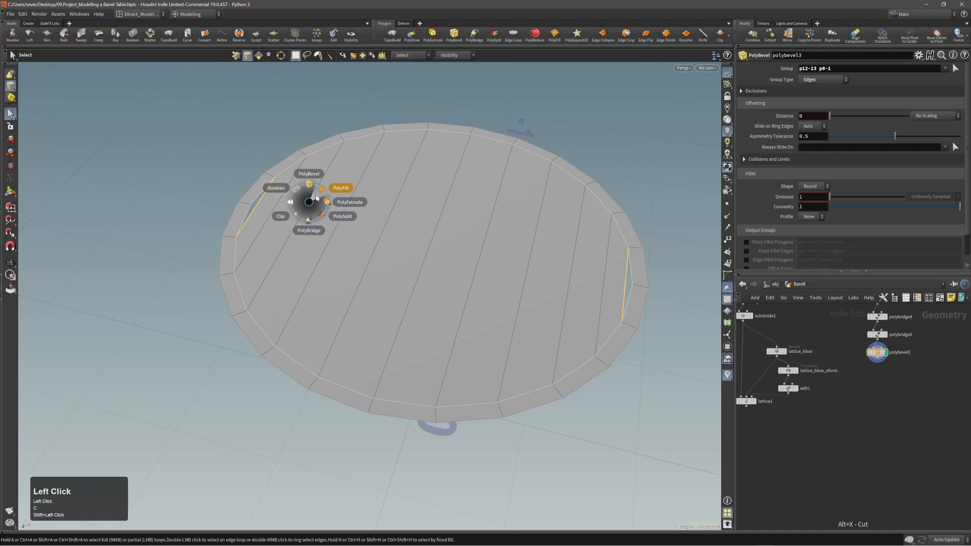
{"action": "left_click", "coordinate": [319, 200]}
{"action": "left_click", "coordinate": [822, 79]}
{"action": "left_click", "coordinate": [816, 82]}
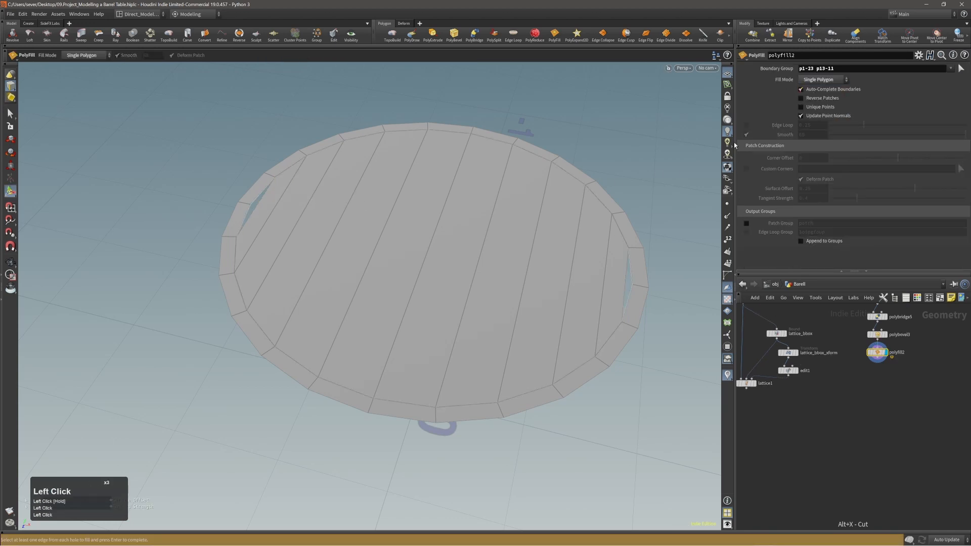
{"action": "left_click_drag", "start_coordinate": [890, 353], "coordinate": [864, 350]}
{"action": "key", "text": "alt+x"}
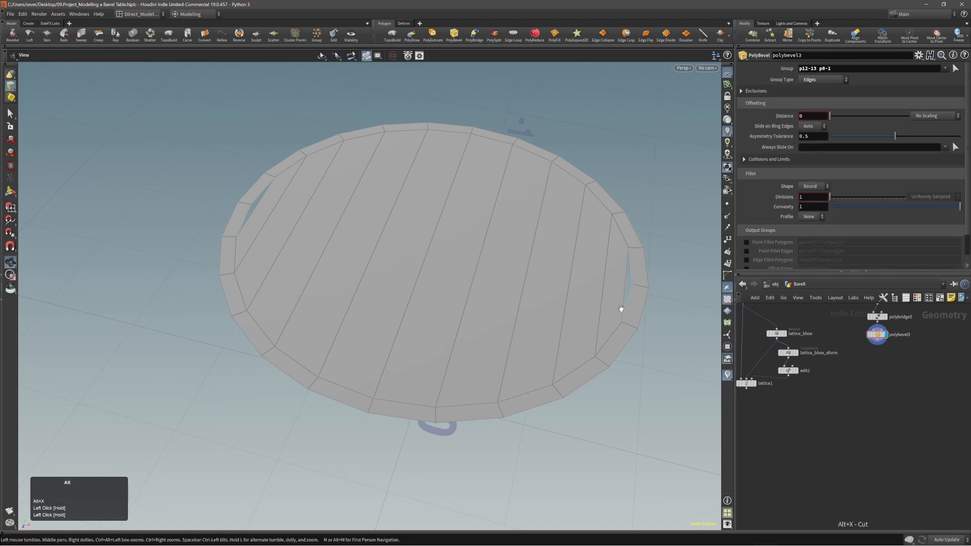
{"action": "right_click_drag", "start_coordinate": [620, 306], "coordinate": [682, 270], "text": "alt"}
{"action": "middle_click_drag", "start_coordinate": [682, 271], "coordinate": [587, 262], "text": "alt"}
Step: Dissolve the lid's whole outer edge loop
{"action": "key", "text": "3"}
{"action": "key", "text": "2"}
{"action": "double_click", "coordinate": [639, 284]}
{"action": "key", "text": "Delete"}
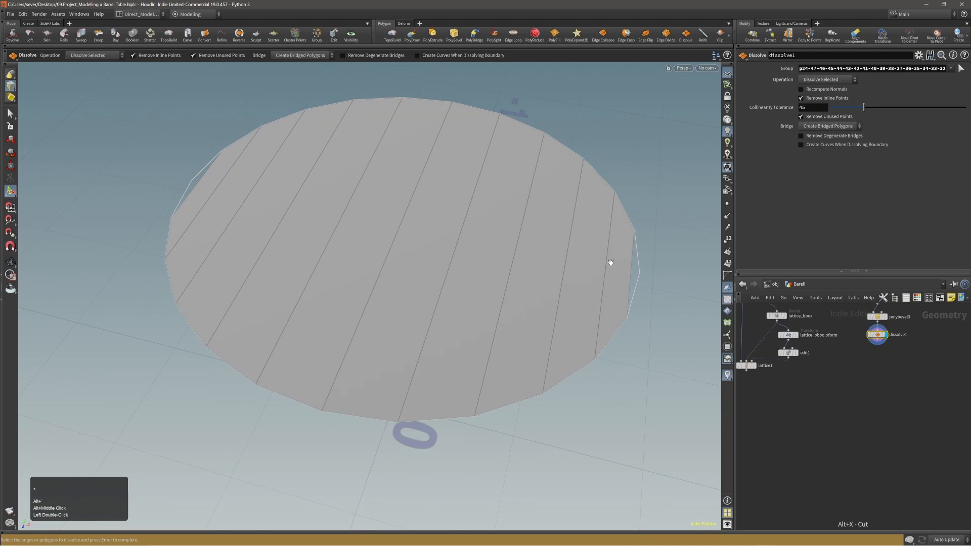
{"action": "left_click_drag", "start_coordinate": [609, 264], "coordinate": [558, 238], "text": "alt"}
{"action": "middle_click_drag", "start_coordinate": [887, 385], "coordinate": [884, 441], "text": "alt"}
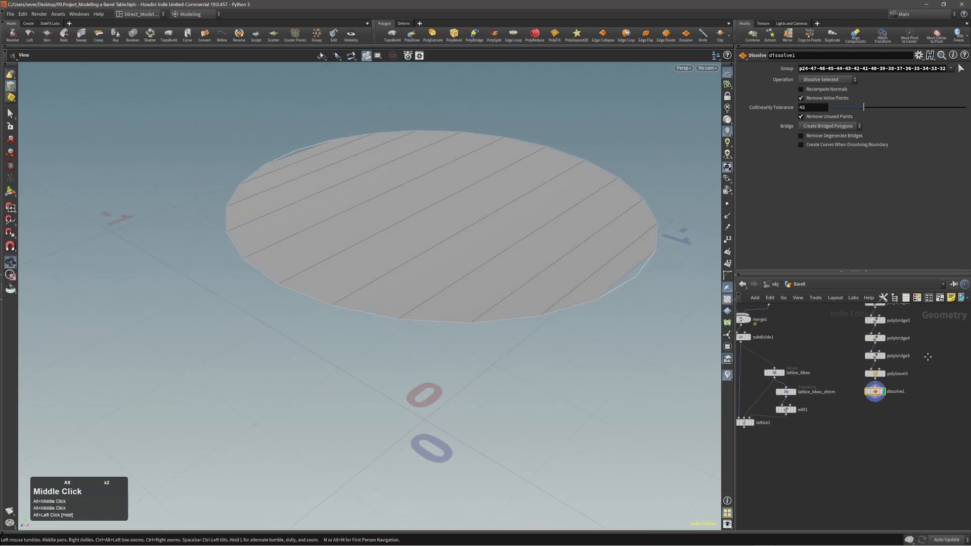
{"action": "middle_click_drag", "start_coordinate": [927, 356], "coordinate": [928, 433], "text": "alt"}
{"action": "mouse_move", "coordinate": [930, 380]}
{"action": "middle_mouse_down", "text": "alt"}
{"action": "mouse_move", "coordinate": [932, 429]}
{"action": "mouse_move", "coordinate": [938, 366]}
{"action": "middle_mouse_up", "text": "alt"}
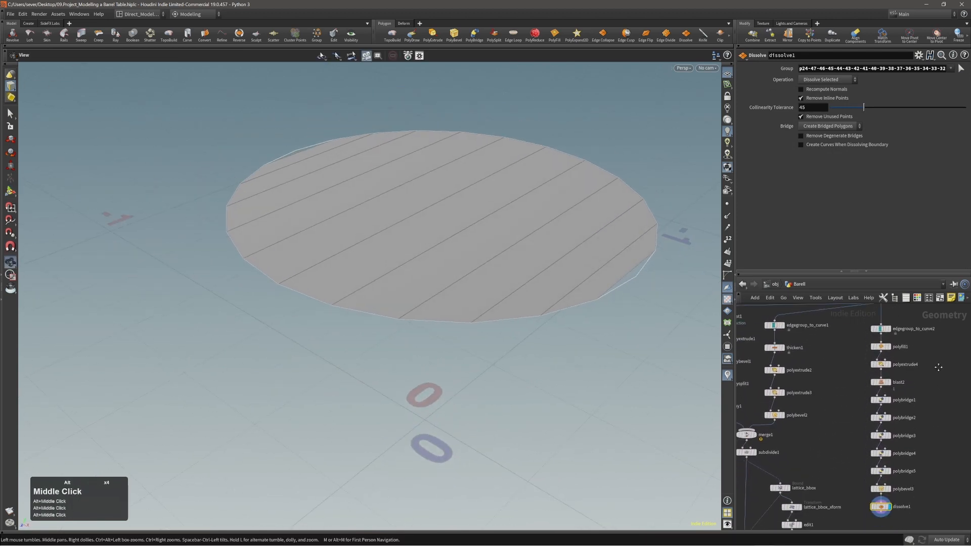
{"action": "middle_click_drag", "start_coordinate": [934, 406], "coordinate": [935, 376], "text": "alt"}
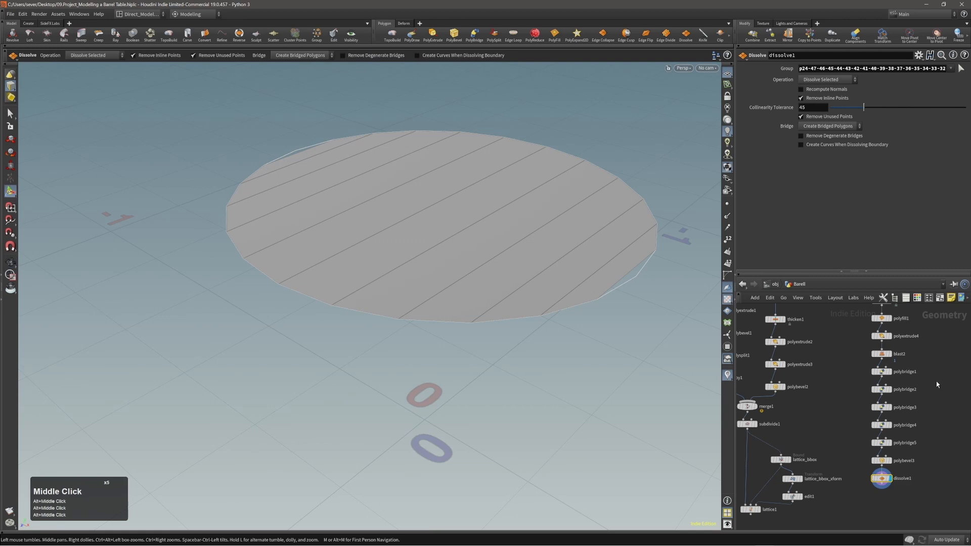
{"action": "scroll", "coordinate": [936, 385], "scroll_direction": "down", "scroll_amount": 3}
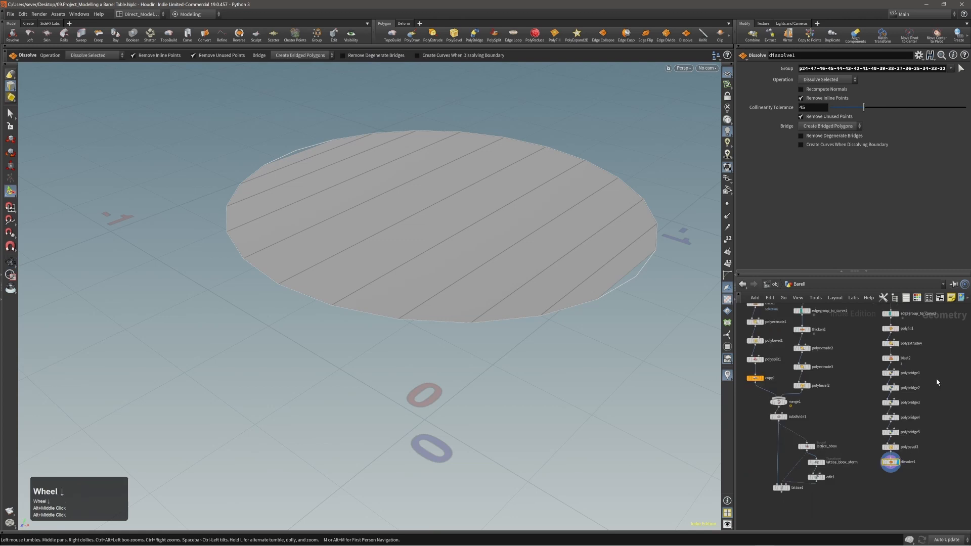
Step: Select the disc's rim edges and faces, test lifting the disc, and undo it
{"action": "left_click", "coordinate": [645, 268]}
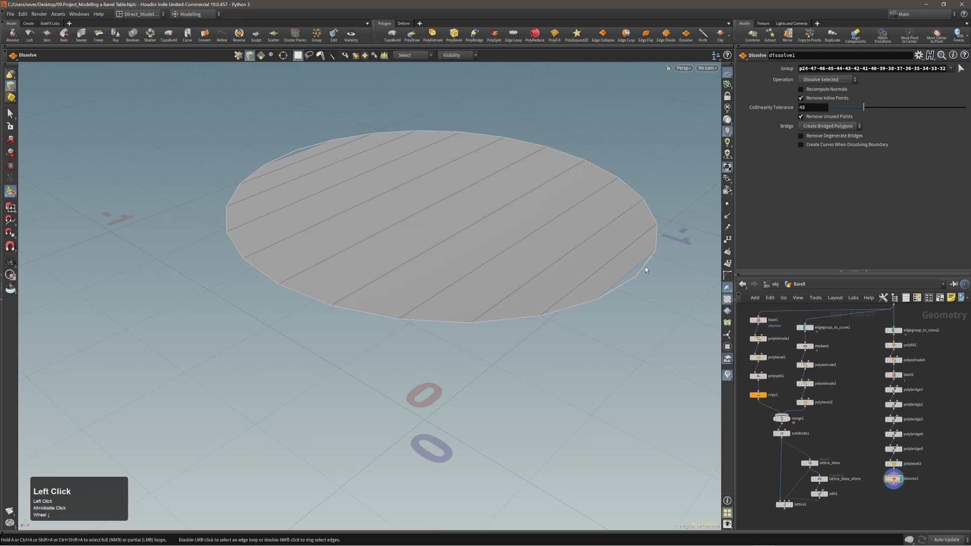
{"action": "double_click", "coordinate": [646, 265]}
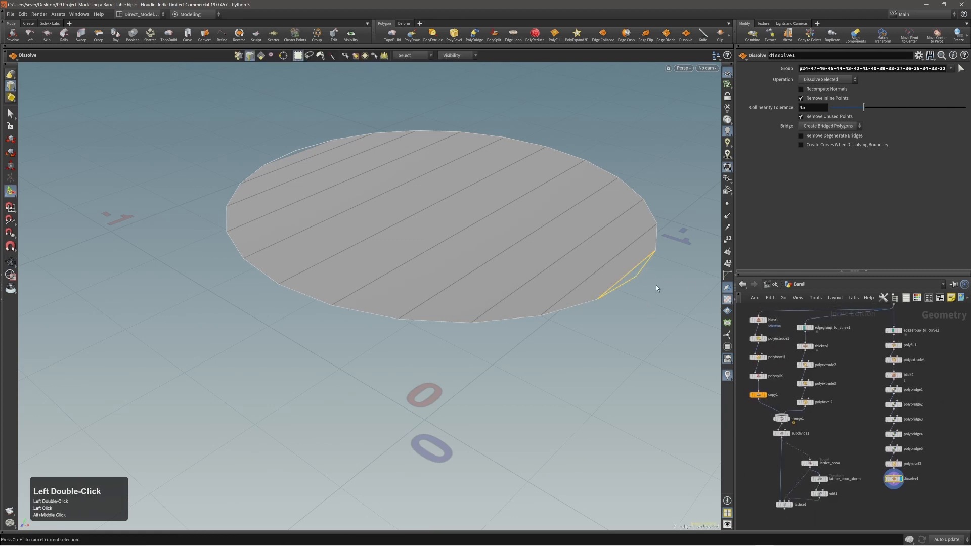
{"action": "left_click", "coordinate": [580, 321]}
{"action": "left_click_drag", "start_coordinate": [575, 349], "coordinate": [824, 386], "text": "alt"}
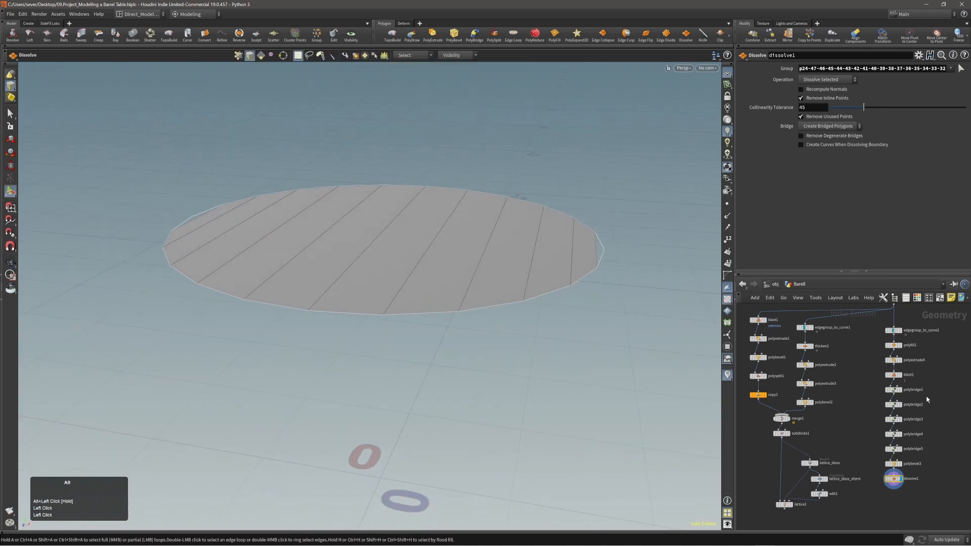
{"action": "mouse_move", "coordinate": [936, 371]}
{"action": "middle_mouse_down"}
{"action": "mouse_move", "coordinate": [941, 396]}
{"action": "mouse_move", "coordinate": [941, 386]}
{"action": "middle_mouse_up"}
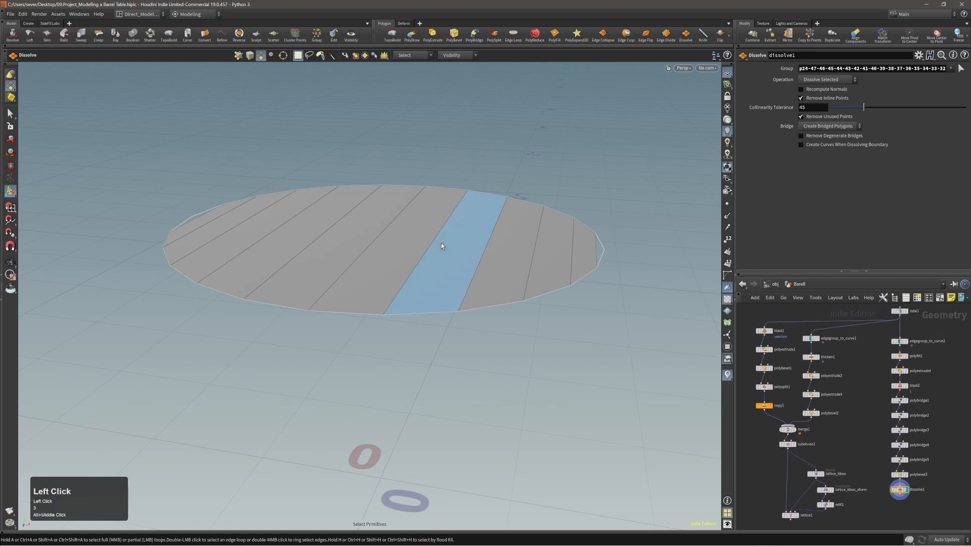
{"action": "double_click", "coordinate": [505, 283]}
{"action": "key", "text": "t"}
{"action": "middle_click_drag", "start_coordinate": [633, 329], "coordinate": [632, 310]}
{"action": "key", "text": "ctrl+z"}
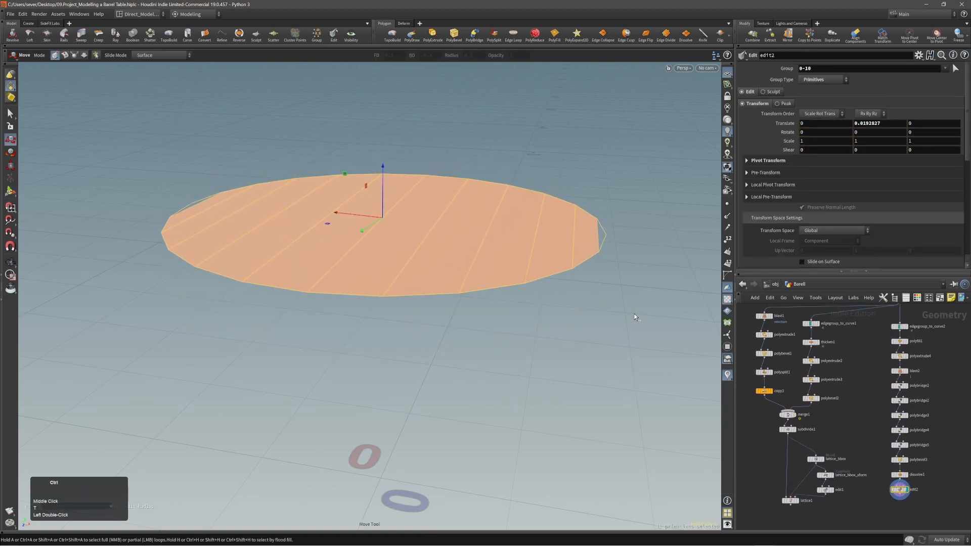
Step: Delete the unwanted disc face so only the flat plank disc remains
{"action": "left_click", "coordinate": [949, 391]}
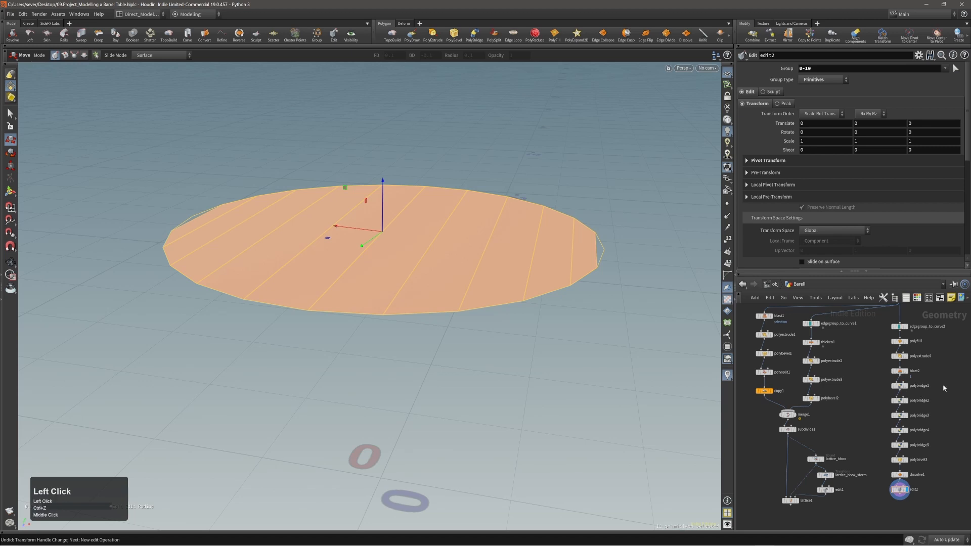
{"action": "key", "text": "s"}
{"action": "left_click", "coordinate": [948, 389]}
{"action": "right_click_drag", "start_coordinate": [536, 288], "coordinate": [522, 278], "text": "alt"}
{"action": "left_click_drag", "start_coordinate": [522, 278], "coordinate": [517, 297], "text": "alt"}
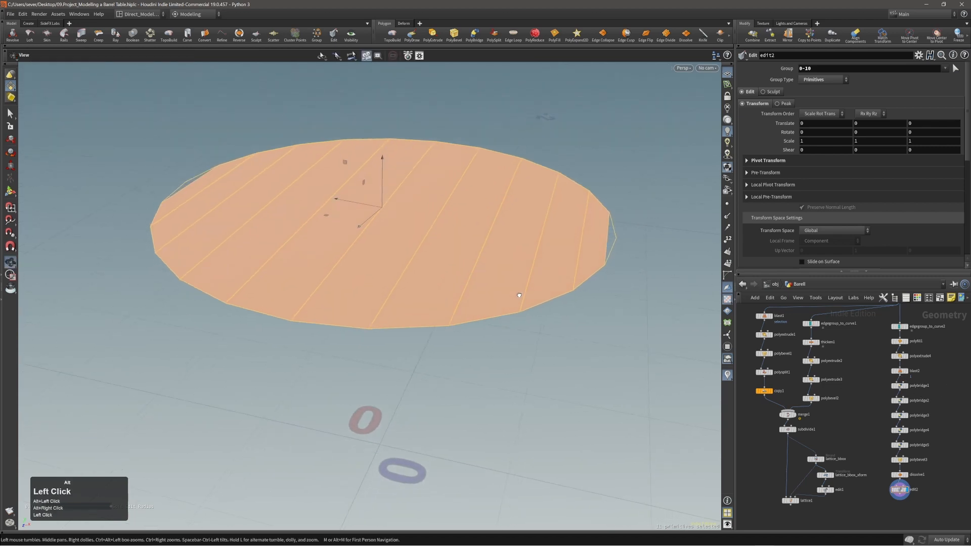
{"action": "middle_click_drag", "start_coordinate": [519, 294], "coordinate": [537, 291], "text": "alt"}
{"action": "key", "text": "t"}
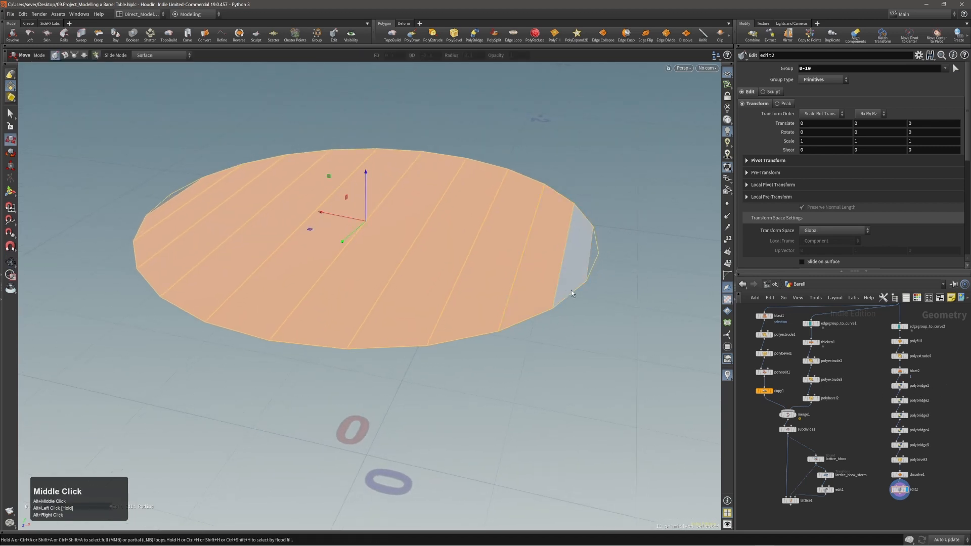
{"action": "left_click", "coordinate": [596, 270]}
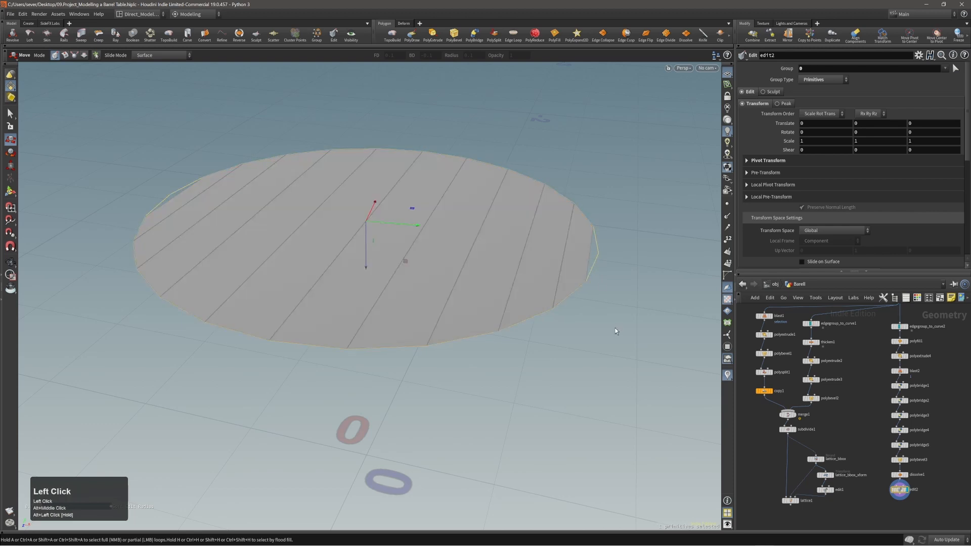
{"action": "key", "text": "Delete"}
{"action": "right_click_drag", "start_coordinate": [614, 326], "coordinate": [520, 256], "text": "alt"}
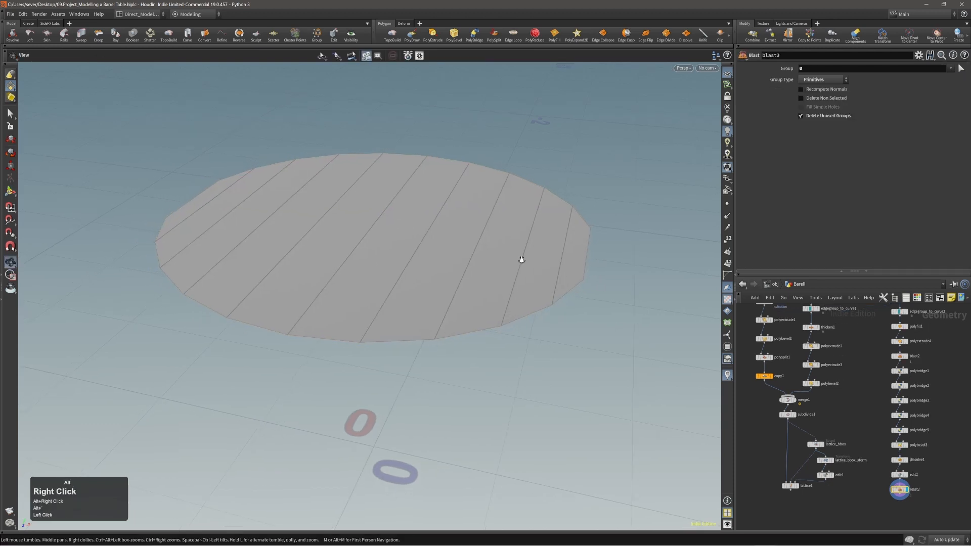
{"action": "middle_click_drag", "start_coordinate": [933, 471], "coordinate": [928, 388], "text": "alt"}
{"action": "scroll", "coordinate": [912, 392], "scroll_direction": "up", "scroll_amount": 2}
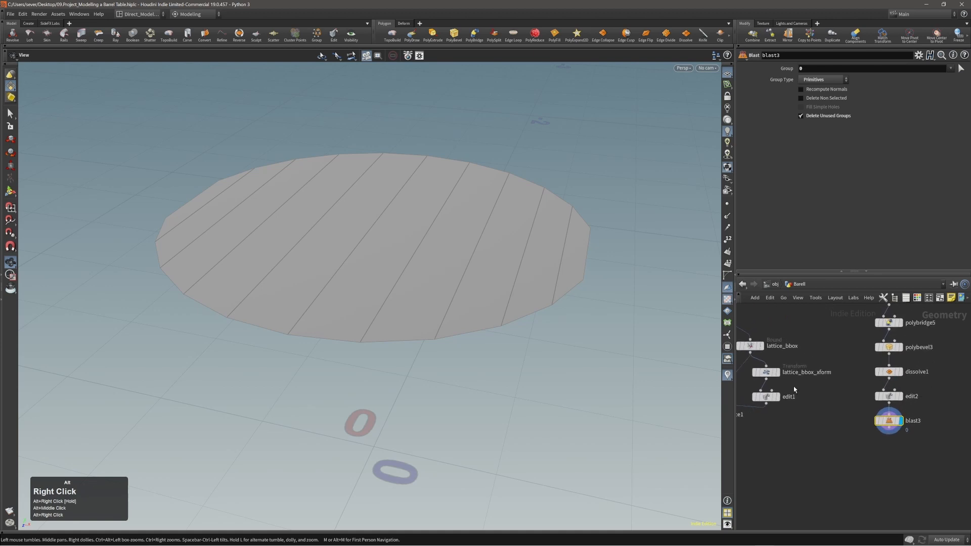
{"action": "left_click_drag", "start_coordinate": [510, 264], "coordinate": [481, 280], "text": "alt"}
{"action": "left_click", "coordinate": [466, 263]}
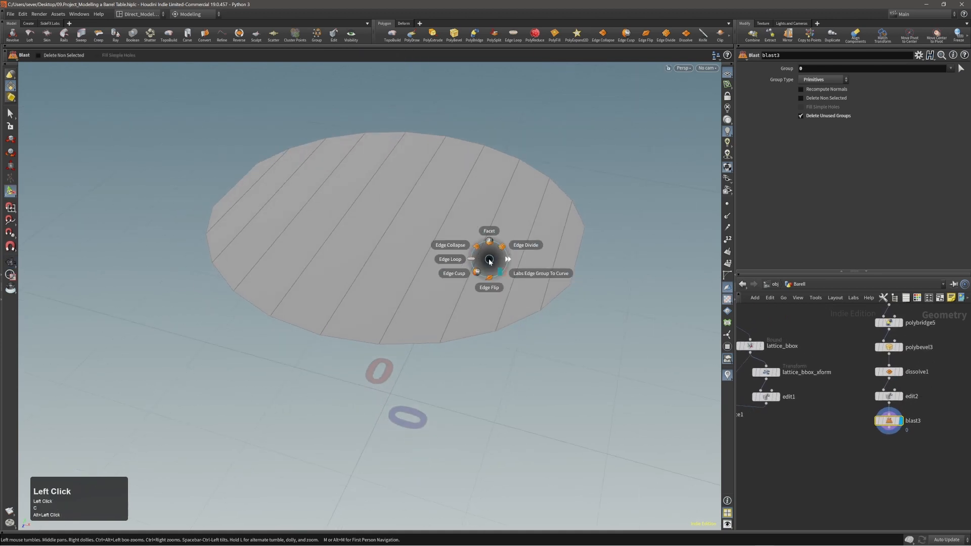
Step: Cut an edge loop across all the planks of the disc
{"action": "left_click", "coordinate": [448, 259]}
{"action": "left_click", "coordinate": [578, 256]}
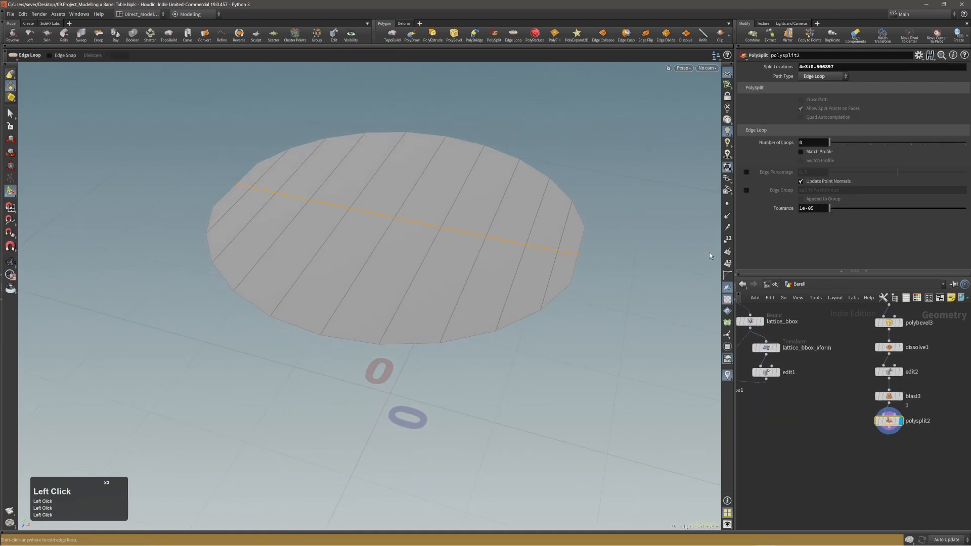
{"action": "right_click_drag", "start_coordinate": [460, 250], "coordinate": [455, 250], "text": "alt"}
{"action": "left_click_drag", "start_coordinate": [455, 250], "coordinate": [452, 268], "text": "alt"}
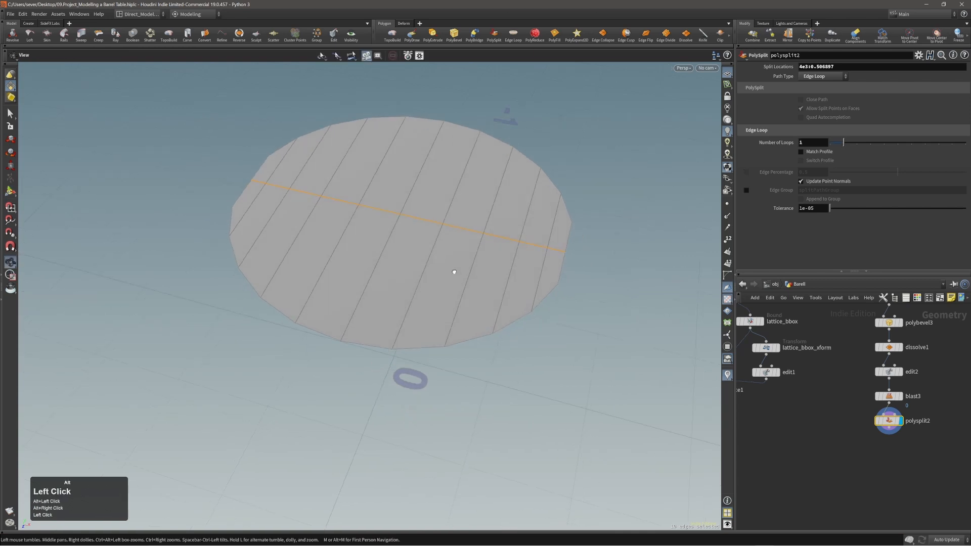
Step: Scale the new loop's end points outward along X to about 1.02734
{"action": "key", "text": "1"}
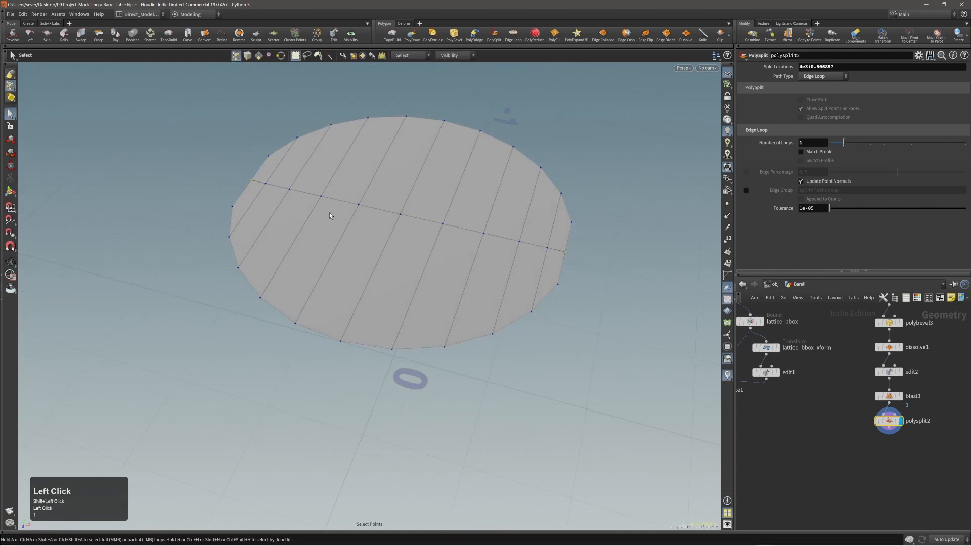
{"action": "double_click", "coordinate": [343, 202]}
{"action": "key", "text": "e"}
{"action": "left_click_drag", "start_coordinate": [450, 224], "coordinate": [455, 225]}
{"action": "key", "text": "ctrl+z"}
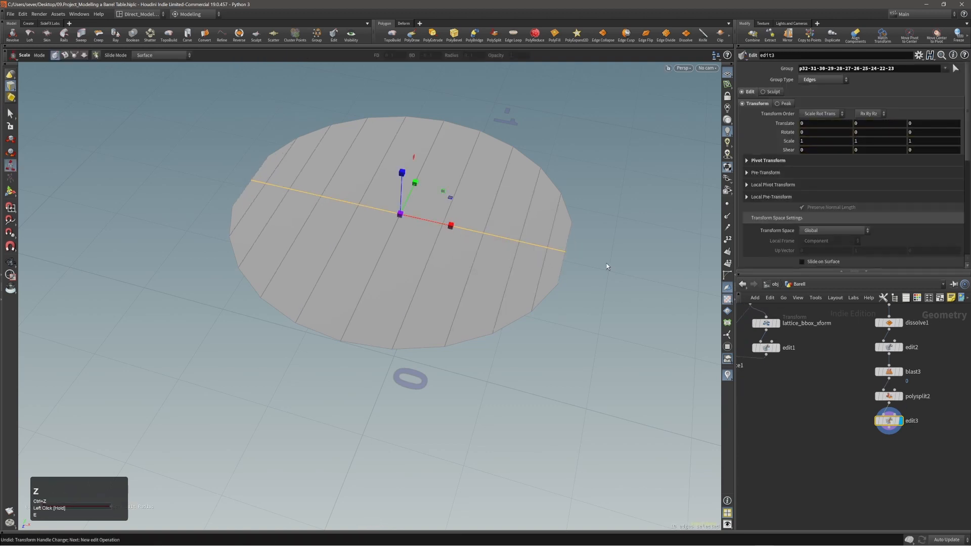
{"action": "key", "text": "1"}
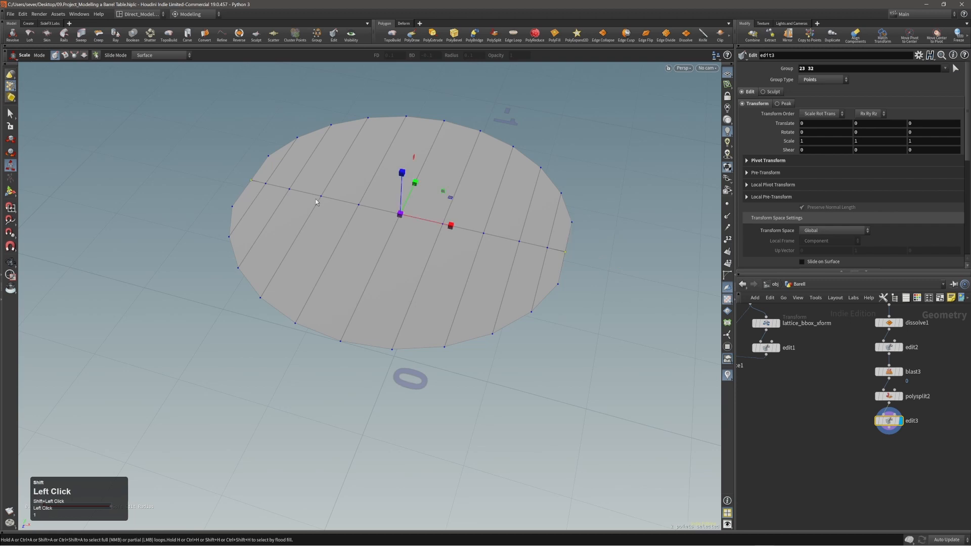
{"action": "left_click_drag", "start_coordinate": [452, 225], "coordinate": [453, 228]}
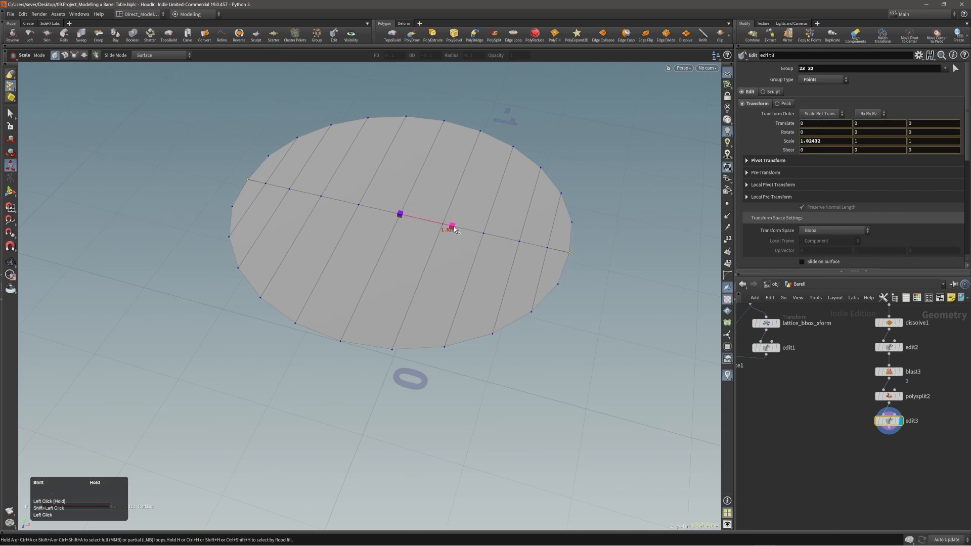
{"action": "left_click_drag", "start_coordinate": [455, 228], "coordinate": [411, 235]}
Step: Select the disc's lower and upper end pieces
{"action": "middle_click_drag", "start_coordinate": [430, 237], "coordinate": [451, 255], "text": "alt"}
{"action": "left_click_drag", "start_coordinate": [456, 255], "coordinate": [447, 251], "text": "alt"}
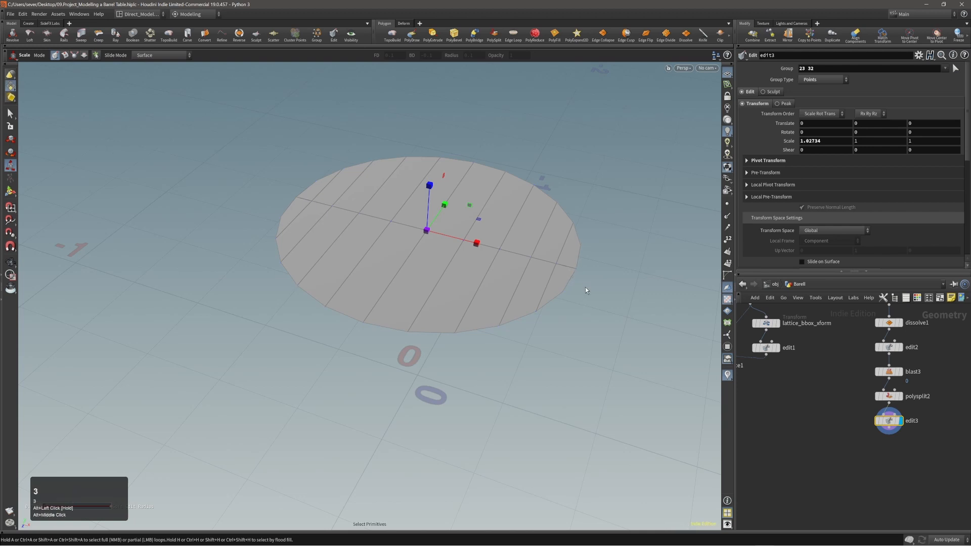
{"action": "left_click", "coordinate": [570, 274]}
{"action": "left_click", "coordinate": [578, 258], "text": "shift"}
{"action": "right_click_drag", "start_coordinate": [521, 259], "coordinate": [576, 233], "text": "alt"}
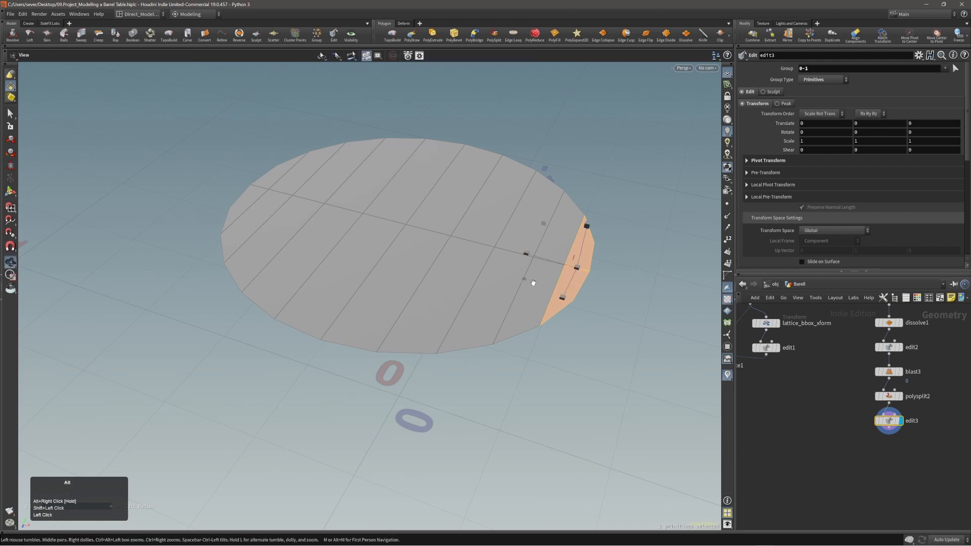
{"action": "middle_click_drag", "start_coordinate": [526, 277], "coordinate": [556, 284], "text": "alt"}
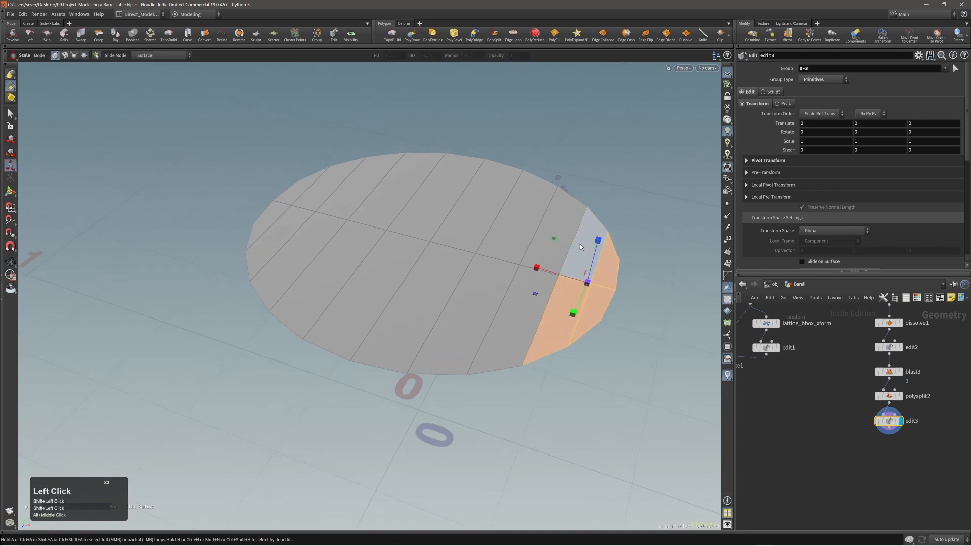
Step: Select the plank seam edges and apply Edge Cusp to split them apart
{"action": "key", "text": "2"}
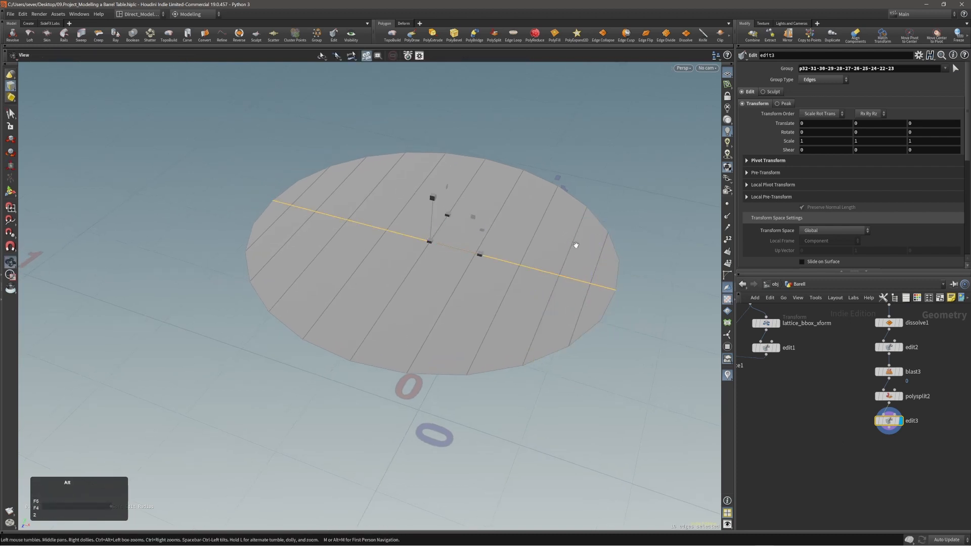
{"action": "left_click_drag", "start_coordinate": [576, 244], "coordinate": [510, 240], "text": "alt"}
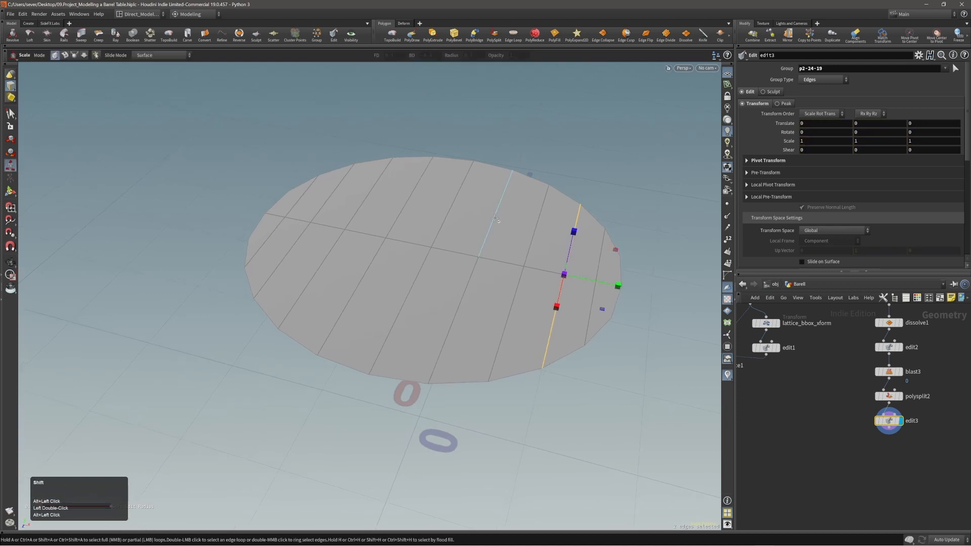
{"action": "middle_click_drag", "start_coordinate": [493, 225], "coordinate": [552, 247], "text": "alt"}
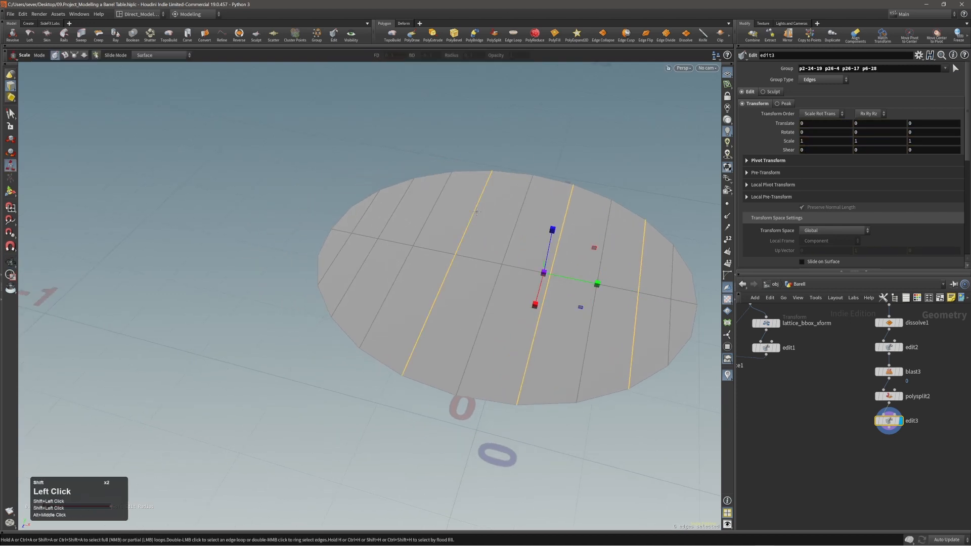
{"action": "left_click", "coordinate": [369, 253], "text": "shift"}
{"action": "mouse_move", "coordinate": [447, 227]}
{"action": "left_mouse_down", "text": "alt+shift"}
{"action": "mouse_move", "coordinate": [494, 236]}
{"action": "mouse_move", "coordinate": [457, 225]}
{"action": "left_mouse_up", "text": "alt+shift"}
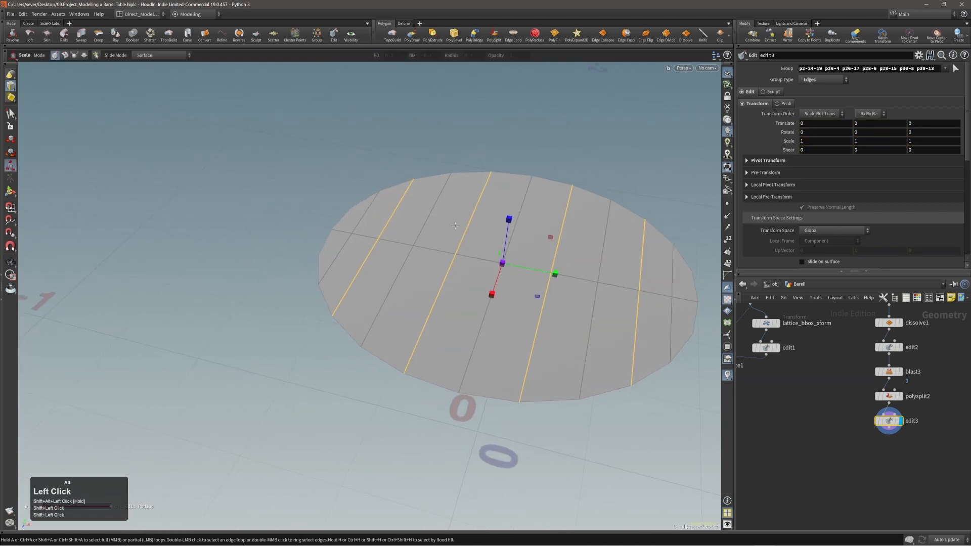
{"action": "key", "text": "c"}
{"action": "left_click", "coordinate": [447, 225]}
{"action": "left_click", "coordinate": [439, 236]}
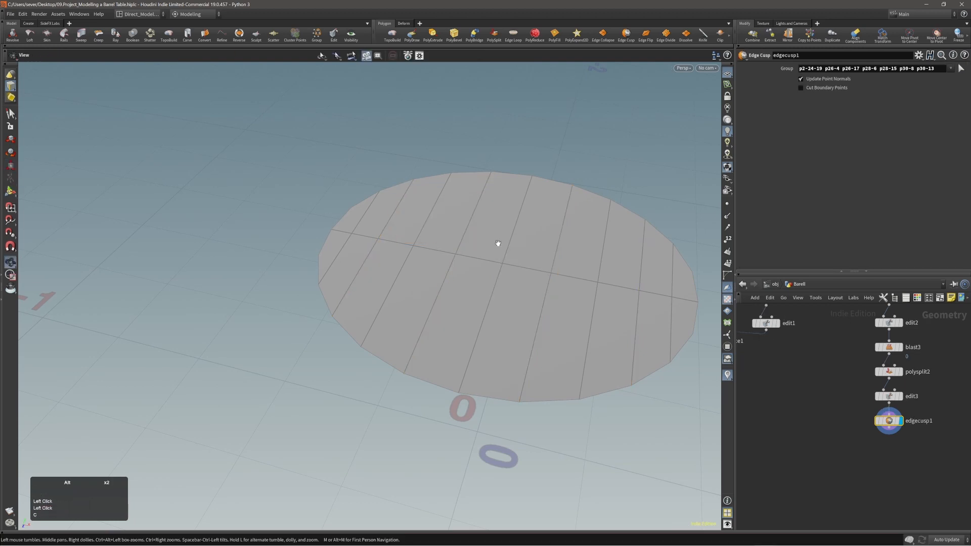
Step: Double-click each plank in turn to verify every plank is now a separate piece
{"action": "right_click_drag", "start_coordinate": [548, 266], "coordinate": [527, 277], "text": "alt"}
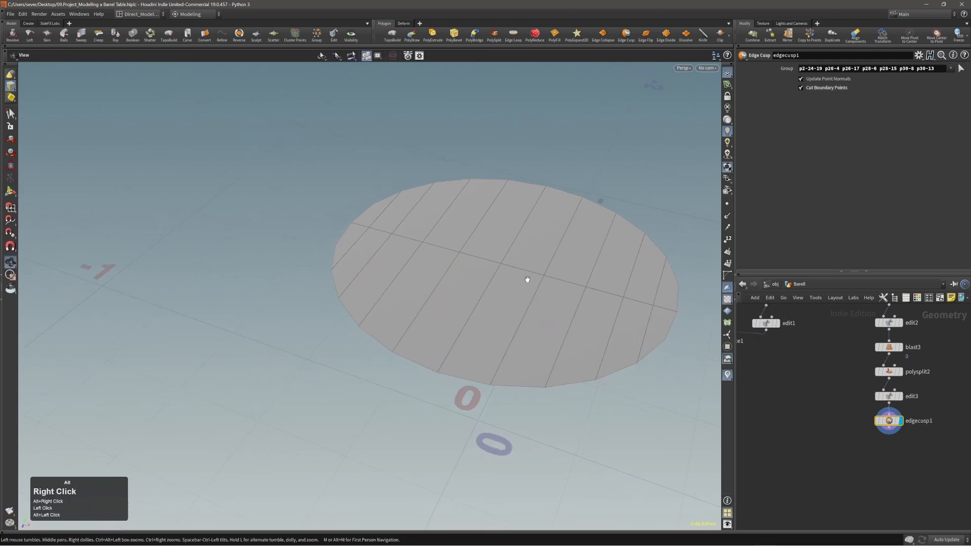
{"action": "left_click_drag", "start_coordinate": [527, 277], "coordinate": [548, 282], "text": "alt"}
{"action": "key", "text": "4"}
{"action": "double_click", "coordinate": [639, 291]}
{"action": "left_click_drag", "start_coordinate": [605, 318], "coordinate": [585, 296], "text": "alt"}
{"action": "double_click", "coordinate": [585, 296]}
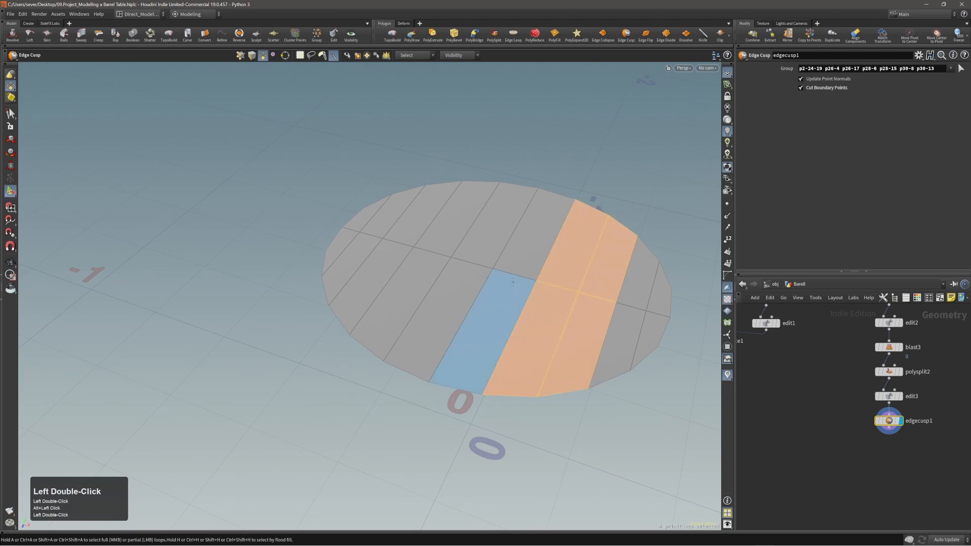
{"action": "double_click", "coordinate": [512, 282]}
{"action": "double_click", "coordinate": [426, 261]}
{"action": "double_click", "coordinate": [369, 249]}
{"action": "double_click", "coordinate": [404, 260]}
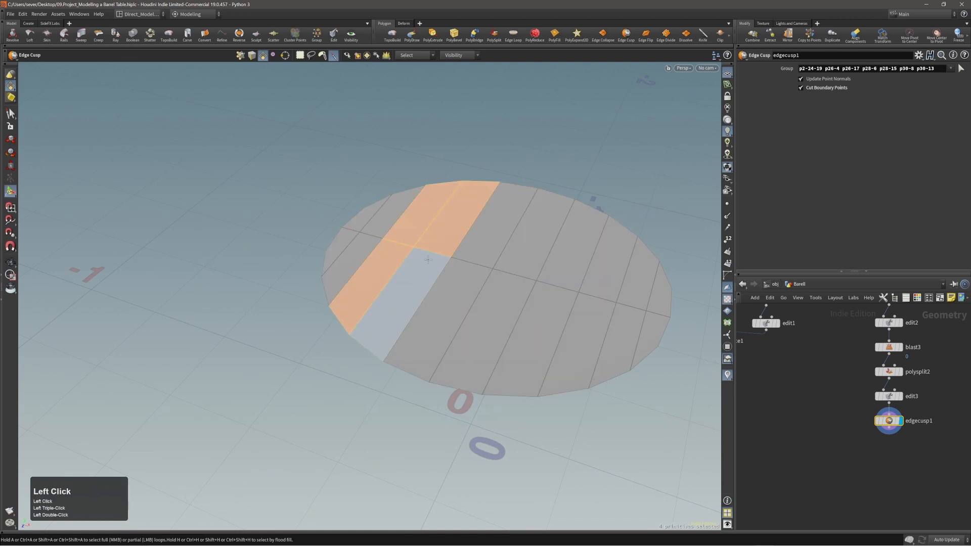
{"action": "double_click", "coordinate": [536, 195]}
{"action": "double_click", "coordinate": [632, 251]}
{"action": "double_click", "coordinate": [601, 302]}
{"action": "left_click_drag", "start_coordinate": [601, 302], "coordinate": [581, 293], "text": "alt"}
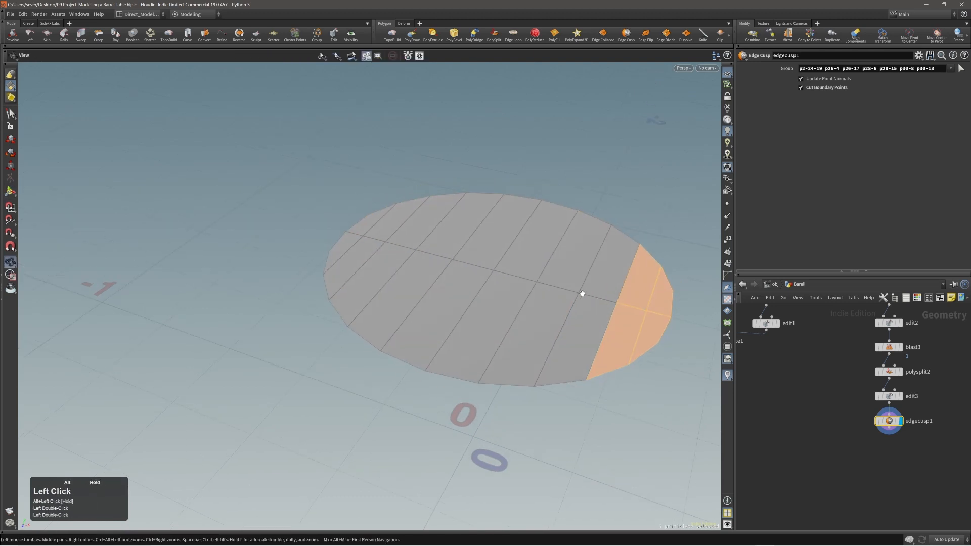
{"action": "double_click", "coordinate": [624, 320]}
{"action": "left_click_drag", "start_coordinate": [621, 324], "coordinate": [629, 328], "text": "alt"}
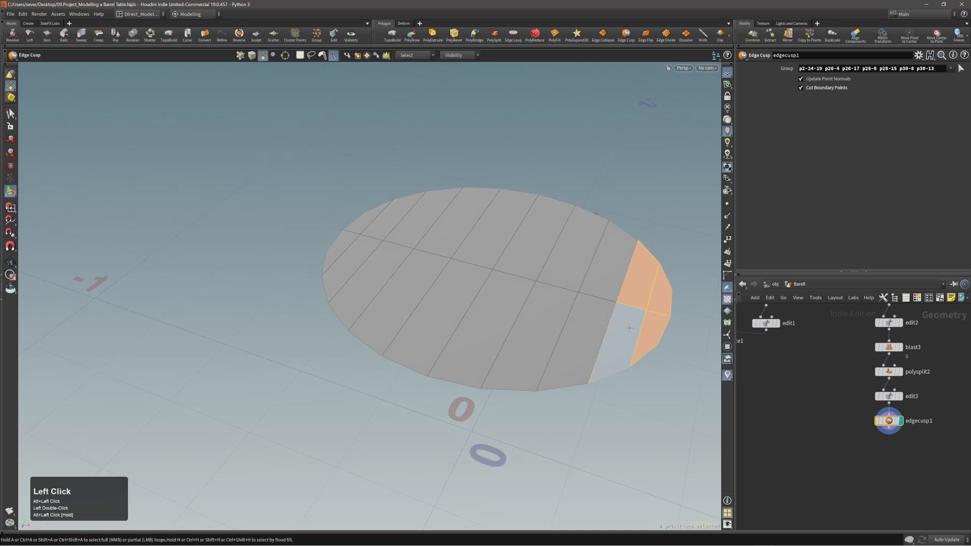
Step: Extrude the whole plank tabletop to a thickness of about 0.0226
{"action": "key", "text": "n"}
{"action": "key", "text": "c"}
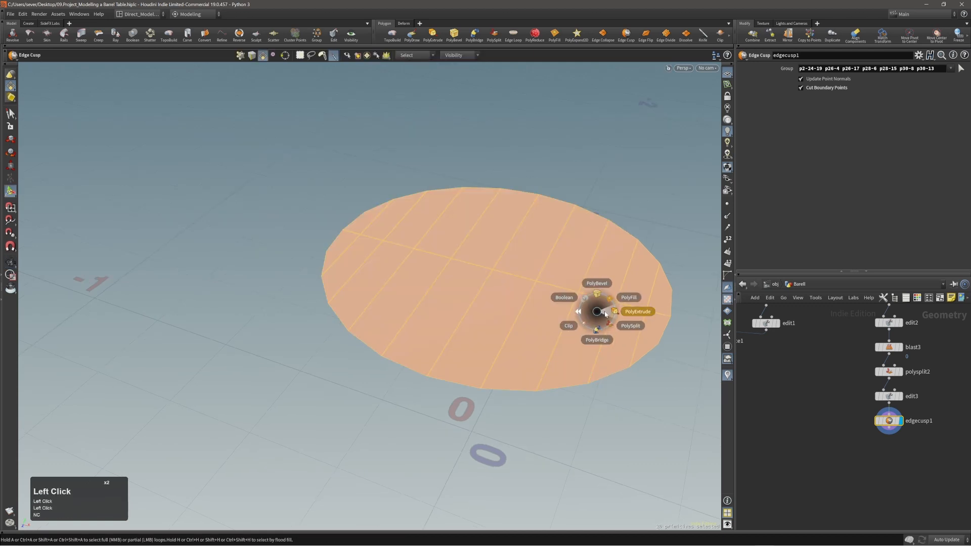
{"action": "left_click", "coordinate": [604, 311]}
{"action": "left_click_drag", "start_coordinate": [606, 310], "coordinate": [601, 285]}
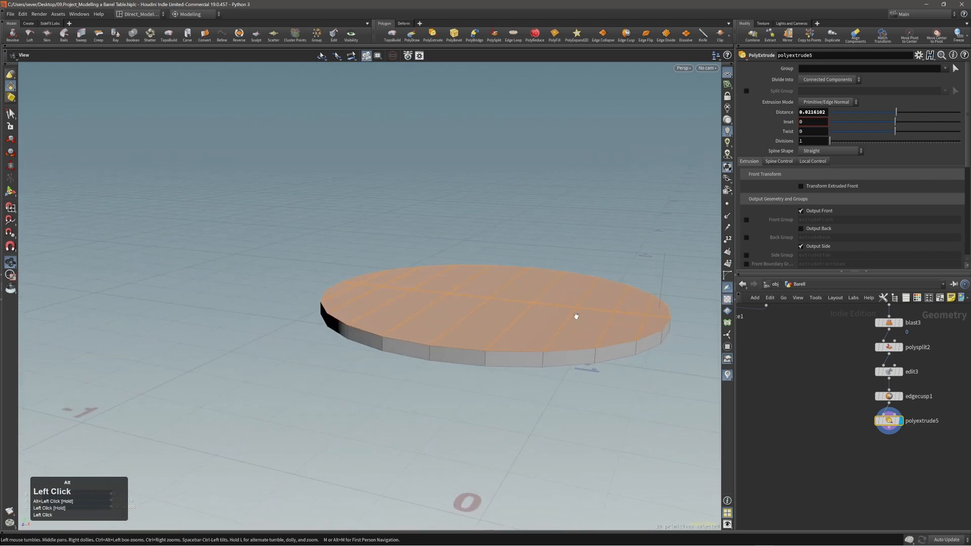
{"action": "right_click_drag", "start_coordinate": [576, 316], "coordinate": [605, 305], "text": "alt"}
{"action": "middle_click_drag", "start_coordinate": [604, 306], "coordinate": [588, 318], "text": "alt"}
{"action": "mouse_move", "coordinate": [587, 318]}
{"action": "left_mouse_down", "text": "alt"}
{"action": "mouse_move", "coordinate": [559, 284]}
{"action": "mouse_move", "coordinate": [586, 278]}
{"action": "mouse_move", "coordinate": [587, 317]}
{"action": "left_mouse_up", "text": "alt"}
{"action": "right_click_drag", "start_coordinate": [587, 317], "coordinate": [600, 319], "text": "alt"}
{"action": "left_click_drag", "start_coordinate": [604, 308], "coordinate": [604, 303]}
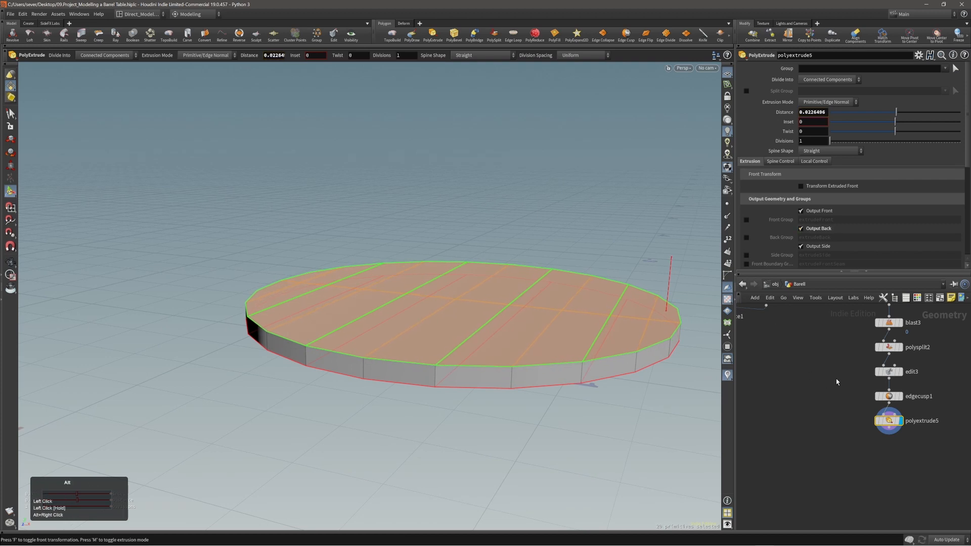
{"action": "scroll", "coordinate": [837, 382], "scroll_direction": "down", "scroll_amount": 3}
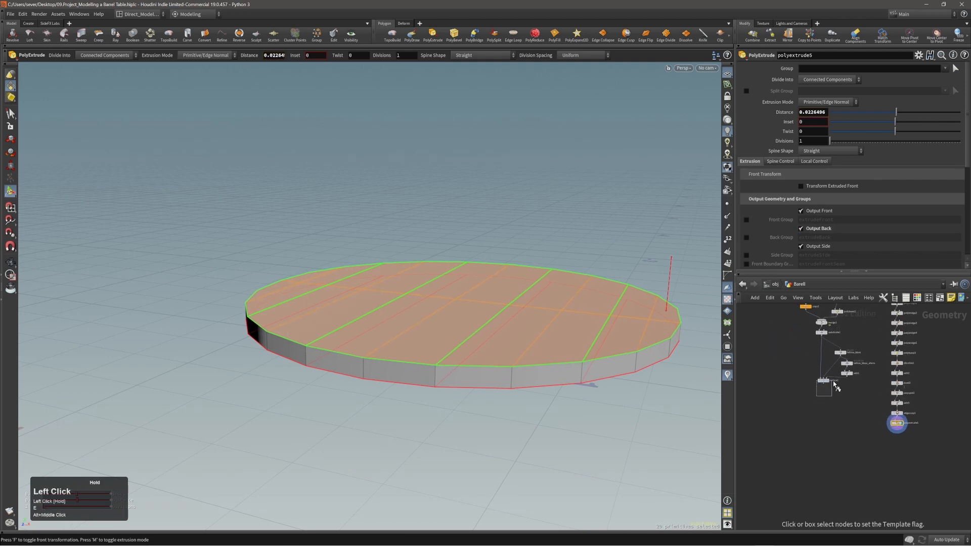
Step: Template lattice1 so the barrel shows as a ghosted reference beneath the tabletop
{"action": "left_click_drag", "start_coordinate": [833, 381], "coordinate": [834, 376]}
{"action": "right_click_drag", "start_coordinate": [596, 332], "coordinate": [561, 323], "text": "alt"}
{"action": "left_click_drag", "start_coordinate": [561, 323], "coordinate": [541, 337], "text": "alt"}
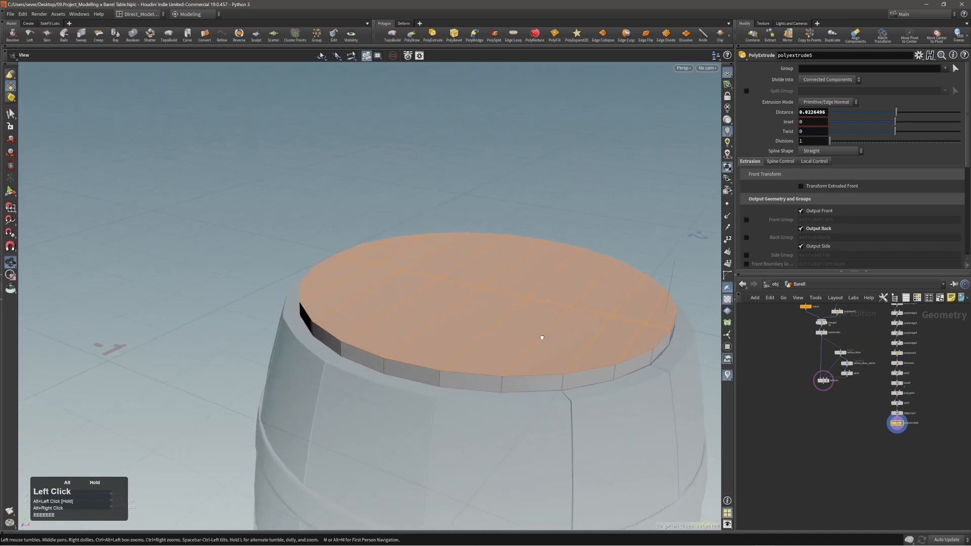
{"action": "right_click_drag", "start_coordinate": [541, 337], "coordinate": [509, 318], "text": "alt"}
{"action": "mouse_move", "coordinate": [509, 319]}
{"action": "left_mouse_down", "text": "alt"}
{"action": "mouse_move", "coordinate": [539, 319]}
{"action": "mouse_move", "coordinate": [563, 299]}
{"action": "mouse_move", "coordinate": [554, 325]}
{"action": "mouse_move", "coordinate": [520, 327]}
{"action": "left_mouse_up", "text": "alt"}
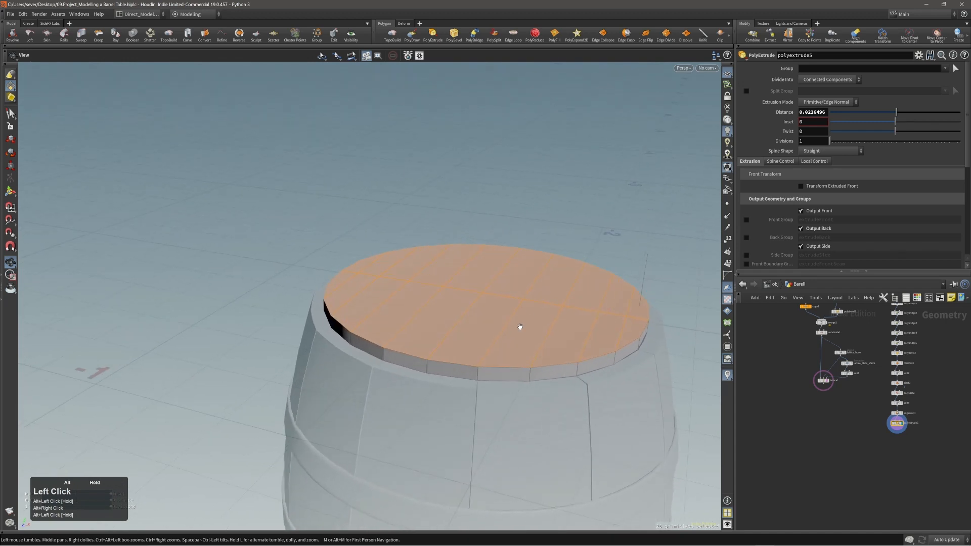
{"action": "key", "text": "2"}
{"action": "right_click_drag", "start_coordinate": [511, 336], "coordinate": [551, 329], "text": "alt"}
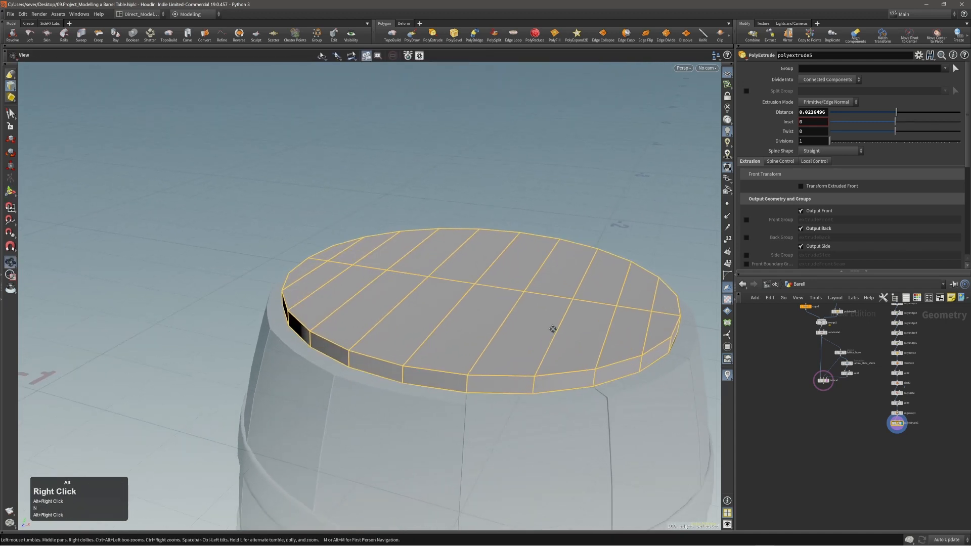
{"action": "middle_click_drag", "start_coordinate": [551, 329], "coordinate": [535, 300], "text": "alt"}
{"action": "key", "text": "c"}
{"action": "left_click", "coordinate": [545, 300]}
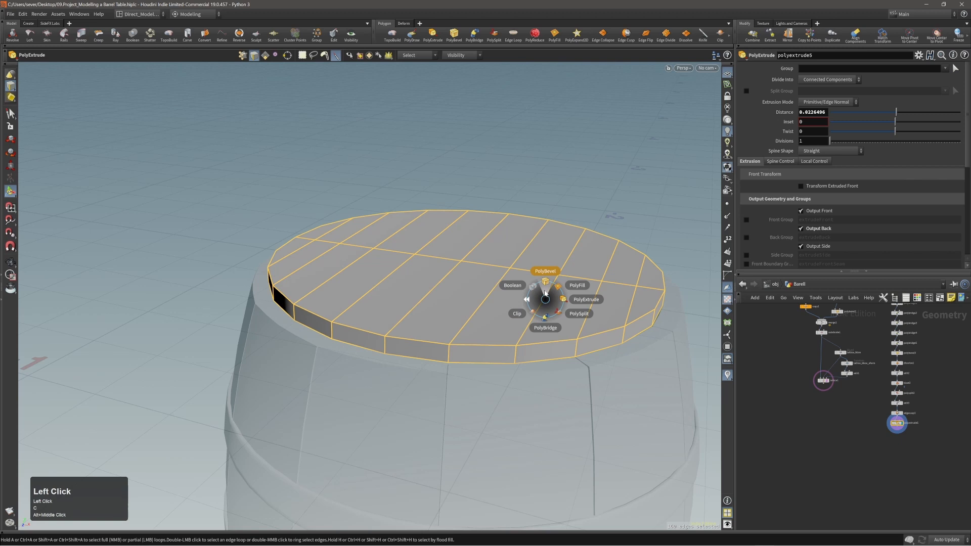
Step: Bevel the selected tabletop plank edges by about 0.0022 with a Crease profile
{"action": "left_click", "coordinate": [545, 282]}
{"action": "left_click_drag", "start_coordinate": [494, 312], "coordinate": [487, 309]}
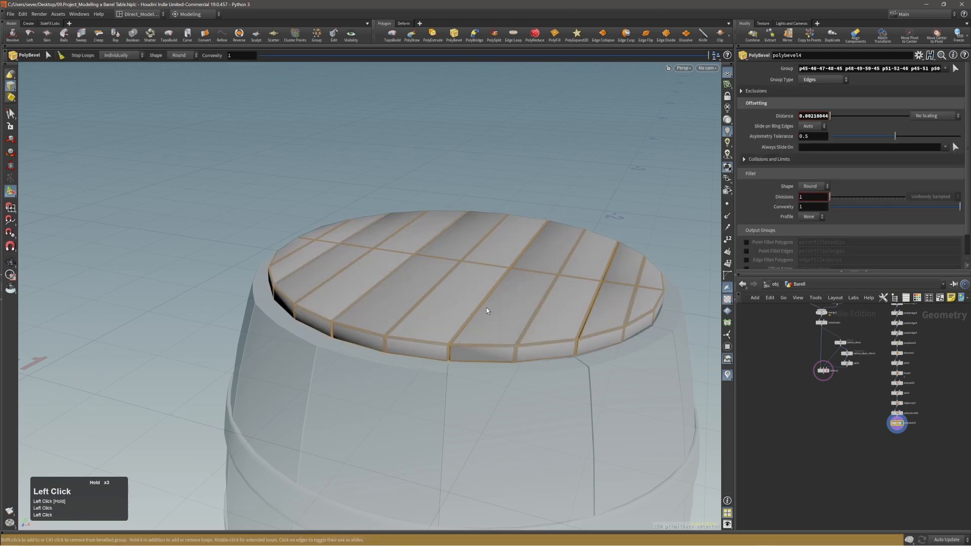
{"action": "right_click_drag", "start_coordinate": [490, 319], "coordinate": [549, 284], "text": "alt"}
{"action": "scroll", "coordinate": [451, 302], "scroll_direction": "up", "scroll_amount": 1}
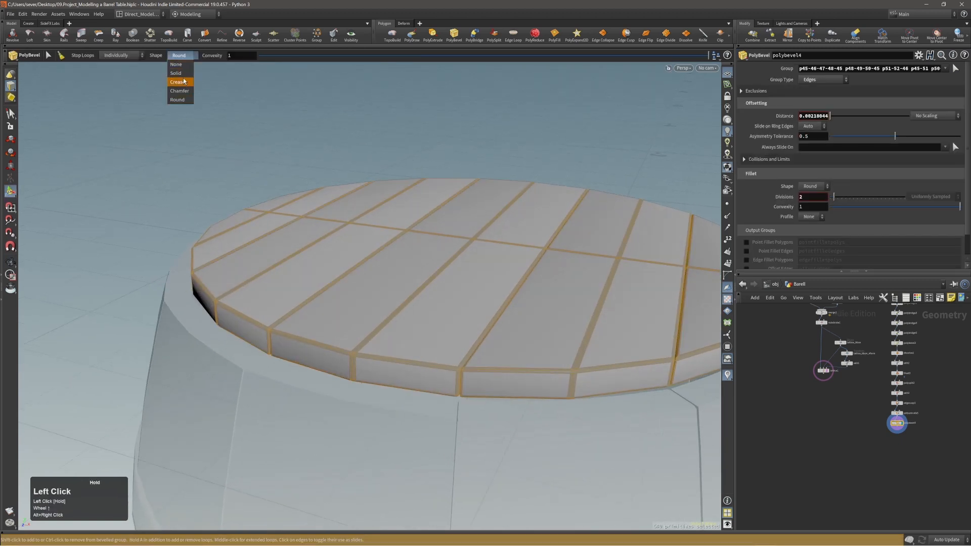
{"action": "left_click", "coordinate": [184, 81]}
{"action": "right_click_drag", "start_coordinate": [228, 137], "coordinate": [546, 318], "text": "alt"}
{"action": "middle_click_drag", "start_coordinate": [546, 319], "coordinate": [494, 296], "text": "alt"}
{"action": "right_click_drag", "start_coordinate": [493, 297], "coordinate": [376, 373], "text": "alt"}
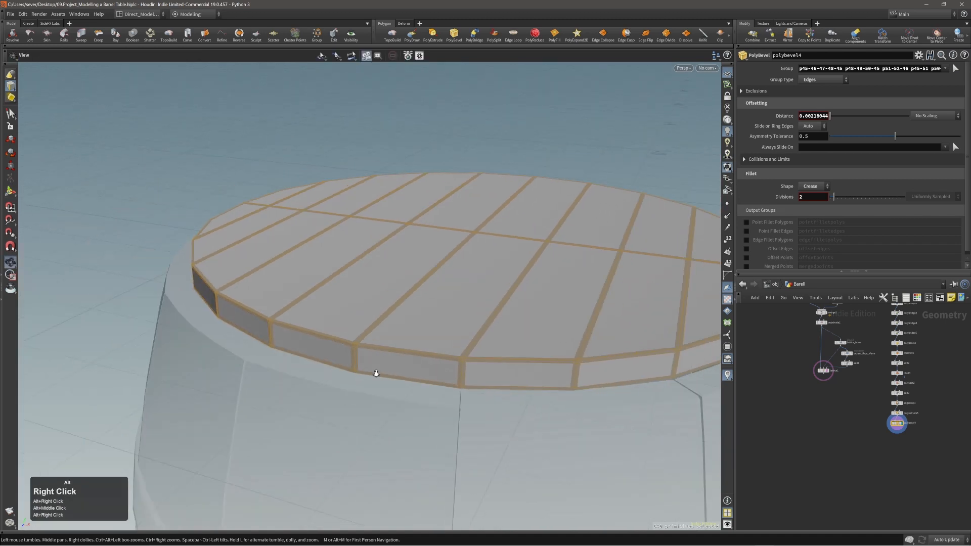
{"action": "left_click_drag", "start_coordinate": [375, 373], "coordinate": [481, 357], "text": "alt"}
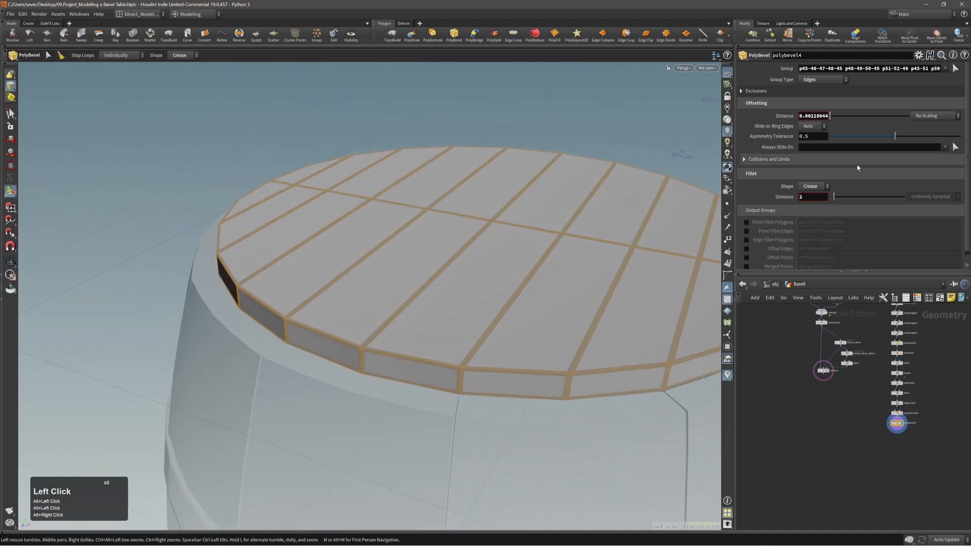
Step: Enable the Ignore Flat Edges exclusion with a maximum normal angle of 42.6
{"action": "left_click", "coordinate": [800, 97]}
{"action": "left_click", "coordinate": [801, 102]}
{"action": "left_click", "coordinate": [831, 112]}
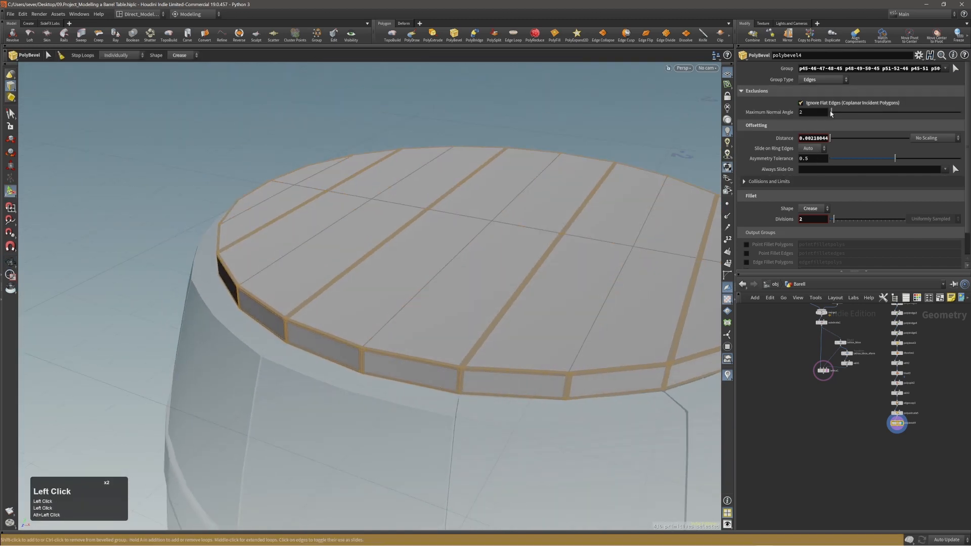
{"action": "left_click_drag", "start_coordinate": [831, 112], "coordinate": [860, 118]}
{"action": "right_click_drag", "start_coordinate": [523, 254], "coordinate": [490, 260], "text": "alt"}
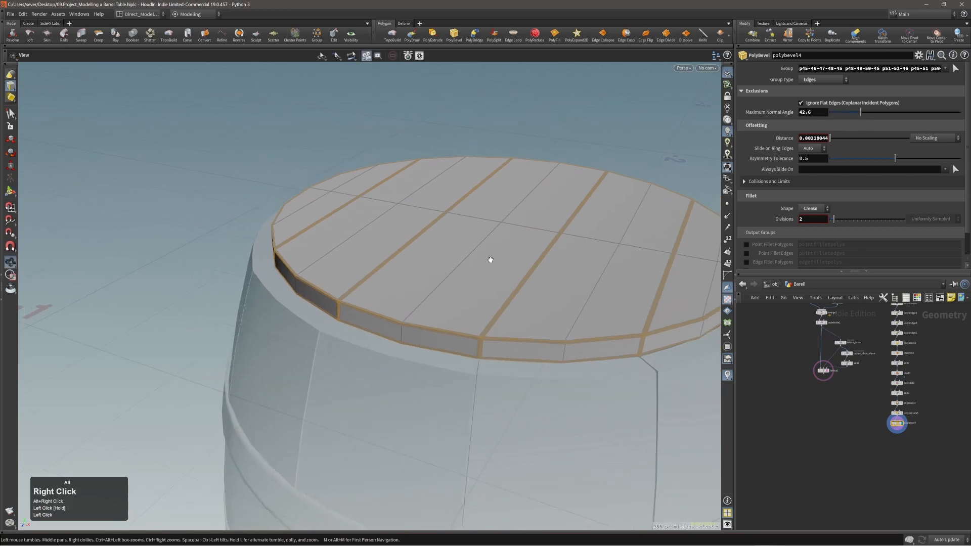
{"action": "left_click_drag", "start_coordinate": [489, 260], "coordinate": [596, 247], "text": "alt"}
{"action": "right_click_drag", "start_coordinate": [596, 247], "coordinate": [531, 273], "text": "alt"}
{"action": "left_click_drag", "start_coordinate": [531, 273], "coordinate": [578, 288], "text": "alt"}
{"action": "middle_click_drag", "start_coordinate": [579, 288], "coordinate": [455, 264], "text": "alt"}
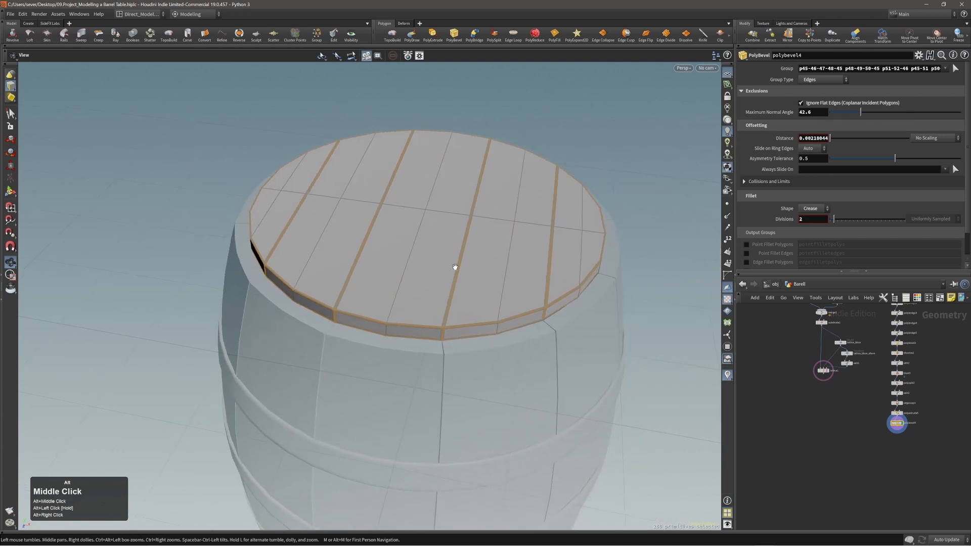
{"action": "left_click_drag", "start_coordinate": [455, 265], "coordinate": [475, 293], "text": "alt"}
{"action": "right_click_drag", "start_coordinate": [475, 292], "coordinate": [579, 254], "text": "alt"}
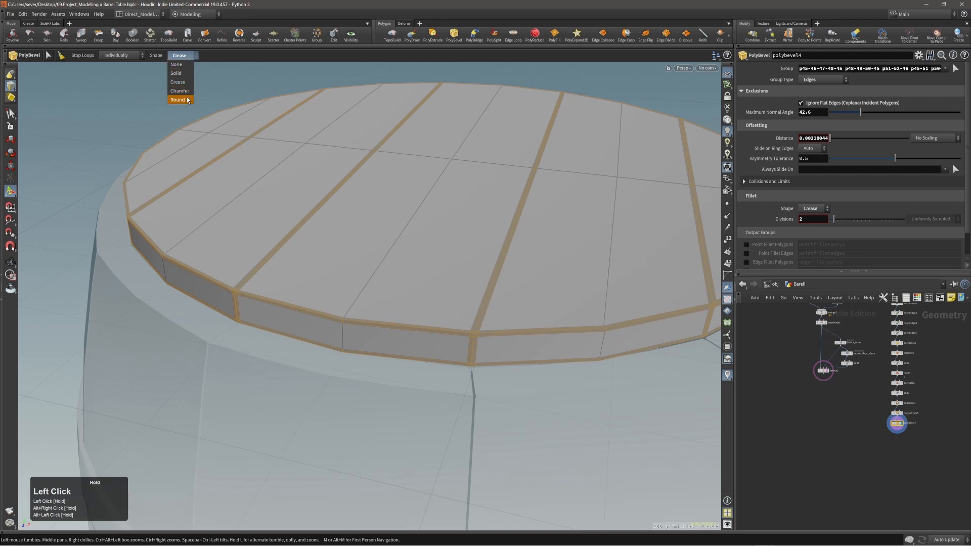
Step: Try a Round bevel profile on the rim, then switch the shape back to Crease
{"action": "left_click", "coordinate": [186, 100]}
{"action": "right_click_drag", "start_coordinate": [423, 286], "coordinate": [445, 284], "text": "alt"}
{"action": "mouse_move", "coordinate": [445, 284]}
{"action": "left_mouse_down", "text": "alt"}
{"action": "mouse_move", "coordinate": [423, 290]}
{"action": "mouse_move", "coordinate": [441, 297]}
{"action": "left_mouse_up", "text": "alt"}
{"action": "scroll", "coordinate": [440, 294], "scroll_direction": "down", "scroll_amount": 1}
{"action": "right_click_drag", "start_coordinate": [441, 292], "coordinate": [444, 254], "text": "alt"}
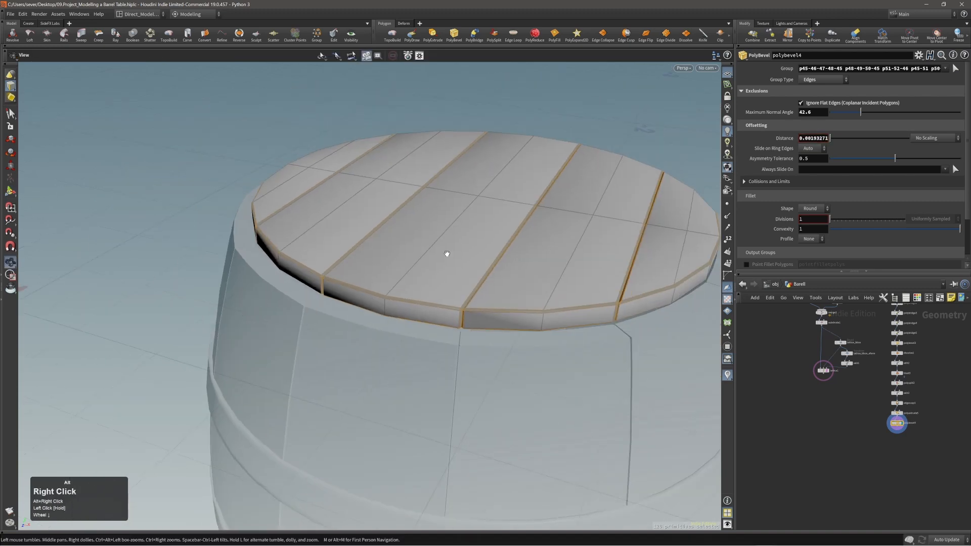
{"action": "left_click_drag", "start_coordinate": [444, 253], "coordinate": [472, 238], "text": "alt"}
{"action": "right_click_drag", "start_coordinate": [472, 238], "coordinate": [520, 235], "text": "alt"}
{"action": "key", "text": "Return"}
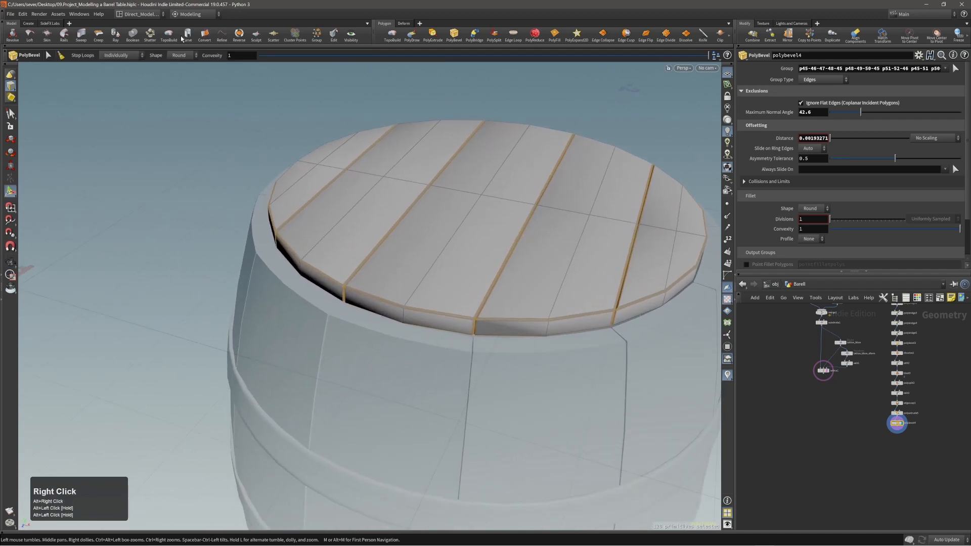
{"action": "left_click", "coordinate": [184, 82]}
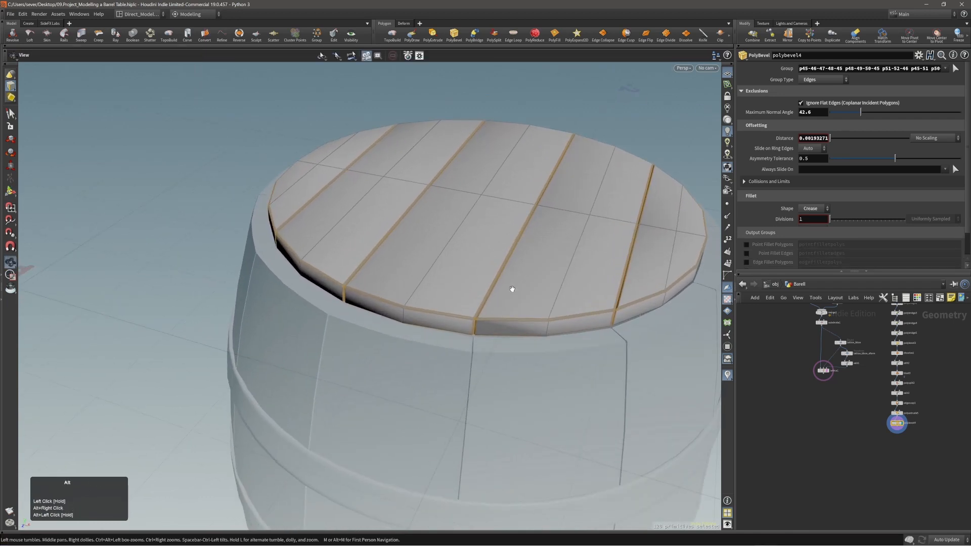
{"action": "right_click_drag", "start_coordinate": [511, 288], "coordinate": [596, 253], "text": "alt"}
{"action": "scroll", "coordinate": [427, 306], "scroll_direction": "up", "scroll_amount": 1}
{"action": "mouse_move", "coordinate": [426, 305]}
{"action": "right_mouse_down", "text": "alt"}
{"action": "mouse_move", "coordinate": [470, 283]}
{"action": "mouse_move", "coordinate": [420, 289]}
{"action": "right_mouse_up", "text": "alt"}
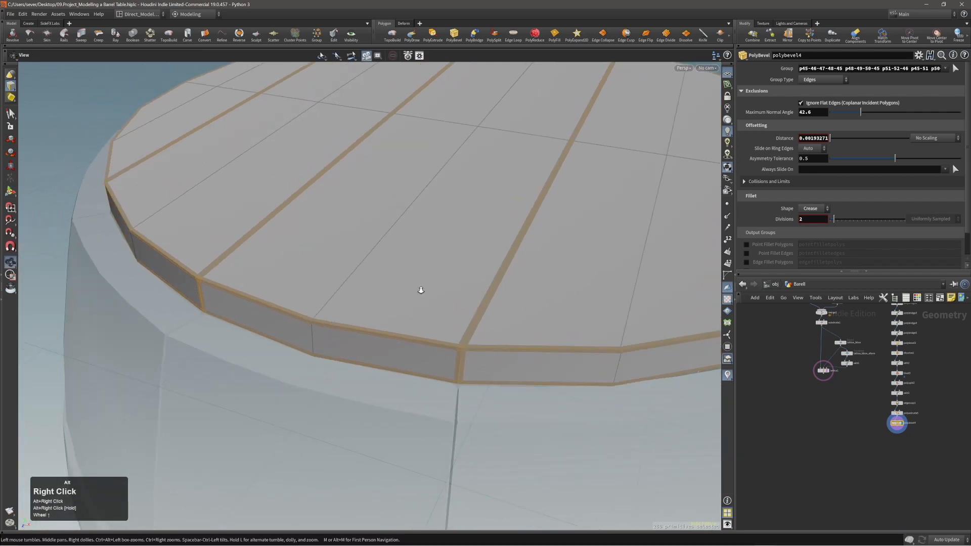
{"action": "left_click_drag", "start_coordinate": [420, 288], "coordinate": [440, 277], "text": "alt"}
{"action": "right_click_drag", "start_coordinate": [440, 277], "coordinate": [335, 286], "text": "alt"}
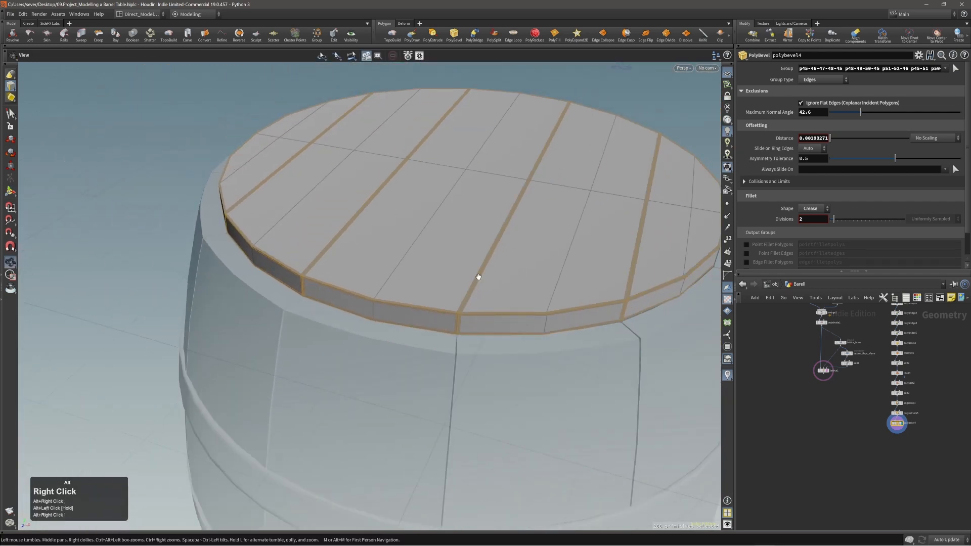
Step: Subdivide all tabletop faces with a Subdivide node at depth 2
{"action": "key", "text": "3"}
{"action": "key", "text": "n"}
{"action": "key", "text": "c"}
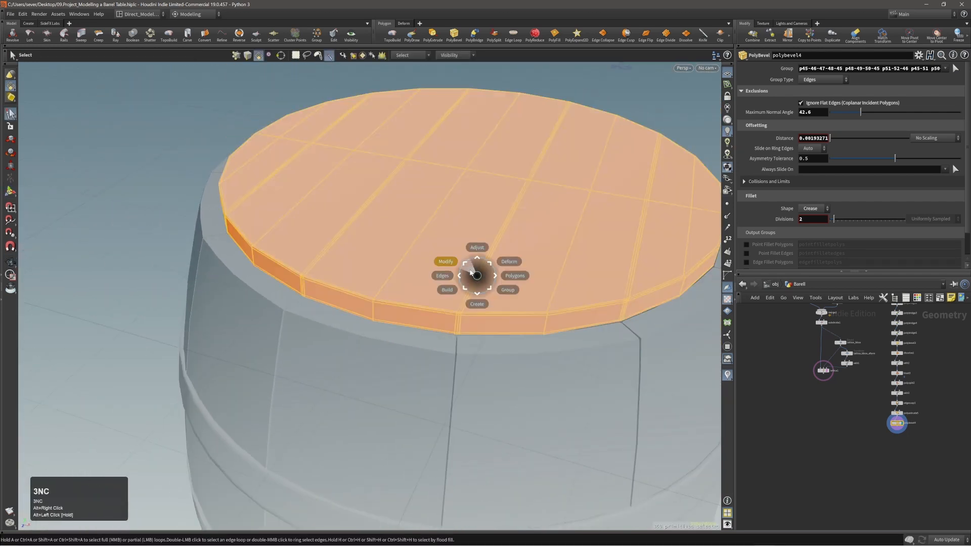
{"action": "left_click", "coordinate": [469, 268]}
{"action": "left_click", "coordinate": [481, 257]}
{"action": "left_click_drag", "start_coordinate": [482, 254], "coordinate": [429, 360], "text": "alt"}
{"action": "left_click_drag", "start_coordinate": [890, 106], "coordinate": [914, 105]}
{"action": "right_click_drag", "start_coordinate": [466, 251], "coordinate": [439, 273], "text": "alt"}
{"action": "middle_click_drag", "start_coordinate": [439, 273], "coordinate": [444, 319], "text": "alt"}
{"action": "mouse_move", "coordinate": [445, 318]}
{"action": "left_mouse_down", "text": "alt"}
{"action": "mouse_move", "coordinate": [418, 336]}
{"action": "mouse_move", "coordinate": [426, 321]}
{"action": "left_mouse_up", "text": "alt"}
{"action": "right_click_drag", "start_coordinate": [427, 320], "coordinate": [511, 310], "text": "alt"}
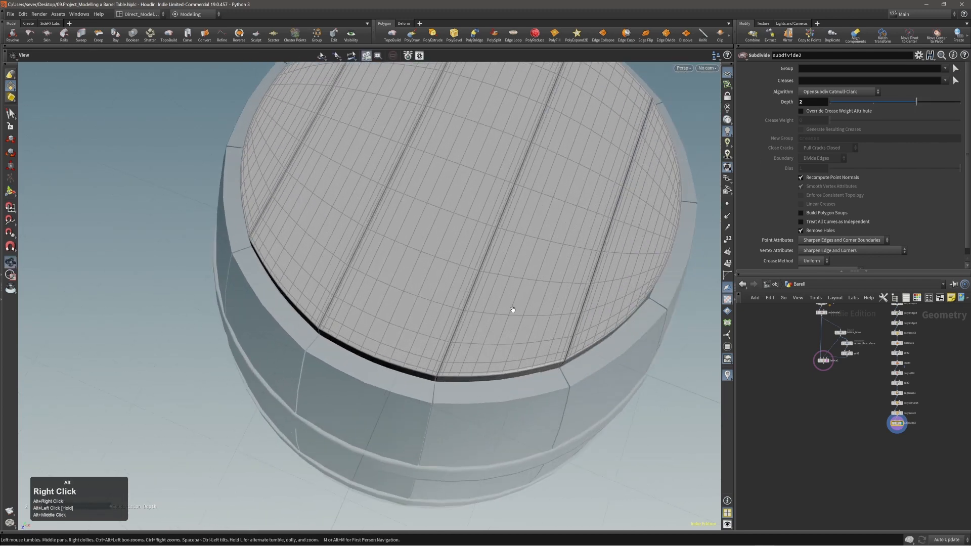
{"action": "scroll", "coordinate": [853, 388], "scroll_direction": "up", "scroll_amount": 4}
Step: Widen the polybevel4 distance to 0.00639685 and inspect the smoothed, subdivided lid
{"action": "left_click_drag", "start_coordinate": [813, 380], "coordinate": [859, 392]}
{"action": "right_click_drag", "start_coordinate": [438, 309], "coordinate": [462, 318], "text": "alt"}
{"action": "left_click_drag", "start_coordinate": [453, 317], "coordinate": [440, 245]}
{"action": "right_click_drag", "start_coordinate": [439, 244], "coordinate": [353, 263], "text": "alt"}
{"action": "key", "text": "comma"}
{"action": "left_click_drag", "start_coordinate": [353, 263], "coordinate": [411, 340], "text": "alt"}
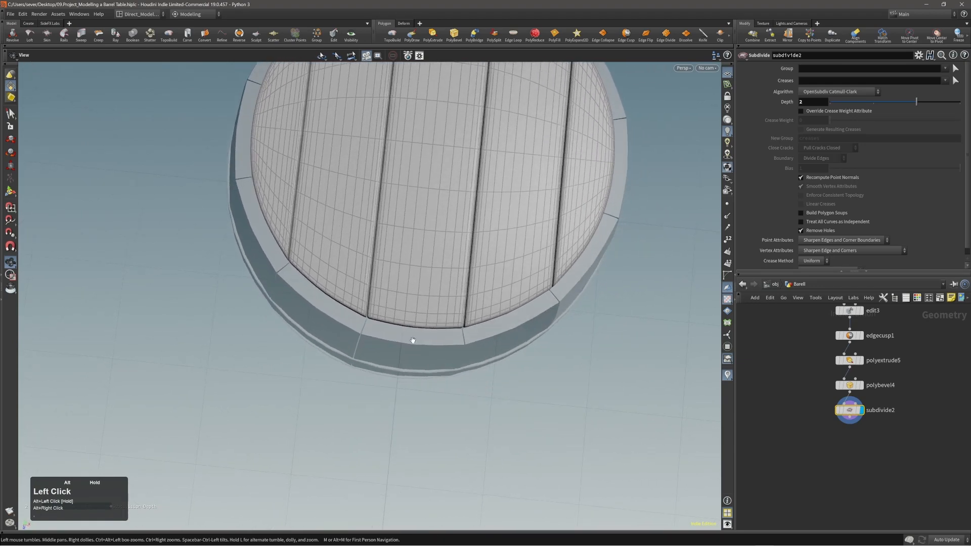
{"action": "right_click_drag", "start_coordinate": [412, 340], "coordinate": [403, 278], "text": "alt"}
{"action": "middle_click_drag", "start_coordinate": [402, 278], "coordinate": [406, 294], "text": "alt"}
{"action": "left_click_drag", "start_coordinate": [406, 293], "coordinate": [425, 336], "text": "alt"}
{"action": "right_click_drag", "start_coordinate": [425, 336], "coordinate": [399, 310], "text": "alt"}
{"action": "middle_click_drag", "start_coordinate": [398, 311], "coordinate": [423, 325], "text": "alt"}
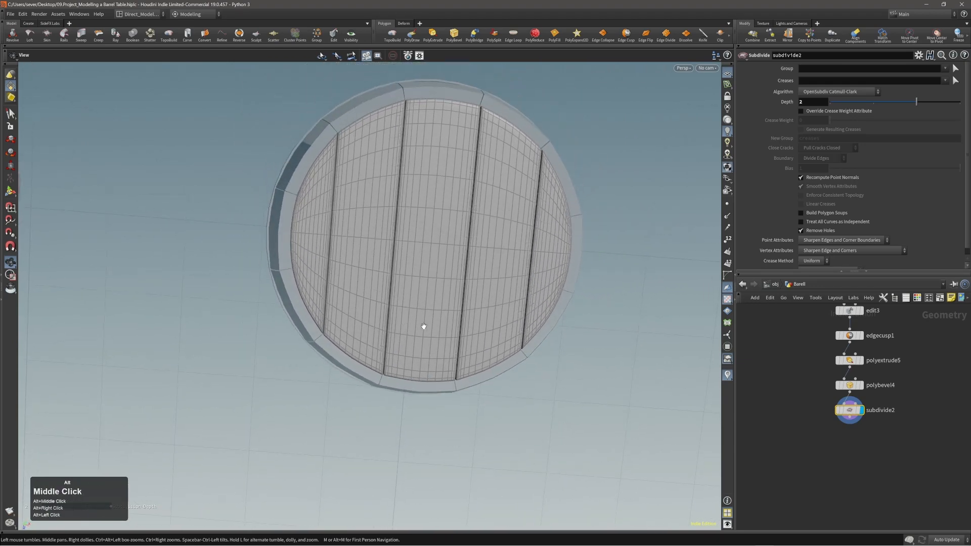
{"action": "left_click_drag", "start_coordinate": [422, 325], "coordinate": [427, 344], "text": "alt"}
{"action": "right_click_drag", "start_coordinate": [427, 345], "coordinate": [457, 329], "text": "alt"}
{"action": "left_click_drag", "start_coordinate": [457, 329], "coordinate": [448, 340], "text": "alt"}
{"action": "middle_click_drag", "start_coordinate": [448, 340], "coordinate": [423, 278], "text": "alt"}
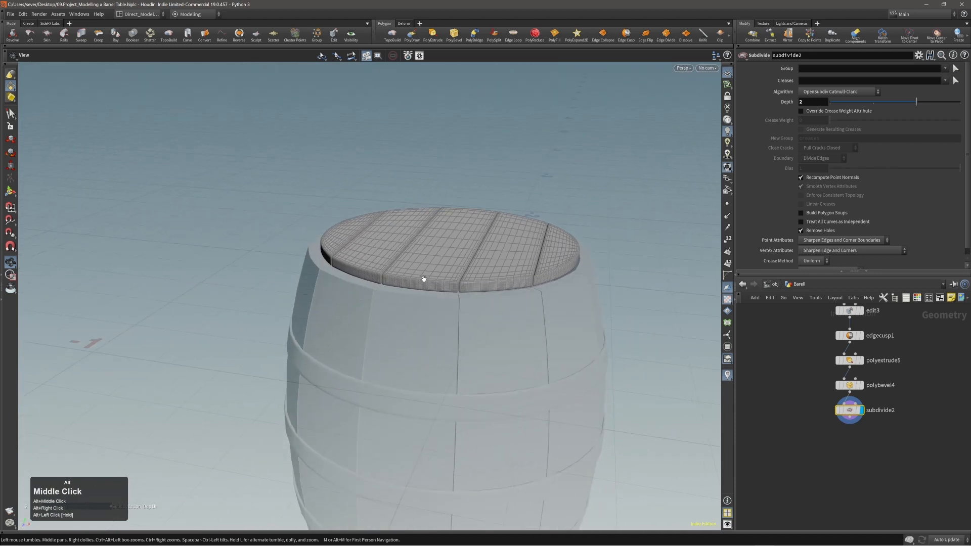
Step: Auto-arrange the node network layout with L and recentre it
{"action": "middle_click_drag", "start_coordinate": [812, 454], "coordinate": [814, 452], "text": "alt"}
{"action": "right_click_drag", "start_coordinate": [814, 451], "coordinate": [823, 445], "text": "alt"}
{"action": "middle_click_drag", "start_coordinate": [823, 445], "coordinate": [819, 433], "text": "alt"}
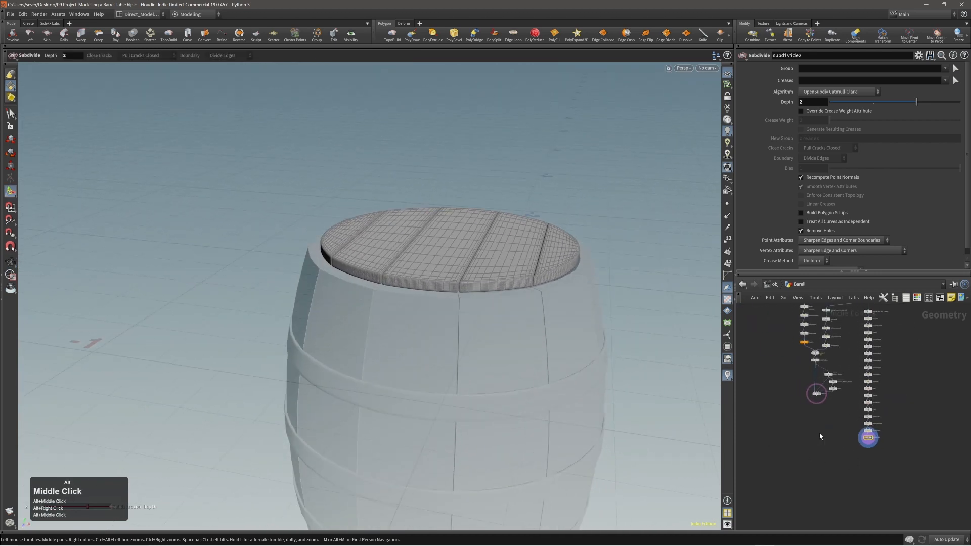
{"action": "right_click_drag", "start_coordinate": [819, 433], "coordinate": [822, 425], "text": "alt"}
{"action": "key", "text": "l"}
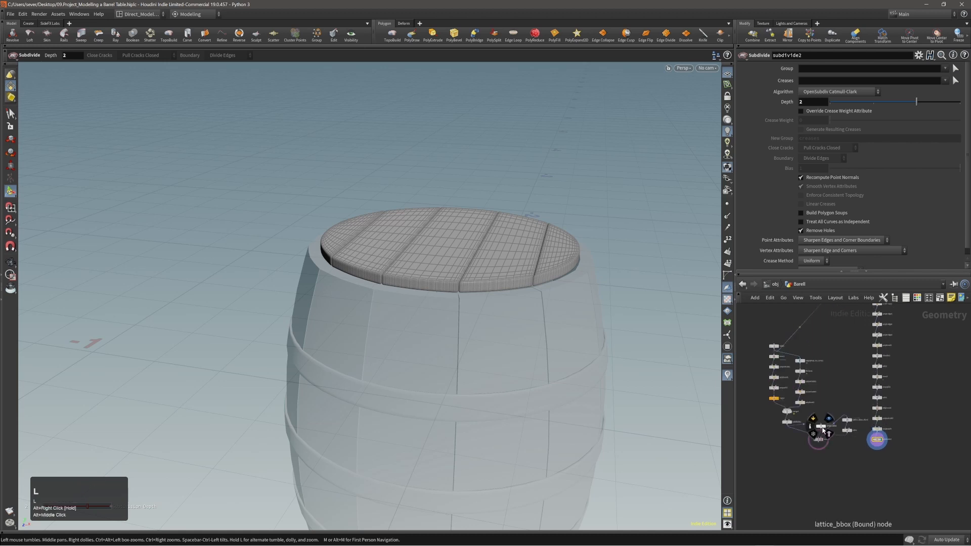
{"action": "right_click_drag", "start_coordinate": [844, 464], "coordinate": [856, 450], "text": "alt"}
{"action": "middle_click_drag", "start_coordinate": [856, 450], "coordinate": [851, 439], "text": "alt"}
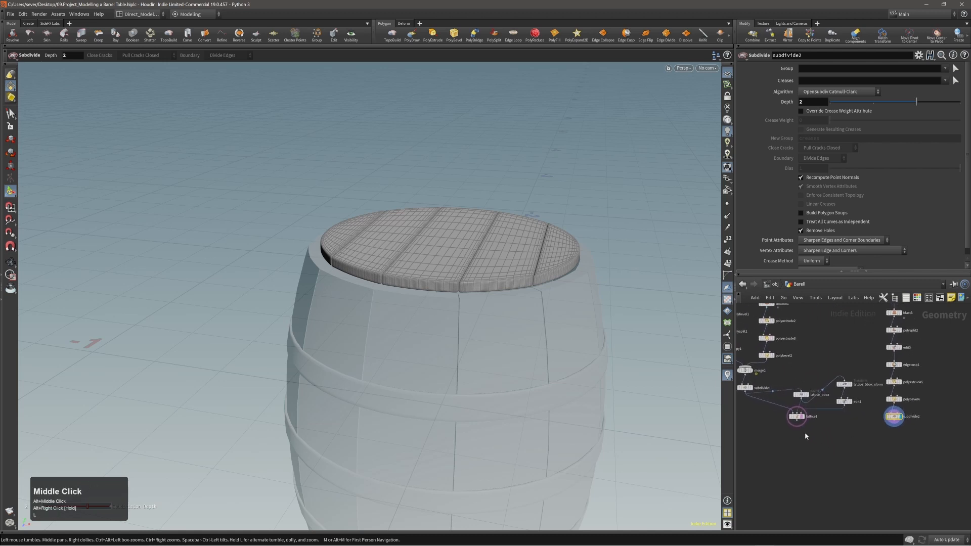
{"action": "right_click_drag", "start_coordinate": [571, 342], "coordinate": [570, 343], "text": "alt"}
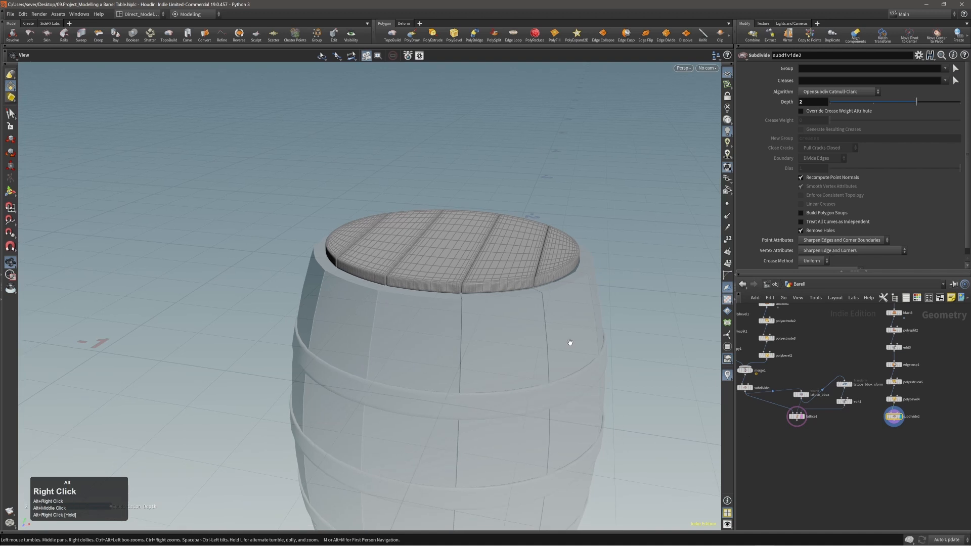
Step: Select all four tabletop planks: right, middle-right, centre and left
{"action": "double_click", "coordinate": [558, 263]}
{"action": "right_click_drag", "start_coordinate": [558, 263], "coordinate": [445, 364], "text": "alt"}
{"action": "middle_click_drag", "start_coordinate": [445, 364], "coordinate": [526, 353], "text": "alt"}
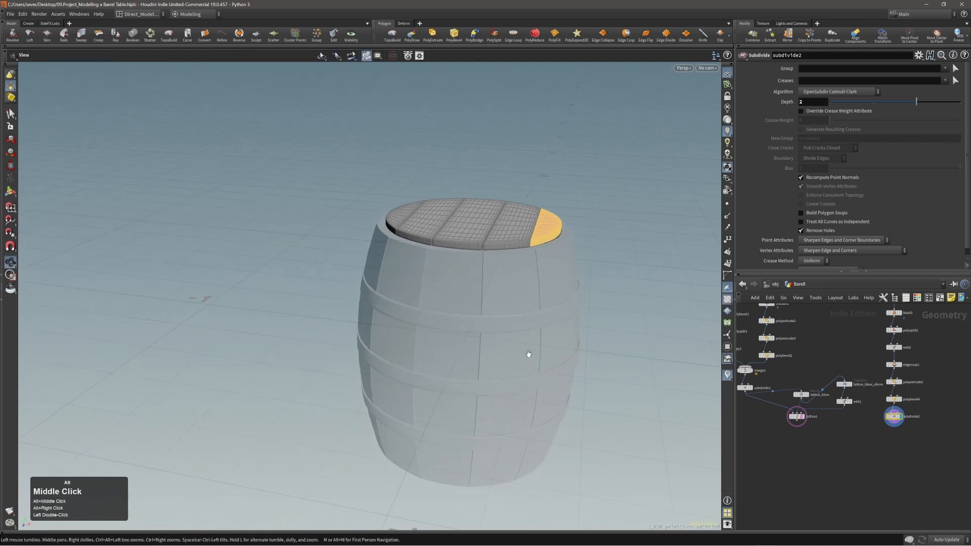
{"action": "double_click", "coordinate": [526, 222], "text": "shift"}
{"action": "double_click", "coordinate": [460, 230], "text": "shift"}
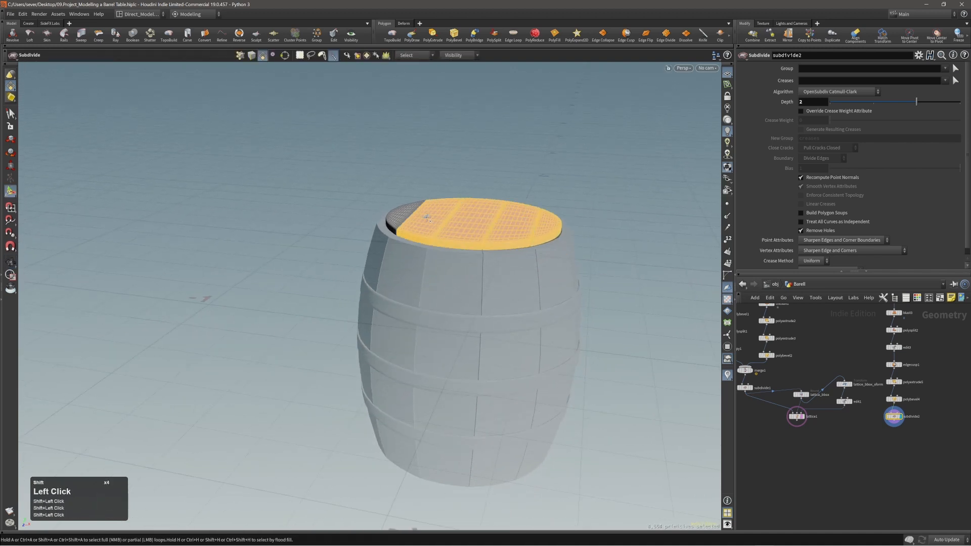
{"action": "double_click", "coordinate": [406, 213], "text": "shift"}
{"action": "right_click_drag", "start_coordinate": [422, 215], "coordinate": [542, 208], "text": "alt"}
{"action": "left_click_drag", "start_coordinate": [542, 208], "coordinate": [531, 249], "text": "alt"}
Step: Add a Transform to the selected planks and start scaling them uniformly
{"action": "key", "text": "v"}
{"action": "left_click", "coordinate": [512, 221]}
{"action": "left_click", "coordinate": [512, 210]}
{"action": "key", "text": "e"}
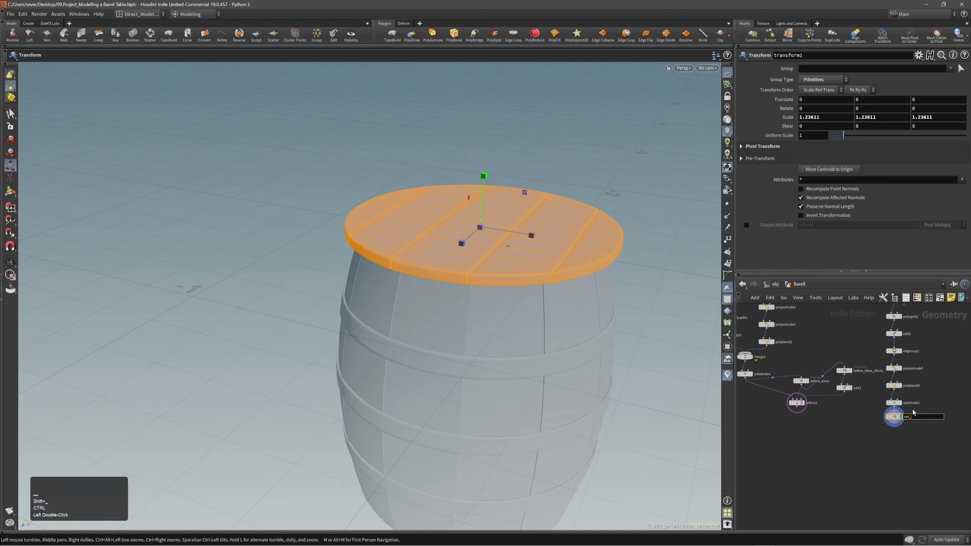
{"action": "type", "text": "desk_boards"}
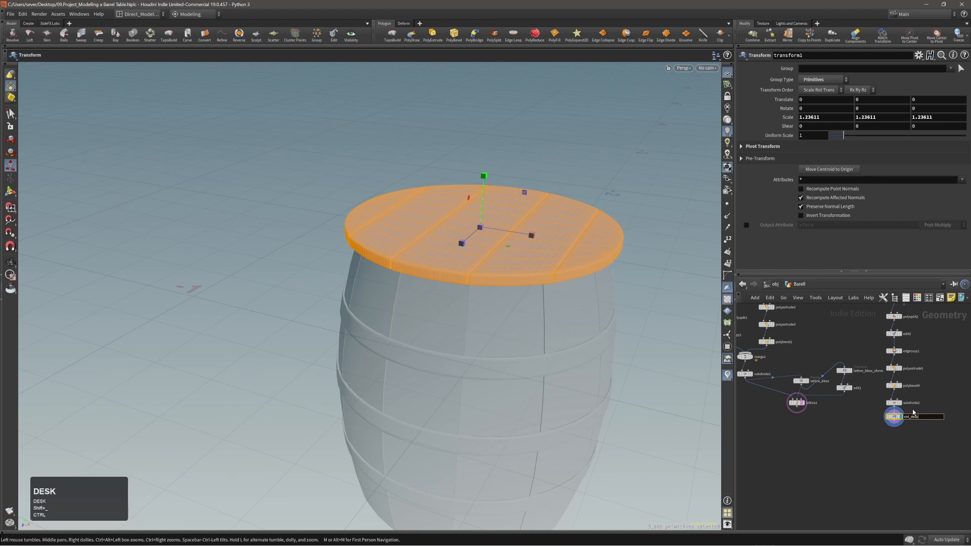
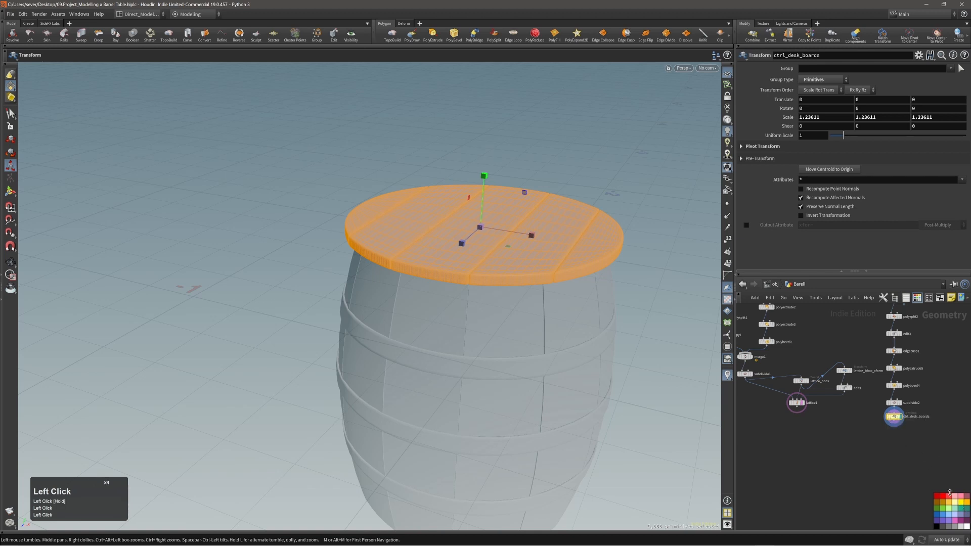
Step: Filter the network node list by 'ctrl' to locate the ctrl_desk_boards node
{"action": "right_click_drag", "start_coordinate": [852, 460], "coordinate": [921, 465], "text": "alt"}
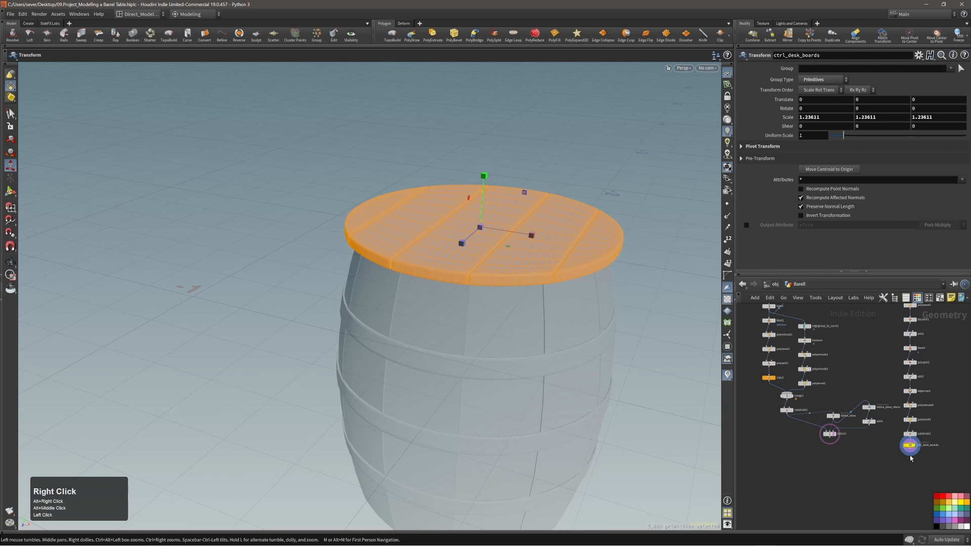
{"action": "middle_click_drag", "start_coordinate": [887, 464], "coordinate": [895, 474], "text": "alt"}
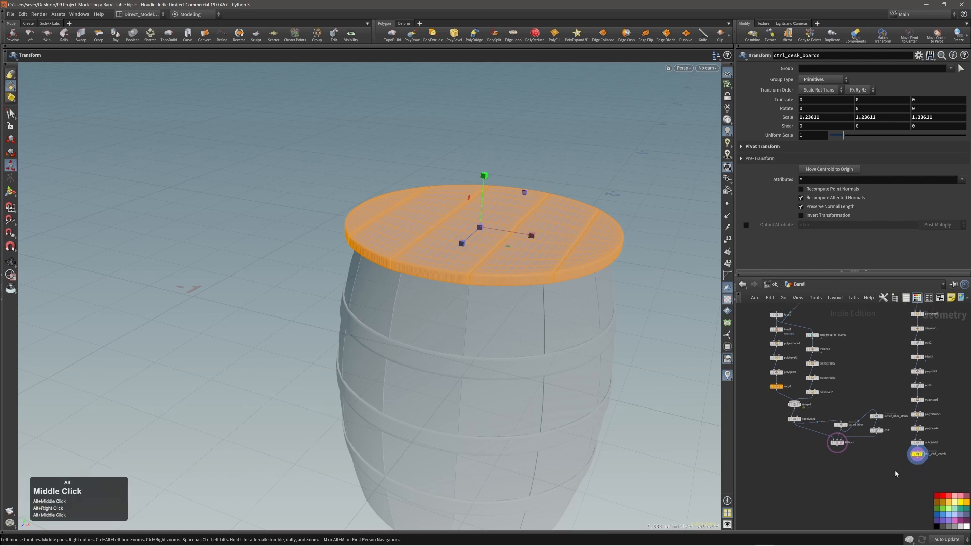
{"action": "key", "text": "shift+t"}
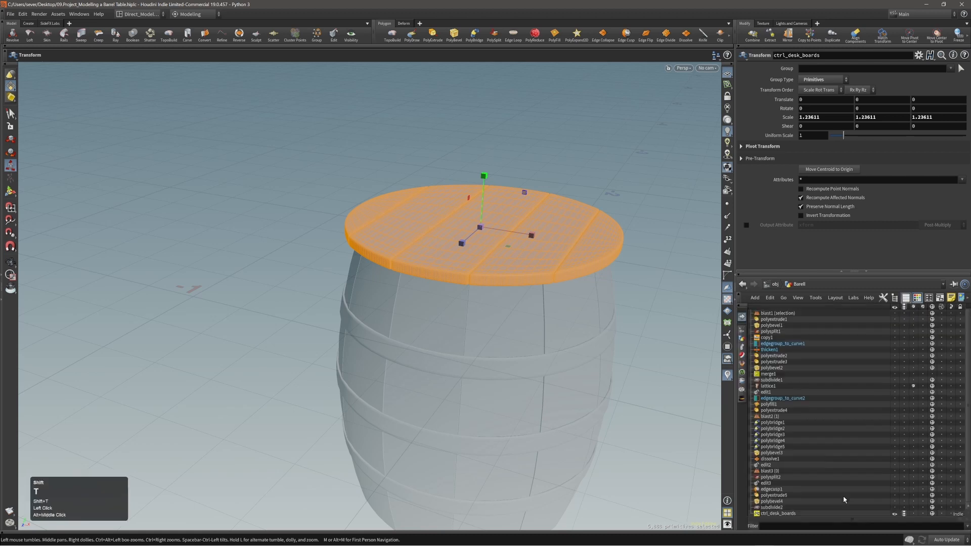
{"action": "left_click", "coordinate": [808, 527]}
{"action": "type", "text": "ctrl"}
{"action": "key", "text": "Return"}
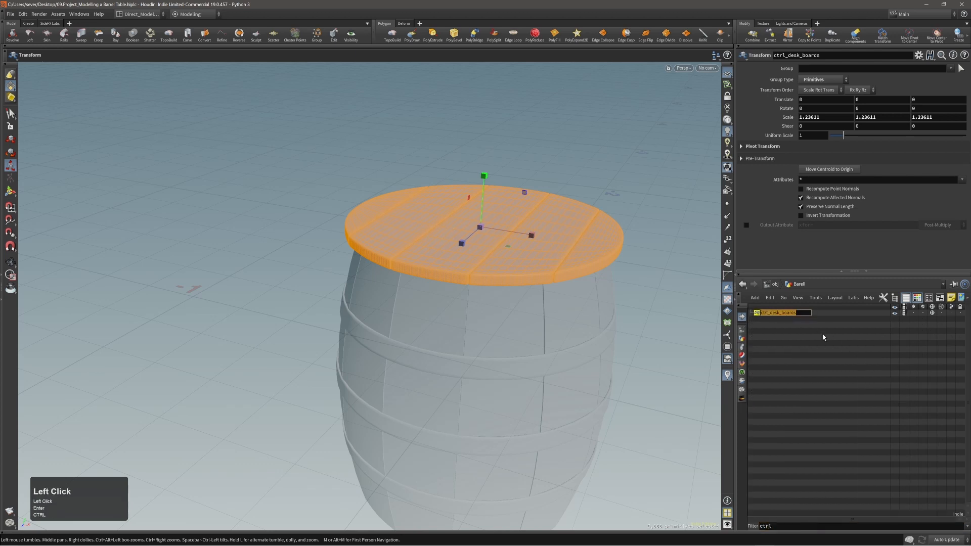
{"action": "key", "text": "shift+t"}
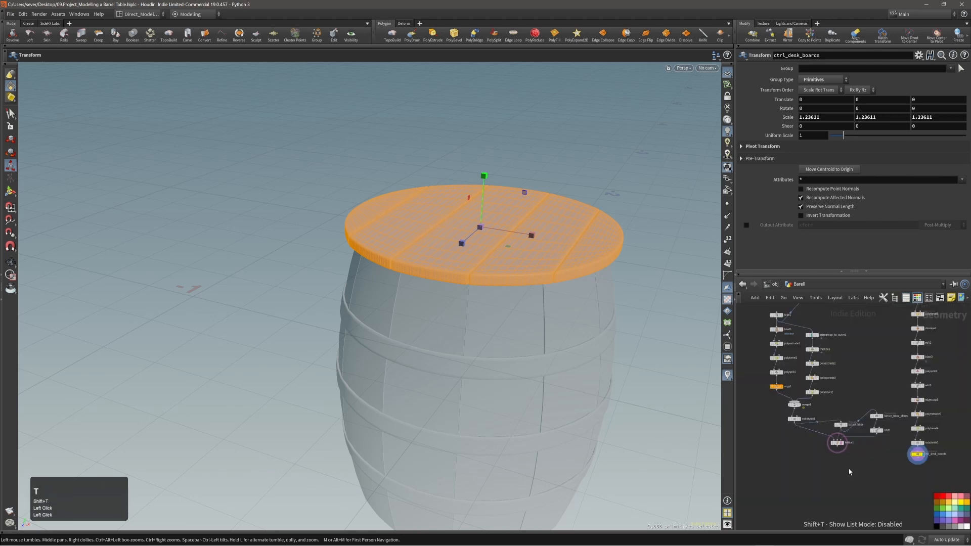
Step: Back in the node graph, select lattice1 together with ctrl_desk_boards
{"action": "right_click_drag", "start_coordinate": [851, 375], "coordinate": [848, 375], "text": "alt"}
{"action": "middle_click_drag", "start_coordinate": [849, 375], "coordinate": [853, 401], "text": "alt"}
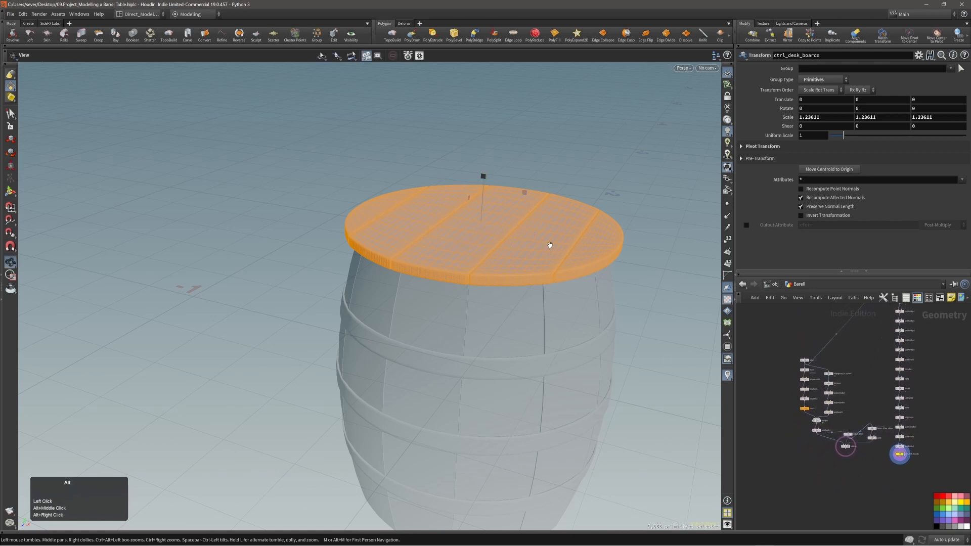
{"action": "middle_click_drag", "start_coordinate": [550, 245], "coordinate": [493, 292]}
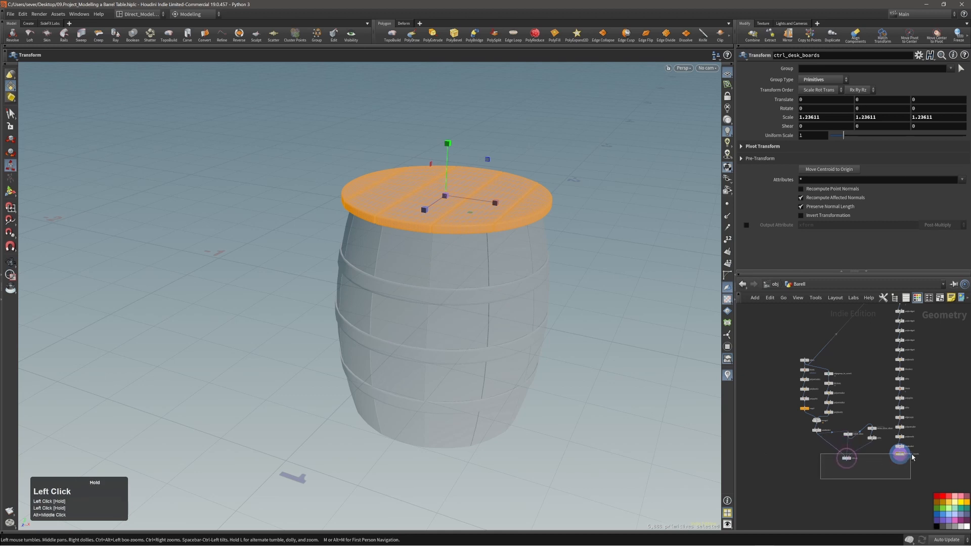
{"action": "scroll", "coordinate": [875, 485], "scroll_direction": "up", "scroll_amount": 2}
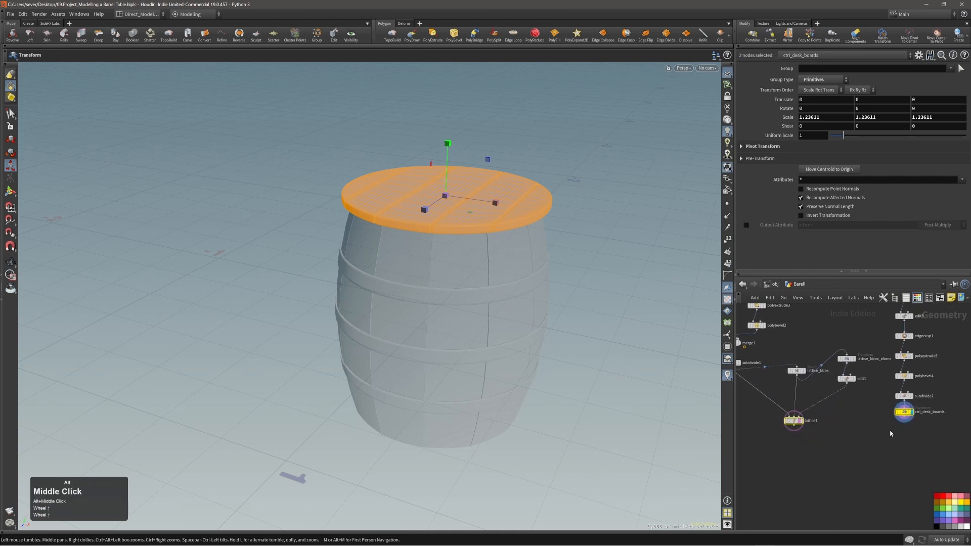
Step: Merge lattice1 and ctrl_desk_boards into a merge2 node and save the scene
{"action": "left_click", "coordinate": [847, 474]}
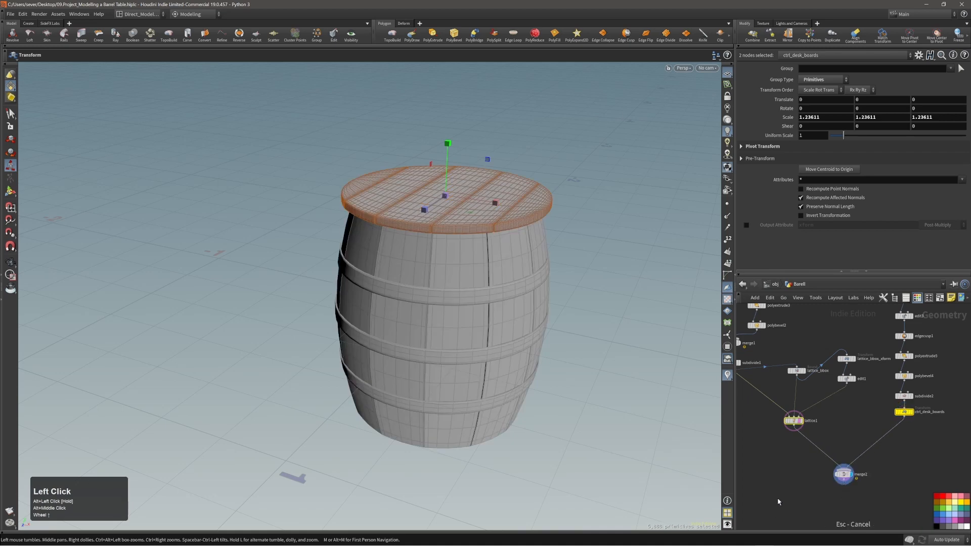
{"action": "right_click_drag", "start_coordinate": [515, 281], "coordinate": [491, 282], "text": "alt"}
{"action": "left_click_drag", "start_coordinate": [492, 281], "coordinate": [520, 253], "text": "alt"}
{"action": "key", "text": "s"}
{"action": "left_click", "coordinate": [581, 248]}
{"action": "right_click_drag", "start_coordinate": [480, 250], "coordinate": [408, 253], "text": "alt"}
{"action": "left_click_drag", "start_coordinate": [407, 253], "coordinate": [439, 263], "text": "alt"}
{"action": "right_click_drag", "start_coordinate": [486, 295], "coordinate": [468, 297], "text": "alt"}
{"action": "key", "text": "ctrl+s"}
Step: Inspect the merged barrel up close and display the merge2 node's parameters
{"action": "left_click_drag", "start_coordinate": [475, 299], "coordinate": [491, 313], "text": "alt"}
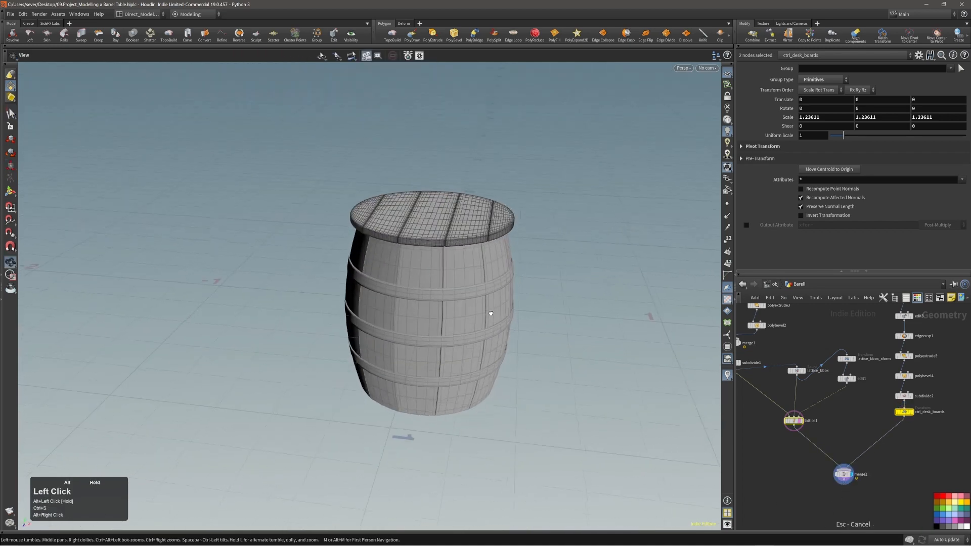
{"action": "right_click_drag", "start_coordinate": [490, 313], "coordinate": [503, 260], "text": "alt"}
{"action": "middle_click_drag", "start_coordinate": [502, 260], "coordinate": [502, 223], "text": "alt"}
{"action": "right_click_drag", "start_coordinate": [502, 223], "coordinate": [446, 256], "text": "alt"}
{"action": "left_click_drag", "start_coordinate": [447, 255], "coordinate": [554, 282], "text": "alt"}
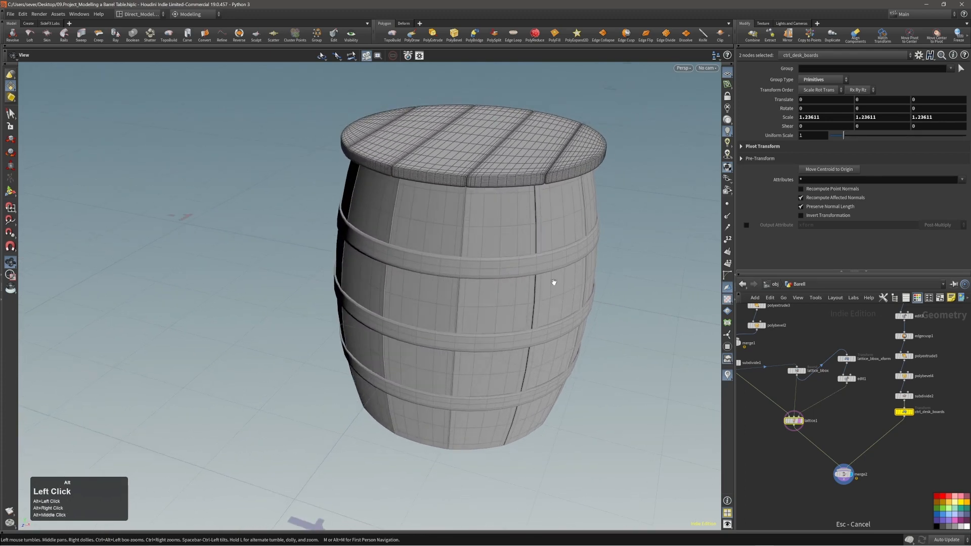
{"action": "mouse_move", "coordinate": [970, 255]}
{"action": "right_mouse_down"}
{"action": "mouse_move", "coordinate": [608, 265]}
{"action": "mouse_move", "coordinate": [970, 270]}
{"action": "right_mouse_up"}
{"action": "right_click_drag", "start_coordinate": [400, 274], "coordinate": [524, 236], "text": "alt"}
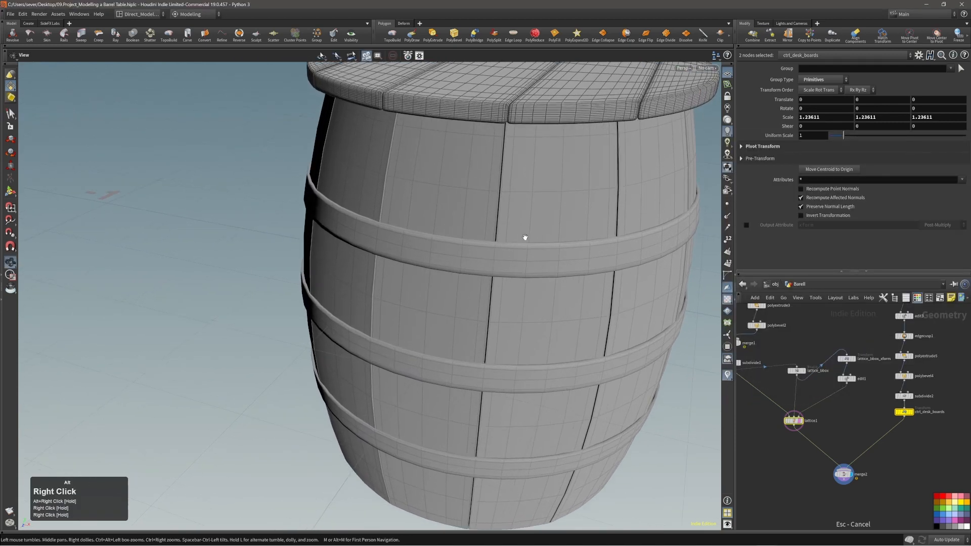
{"action": "left_click_drag", "start_coordinate": [531, 240], "coordinate": [494, 271], "text": "alt"}
{"action": "middle_click_drag", "start_coordinate": [463, 273], "coordinate": [470, 216], "text": "alt"}
{"action": "left_click_drag", "start_coordinate": [471, 217], "coordinate": [433, 255], "text": "alt"}
{"action": "right_click_drag", "start_coordinate": [433, 255], "coordinate": [468, 213], "text": "alt"}
{"action": "key", "text": "s"}
{"action": "left_click", "coordinate": [843, 475]}
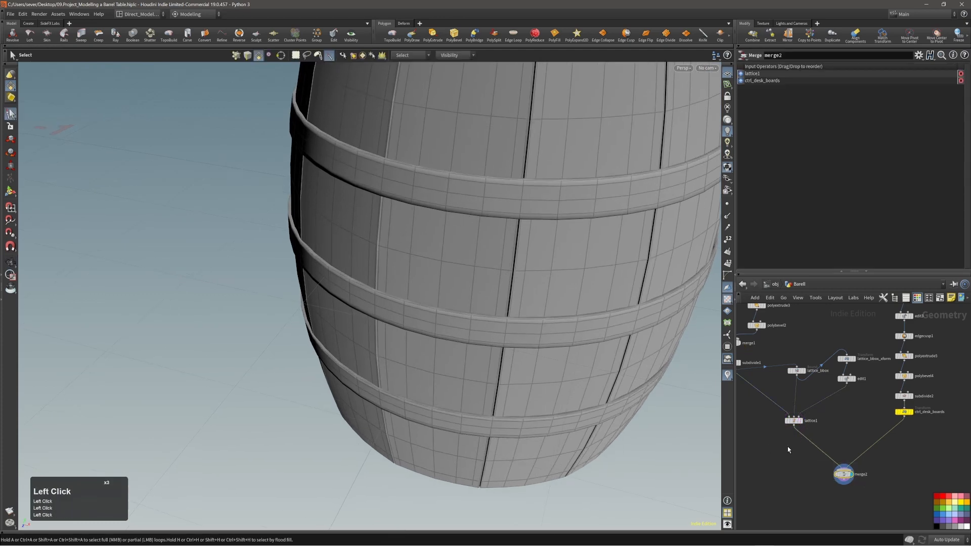
Step: Select a patch of faces on the upper hoop band and duplicate them as copy2
{"action": "right_click_drag", "start_coordinate": [525, 290], "coordinate": [496, 212], "text": "alt"}
{"action": "left_click_drag", "start_coordinate": [495, 213], "coordinate": [439, 191], "text": "alt"}
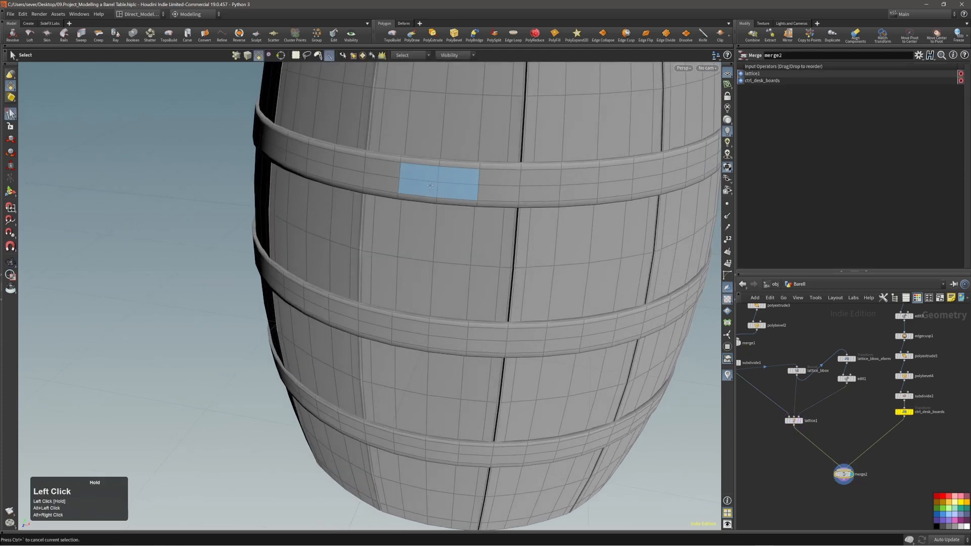
{"action": "left_click", "coordinate": [430, 185]}
{"action": "right_click_drag", "start_coordinate": [426, 187], "coordinate": [447, 182], "text": "alt"}
{"action": "key", "text": "c"}
{"action": "left_click", "coordinate": [440, 176]}
{"action": "left_click", "coordinate": [435, 170]}
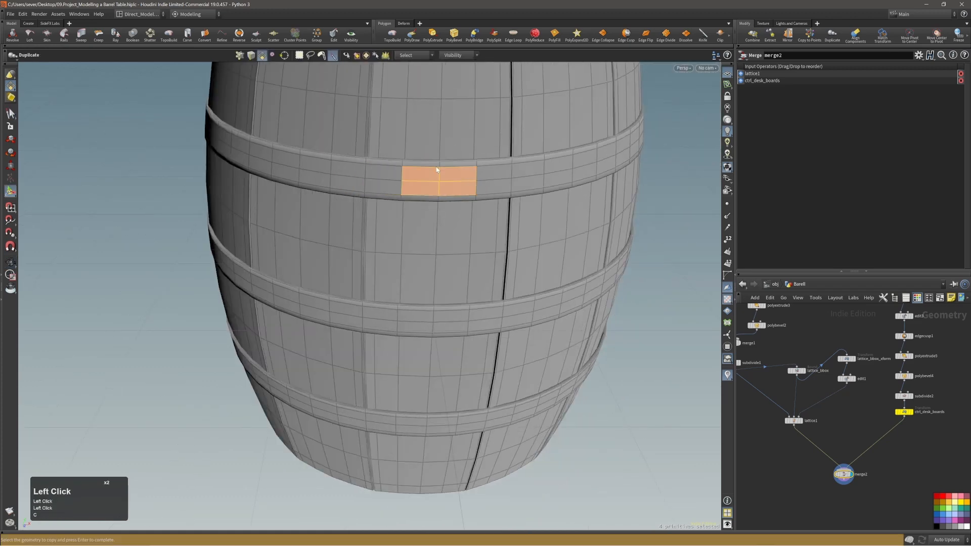
Step: Try squashing the copied faces along X, undo it, and restore the transform handles
{"action": "right_click_drag", "start_coordinate": [530, 195], "coordinate": [552, 158], "text": "alt"}
{"action": "middle_click_drag", "start_coordinate": [480, 185], "coordinate": [481, 206], "text": "alt"}
{"action": "right_click_drag", "start_coordinate": [510, 206], "coordinate": [511, 188], "text": "alt"}
{"action": "key", "text": "Return"}
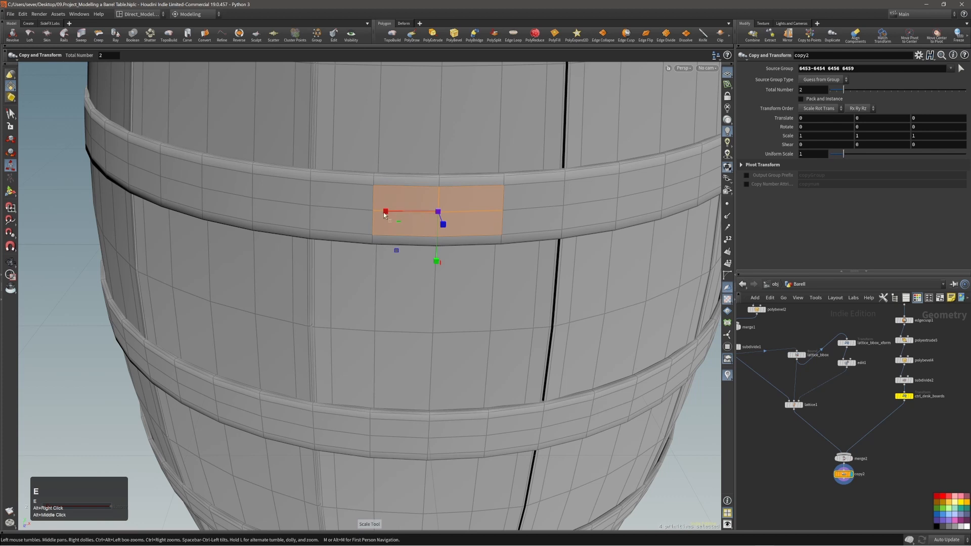
{"action": "left_click_drag", "start_coordinate": [384, 215], "coordinate": [400, 213]}
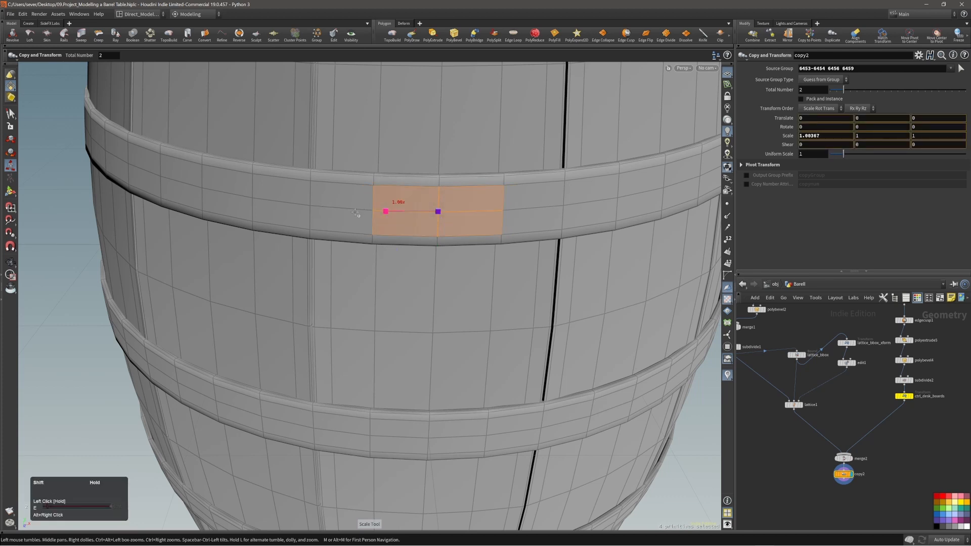
{"action": "left_click_drag", "start_coordinate": [361, 213], "coordinate": [362, 213], "text": "shift"}
{"action": "left_click_drag", "start_coordinate": [403, 215], "coordinate": [436, 215], "text": "alt"}
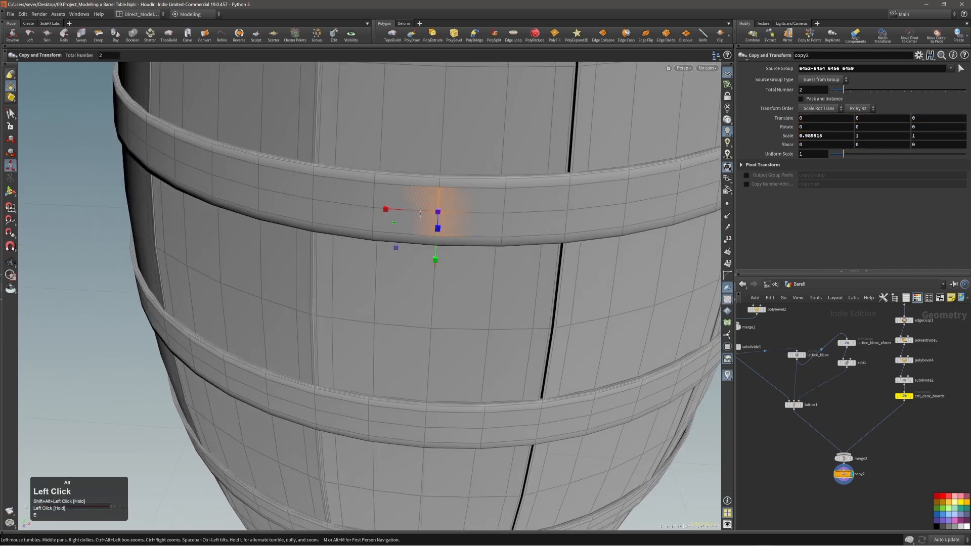
{"action": "key", "text": "ctrl+z"}
{"action": "right_click_drag", "start_coordinate": [434, 213], "coordinate": [441, 206], "text": "alt"}
{"action": "left_click_drag", "start_coordinate": [441, 206], "coordinate": [463, 203], "text": "alt"}
{"action": "key", "text": "Return"}
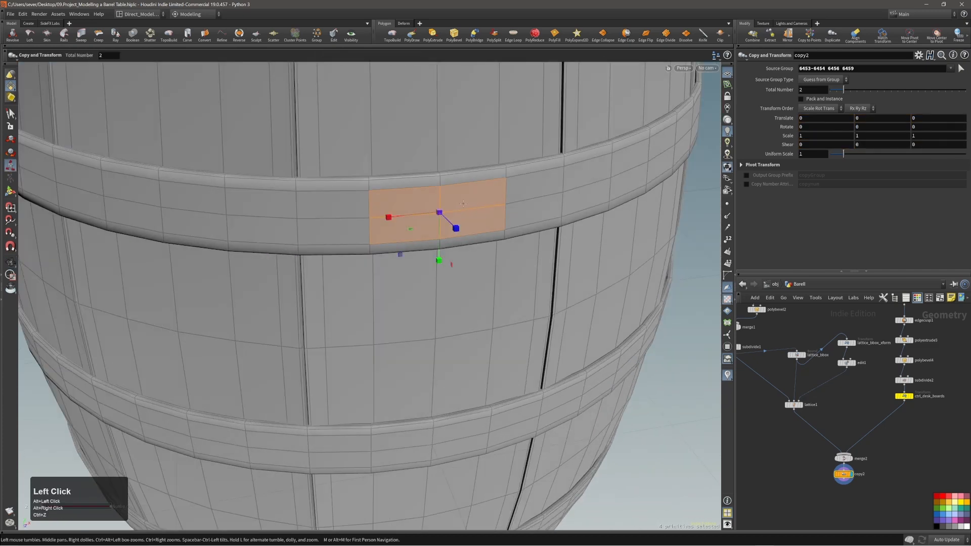
Step: Circularize the copied faces, push them off the band and shrink them to 0.230453
{"action": "key", "text": "s"}
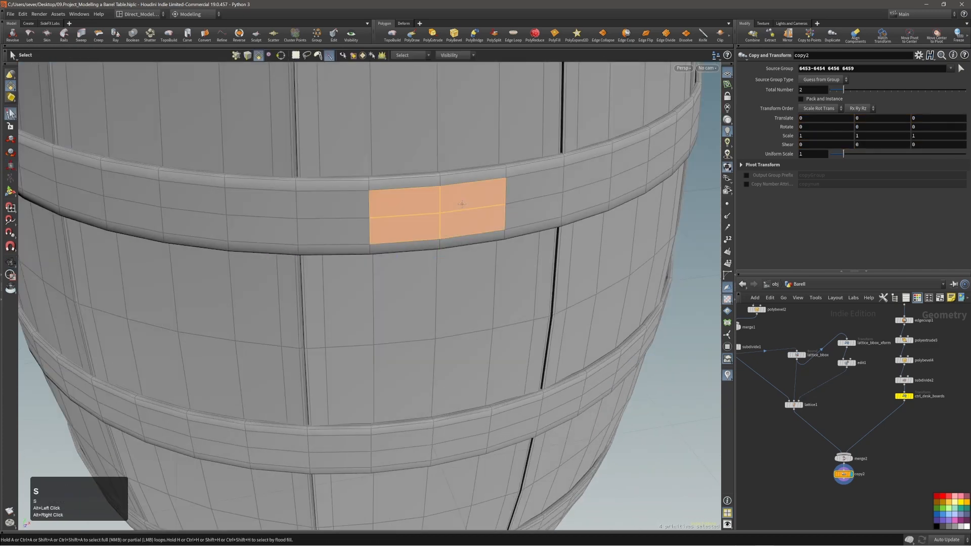
{"action": "key", "text": "t"}
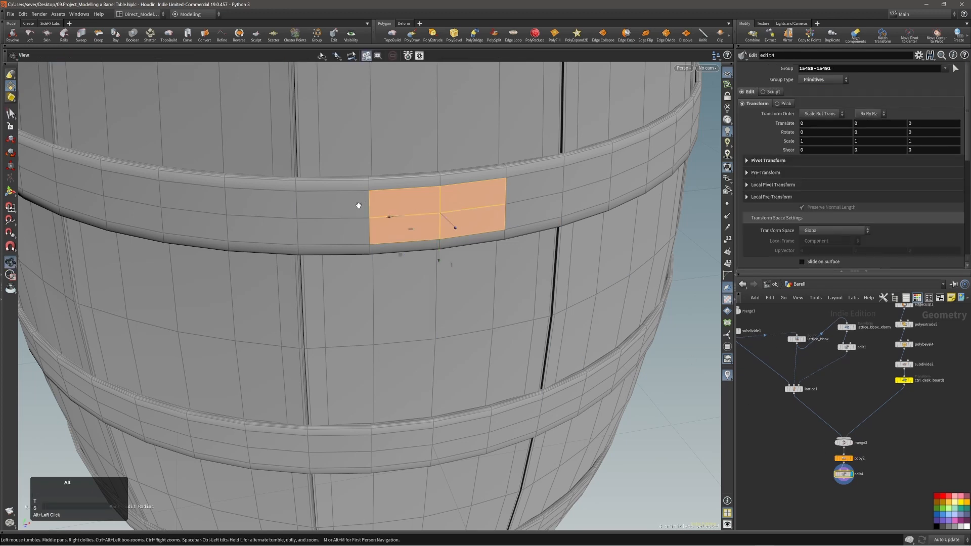
{"action": "right_click_drag", "start_coordinate": [403, 207], "coordinate": [439, 205], "text": "alt"}
{"action": "left_click_drag", "start_coordinate": [439, 205], "coordinate": [500, 189], "text": "alt"}
{"action": "key", "text": "shift+c"}
{"action": "middle_click_drag", "start_coordinate": [543, 241], "coordinate": [552, 240]}
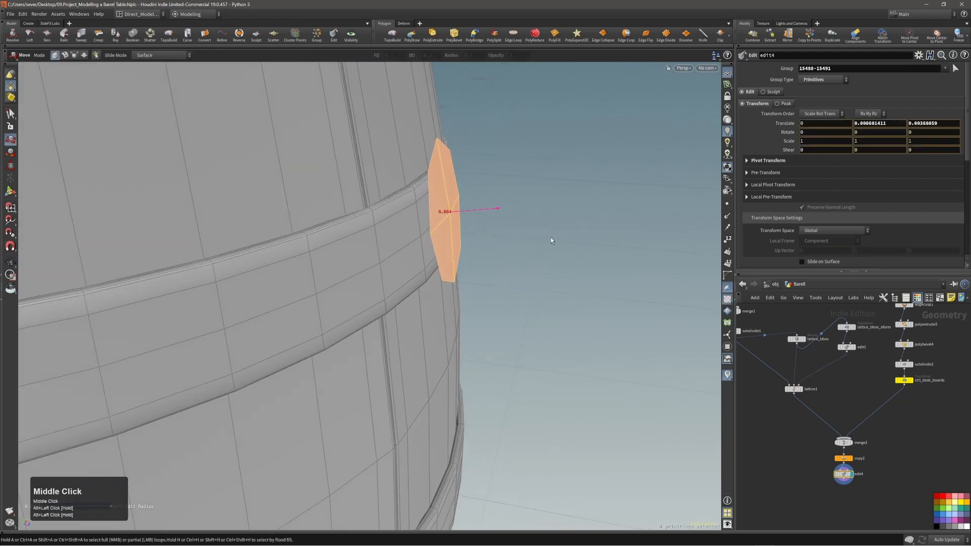
{"action": "left_click_drag", "start_coordinate": [551, 237], "coordinate": [399, 221], "text": "alt"}
{"action": "right_click_drag", "start_coordinate": [525, 171], "coordinate": [450, 200], "text": "alt"}
{"action": "left_click_drag", "start_coordinate": [440, 201], "coordinate": [427, 223], "text": "alt"}
{"action": "right_click_drag", "start_coordinate": [426, 223], "coordinate": [495, 201], "text": "alt"}
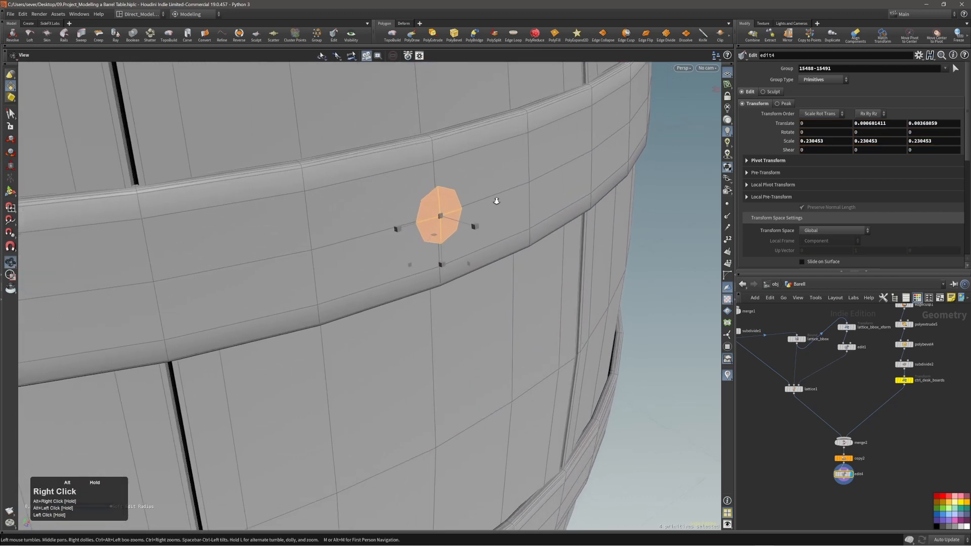
{"action": "left_click_drag", "start_coordinate": [495, 202], "coordinate": [478, 218], "text": "alt"}
Step: Extrude the bolt head with polyextrude6 and bevel its edges with polybevel5
{"action": "key", "text": "c"}
{"action": "left_click", "coordinate": [457, 223]}
{"action": "key", "text": "c"}
{"action": "left_click", "coordinate": [477, 225]}
{"action": "left_click", "coordinate": [476, 216]}
Step: Select several faces of the bolt head's cross, including the right arm and bottom tip
{"action": "right_click", "coordinate": [478, 217], "text": "alt"}
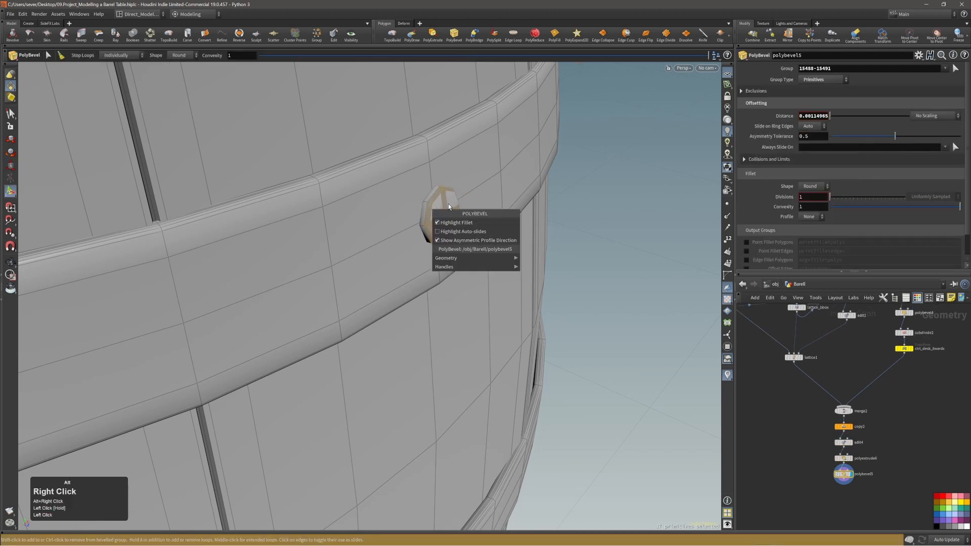
{"action": "right_click_drag", "start_coordinate": [500, 195], "coordinate": [557, 189], "text": "alt"}
{"action": "left_click_drag", "start_coordinate": [556, 189], "coordinate": [463, 209], "text": "alt"}
{"action": "right_click_drag", "start_coordinate": [462, 209], "coordinate": [430, 226], "text": "alt"}
{"action": "mouse_move", "coordinate": [430, 226]}
{"action": "left_mouse_down", "text": "alt"}
{"action": "mouse_move", "coordinate": [403, 230]}
{"action": "mouse_move", "coordinate": [438, 221]}
{"action": "left_mouse_up", "text": "alt"}
{"action": "right_click_drag", "start_coordinate": [438, 221], "coordinate": [442, 198], "text": "alt"}
{"action": "key", "text": "s"}
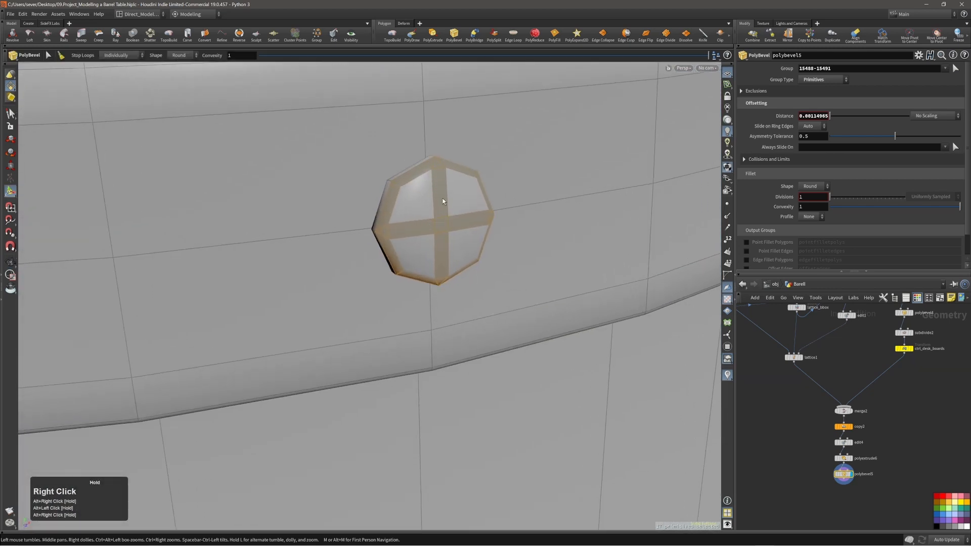
{"action": "left_click", "coordinate": [442, 200]}
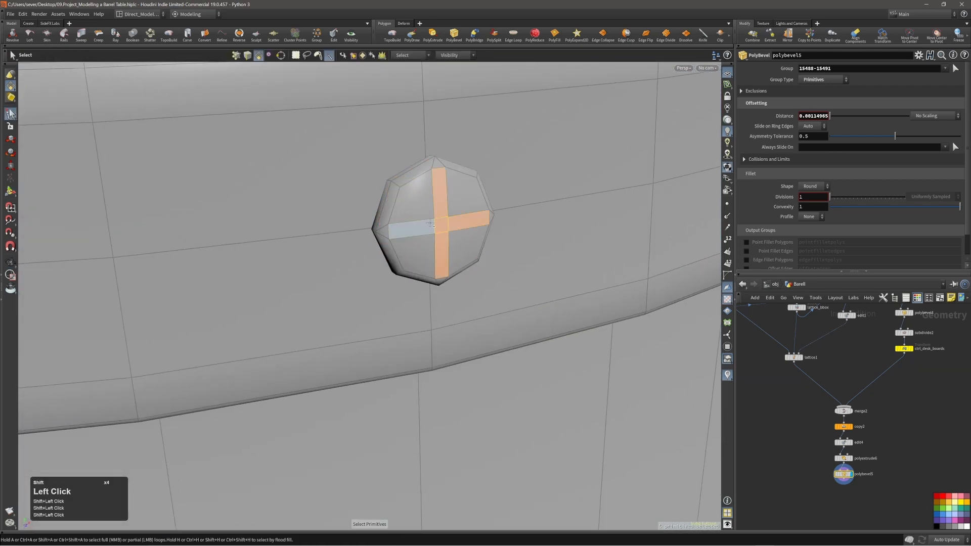
{"action": "left_click_drag", "start_coordinate": [430, 223], "coordinate": [399, 237], "text": "alt"}
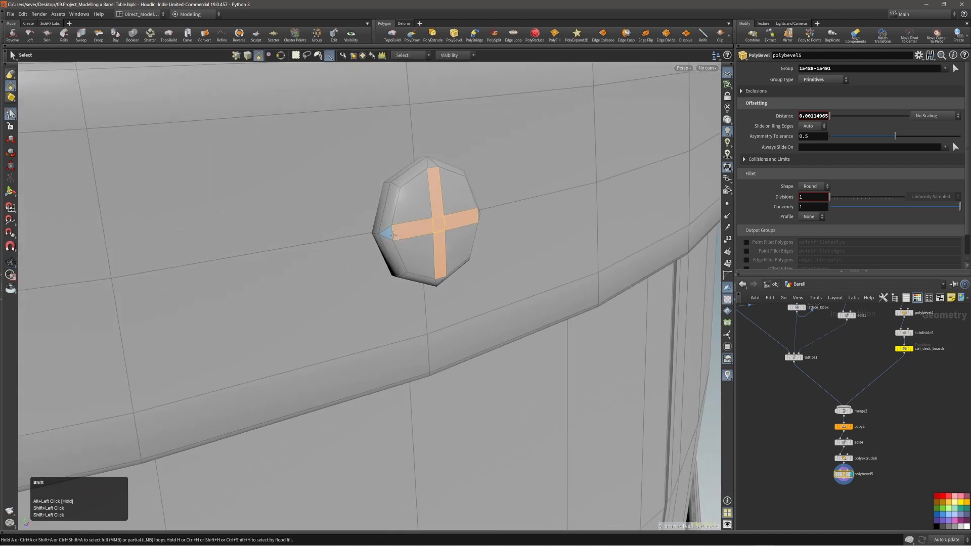
{"action": "left_click", "coordinate": [464, 222], "text": "shift"}
{"action": "left_click_drag", "start_coordinate": [464, 222], "coordinate": [445, 206], "text": "alt"}
{"action": "left_click", "coordinate": [430, 278], "text": "shift"}
{"action": "left_click_drag", "start_coordinate": [430, 277], "coordinate": [443, 215], "text": "alt"}
{"action": "right_click_drag", "start_coordinate": [442, 215], "coordinate": [441, 200], "text": "alt"}
{"action": "left_click_drag", "start_coordinate": [441, 200], "coordinate": [461, 244], "text": "alt"}
{"action": "right_click_drag", "start_coordinate": [462, 244], "coordinate": [450, 201], "text": "alt"}
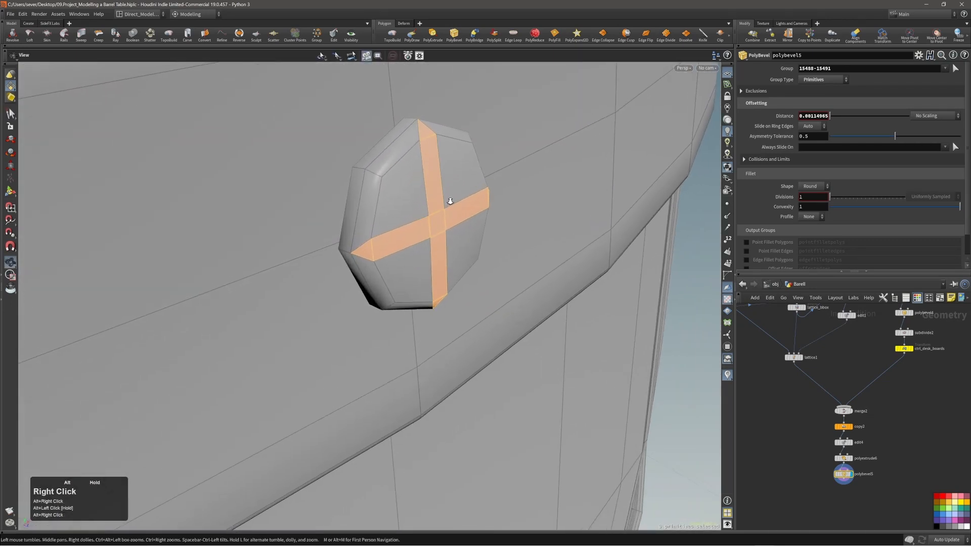
{"action": "left_click_drag", "start_coordinate": [413, 219], "coordinate": [401, 207], "text": "alt"}
Step: Apply a trial bevel to the cross faces and undo it, keeping polybevel5 last
{"action": "key", "text": "c"}
{"action": "left_click", "coordinate": [411, 208]}
{"action": "left_click", "coordinate": [412, 199]}
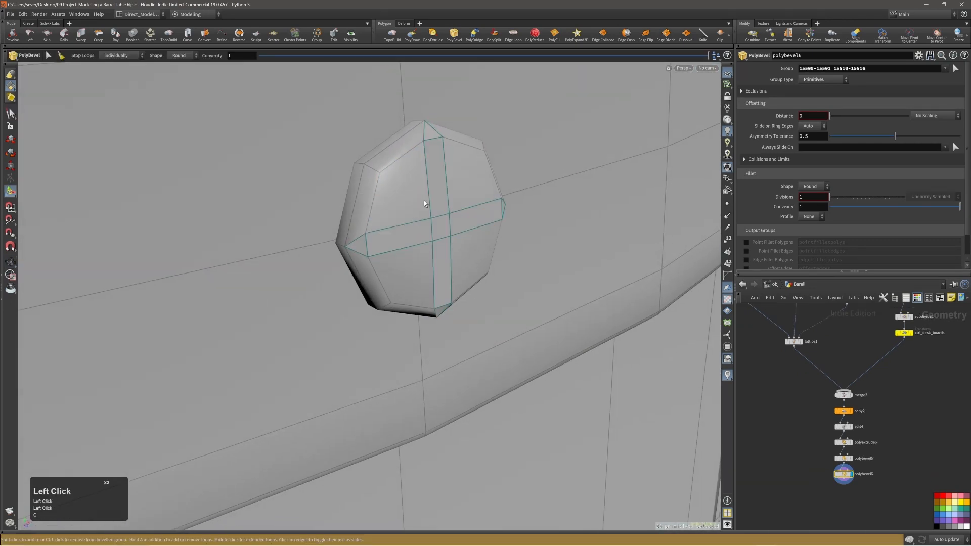
{"action": "key", "text": "ctrl+z"}
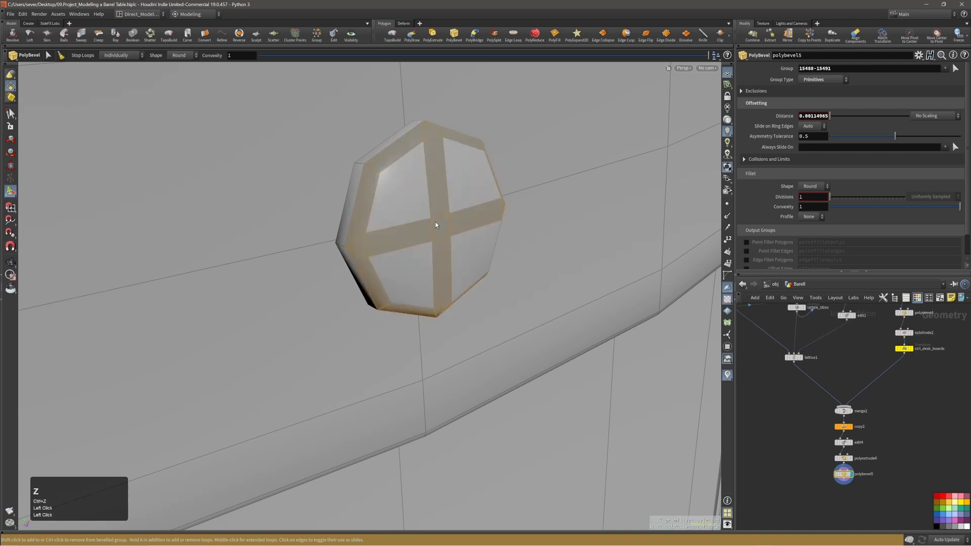
Step: Select all the cross arms and the top, right and bottom triangles on the bolt head
{"action": "left_click", "coordinate": [419, 232]}
{"action": "key", "text": "s"}
{"action": "left_click", "coordinate": [420, 232]}
{"action": "left_click", "coordinate": [437, 197], "text": "shift"}
{"action": "left_click", "coordinate": [441, 226], "text": "shift"}
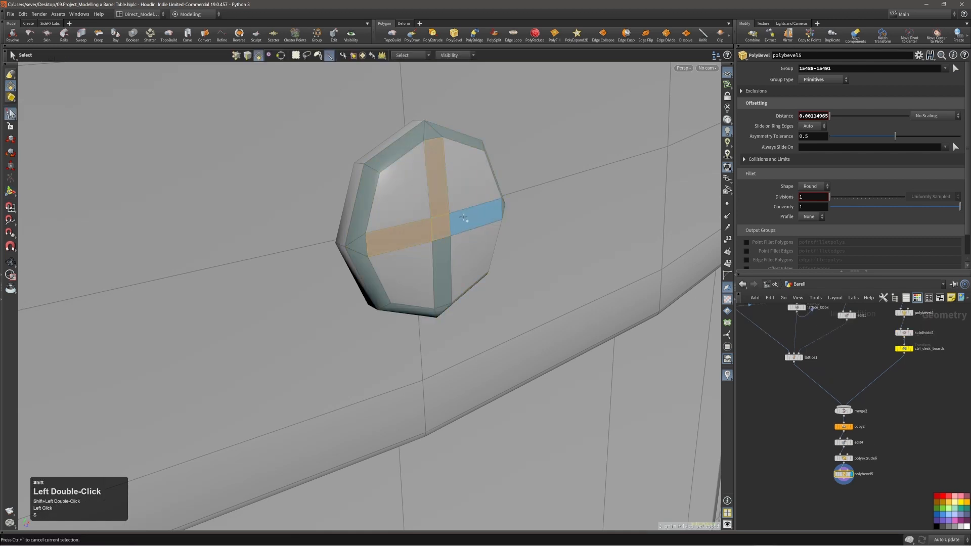
{"action": "left_click", "coordinate": [435, 244], "text": "shift"}
{"action": "left_click", "coordinate": [433, 137], "text": "shift"}
{"action": "left_click_drag", "start_coordinate": [438, 177], "coordinate": [412, 201], "text": "alt+shift"}
{"action": "left_click", "coordinate": [475, 220], "text": "shift"}
{"action": "left_click", "coordinate": [515, 216], "text": "shift"}
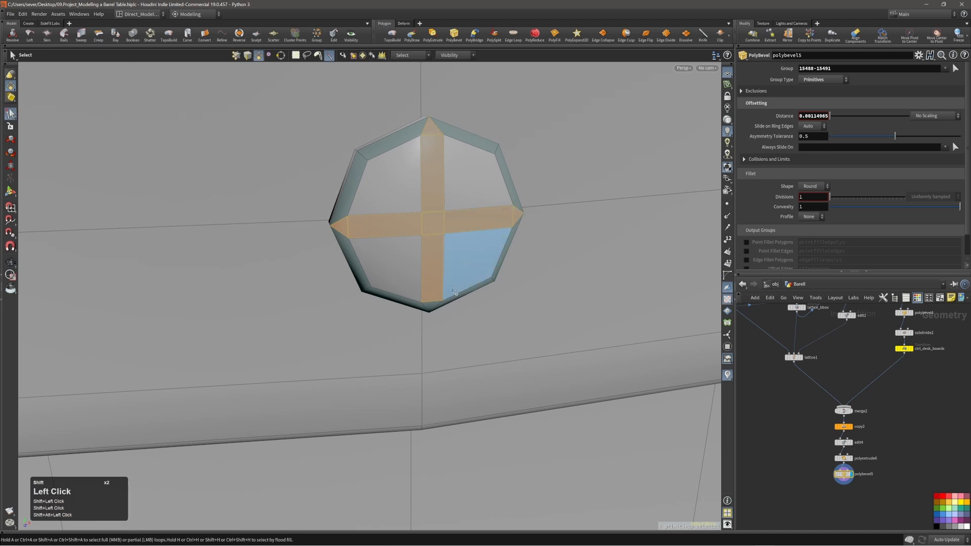
{"action": "left_click", "coordinate": [430, 306], "text": "shift"}
{"action": "right_click_drag", "start_coordinate": [434, 252], "coordinate": [439, 230], "text": "alt+shift"}
{"action": "left_click_drag", "start_coordinate": [438, 223], "coordinate": [478, 204], "text": "alt"}
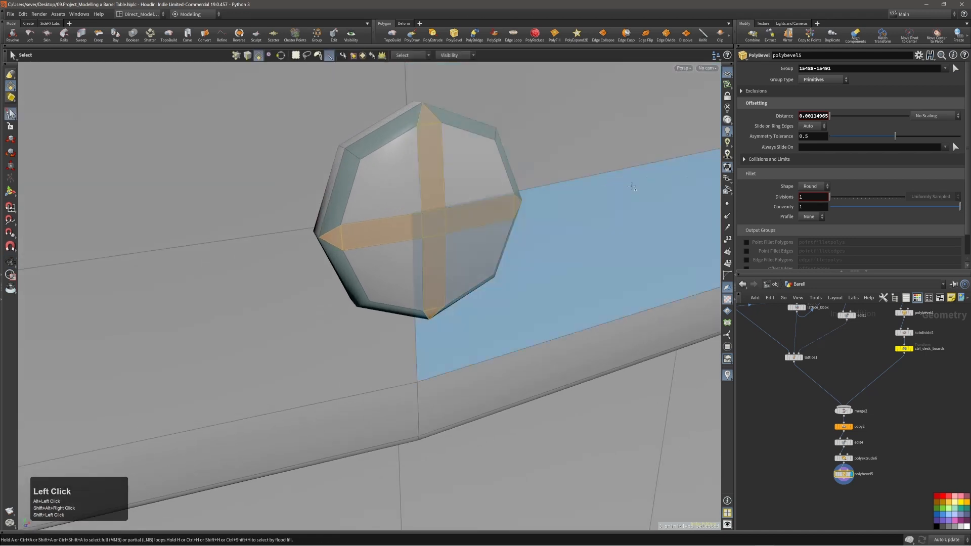
Step: Extrude the cross faces with inset 0.0003 and recess the front slightly into the bolt
{"action": "key", "text": "c"}
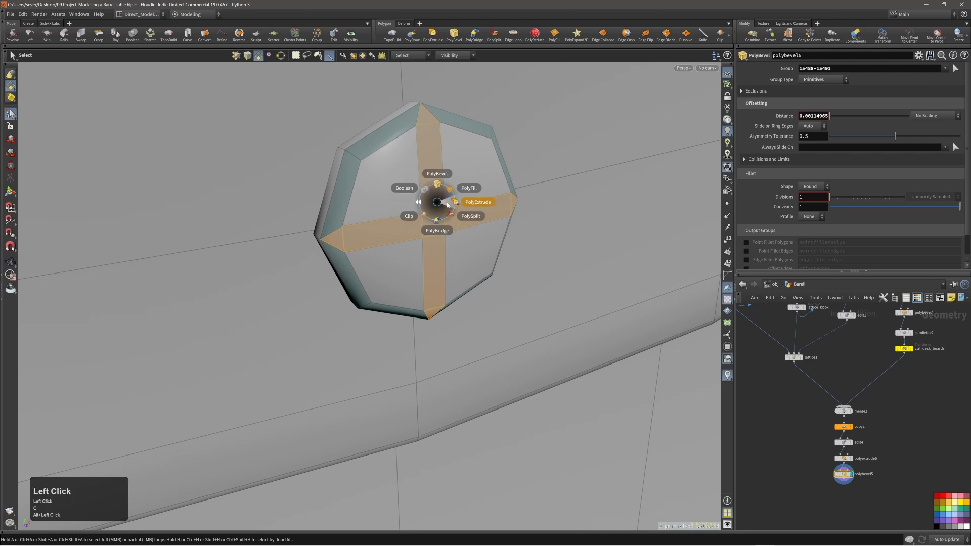
{"action": "left_click", "coordinate": [447, 204]}
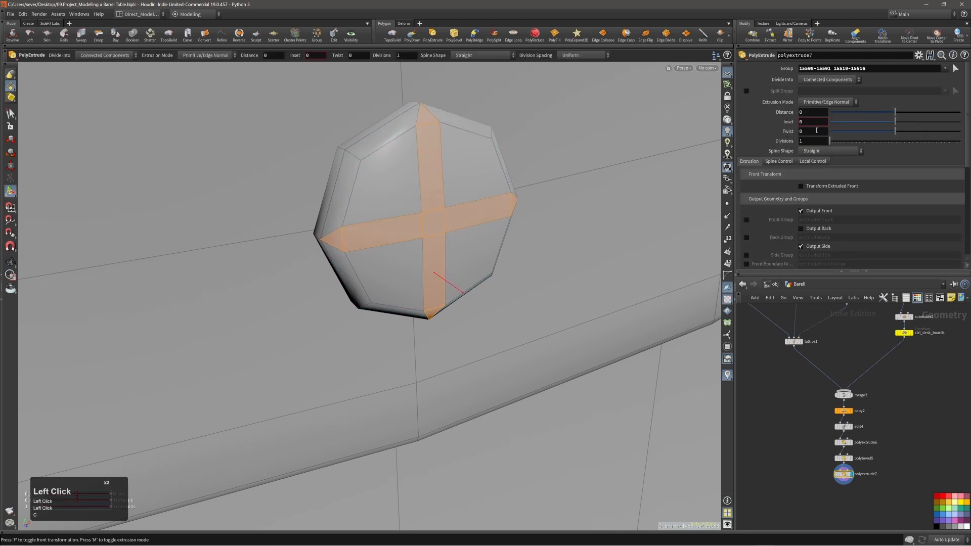
{"action": "middle_click_drag", "start_coordinate": [816, 172], "coordinate": [832, 172]}
{"action": "right_click_drag", "start_coordinate": [478, 203], "coordinate": [457, 203], "text": "alt"}
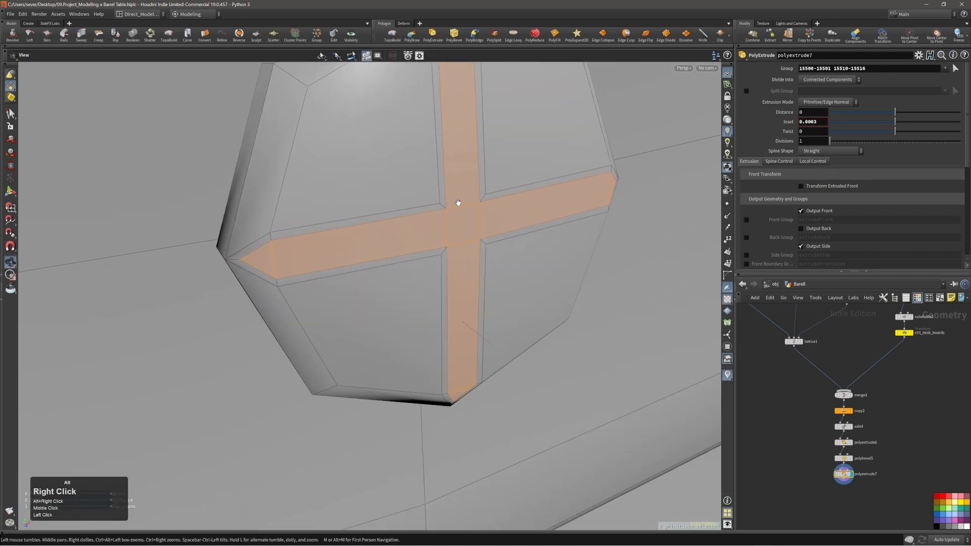
{"action": "left_click_drag", "start_coordinate": [457, 204], "coordinate": [461, 207], "text": "alt"}
{"action": "right_click_drag", "start_coordinate": [462, 207], "coordinate": [466, 212], "text": "alt"}
{"action": "key", "text": "f"}
{"action": "left_click_drag", "start_coordinate": [466, 212], "coordinate": [466, 219], "text": "alt"}
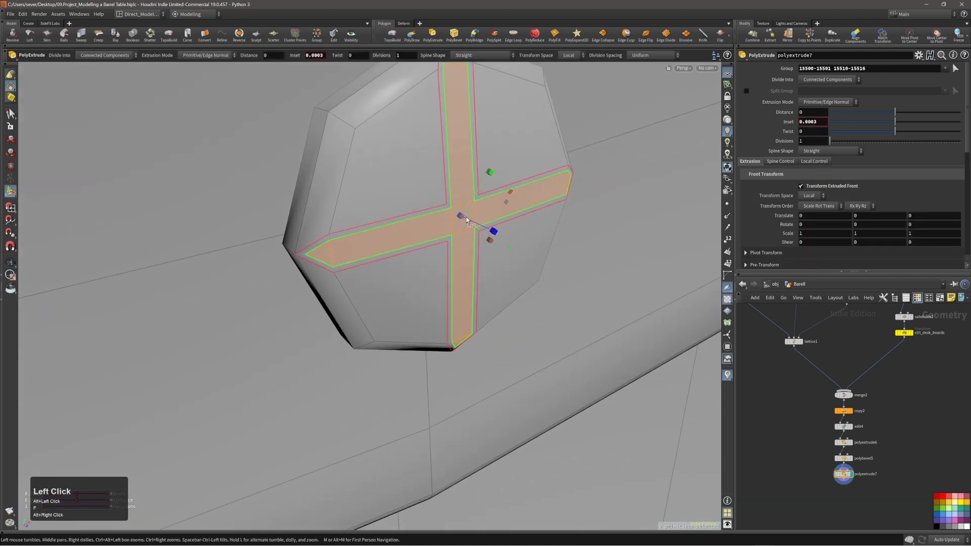
{"action": "right_click_drag", "start_coordinate": [466, 219], "coordinate": [481, 201], "text": "alt"}
{"action": "left_click_drag", "start_coordinate": [481, 201], "coordinate": [462, 169], "text": "alt"}
{"action": "right_click_drag", "start_coordinate": [462, 169], "coordinate": [430, 170], "text": "alt"}
{"action": "left_click_drag", "start_coordinate": [430, 170], "coordinate": [404, 181], "text": "alt"}
{"action": "right_click_drag", "start_coordinate": [405, 180], "coordinate": [383, 180], "text": "alt"}
Step: Select the whole bolt and move it outward by 0.00220637, 0.0135384 with edit5
{"action": "key", "text": "s"}
{"action": "left_click_drag", "start_coordinate": [485, 156], "coordinate": [425, 160], "text": "alt"}
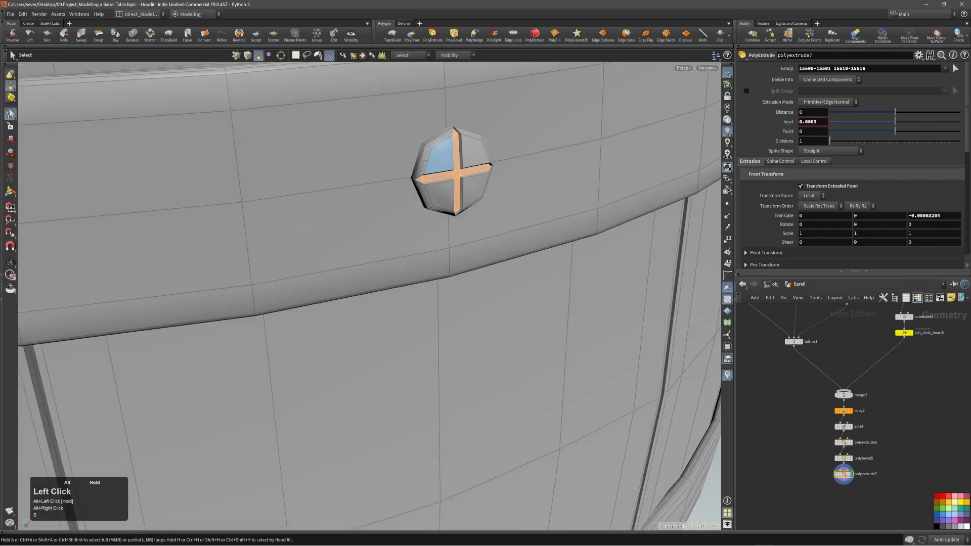
{"action": "double_click", "coordinate": [457, 166]}
{"action": "mouse_move", "coordinate": [457, 166]}
{"action": "right_mouse_down", "text": "alt"}
{"action": "mouse_move", "coordinate": [445, 173]}
{"action": "mouse_move", "coordinate": [472, 174]}
{"action": "right_mouse_up", "text": "alt"}
{"action": "left_click_drag", "start_coordinate": [425, 173], "coordinate": [622, 206], "text": "alt"}
{"action": "key", "text": "e"}
{"action": "left_click_drag", "start_coordinate": [561, 189], "coordinate": [600, 169], "text": "alt"}
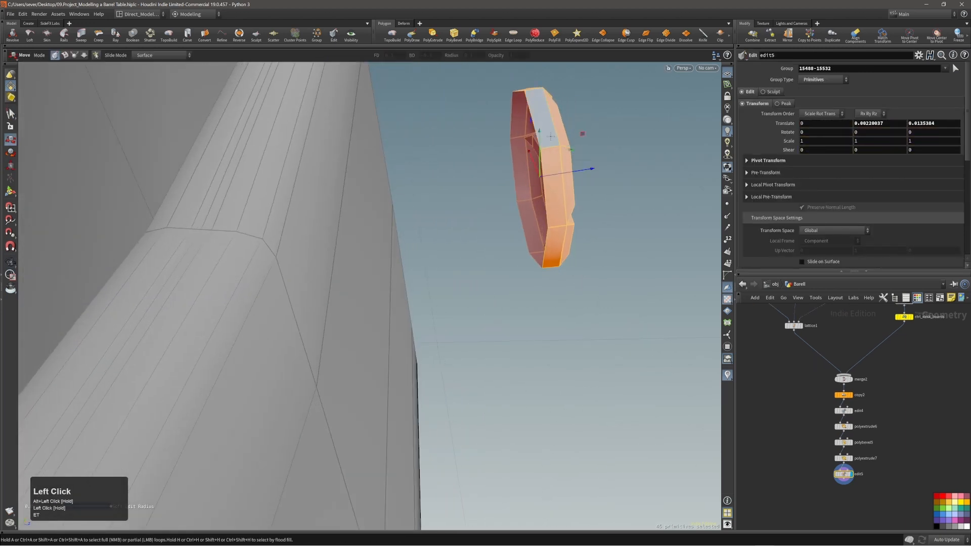
Step: Select the bolt's back rim edge loop and cap it with a PolyFill quadrilateral patch (polyfill2)
{"action": "key", "text": "3"}
{"action": "double_click", "coordinate": [534, 121]}
{"action": "key", "text": "c"}
{"action": "left_click", "coordinate": [544, 121]}
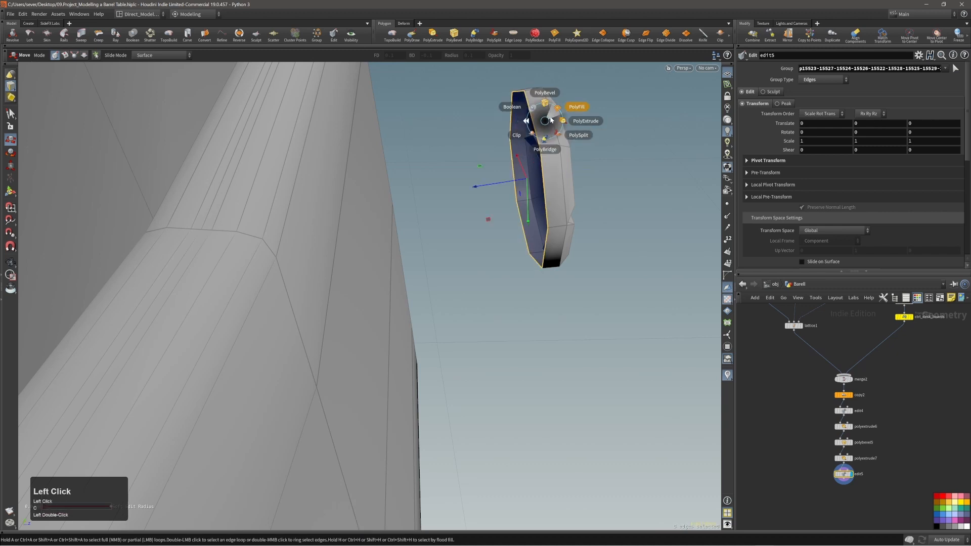
{"action": "left_click", "coordinate": [551, 120]}
{"action": "left_click_drag", "start_coordinate": [548, 163], "coordinate": [534, 144], "text": "alt"}
{"action": "key", "text": "3"}
{"action": "double_click", "coordinate": [545, 157]}
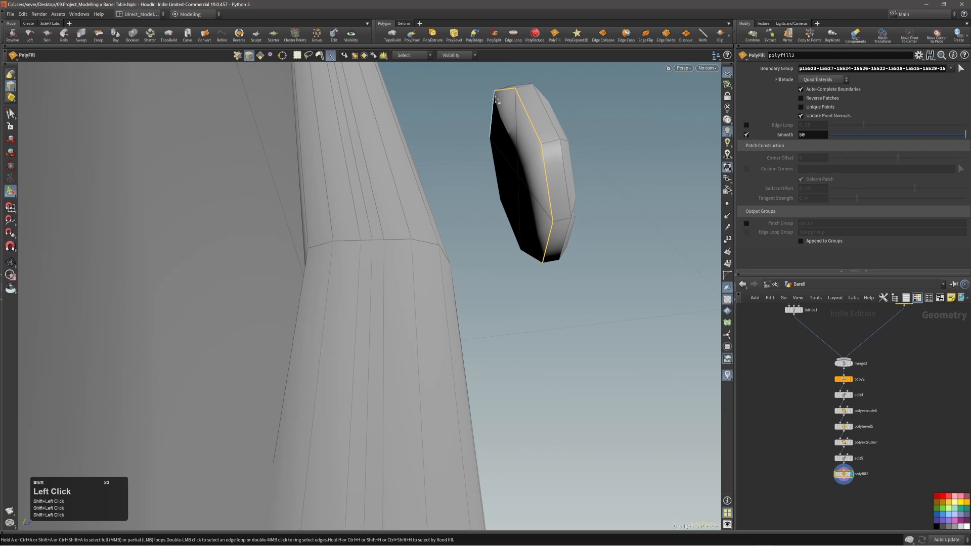
{"action": "left_click_drag", "start_coordinate": [538, 195], "coordinate": [555, 247], "text": "alt"}
Step: Bevel the selected bolt edge loop with PolyBevel and adjust the bevel Distance
{"action": "key", "text": "c"}
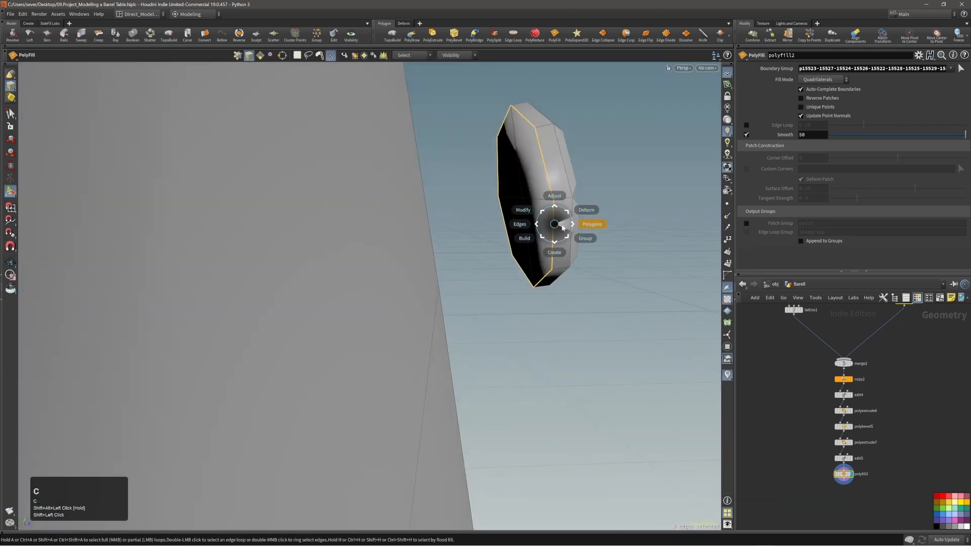
{"action": "left_click", "coordinate": [563, 224]}
{"action": "left_click", "coordinate": [561, 202]}
{"action": "left_click_drag", "start_coordinate": [554, 199], "coordinate": [486, 219]}
{"action": "right_click_drag", "start_coordinate": [486, 219], "coordinate": [516, 210], "text": "alt"}
{"action": "left_click_drag", "start_coordinate": [516, 211], "coordinate": [577, 180], "text": "alt"}
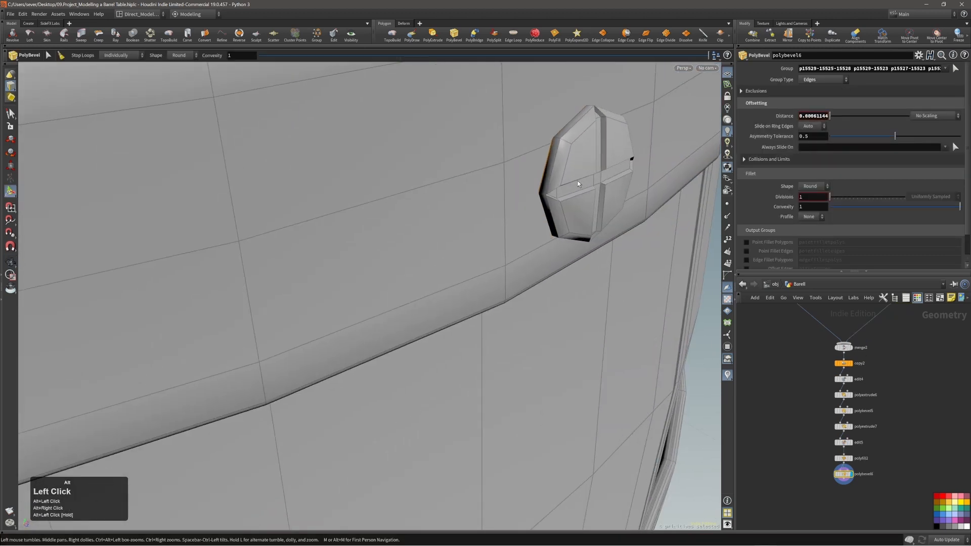
Step: Select the whole bolt and move it back onto the barrel's hoop
{"action": "key", "text": "s"}
{"action": "double_click", "coordinate": [579, 186]}
{"action": "middle_click_drag", "start_coordinate": [579, 186], "coordinate": [571, 207], "text": "alt"}
{"action": "double_click", "coordinate": [572, 207]}
{"action": "left_click_drag", "start_coordinate": [572, 207], "coordinate": [570, 141], "text": "alt"}
{"action": "key", "text": "t"}
{"action": "left_click_drag", "start_coordinate": [550, 173], "coordinate": [439, 202]}
{"action": "right_click_drag", "start_coordinate": [439, 202], "coordinate": [357, 205], "text": "alt"}
{"action": "left_click_drag", "start_coordinate": [357, 206], "coordinate": [535, 180], "text": "alt"}
{"action": "right_click_drag", "start_coordinate": [535, 180], "coordinate": [408, 208], "text": "alt"}
{"action": "middle_click_drag", "start_coordinate": [434, 237], "coordinate": [469, 167], "text": "alt"}
{"action": "right_click_drag", "start_coordinate": [518, 191], "coordinate": [494, 197], "text": "alt"}
{"action": "middle_click_drag", "start_coordinate": [559, 160], "coordinate": [531, 203], "text": "alt"}
{"action": "left_click_drag", "start_coordinate": [531, 203], "coordinate": [521, 162], "text": "alt"}
{"action": "right_click_drag", "start_coordinate": [520, 163], "coordinate": [546, 205], "text": "alt"}
Step: Mirror the bolt with direction 0,-1,0 onto the lower hoop band
{"action": "key", "text": "c"}
{"action": "left_click", "coordinate": [500, 183]}
{"action": "left_click", "coordinate": [500, 169]}
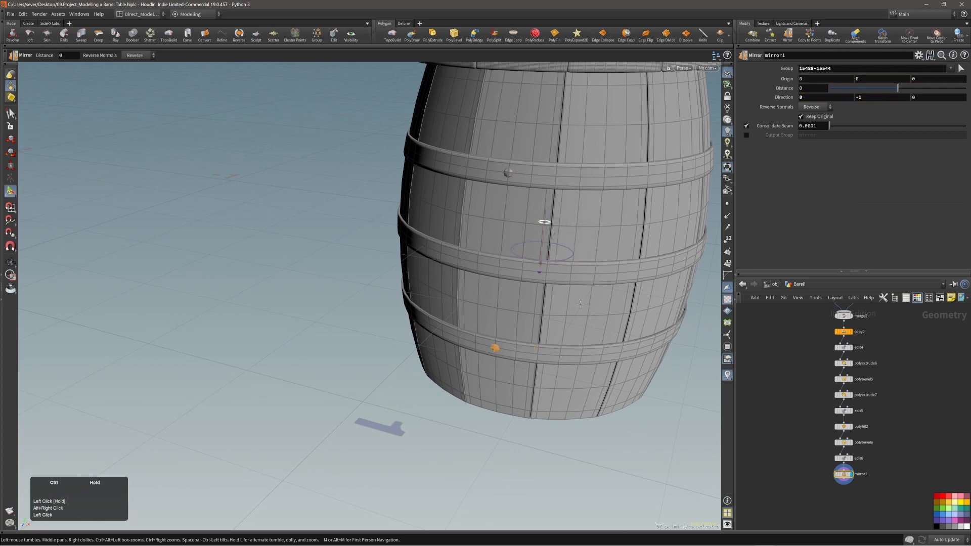
Step: Orbit and zoom around the barrel to check the mirrored bolt
{"action": "left_click_drag", "start_coordinate": [552, 282], "coordinate": [582, 259], "text": "alt"}
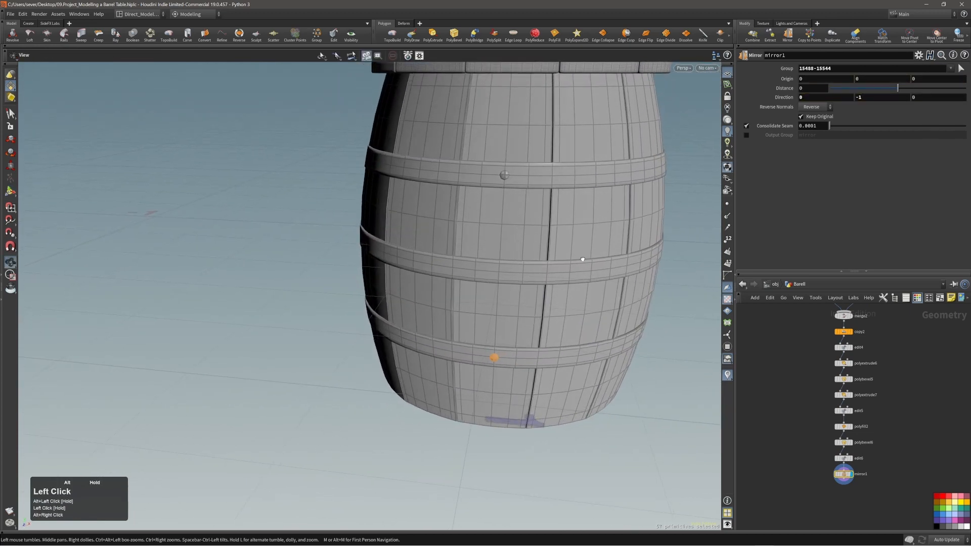
{"action": "left_click_drag", "start_coordinate": [507, 230], "coordinate": [527, 277], "text": "alt"}
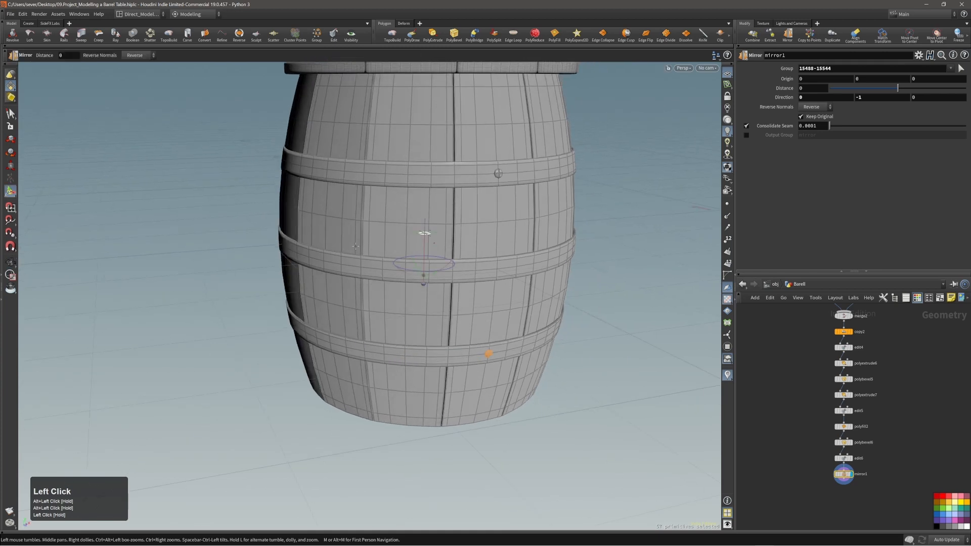
{"action": "right_click_drag", "start_coordinate": [355, 247], "coordinate": [403, 265], "text": "alt"}
{"action": "middle_click_drag", "start_coordinate": [403, 265], "coordinate": [318, 226], "text": "alt"}
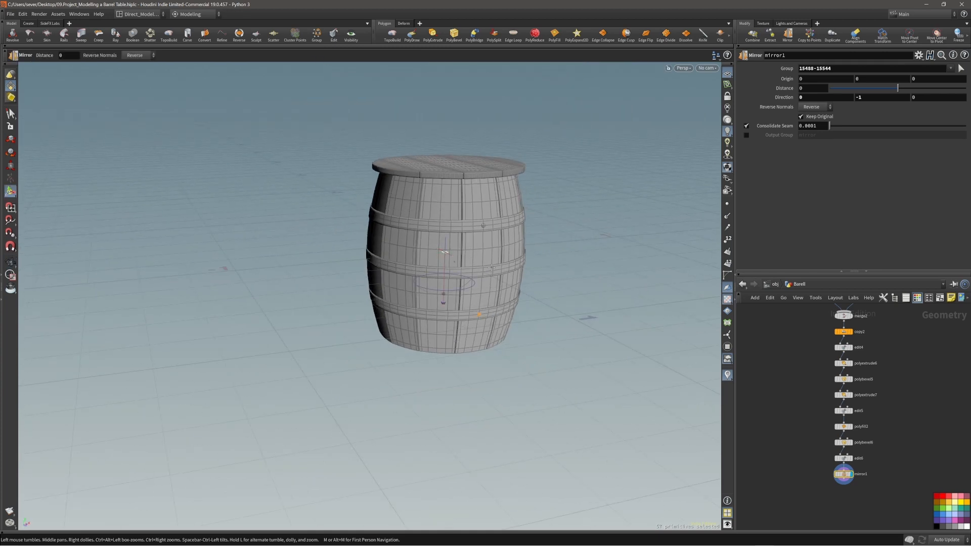
{"action": "right_click_drag", "start_coordinate": [488, 245], "coordinate": [695, 222], "text": "alt"}
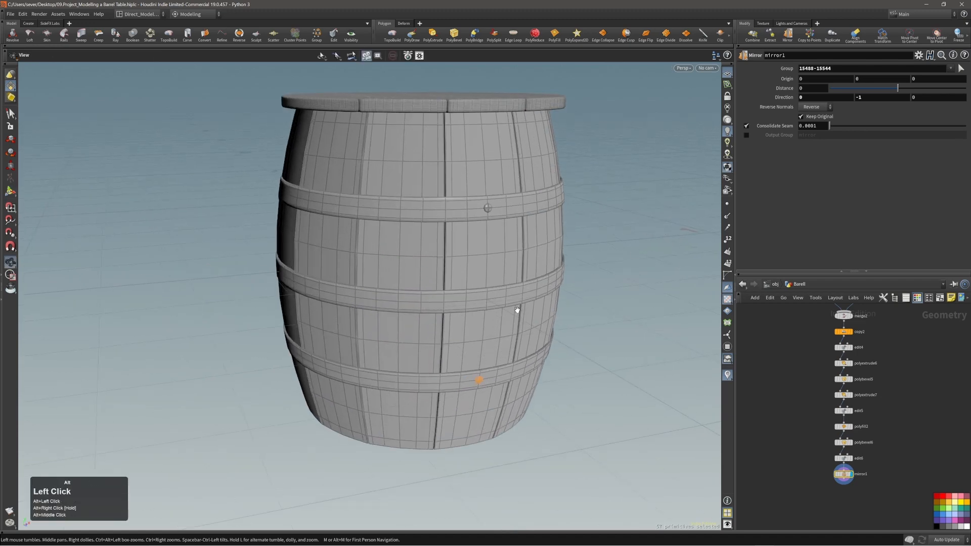
{"action": "left_click_drag", "start_coordinate": [518, 310], "coordinate": [480, 296], "text": "alt"}
{"action": "right_click_drag", "start_coordinate": [480, 295], "coordinate": [573, 263], "text": "alt"}
{"action": "left_click_drag", "start_coordinate": [573, 263], "coordinate": [620, 295], "text": "alt"}
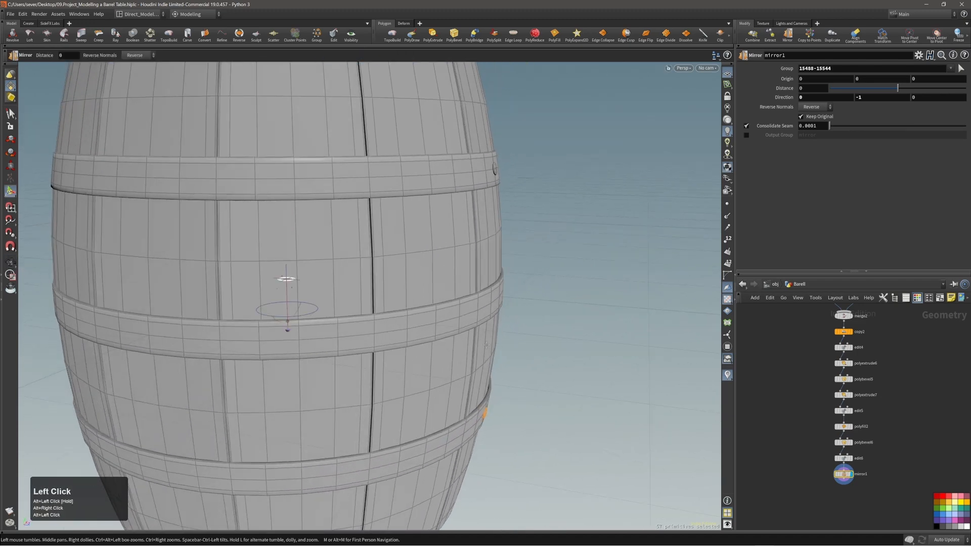
{"action": "left_click_drag", "start_coordinate": [487, 345], "coordinate": [472, 347], "text": "alt"}
{"action": "middle_click_drag", "start_coordinate": [515, 290], "coordinate": [487, 277], "text": "alt"}
Step: Duplicate the bolt with a copy3 Copy and Transform node, total number 2
{"action": "key", "text": "Escape"}
{"action": "left_click_drag", "start_coordinate": [491, 238], "coordinate": [468, 257], "text": "alt"}
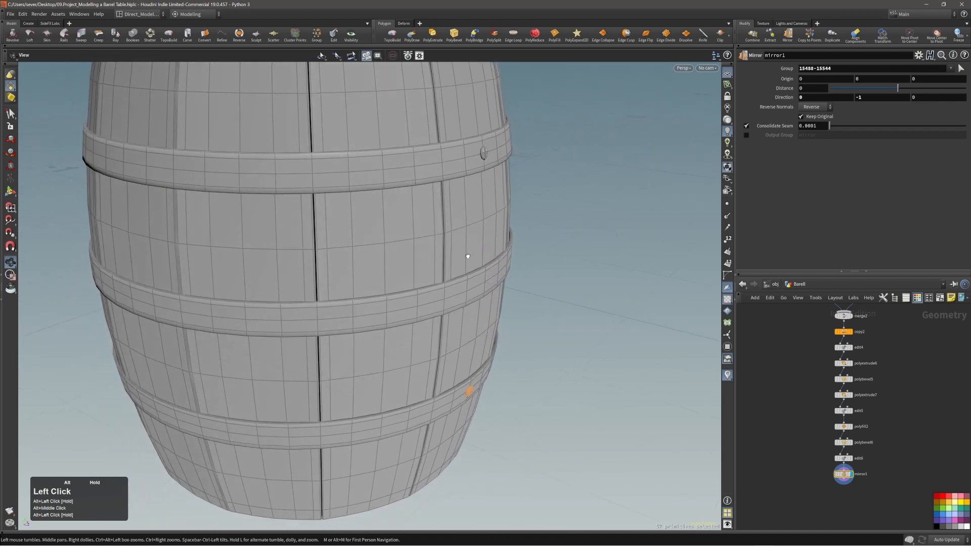
{"action": "key", "text": "c"}
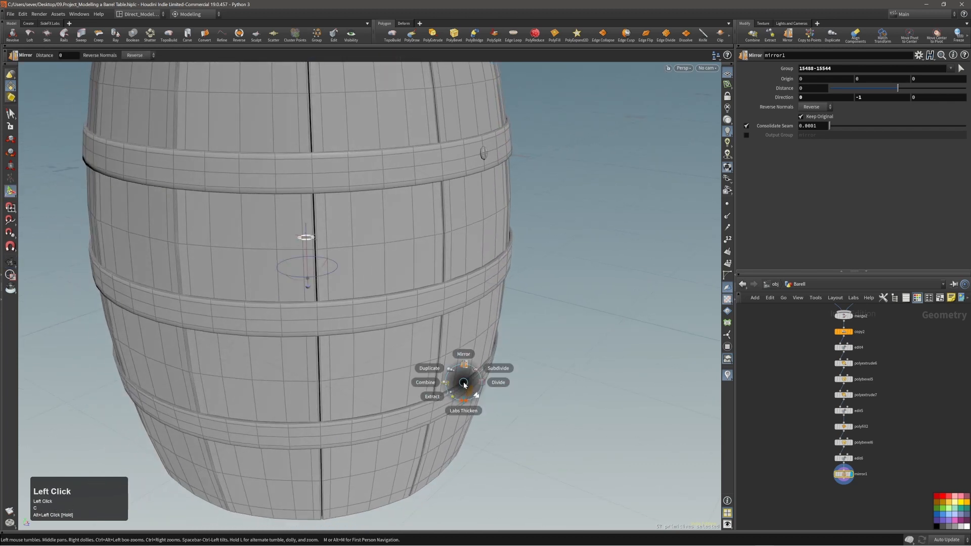
{"action": "left_click", "coordinate": [458, 378]}
Step: Try placing the bolt copy on the barrel hoop, then undo the placement
{"action": "key", "text": "alt"}
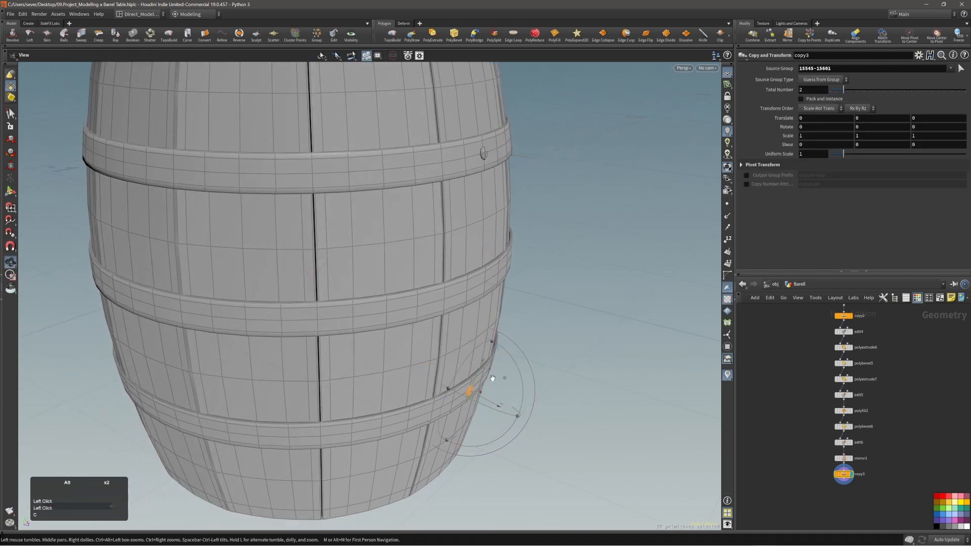
{"action": "left_click_drag", "start_coordinate": [492, 323], "coordinate": [502, 362], "text": "alt"}
{"action": "left_click_drag", "start_coordinate": [445, 290], "coordinate": [485, 278], "text": "alt"}
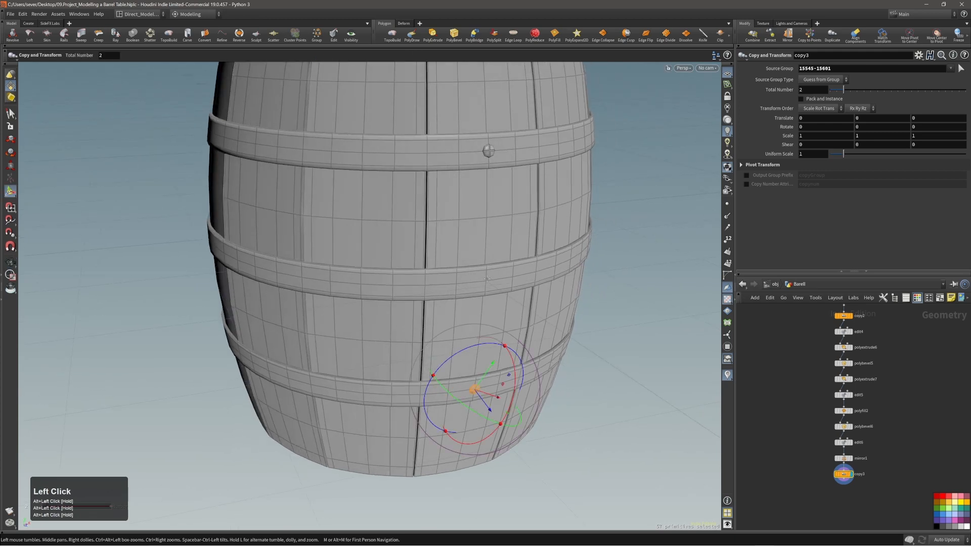
{"action": "key", "text": "semicolon"}
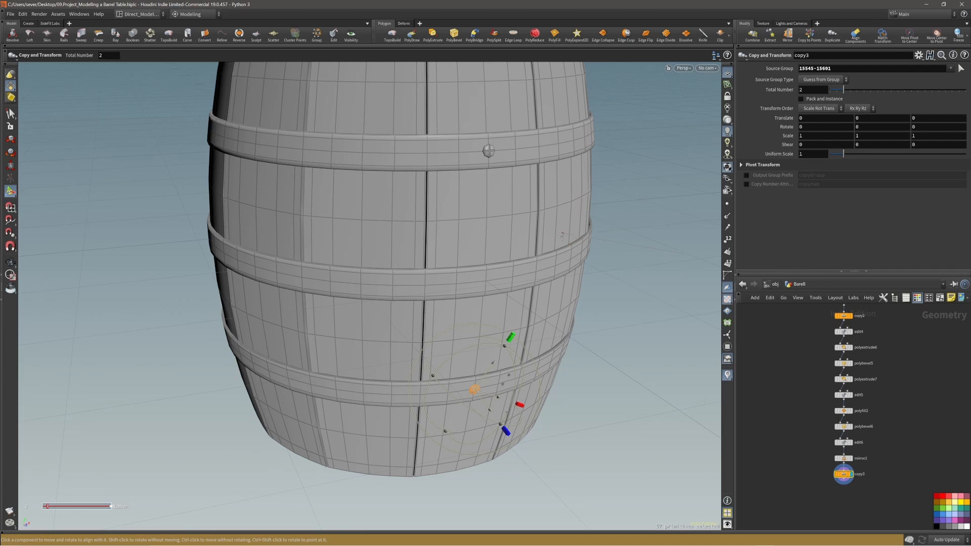
{"action": "left_click", "coordinate": [486, 283]}
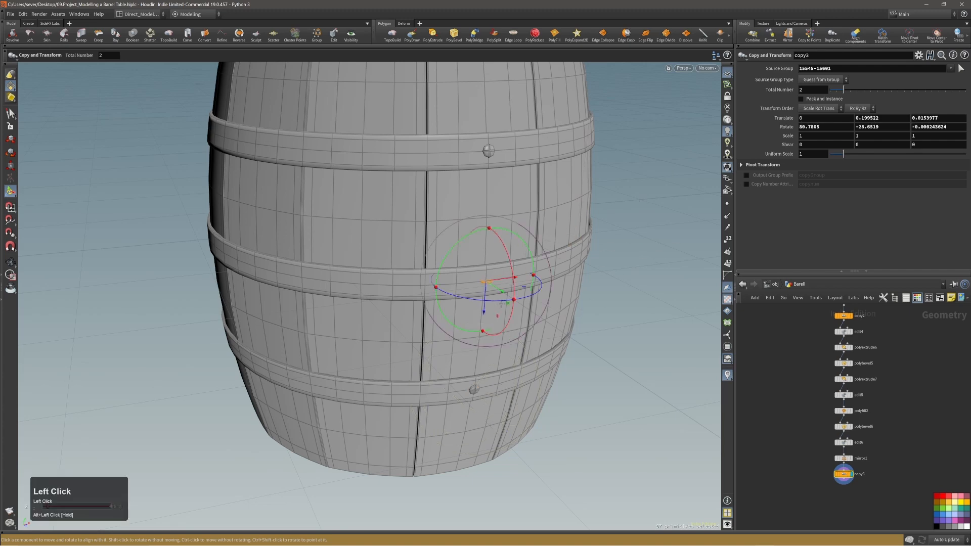
{"action": "right_click_drag", "start_coordinate": [503, 303], "coordinate": [401, 283], "text": "alt"}
{"action": "key", "text": "ctrl+z"}
Step: Move the copied bolt off the barrel
{"action": "right_click_drag", "start_coordinate": [466, 304], "coordinate": [416, 320], "text": "alt"}
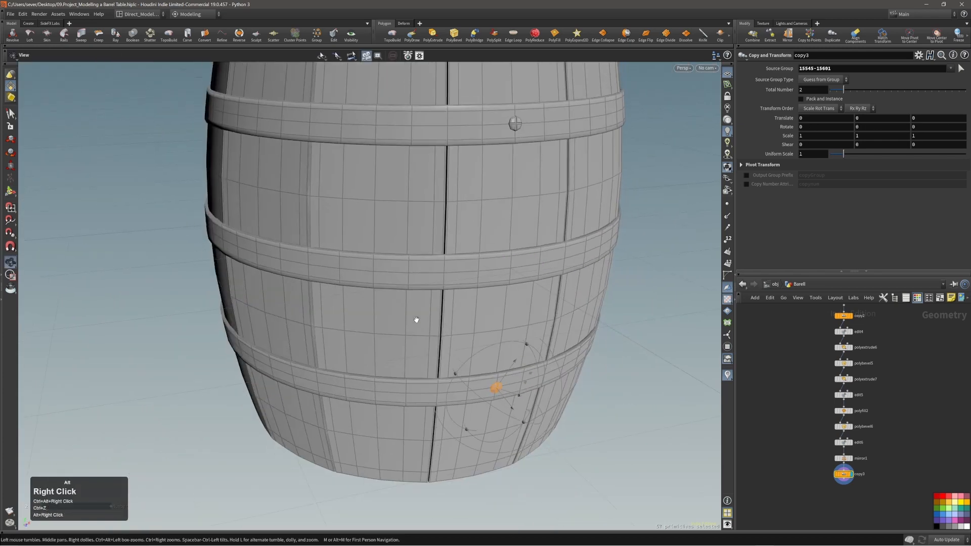
{"action": "left_click_drag", "start_coordinate": [416, 321], "coordinate": [540, 396], "text": "alt"}
{"action": "middle_click_drag", "start_coordinate": [562, 402], "coordinate": [650, 436]}
{"action": "middle_click_drag", "start_coordinate": [385, 282], "coordinate": [366, 249], "text": "alt"}
{"action": "left_click_drag", "start_coordinate": [377, 250], "coordinate": [160, 255], "text": "alt"}
{"action": "middle_click_drag", "start_coordinate": [439, 386], "coordinate": [447, 330], "text": "alt"}
{"action": "left_click_drag", "start_coordinate": [447, 330], "coordinate": [411, 275], "text": "alt"}
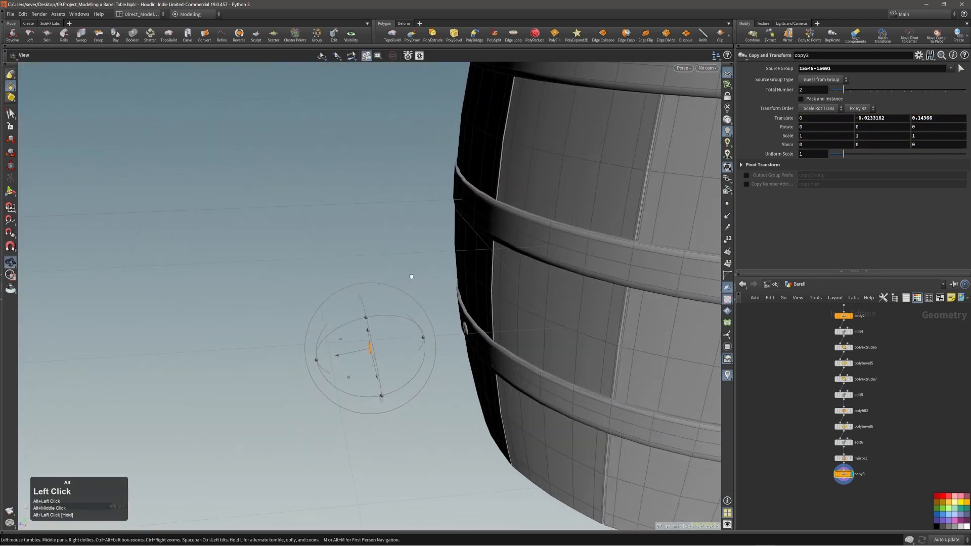
{"action": "left_click_drag", "start_coordinate": [410, 342], "coordinate": [387, 340], "text": "alt"}
{"action": "right_click_drag", "start_coordinate": [386, 340], "coordinate": [448, 313], "text": "alt"}
{"action": "left_click_drag", "start_coordinate": [449, 314], "coordinate": [337, 355], "text": "alt"}
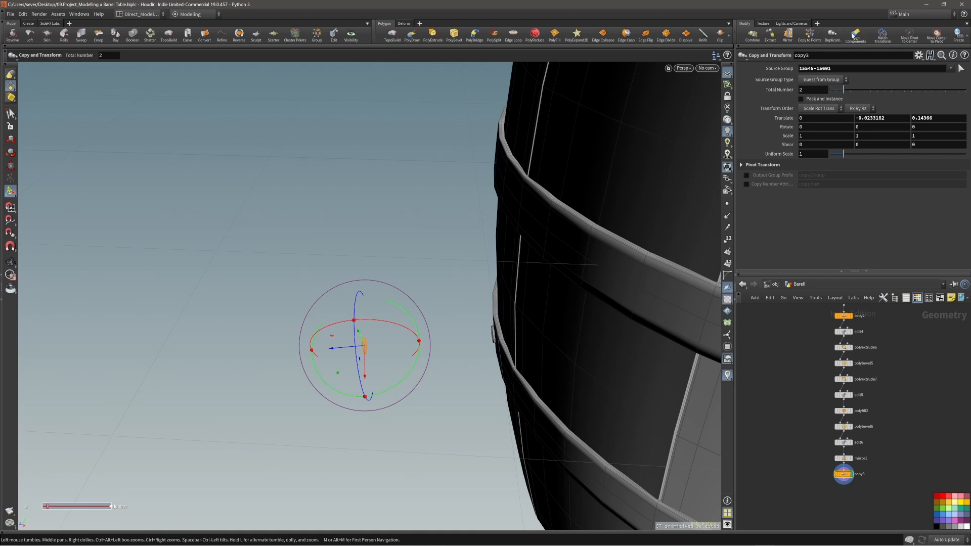
Step: Start the Align Components tool on the copied bolt
{"action": "left_click", "coordinate": [855, 38]}
{"action": "right_click_drag", "start_coordinate": [354, 341], "coordinate": [424, 331], "text": "alt"}
{"action": "left_click_drag", "start_coordinate": [424, 331], "coordinate": [385, 368], "text": "alt"}
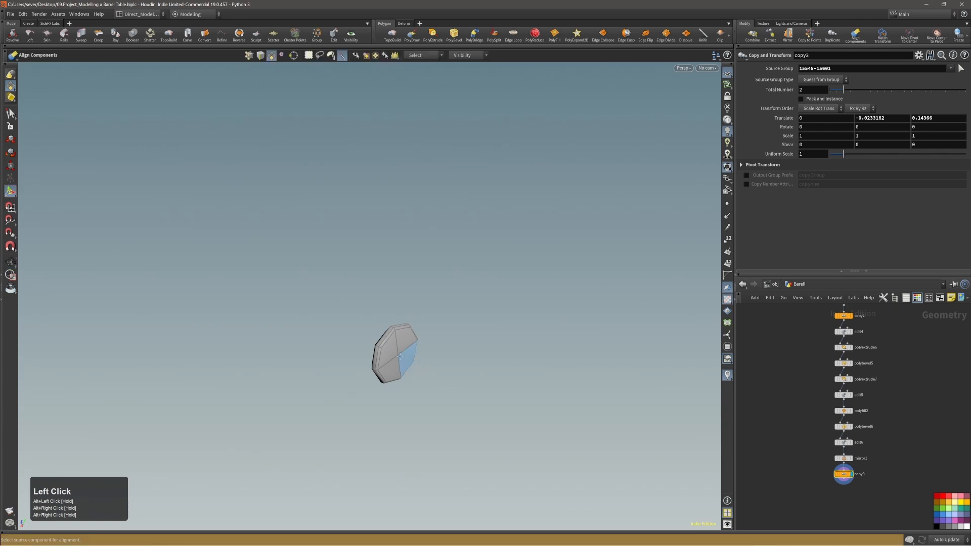
Step: Pick the copied bolt's centre point as the alignment source
{"action": "key", "text": "1"}
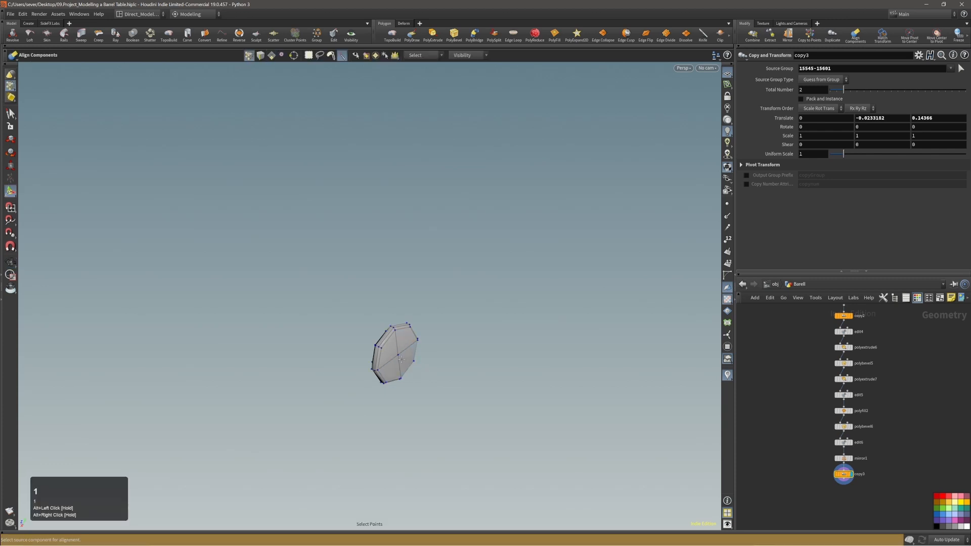
{"action": "left_click", "coordinate": [399, 356]}
{"action": "right_click_drag", "start_coordinate": [405, 341], "coordinate": [341, 366], "text": "alt"}
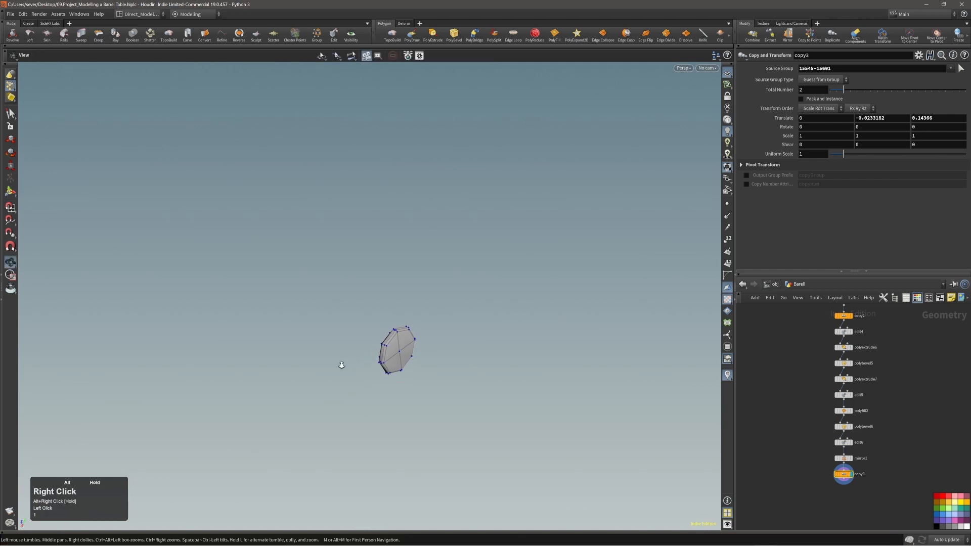
{"action": "left_click_drag", "start_coordinate": [341, 366], "coordinate": [536, 350], "text": "alt"}
{"action": "right_click_drag", "start_coordinate": [535, 350], "coordinate": [483, 351], "text": "alt"}
{"action": "middle_click_drag", "start_coordinate": [483, 351], "coordinate": [563, 336], "text": "alt"}
{"action": "left_click_drag", "start_coordinate": [563, 335], "coordinate": [599, 187], "text": "alt"}
{"action": "middle_click_drag", "start_coordinate": [599, 187], "coordinate": [576, 223], "text": "alt"}
{"action": "right_click_drag", "start_coordinate": [577, 223], "coordinate": [581, 218], "text": "alt"}
Step: Align the bolt onto the middle hoop, creating transform1 rotated about -9.29 on X
{"action": "left_click_drag", "start_coordinate": [581, 217], "coordinate": [643, 204], "text": "alt"}
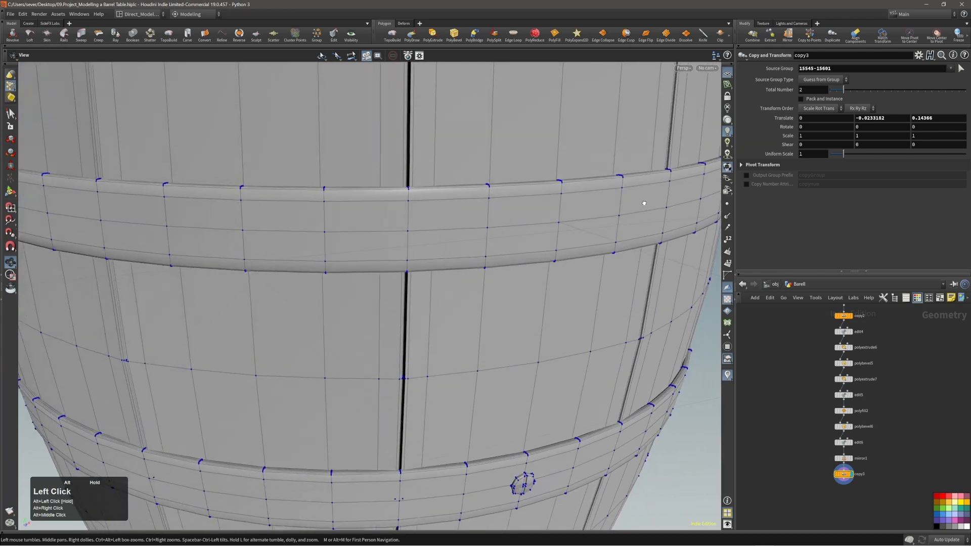
{"action": "right_click_drag", "start_coordinate": [559, 222], "coordinate": [403, 266], "text": "alt"}
{"action": "middle_click_drag", "start_coordinate": [403, 266], "coordinate": [412, 321], "text": "alt"}
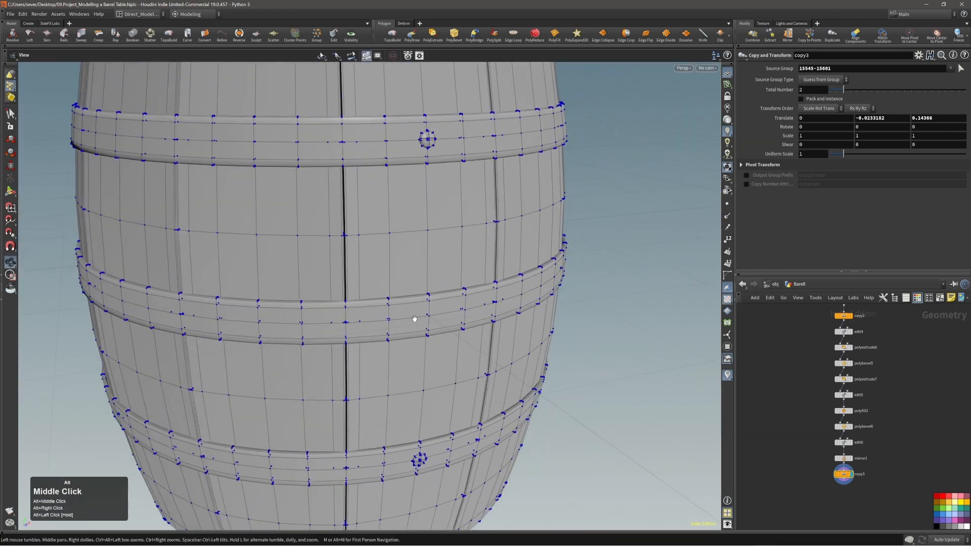
{"action": "left_click_drag", "start_coordinate": [411, 320], "coordinate": [471, 308], "text": "alt"}
{"action": "right_click_drag", "start_coordinate": [470, 308], "coordinate": [419, 323], "text": "alt"}
{"action": "left_click", "coordinate": [416, 317]}
Step: Check the aligned bolt from around the barrel and switch to primitive selection
{"action": "left_click_drag", "start_coordinate": [420, 324], "coordinate": [364, 325], "text": "alt"}
{"action": "right_click_drag", "start_coordinate": [364, 325], "coordinate": [338, 332], "text": "alt"}
{"action": "left_click_drag", "start_coordinate": [338, 331], "coordinate": [450, 320], "text": "alt"}
{"action": "right_click_drag", "start_coordinate": [450, 319], "coordinate": [481, 308], "text": "alt"}
{"action": "mouse_move", "coordinate": [481, 308]}
{"action": "left_mouse_down", "text": "alt"}
{"action": "mouse_move", "coordinate": [401, 317]}
{"action": "mouse_move", "coordinate": [483, 314]}
{"action": "left_mouse_up", "text": "alt"}
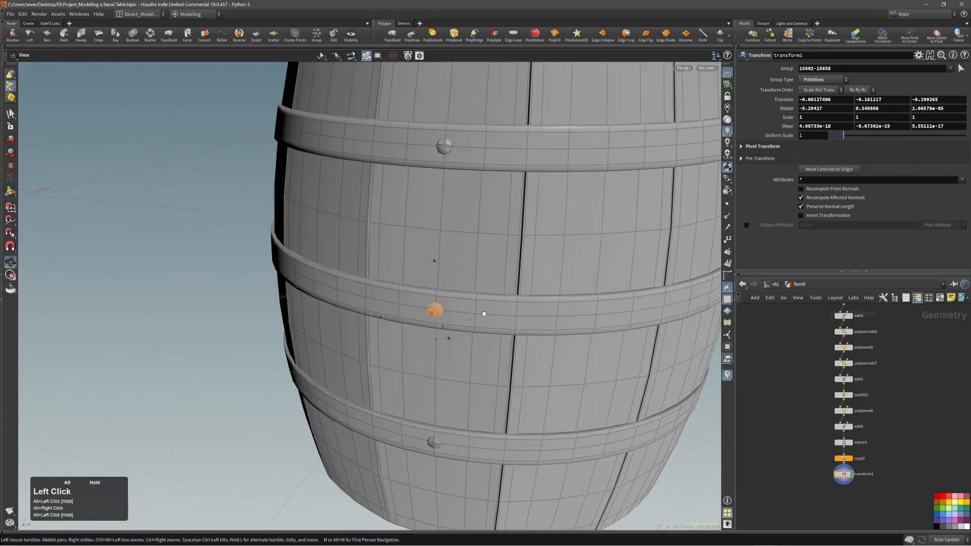
{"action": "right_click_drag", "start_coordinate": [483, 314], "coordinate": [373, 324], "text": "alt"}
{"action": "left_click_drag", "start_coordinate": [373, 324], "coordinate": [460, 221], "text": "alt"}
{"action": "key", "text": "2"}
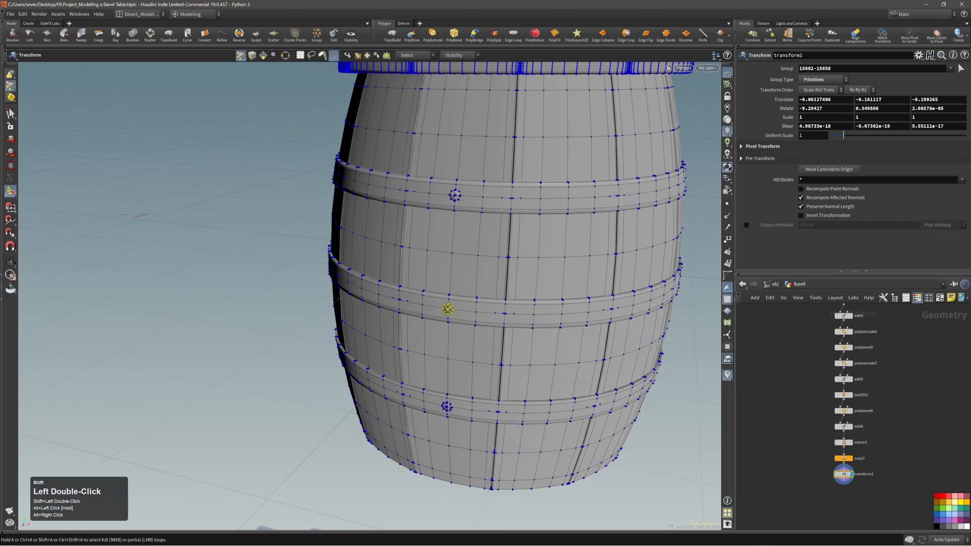
{"action": "key", "text": "4"}
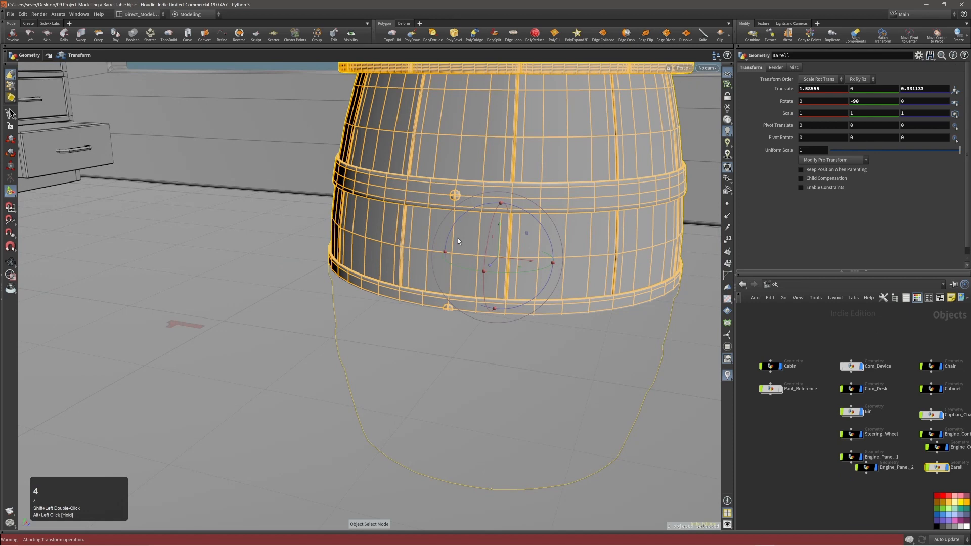
{"action": "key", "text": "3"}
{"action": "right_click_drag", "start_coordinate": [451, 234], "coordinate": [420, 252], "text": "alt"}
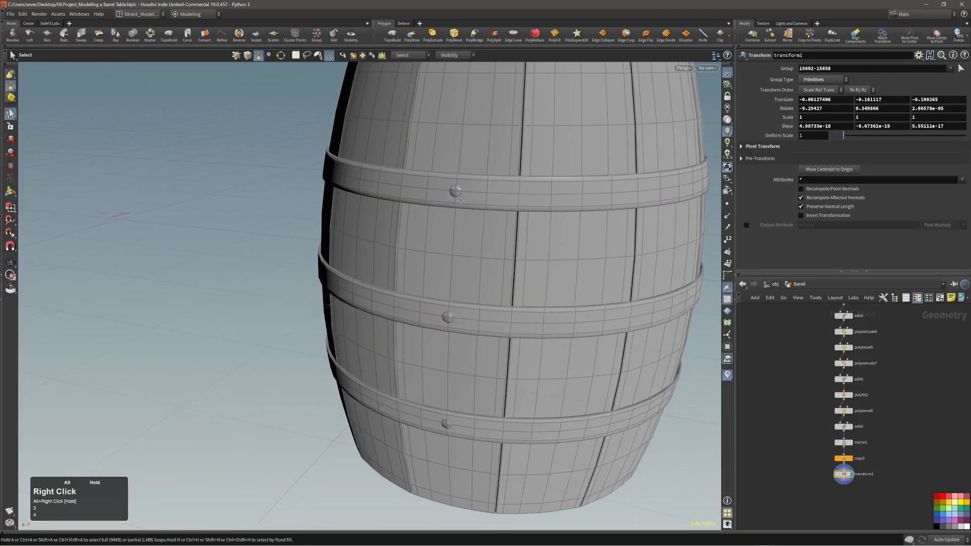
Step: Select the top, middle and lower bolts
{"action": "left_click", "coordinate": [456, 192]}
{"action": "left_click_drag", "start_coordinate": [455, 190], "coordinate": [475, 303], "text": "alt"}
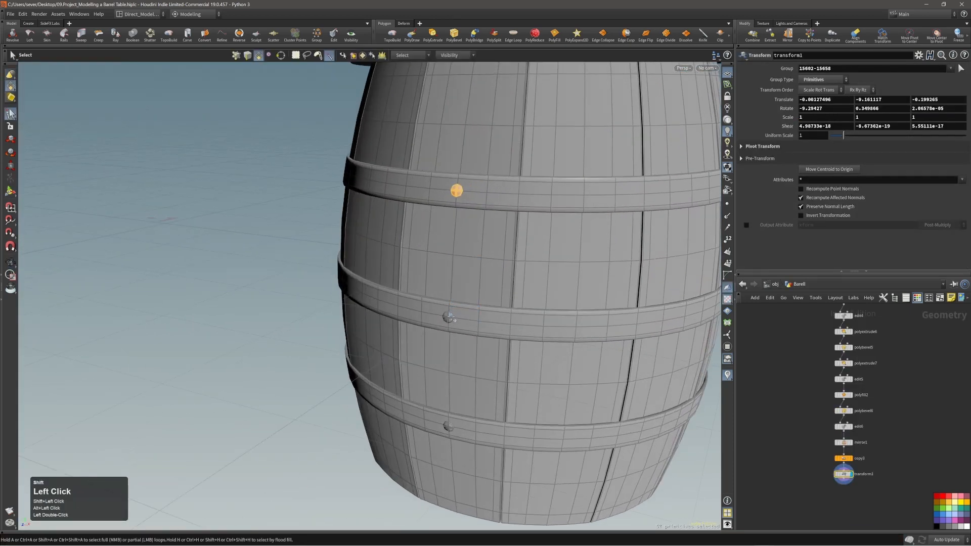
{"action": "left_click", "coordinate": [448, 317], "text": "shift"}
{"action": "middle_click_drag", "start_coordinate": [483, 336], "coordinate": [491, 293]}
{"action": "left_click", "coordinate": [456, 387], "text": "shift"}
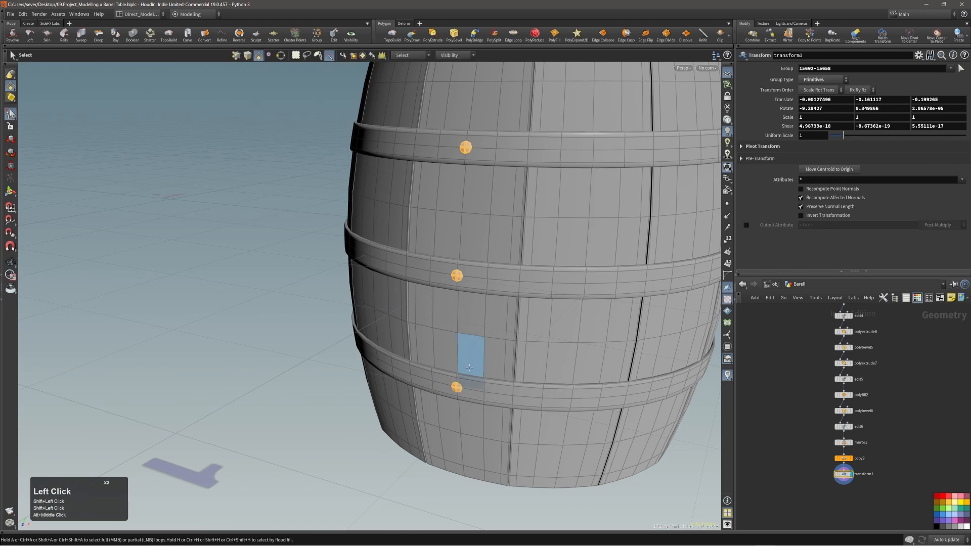
Step: Add a Copy and Transform node (copy4) to the selected bolts
{"action": "key", "text": "c"}
{"action": "left_click", "coordinate": [460, 359]}
{"action": "left_click", "coordinate": [472, 370]}
{"action": "right_click_drag", "start_coordinate": [507, 299], "coordinate": [444, 299], "text": "alt"}
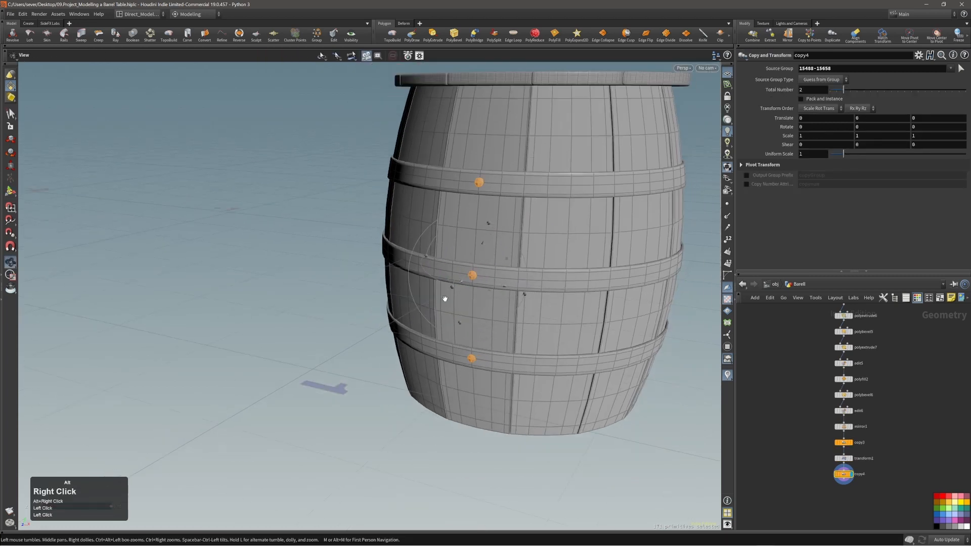
{"action": "middle_click_drag", "start_coordinate": [627, 204], "coordinate": [613, 254], "text": "alt"}
Step: Reset the copy's Pivot Translate to the origin
{"action": "left_click", "coordinate": [753, 165]}
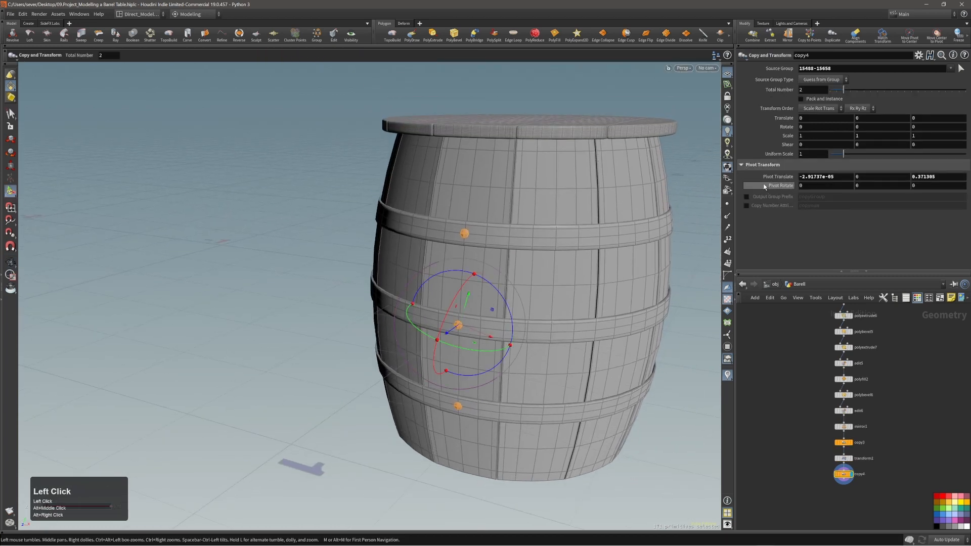
{"action": "middle_click", "coordinate": [774, 178], "text": "ctrl"}
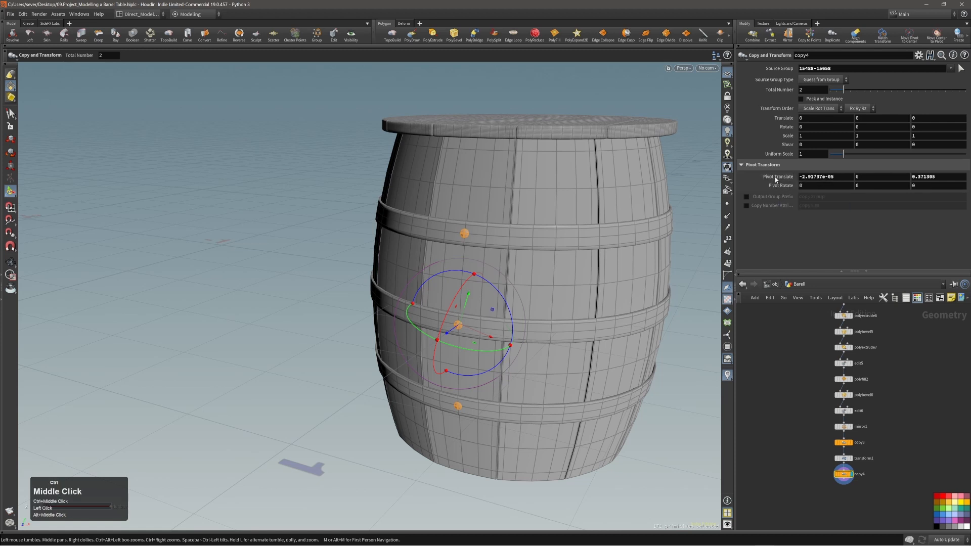
{"action": "right_click_drag", "start_coordinate": [546, 293], "coordinate": [521, 293], "text": "alt"}
{"action": "left_click_drag", "start_coordinate": [558, 266], "coordinate": [543, 273], "text": "alt"}
{"action": "right_click_drag", "start_coordinate": [535, 264], "coordinate": [557, 259], "text": "alt"}
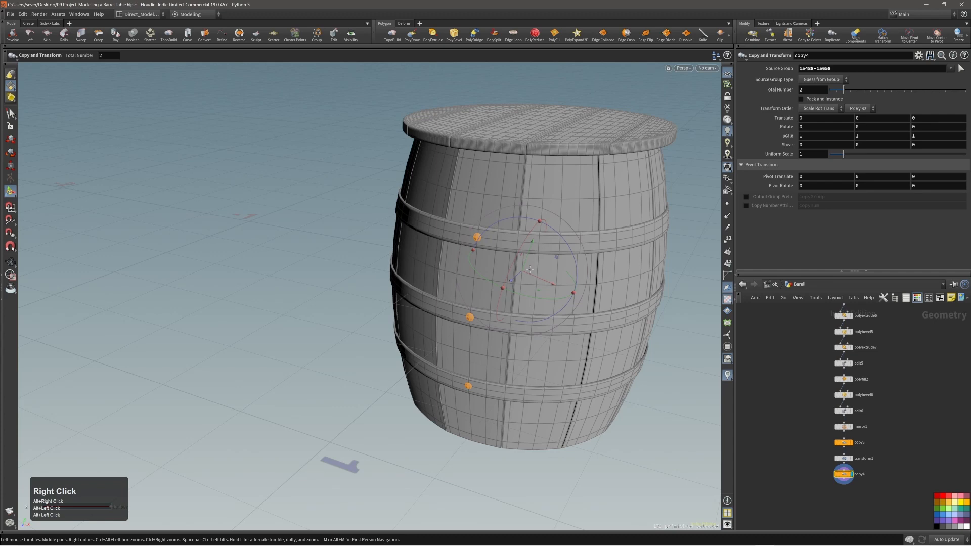
{"action": "key", "text": "m"}
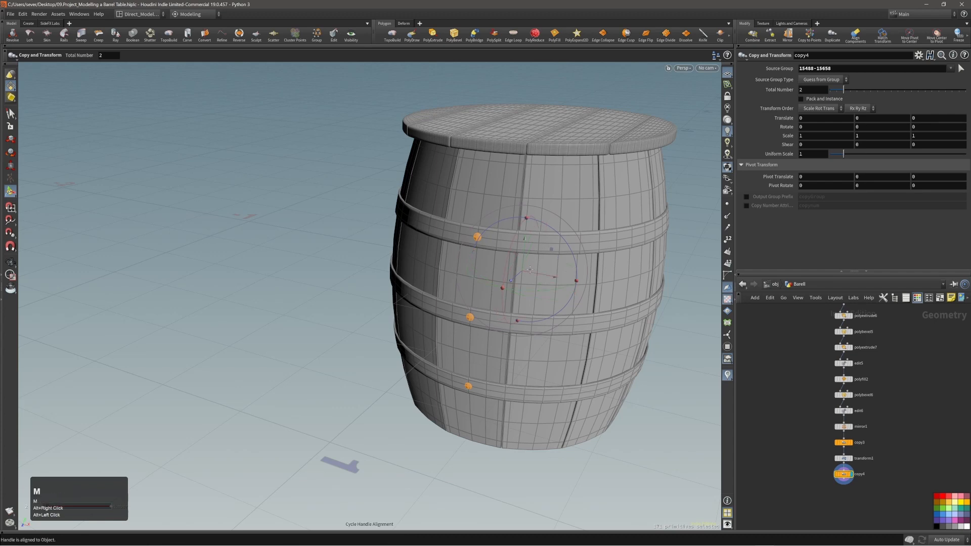
{"action": "key", "text": "m"}
{"action": "left_click_drag", "start_coordinate": [548, 303], "coordinate": [516, 279], "text": "alt"}
{"action": "middle_click_drag", "start_coordinate": [516, 279], "coordinate": [489, 284], "text": "alt"}
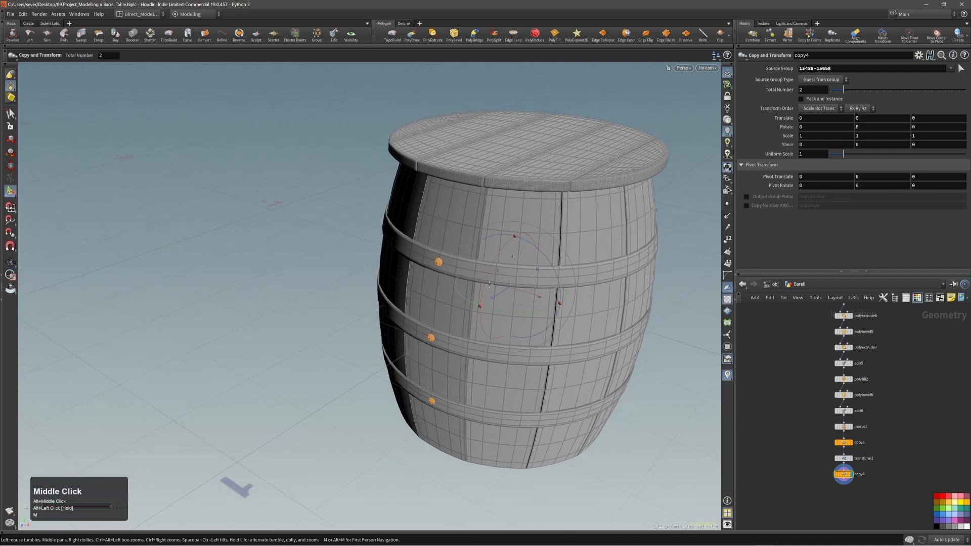
{"action": "left_click_drag", "start_coordinate": [488, 285], "coordinate": [536, 316], "text": "alt"}
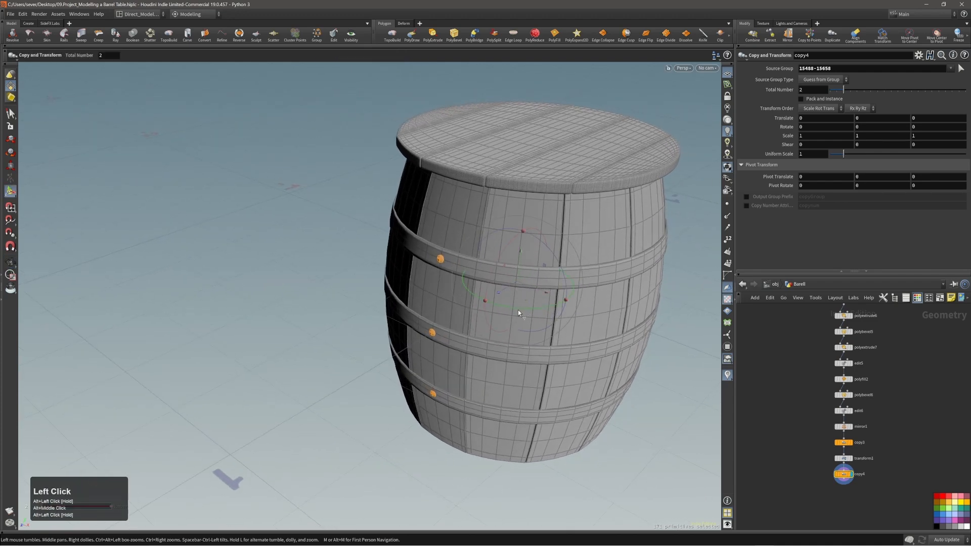
{"action": "mouse_move", "coordinate": [514, 308]}
{"action": "right_mouse_down", "text": "alt"}
{"action": "mouse_move", "coordinate": [524, 288]}
{"action": "mouse_move", "coordinate": [526, 310]}
{"action": "right_mouse_up", "text": "alt"}
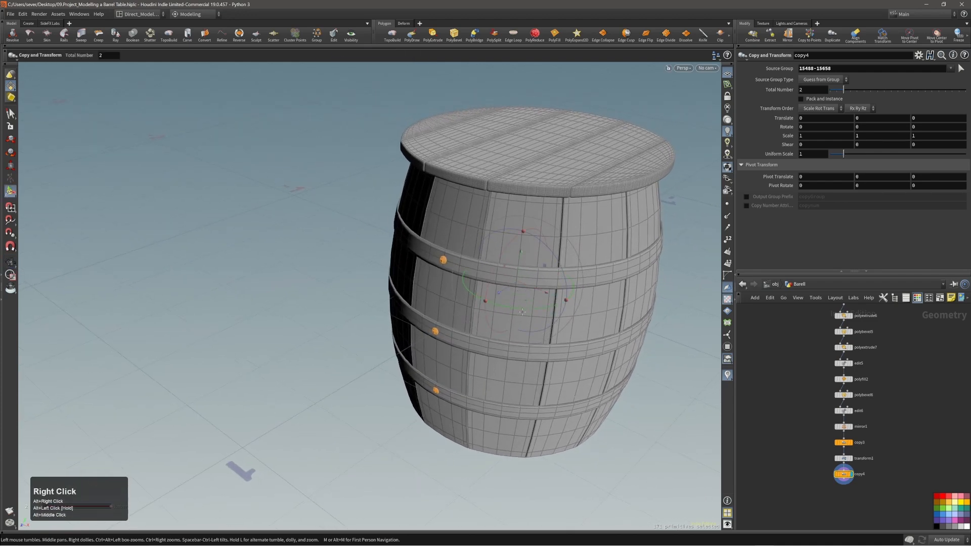
Step: Set the copy's Rotate Y to the expression 360 / ch("ncy")
{"action": "left_click_drag", "start_coordinate": [522, 311], "coordinate": [556, 313]}
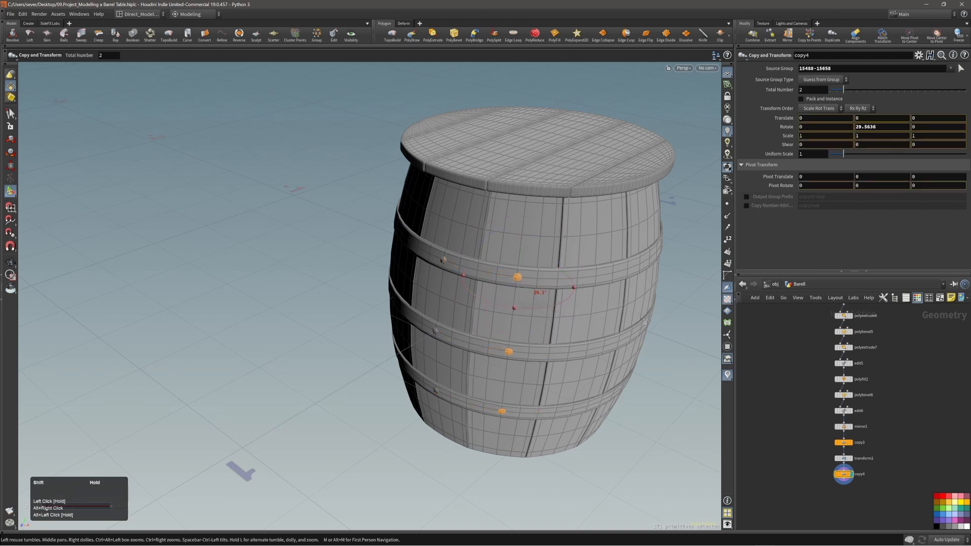
{"action": "left_click_drag", "start_coordinate": [639, 321], "coordinate": [638, 321], "text": "shift"}
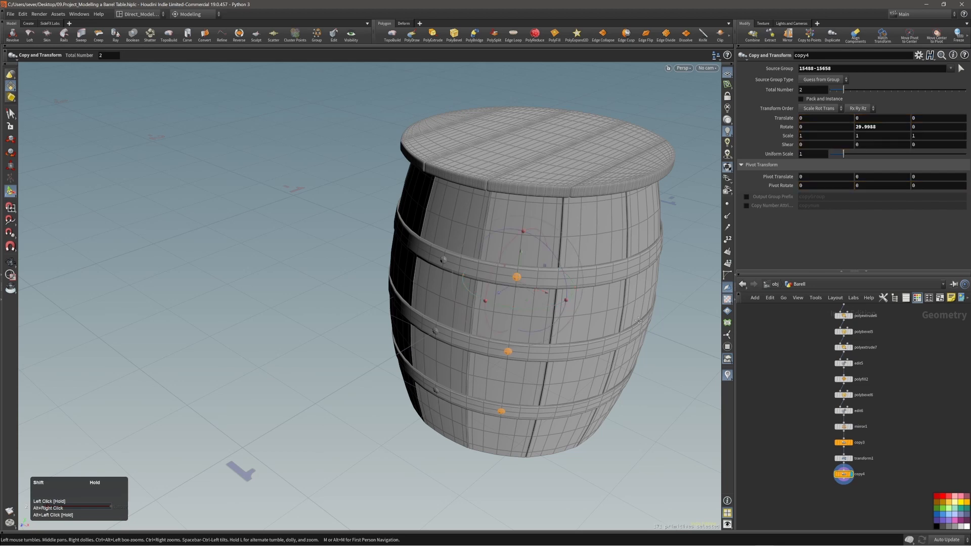
{"action": "right_click_drag", "start_coordinate": [561, 299], "coordinate": [520, 286], "text": "alt"}
{"action": "left_click_drag", "start_coordinate": [521, 285], "coordinate": [571, 284], "text": "alt"}
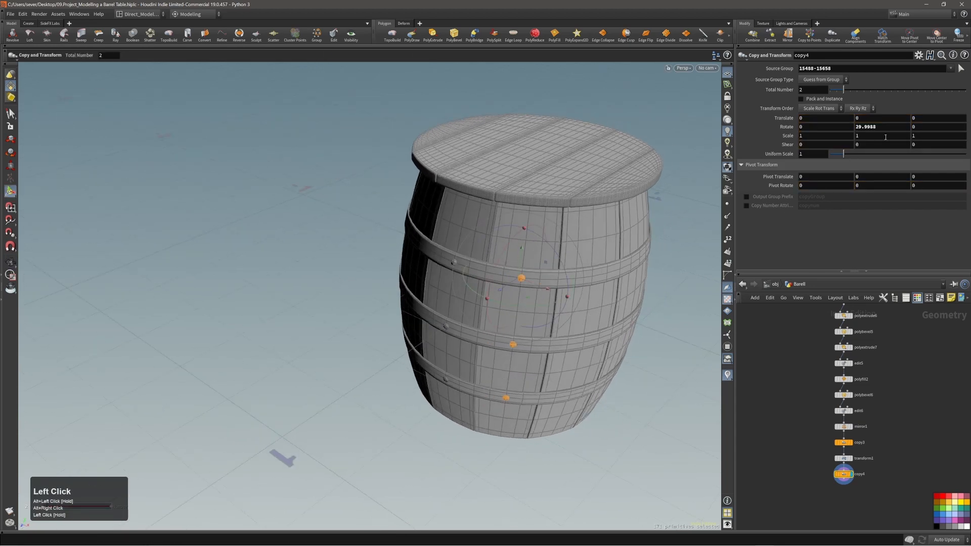
{"action": "double_click", "coordinate": [868, 128]}
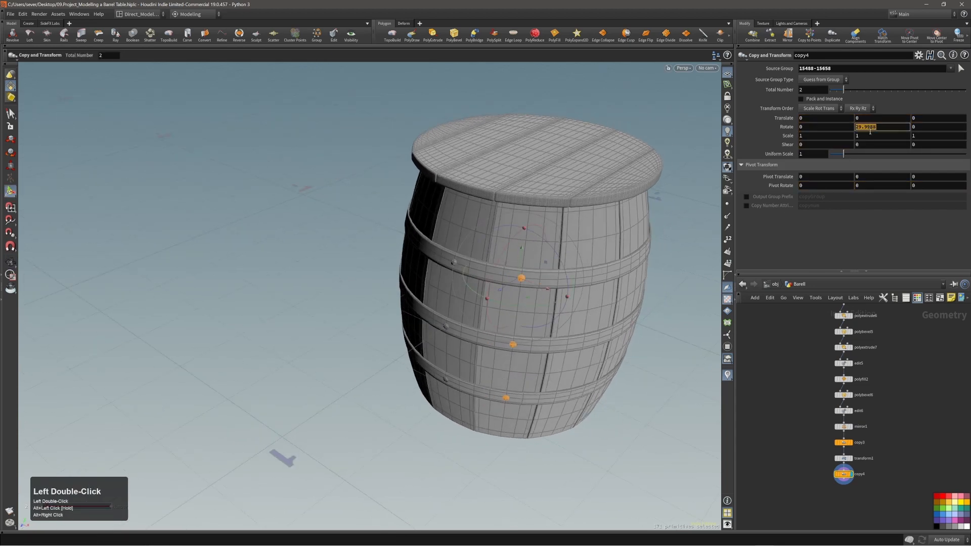
{"action": "type", "text": "360 /"}
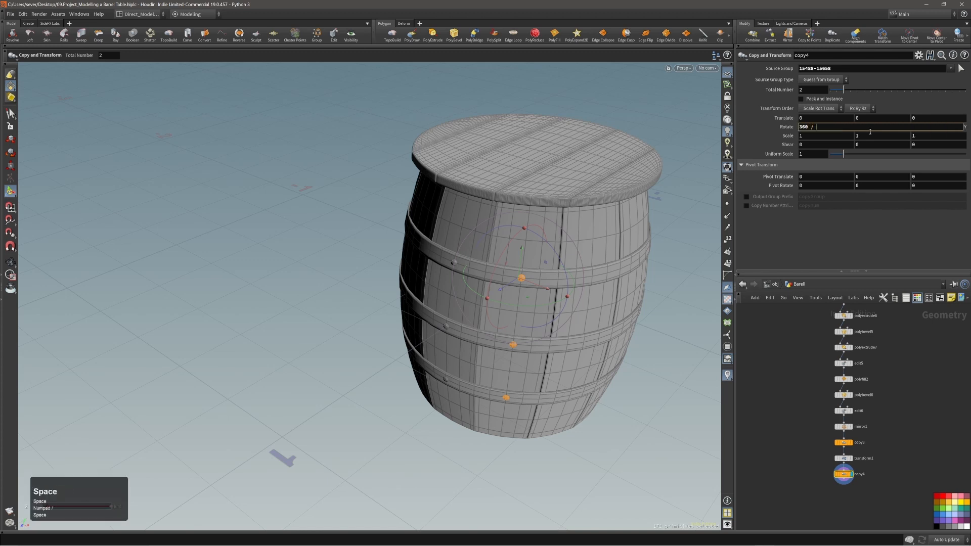
{"action": "right_click", "coordinate": [777, 93]}
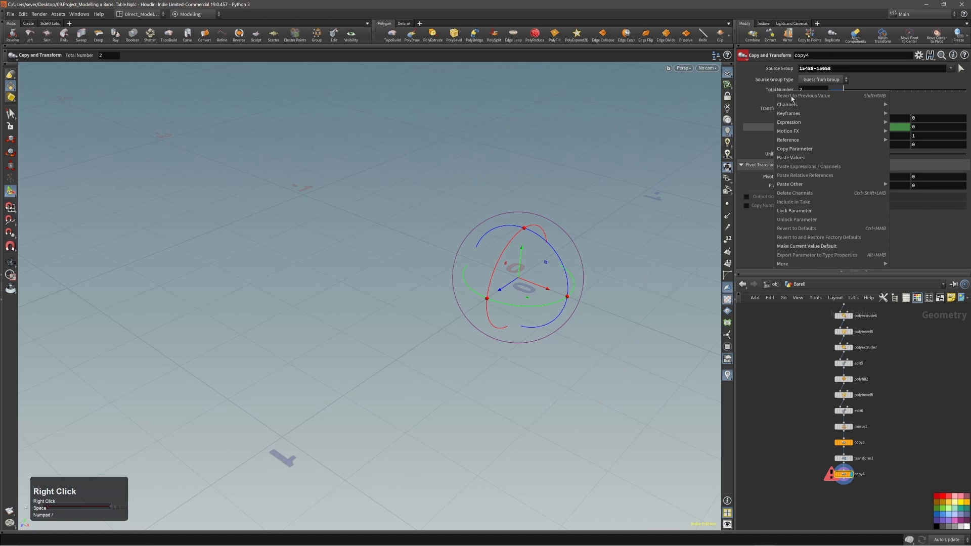
{"action": "left_click", "coordinate": [796, 149]}
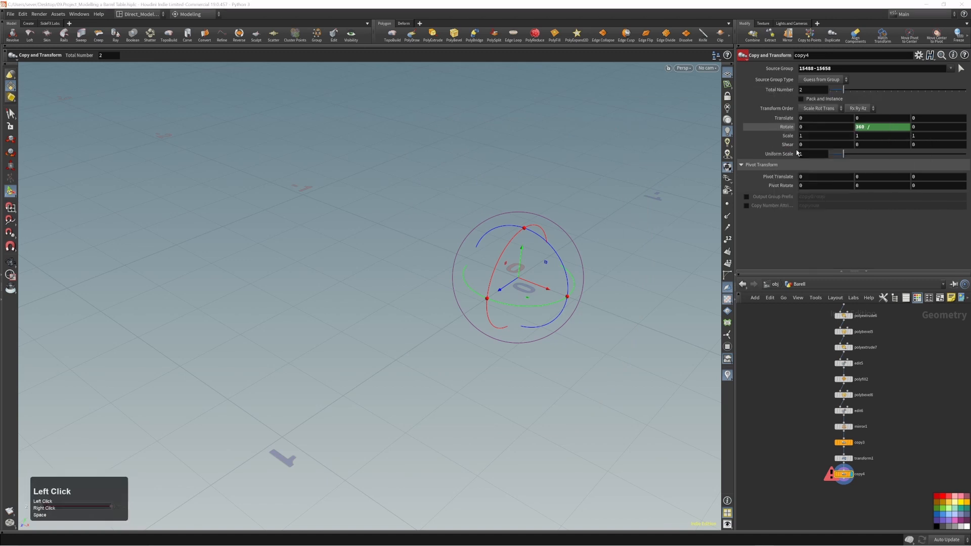
{"action": "left_click", "coordinate": [883, 128]}
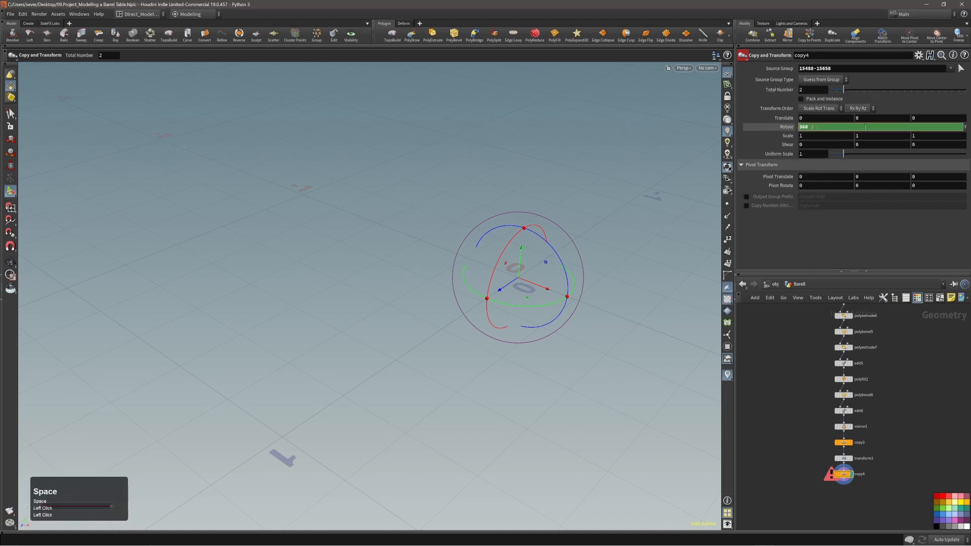
{"action": "right_click", "coordinate": [865, 127]}
{"action": "left_click", "coordinate": [883, 211]}
{"action": "left_click", "coordinate": [880, 239]}
Step: Set Total Number to 12, check the bolts around every hoop, then deselect
{"action": "left_click_drag", "start_coordinate": [577, 295], "coordinate": [576, 276], "text": "alt"}
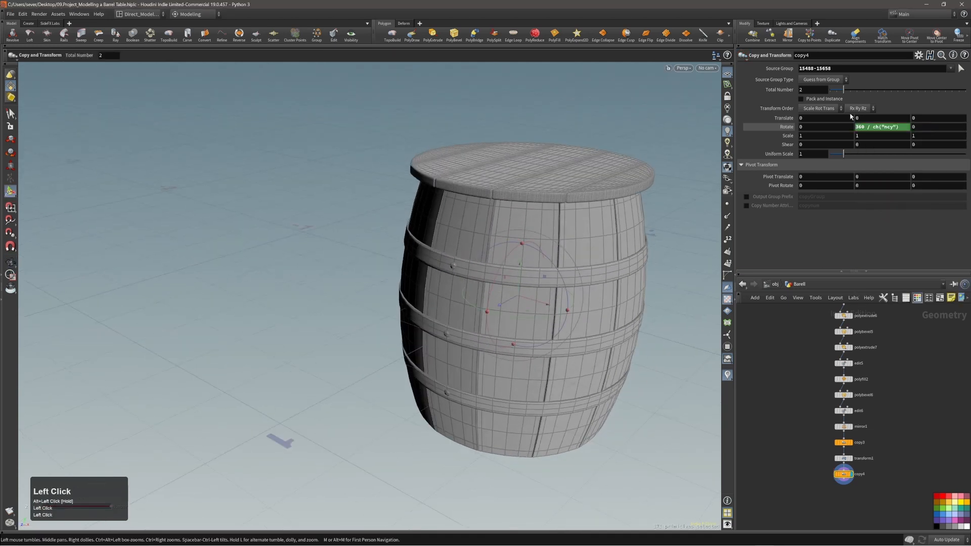
{"action": "left_click_drag", "start_coordinate": [843, 89], "coordinate": [850, 90]}
{"action": "mouse_move", "coordinate": [922, 91]}
{"action": "left_mouse_down"}
{"action": "mouse_move", "coordinate": [950, 91]}
{"action": "mouse_move", "coordinate": [906, 90]}
{"action": "mouse_move", "coordinate": [943, 91]}
{"action": "mouse_move", "coordinate": [929, 103]}
{"action": "left_mouse_up"}
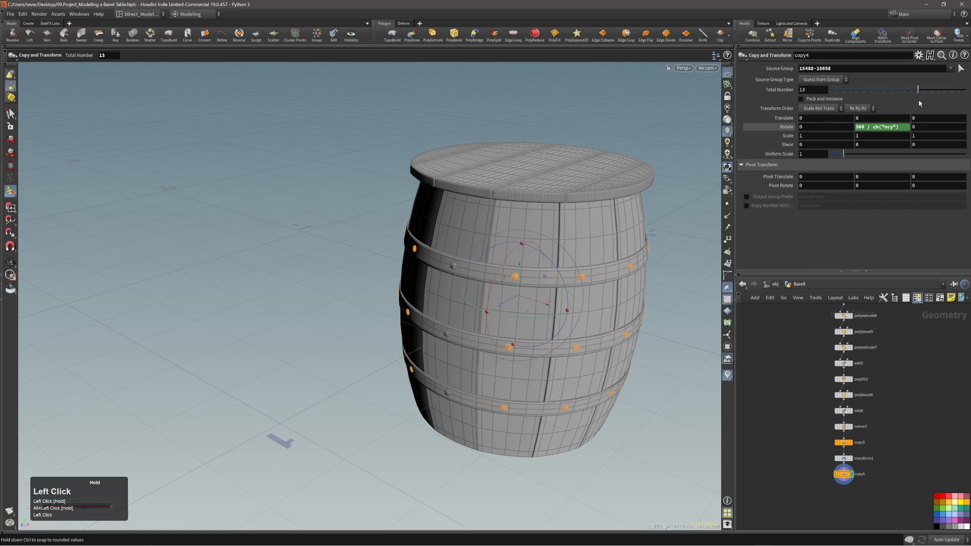
{"action": "left_click_drag", "start_coordinate": [597, 238], "coordinate": [642, 237], "text": "alt"}
{"action": "right_click_drag", "start_coordinate": [642, 237], "coordinate": [579, 243], "text": "alt"}
{"action": "left_click_drag", "start_coordinate": [579, 244], "coordinate": [632, 244], "text": "alt"}
{"action": "left_click_drag", "start_coordinate": [434, 247], "coordinate": [490, 230], "text": "alt"}
{"action": "middle_click_drag", "start_coordinate": [489, 230], "coordinate": [578, 189], "text": "alt"}
{"action": "left_click_drag", "start_coordinate": [578, 188], "coordinate": [551, 217], "text": "alt"}
{"action": "middle_click_drag", "start_coordinate": [551, 216], "coordinate": [478, 235], "text": "alt"}
{"action": "mouse_move", "coordinate": [477, 235]}
{"action": "left_mouse_down", "text": "alt"}
{"action": "mouse_move", "coordinate": [397, 229]}
{"action": "mouse_move", "coordinate": [467, 226]}
{"action": "left_mouse_up", "text": "alt"}
{"action": "right_click_drag", "start_coordinate": [468, 226], "coordinate": [439, 229], "text": "alt"}
{"action": "mouse_move", "coordinate": [439, 229]}
{"action": "left_mouse_down", "text": "alt"}
{"action": "mouse_move", "coordinate": [478, 197]}
{"action": "mouse_move", "coordinate": [472, 241]}
{"action": "mouse_move", "coordinate": [455, 236]}
{"action": "left_mouse_up", "text": "alt"}
{"action": "right_click_drag", "start_coordinate": [455, 236], "coordinate": [499, 233], "text": "alt"}
{"action": "middle_click_drag", "start_coordinate": [499, 233], "coordinate": [464, 216], "text": "alt"}
{"action": "right_click_drag", "start_coordinate": [423, 217], "coordinate": [453, 215], "text": "alt"}
{"action": "middle_click_drag", "start_coordinate": [453, 215], "coordinate": [471, 256], "text": "alt"}
{"action": "key", "text": "s"}
{"action": "left_click", "coordinate": [561, 242]}
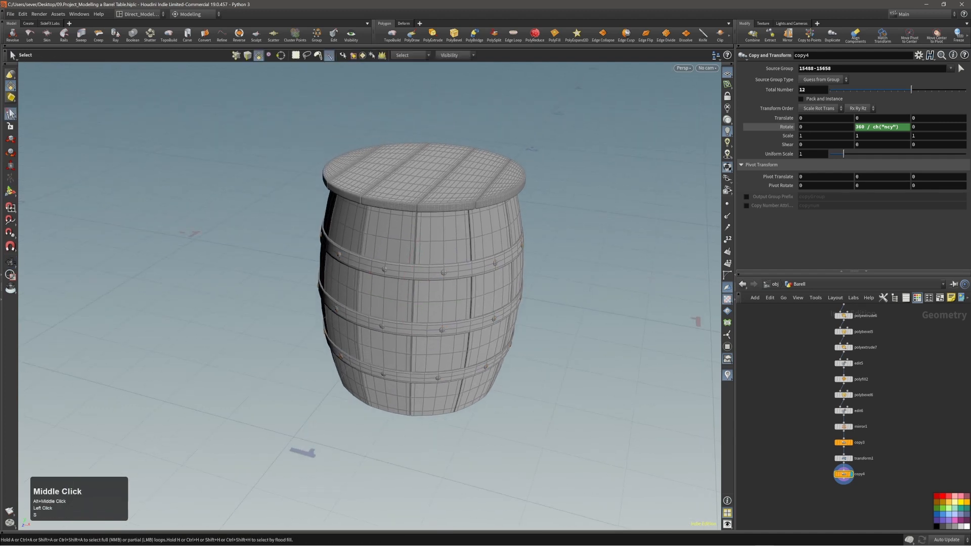
Step: Dismiss the floating reference image and frame the barrel in the viewport
{"action": "right_click_drag", "start_coordinate": [970, 273], "coordinate": [579, 255]}
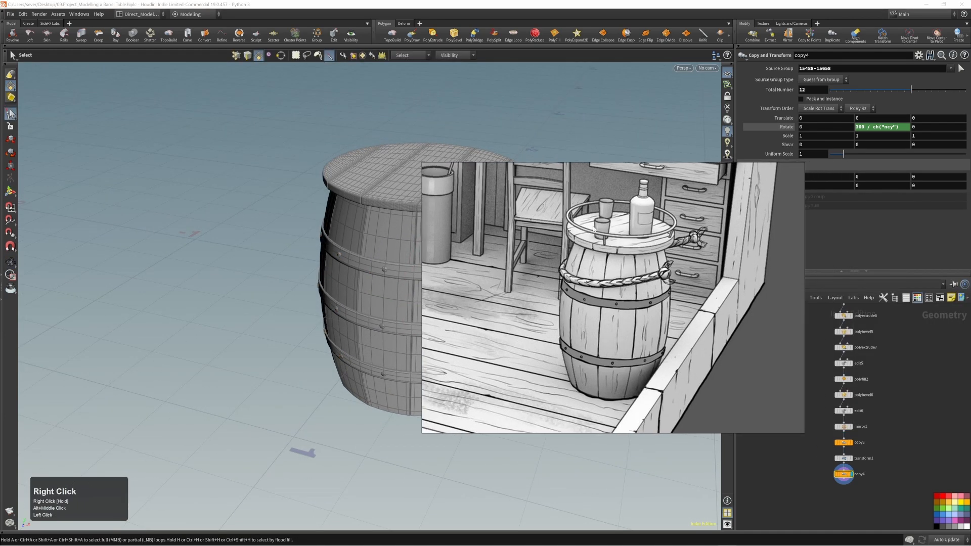
{"action": "right_click", "coordinate": [630, 246]}
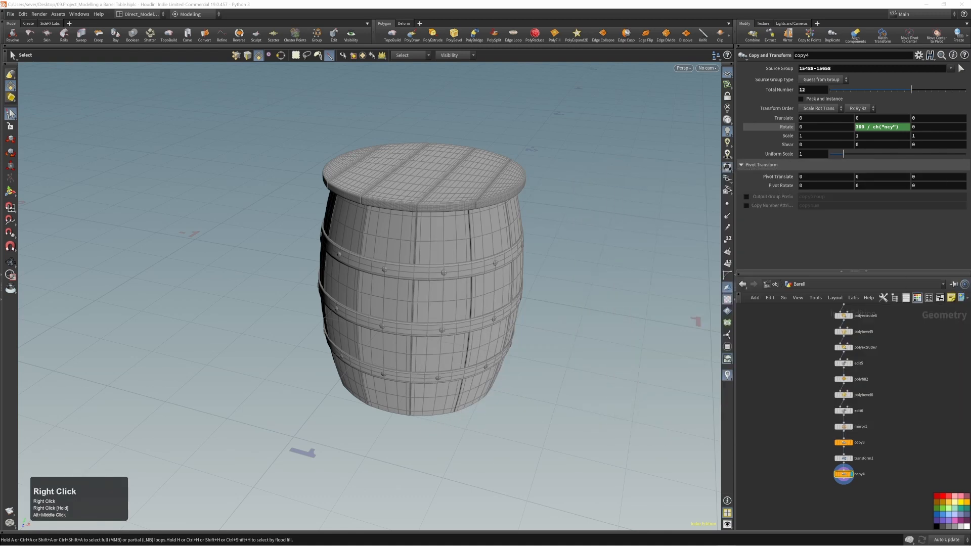
{"action": "right_click_drag", "start_coordinate": [507, 196], "coordinate": [457, 254], "text": "alt"}
{"action": "middle_click_drag", "start_coordinate": [450, 253], "coordinate": [426, 266], "text": "alt"}
{"action": "mouse_move", "coordinate": [433, 255]}
{"action": "left_mouse_down", "text": "alt"}
{"action": "mouse_move", "coordinate": [349, 245]}
{"action": "mouse_move", "coordinate": [426, 249]}
{"action": "left_mouse_up", "text": "alt"}
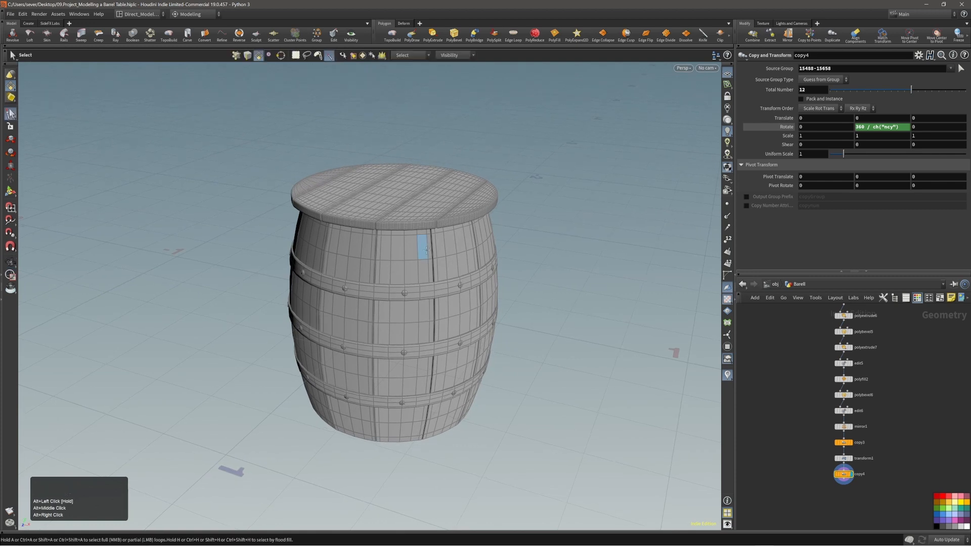
{"action": "scroll", "coordinate": [827, 493], "scroll_direction": "down", "scroll_amount": 2}
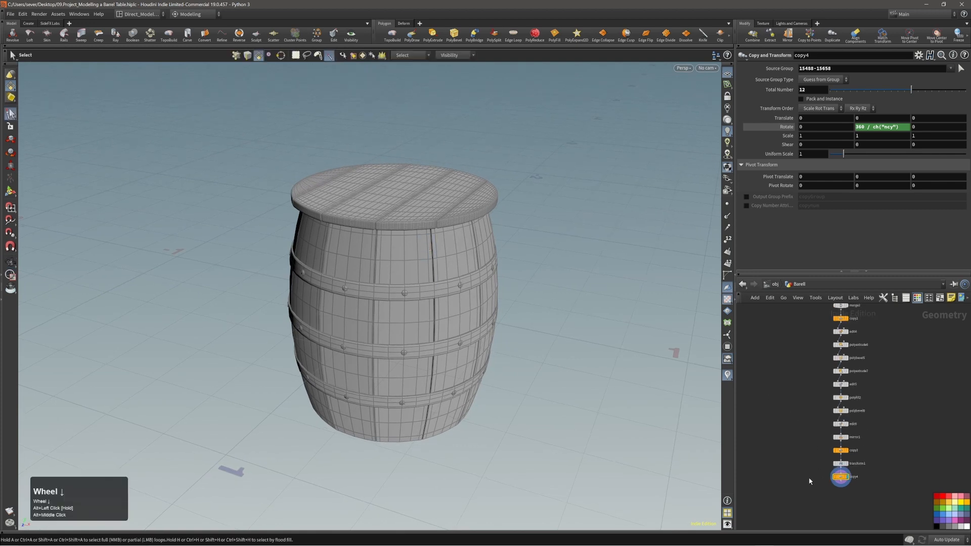
{"action": "scroll", "coordinate": [809, 480], "scroll_direction": "down", "scroll_amount": 4}
{"action": "scroll", "coordinate": [856, 452], "scroll_direction": "down", "scroll_amount": 2}
Step: Move tube1 higher in the network and save 09.Project_Modelling a Barrel Table.hiplc
{"action": "middle_click_drag", "start_coordinate": [871, 389], "coordinate": [868, 441], "text": "alt"}
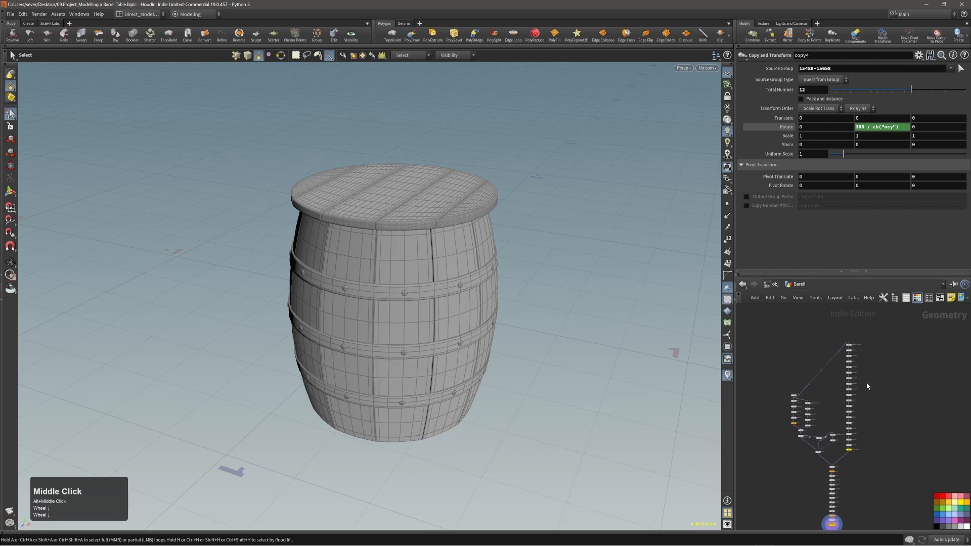
{"action": "scroll", "coordinate": [839, 392], "scroll_direction": "up", "scroll_amount": 5}
{"action": "middle_click_drag", "start_coordinate": [782, 394], "coordinate": [822, 391], "text": "alt"}
{"action": "left_click_drag", "start_coordinate": [776, 397], "coordinate": [775, 368]}
{"action": "scroll", "coordinate": [794, 374], "scroll_direction": "down", "scroll_amount": 2}
{"action": "scroll", "coordinate": [815, 376], "scroll_direction": "down", "scroll_amount": 1}
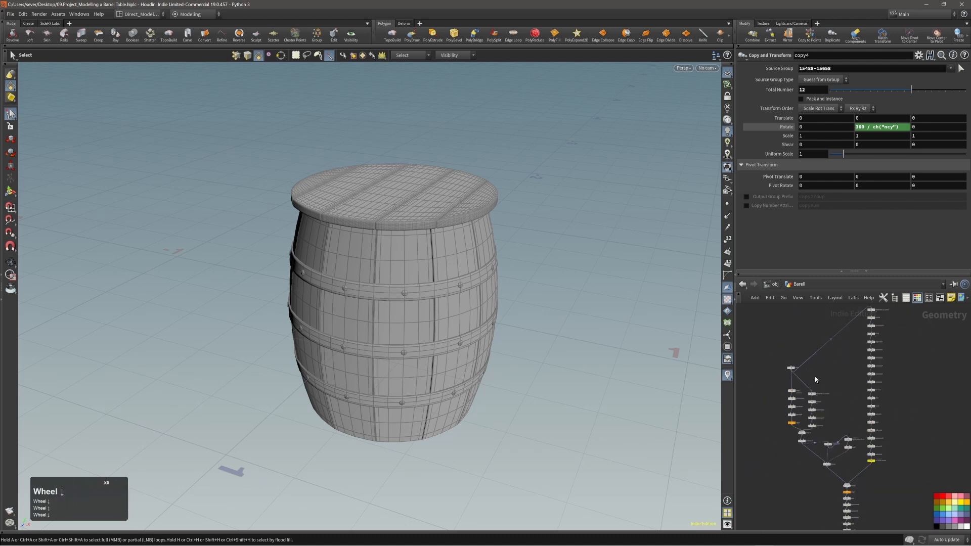
{"action": "middle_click_drag", "start_coordinate": [815, 377], "coordinate": [837, 382], "text": "alt"}
{"action": "key", "text": "ctrl+s"}
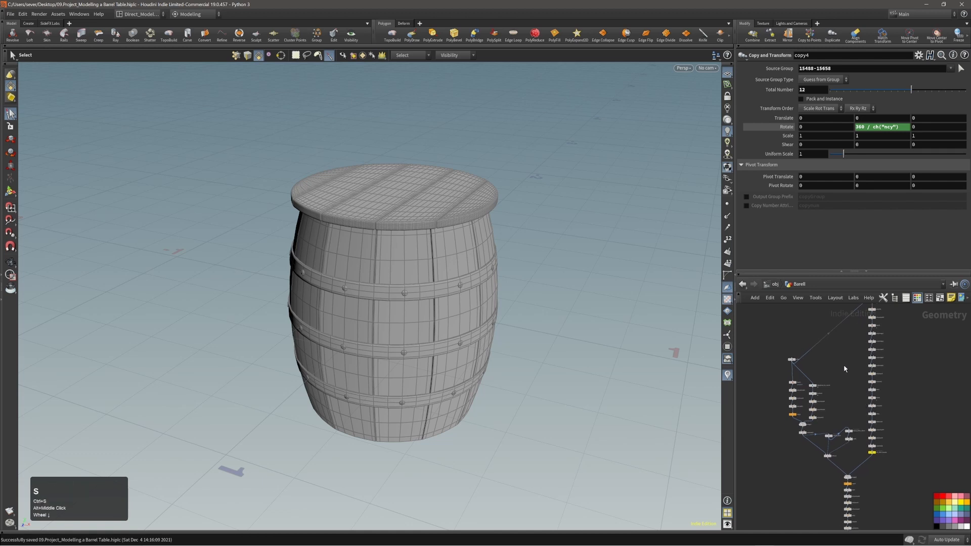
Step: Bring up the right-click options menu for the tube1 node
{"action": "right_click_drag", "start_coordinate": [843, 365], "coordinate": [842, 375], "text": "alt"}
{"action": "mouse_move", "coordinate": [854, 339]}
{"action": "middle_mouse_down", "text": "alt"}
{"action": "mouse_move", "coordinate": [858, 324]}
{"action": "mouse_move", "coordinate": [847, 346]}
{"action": "middle_mouse_up", "text": "alt"}
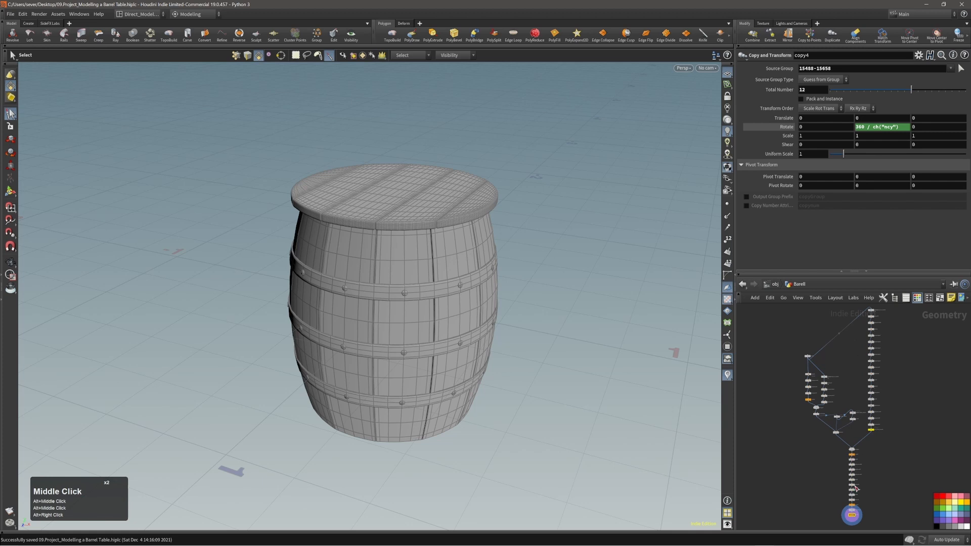
{"action": "right_click", "coordinate": [808, 357]}
{"action": "scroll", "coordinate": [809, 359], "scroll_direction": "up", "scroll_amount": 3}
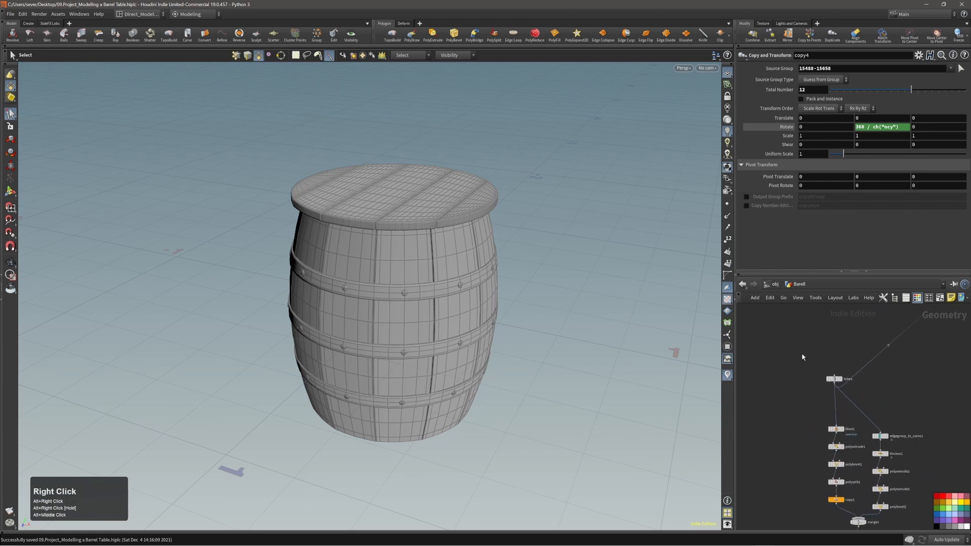
Step: Copy the tube1 node and bring the copy4 end of the chain into view
{"action": "left_click", "coordinate": [834, 379]}
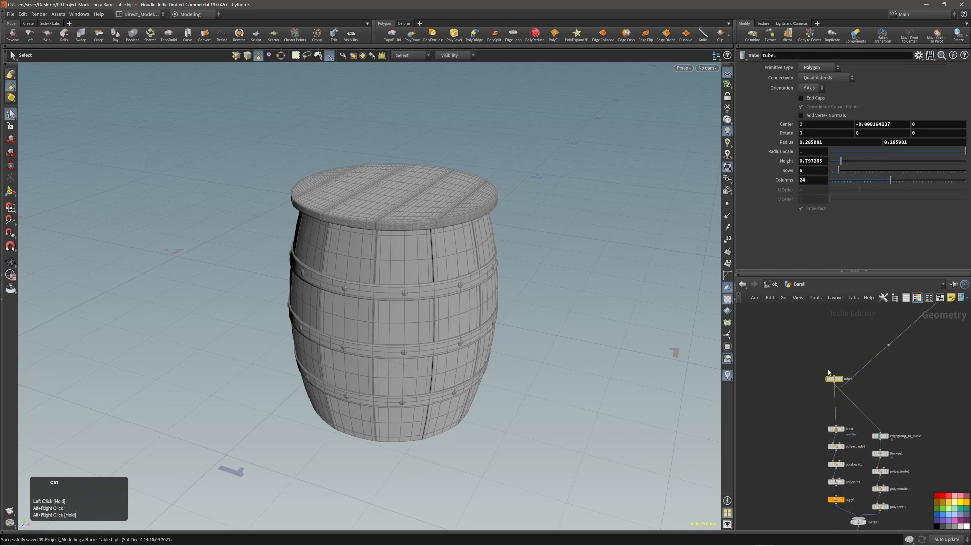
{"action": "key", "text": "ctrl+c"}
{"action": "right_click_drag", "start_coordinate": [814, 336], "coordinate": [856, 408], "text": "alt"}
{"action": "middle_click", "coordinate": [859, 411], "text": "alt"}
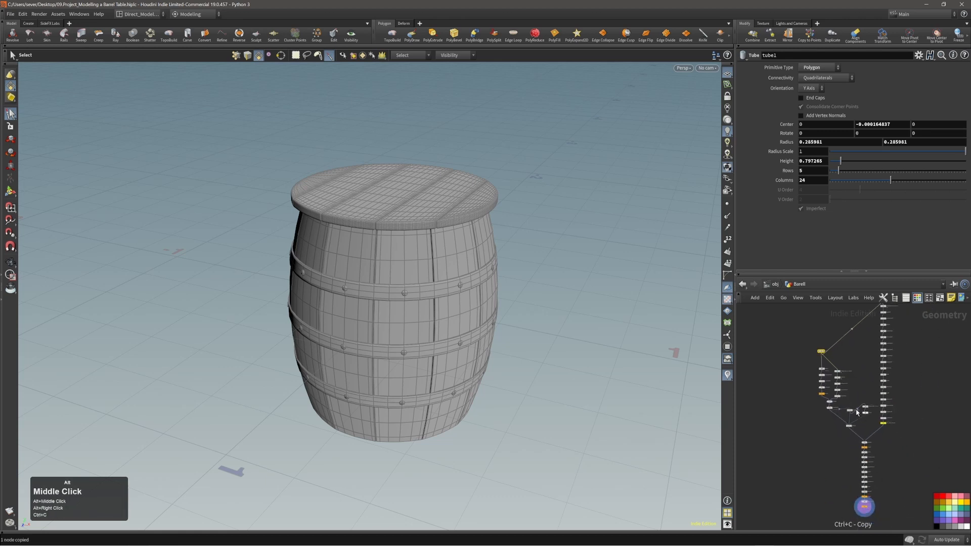
{"action": "middle_click_drag", "start_coordinate": [898, 463], "coordinate": [877, 386], "text": "alt"}
{"action": "right_click_drag", "start_coordinate": [856, 425], "coordinate": [902, 423], "text": "alt"}
{"action": "right_click_drag", "start_coordinate": [849, 421], "coordinate": [862, 418], "text": "alt"}
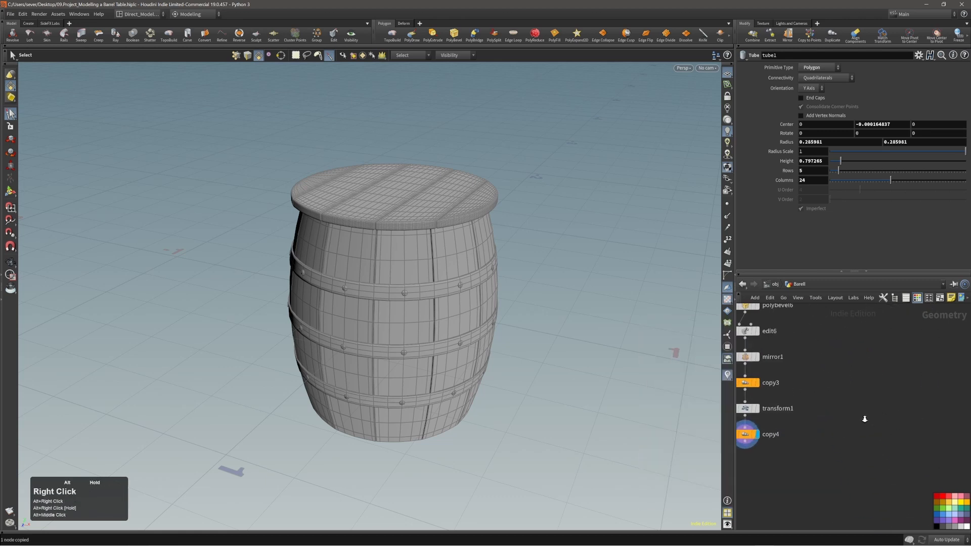
{"action": "middle_click_drag", "start_coordinate": [827, 430], "coordinate": [862, 413], "text": "alt"}
Step: Add object_merge1 beside copy4 with Object 1 set to the tube1 path, and display it
{"action": "key", "text": "Tab"}
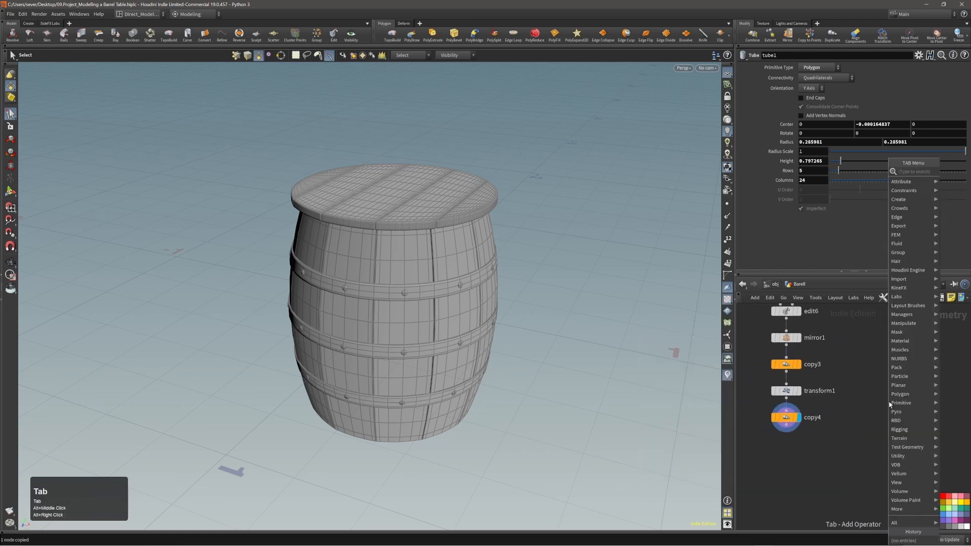
{"action": "type", "text": "objec"}
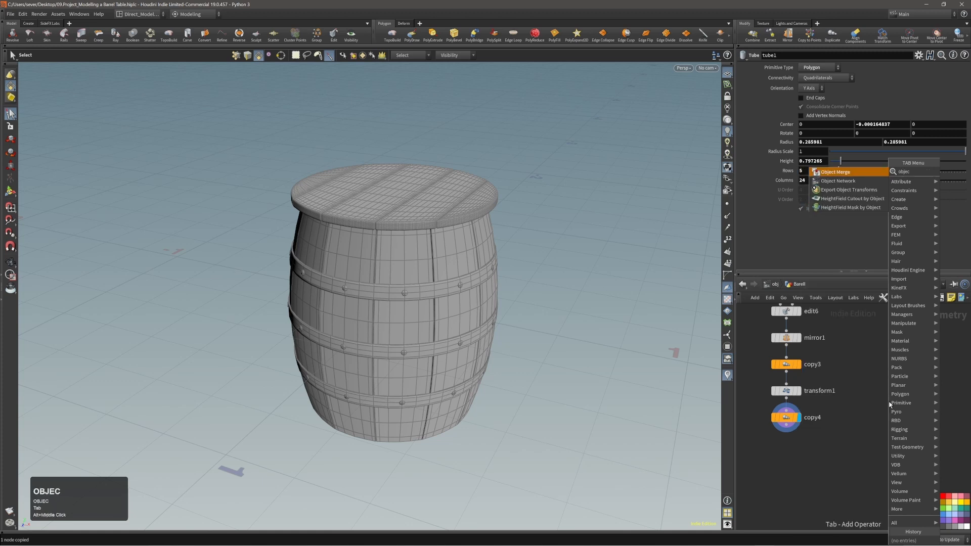
{"action": "key", "text": "Return"}
{"action": "key", "text": "Return"}
{"action": "left_click_drag", "start_coordinate": [889, 403], "coordinate": [877, 419]}
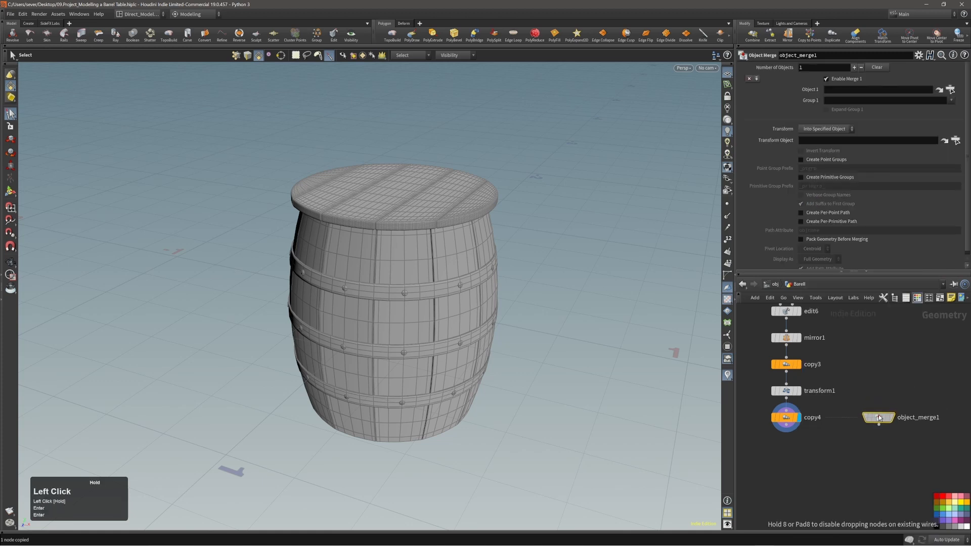
{"action": "left_click", "coordinate": [842, 91]}
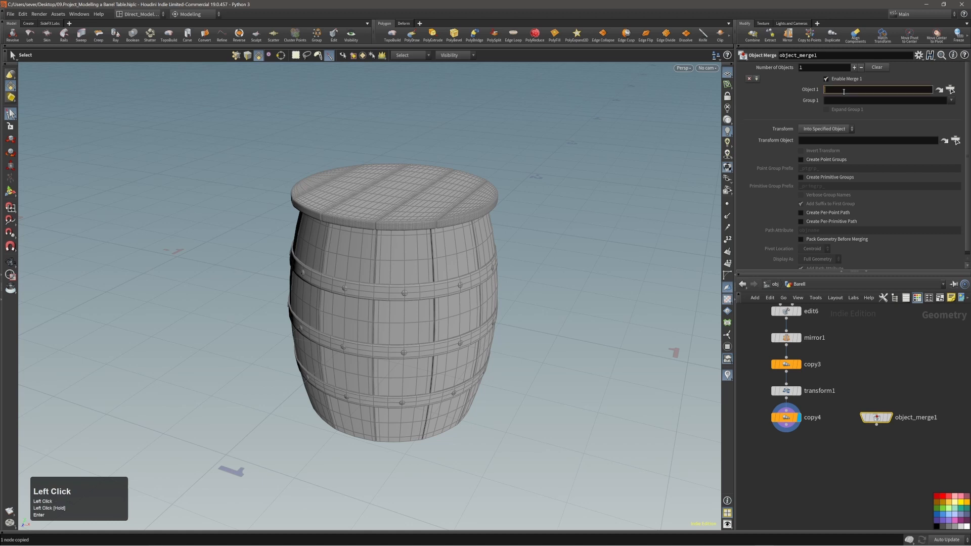
{"action": "key", "text": "ctrl+v"}
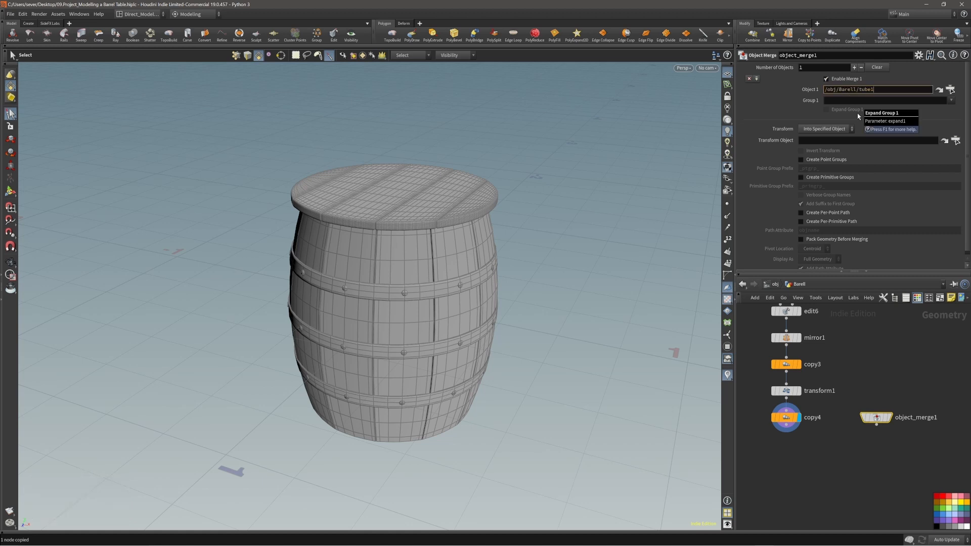
{"action": "left_click", "coordinate": [878, 115]}
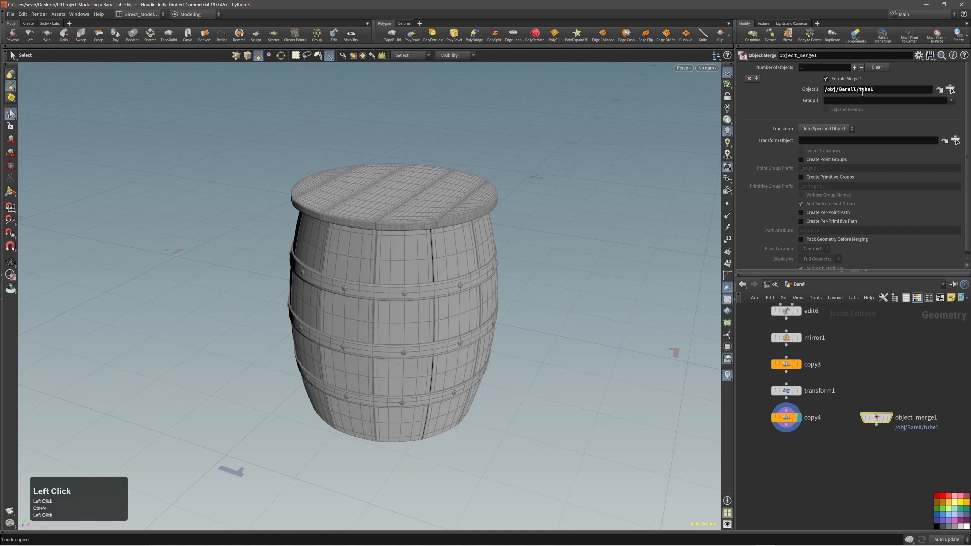
{"action": "left_click", "coordinate": [888, 417]}
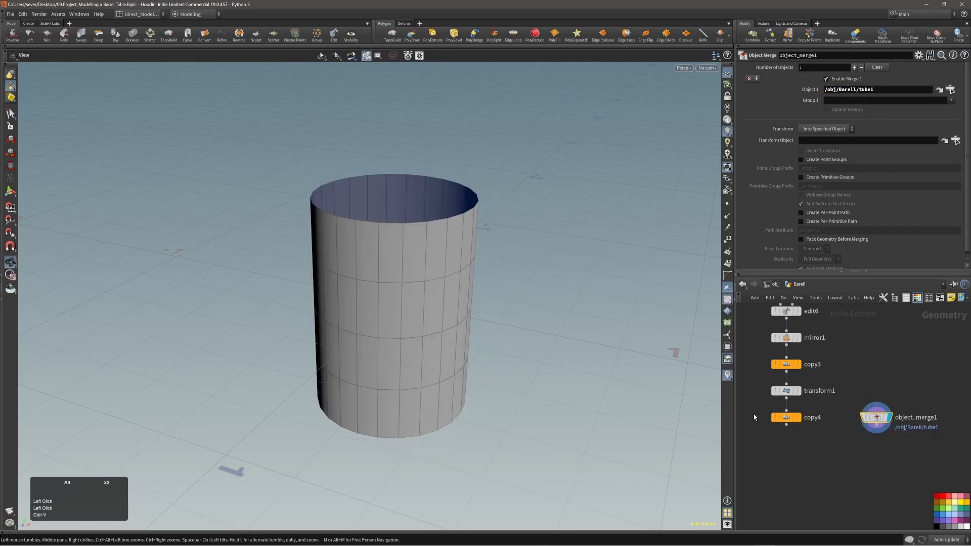
Step: Check the merged tube in the viewport and reselect tube1 in the network
{"action": "right_click_drag", "start_coordinate": [376, 306], "coordinate": [412, 308], "text": "alt"}
{"action": "middle_click_drag", "start_coordinate": [417, 307], "coordinate": [417, 316], "text": "alt"}
{"action": "scroll", "coordinate": [886, 449], "scroll_direction": "down", "scroll_amount": 5}
{"action": "middle_click_drag", "start_coordinate": [909, 404], "coordinate": [909, 441], "text": "alt"}
{"action": "middle_click_drag", "start_coordinate": [843, 343], "coordinate": [878, 415], "text": "alt"}
{"action": "left_click", "coordinate": [808, 345]}
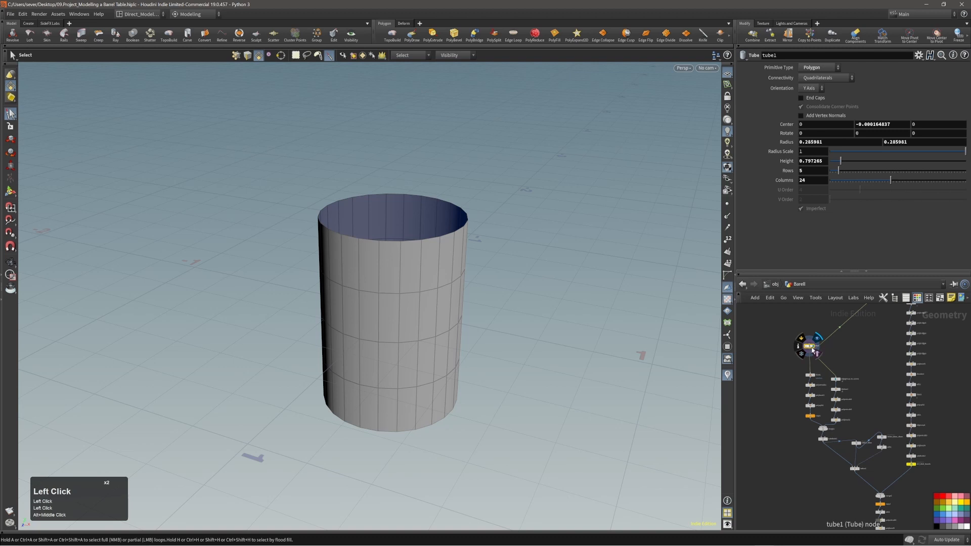
Step: Display object_merge1 again and line it up level with copy4
{"action": "middle_click_drag", "start_coordinate": [862, 445], "coordinate": [848, 391], "text": "alt"}
{"action": "middle_click_drag", "start_coordinate": [875, 490], "coordinate": [850, 357], "text": "alt"}
{"action": "right_click_drag", "start_coordinate": [871, 405], "coordinate": [893, 397], "text": "alt"}
{"action": "left_click", "coordinate": [875, 436]}
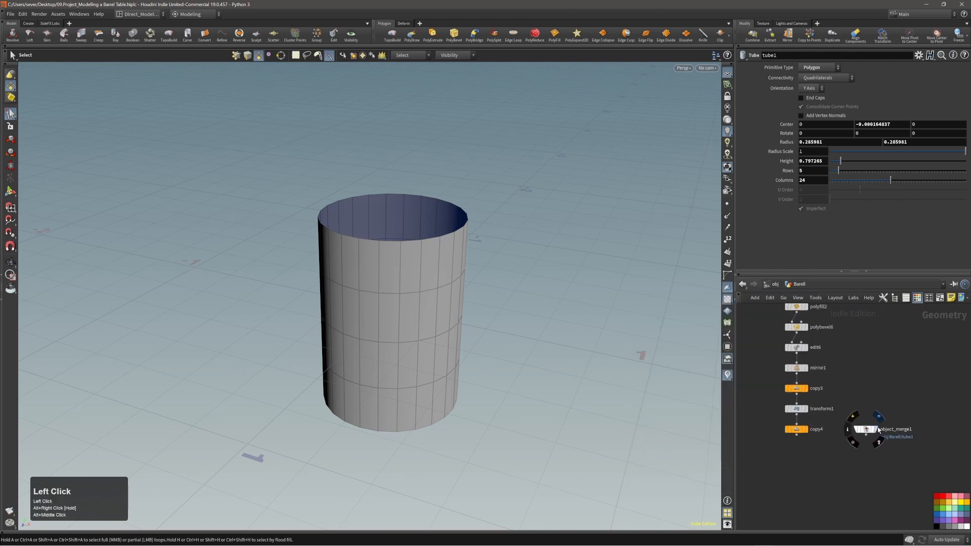
{"action": "left_click_drag", "start_coordinate": [866, 430], "coordinate": [889, 429]}
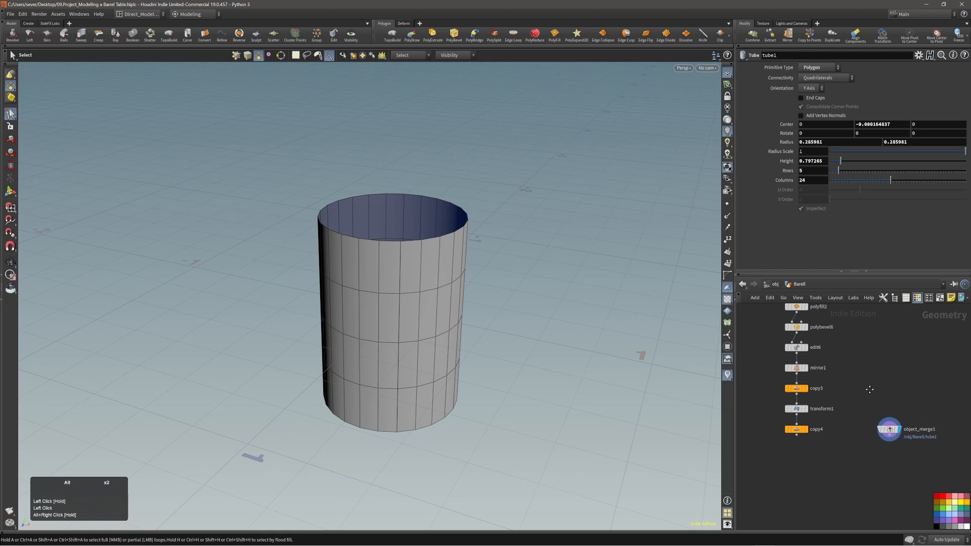
{"action": "middle_click_drag", "start_coordinate": [869, 393], "coordinate": [893, 366], "text": "alt"}
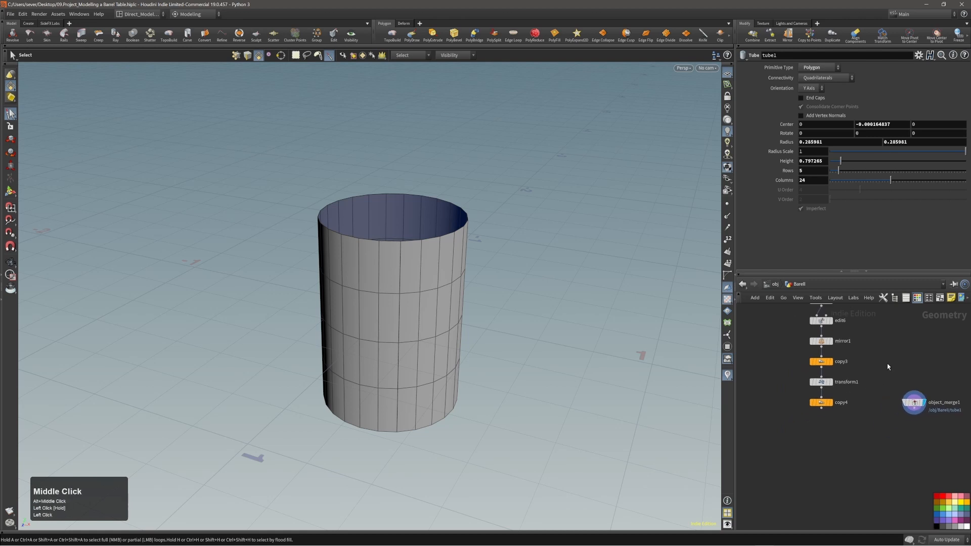
{"action": "left_click", "coordinate": [429, 244]}
Step: Select the tube's top rim edge loop and convert it to a curve
{"action": "key", "text": "2"}
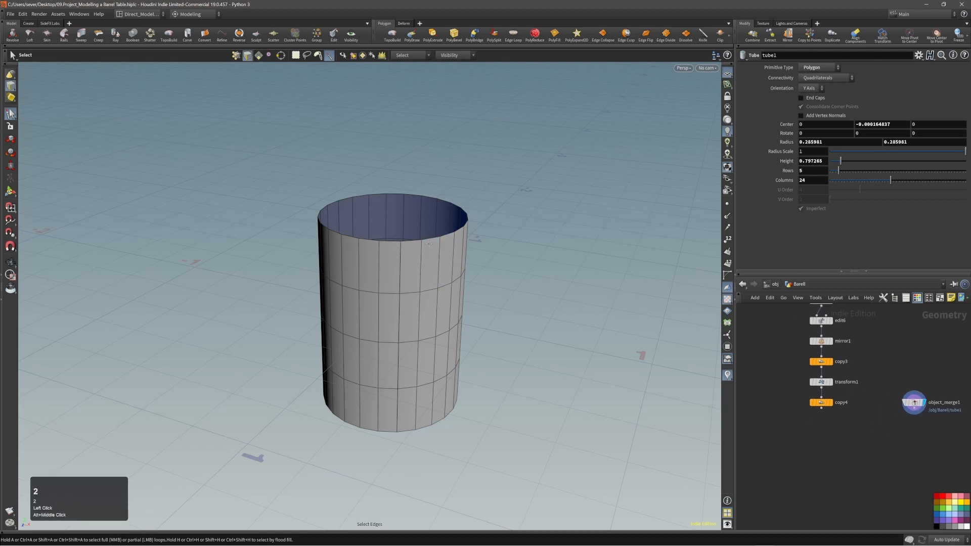
{"action": "double_click", "coordinate": [429, 241]}
{"action": "middle_click_drag", "start_coordinate": [458, 259], "coordinate": [482, 291], "text": "alt"}
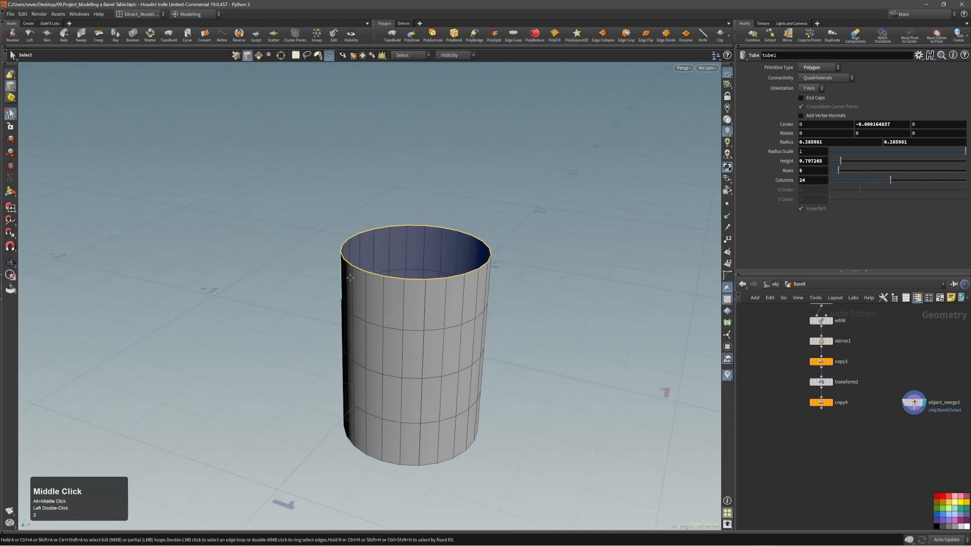
{"action": "key", "text": "c"}
{"action": "left_click", "coordinate": [402, 291]}
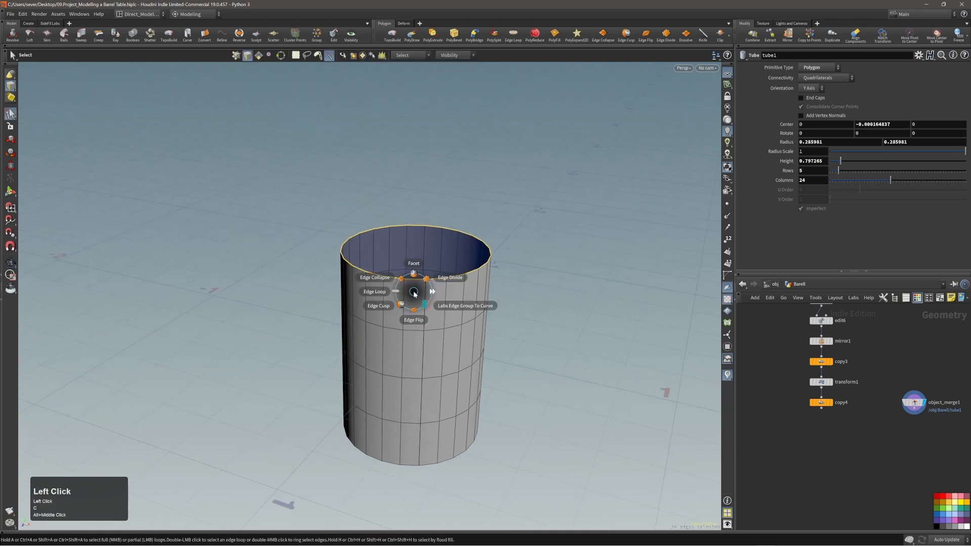
{"action": "left_click", "coordinate": [422, 302]}
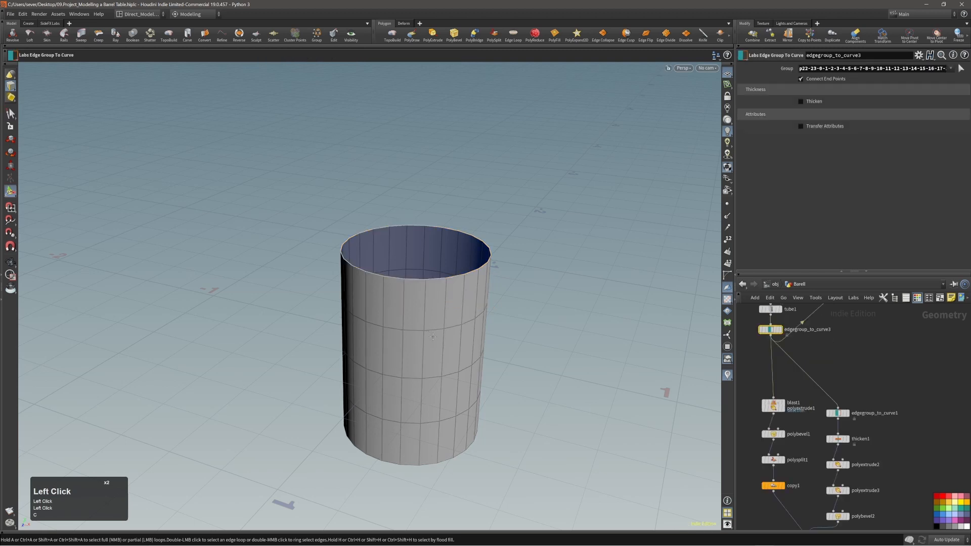
Step: Delete the resulting edgegroup_to_curve3 node
{"action": "middle_click_drag", "start_coordinate": [851, 336], "coordinate": [862, 371], "text": "alt"}
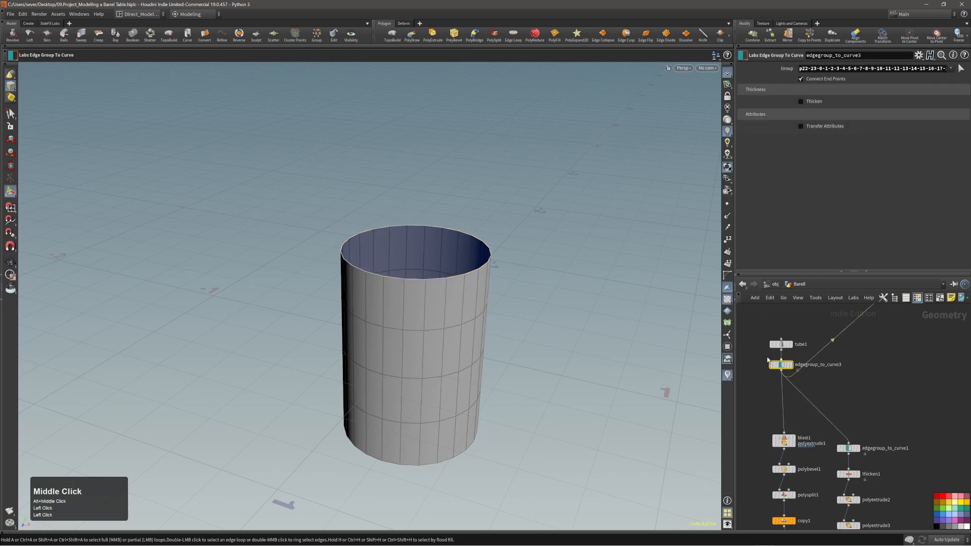
{"action": "left_click_drag", "start_coordinate": [753, 358], "coordinate": [803, 381]}
{"action": "key", "text": "alt+x"}
{"action": "right_click_drag", "start_coordinate": [821, 358], "coordinate": [799, 360], "text": "alt"}
{"action": "middle_click_drag", "start_coordinate": [891, 485], "coordinate": [862, 377], "text": "alt"}
{"action": "right_click_drag", "start_coordinate": [879, 447], "coordinate": [903, 447], "text": "alt"}
{"action": "middle_click_drag", "start_coordinate": [867, 415], "coordinate": [899, 450], "text": "alt"}
Step: Move object_merge1 level with copy4 in the network
{"action": "left_click", "coordinate": [873, 399]}
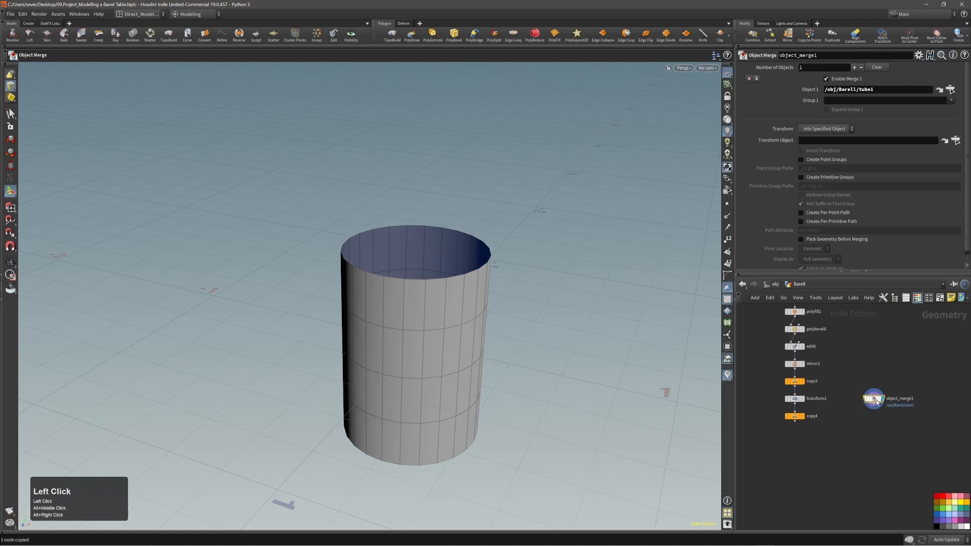
{"action": "left_click_drag", "start_coordinate": [873, 398], "coordinate": [872, 417]}
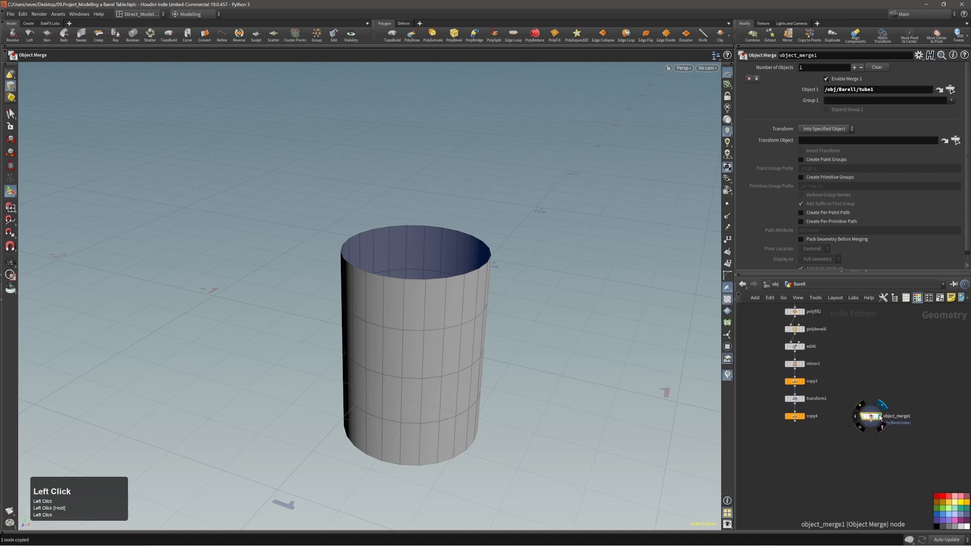
{"action": "left_click", "coordinate": [881, 408]}
{"action": "left_click", "coordinate": [882, 408]}
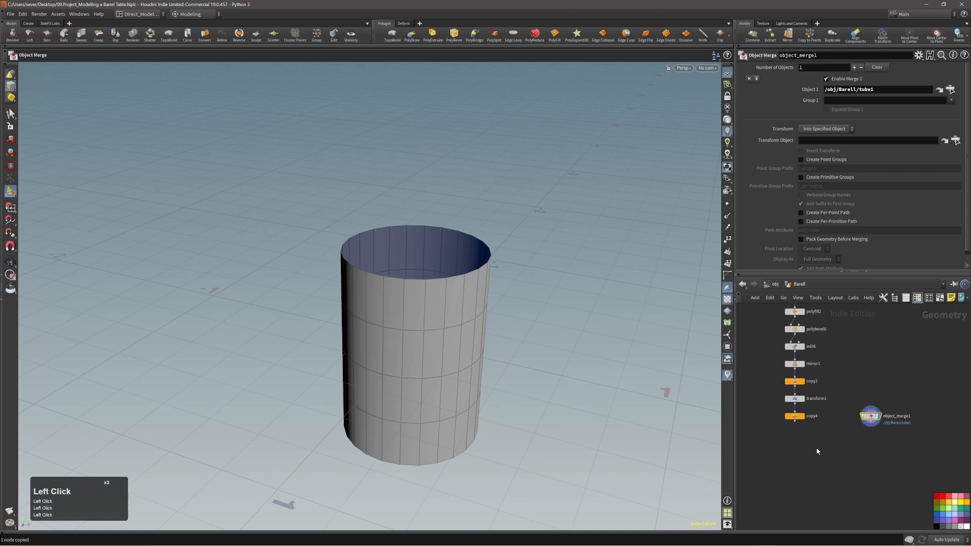
Step: Reselect the top rim edge loop and convert it with Labs Edge Group To Curve
{"action": "double_click", "coordinate": [459, 276]}
{"action": "key", "text": "c"}
{"action": "left_click", "coordinate": [460, 283]}
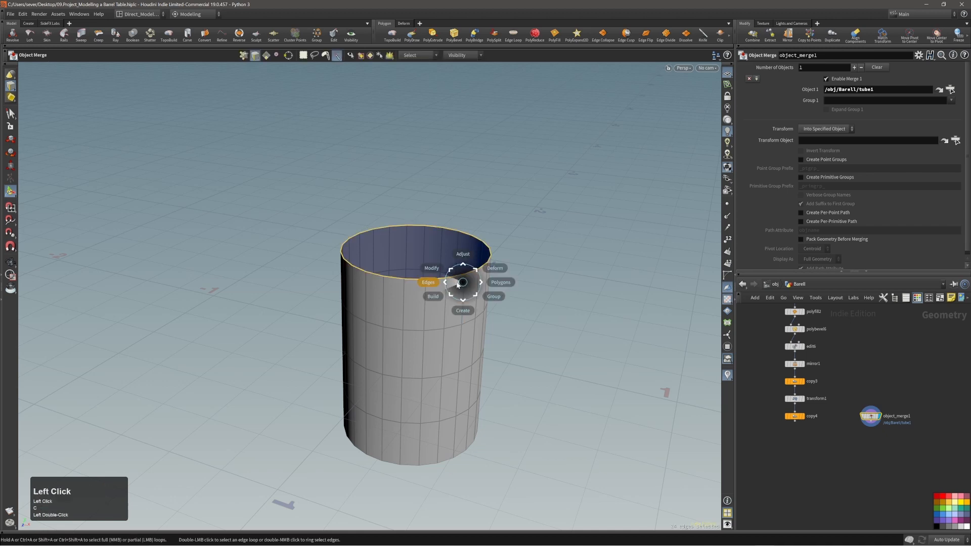
{"action": "left_click", "coordinate": [459, 285]}
{"action": "left_click", "coordinate": [465, 291]}
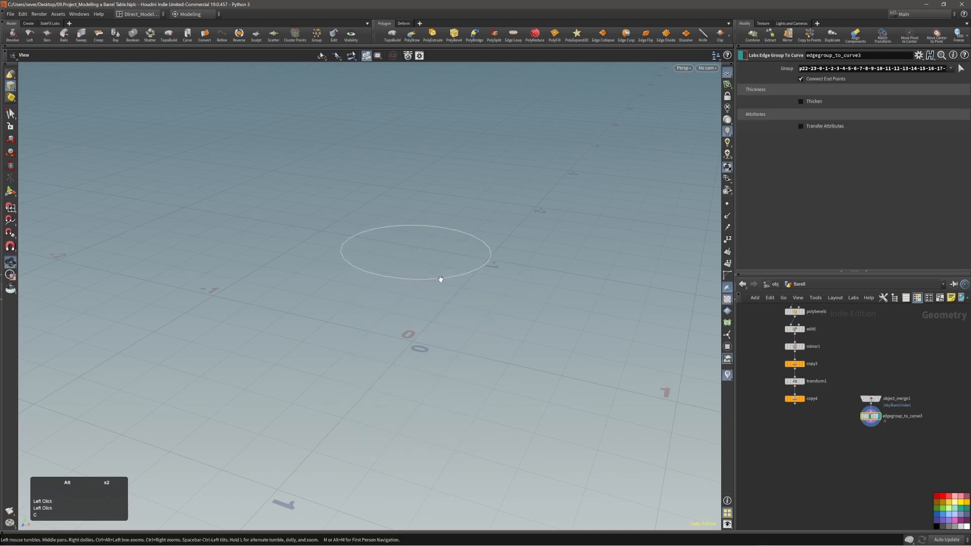
{"action": "left_click_drag", "start_coordinate": [443, 277], "coordinate": [444, 283], "text": "alt"}
{"action": "right_click_drag", "start_coordinate": [436, 267], "coordinate": [453, 271], "text": "alt"}
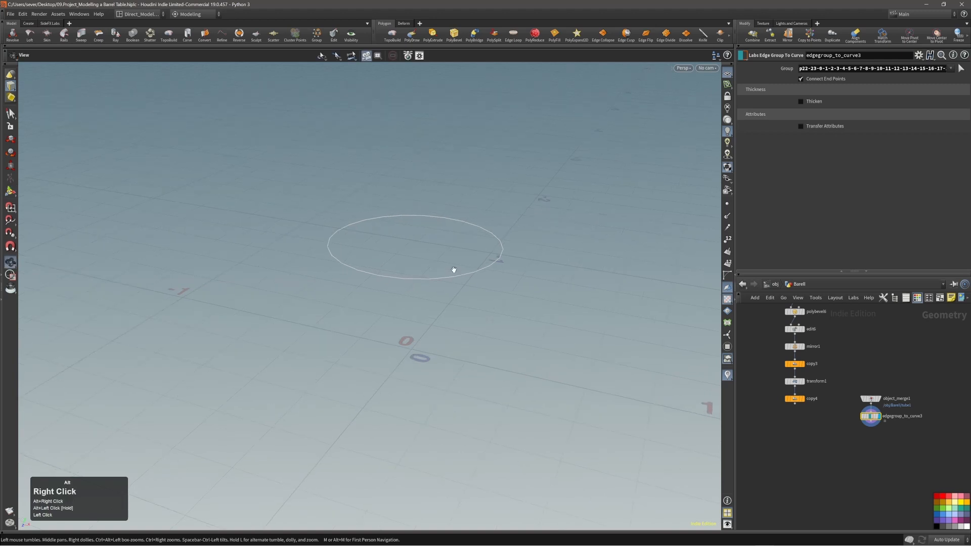
{"action": "left_click_drag", "start_coordinate": [453, 271], "coordinate": [443, 277], "text": "alt"}
{"action": "key", "text": "Return"}
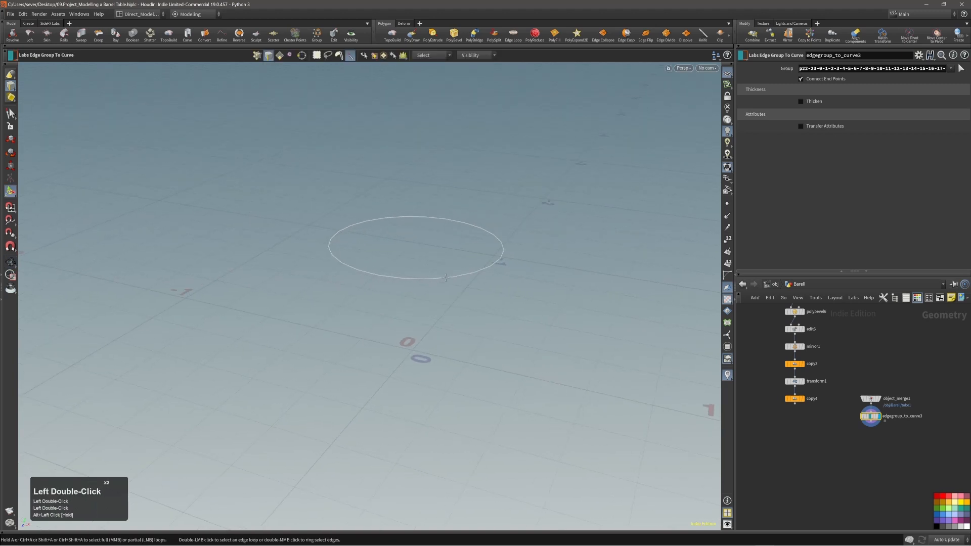
Step: Template copy4 so the barrel appears ghosted behind the rim curve
{"action": "right_click_drag", "start_coordinate": [445, 279], "coordinate": [444, 262], "text": "alt"}
{"action": "left_click_drag", "start_coordinate": [444, 262], "coordinate": [449, 275], "text": "alt"}
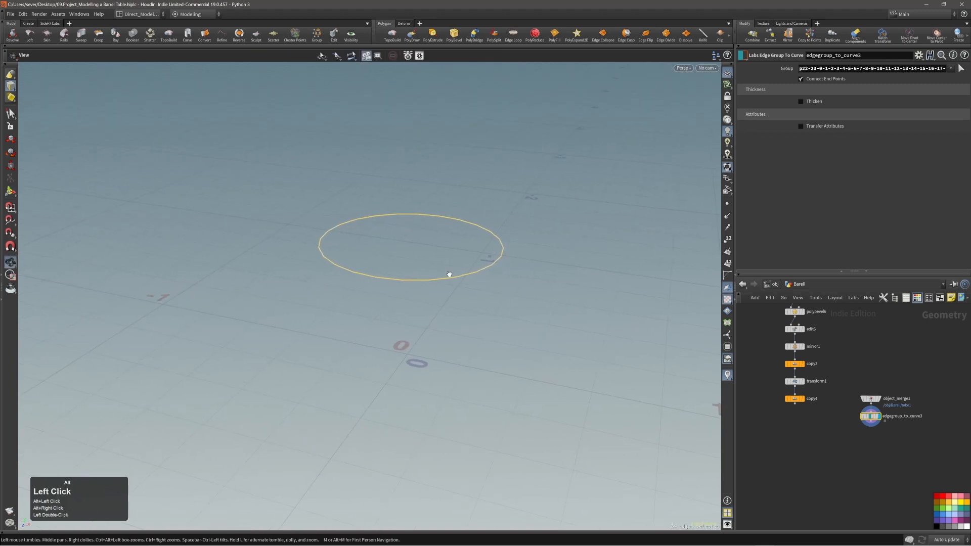
{"action": "right_click_drag", "start_coordinate": [444, 278], "coordinate": [420, 289], "text": "alt"}
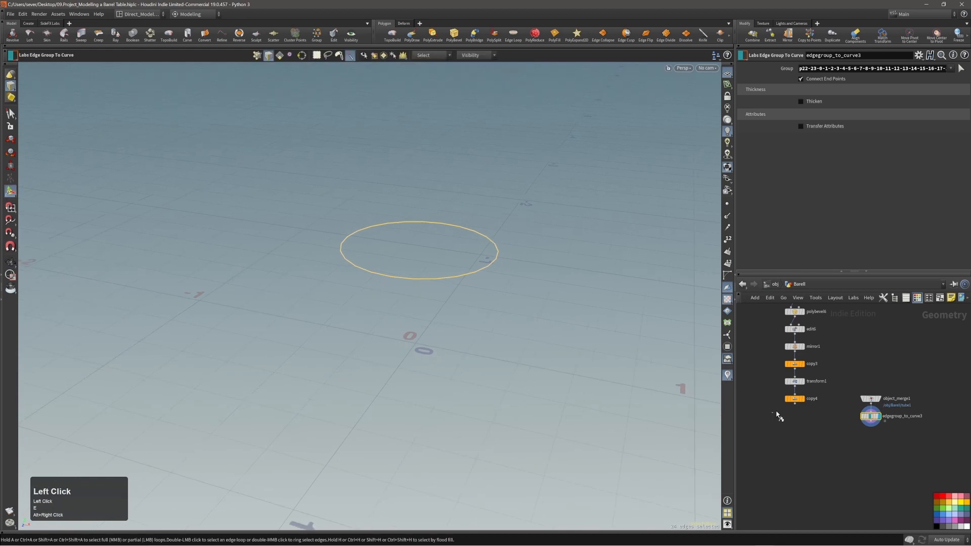
{"action": "left_click_drag", "start_coordinate": [777, 414], "coordinate": [812, 396]}
{"action": "right_click_drag", "start_coordinate": [471, 269], "coordinate": [465, 278], "text": "alt"}
{"action": "left_click_drag", "start_coordinate": [465, 278], "coordinate": [443, 253], "text": "alt"}
Step: Add transform2 lifting the rim curve 0.0929966 above the lid
{"action": "key", "text": "c"}
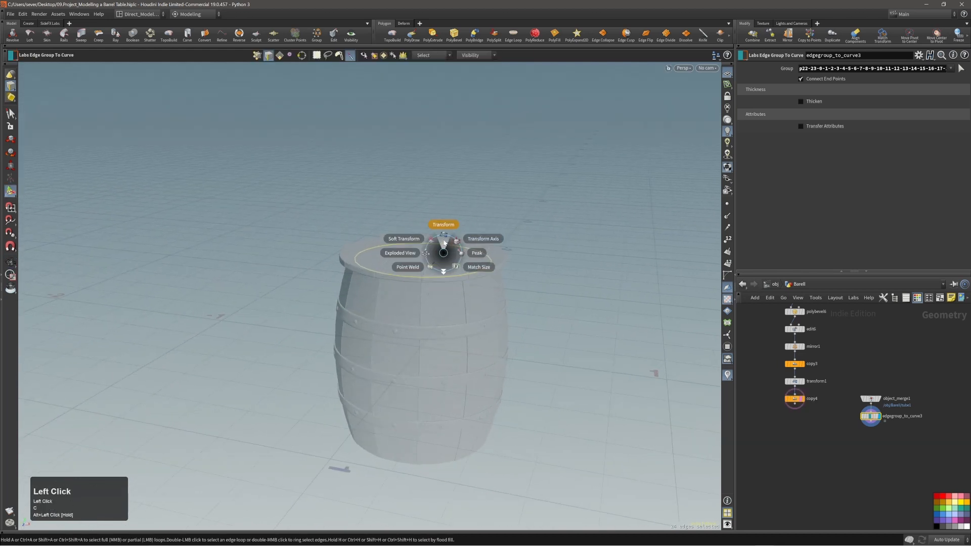
{"action": "left_click", "coordinate": [444, 242]}
{"action": "middle_click", "coordinate": [563, 322]}
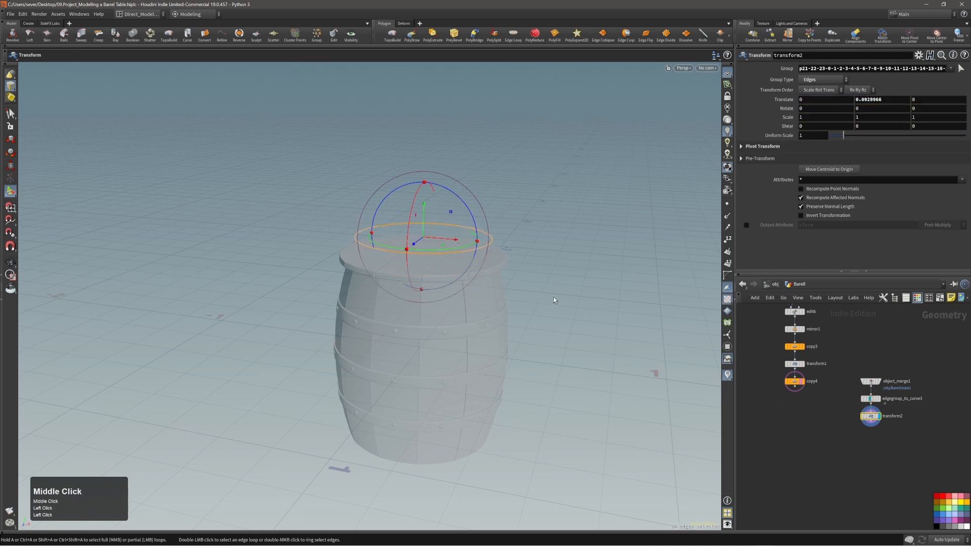
{"action": "right_click_drag", "start_coordinate": [458, 255], "coordinate": [467, 251], "text": "alt"}
Step: Start a Sweep along the rim curve from the Create tools
{"action": "key", "text": "c"}
{"action": "left_click", "coordinate": [463, 257]}
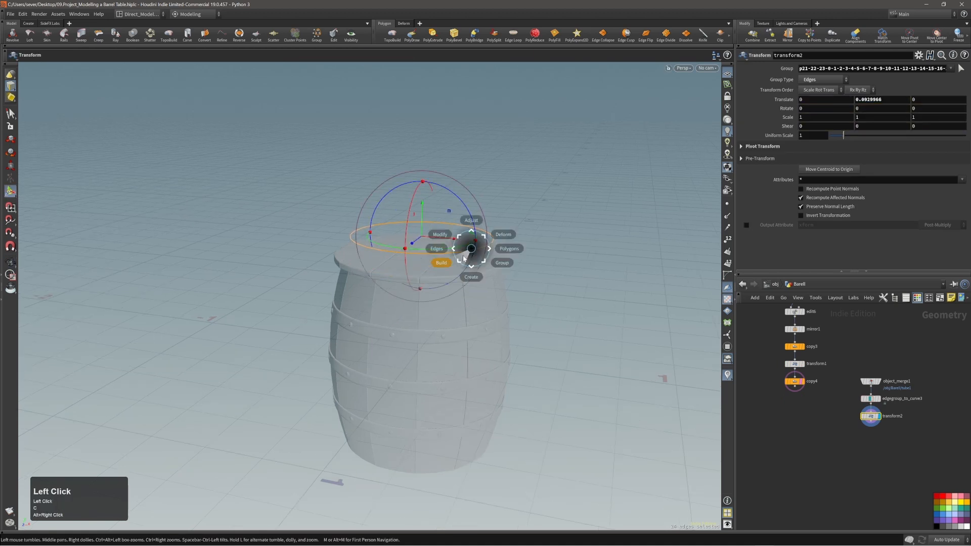
{"action": "left_click", "coordinate": [469, 254]}
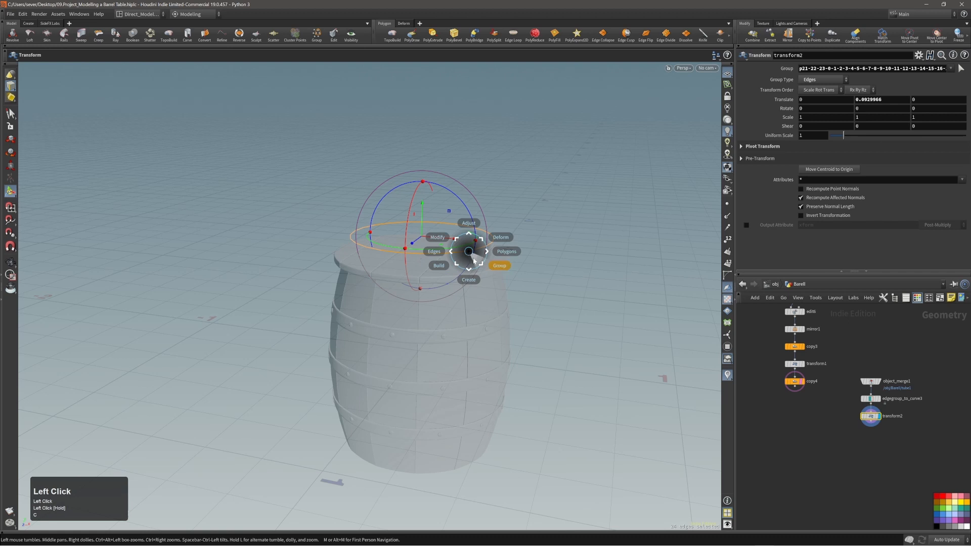
{"action": "left_click", "coordinate": [460, 263]}
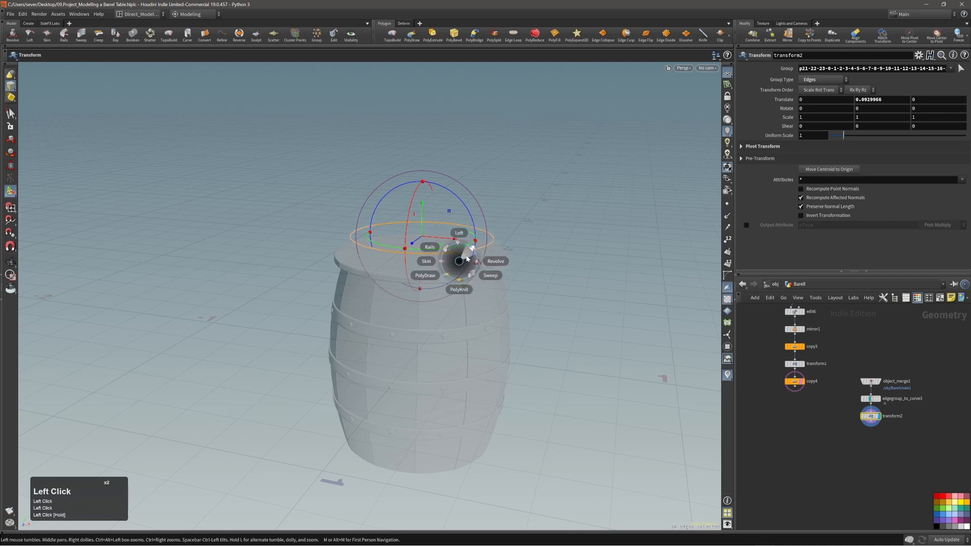
{"action": "left_click", "coordinate": [467, 259]}
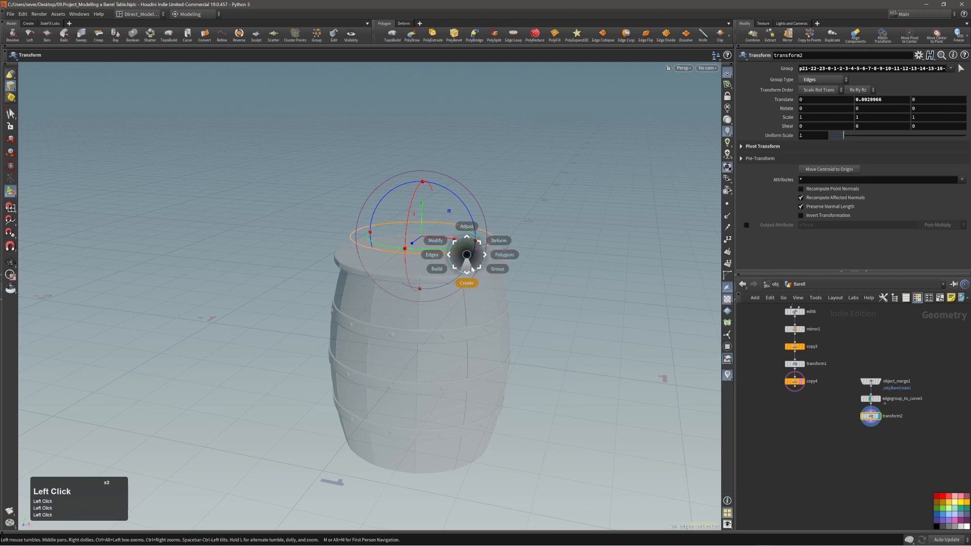
{"action": "left_click", "coordinate": [469, 271]}
{"action": "left_click", "coordinate": [473, 278]}
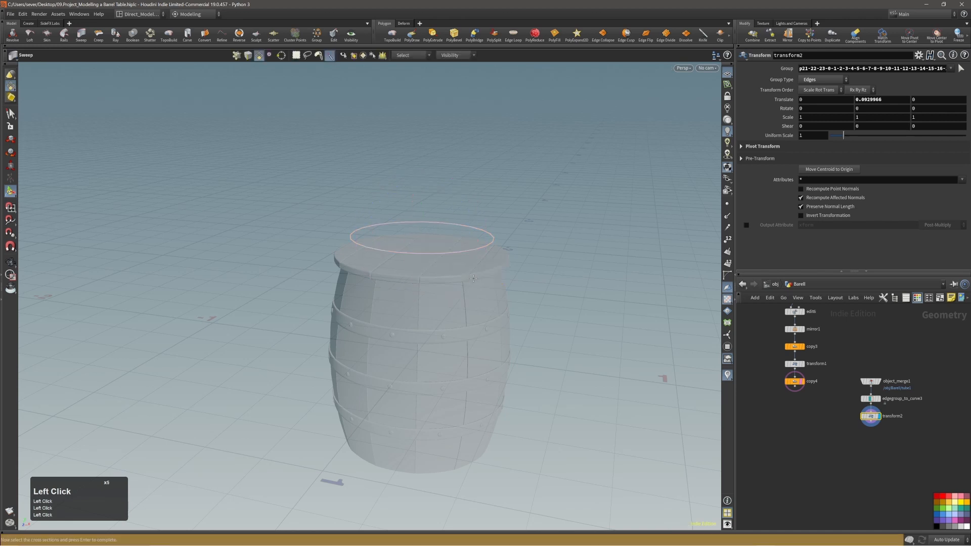
Step: Finish the sweep without extra cross sections and move sweep1 lower in the network
{"action": "key", "text": "Return"}
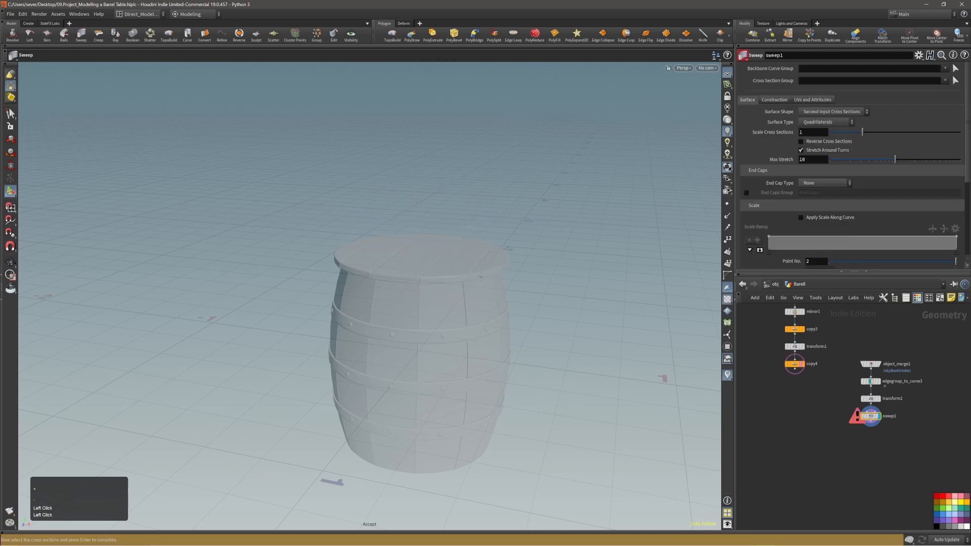
{"action": "right_click_drag", "start_coordinate": [449, 267], "coordinate": [479, 253], "text": "alt"}
{"action": "left_click_drag", "start_coordinate": [478, 253], "coordinate": [453, 286], "text": "alt"}
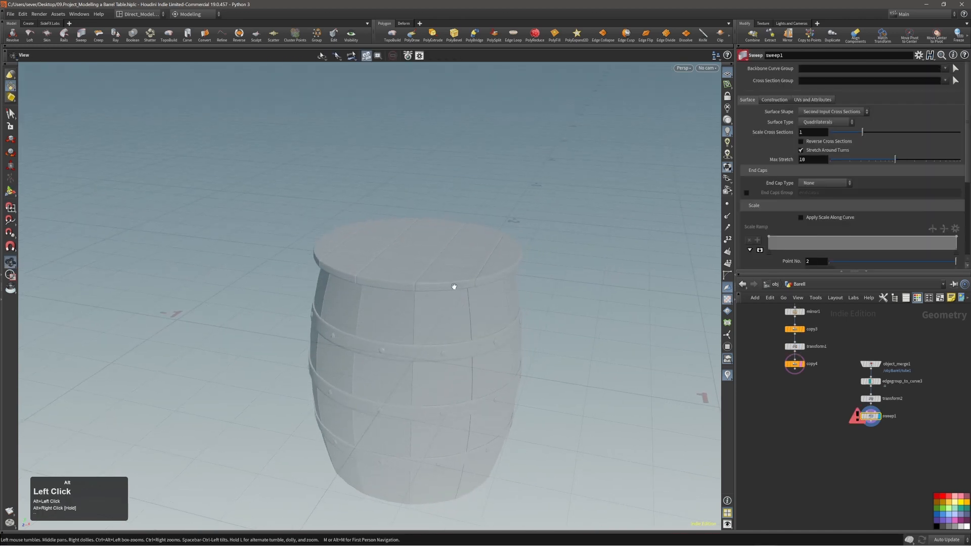
{"action": "right_click_drag", "start_coordinate": [453, 287], "coordinate": [447, 287], "text": "alt"}
{"action": "middle_click_drag", "start_coordinate": [447, 287], "coordinate": [446, 274], "text": "alt"}
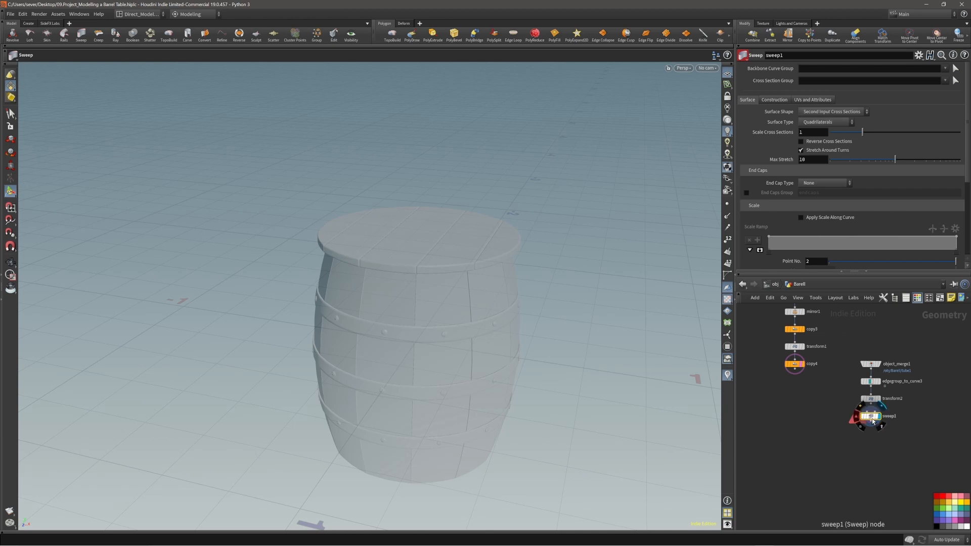
{"action": "left_click_drag", "start_coordinate": [870, 416], "coordinate": [870, 431]}
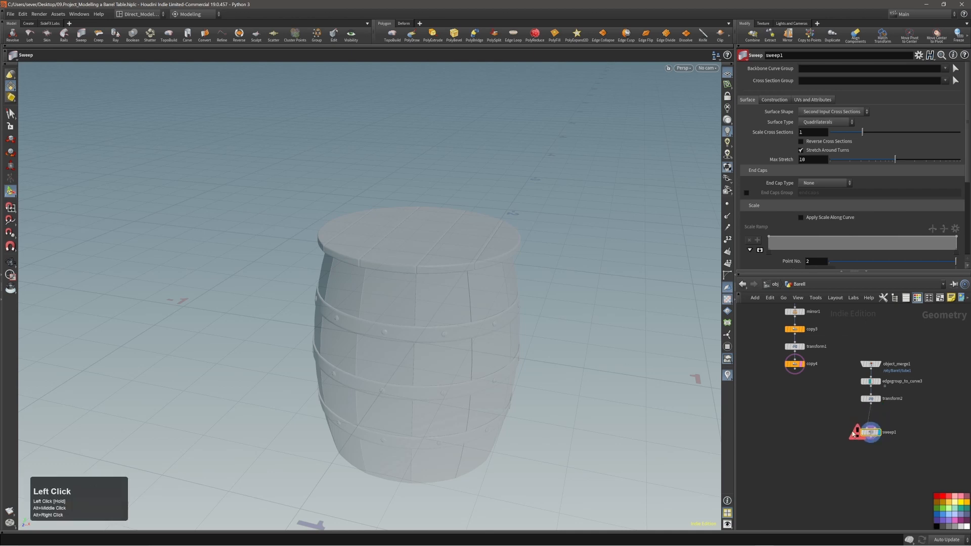
{"action": "mouse_move", "coordinate": [877, 433]}
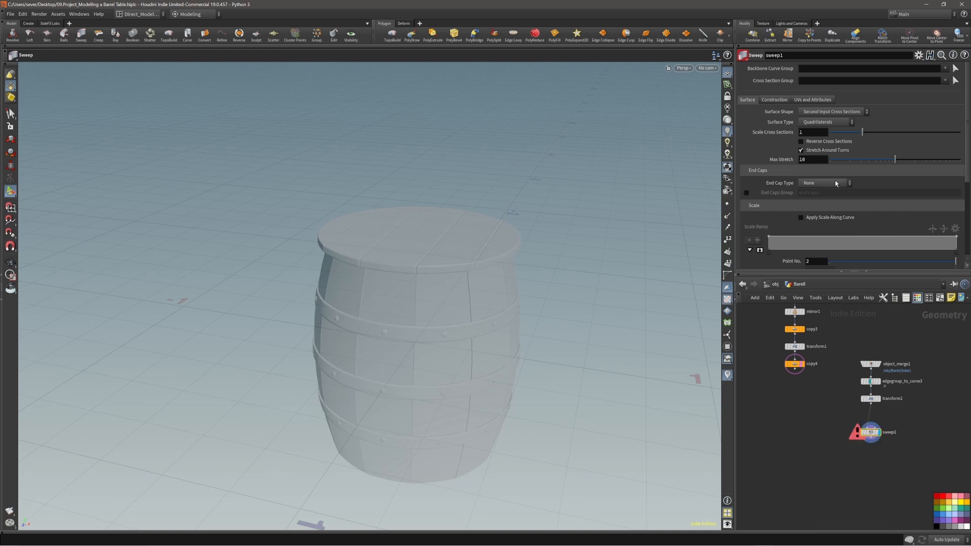
Step: Try Round Tube, Square Tube and Ribbon surface shapes, settling on Round Tube
{"action": "left_click", "coordinate": [808, 114]}
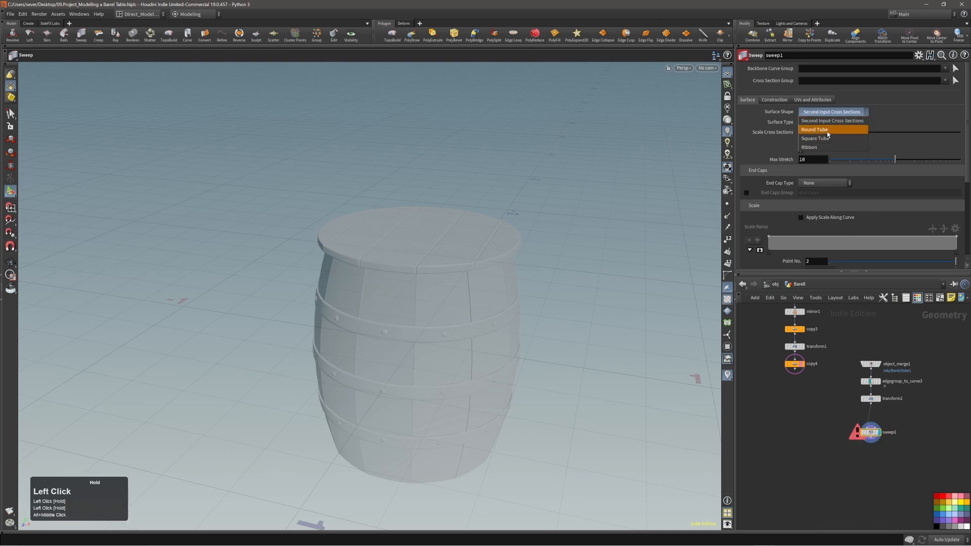
{"action": "left_click", "coordinate": [827, 133]}
{"action": "left_click", "coordinate": [829, 112]}
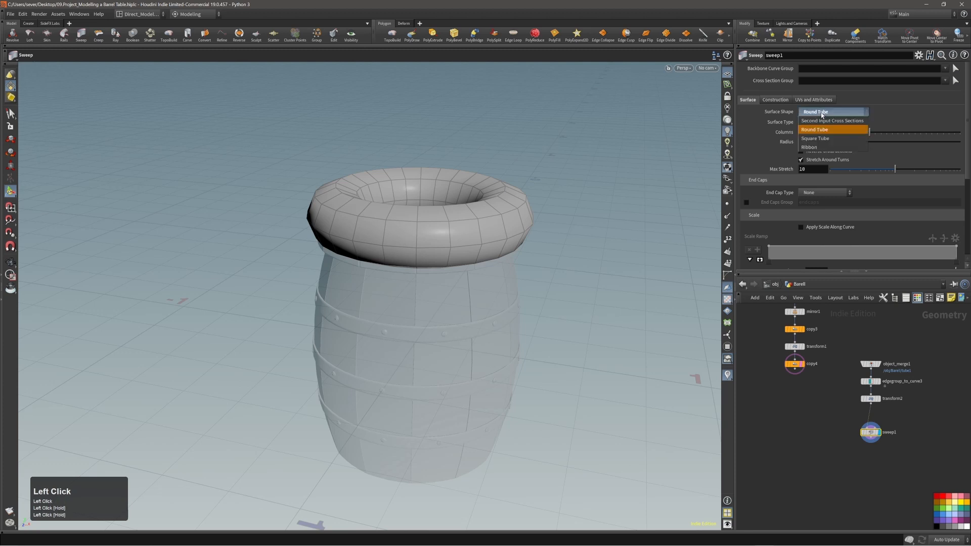
{"action": "left_click", "coordinate": [825, 137]}
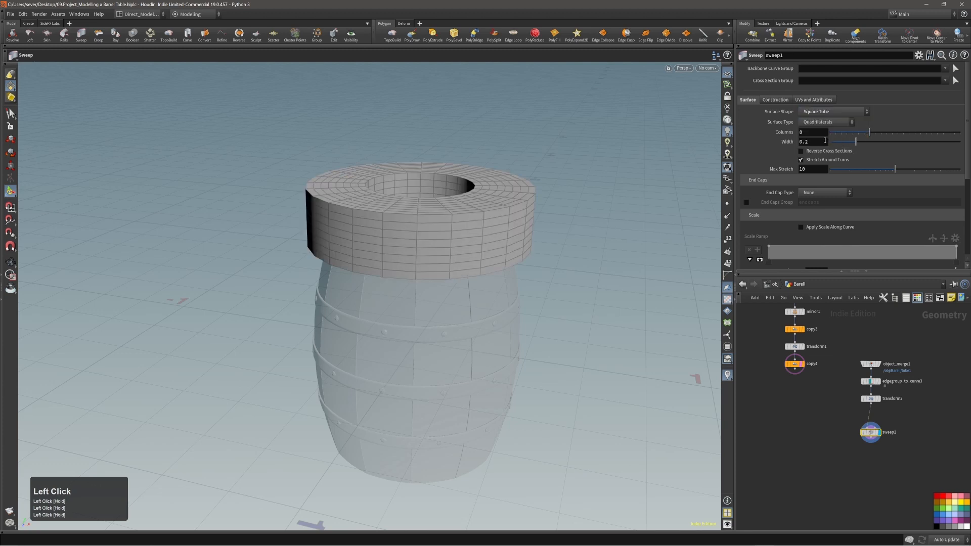
{"action": "left_click", "coordinate": [822, 112]}
{"action": "left_click", "coordinate": [824, 131]}
{"action": "right_click_drag", "start_coordinate": [374, 234], "coordinate": [456, 215], "text": "alt"}
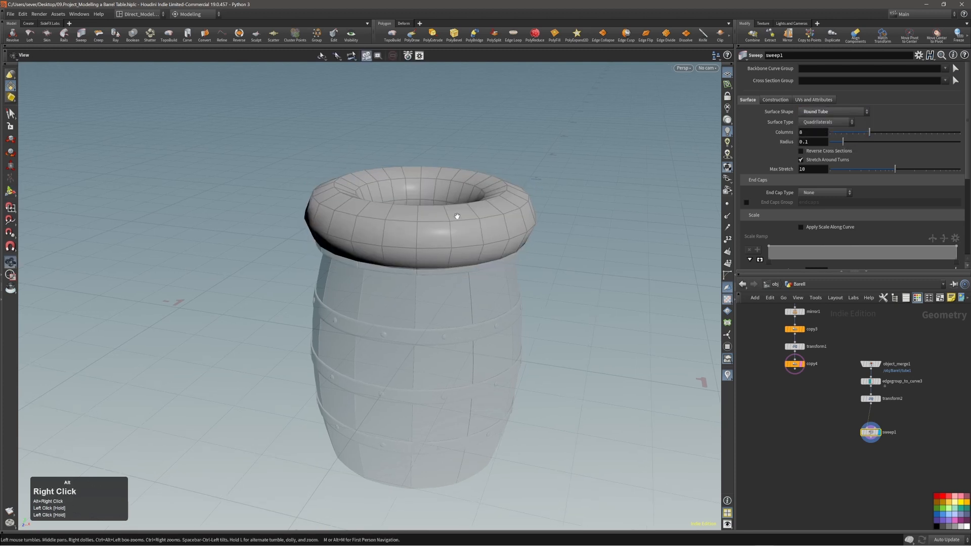
{"action": "left_click_drag", "start_coordinate": [804, 113], "coordinate": [814, 148]}
{"action": "left_click_drag", "start_coordinate": [457, 212], "coordinate": [445, 247], "text": "alt"}
{"action": "left_click_drag", "start_coordinate": [351, 226], "coordinate": [357, 195], "text": "alt"}
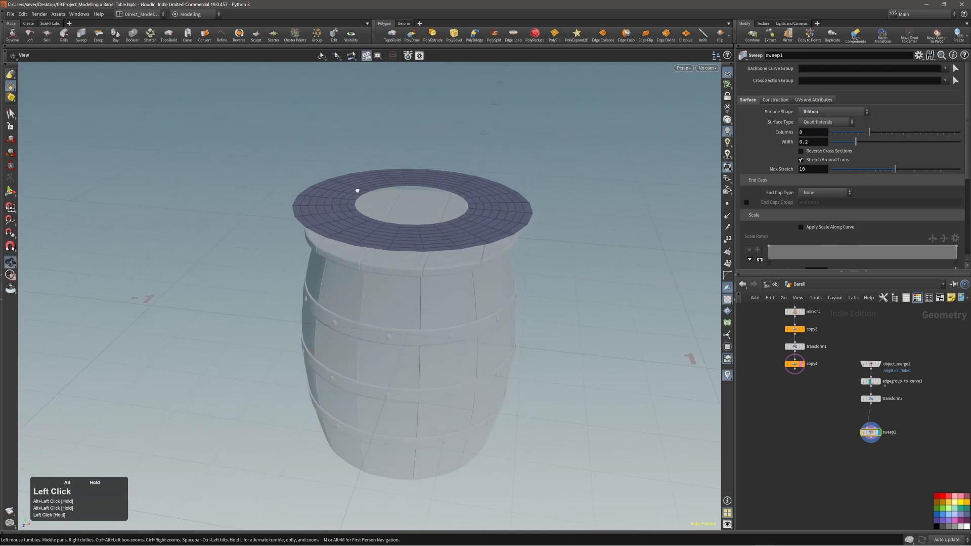
{"action": "left_click", "coordinate": [828, 112]}
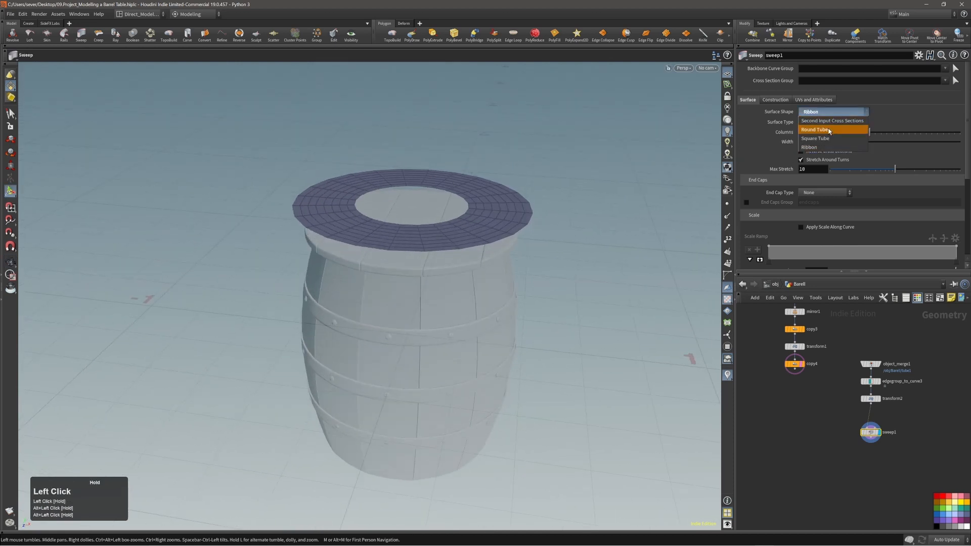
{"action": "left_click", "coordinate": [829, 130]}
{"action": "right_click_drag", "start_coordinate": [496, 231], "coordinate": [470, 189], "text": "alt"}
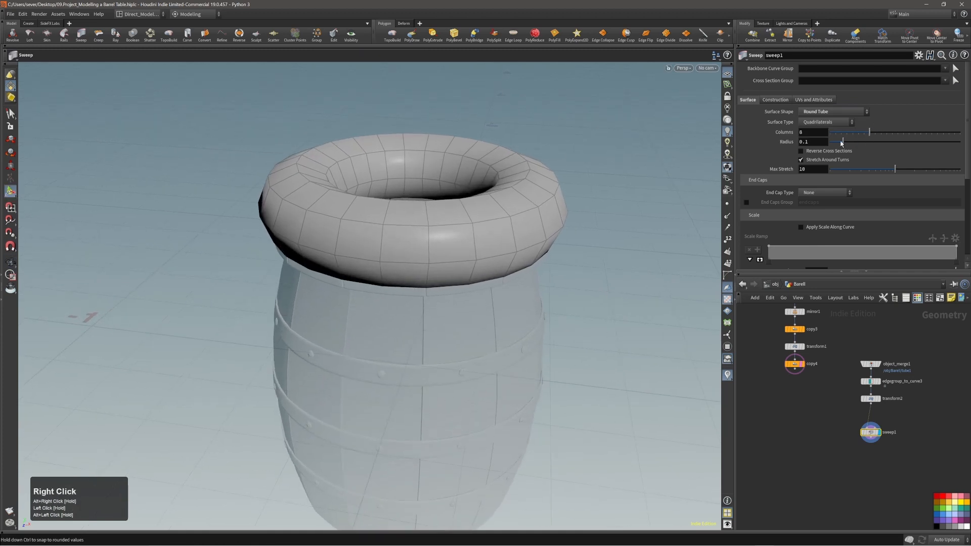
Step: Shrink the tube radius to about 0.008 and select the transform node
{"action": "left_click_drag", "start_coordinate": [843, 146], "coordinate": [832, 145]}
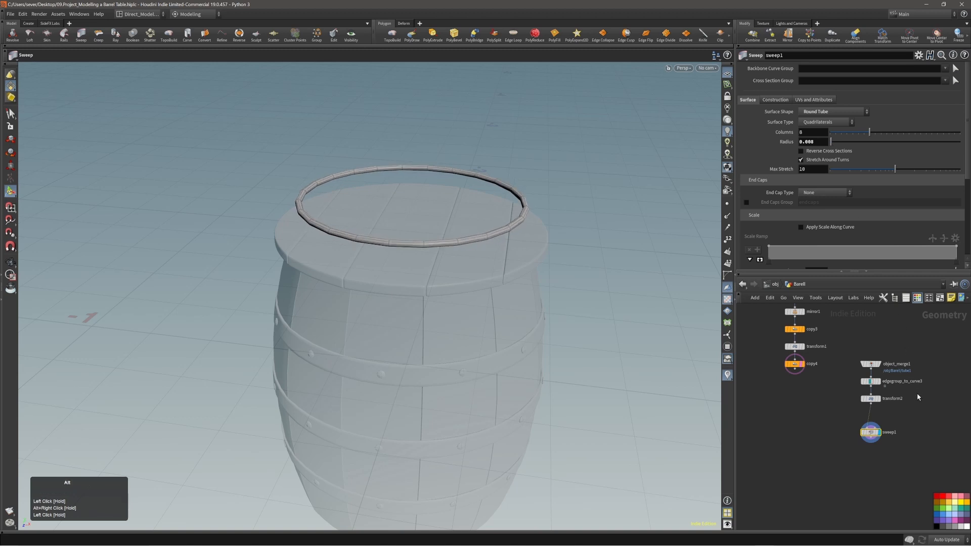
{"action": "middle_click_drag", "start_coordinate": [917, 397], "coordinate": [916, 380]}
{"action": "left_click", "coordinate": [869, 380]}
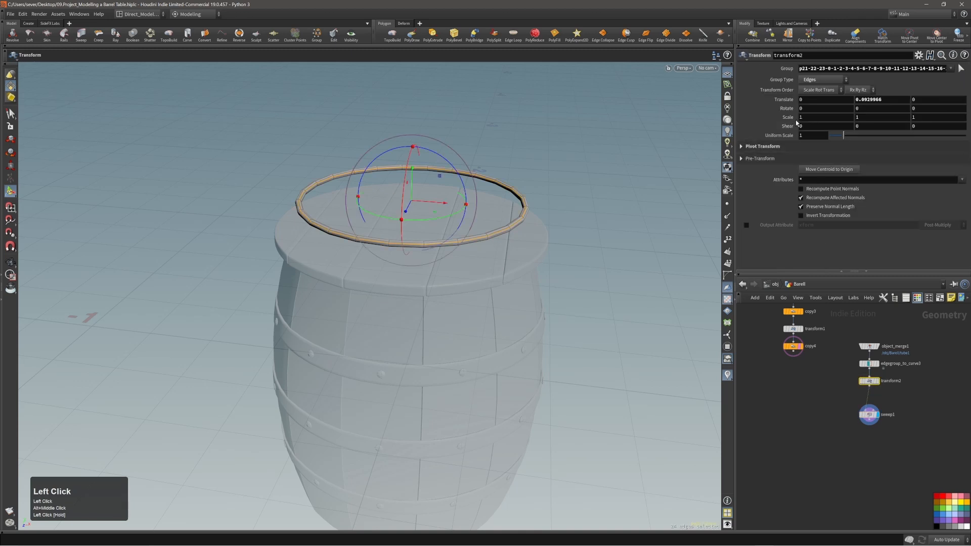
Step: Scale the rim curve by 1.13 in transform2 and save the project
{"action": "middle_click_drag", "start_coordinate": [792, 119], "coordinate": [844, 143]}
{"action": "mouse_move", "coordinate": [510, 230]}
{"action": "left_mouse_down"}
{"action": "mouse_move", "coordinate": [435, 160]}
{"action": "mouse_move", "coordinate": [502, 216]}
{"action": "left_mouse_up"}
{"action": "key", "text": "Page_Down"}
{"action": "key", "text": "ctrl+s"}
Step: Inspect the ring from above, move sweep1 down, and reselect transform2
{"action": "right_click_drag", "start_coordinate": [510, 189], "coordinate": [477, 211], "text": "alt"}
{"action": "left_click_drag", "start_coordinate": [478, 211], "coordinate": [470, 263], "text": "alt"}
{"action": "right_click_drag", "start_coordinate": [471, 212], "coordinate": [485, 174], "text": "alt"}
{"action": "middle_click_drag", "start_coordinate": [486, 175], "coordinate": [513, 197], "text": "alt"}
{"action": "key", "text": "Return"}
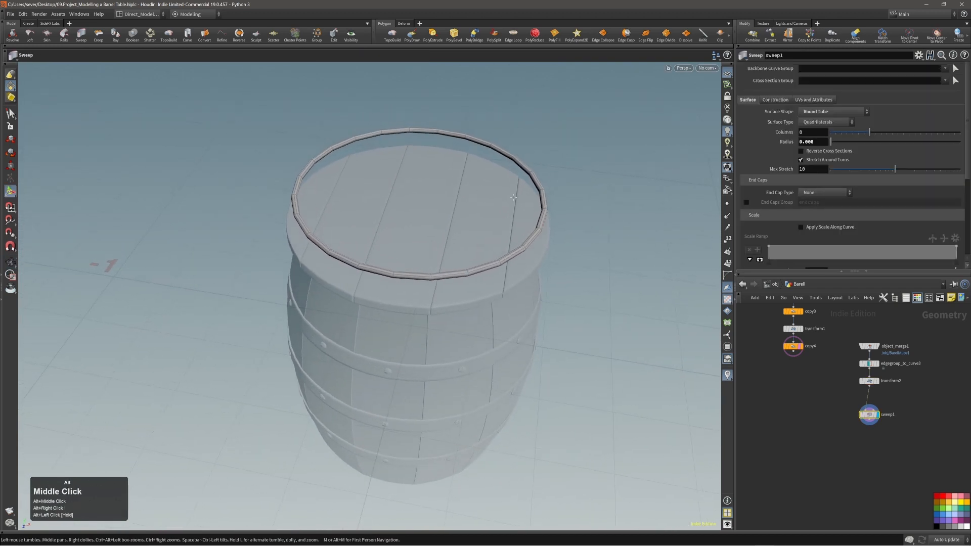
{"action": "left_click_drag", "start_coordinate": [529, 275], "coordinate": [396, 265], "text": "alt"}
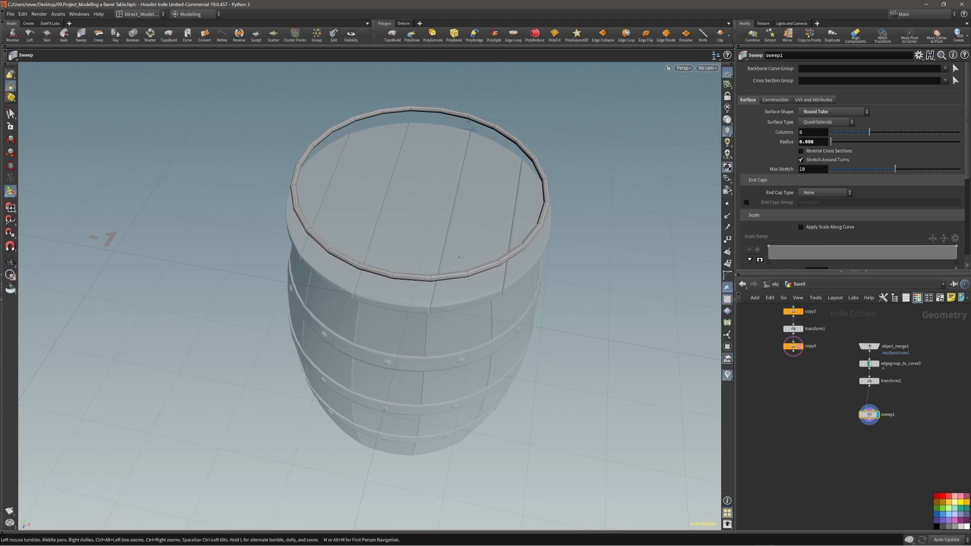
{"action": "left_click_drag", "start_coordinate": [459, 257], "coordinate": [404, 223]}
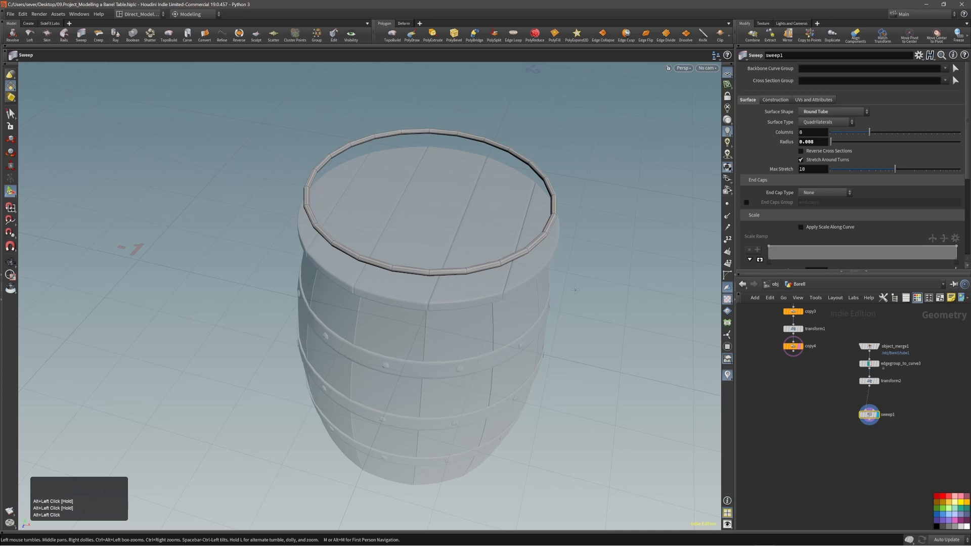
{"action": "left_click_drag", "start_coordinate": [872, 418], "coordinate": [873, 426]}
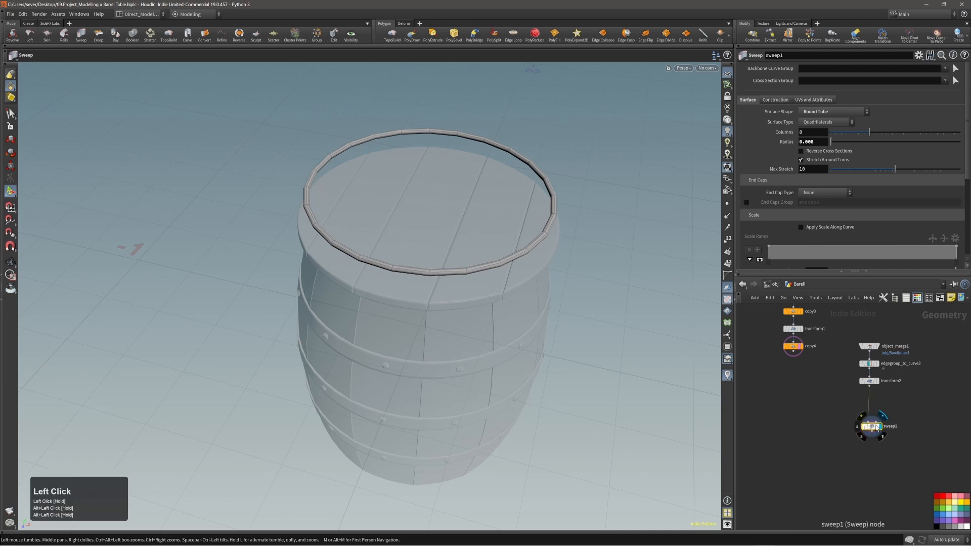
{"action": "left_click", "coordinate": [869, 380]}
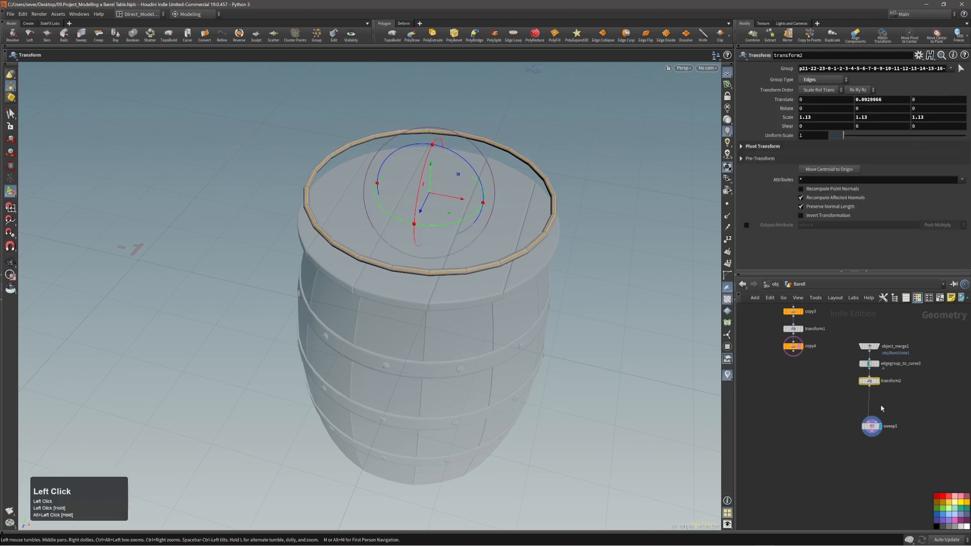
Step: Insert a Resample node on the wire between transform2 and sweep1
{"action": "key", "text": "Tab"}
{"action": "type", "text": "resam"}
{"action": "key", "text": "shift+Return"}
{"action": "key", "text": "Return"}
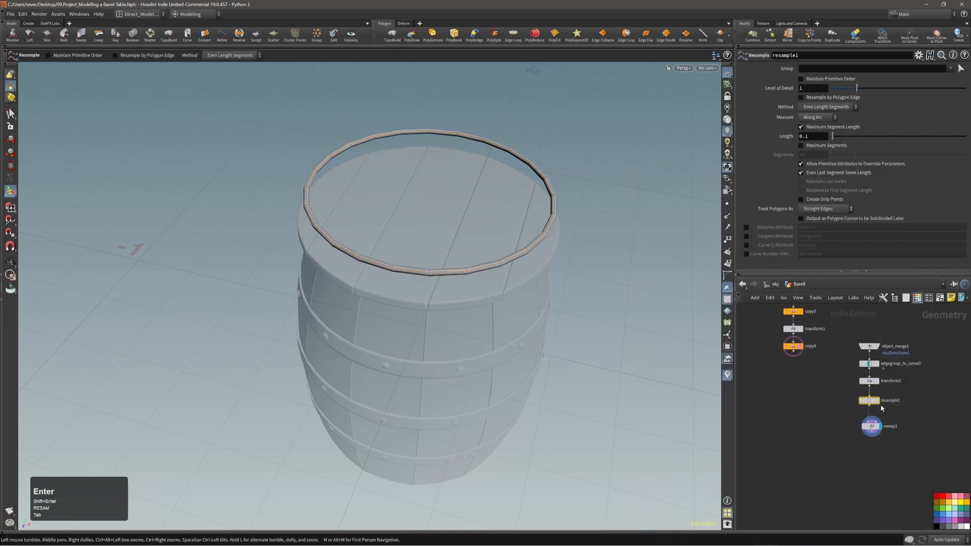
{"action": "left_click", "coordinate": [870, 401]}
{"action": "left_click_drag", "start_coordinate": [868, 405], "coordinate": [869, 408]}
Step: Limit resample1 to 41 maximum segments and treat polygons as Subdivision Curves
{"action": "left_click", "coordinate": [803, 126]}
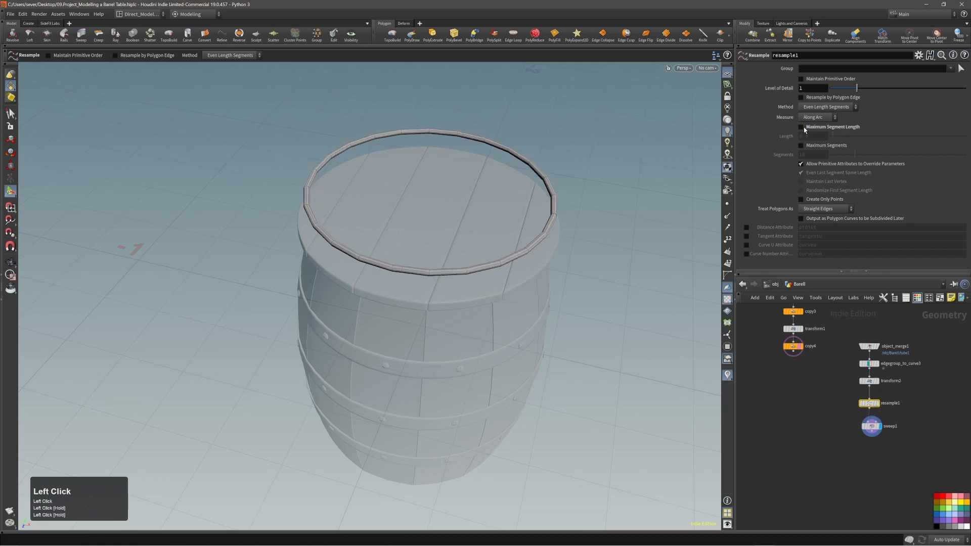
{"action": "left_click", "coordinate": [803, 126]}
{"action": "left_click_drag", "start_coordinate": [833, 136], "coordinate": [924, 159]}
{"action": "left_click", "coordinate": [801, 126]}
{"action": "left_click", "coordinate": [801, 145]}
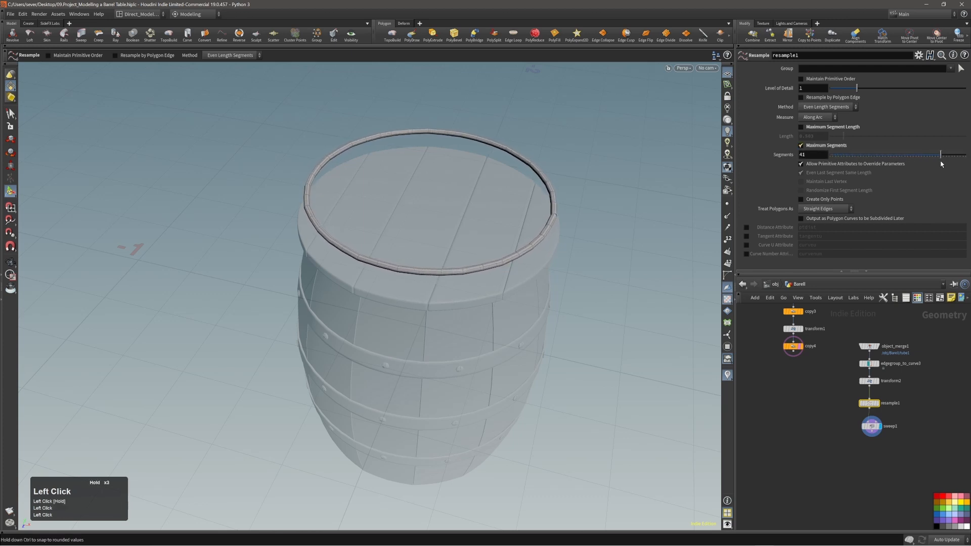
{"action": "left_click_drag", "start_coordinate": [554, 244], "coordinate": [540, 277], "text": "alt"}
{"action": "right_click_drag", "start_coordinate": [528, 253], "coordinate": [498, 240], "text": "alt"}
{"action": "left_click_drag", "start_coordinate": [482, 248], "coordinate": [468, 217], "text": "alt"}
{"action": "middle_click_drag", "start_coordinate": [450, 232], "coordinate": [461, 243], "text": "alt"}
{"action": "key", "text": "Return"}
{"action": "left_click", "coordinate": [826, 208]}
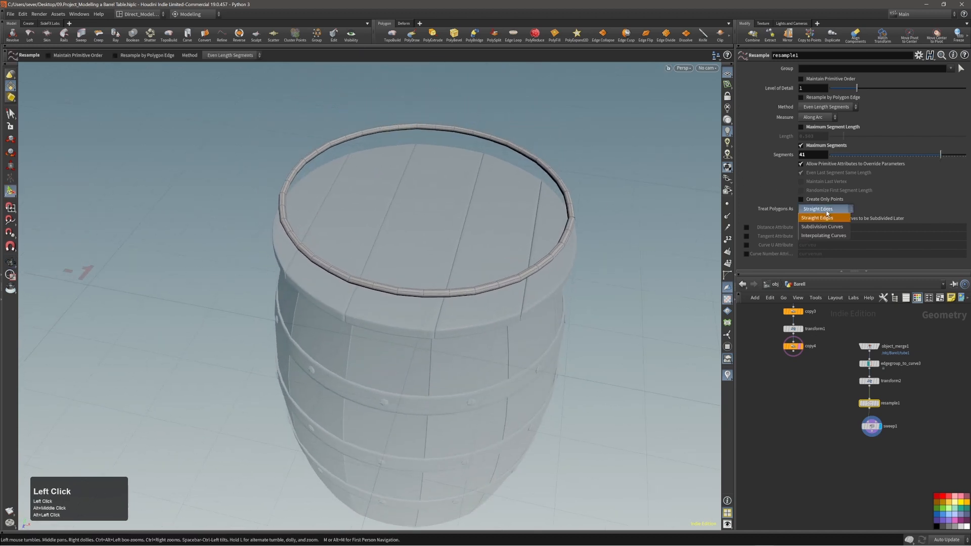
{"action": "left_click", "coordinate": [836, 226]}
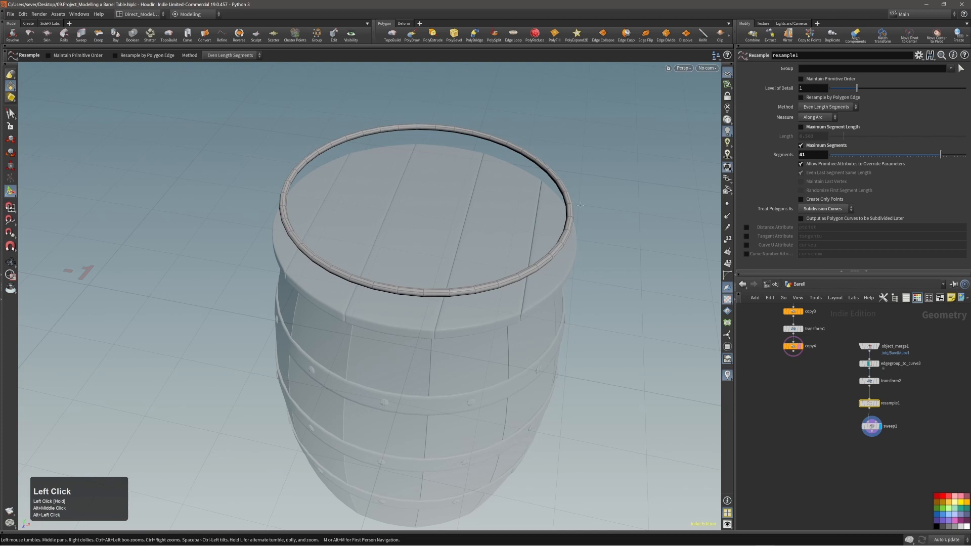
Step: Inspect the smoothed ring seam and shift sweep1, resample1 and transform2 down
{"action": "left_click_drag", "start_coordinate": [516, 215], "coordinate": [490, 210], "text": "alt"}
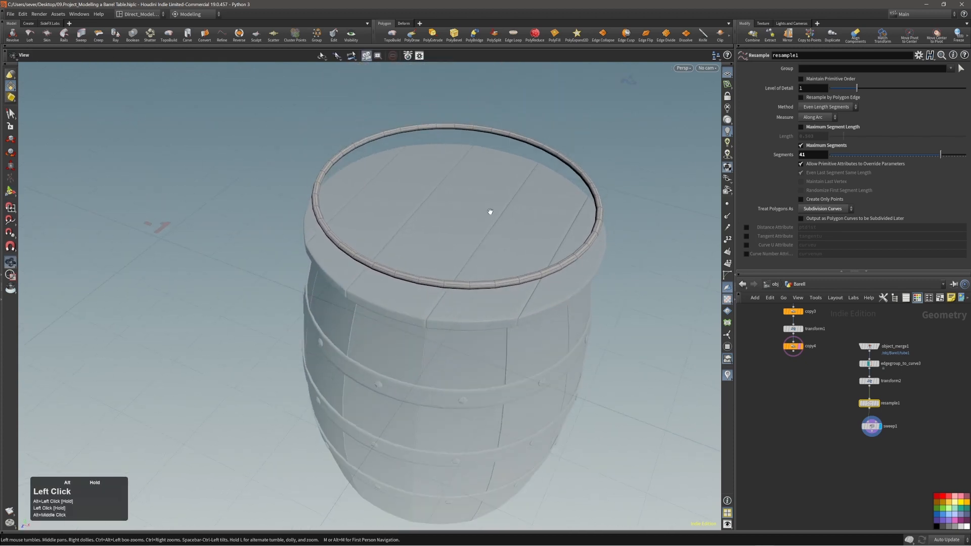
{"action": "right_click_drag", "start_coordinate": [490, 210], "coordinate": [784, 203], "text": "alt"}
{"action": "left_click_drag", "start_coordinate": [672, 230], "coordinate": [556, 255], "text": "alt"}
{"action": "middle_click_drag", "start_coordinate": [590, 304], "coordinate": [425, 230], "text": "alt"}
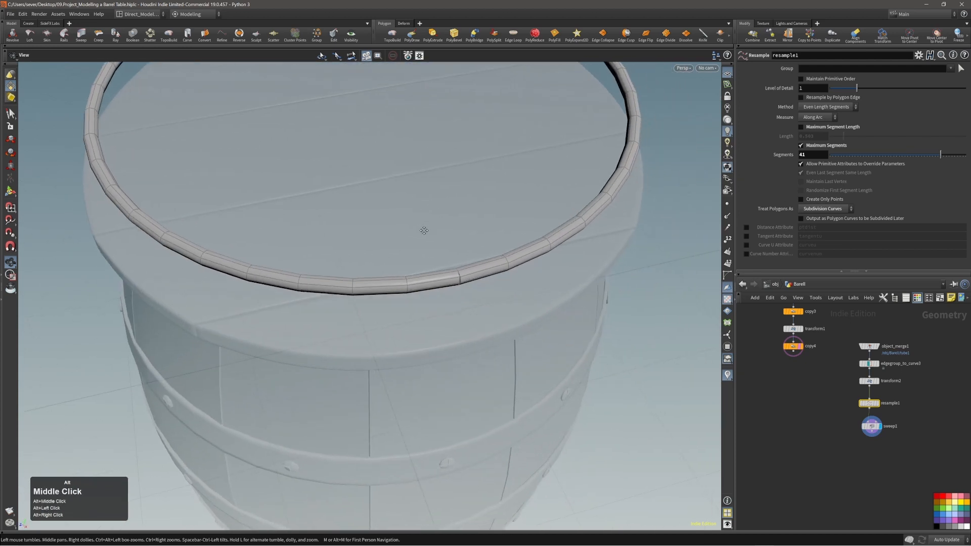
{"action": "right_click_drag", "start_coordinate": [424, 229], "coordinate": [569, 270], "text": "alt"}
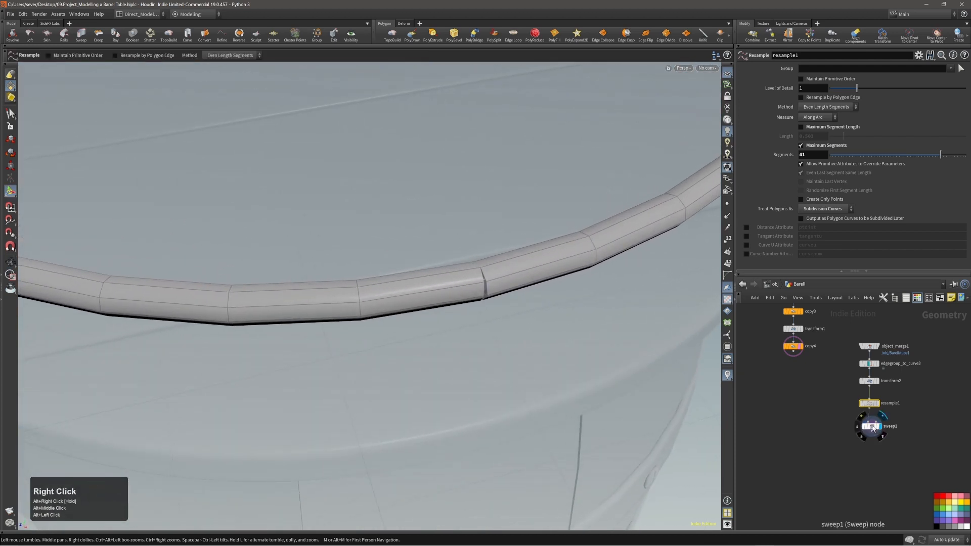
{"action": "left_click_drag", "start_coordinate": [871, 426], "coordinate": [869, 450]}
{"action": "left_click_drag", "start_coordinate": [868, 403], "coordinate": [868, 419]}
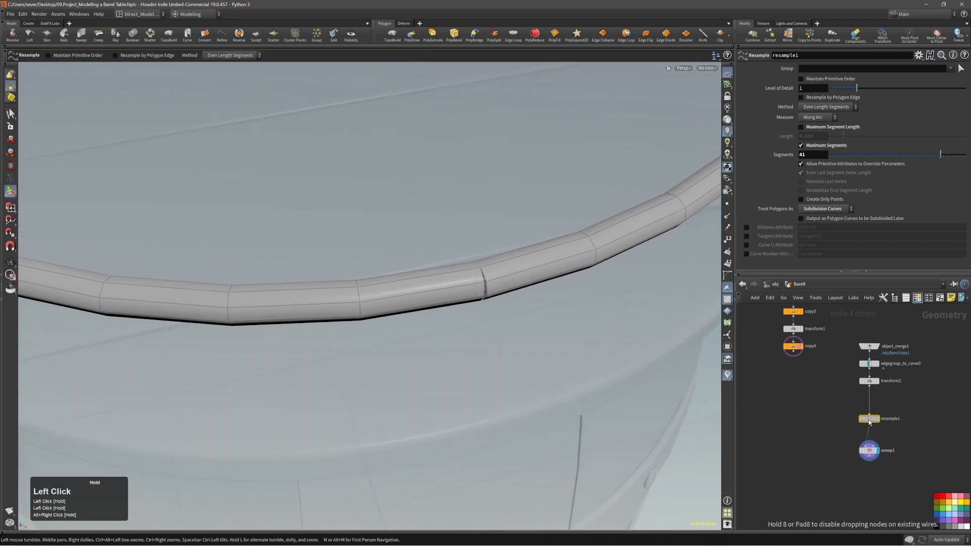
{"action": "left_click_drag", "start_coordinate": [869, 381], "coordinate": [869, 396]}
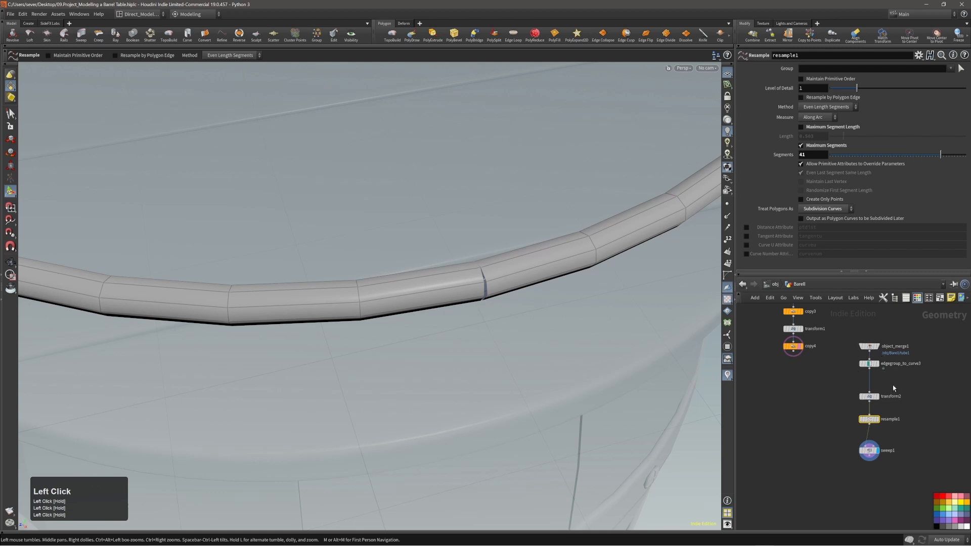
Step: Add a Fuse node wired below sweep1 and set it as the displayed result
{"action": "key", "text": "Tab"}
{"action": "type", "text": "fuse"}
{"action": "key", "text": "Return"}
{"action": "key", "text": "Return"}
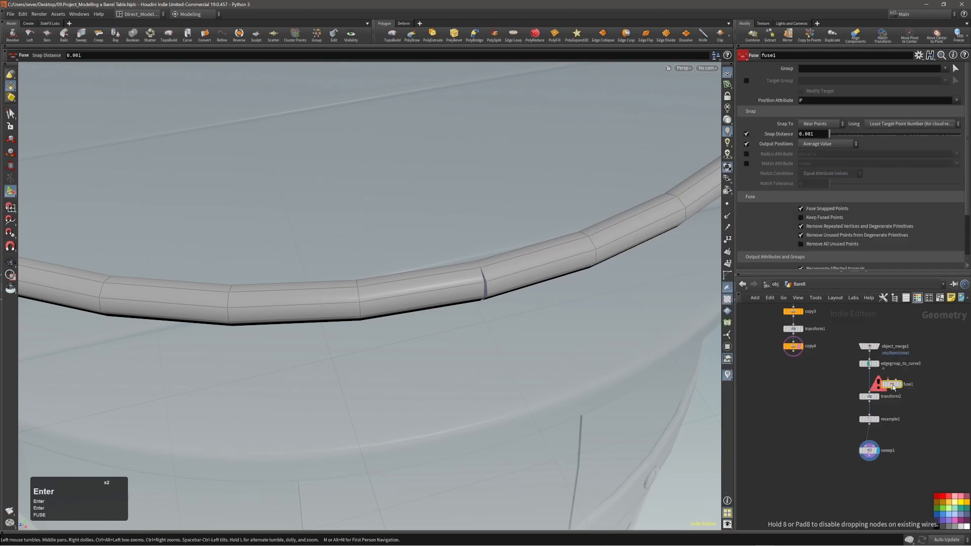
{"action": "left_click_drag", "start_coordinate": [892, 387], "coordinate": [872, 385]}
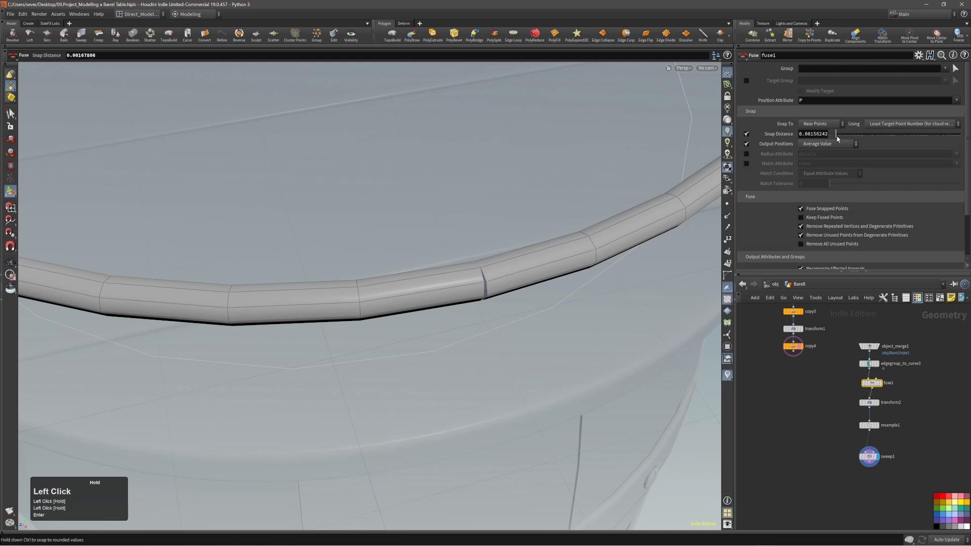
{"action": "left_click_drag", "start_coordinate": [878, 384], "coordinate": [870, 478]}
{"action": "left_click", "coordinate": [869, 461]}
{"action": "left_click", "coordinate": [865, 475]}
{"action": "left_click", "coordinate": [877, 479]}
Step: Tidy the rim chain by moving sweep1 and laying out the six nodes
{"action": "left_click_drag", "start_coordinate": [869, 456], "coordinate": [869, 443]}
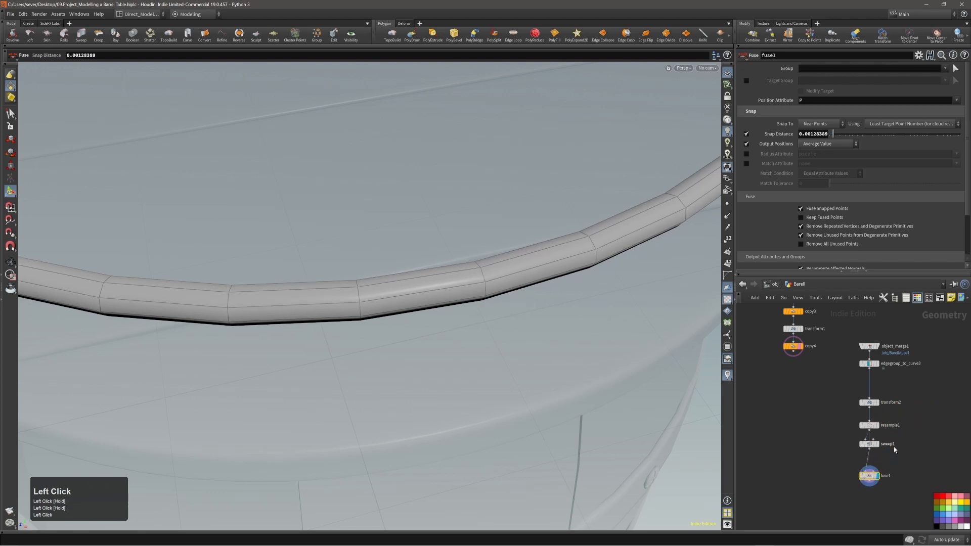
{"action": "left_click_drag", "start_coordinate": [887, 403], "coordinate": [854, 336]}
{"action": "key", "text": "l"}
{"action": "left_click_drag", "start_coordinate": [896, 456], "coordinate": [864, 378]}
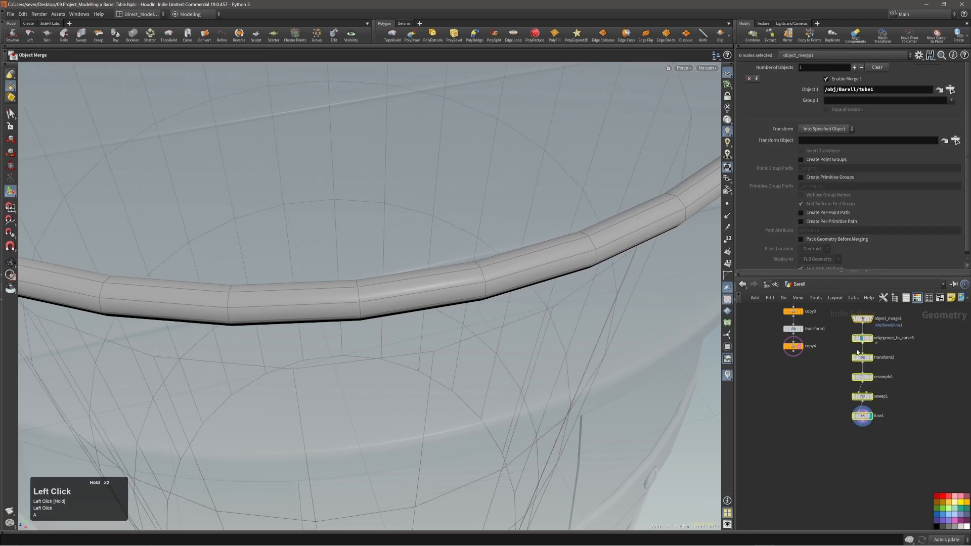
{"action": "right_click_drag", "start_coordinate": [530, 203], "coordinate": [301, 238], "text": "alt"}
{"action": "middle_click_drag", "start_coordinate": [301, 238], "coordinate": [329, 257], "text": "alt"}
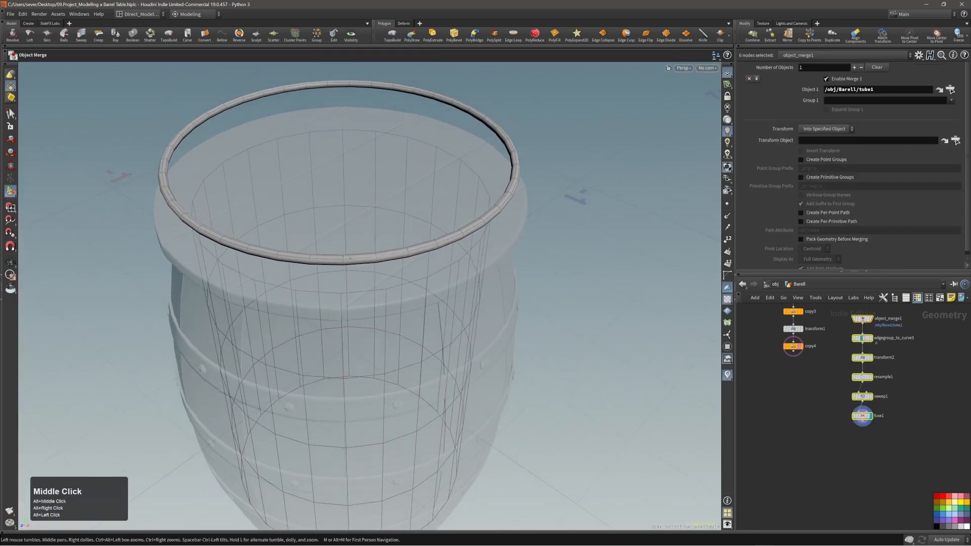
Step: Switch to primitive selection on fuse1 and inspect the fused rim ring
{"action": "double_click", "coordinate": [358, 259]}
{"action": "key", "text": "3"}
{"action": "left_click", "coordinate": [857, 416]}
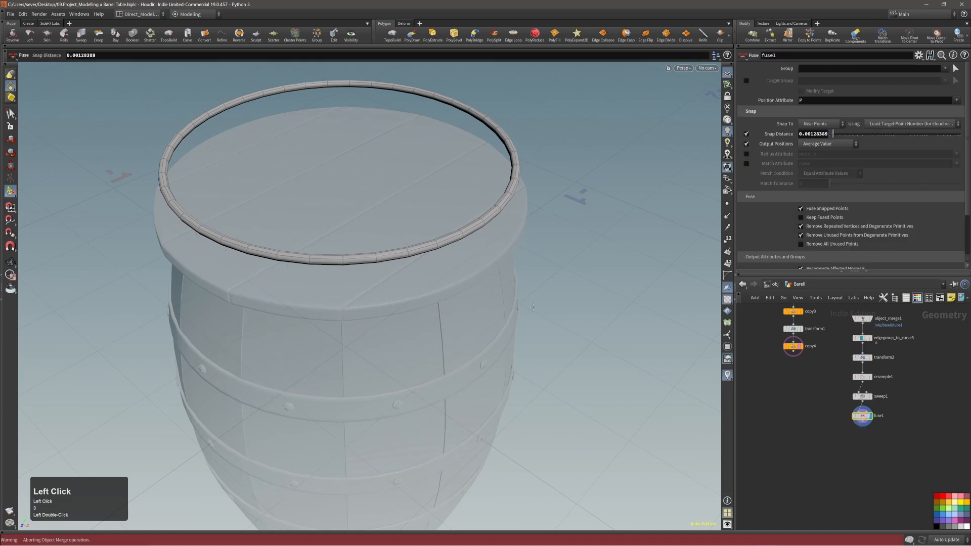
{"action": "right_click_drag", "start_coordinate": [414, 249], "coordinate": [423, 245], "text": "alt"}
{"action": "middle_click_drag", "start_coordinate": [422, 245], "coordinate": [434, 284], "text": "alt"}
{"action": "left_click_drag", "start_coordinate": [434, 284], "coordinate": [474, 261], "text": "alt"}
{"action": "middle_click_drag", "start_coordinate": [404, 260], "coordinate": [455, 241], "text": "alt"}
{"action": "right_click_drag", "start_coordinate": [455, 241], "coordinate": [420, 262], "text": "alt"}
{"action": "mouse_move", "coordinate": [419, 262]}
{"action": "left_mouse_down", "text": "alt"}
{"action": "mouse_move", "coordinate": [398, 254]}
{"action": "mouse_move", "coordinate": [411, 246]}
{"action": "left_mouse_up", "text": "alt"}
{"action": "left_click", "coordinate": [593, 242]}
Step: Compare the barrel against the reference image, then return to Houdini
{"action": "middle_click_drag", "start_coordinate": [424, 263], "coordinate": [453, 263], "text": "alt"}
{"action": "left_click_drag", "start_coordinate": [452, 263], "coordinate": [357, 259], "text": "alt"}
{"action": "right_click_drag", "start_coordinate": [970, 263], "coordinate": [555, 273]}
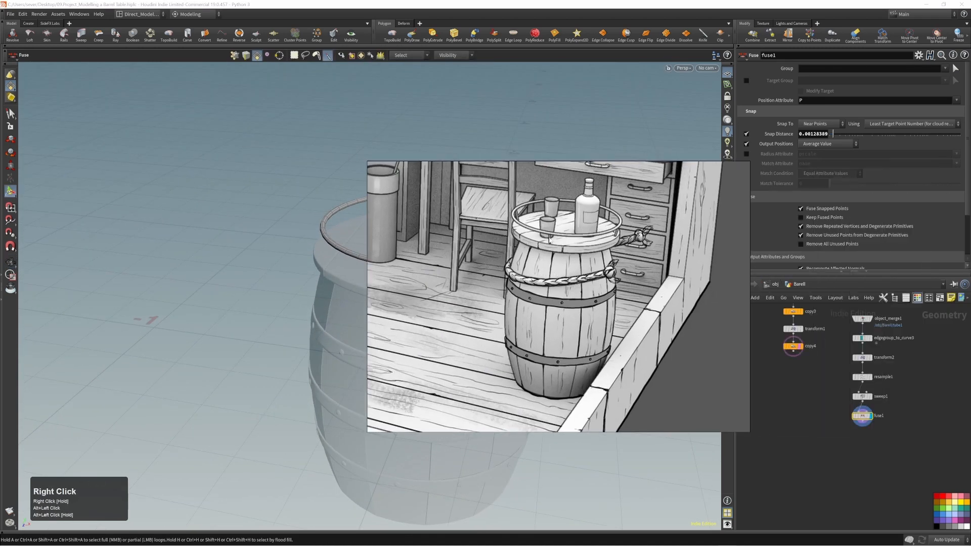
{"action": "right_click_drag", "start_coordinate": [550, 240], "coordinate": [970, 242]}
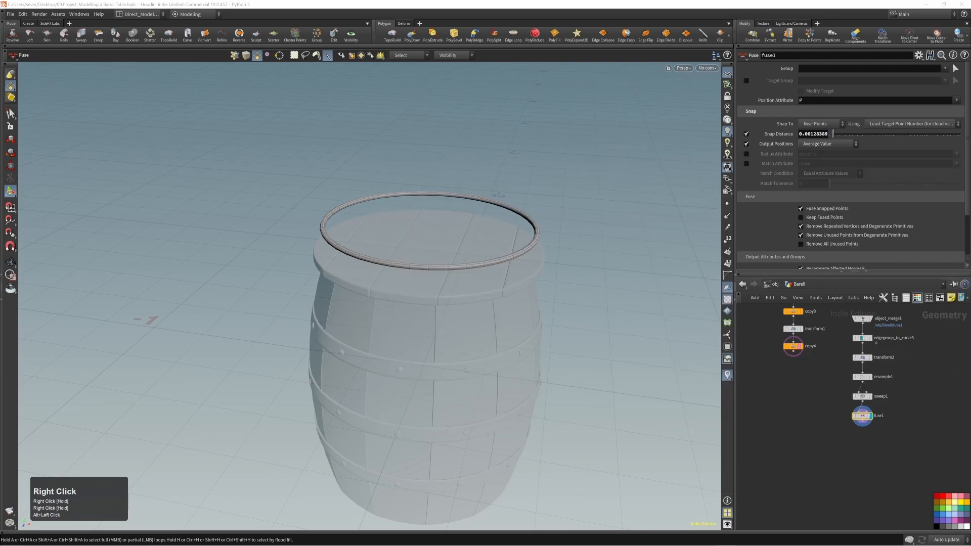
{"action": "left_click", "coordinate": [622, 198]}
Step: Orbit and zoom in close on the rim ring's seam
{"action": "right_click_drag", "start_coordinate": [444, 264], "coordinate": [457, 259], "text": "alt"}
{"action": "middle_click_drag", "start_coordinate": [457, 259], "coordinate": [457, 229], "text": "alt"}
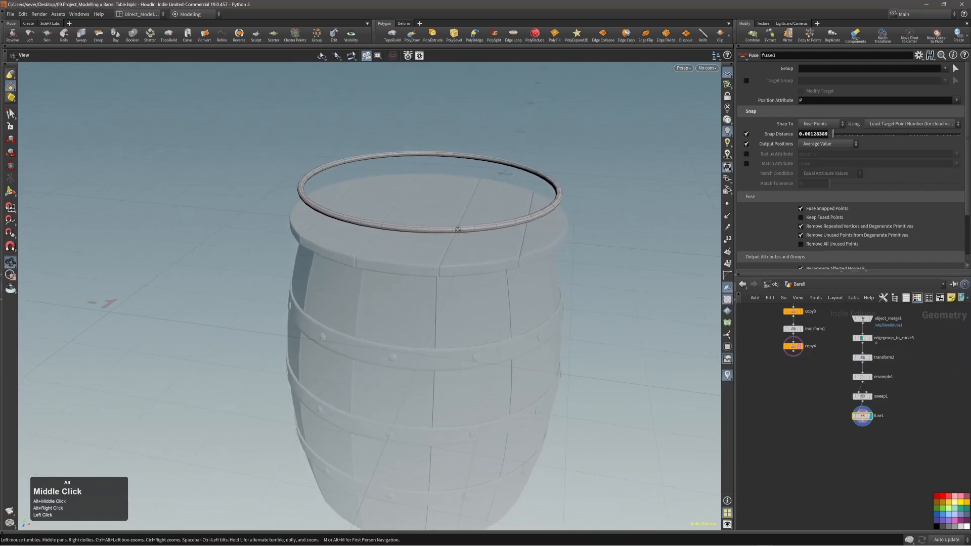
{"action": "left_click_drag", "start_coordinate": [457, 229], "coordinate": [456, 219], "text": "alt"}
{"action": "middle_click_drag", "start_coordinate": [455, 219], "coordinate": [459, 195], "text": "alt"}
{"action": "right_click_drag", "start_coordinate": [459, 195], "coordinate": [455, 199], "text": "alt"}
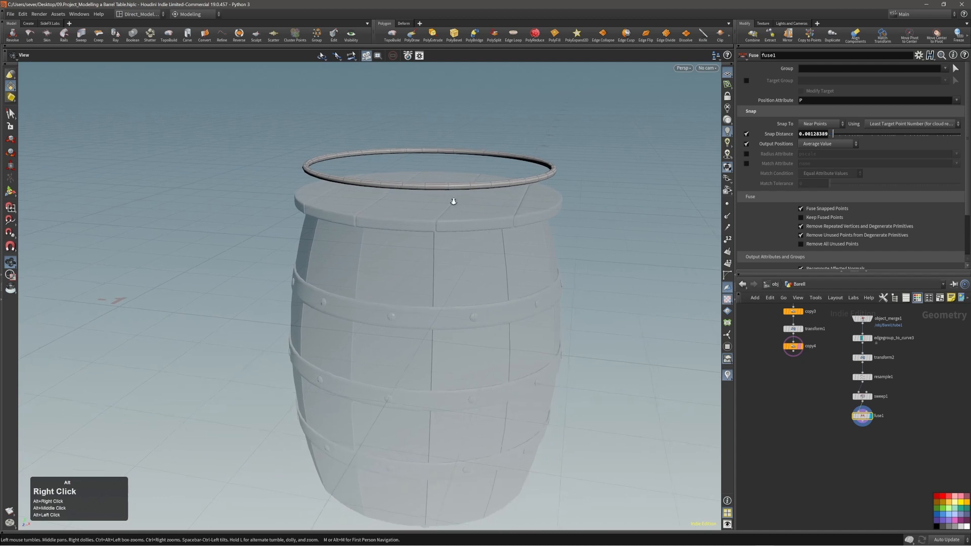
{"action": "left_click_drag", "start_coordinate": [455, 199], "coordinate": [415, 198], "text": "alt"}
{"action": "middle_click_drag", "start_coordinate": [415, 199], "coordinate": [399, 194], "text": "alt"}
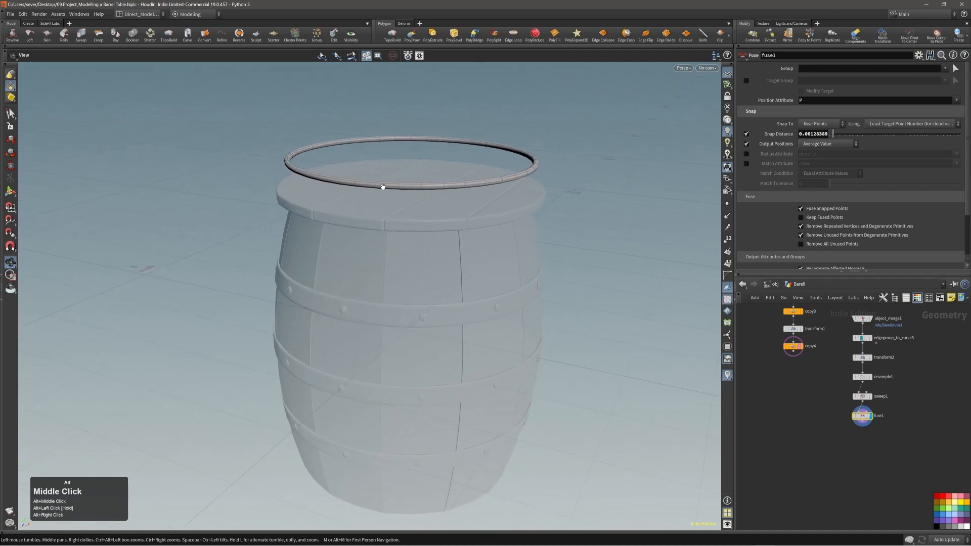
{"action": "left_click_drag", "start_coordinate": [383, 187], "coordinate": [430, 195], "text": "alt"}
{"action": "right_click_drag", "start_coordinate": [430, 195], "coordinate": [509, 169], "text": "alt"}
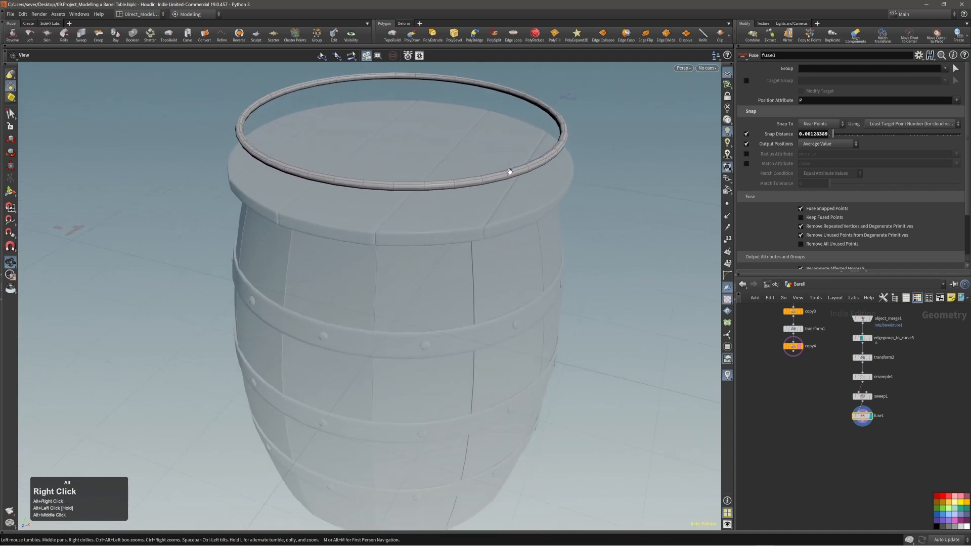
{"action": "middle_click_drag", "start_coordinate": [509, 169], "coordinate": [534, 197], "text": "alt"}
{"action": "left_click_drag", "start_coordinate": [535, 197], "coordinate": [320, 233], "text": "alt"}
{"action": "right_click_drag", "start_coordinate": [320, 233], "coordinate": [426, 212], "text": "alt"}
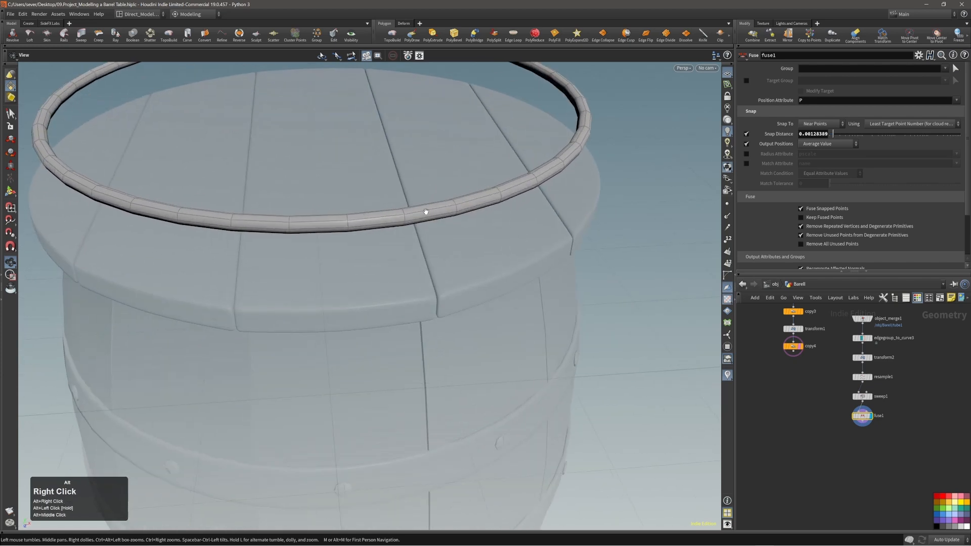
{"action": "right_click_drag", "start_coordinate": [410, 243], "coordinate": [321, 221], "text": "alt"}
{"action": "left_click_drag", "start_coordinate": [321, 221], "coordinate": [332, 123], "text": "alt"}
{"action": "right_click_drag", "start_coordinate": [332, 123], "coordinate": [379, 243], "text": "alt"}
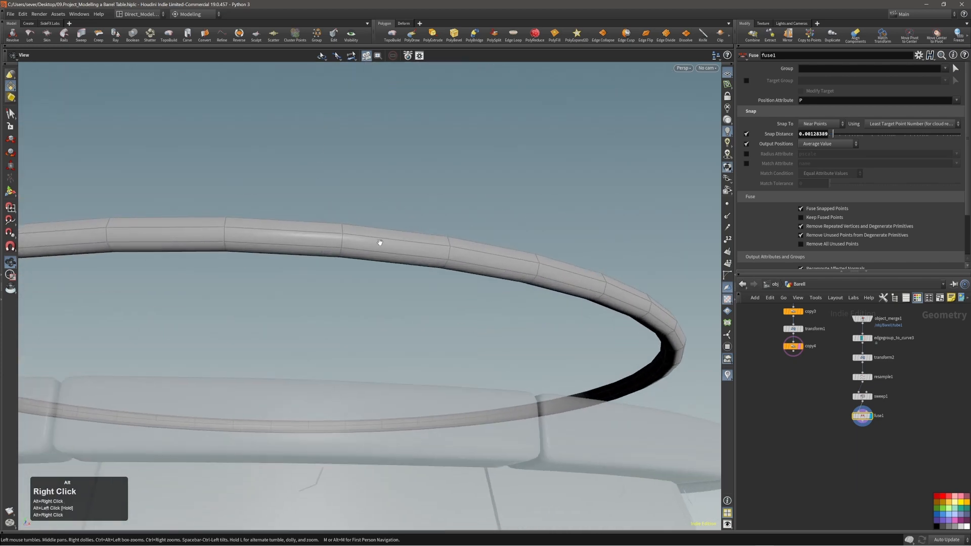
{"action": "mouse_move", "coordinate": [379, 243]}
{"action": "left_mouse_down", "text": "alt"}
{"action": "mouse_move", "coordinate": [434, 263]}
{"action": "mouse_move", "coordinate": [395, 250]}
{"action": "left_mouse_up", "text": "alt"}
Step: Select two neighbouring faces at the ring seam and bring up the Modify operations
{"action": "key", "text": "s"}
{"action": "left_click", "coordinate": [383, 260]}
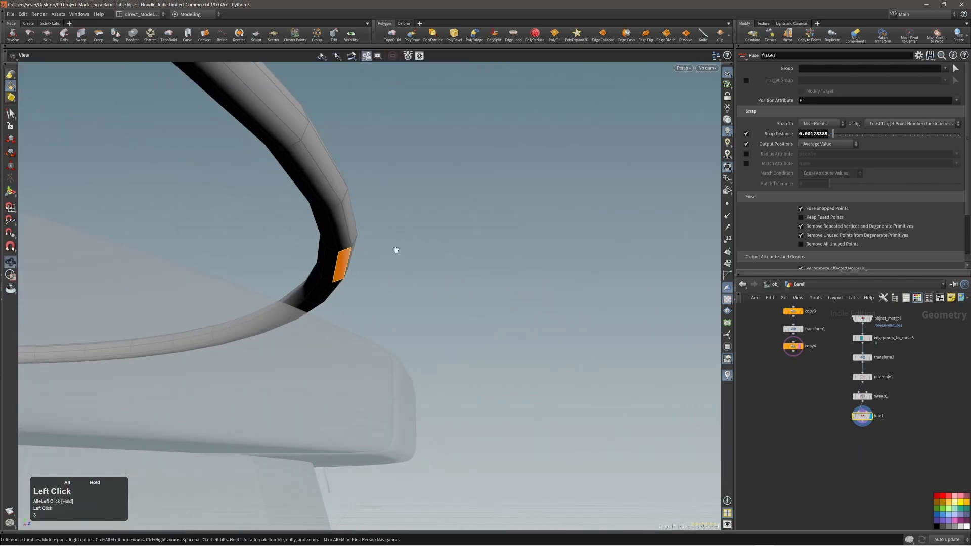
{"action": "left_click", "coordinate": [330, 260], "text": "shift"}
{"action": "left_click_drag", "start_coordinate": [328, 255], "coordinate": [316, 239], "text": "alt+shift"}
{"action": "key", "text": "c"}
{"action": "left_click", "coordinate": [322, 240]}
Step: Copy the selected seam faces, undoing a first scaling attempt
{"action": "left_click", "coordinate": [315, 235]}
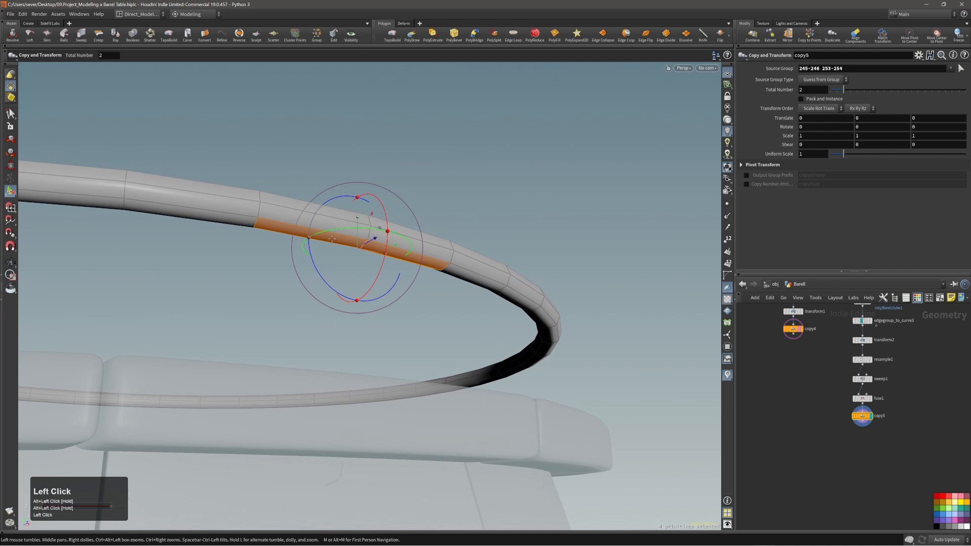
{"action": "key", "text": "e"}
{"action": "left_click_drag", "start_coordinate": [400, 256], "coordinate": [400, 260]}
{"action": "key", "text": "ctrl+z"}
{"action": "right_click_drag", "start_coordinate": [366, 247], "coordinate": [369, 248], "text": "alt"}
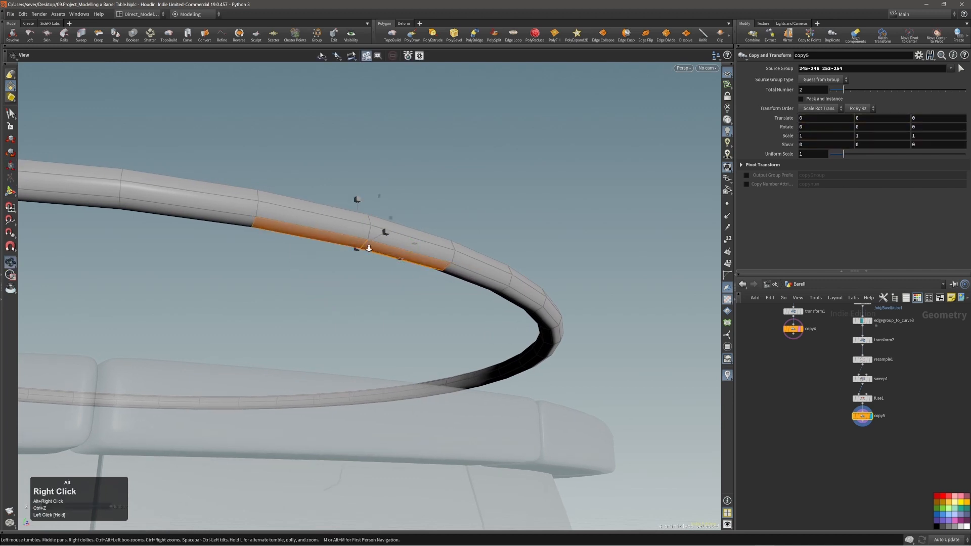
{"action": "key", "text": "s"}
{"action": "left_click_drag", "start_coordinate": [370, 248], "coordinate": [373, 235], "text": "alt"}
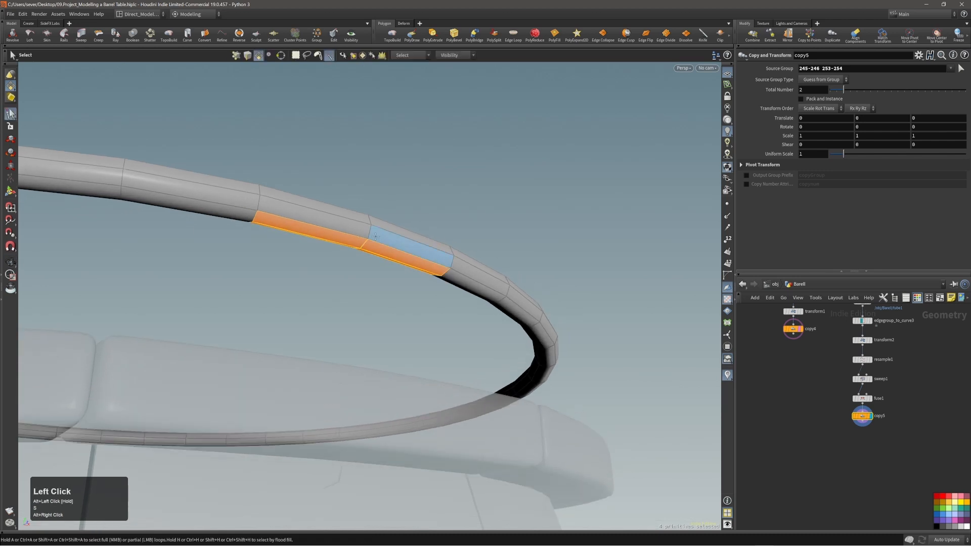
Step: Fill the copied faces into a flat octagon
{"action": "key", "text": "t"}
{"action": "key", "text": "shift+c"}
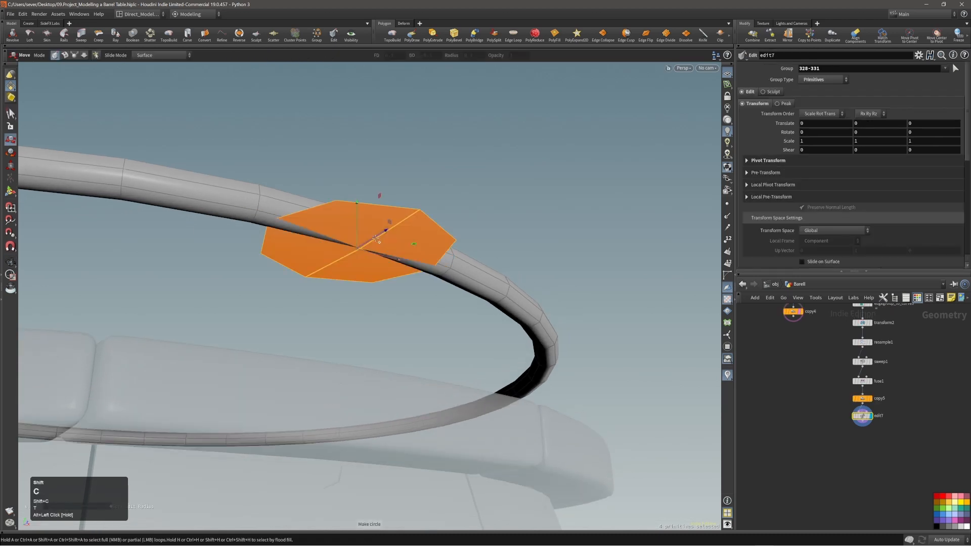
{"action": "left_click_drag", "start_coordinate": [386, 228], "coordinate": [446, 219], "text": "alt"}
{"action": "key", "text": "e"}
{"action": "right_click_drag", "start_coordinate": [364, 244], "coordinate": [551, 200], "text": "alt"}
{"action": "left_click_drag", "start_coordinate": [328, 253], "coordinate": [358, 234], "text": "alt"}
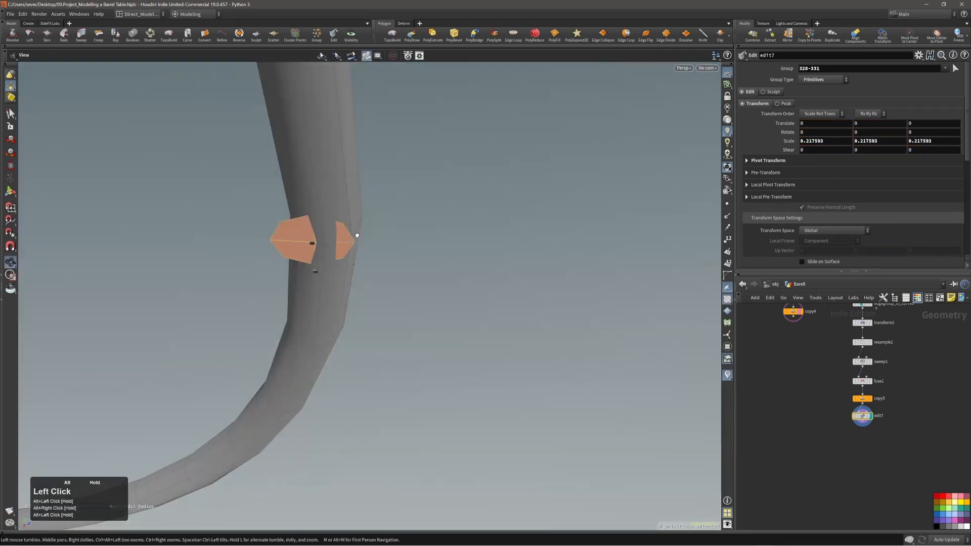
{"action": "right_click_drag", "start_coordinate": [356, 234], "coordinate": [378, 231], "text": "alt"}
Step: Nudge the octagon faces along Z and adjust their height
{"action": "right_click_drag", "start_coordinate": [440, 216], "coordinate": [440, 223], "text": "alt"}
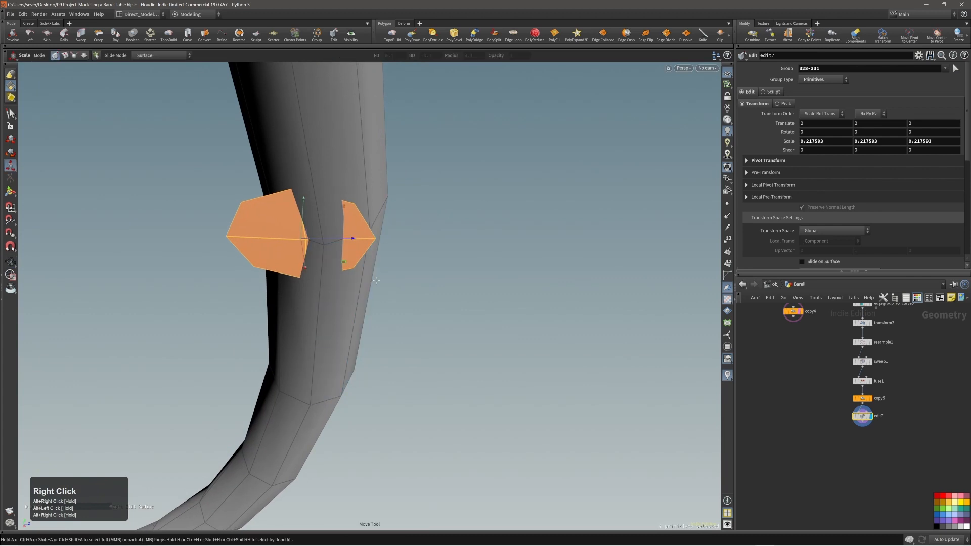
{"action": "key", "text": "t"}
{"action": "mouse_move", "coordinate": [423, 289]}
{"action": "middle_mouse_down"}
{"action": "mouse_move", "coordinate": [447, 292]}
{"action": "mouse_move", "coordinate": [440, 288]}
{"action": "middle_mouse_up"}
{"action": "key", "text": "ctrl+z"}
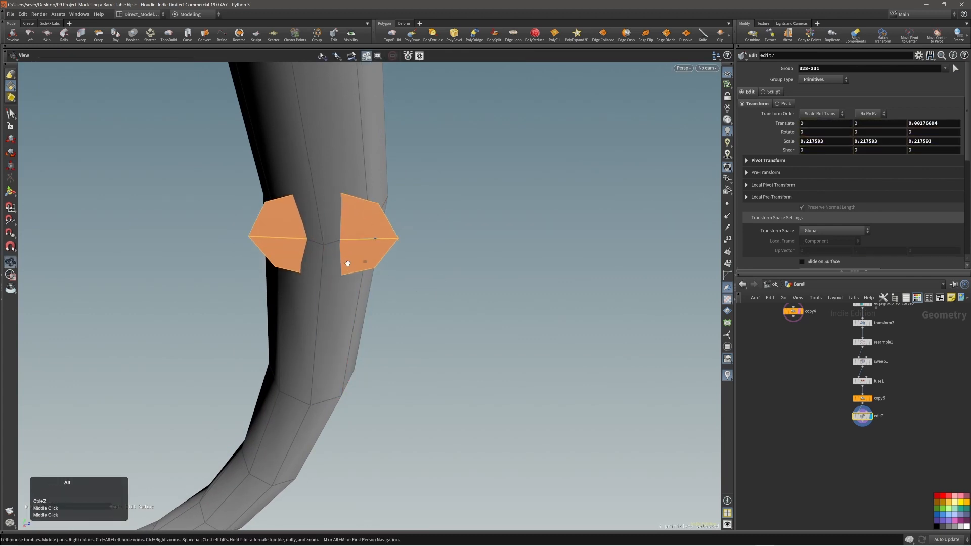
{"action": "left_click_drag", "start_coordinate": [347, 265], "coordinate": [350, 240], "text": "alt"}
{"action": "left_click", "coordinate": [321, 206]}
{"action": "middle_click", "coordinate": [467, 312]}
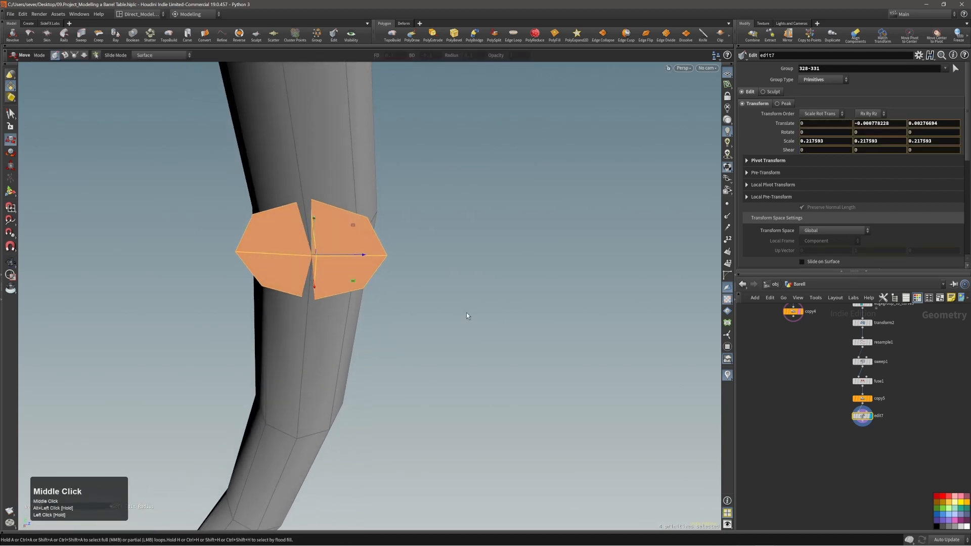
{"action": "middle_click_drag", "start_coordinate": [466, 317], "coordinate": [492, 320]}
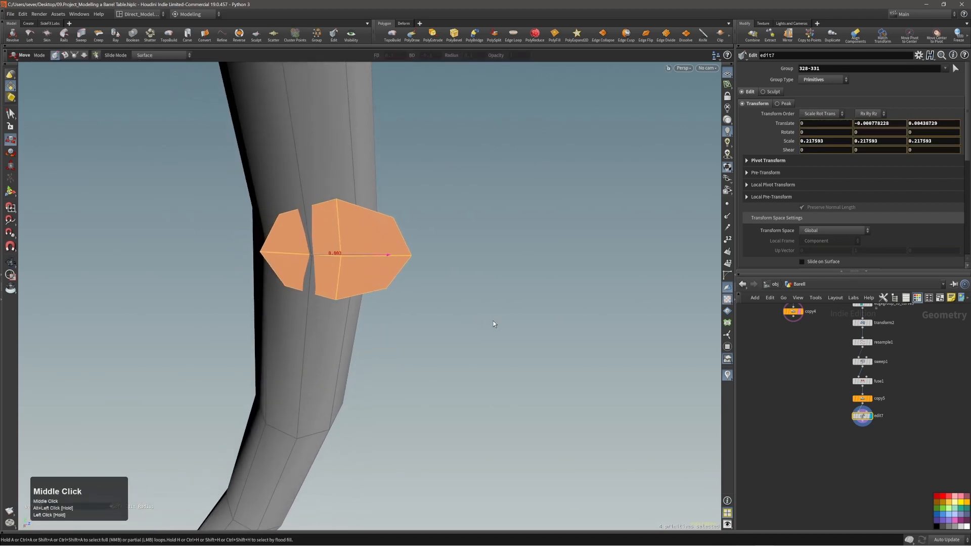
Step: Reselect all four octagon faces
{"action": "key", "text": "1"}
{"action": "left_click", "coordinate": [341, 257]}
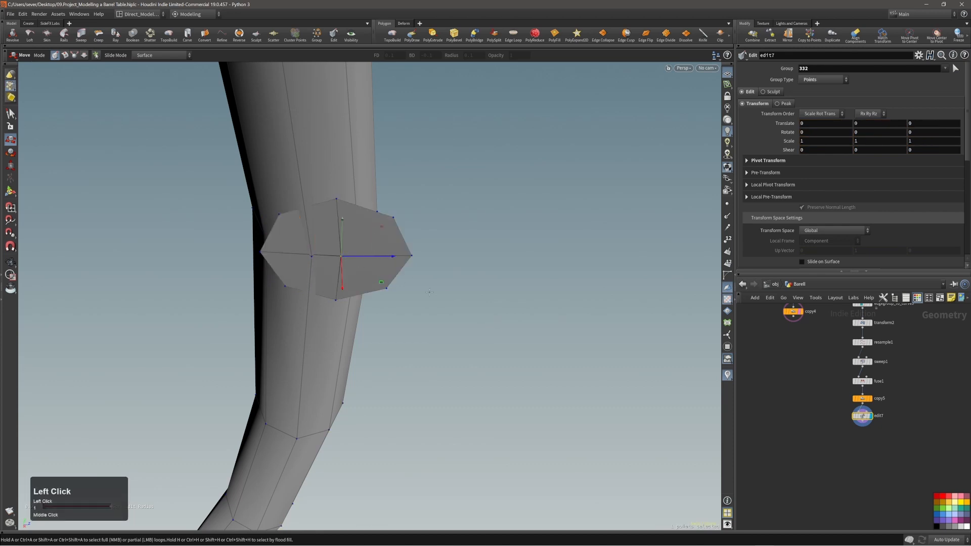
{"action": "middle_click", "coordinate": [478, 314]}
{"action": "left_click_drag", "start_coordinate": [379, 285], "coordinate": [347, 298], "text": "alt"}
{"action": "key", "text": "3"}
{"action": "left_click", "coordinate": [346, 298]}
{"action": "double_click", "coordinate": [348, 298]}
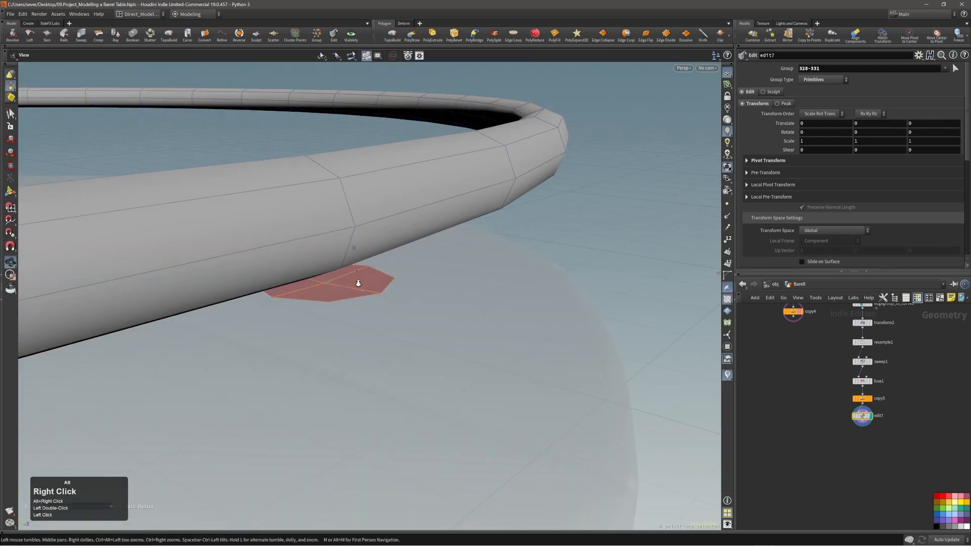
Step: Raise the octagon faces and push them along Z, checking in wireframe
{"action": "right_click_drag", "start_coordinate": [357, 284], "coordinate": [308, 290], "text": "alt"}
{"action": "left_click_drag", "start_coordinate": [309, 290], "coordinate": [339, 245], "text": "alt"}
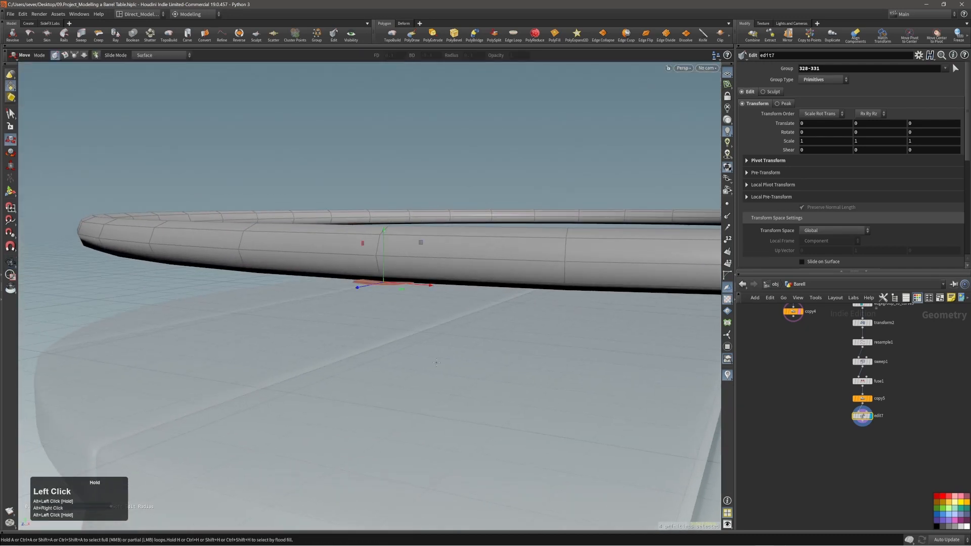
{"action": "middle_click_drag", "start_coordinate": [436, 365], "coordinate": [437, 359]}
{"action": "right_click_drag", "start_coordinate": [421, 324], "coordinate": [365, 303], "text": "alt"}
{"action": "left_click_drag", "start_coordinate": [365, 302], "coordinate": [587, 217], "text": "alt"}
{"action": "right_click_drag", "start_coordinate": [401, 275], "coordinate": [428, 303], "text": "alt"}
{"action": "left_click_drag", "start_coordinate": [428, 304], "coordinate": [410, 285], "text": "alt"}
{"action": "mouse_move", "coordinate": [410, 286]}
{"action": "right_mouse_down", "text": "alt"}
{"action": "mouse_move", "coordinate": [405, 280]}
{"action": "mouse_move", "coordinate": [416, 292]}
{"action": "right_mouse_up", "text": "alt"}
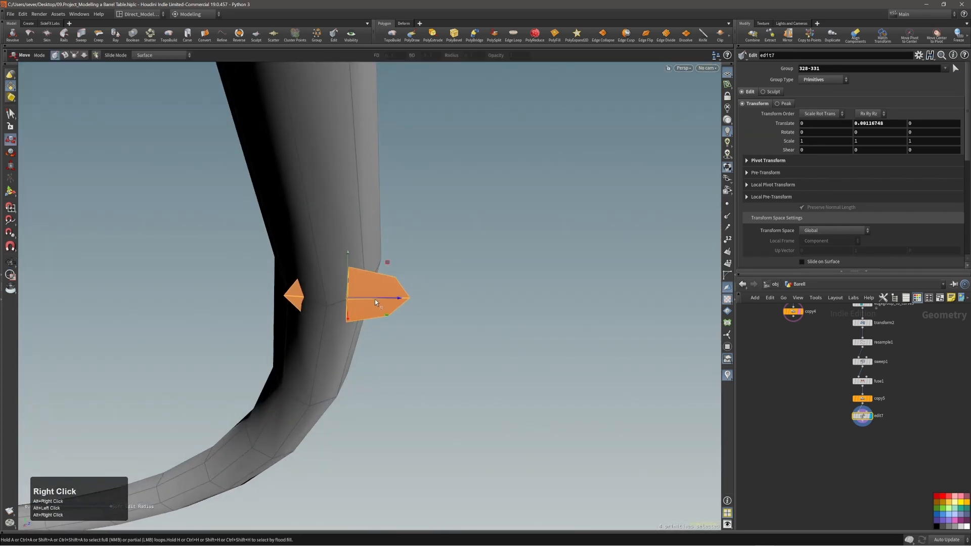
{"action": "middle_click_drag", "start_coordinate": [461, 308], "coordinate": [447, 311]}
{"action": "key", "text": "w"}
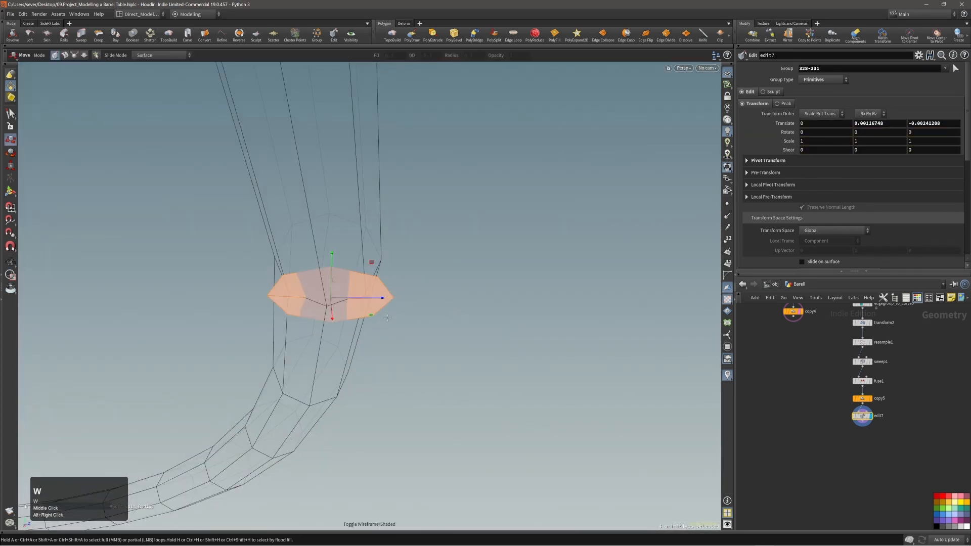
{"action": "left_click_drag", "start_coordinate": [439, 346], "coordinate": [418, 336], "text": "alt"}
{"action": "middle_click_drag", "start_coordinate": [429, 348], "coordinate": [424, 346]}
{"action": "key", "text": "w"}
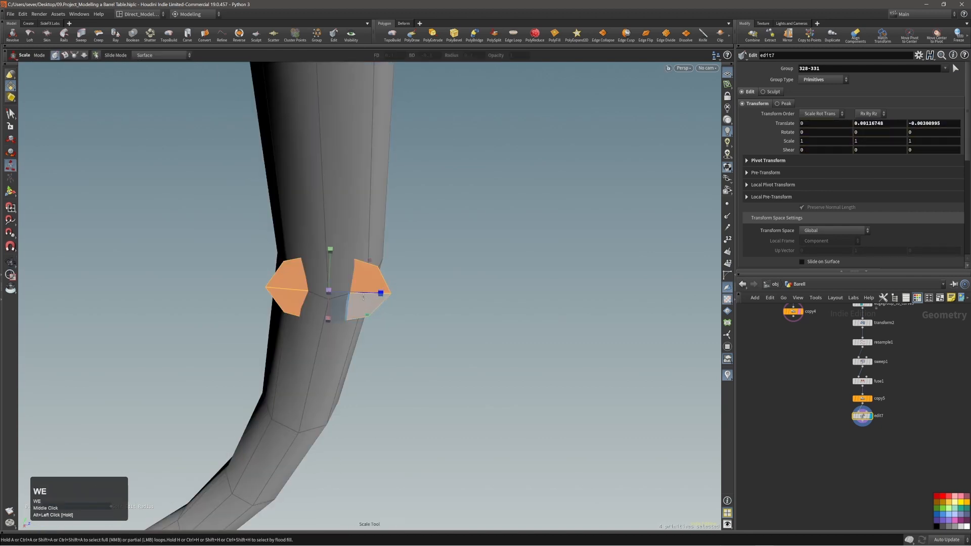
Step: Scale the four faces down to 0.62963 and lift them just beneath the ring
{"action": "left_click_drag", "start_coordinate": [381, 292], "coordinate": [309, 298]}
{"action": "key", "text": "t"}
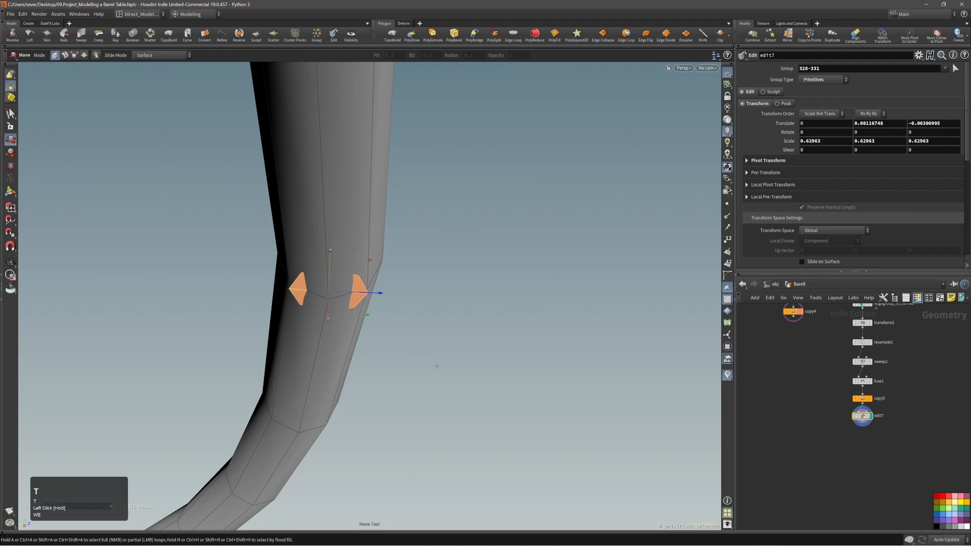
{"action": "middle_click_drag", "start_coordinate": [435, 359], "coordinate": [434, 352]}
{"action": "key", "text": "ctrl+z"}
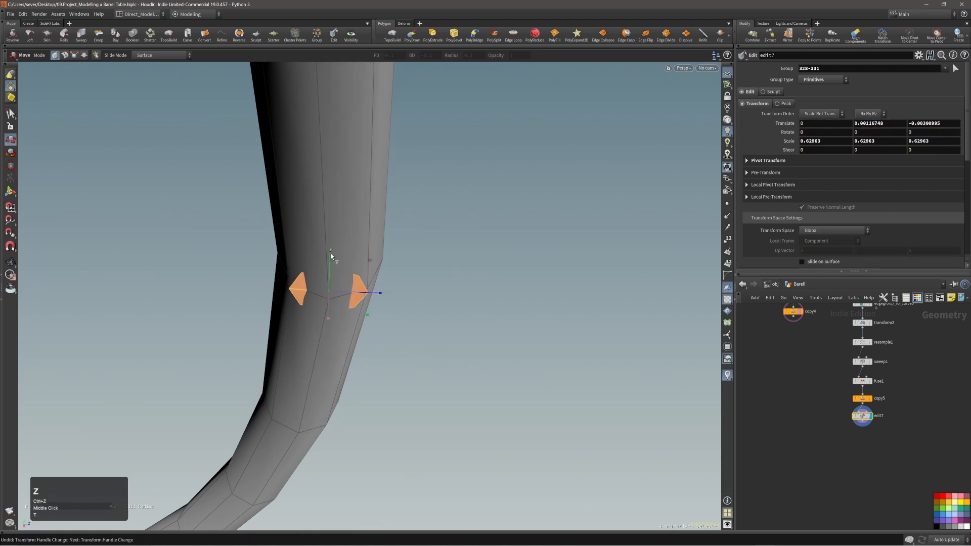
{"action": "left_click_drag", "start_coordinate": [332, 257], "coordinate": [332, 246]}
{"action": "left_click_drag", "start_coordinate": [347, 277], "coordinate": [414, 279], "text": "alt"}
{"action": "right_click_drag", "start_coordinate": [414, 280], "coordinate": [332, 288], "text": "alt"}
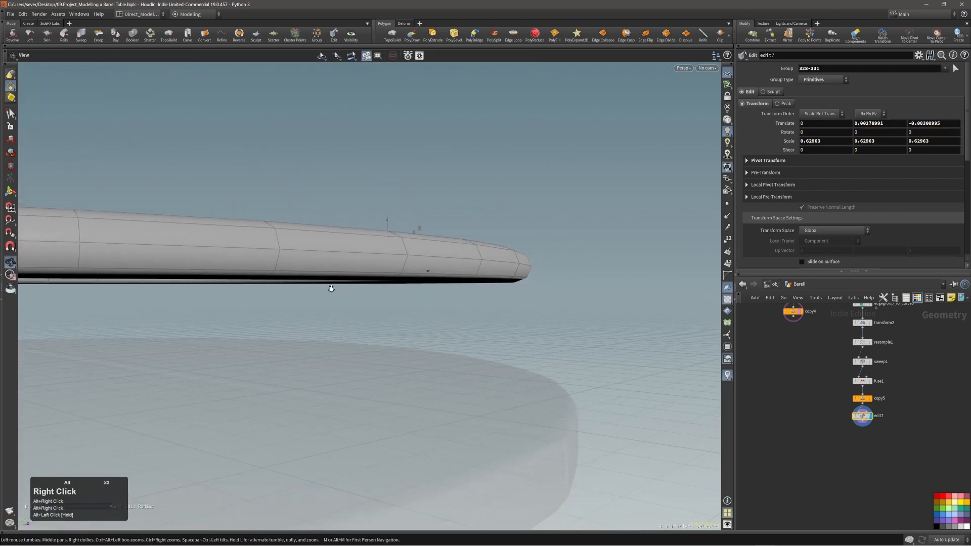
Step: Try a first PolyExtrude on the octagon faces, then undo it and the faces' last height change
{"action": "middle_click_drag", "start_coordinate": [331, 288], "coordinate": [329, 263], "text": "alt"}
{"action": "key", "text": "c"}
{"action": "left_click", "coordinate": [394, 262]}
{"action": "left_click", "coordinate": [432, 263]}
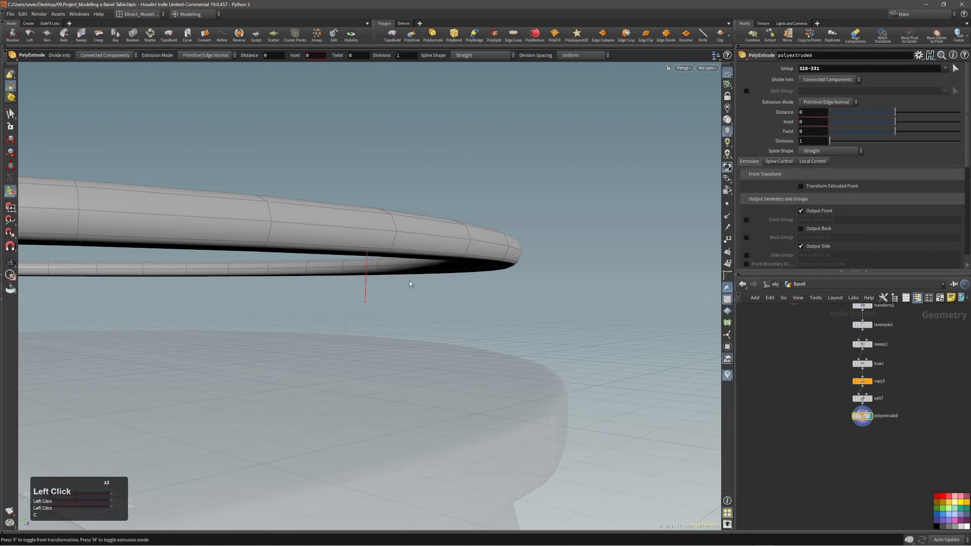
{"action": "left_click_drag", "start_coordinate": [409, 281], "coordinate": [413, 461]}
{"action": "right_click_drag", "start_coordinate": [382, 274], "coordinate": [357, 276], "text": "alt"}
{"action": "mouse_move", "coordinate": [356, 276]}
{"action": "left_mouse_down", "text": "alt"}
{"action": "mouse_move", "coordinate": [328, 325]}
{"action": "mouse_move", "coordinate": [260, 282]}
{"action": "mouse_move", "coordinate": [368, 271]}
{"action": "left_mouse_up", "text": "alt"}
{"action": "key", "text": "ctrl+z"}
{"action": "right_click_drag", "start_coordinate": [368, 271], "coordinate": [453, 227], "text": "alt"}
{"action": "left_click_drag", "start_coordinate": [452, 228], "coordinate": [421, 232], "text": "alt"}
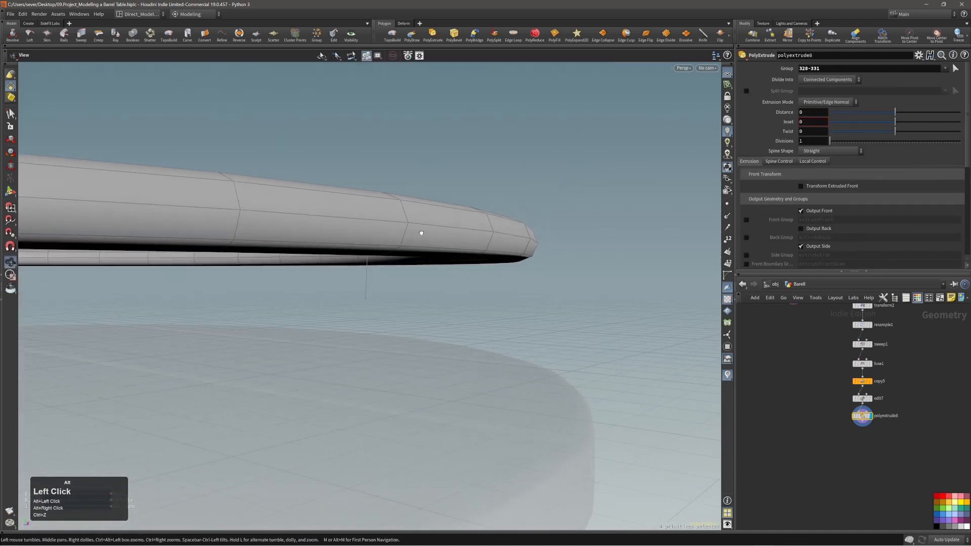
{"action": "right_click_drag", "start_coordinate": [421, 232], "coordinate": [396, 228], "text": "alt"}
{"action": "left_click_drag", "start_coordinate": [397, 227], "coordinate": [515, 196], "text": "alt"}
{"action": "key", "text": "ctrl+z"}
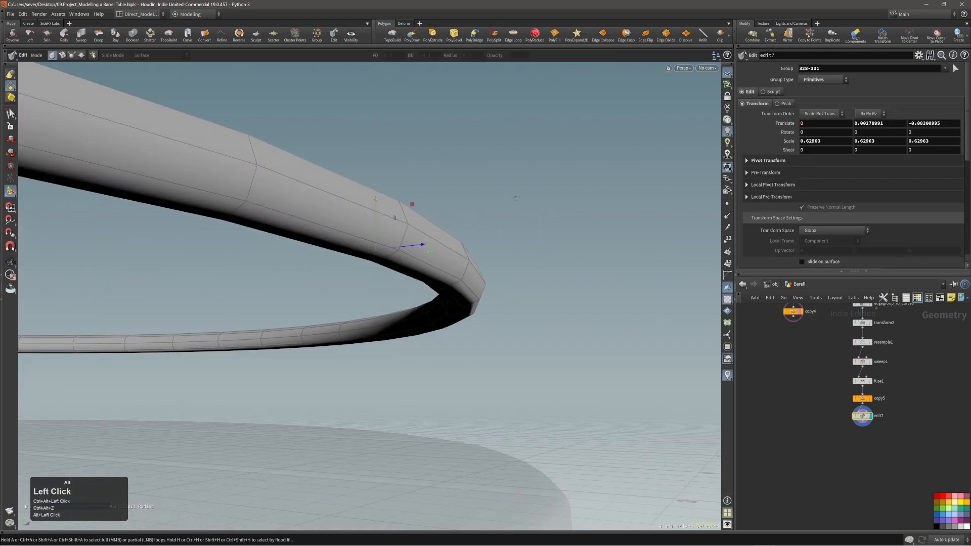
{"action": "key", "text": "ctrl+z"}
{"action": "key", "text": "ctrl+z"}
{"action": "left_click_drag", "start_coordinate": [479, 267], "coordinate": [377, 289], "text": "alt"}
{"action": "right_click_drag", "start_coordinate": [377, 290], "coordinate": [492, 262], "text": "alt"}
{"action": "left_click_drag", "start_coordinate": [492, 262], "coordinate": [368, 259], "text": "alt"}
Step: Scale the octagon faces and raise them up under the ring
{"action": "key", "text": "e"}
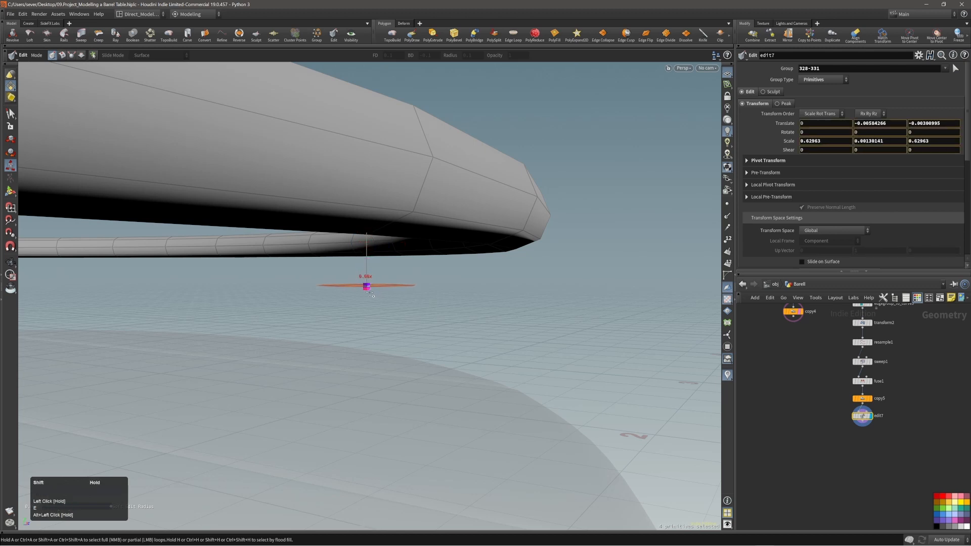
{"action": "left_click_drag", "start_coordinate": [372, 295], "coordinate": [449, 296], "text": "alt"}
{"action": "key", "text": "t"}
{"action": "middle_click_drag", "start_coordinate": [514, 282], "coordinate": [513, 224]}
{"action": "right_click_drag", "start_coordinate": [429, 216], "coordinate": [409, 219], "text": "alt"}
{"action": "left_click_drag", "start_coordinate": [409, 220], "coordinate": [490, 505], "text": "alt"}
Step: Extrude the octagon faces down into a slim post reaching the barrel lid
{"action": "key", "text": "c"}
{"action": "left_click", "coordinate": [425, 255]}
{"action": "right_click_drag", "start_coordinate": [430, 377], "coordinate": [406, 365], "text": "alt"}
{"action": "left_click_drag", "start_coordinate": [405, 365], "coordinate": [418, 381], "text": "alt"}
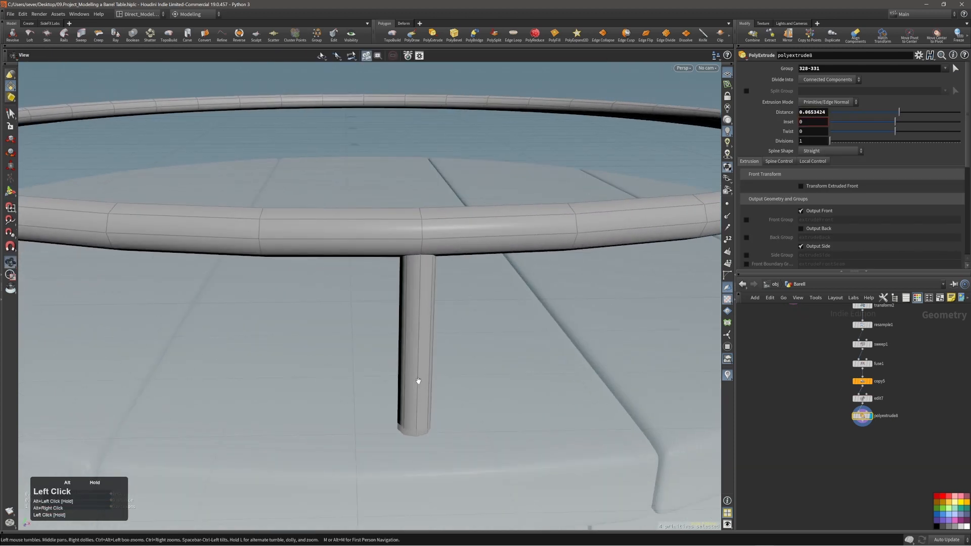
{"action": "middle_click_drag", "start_coordinate": [418, 381], "coordinate": [423, 320], "text": "alt"}
{"action": "right_click_drag", "start_coordinate": [435, 293], "coordinate": [414, 309], "text": "alt"}
{"action": "left_click_drag", "start_coordinate": [413, 309], "coordinate": [368, 320], "text": "alt"}
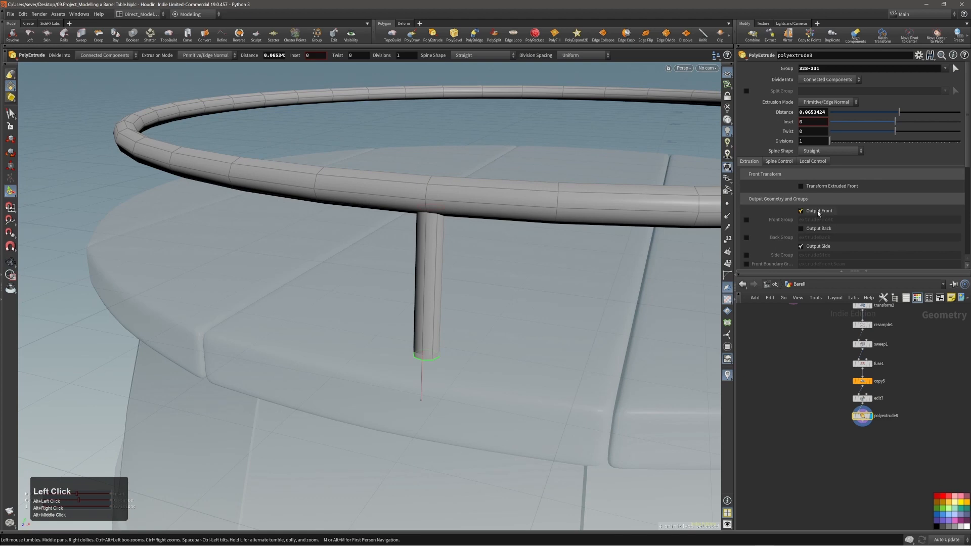
Step: Turn off Output Front to leave the post open-ended, then select all its faces
{"action": "left_click", "coordinate": [819, 213]}
{"action": "left_click_drag", "start_coordinate": [485, 319], "coordinate": [414, 366], "text": "alt"}
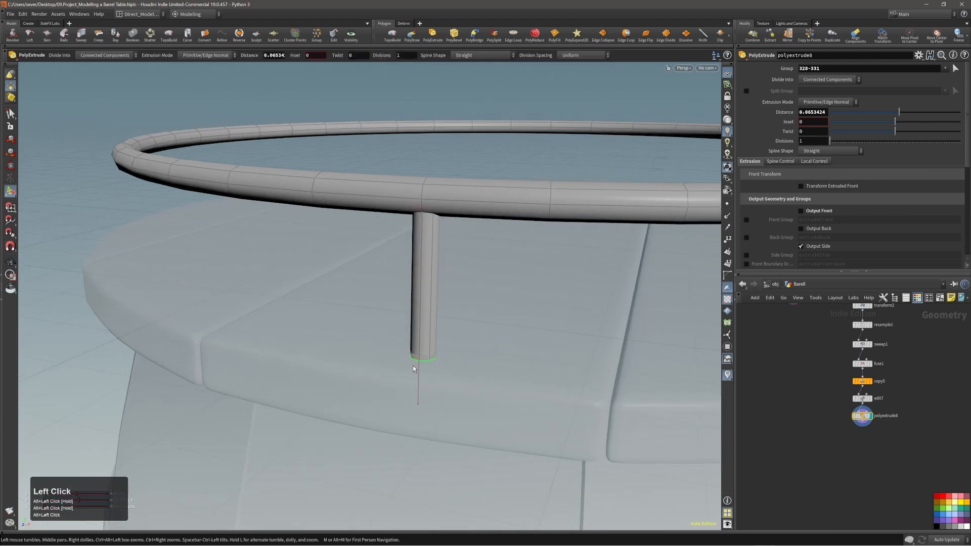
{"action": "right_click_drag", "start_coordinate": [429, 349], "coordinate": [426, 335], "text": "alt"}
{"action": "left_click_drag", "start_coordinate": [426, 335], "coordinate": [400, 333], "text": "alt"}
{"action": "right_click_drag", "start_coordinate": [399, 334], "coordinate": [367, 309], "text": "alt"}
{"action": "left_click_drag", "start_coordinate": [367, 309], "coordinate": [406, 332], "text": "alt"}
{"action": "key", "text": "3"}
{"action": "key", "text": "3"}
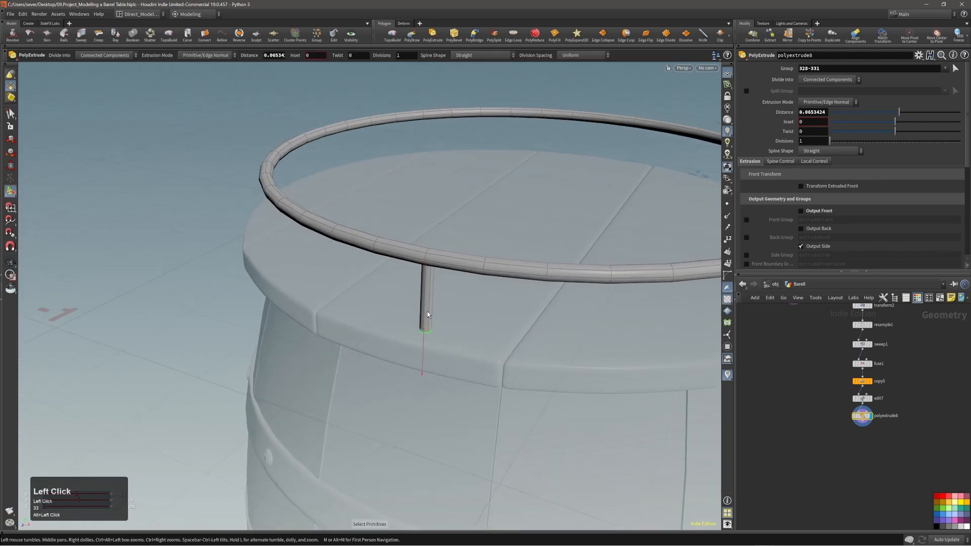
{"action": "double_click", "coordinate": [427, 312]}
Step: Add a Copy and Transform to the post and reset its Pivot Translate to the barrel centre
{"action": "key", "text": "c"}
{"action": "left_click", "coordinate": [421, 305]}
{"action": "left_click", "coordinate": [415, 302]}
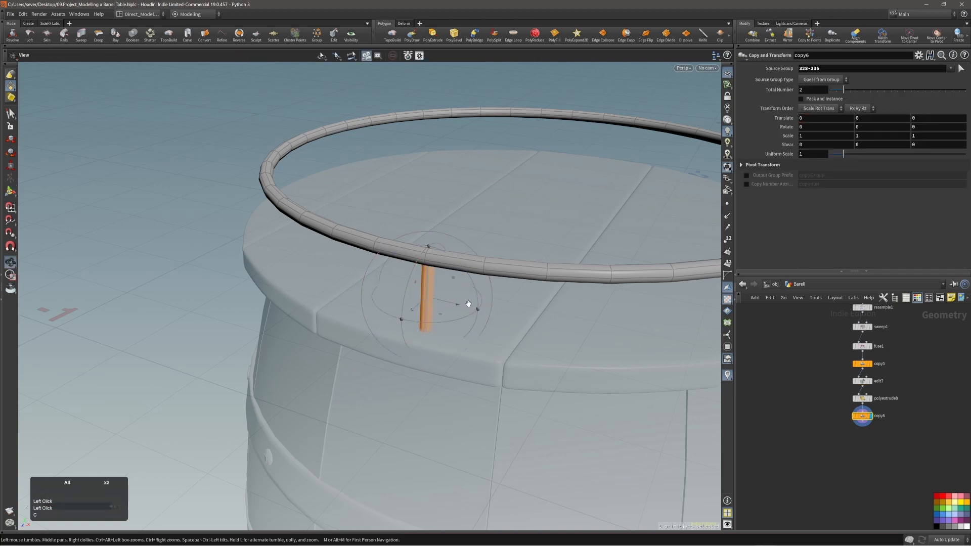
{"action": "right_click_drag", "start_coordinate": [469, 306], "coordinate": [516, 315], "text": "alt"}
{"action": "middle_click_drag", "start_coordinate": [539, 294], "coordinate": [474, 302], "text": "alt"}
{"action": "right_click_drag", "start_coordinate": [475, 301], "coordinate": [507, 309], "text": "alt"}
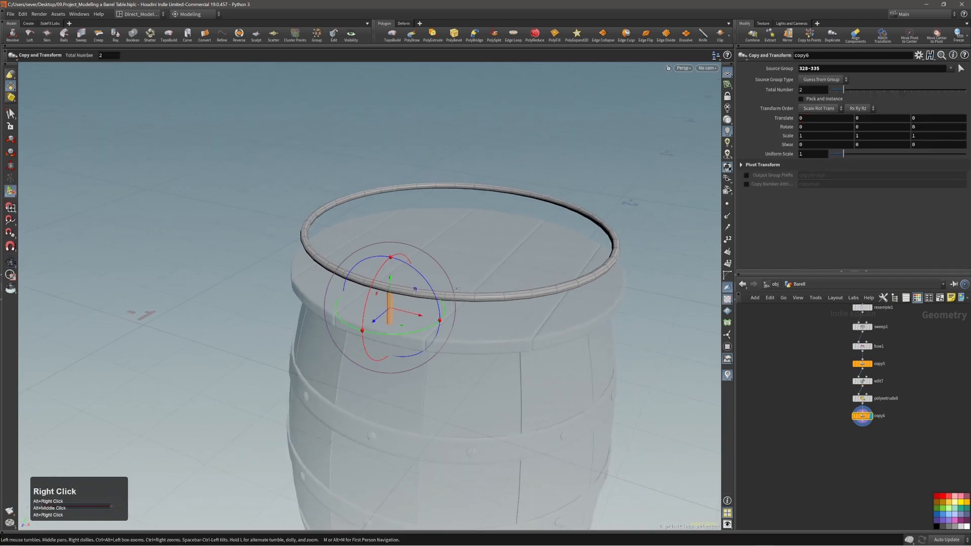
{"action": "middle_click_drag", "start_coordinate": [486, 296], "coordinate": [472, 274], "text": "alt"}
{"action": "left_click", "coordinate": [762, 165]}
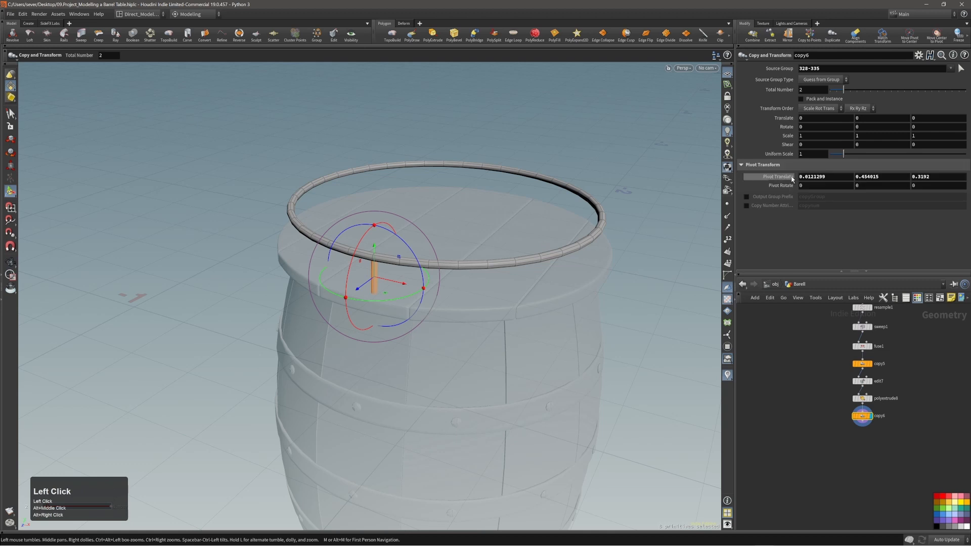
{"action": "middle_click", "coordinate": [786, 178], "text": "ctrl"}
Step: Rotate the copies so 4 posts stand 90° apart around the barrel, and inspect them
{"action": "right_click_drag", "start_coordinate": [448, 221], "coordinate": [465, 252], "text": "alt"}
{"action": "middle_click_drag", "start_coordinate": [465, 252], "coordinate": [457, 232], "text": "alt"}
{"action": "left_click_drag", "start_coordinate": [470, 221], "coordinate": [462, 248], "text": "alt"}
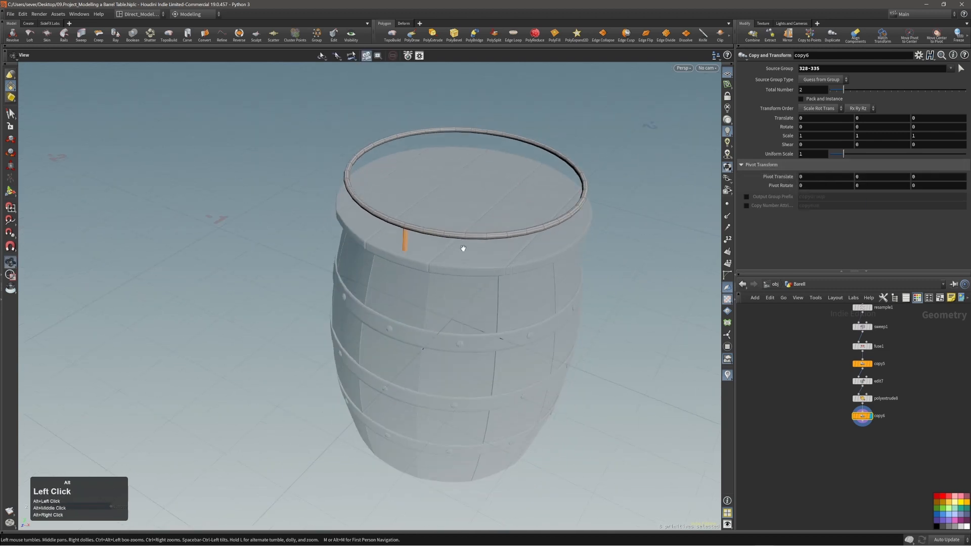
{"action": "left_click_drag", "start_coordinate": [480, 353], "coordinate": [528, 334], "text": "ctrl"}
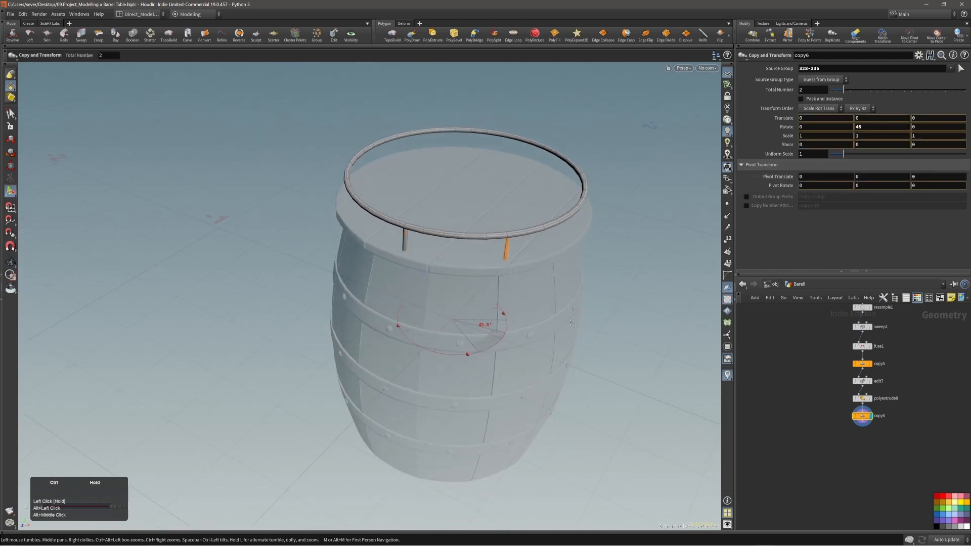
{"action": "mouse_move", "coordinate": [517, 210]}
{"action": "left_mouse_down", "text": "alt"}
{"action": "mouse_move", "coordinate": [412, 202]}
{"action": "mouse_move", "coordinate": [487, 199]}
{"action": "mouse_move", "coordinate": [507, 214]}
{"action": "left_mouse_up", "text": "alt"}
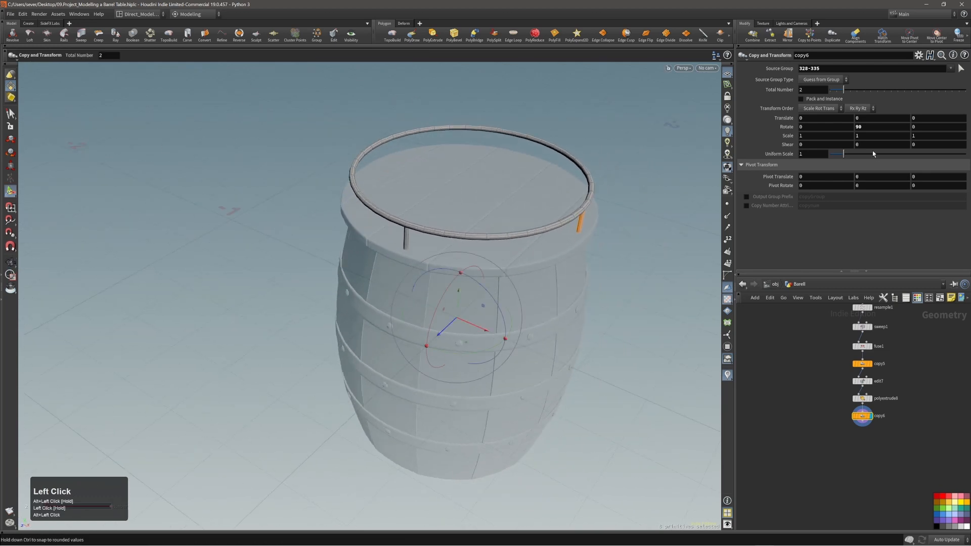
{"action": "middle_click_drag", "start_coordinate": [540, 235], "coordinate": [541, 244], "text": "alt"}
{"action": "left_click_drag", "start_coordinate": [546, 229], "coordinate": [485, 208], "text": "alt"}
{"action": "right_click_drag", "start_coordinate": [486, 208], "coordinate": [464, 222], "text": "alt"}
{"action": "middle_click_drag", "start_coordinate": [464, 223], "coordinate": [437, 195], "text": "alt"}
{"action": "left_click_drag", "start_coordinate": [450, 207], "coordinate": [463, 228], "text": "alt"}
{"action": "key", "text": "s"}
{"action": "left_click_drag", "start_coordinate": [539, 228], "coordinate": [457, 177], "text": "alt"}
{"action": "right_click_drag", "start_coordinate": [457, 177], "coordinate": [427, 198], "text": "alt"}
{"action": "left_click_drag", "start_coordinate": [427, 207], "coordinate": [447, 253], "text": "alt"}
{"action": "right_click_drag", "start_coordinate": [427, 238], "coordinate": [409, 229], "text": "alt"}
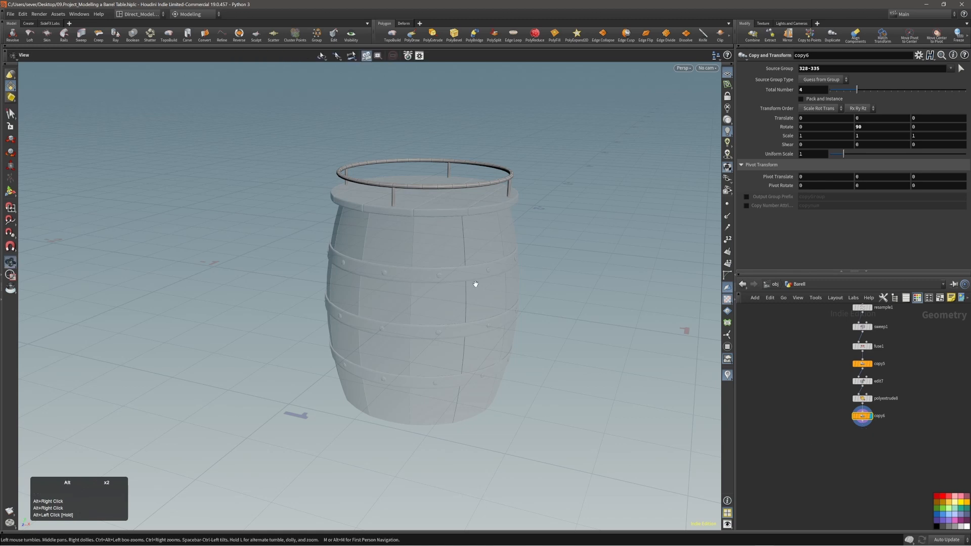
{"action": "right_click_drag", "start_coordinate": [475, 283], "coordinate": [465, 290], "text": "alt"}
Step: Auto-arrange the node network with L and box-select the two bottom nodes
{"action": "right_click_drag", "start_coordinate": [899, 462], "coordinate": [866, 461], "text": "alt"}
{"action": "middle_click_drag", "start_coordinate": [866, 464], "coordinate": [871, 463], "text": "alt"}
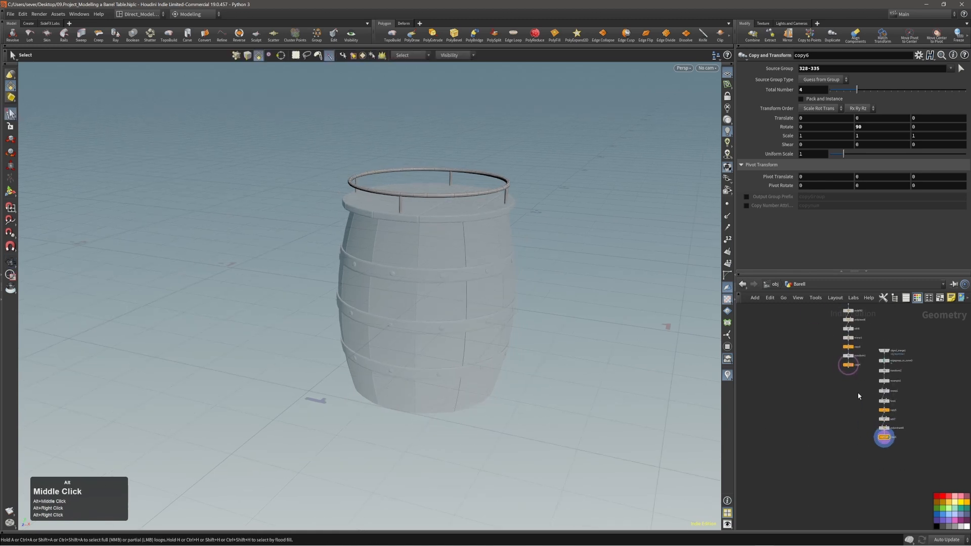
{"action": "key", "text": "l"}
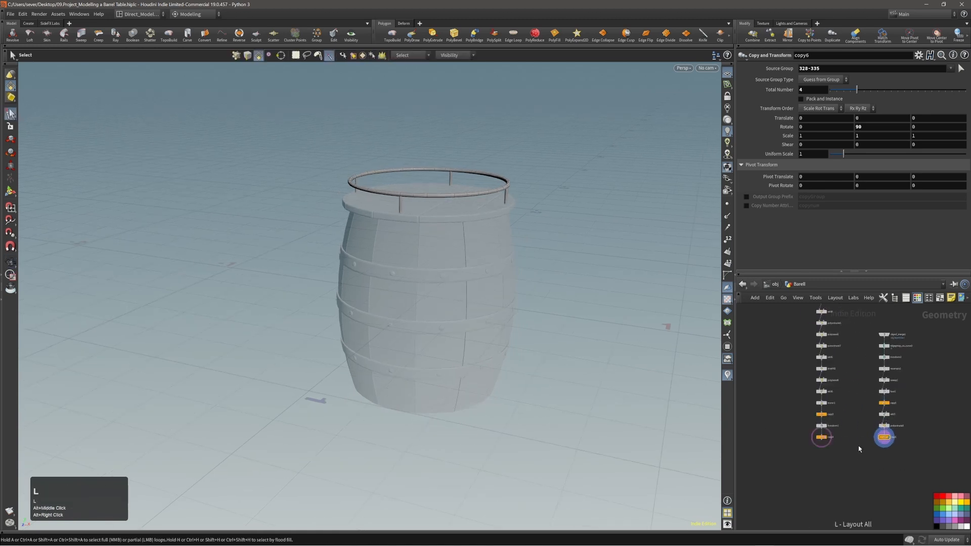
{"action": "left_click_drag", "start_coordinate": [798, 466], "coordinate": [887, 447]}
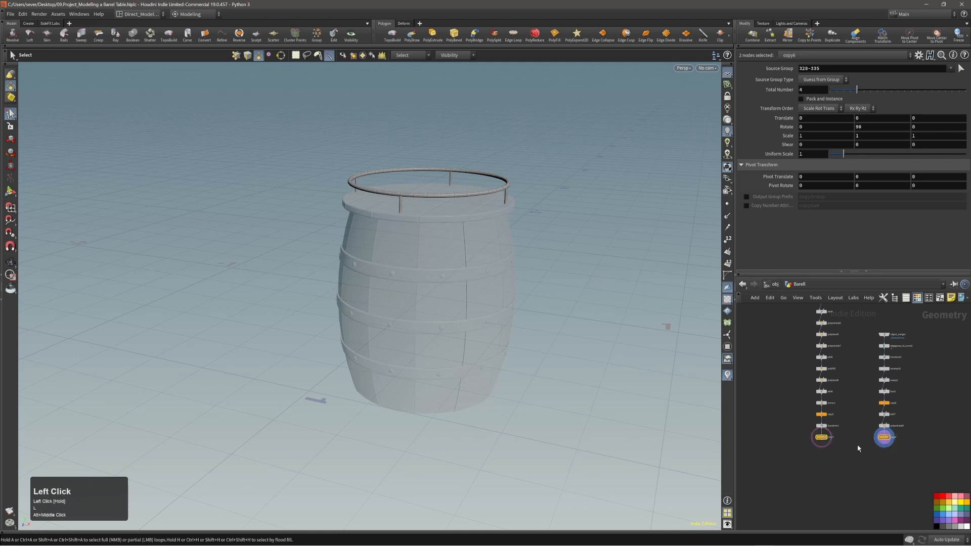
Step: Wire copy4 and copy6 together into a new Merge node
{"action": "right_click_drag", "start_coordinate": [835, 440], "coordinate": [857, 441], "text": "alt"}
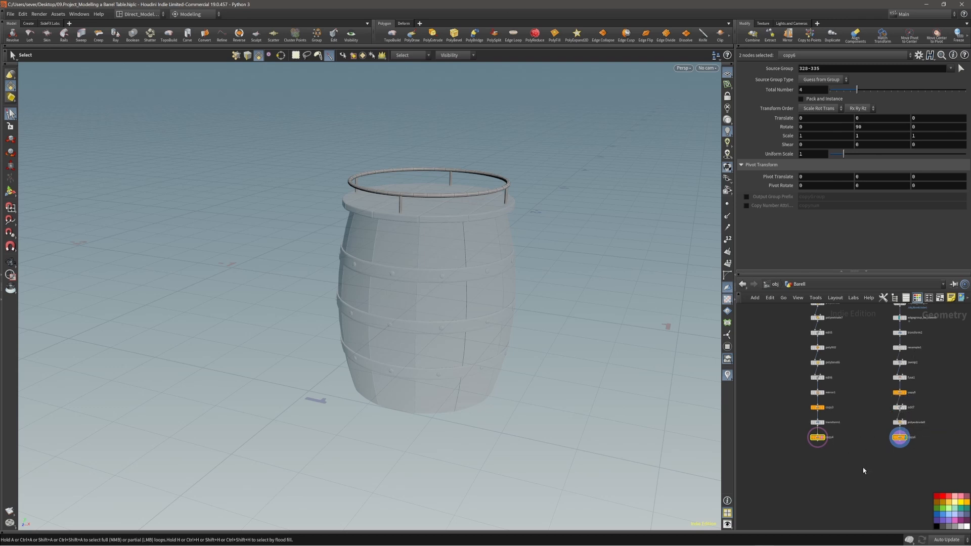
{"action": "scroll", "coordinate": [857, 474], "scroll_direction": "down", "scroll_amount": 3}
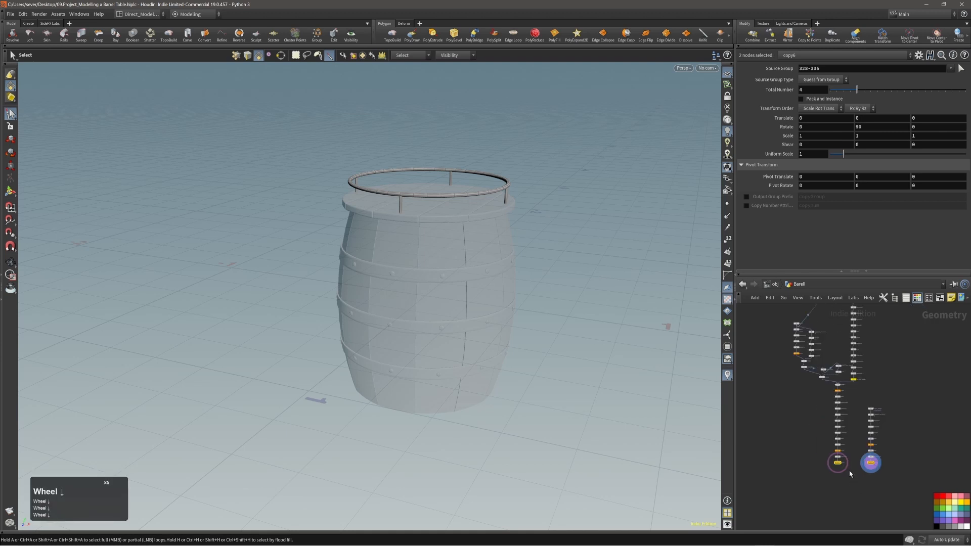
{"action": "mouse_move", "coordinate": [854, 470]}
{"action": "right_mouse_down", "text": "alt"}
{"action": "mouse_move", "coordinate": [831, 461]}
{"action": "mouse_move", "coordinate": [875, 474]}
{"action": "mouse_move", "coordinate": [868, 467]}
{"action": "right_mouse_up", "text": "alt"}
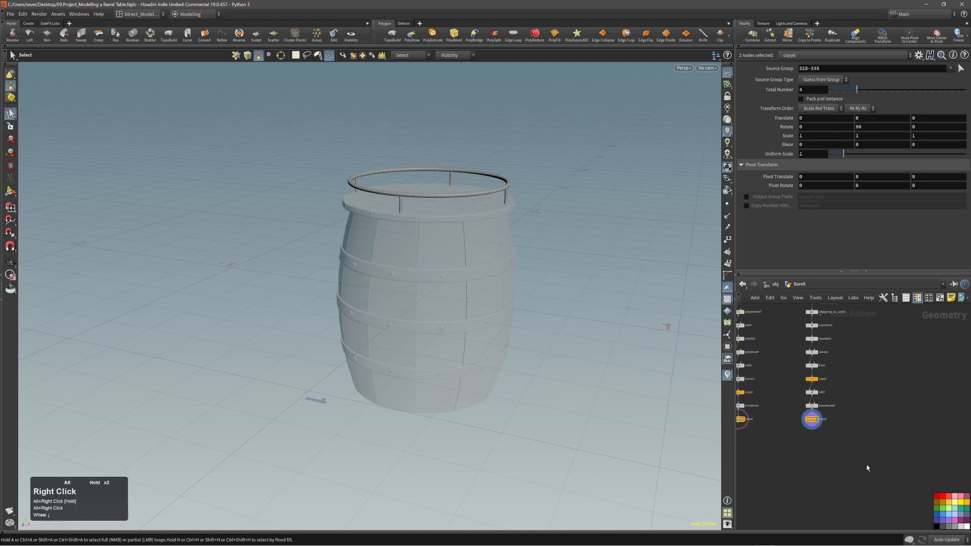
{"action": "middle_click_drag", "start_coordinate": [812, 446], "coordinate": [889, 442], "text": "alt"}
{"action": "right_click_drag", "start_coordinate": [855, 442], "coordinate": [863, 439], "text": "alt"}
{"action": "middle_click_drag", "start_coordinate": [863, 440], "coordinate": [867, 422]}
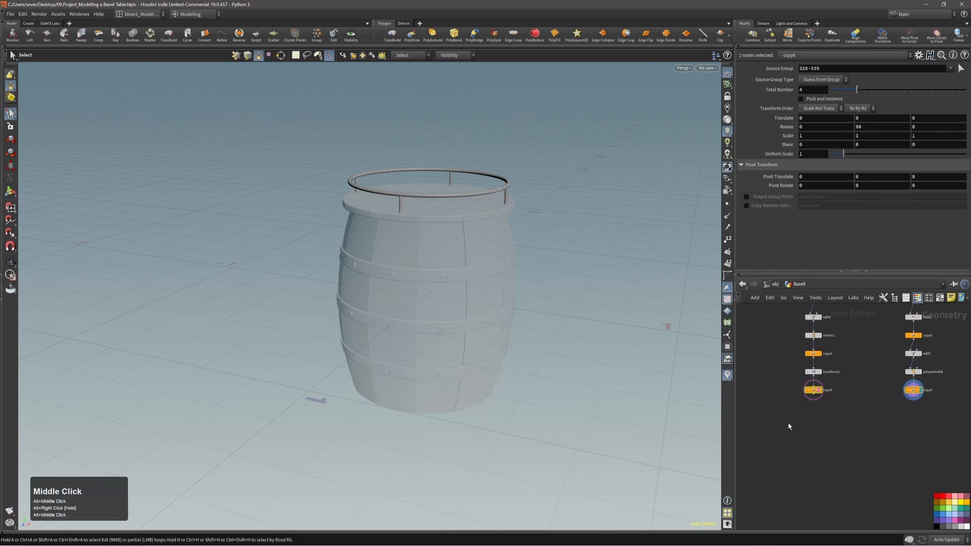
{"action": "left_click_drag", "start_coordinate": [943, 390], "coordinate": [942, 390]}
{"action": "middle_click_drag", "start_coordinate": [868, 417], "coordinate": [864, 406]}
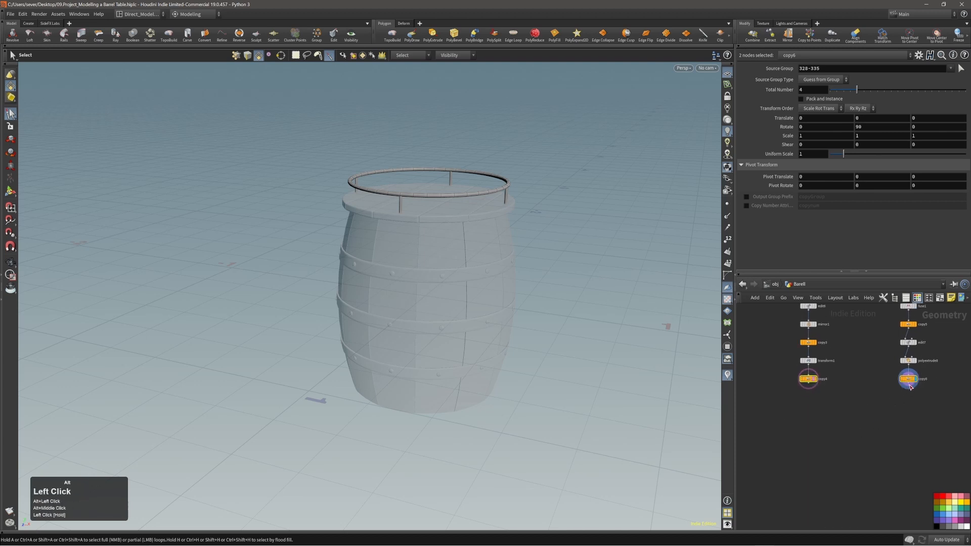
{"action": "left_click_drag", "start_coordinate": [909, 386], "coordinate": [852, 426]}
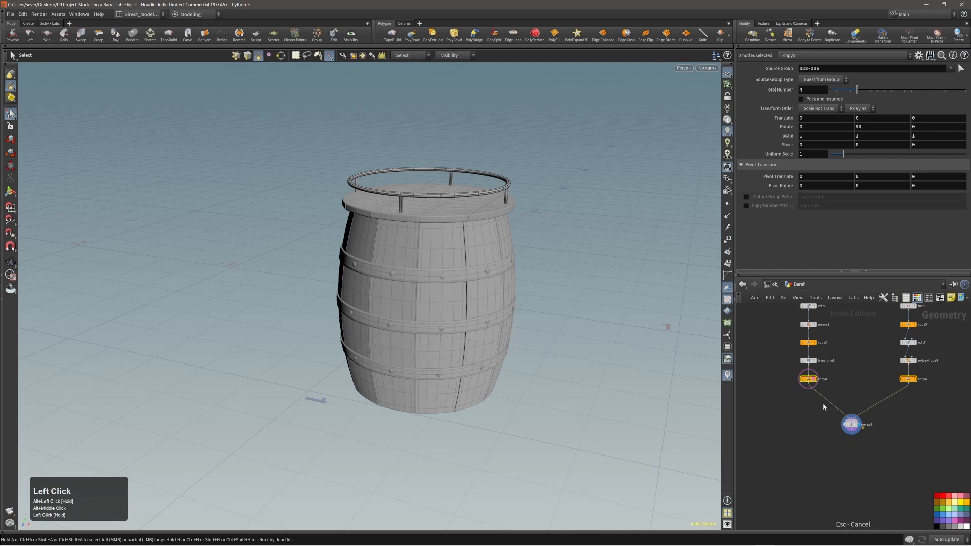
{"action": "right_click_drag", "start_coordinate": [828, 405], "coordinate": [847, 413], "text": "alt"}
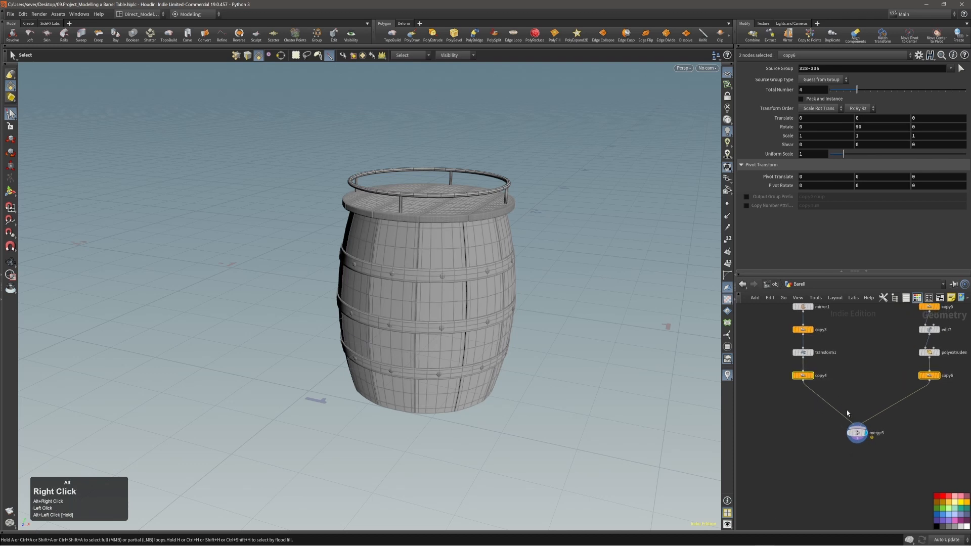
{"action": "left_click_drag", "start_coordinate": [859, 436], "coordinate": [868, 432]}
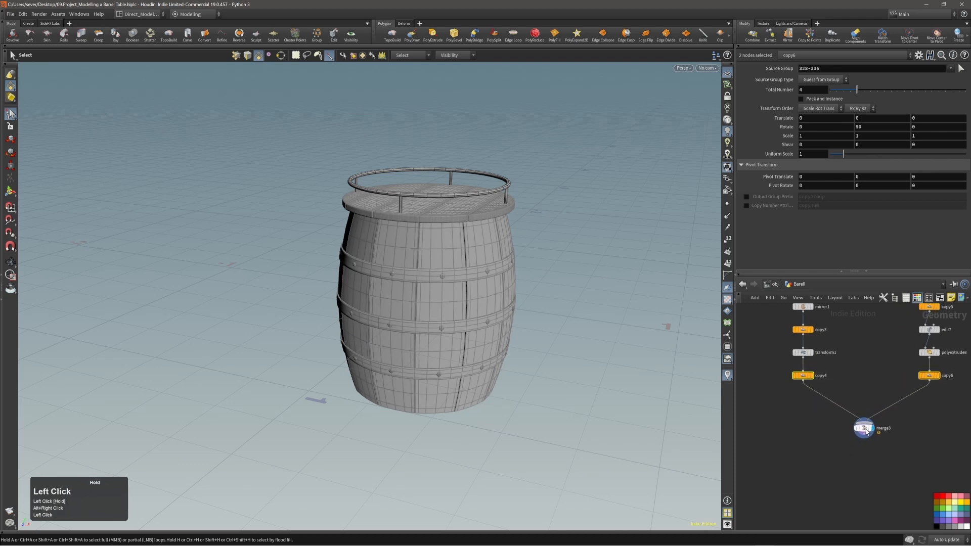
{"action": "middle_click_drag", "start_coordinate": [862, 468], "coordinate": [848, 456], "text": "alt"}
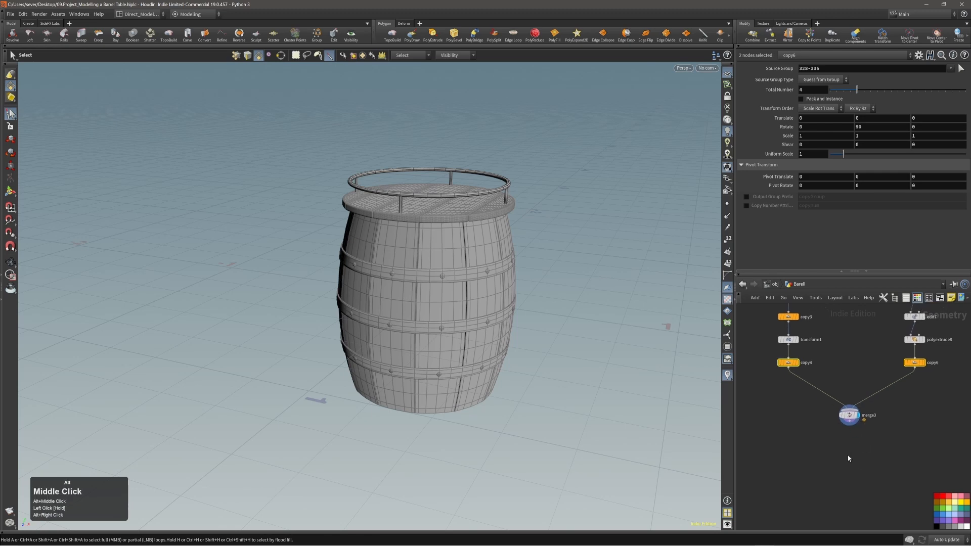
{"action": "right_click_drag", "start_coordinate": [496, 261], "coordinate": [483, 266], "text": "alt"}
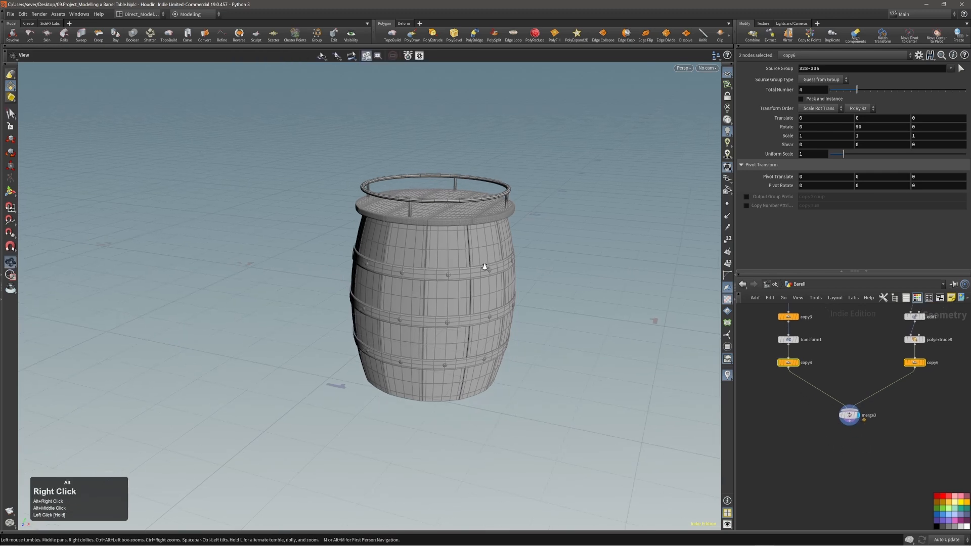
{"action": "left_click_drag", "start_coordinate": [484, 266], "coordinate": [468, 245], "text": "alt"}
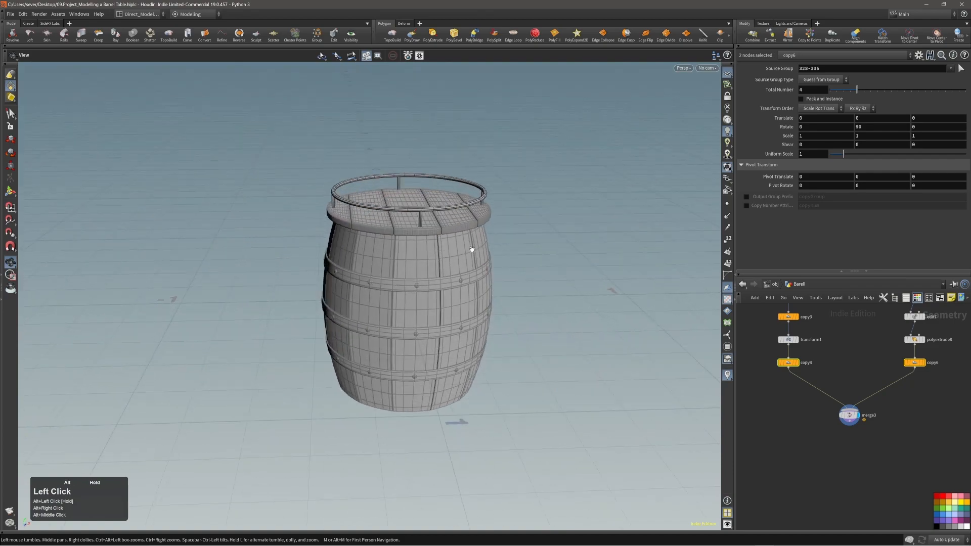
{"action": "right_click_drag", "start_coordinate": [468, 245], "coordinate": [551, 223], "text": "alt"}
{"action": "left_click_drag", "start_coordinate": [550, 223], "coordinate": [549, 251], "text": "alt"}
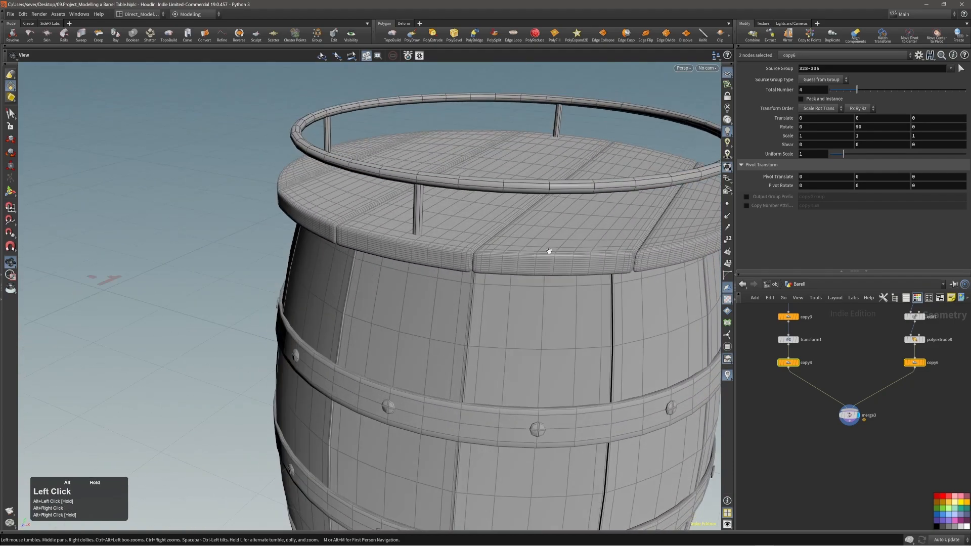
{"action": "right_click_drag", "start_coordinate": [563, 253], "coordinate": [548, 251], "text": "alt"}
{"action": "left_click_drag", "start_coordinate": [548, 251], "coordinate": [502, 284], "text": "alt"}
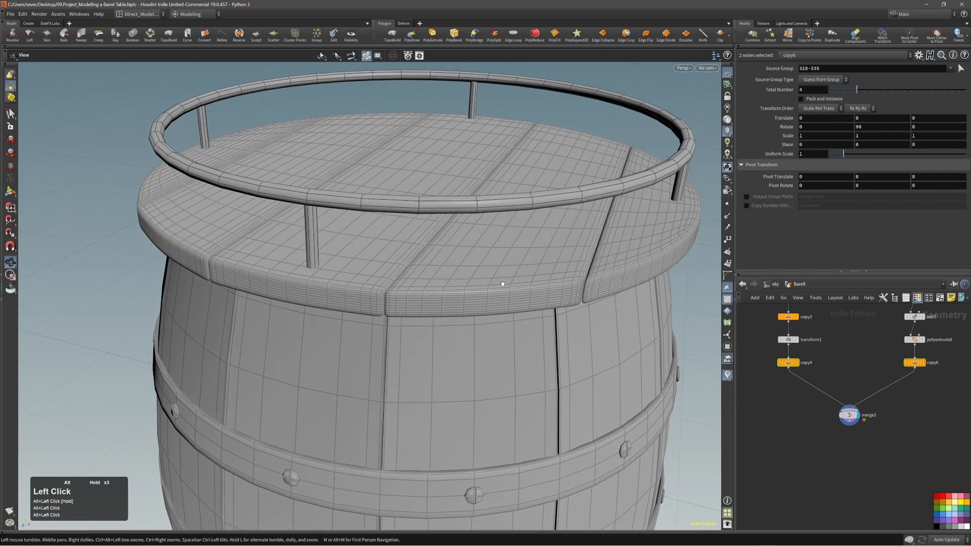
{"action": "right_click_drag", "start_coordinate": [492, 238], "coordinate": [438, 247], "text": "alt"}
{"action": "left_click_drag", "start_coordinate": [470, 268], "coordinate": [468, 235], "text": "alt"}
{"action": "right_click_drag", "start_coordinate": [469, 285], "coordinate": [478, 287], "text": "alt"}
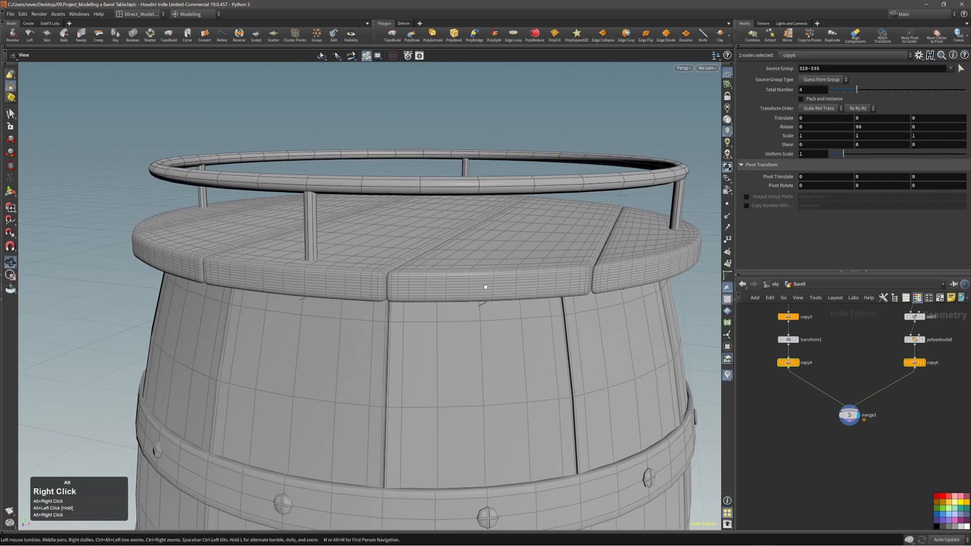
{"action": "left_click_drag", "start_coordinate": [477, 286], "coordinate": [484, 287], "text": "alt"}
{"action": "key", "text": "2"}
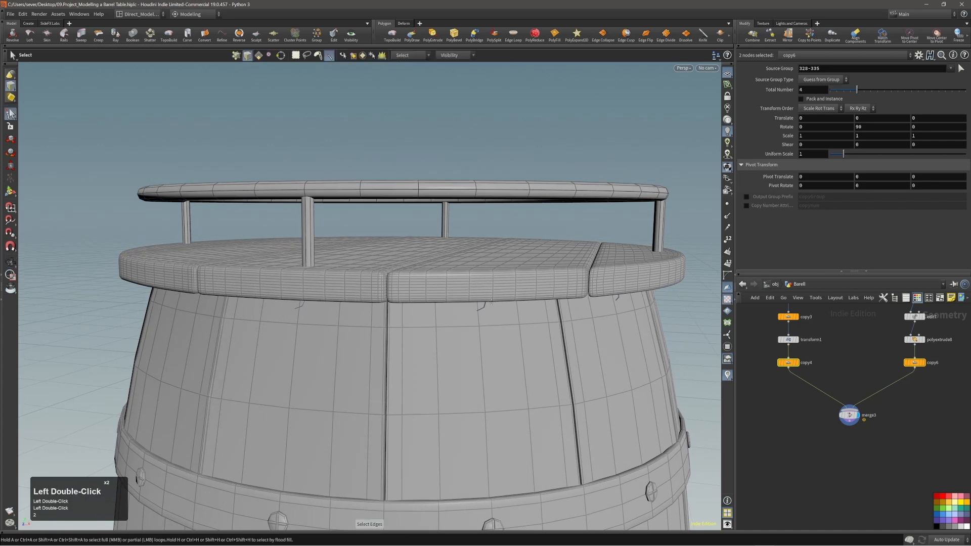
{"action": "right_click_drag", "start_coordinate": [508, 271], "coordinate": [470, 251], "text": "alt"}
{"action": "left_click_drag", "start_coordinate": [470, 251], "coordinate": [449, 289], "text": "alt"}
{"action": "right_click_drag", "start_coordinate": [440, 293], "coordinate": [380, 295], "text": "alt"}
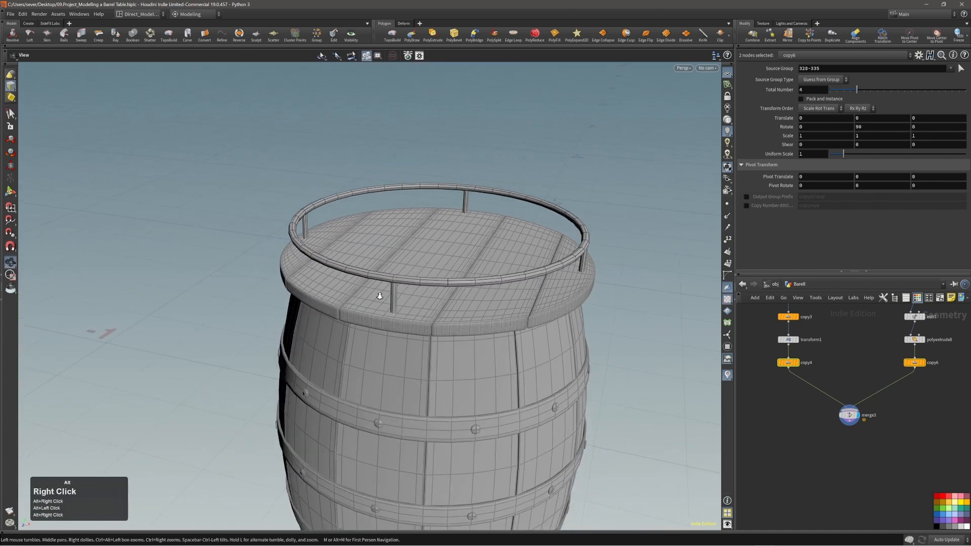
{"action": "middle_click_drag", "start_coordinate": [468, 354], "coordinate": [450, 299], "text": "alt"}
{"action": "right_click_drag", "start_coordinate": [480, 292], "coordinate": [449, 290], "text": "alt"}
{"action": "left_click_drag", "start_coordinate": [449, 290], "coordinate": [459, 288], "text": "alt"}
{"action": "middle_click_drag", "start_coordinate": [459, 289], "coordinate": [469, 269], "text": "alt"}
{"action": "right_click_drag", "start_coordinate": [468, 269], "coordinate": [452, 276], "text": "alt"}
{"action": "left_click_drag", "start_coordinate": [451, 276], "coordinate": [434, 241], "text": "alt"}
{"action": "right_click_drag", "start_coordinate": [433, 240], "coordinate": [424, 266], "text": "alt"}
{"action": "middle_click_drag", "start_coordinate": [424, 267], "coordinate": [427, 243], "text": "alt"}
{"action": "right_click_drag", "start_coordinate": [427, 243], "coordinate": [440, 275], "text": "alt"}
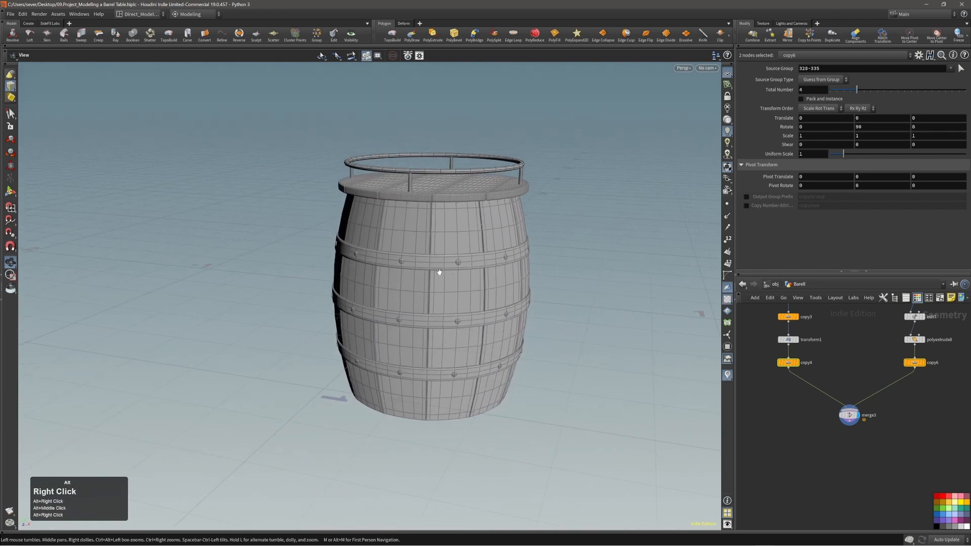
{"action": "left_click_drag", "start_coordinate": [439, 275], "coordinate": [457, 263], "text": "alt"}
{"action": "right_click_drag", "start_coordinate": [457, 262], "coordinate": [462, 264], "text": "alt"}
{"action": "left_click_drag", "start_coordinate": [462, 264], "coordinate": [491, 261], "text": "alt"}
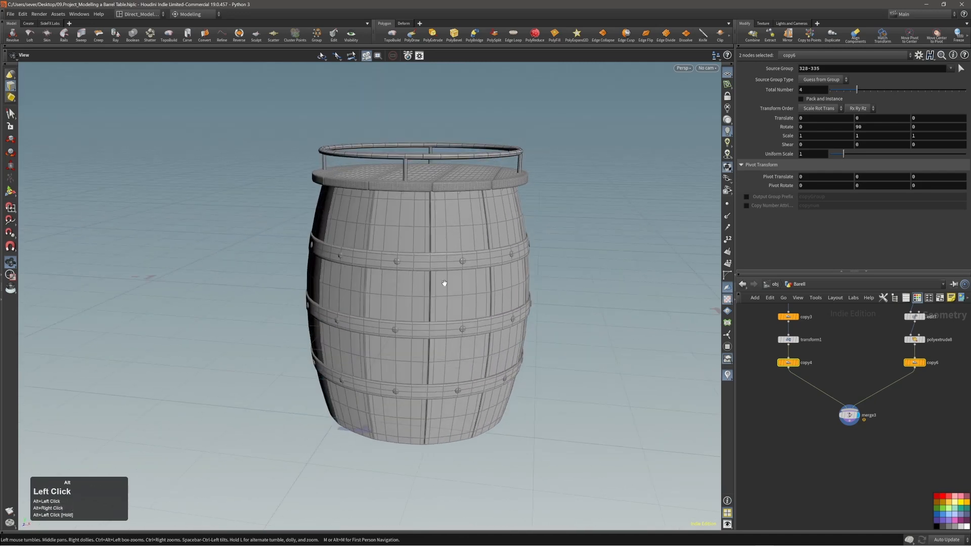
{"action": "key", "text": "s"}
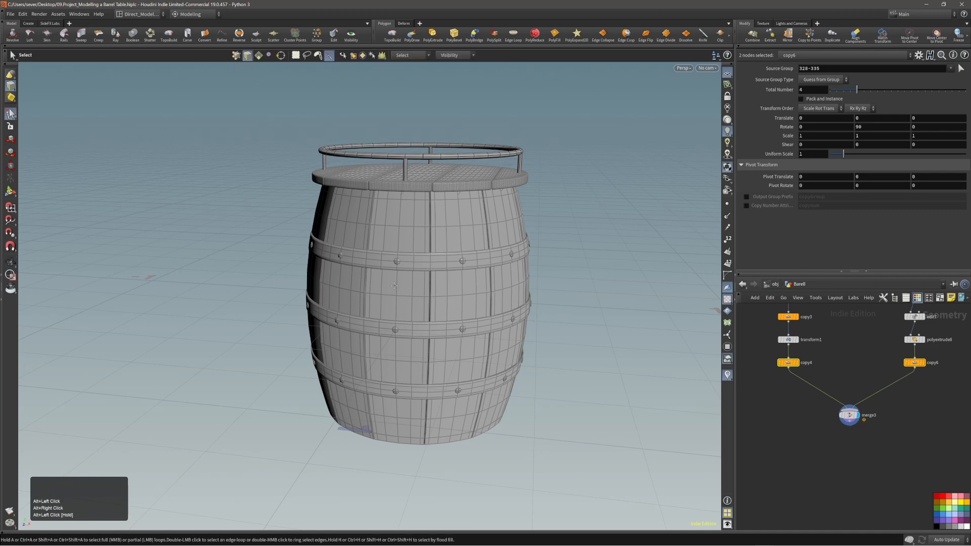
{"action": "left_click", "coordinate": [792, 365]}
{"action": "right_click_drag", "start_coordinate": [470, 242], "coordinate": [734, 336], "text": "alt"}
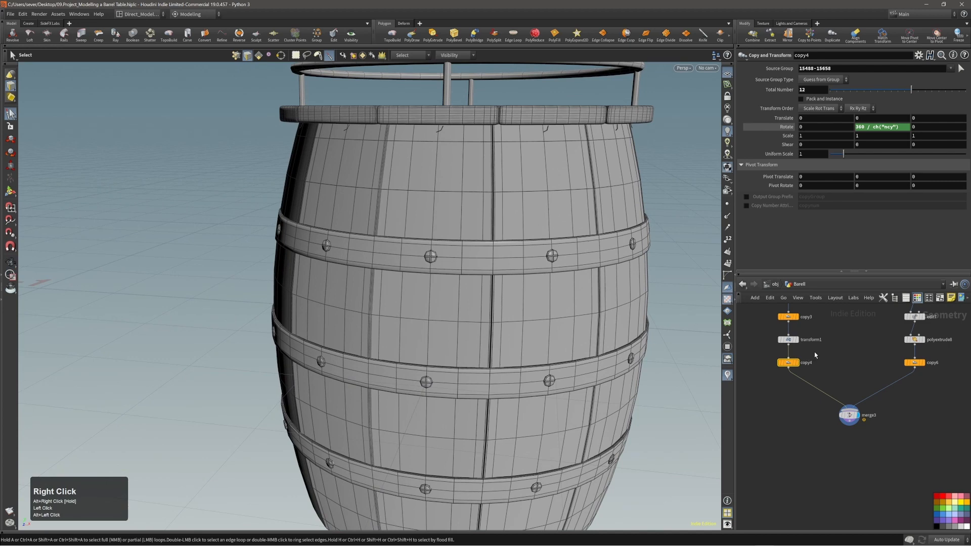
{"action": "middle_click_drag", "start_coordinate": [814, 356], "coordinate": [825, 407], "text": "alt"}
{"action": "left_click", "coordinate": [806, 378]}
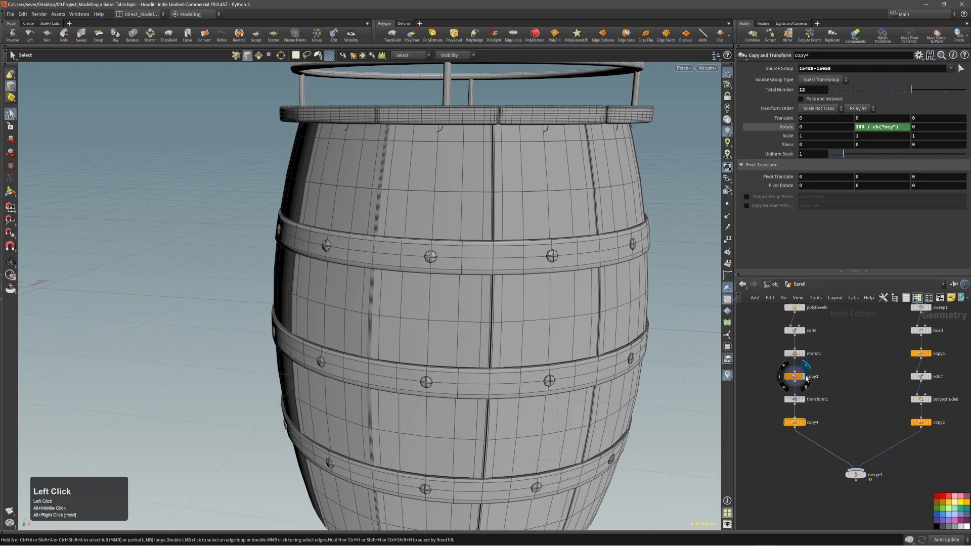
{"action": "right_click_drag", "start_coordinate": [536, 349], "coordinate": [475, 322], "text": "alt"}
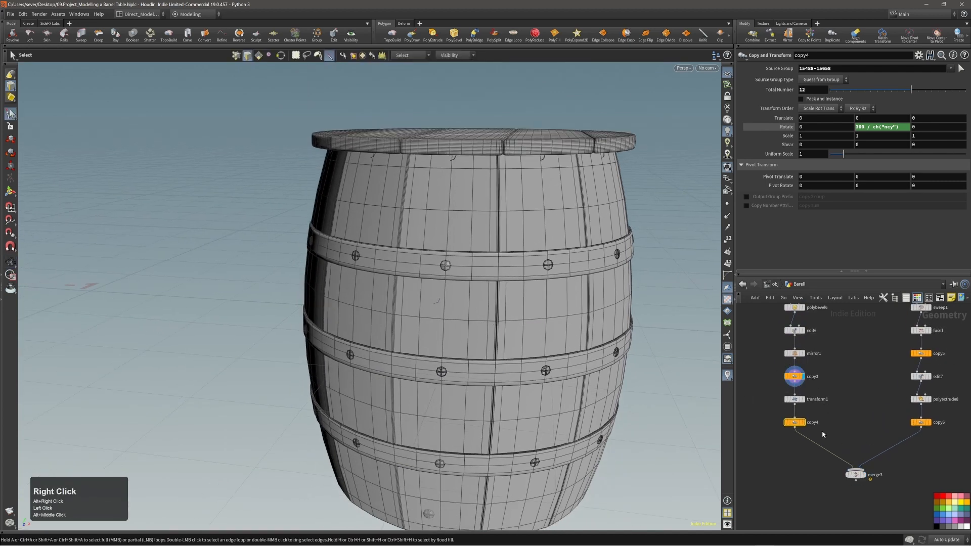
{"action": "left_click", "coordinate": [795, 378]}
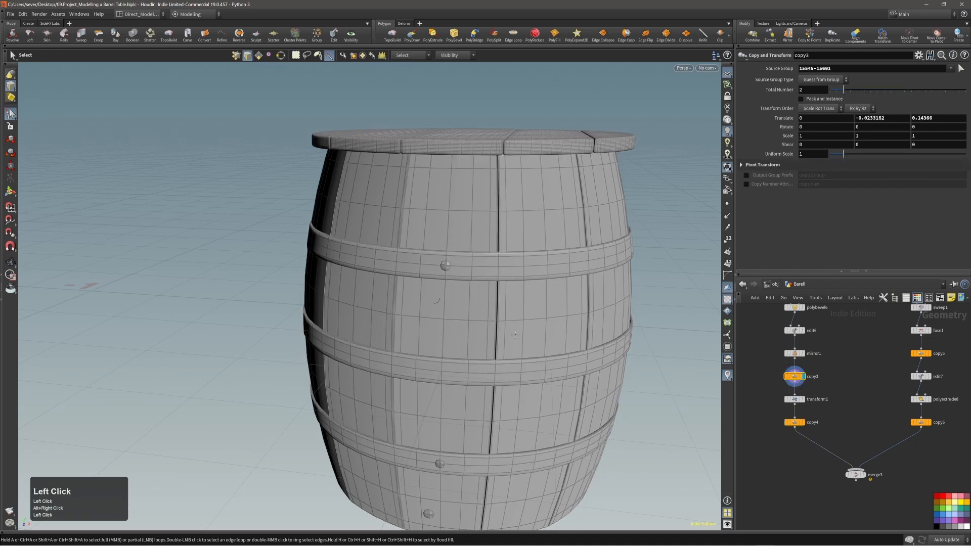
{"action": "right_click_drag", "start_coordinate": [526, 348], "coordinate": [497, 340], "text": "alt"}
{"action": "left_click", "coordinate": [807, 402]}
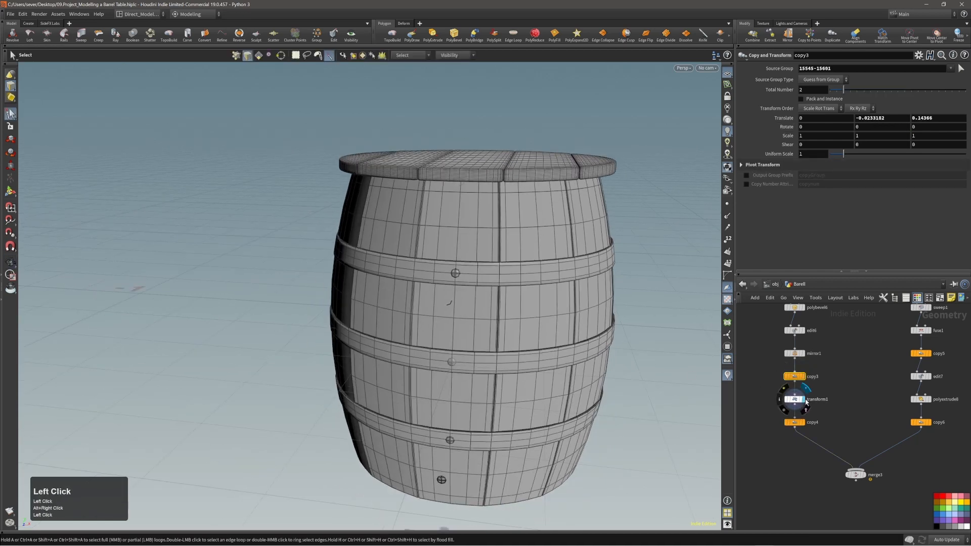
{"action": "left_click", "coordinate": [795, 399]}
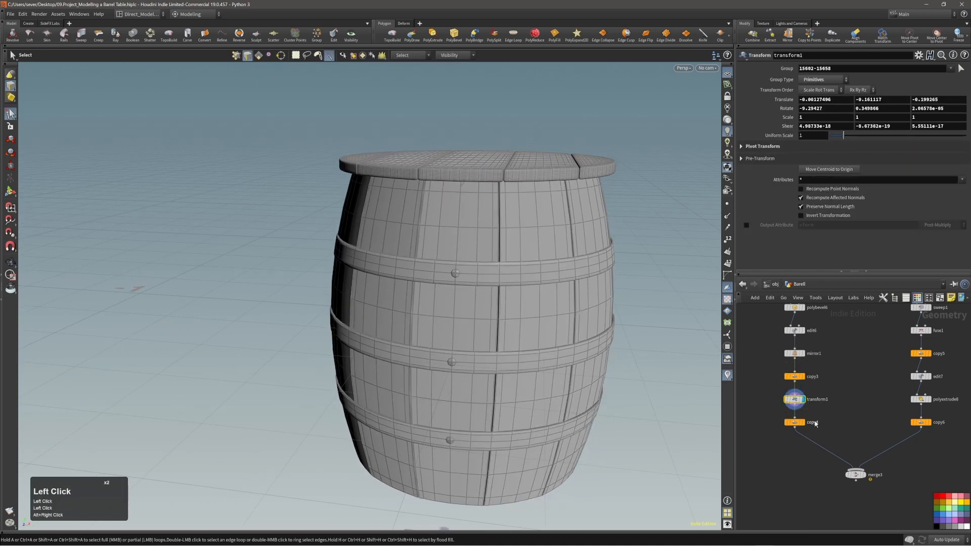
{"action": "left_click", "coordinate": [806, 422]}
{"action": "left_click", "coordinate": [795, 422]}
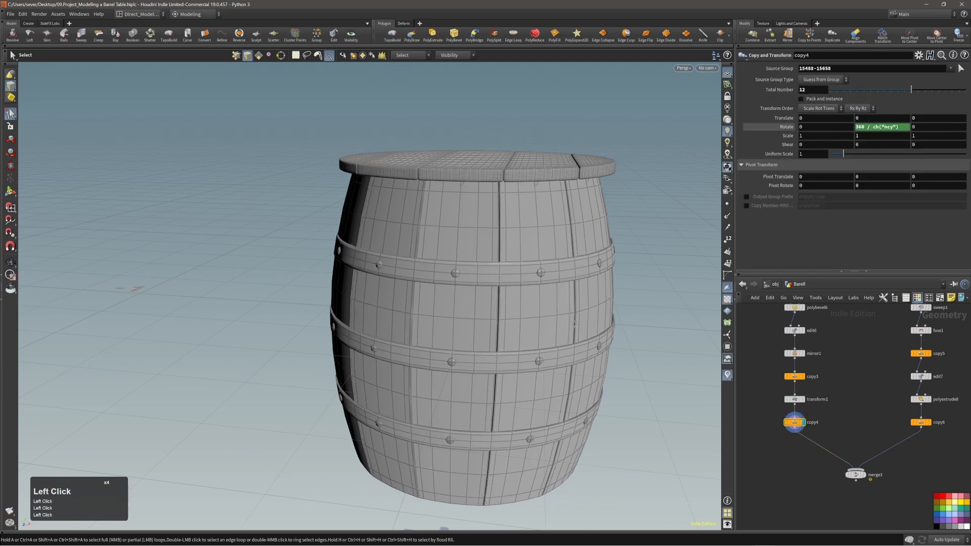
{"action": "middle_click_drag", "start_coordinate": [824, 422], "coordinate": [822, 398]}
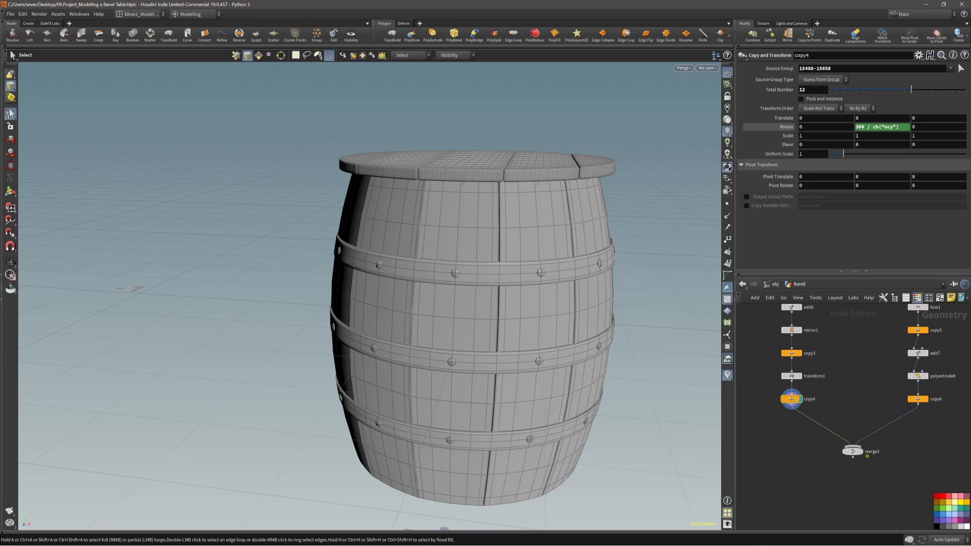
{"action": "middle_click", "coordinate": [496, 319], "text": "alt"}
{"action": "middle_click_drag", "start_coordinate": [496, 320], "coordinate": [484, 276]}
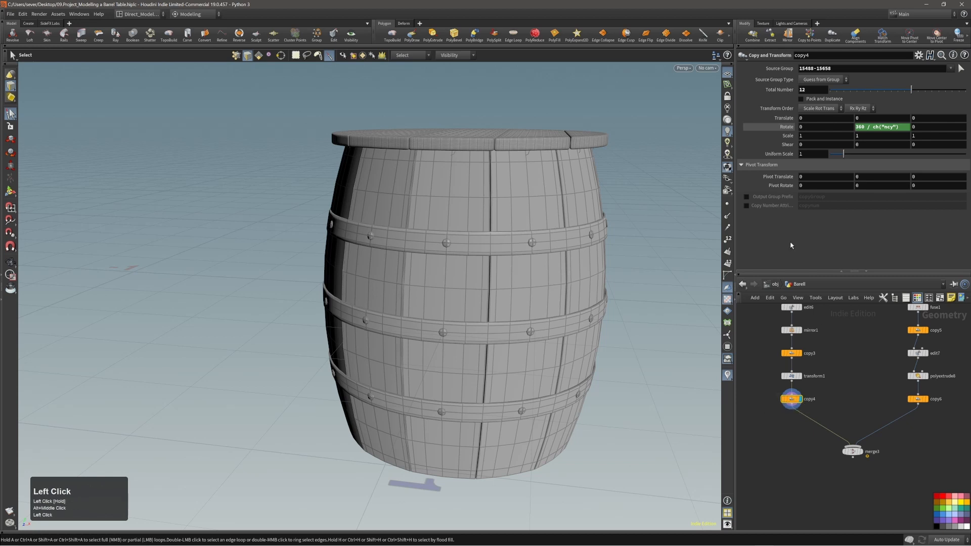
Step: Enable Output Group Prefix on copy4 and set the prefix to 'Bolts'
{"action": "left_click", "coordinate": [746, 197]}
{"action": "double_click", "coordinate": [811, 197]}
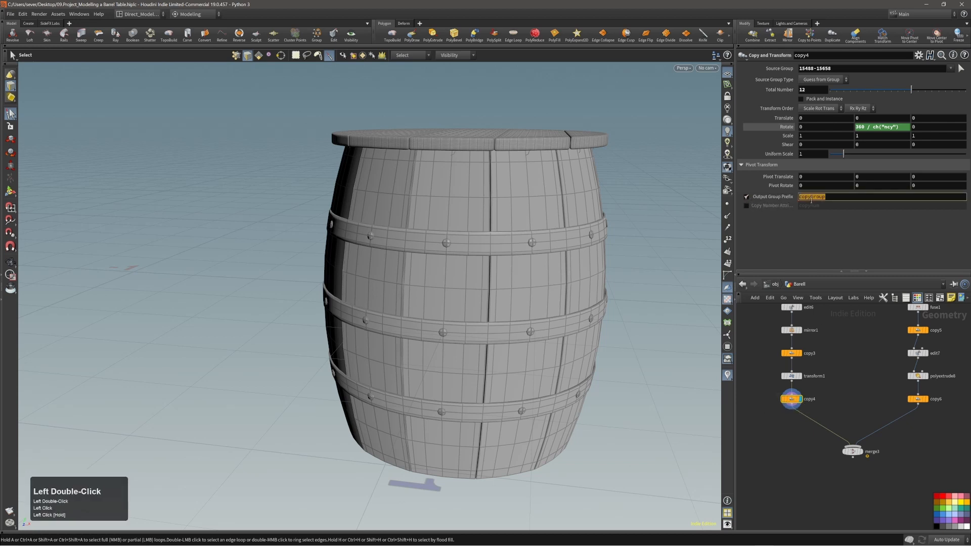
{"action": "type", "text": "Bolts"}
{"action": "key", "text": "Return"}
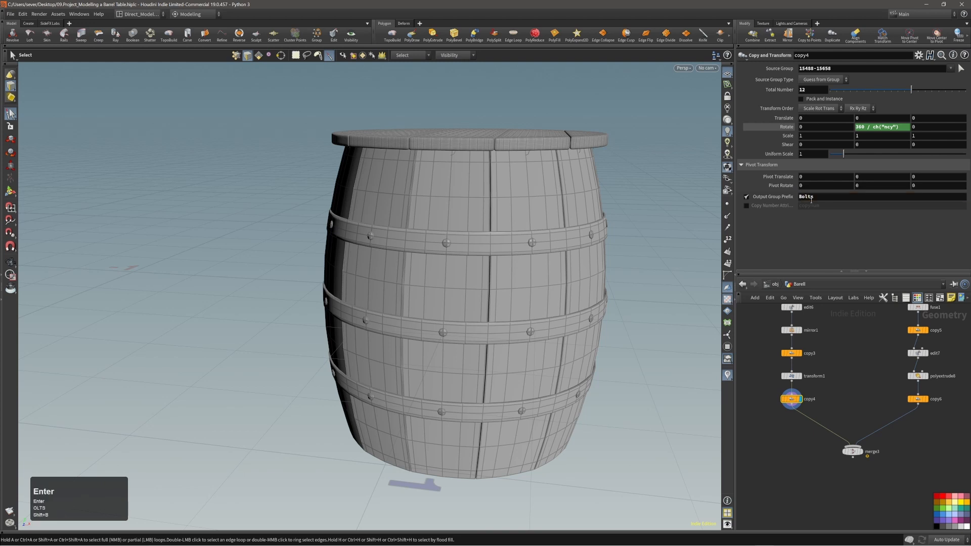
Step: Reposition merge3 neatly in the network editor
{"action": "middle_click_drag", "start_coordinate": [852, 384], "coordinate": [851, 347], "text": "alt"}
{"action": "middle_click_drag", "start_coordinate": [494, 340], "coordinate": [496, 320], "text": "alt"}
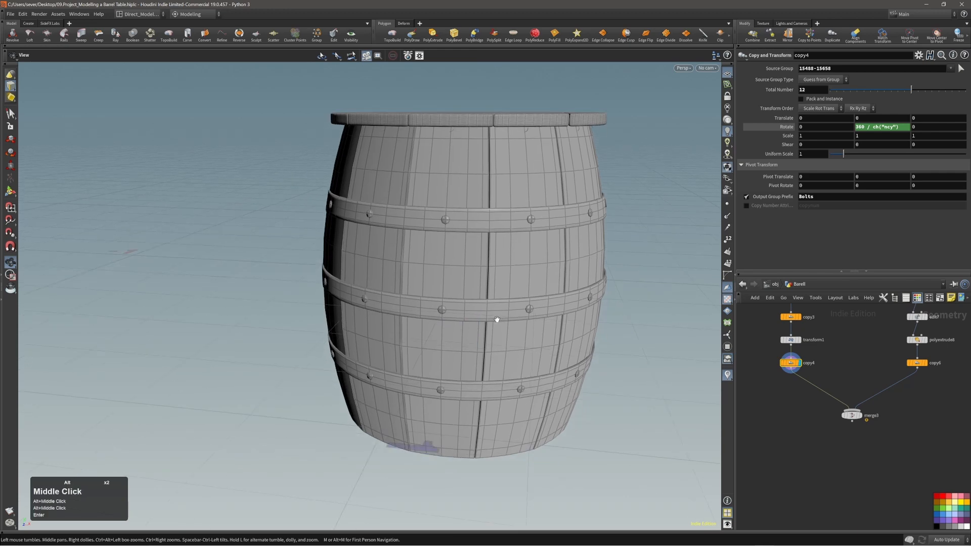
{"action": "left_click_drag", "start_coordinate": [496, 320], "coordinate": [463, 315], "text": "alt"}
{"action": "middle_click_drag", "start_coordinate": [852, 420], "coordinate": [843, 392]}
{"action": "left_click_drag", "start_coordinate": [844, 392], "coordinate": [866, 407]}
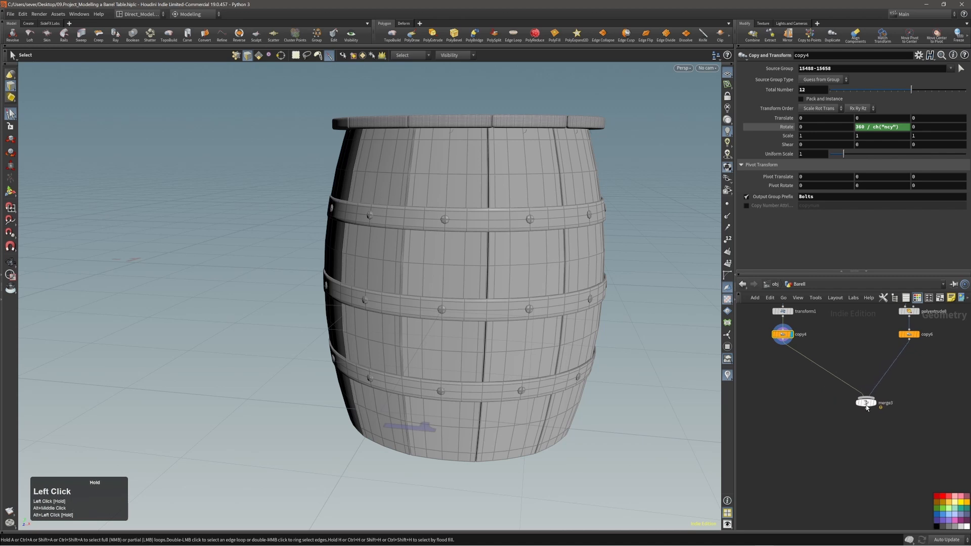
{"action": "middle_click_drag", "start_coordinate": [797, 372], "coordinate": [794, 370]}
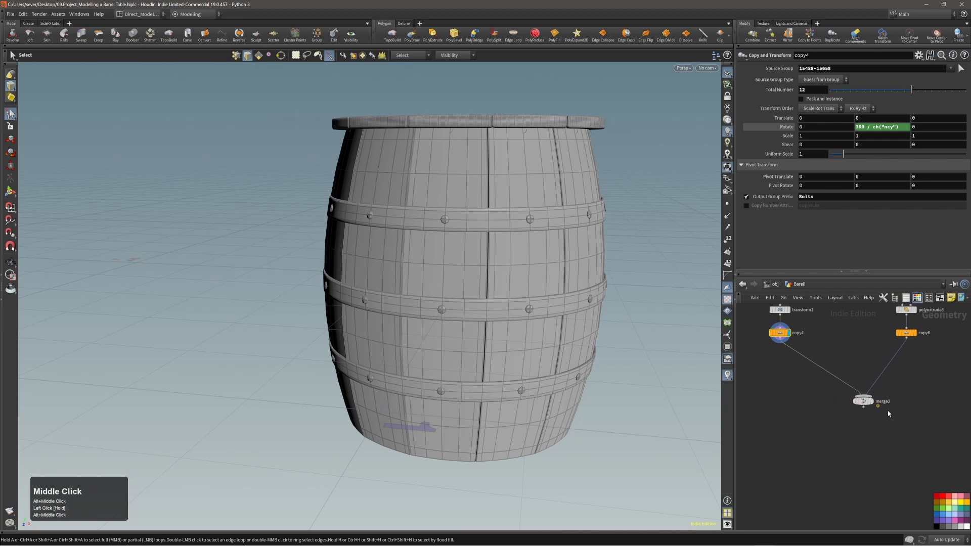
{"action": "left_click_drag", "start_coordinate": [863, 401], "coordinate": [836, 374]}
Step: Abandon a Group node search and create a Material node below merge3 instead
{"action": "key", "text": "Tab"}
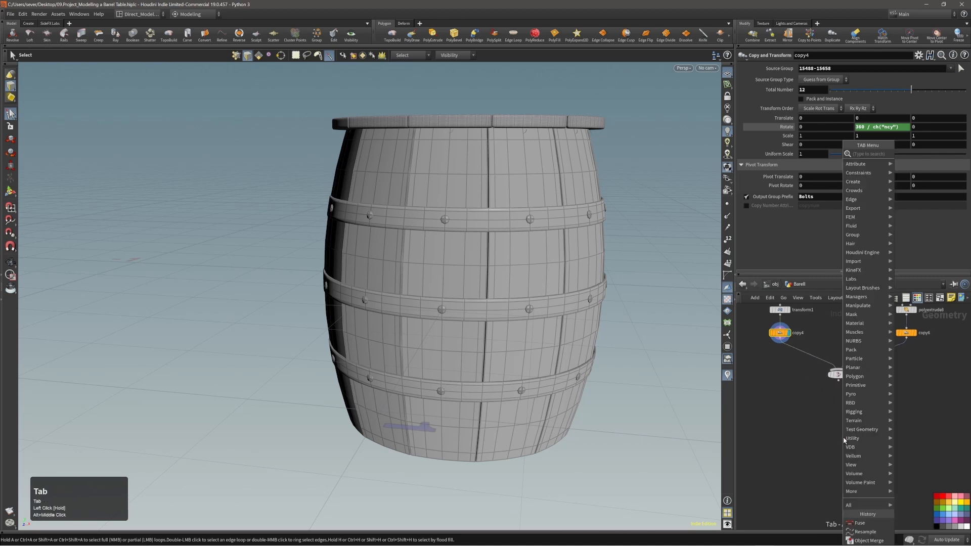
{"action": "type", "text": "group"}
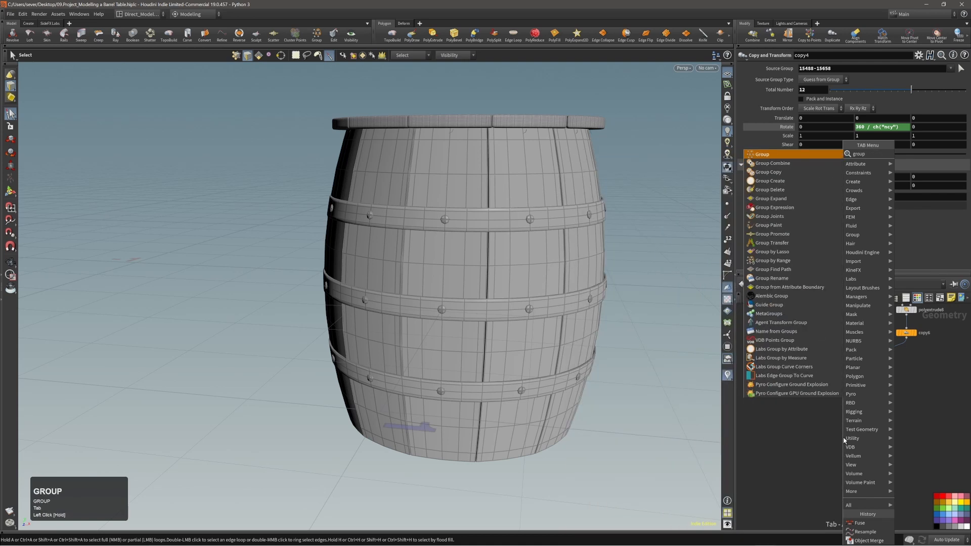
{"action": "left_click", "coordinate": [840, 434]}
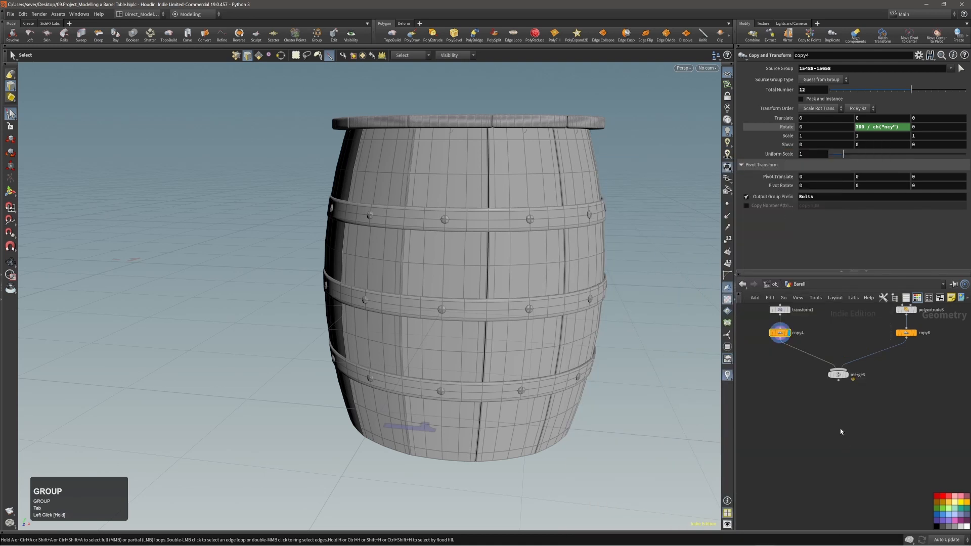
{"action": "key", "text": "Tab"}
{"action": "type", "text": "mater"}
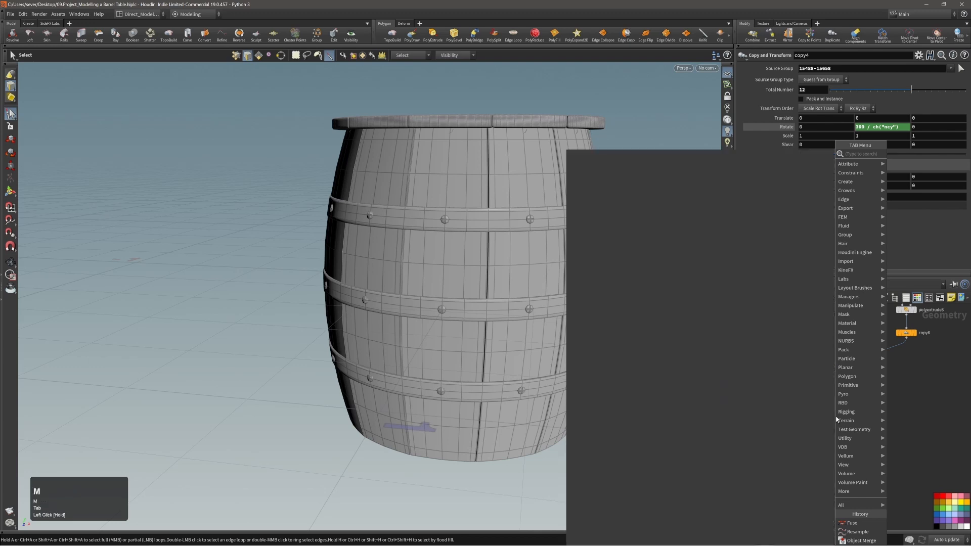
{"action": "key", "text": "Return"}
{"action": "key", "text": "Return"}
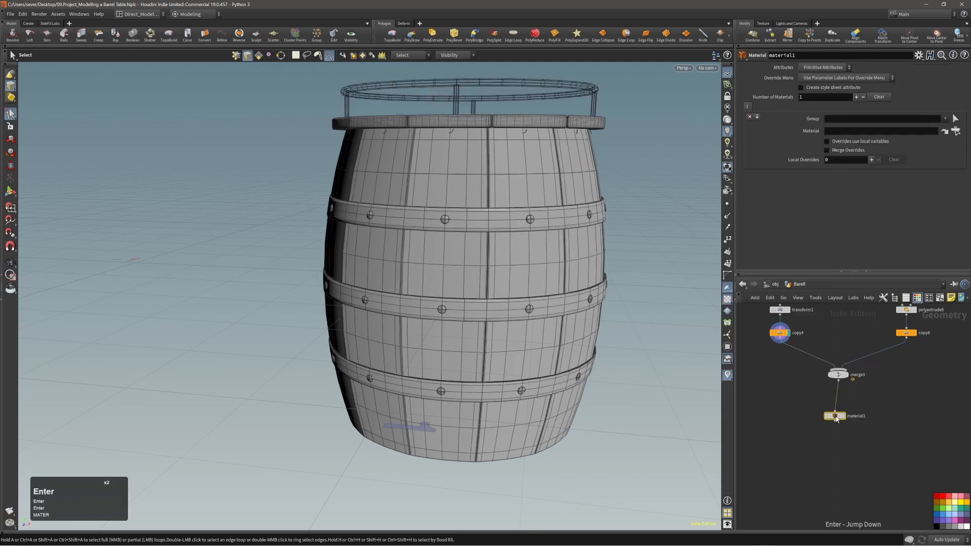
Step: Place material1 under merge3, display it, and check its Group list of Bolts0–Bolts11
{"action": "left_click_drag", "start_coordinate": [835, 419], "coordinate": [839, 412]}
{"action": "left_click", "coordinate": [848, 410]}
{"action": "left_click", "coordinate": [840, 412]}
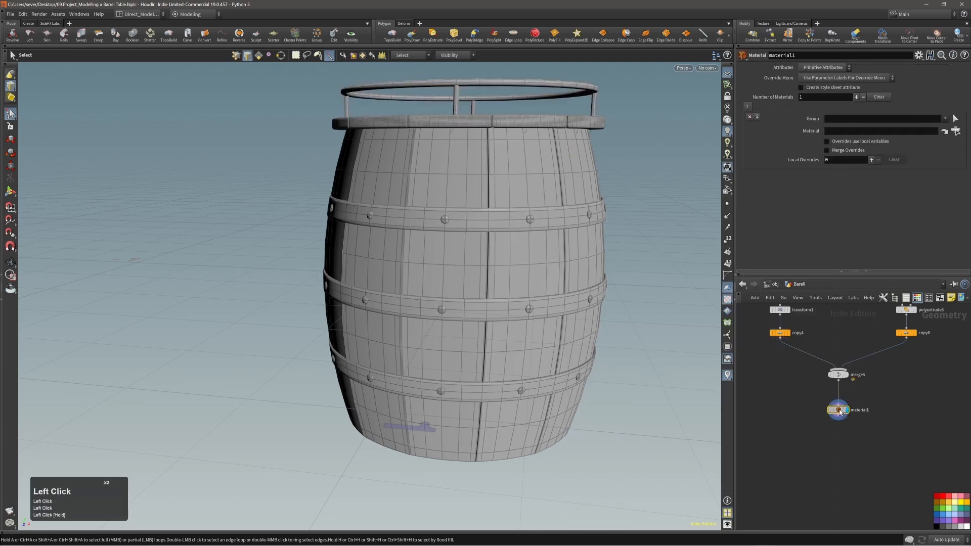
{"action": "middle_click_drag", "start_coordinate": [885, 416], "coordinate": [884, 430], "text": "alt"}
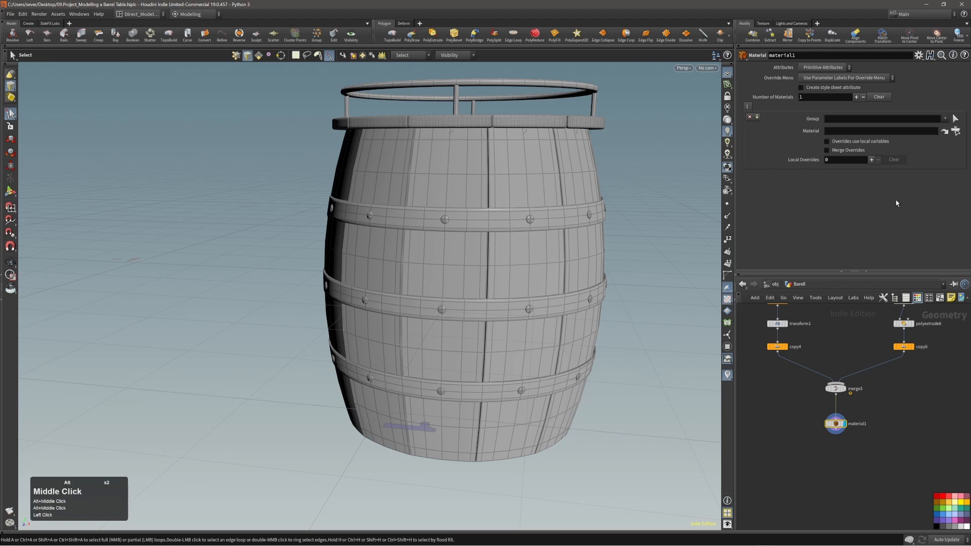
{"action": "left_click", "coordinate": [945, 118]}
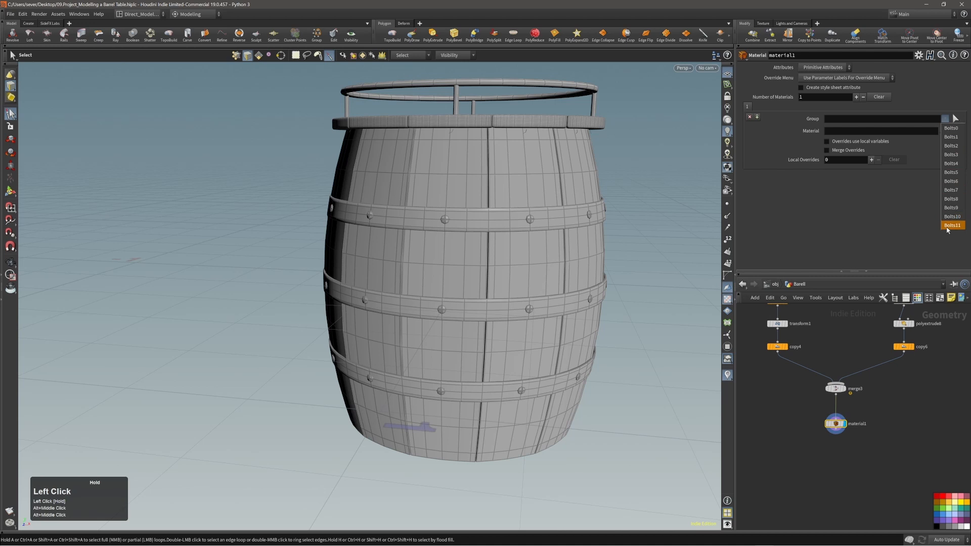
{"action": "left_click", "coordinate": [893, 248]}
Step: Cut material1 and add a Group Combine node under merge3
{"action": "left_click_drag", "start_coordinate": [808, 410], "coordinate": [847, 436]}
{"action": "key", "text": "alt+x"}
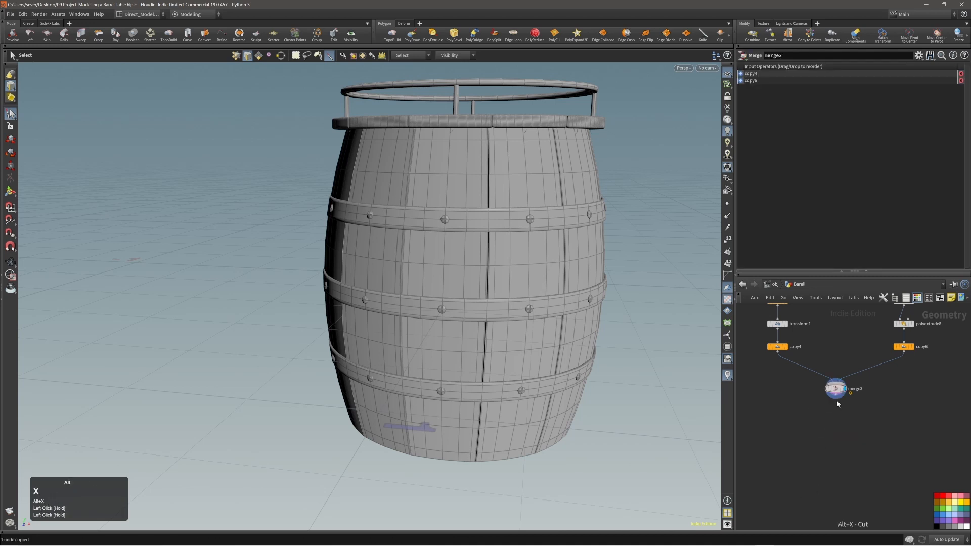
{"action": "left_click", "coordinate": [835, 397]}
{"action": "key", "text": "Tab"}
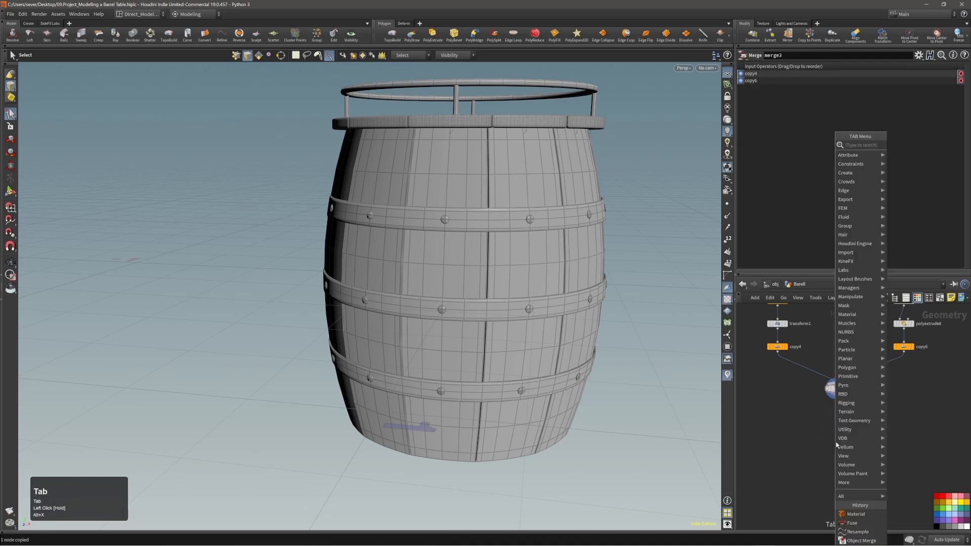
{"action": "type", "text": "group"}
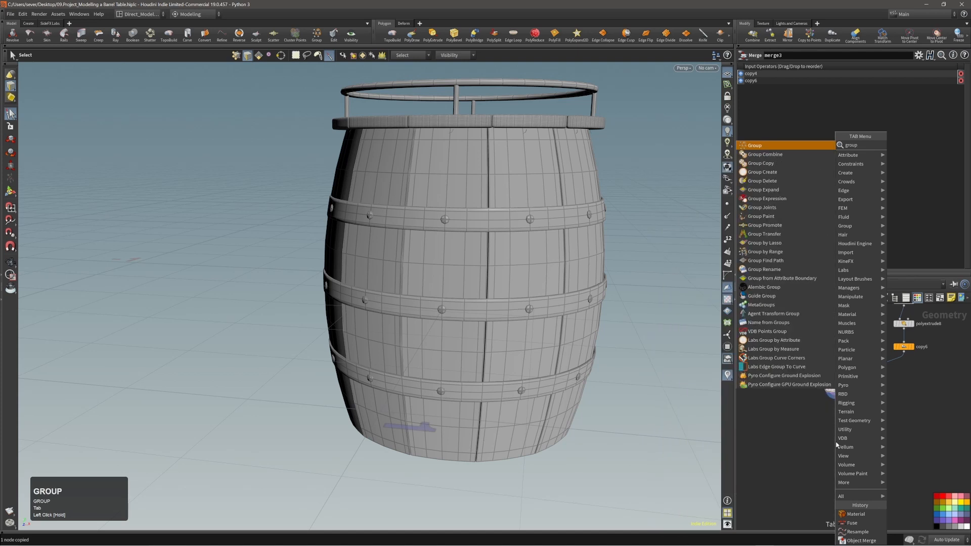
{"action": "type", "text": "com"}
{"action": "key", "text": "Return"}
{"action": "key", "text": "Return"}
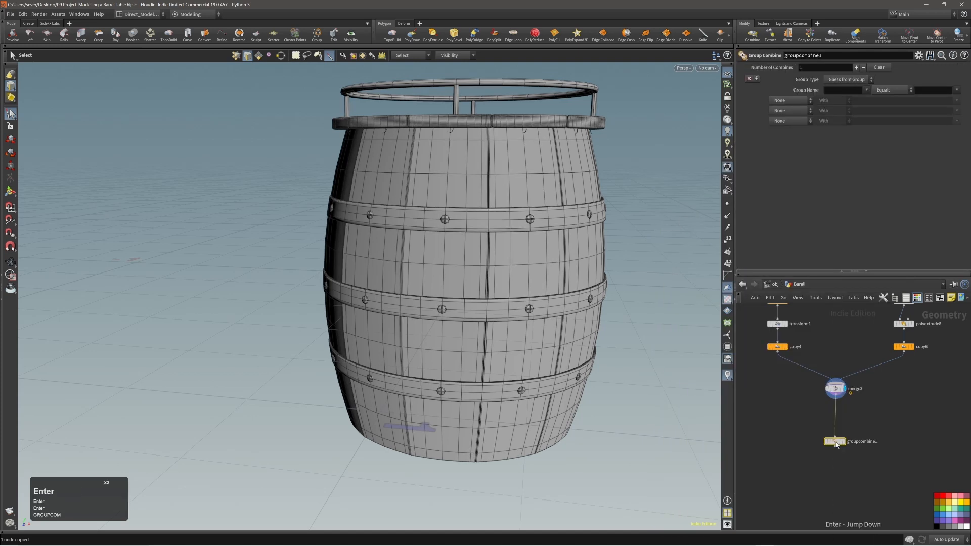
{"action": "left_click_drag", "start_coordinate": [836, 444], "coordinate": [836, 418]}
{"action": "left_click", "coordinate": [841, 428]}
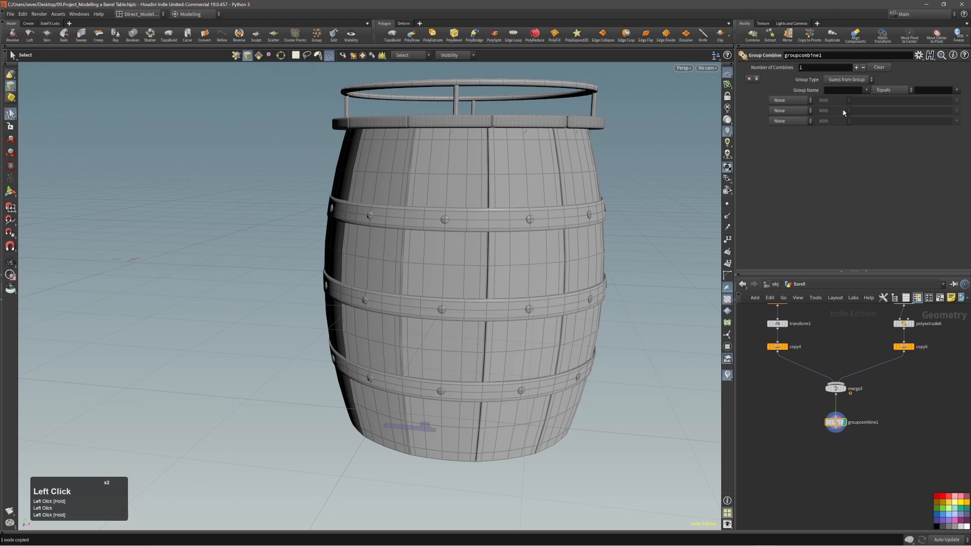
Step: Name the combined group 'Bolts' and add the Bolts0-onward bolt groups to combine
{"action": "left_click", "coordinate": [836, 91]}
{"action": "type", "text": "Bolt"}
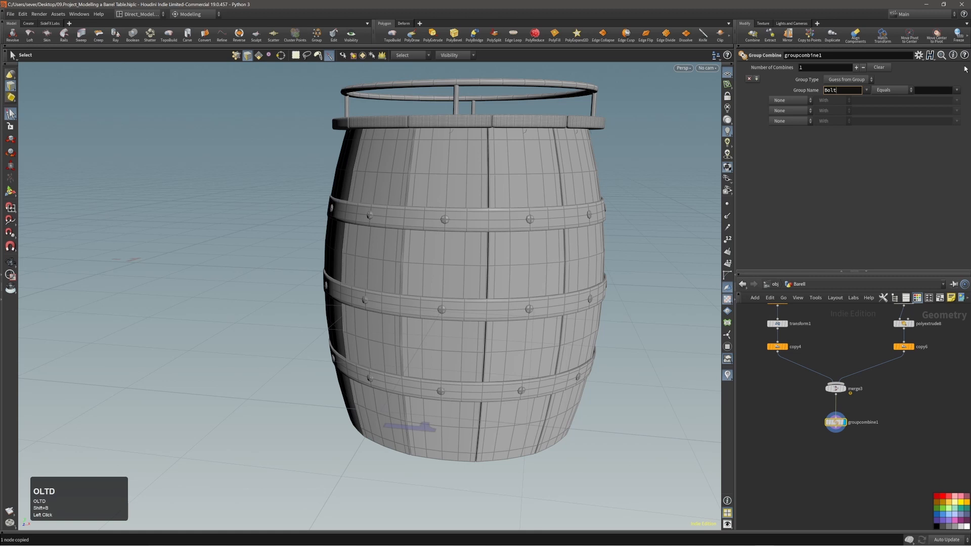
{"action": "type", "text": "s"}
{"action": "left_click", "coordinate": [923, 91]}
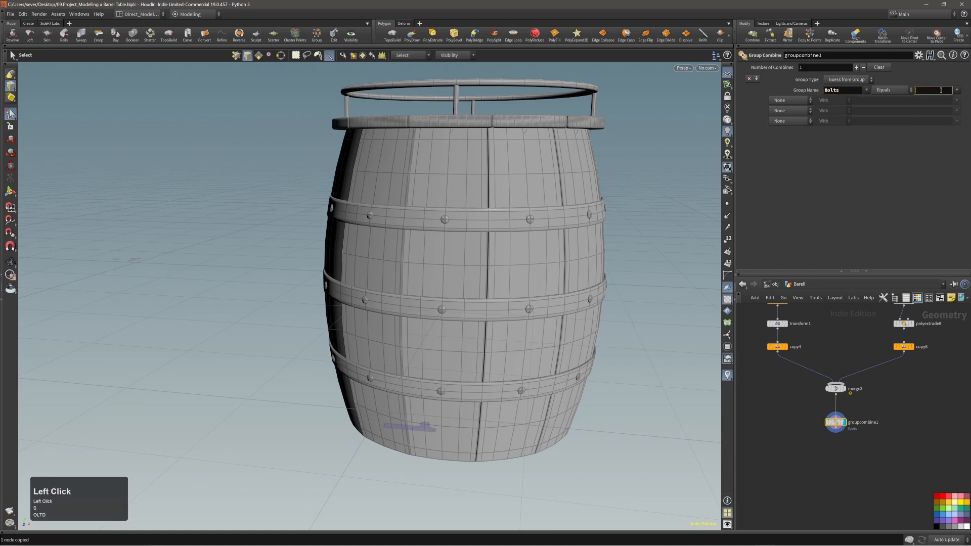
{"action": "left_click", "coordinate": [957, 90]}
{"action": "left_click", "coordinate": [957, 95]}
{"action": "left_click_drag", "start_coordinate": [957, 92], "coordinate": [957, 109]}
{"action": "left_click_drag", "start_coordinate": [957, 91], "coordinate": [957, 117]}
{"action": "left_click", "coordinate": [957, 93]}
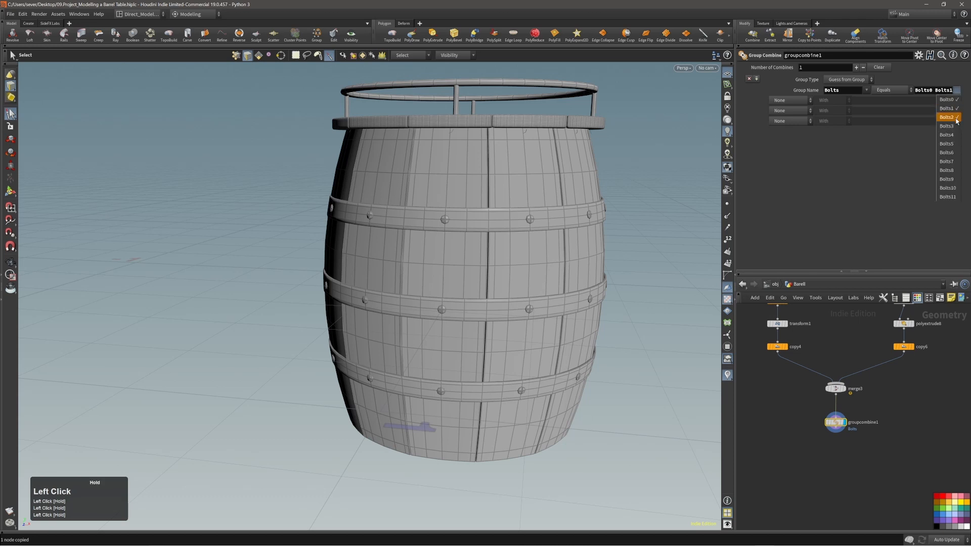
{"action": "left_click", "coordinate": [955, 161]}
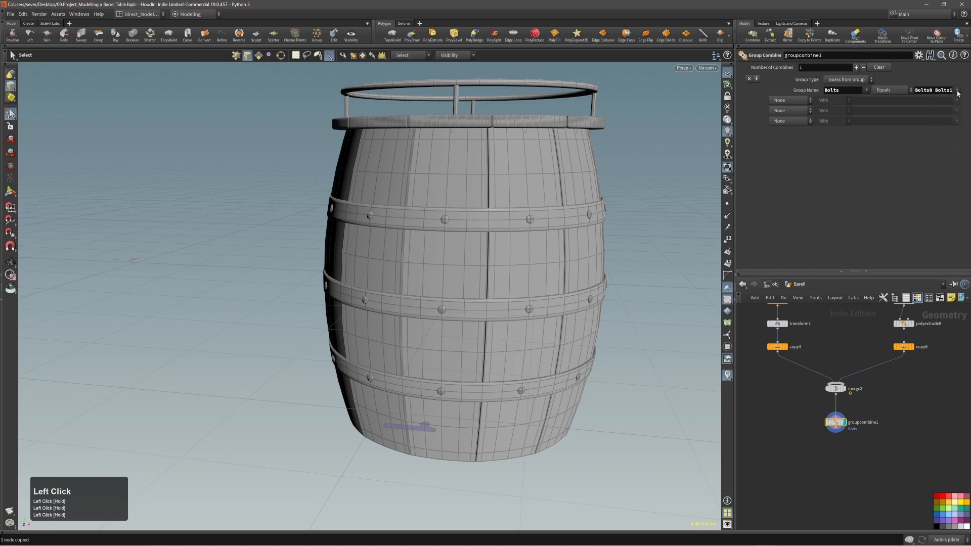
{"action": "middle_click_drag", "start_coordinate": [874, 441], "coordinate": [874, 383], "text": "alt"}
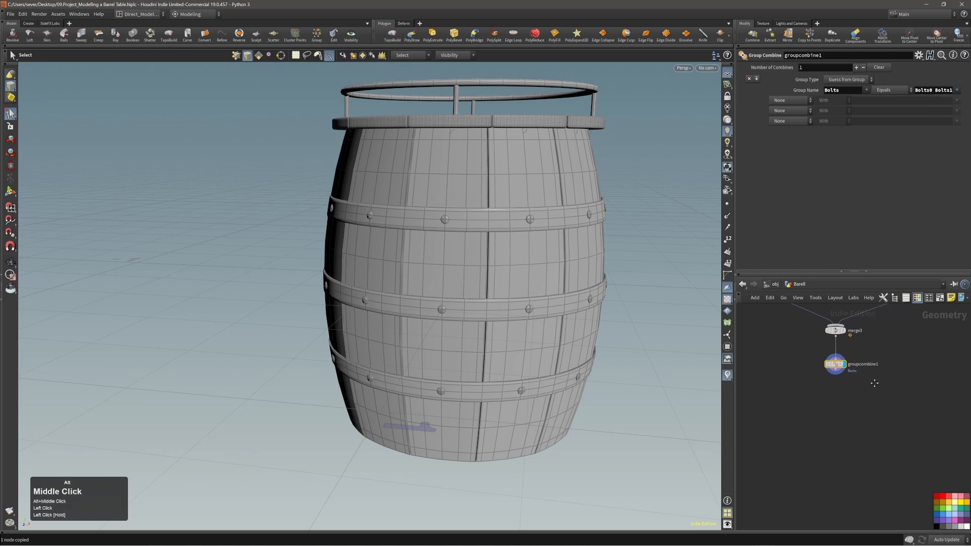
Step: Add a Material node below groupcombine1, display it, and limit it to the Bolts group
{"action": "left_click", "coordinate": [839, 376]}
{"action": "key", "text": "Tab"}
{"action": "type", "text": "MATE"}
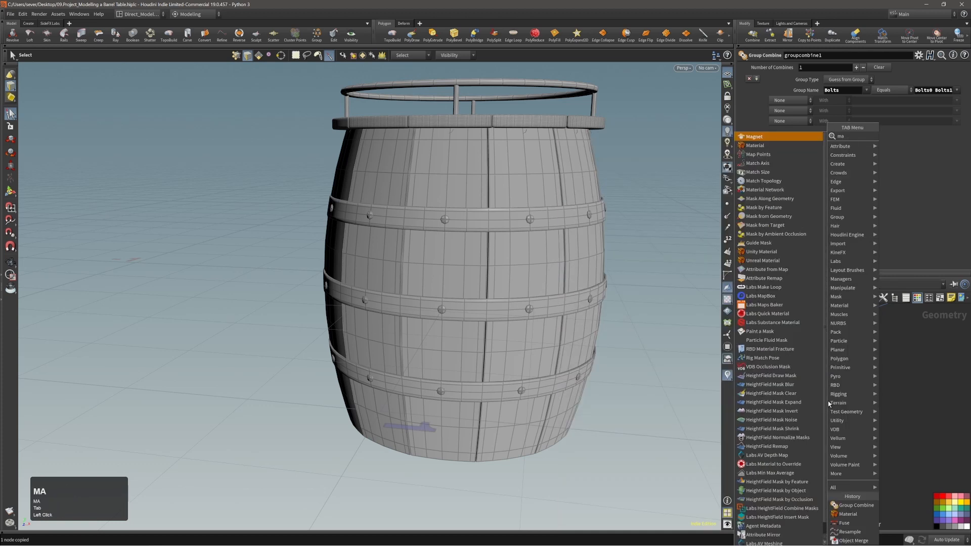
{"action": "key", "text": "Return"}
{"action": "key", "text": "Return"}
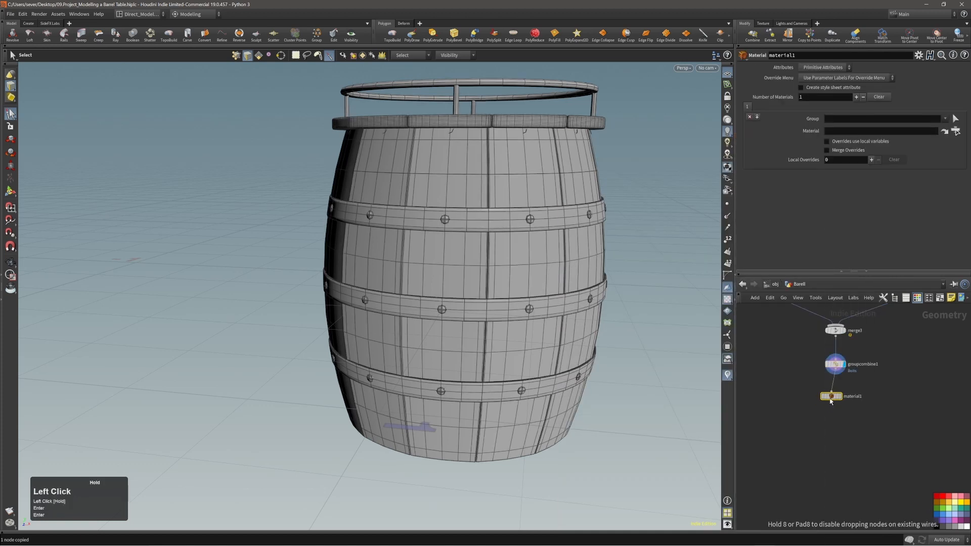
{"action": "double_click", "coordinate": [830, 400]}
{"action": "key", "text": "r"}
{"action": "left_click", "coordinate": [943, 119]}
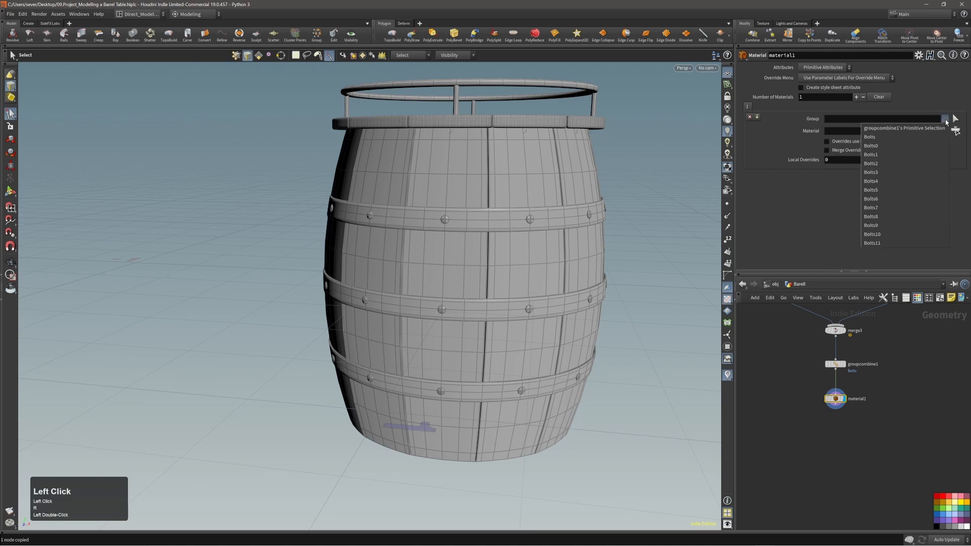
{"action": "left_click", "coordinate": [878, 138]}
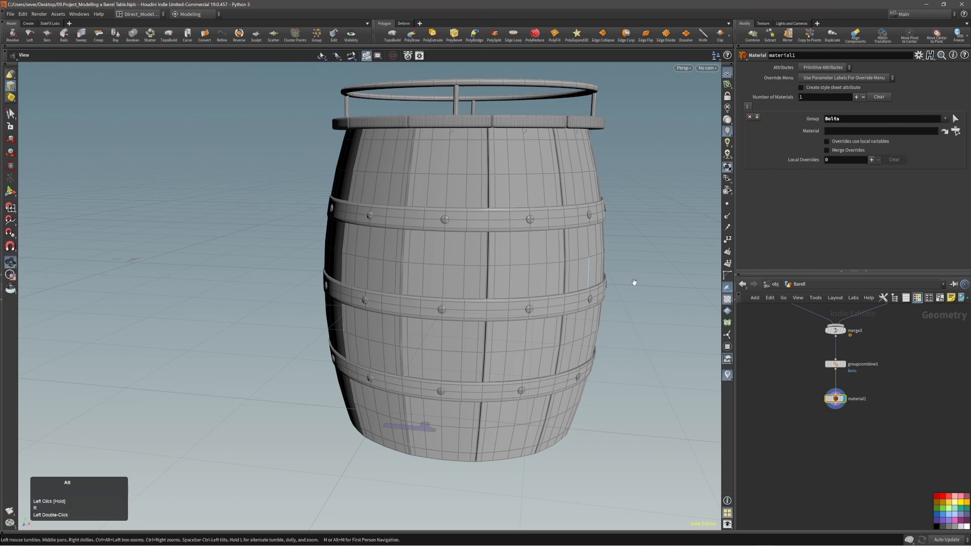
Step: Add a Color node via the Tab search 'col'
{"action": "mouse_move", "coordinate": [837, 407]}
{"action": "left_click", "coordinate": [834, 435]}
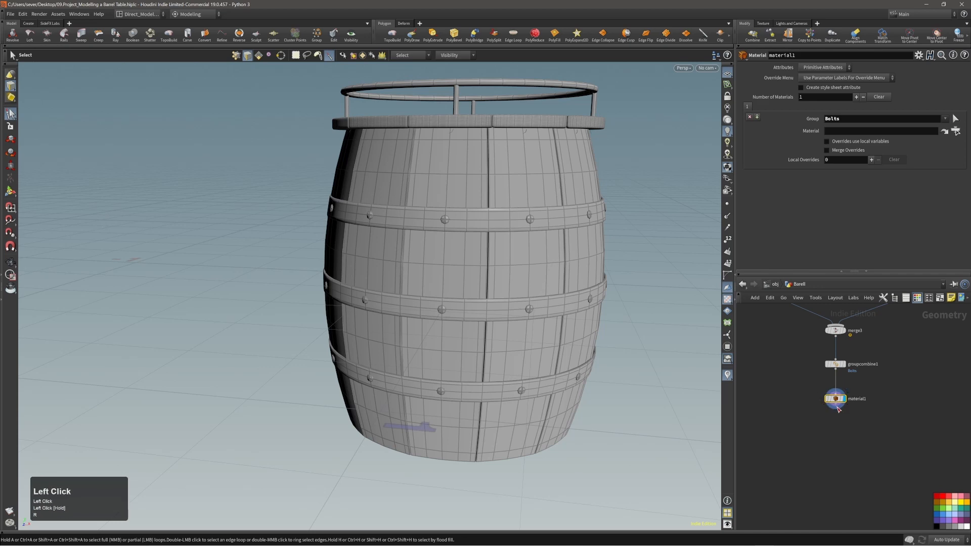
{"action": "key", "text": "Tab"}
{"action": "type", "text": "colr"}
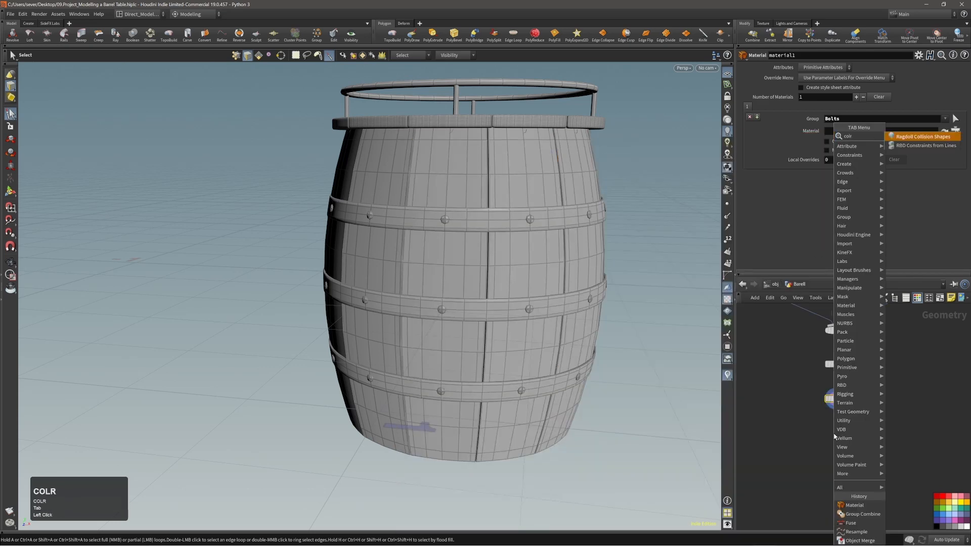
{"action": "key", "text": "BackSpace"}
{"action": "key", "text": "Return"}
{"action": "key", "text": "Return"}
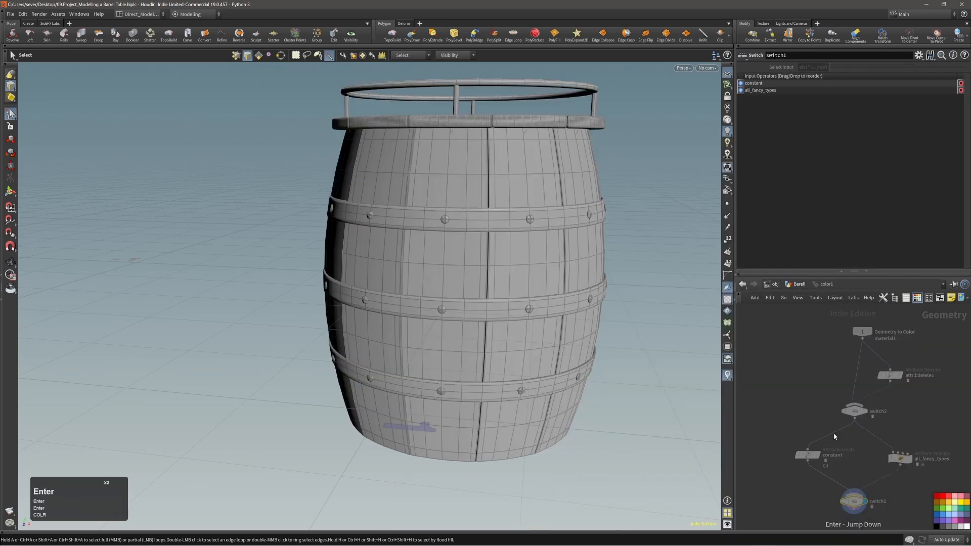
Step: Display the color1 node in the barrel network and limit it to the Bolts group
{"action": "key", "text": "u"}
{"action": "left_click", "coordinate": [846, 431]}
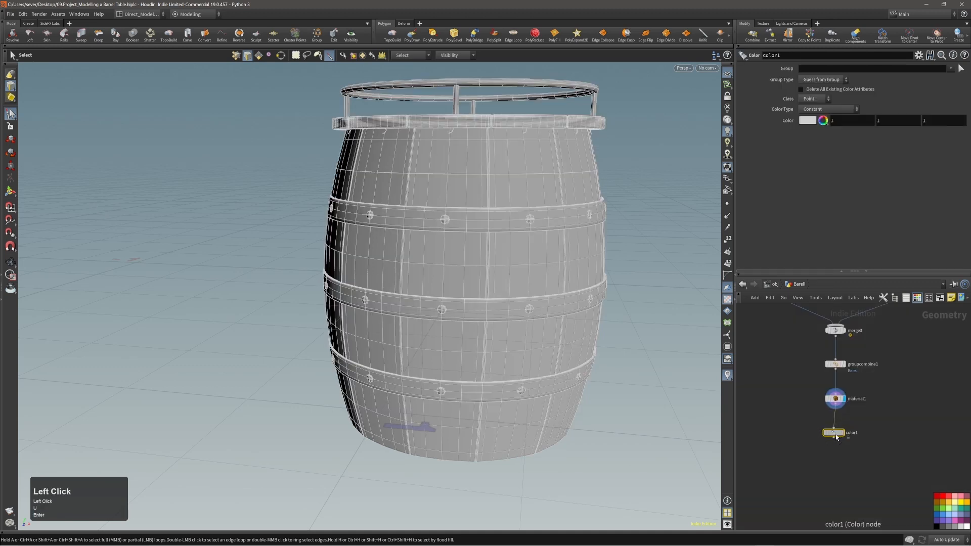
{"action": "left_click", "coordinate": [847, 431]}
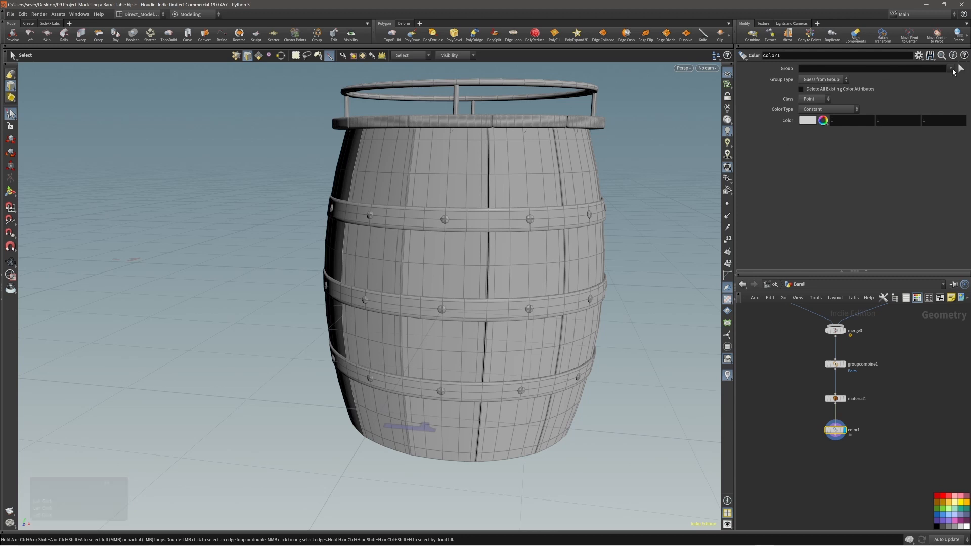
{"action": "mouse_move", "coordinate": [950, 68]}
{"action": "left_mouse_down"}
{"action": "mouse_move", "coordinate": [963, 87]}
{"action": "mouse_move", "coordinate": [963, 122]}
{"action": "mouse_move", "coordinate": [963, 81]}
{"action": "left_mouse_up"}
Step: Set color1's color to black (0, 0, 0) and inspect the black bolts on the barrel
{"action": "left_click", "coordinate": [823, 119]}
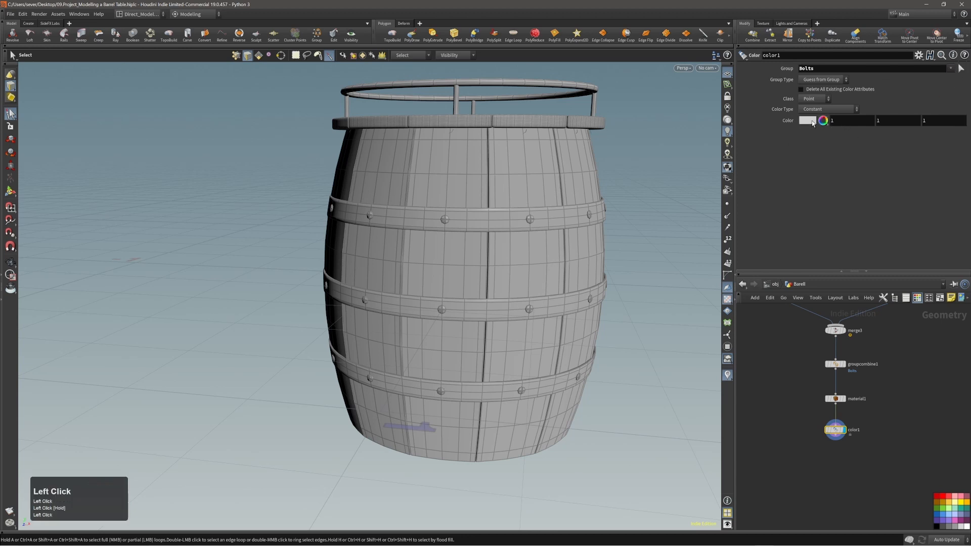
{"action": "left_click", "coordinate": [787, 107]}
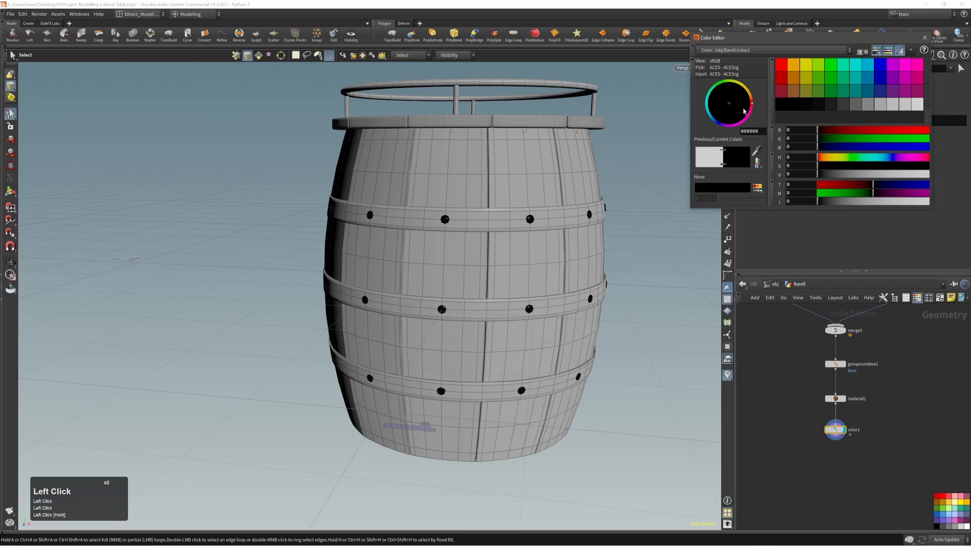
{"action": "left_click", "coordinate": [924, 38]}
{"action": "right_click_drag", "start_coordinate": [594, 237], "coordinate": [602, 233], "text": "alt"}
{"action": "left_click_drag", "start_coordinate": [602, 234], "coordinate": [412, 230], "text": "alt"}
{"action": "middle_click_drag", "start_coordinate": [480, 245], "coordinate": [456, 260], "text": "alt"}
{"action": "right_click_drag", "start_coordinate": [457, 260], "coordinate": [498, 255], "text": "alt"}
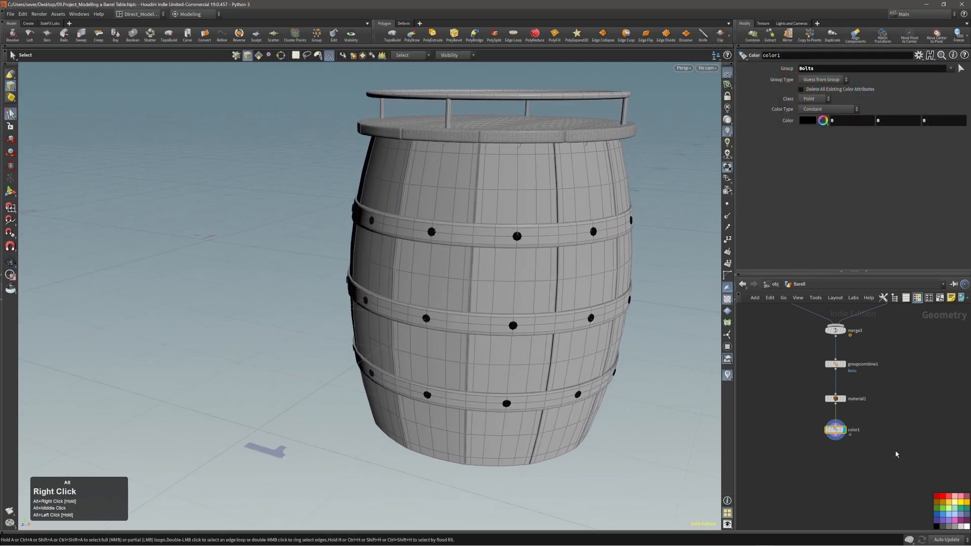
{"action": "left_click_drag", "start_coordinate": [837, 432], "coordinate": [836, 439]}
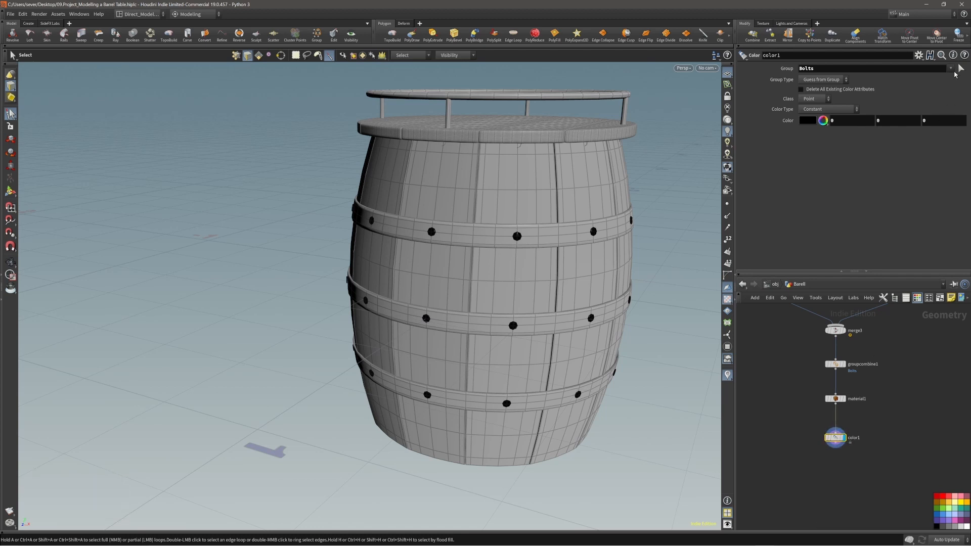
{"action": "left_click_drag", "start_coordinate": [950, 69], "coordinate": [950, 87]}
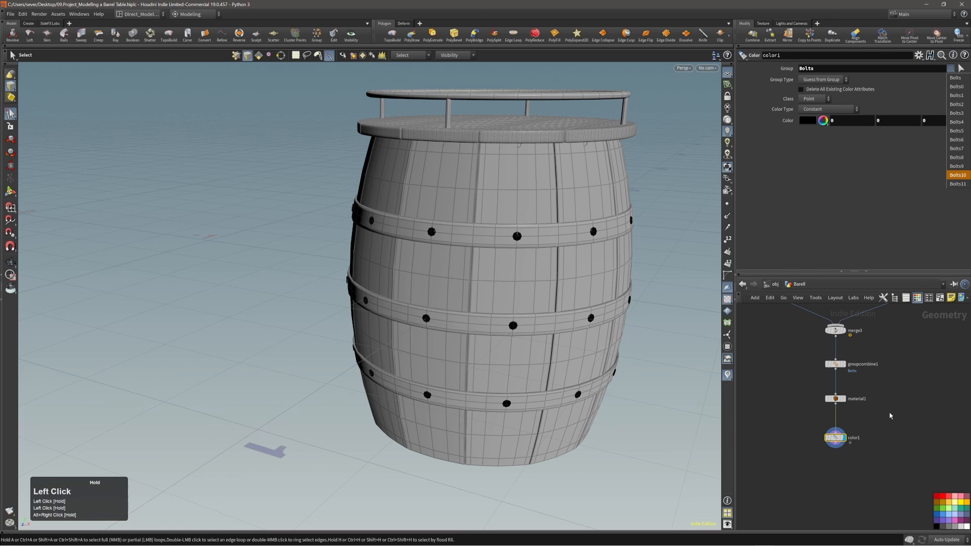
Step: Insert a groupdelete1 node on the wire between groupcombine1 and material1
{"action": "key", "text": "Tab"}
{"action": "type", "text": "groupde"}
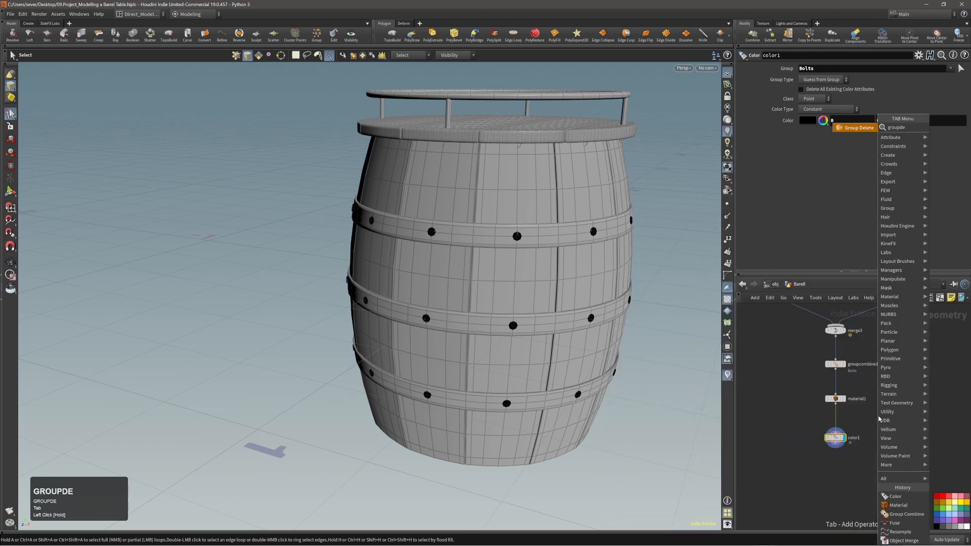
{"action": "key", "text": "Return"}
{"action": "key", "text": "Return"}
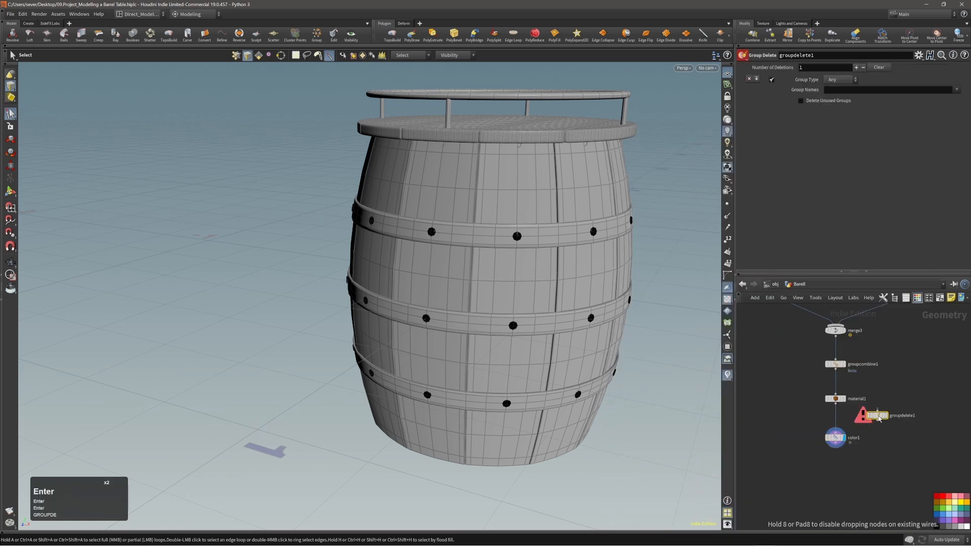
{"action": "left_click_drag", "start_coordinate": [879, 418], "coordinate": [839, 388]}
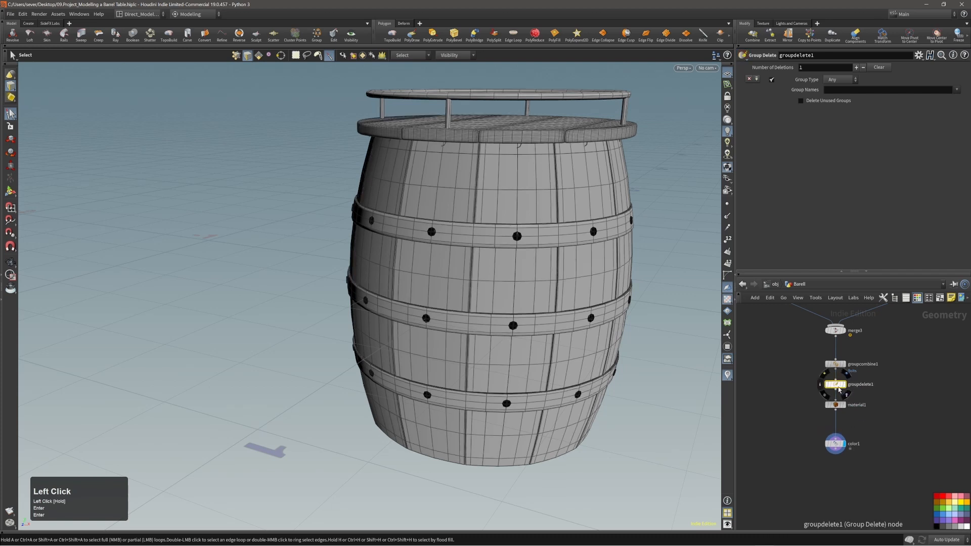
{"action": "left_click", "coordinate": [837, 388]}
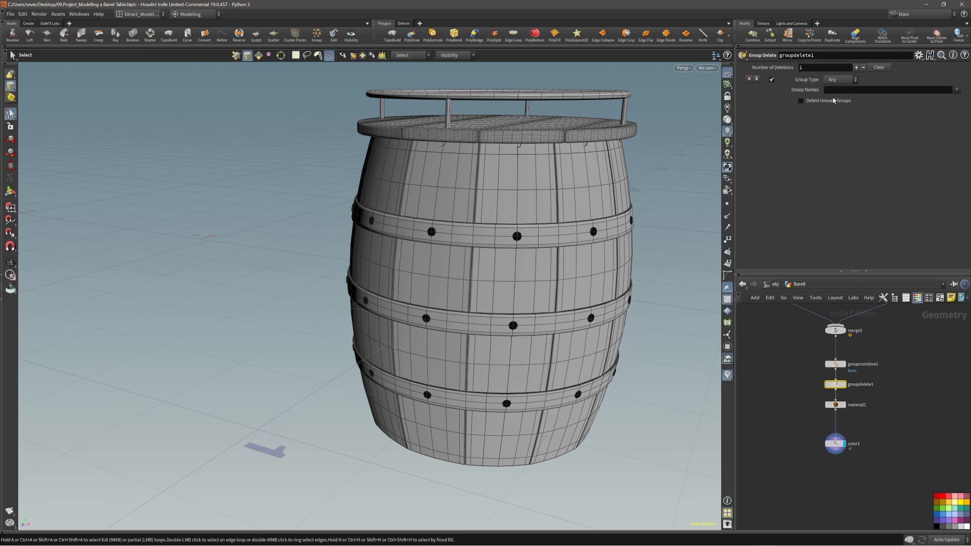
Step: Set groupdelete1's Group Names to '* ^Bolts' so only the Bolts group remains
{"action": "left_click", "coordinate": [957, 90]}
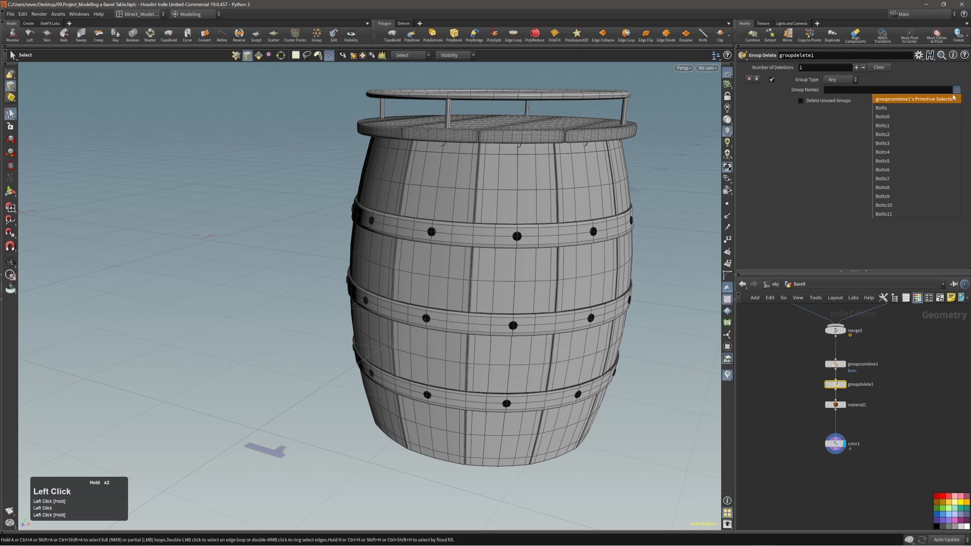
{"action": "left_click", "coordinate": [845, 91]}
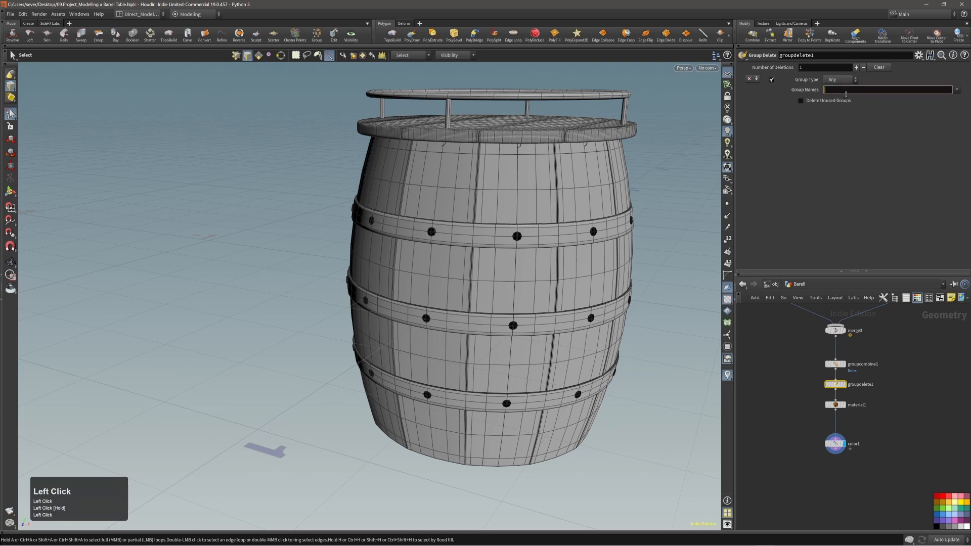
{"action": "type", "text": "*"}
{"action": "left_click", "coordinate": [956, 90]}
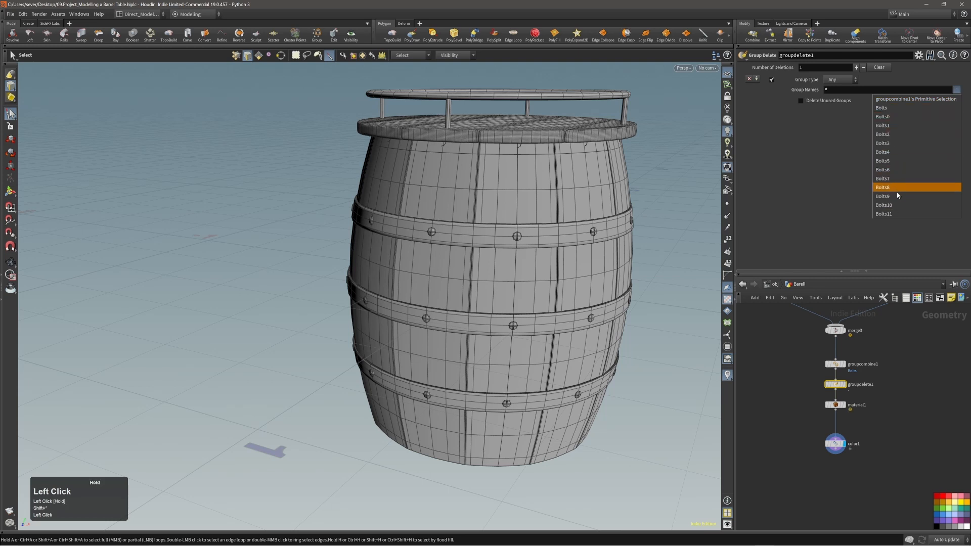
{"action": "left_click", "coordinate": [839, 130]}
{"action": "left_click", "coordinate": [839, 90]}
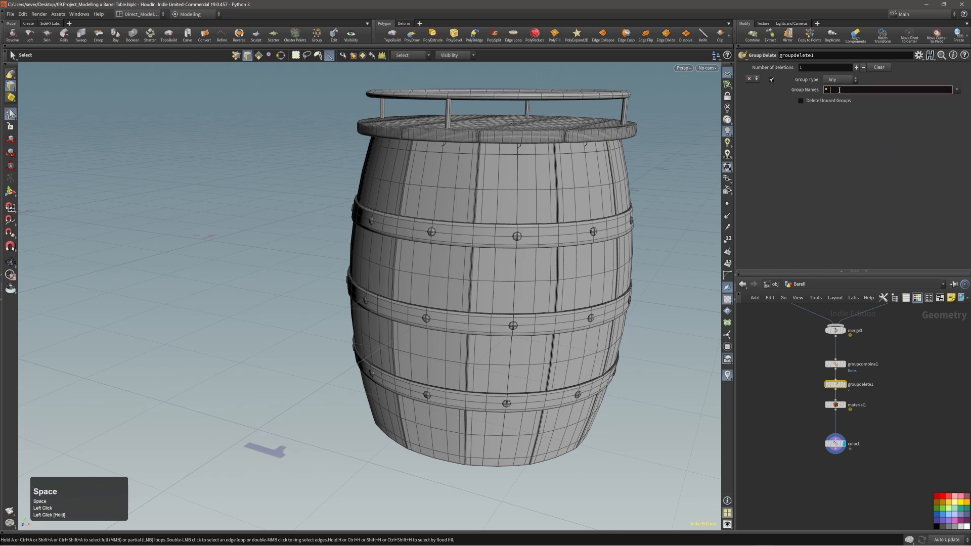
{"action": "type", "text": "^Bolts"}
{"action": "key", "text": "Return"}
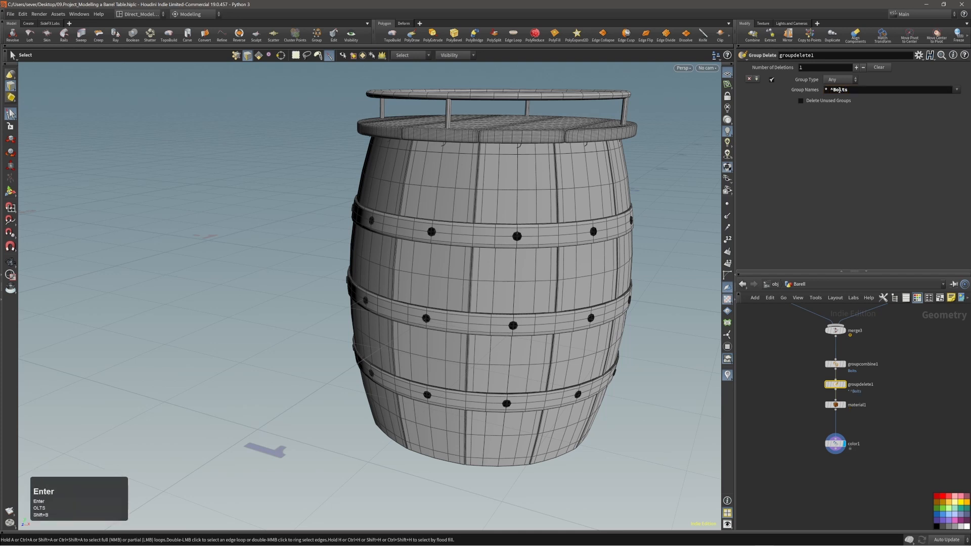
{"action": "left_click", "coordinate": [835, 405]}
{"action": "left_click_drag", "start_coordinate": [946, 120], "coordinate": [953, 133]}
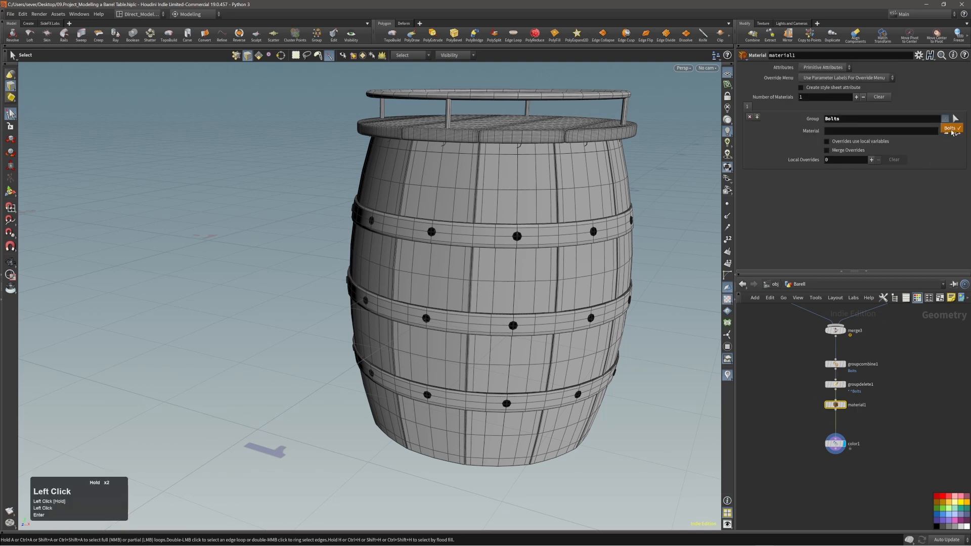
{"action": "left_click", "coordinate": [859, 385]}
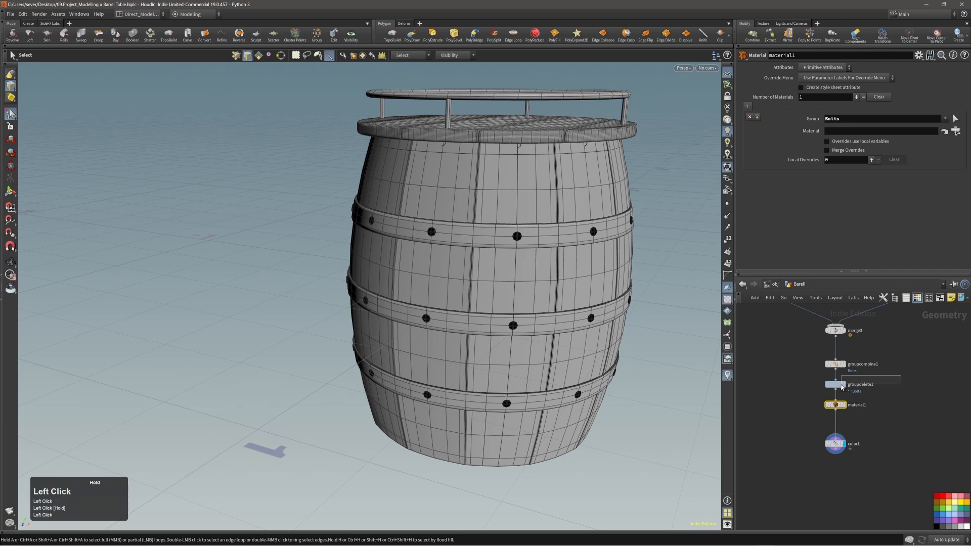
{"action": "left_click_drag", "start_coordinate": [828, 89], "coordinate": [824, 89]}
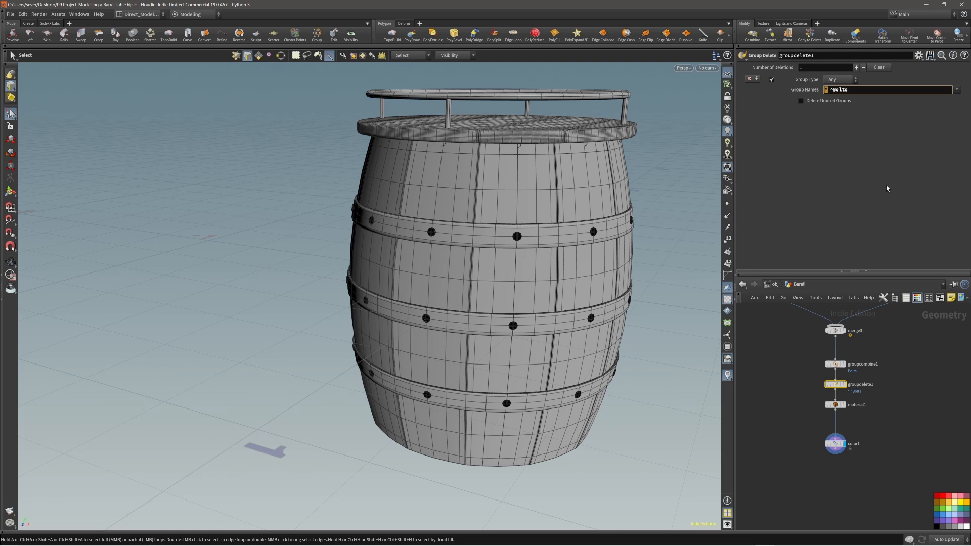
{"action": "left_click", "coordinate": [829, 90]}
{"action": "left_click_drag", "start_coordinate": [829, 91], "coordinate": [824, 92]}
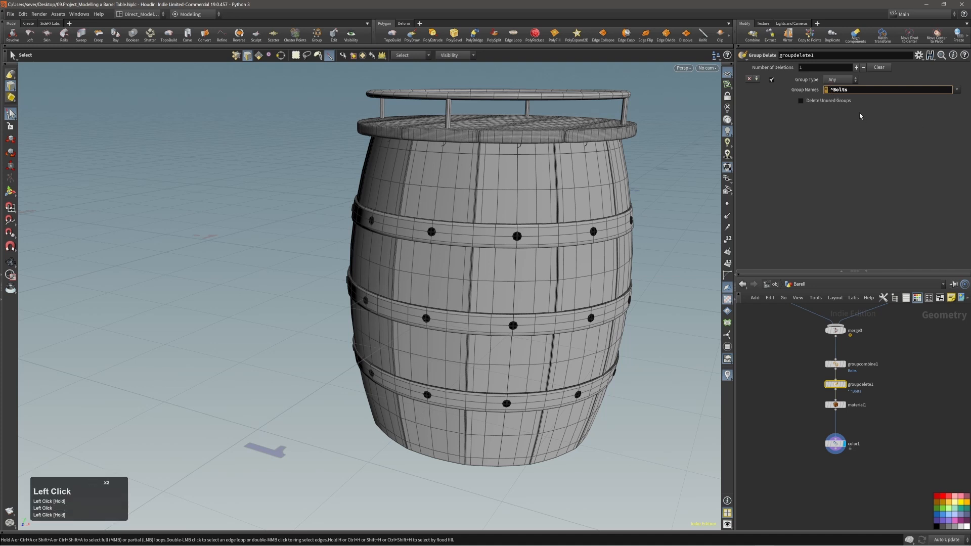
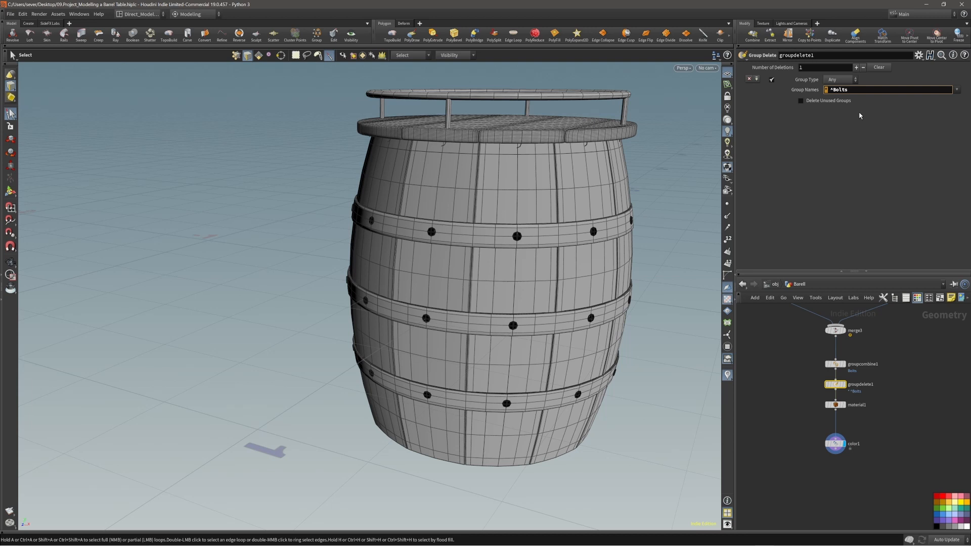
Step: Finalize groupdelete1's pattern as '* ^Bolts' and list material1's available groups
{"action": "left_click", "coordinate": [833, 89]}
{"action": "left_click_drag", "start_coordinate": [848, 89], "coordinate": [834, 91]}
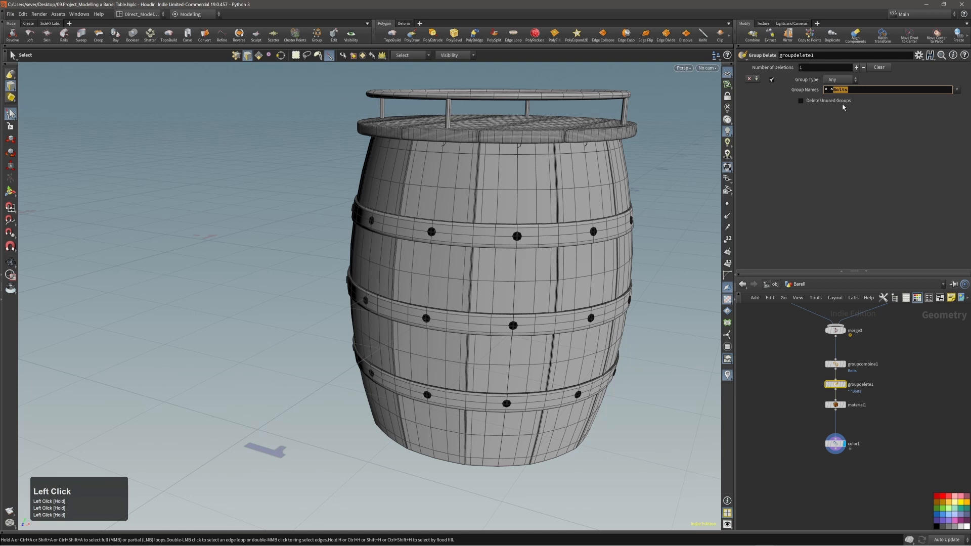
{"action": "left_click", "coordinate": [853, 117]}
{"action": "left_click_drag", "start_coordinate": [829, 92], "coordinate": [841, 91]}
{"action": "double_click", "coordinate": [826, 90]}
{"action": "left_click", "coordinate": [833, 90]}
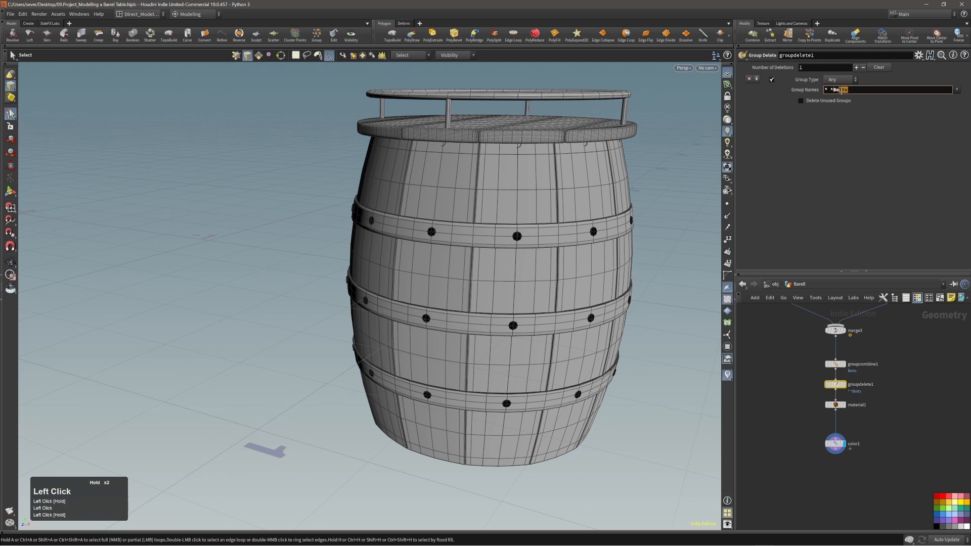
{"action": "left_click", "coordinate": [852, 405]}
{"action": "left_click_drag", "start_coordinate": [944, 118], "coordinate": [957, 132]}
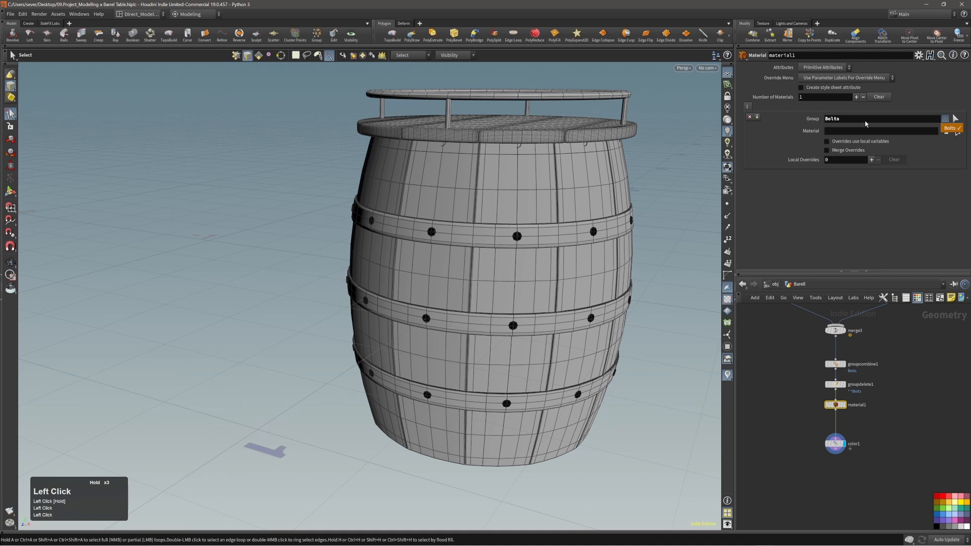
Step: Limit material1 to the Bolts group and rename the node Bolts
{"action": "left_click_drag", "start_coordinate": [864, 124], "coordinate": [862, 124]}
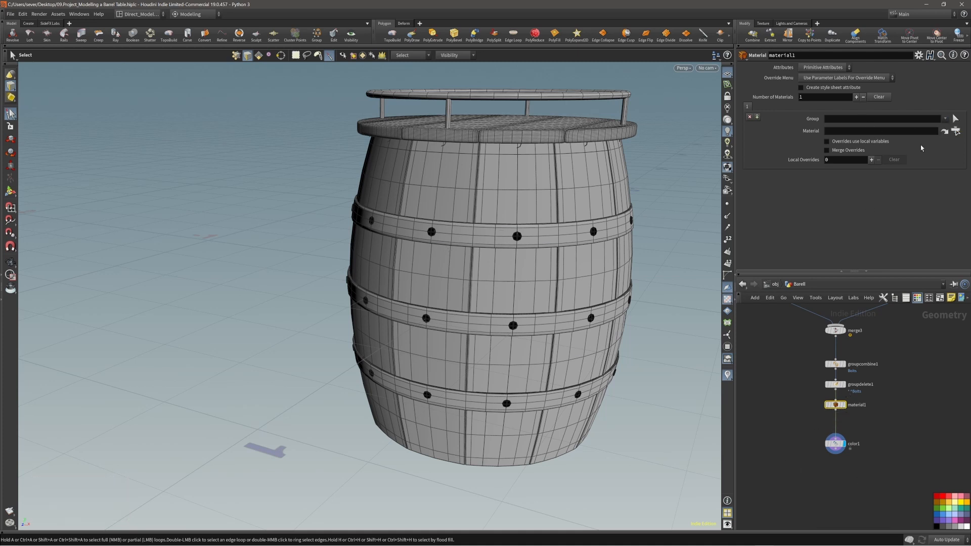
{"action": "left_click", "coordinate": [953, 119]}
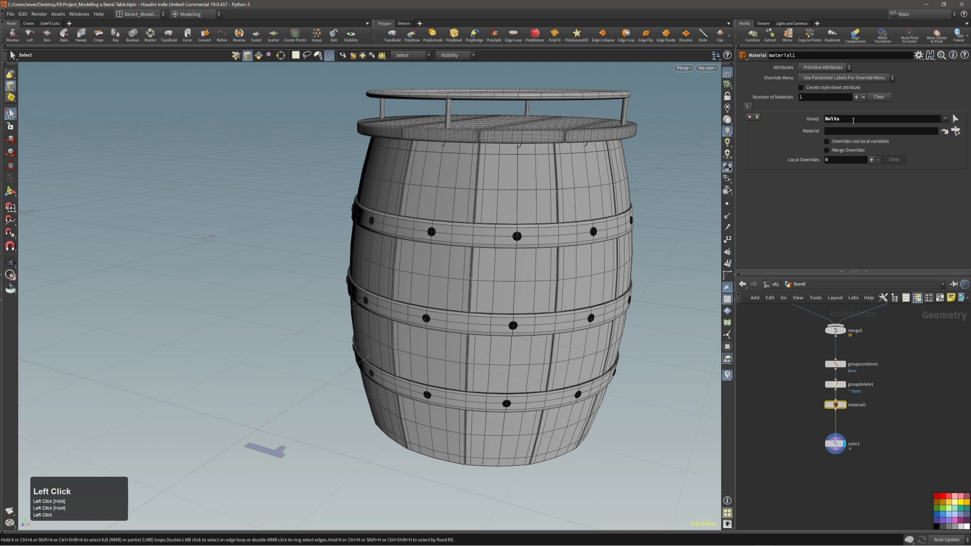
{"action": "double_click", "coordinate": [836, 120]}
{"action": "left_click_drag", "start_coordinate": [834, 120], "coordinate": [790, 55]}
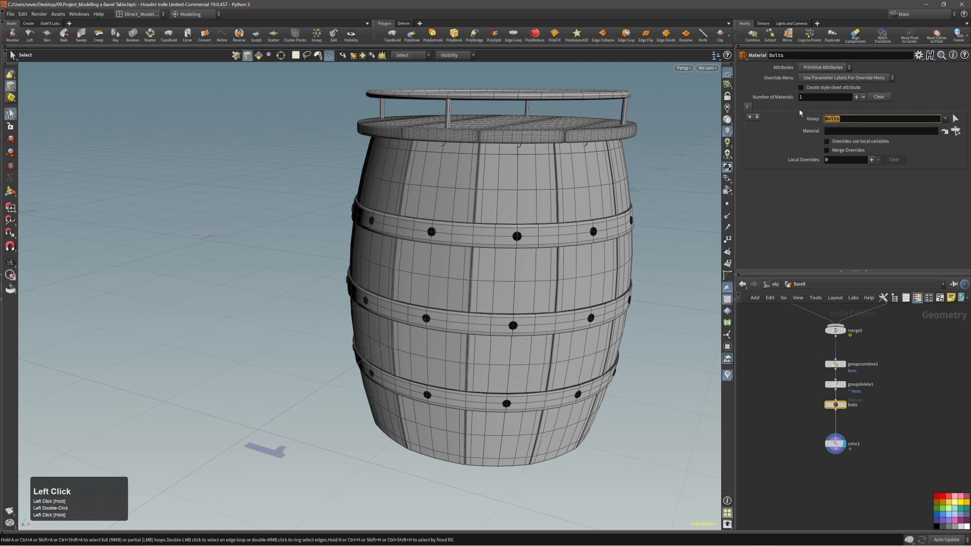
Step: Cut the color1 node out of the barrel network with Alt+X
{"action": "left_click", "coordinate": [841, 439]}
{"action": "key", "text": "alt+x"}
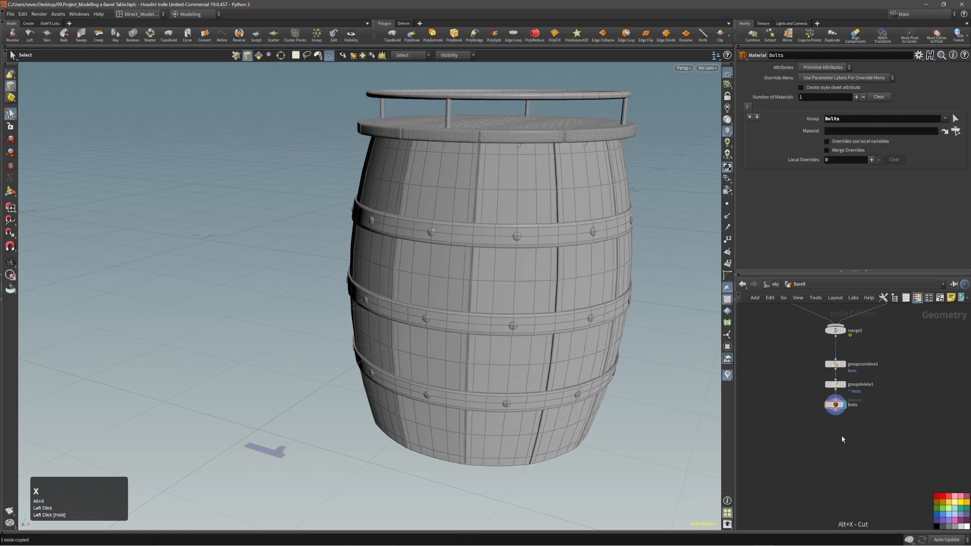
{"action": "key", "text": "n"}
{"action": "key", "text": "n"}
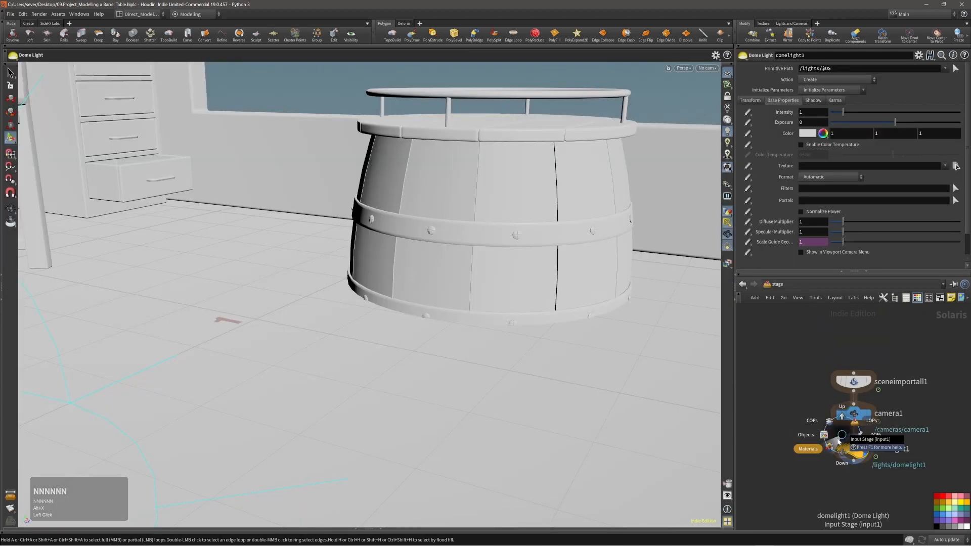
Step: Go to the /mat network and make room beside Steering_Wheels
{"action": "left_click", "coordinate": [850, 431]}
{"action": "key", "text": "n"}
{"action": "key", "text": "n"}
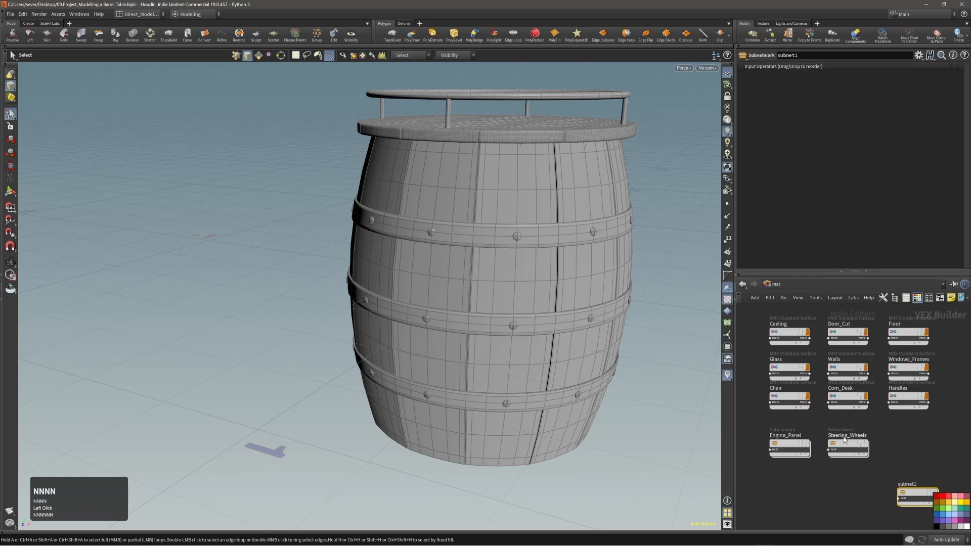
{"action": "middle_click_drag", "start_coordinate": [885, 436], "coordinate": [870, 401], "text": "alt"}
{"action": "left_click_drag", "start_coordinate": [899, 454], "coordinate": [890, 419]}
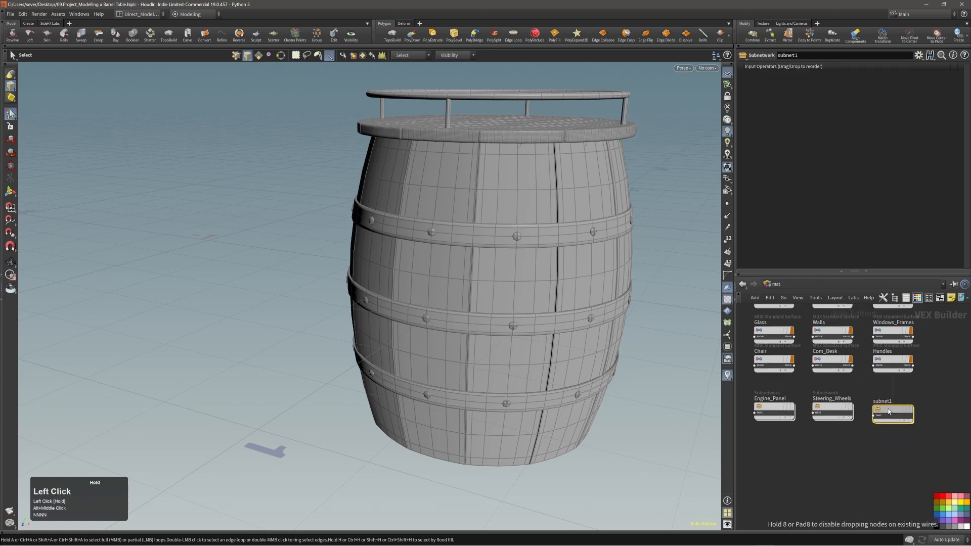
{"action": "middle_click_drag", "start_coordinate": [778, 483], "coordinate": [820, 461], "text": "alt"}
Step: Add a MtlX Standard Surface material node named Bolts
{"action": "key", "text": "Tab"}
{"action": "type", "text": "ma"}
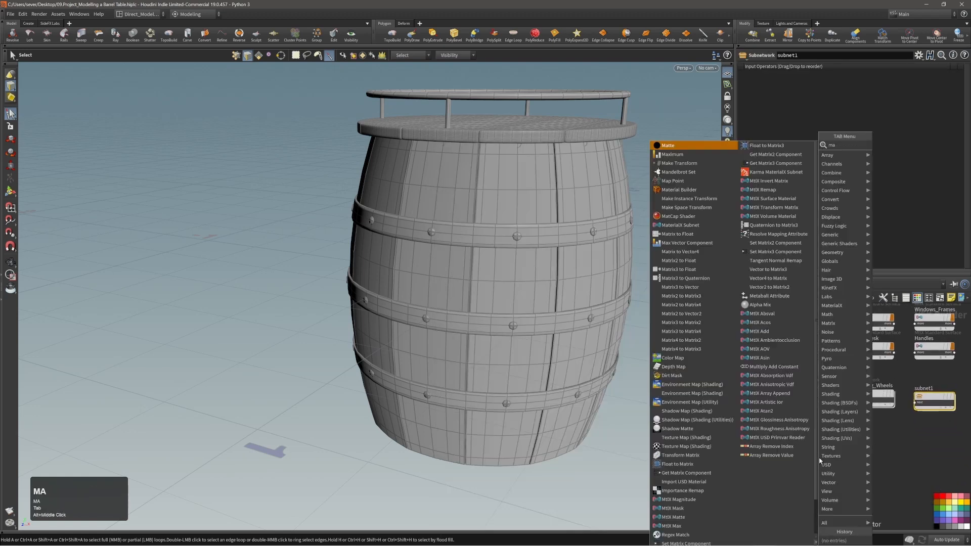
{"action": "type", "text": "stand"}
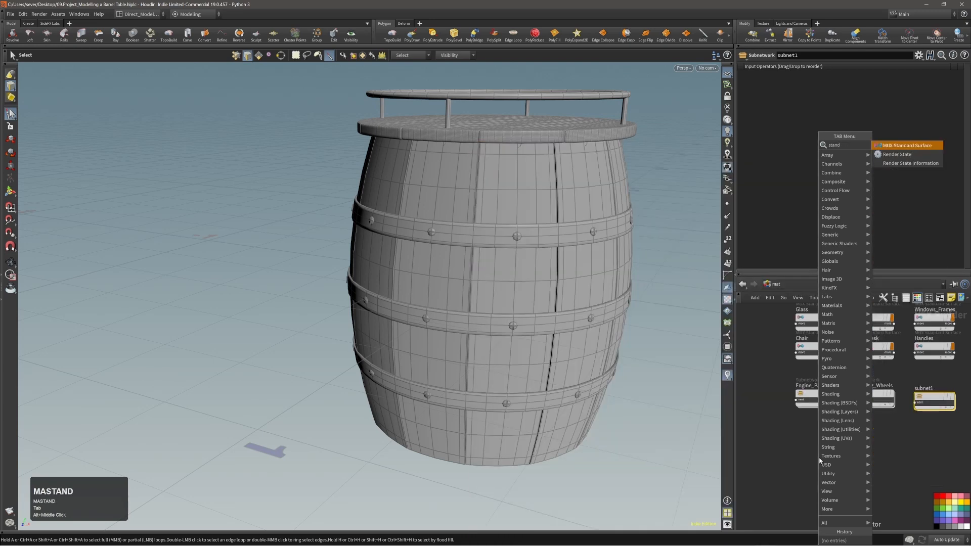
{"action": "key", "text": "Return"}
{"action": "key", "text": "Return"}
{"action": "left_click", "coordinate": [817, 449]}
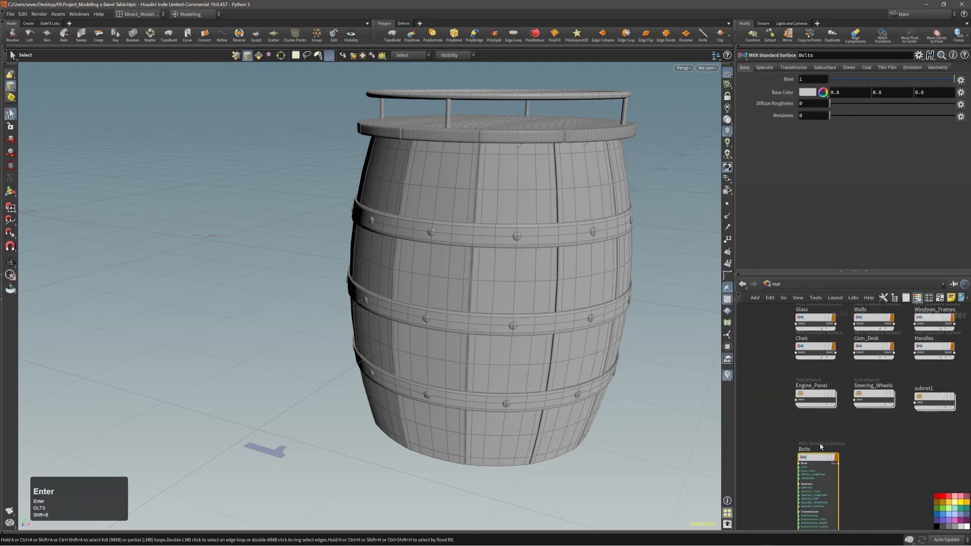
{"action": "scroll", "coordinate": [830, 443], "scroll_direction": "up", "scroll_amount": 9}
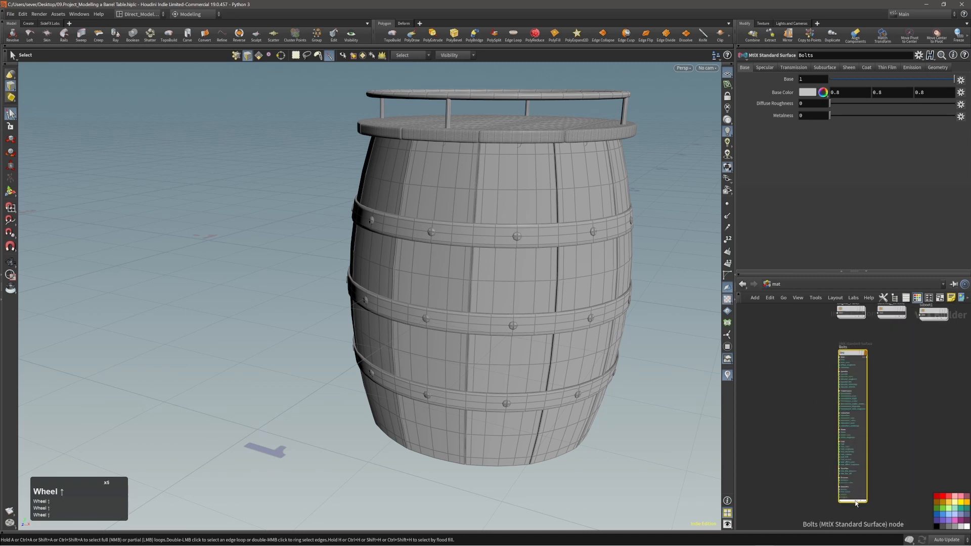
{"action": "scroll", "coordinate": [857, 507], "scroll_direction": "up", "scroll_amount": 1}
{"action": "left_click", "coordinate": [875, 500]}
{"action": "scroll", "coordinate": [858, 460], "scroll_direction": "down", "scroll_amount": 6}
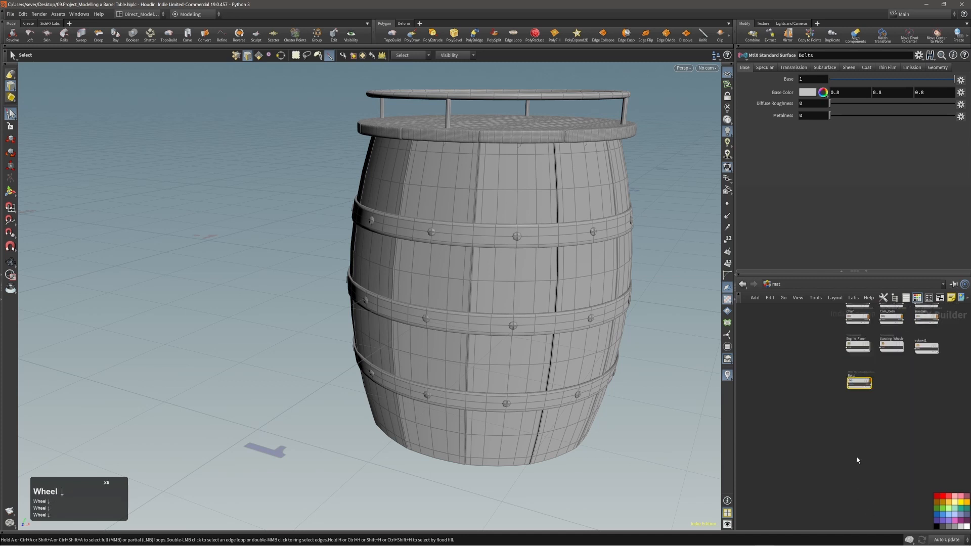
{"action": "scroll", "coordinate": [855, 385], "scroll_direction": "up", "scroll_amount": 5}
{"action": "scroll", "coordinate": [855, 386], "scroll_direction": "up", "scroll_amount": 3}
{"action": "left_click_drag", "start_coordinate": [839, 422], "coordinate": [831, 410]}
Step: Give the Bolts material a near-black 0.025 base colour and metalness 1
{"action": "left_click", "coordinate": [808, 93]}
{"action": "left_click", "coordinate": [815, 109]}
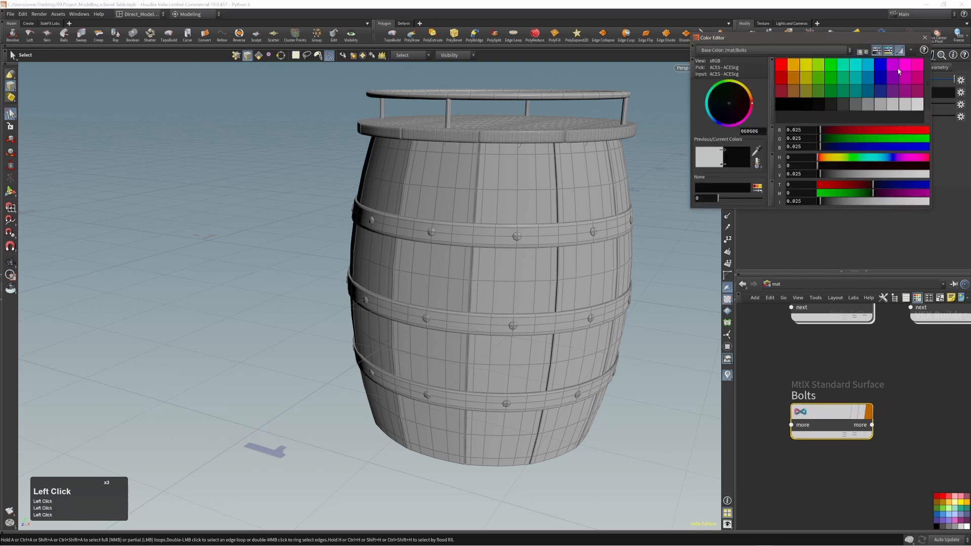
{"action": "left_click", "coordinate": [924, 39]}
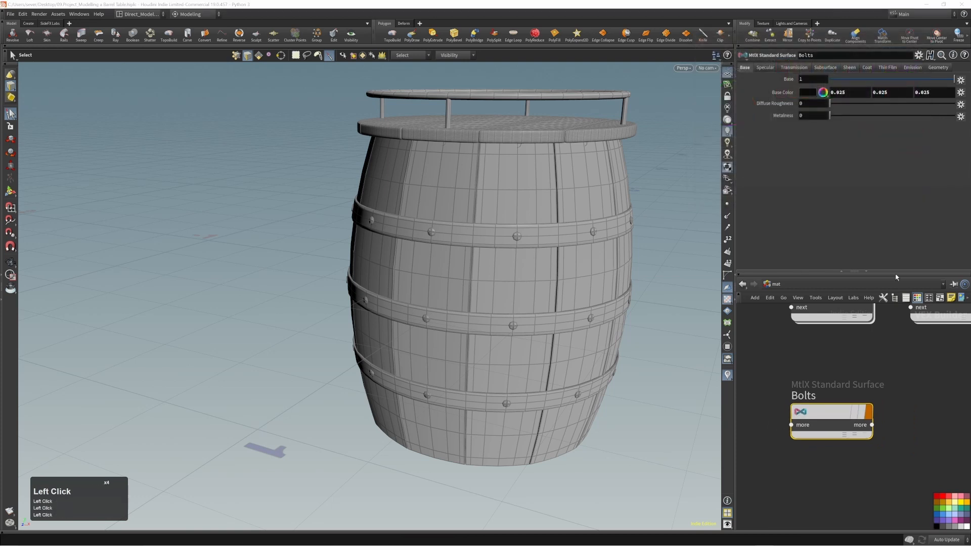
{"action": "left_click", "coordinate": [828, 411]}
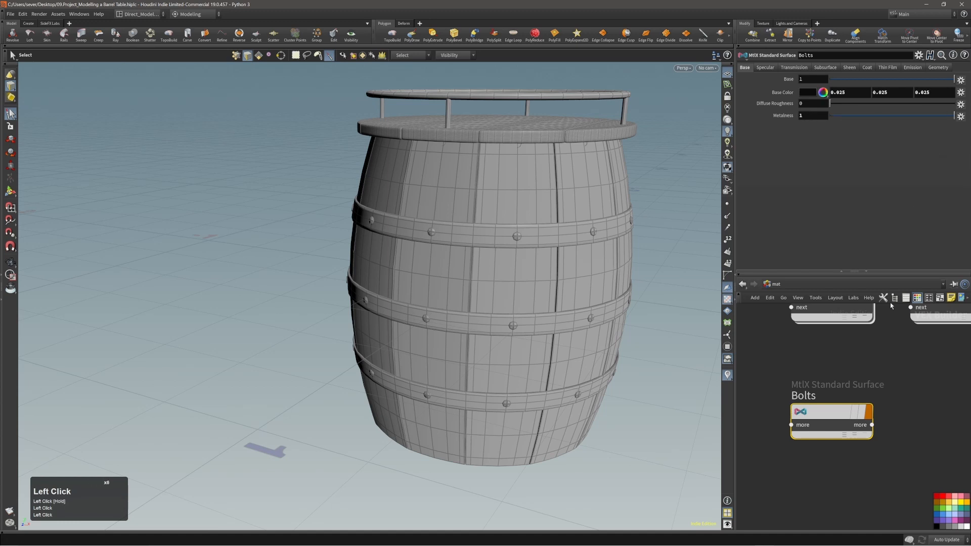
{"action": "middle_click_drag", "start_coordinate": [874, 362], "coordinate": [871, 384]}
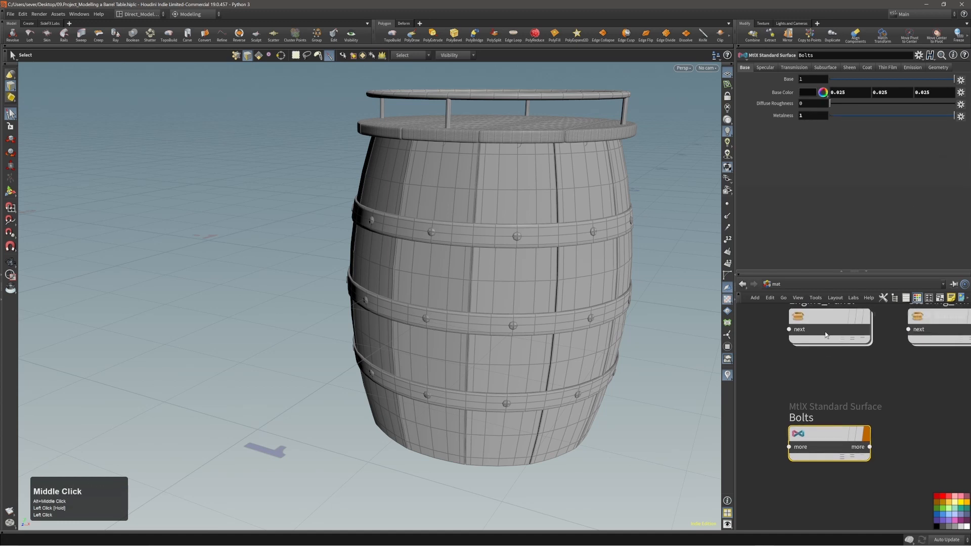
{"action": "left_click", "coordinate": [742, 284]}
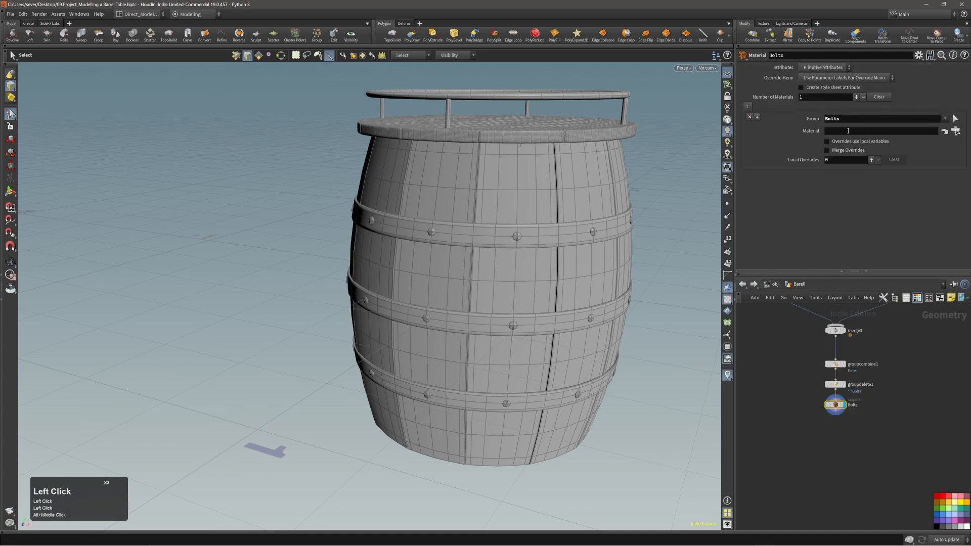
Step: Assign the /mat/Bolts material to the Bolts material node
{"action": "left_click", "coordinate": [956, 131]}
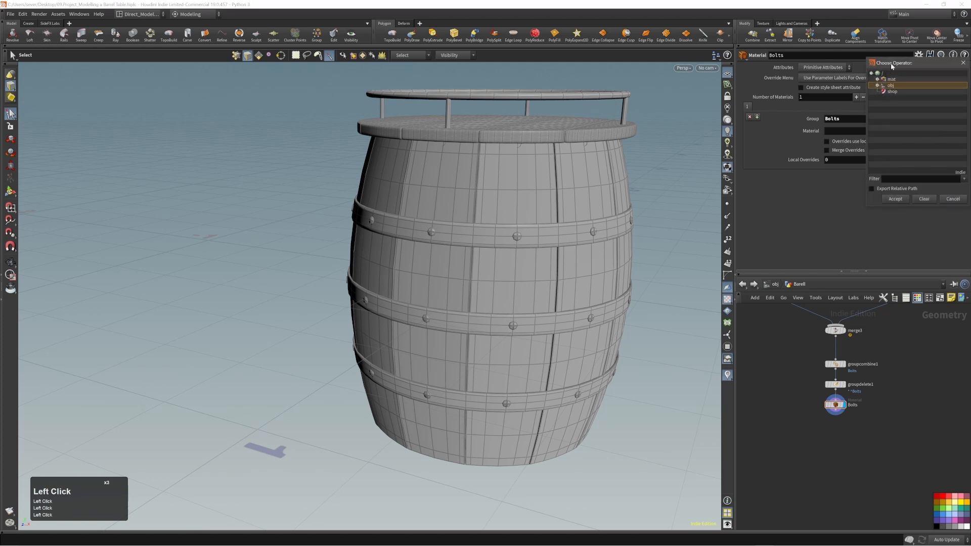
{"action": "left_click_drag", "start_coordinate": [891, 65], "coordinate": [838, 109]}
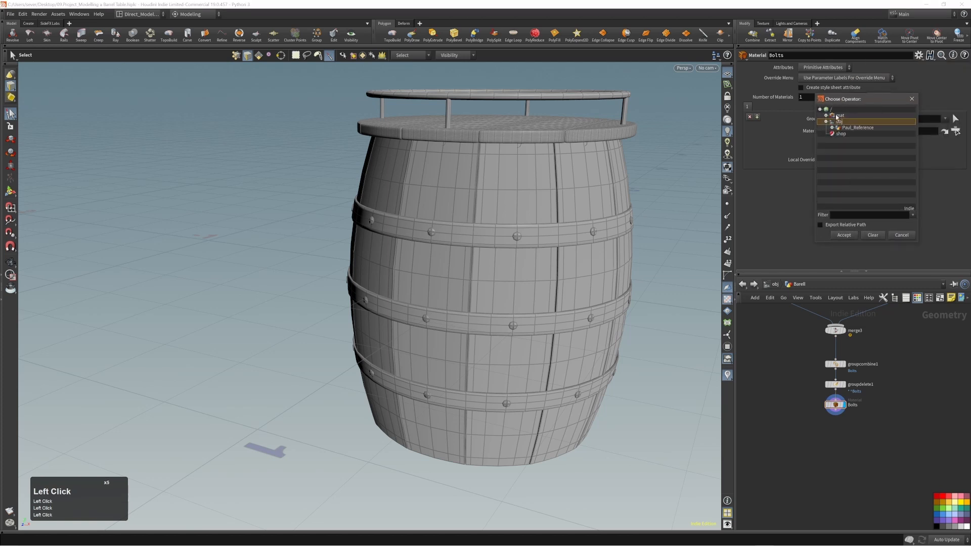
{"action": "left_click", "coordinate": [826, 116]}
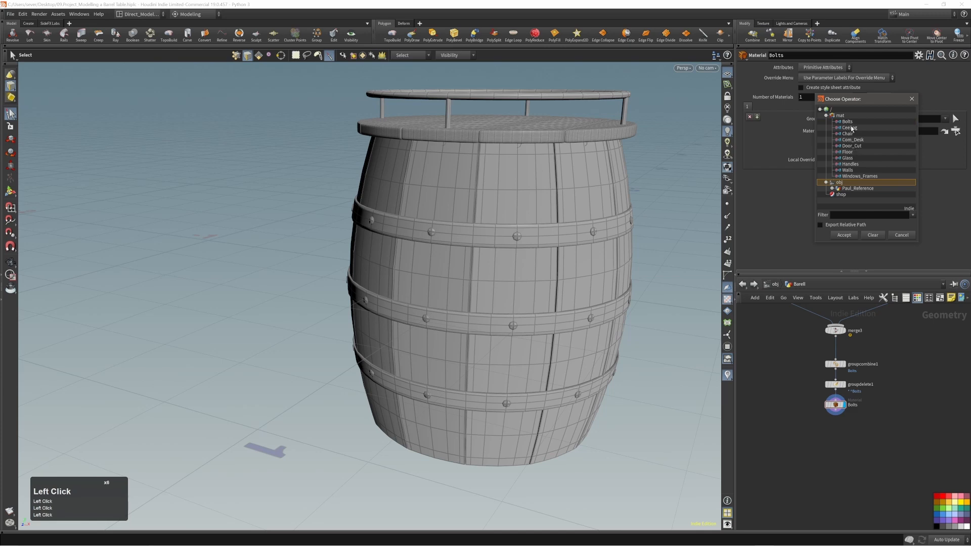
{"action": "double_click", "coordinate": [851, 123]}
{"action": "right_click_drag", "start_coordinate": [527, 237], "coordinate": [660, 202], "text": "alt"}
{"action": "left_click_drag", "start_coordinate": [659, 202], "coordinate": [461, 238], "text": "alt"}
{"action": "right_click_drag", "start_coordinate": [461, 238], "coordinate": [444, 271], "text": "alt"}
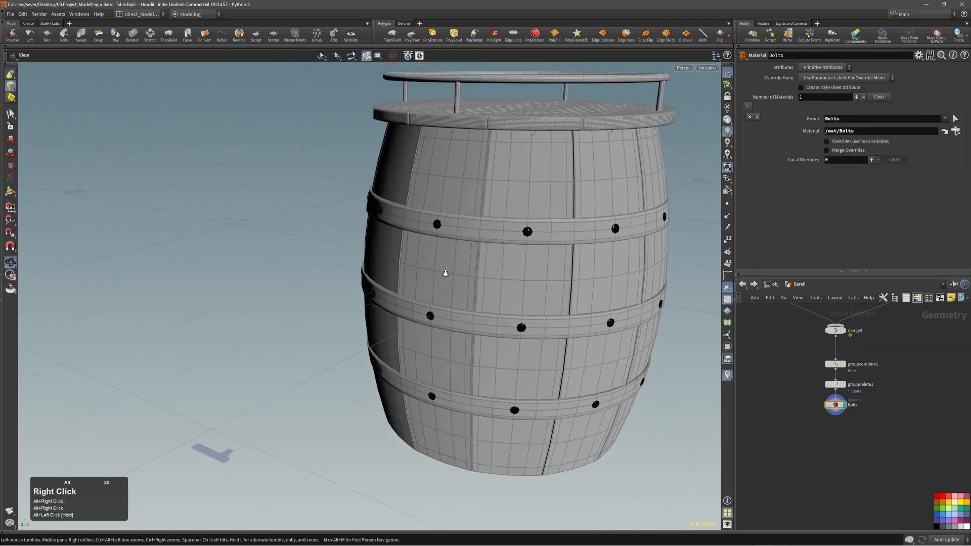
{"action": "left_click_drag", "start_coordinate": [444, 271], "coordinate": [504, 242], "text": "alt"}
Step: Orbit around the barrel to inspect the dark bolts
{"action": "key", "text": "s"}
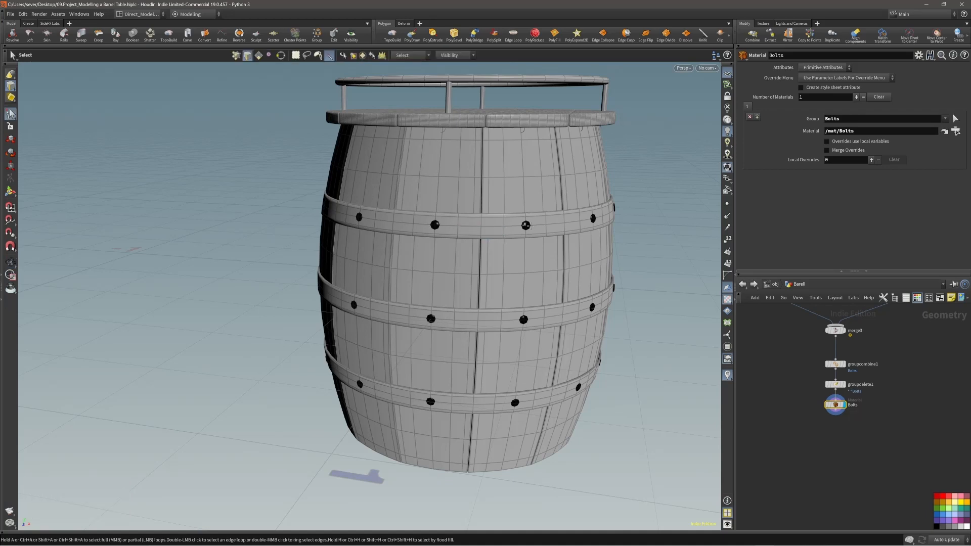
{"action": "right_click_drag", "start_coordinate": [607, 218], "coordinate": [503, 270], "text": "alt"}
{"action": "left_click_drag", "start_coordinate": [502, 271], "coordinate": [462, 255], "text": "alt"}
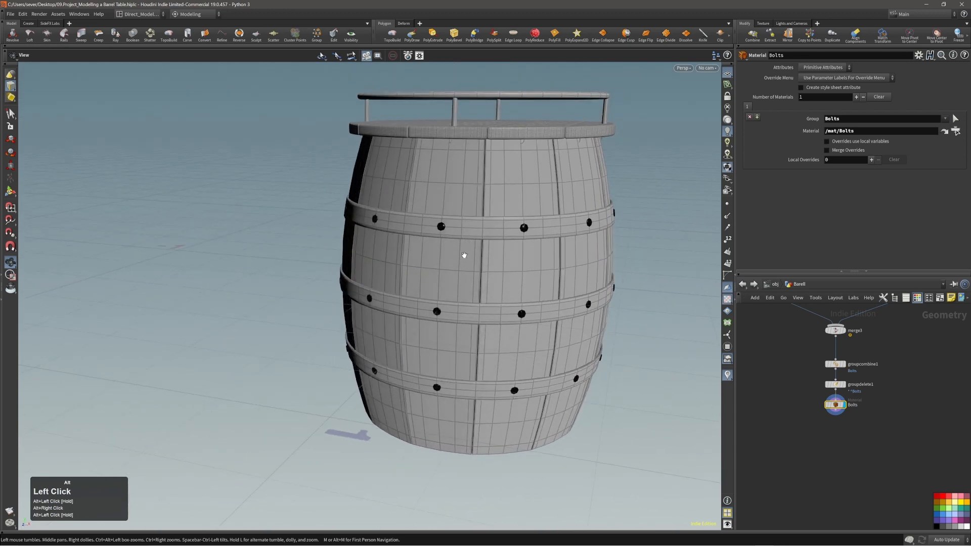
{"action": "right_click_drag", "start_coordinate": [462, 256], "coordinate": [425, 252], "text": "alt"}
{"action": "middle_click_drag", "start_coordinate": [424, 252], "coordinate": [394, 248], "text": "alt"}
{"action": "left_click_drag", "start_coordinate": [394, 248], "coordinate": [414, 248], "text": "alt"}
{"action": "right_click_drag", "start_coordinate": [414, 248], "coordinate": [459, 255], "text": "alt"}
{"action": "middle_click_drag", "start_coordinate": [459, 255], "coordinate": [428, 262], "text": "alt"}
{"action": "key", "text": "s"}
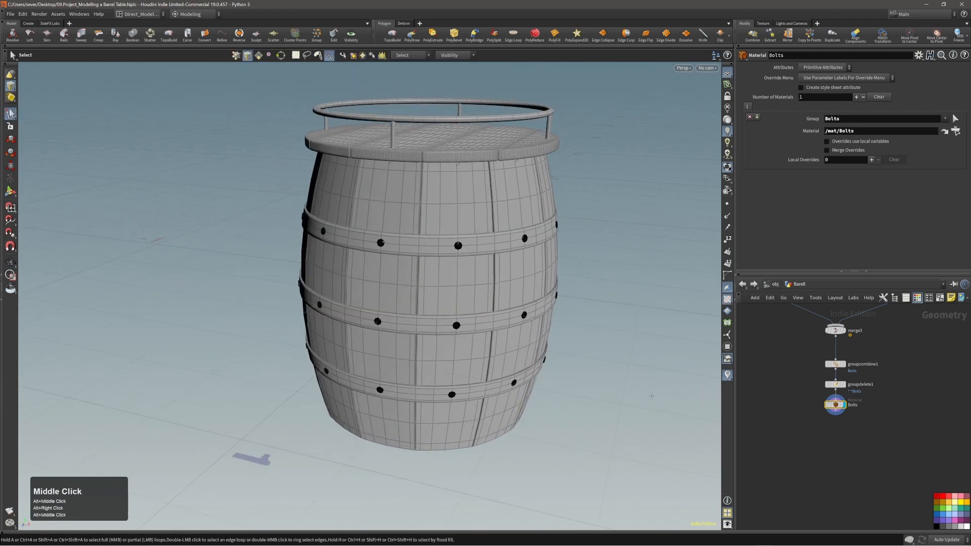
Step: Tidy the network by moving the group and material nodes up under copy4
{"action": "middle_click_drag", "start_coordinate": [802, 305], "coordinate": [808, 364], "text": "alt"}
{"action": "left_click_drag", "start_coordinate": [771, 369], "coordinate": [770, 365]}
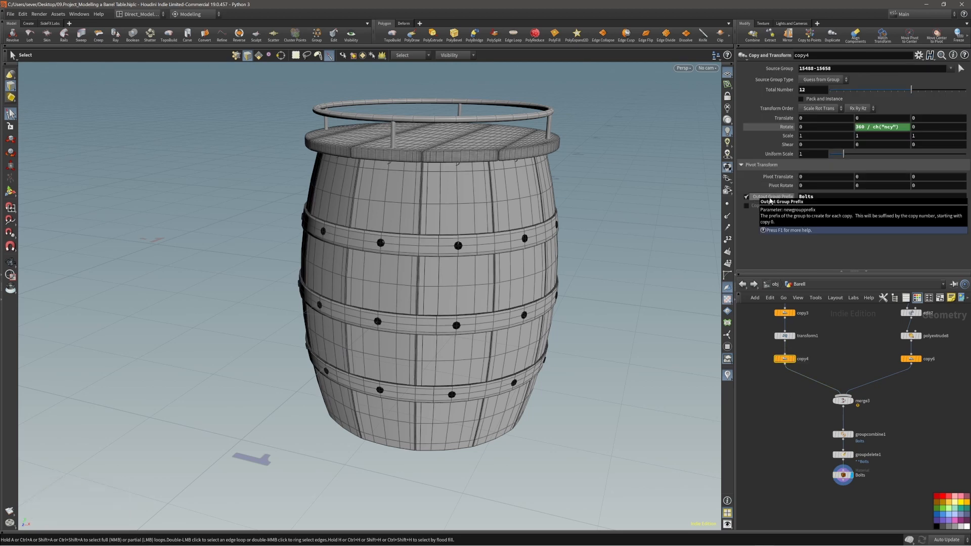
{"action": "middle_click_drag", "start_coordinate": [886, 421], "coordinate": [890, 384], "text": "alt"}
{"action": "left_click_drag", "start_coordinate": [885, 385], "coordinate": [837, 442]}
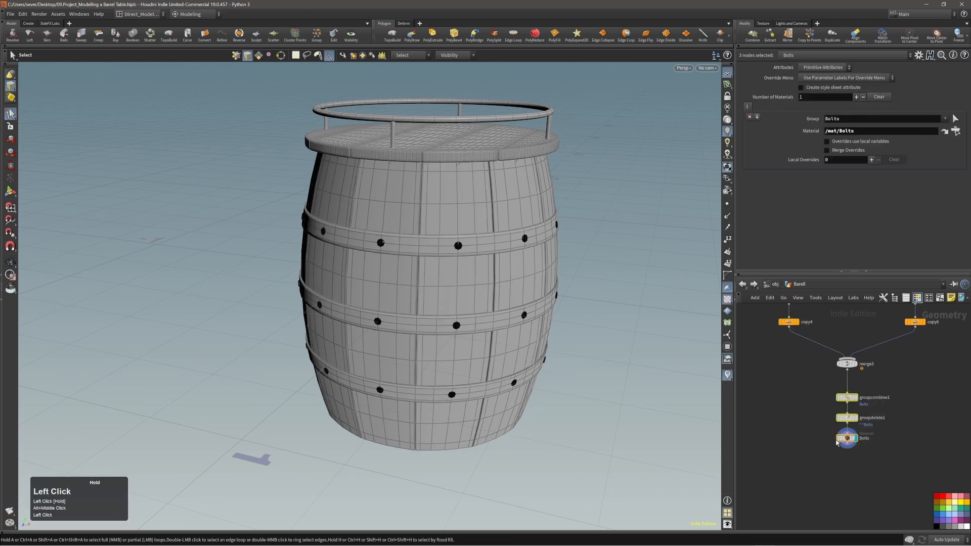
{"action": "left_click_drag", "start_coordinate": [846, 403], "coordinate": [846, 394]}
{"action": "left_click", "coordinate": [882, 429]}
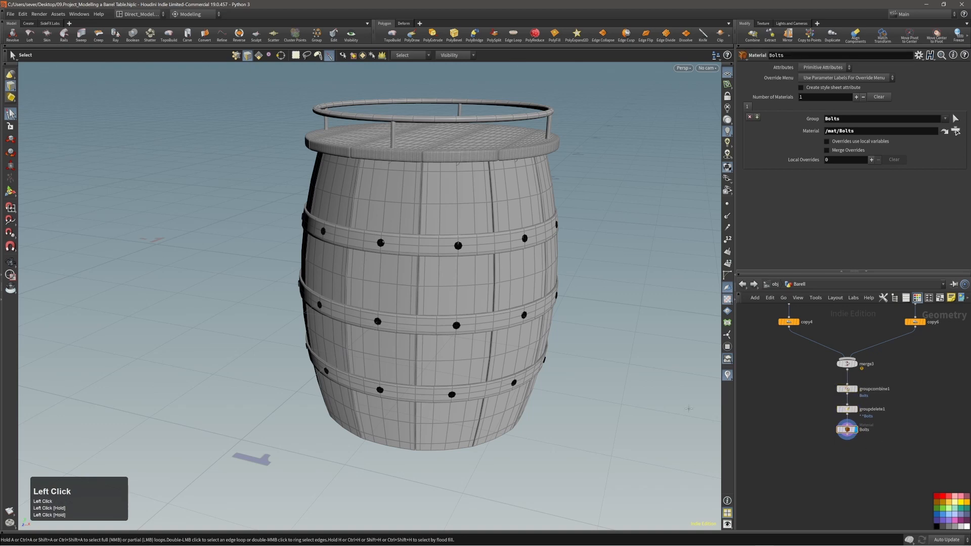
Step: Zoom in on the barrel and make room below the Bolts material node
{"action": "right_click_drag", "start_coordinate": [489, 317], "coordinate": [516, 306], "text": "alt"}
{"action": "middle_click_drag", "start_coordinate": [516, 306], "coordinate": [509, 329], "text": "alt"}
{"action": "left_click_drag", "start_coordinate": [509, 329], "coordinate": [494, 326], "text": "alt"}
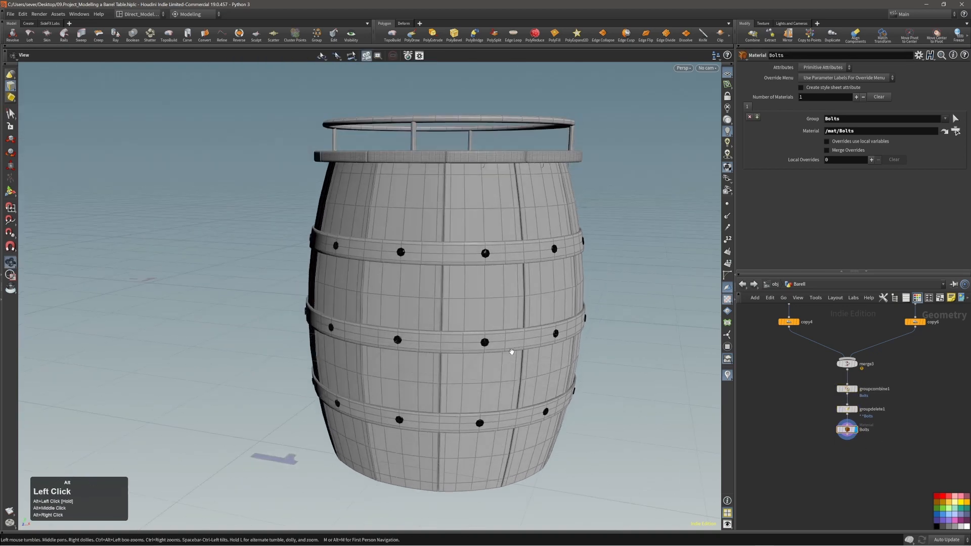
{"action": "right_click_drag", "start_coordinate": [453, 342], "coordinate": [475, 339], "text": "alt"}
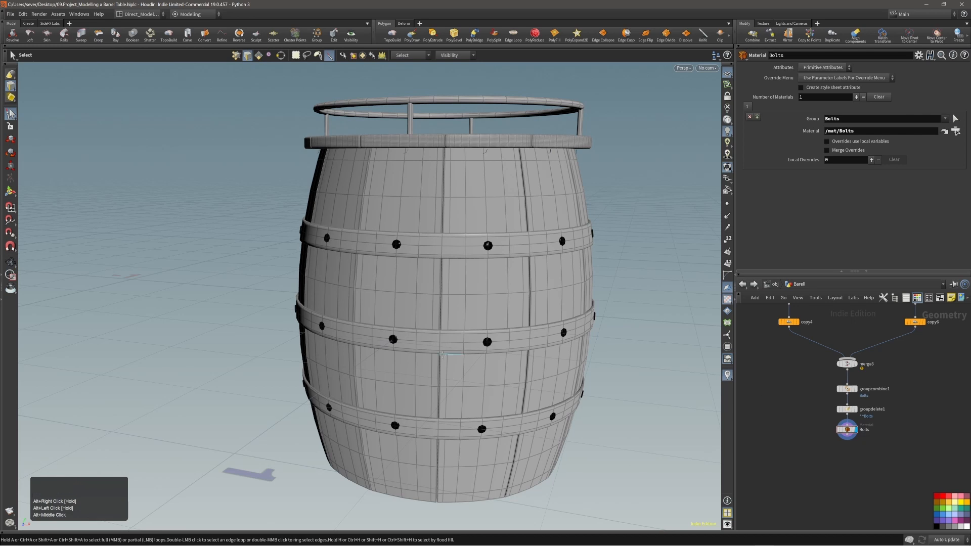
{"action": "right_click_drag", "start_coordinate": [443, 355], "coordinate": [482, 357], "text": "alt"}
{"action": "middle_click_drag", "start_coordinate": [843, 447], "coordinate": [836, 413], "text": "alt"}
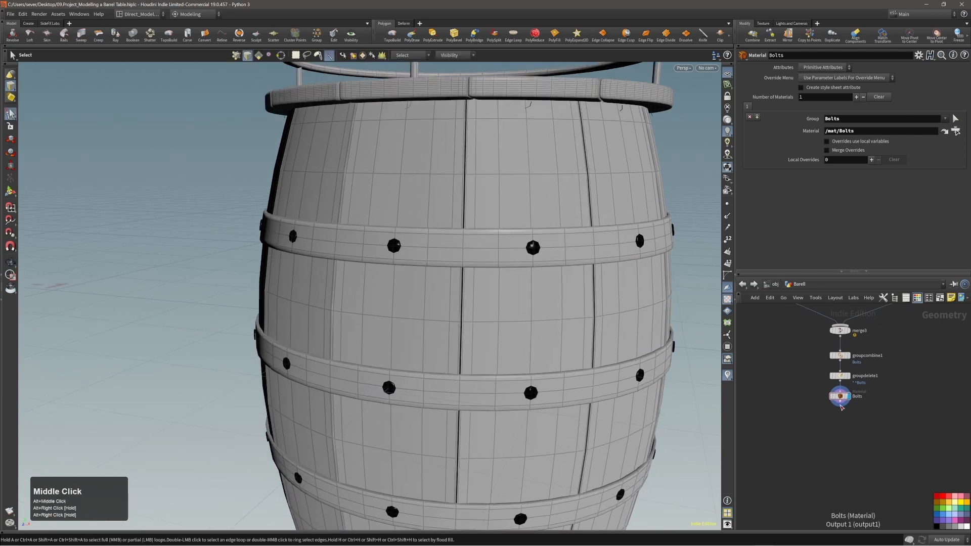
{"action": "left_click_drag", "start_coordinate": [843, 400], "coordinate": [845, 421]}
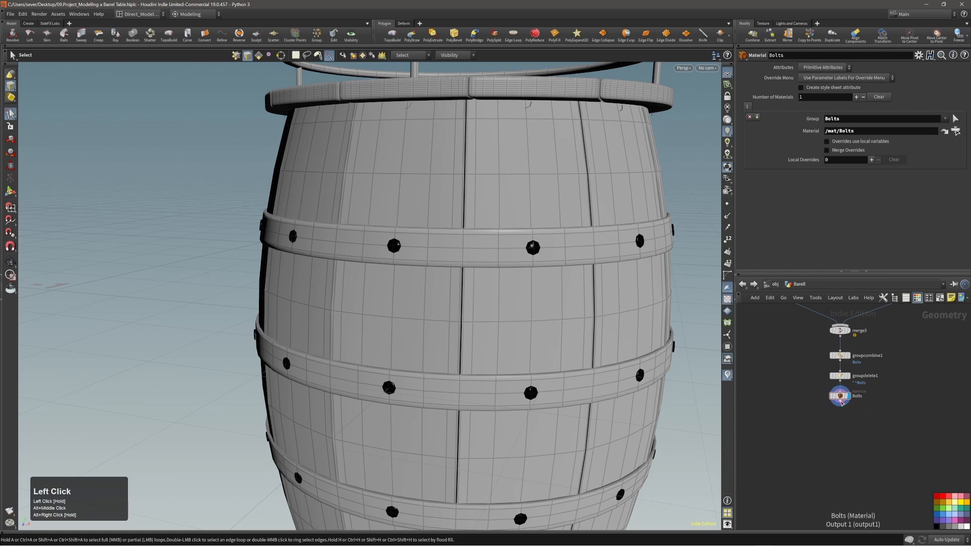
{"action": "key", "text": "Tab"}
Step: Add a Subdivide node (subdivide3) beneath the Bolts material node
{"action": "type", "text": "subd"}
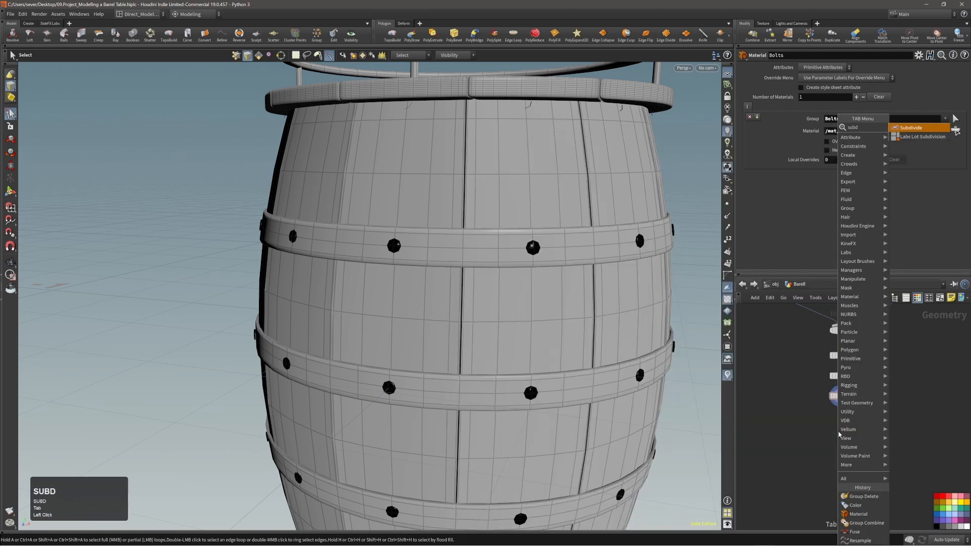
{"action": "key", "text": "Return"}
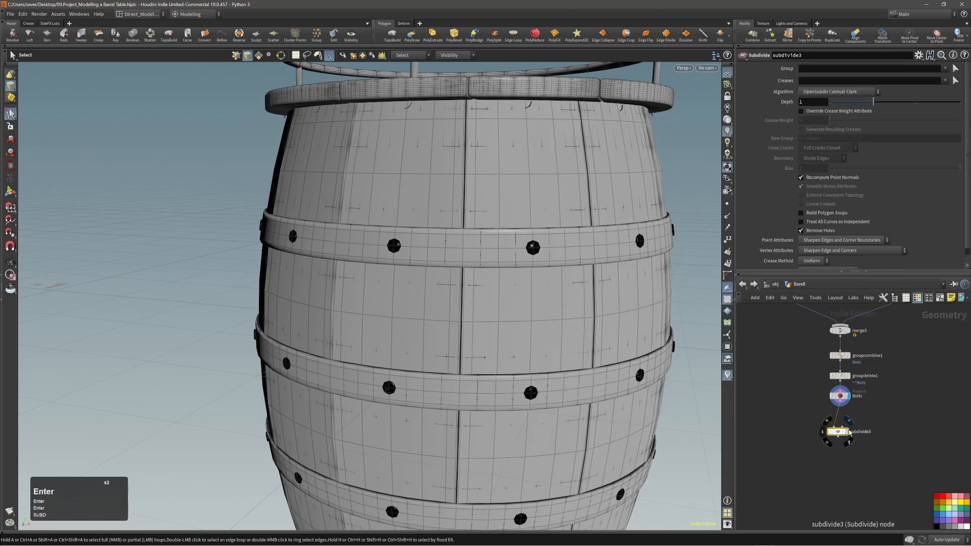
{"action": "left_click", "coordinate": [849, 432]}
{"action": "left_click_drag", "start_coordinate": [835, 431], "coordinate": [839, 424]}
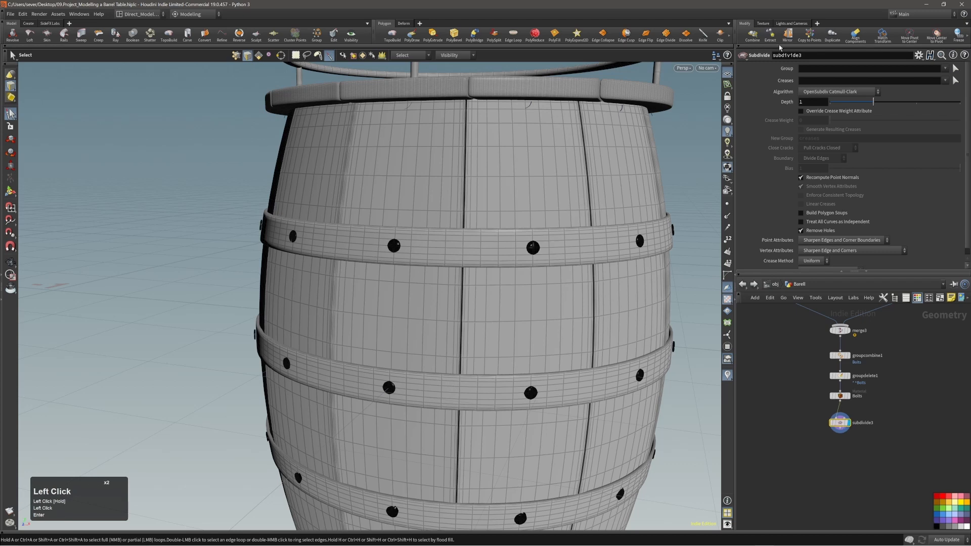
{"action": "right_click_drag", "start_coordinate": [652, 193], "coordinate": [516, 253], "text": "alt"}
{"action": "left_click_drag", "start_coordinate": [513, 257], "coordinate": [508, 315], "text": "alt"}
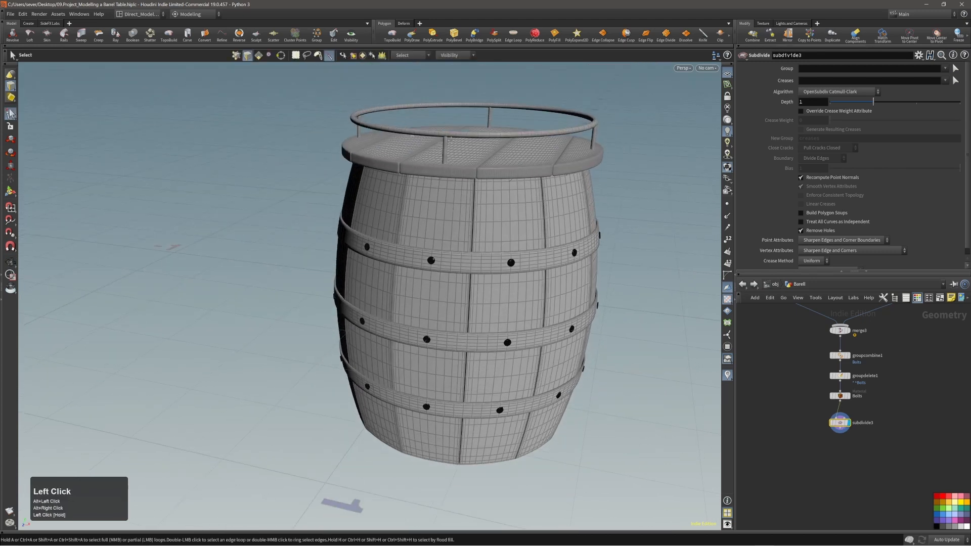
{"action": "right_click_drag", "start_coordinate": [518, 277], "coordinate": [546, 263], "text": "alt"}
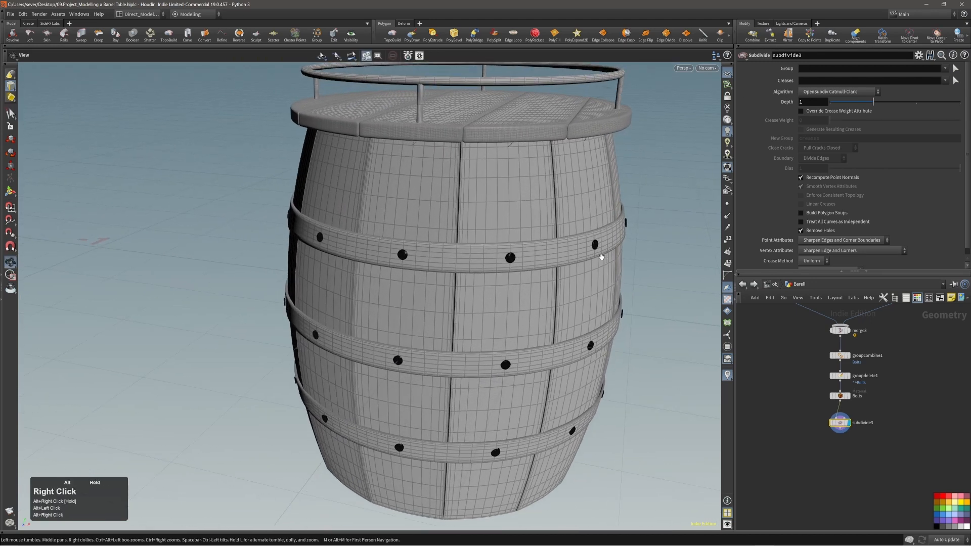
Step: Restrict subdivide3 to the Bolts group and inspect a smoothed bolt
{"action": "left_click", "coordinate": [944, 68]}
{"action": "left_click", "coordinate": [936, 82]}
{"action": "right_click_drag", "start_coordinate": [647, 187], "coordinate": [477, 266], "text": "alt"}
{"action": "left_click_drag", "start_coordinate": [477, 266], "coordinate": [455, 268], "text": "alt"}
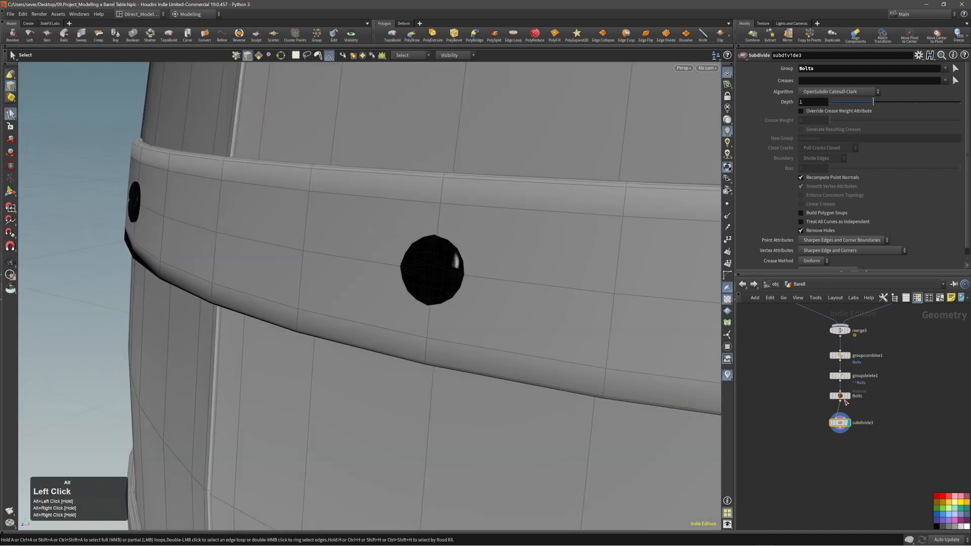
Step: Cut the Bolts material node so subdivide3 sits directly under groupdelete1
{"action": "key", "text": "alt+x"}
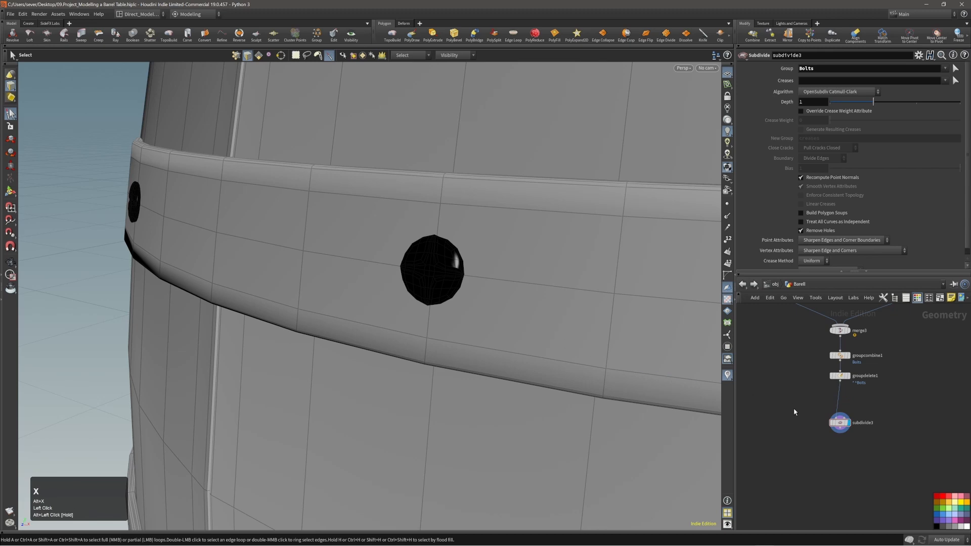
{"action": "left_click_drag", "start_coordinate": [840, 427], "coordinate": [846, 403]}
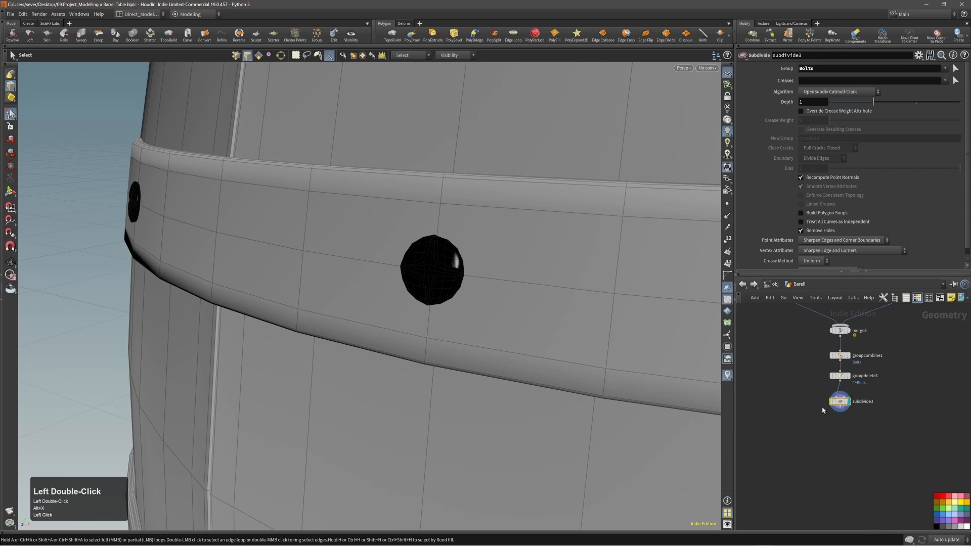
{"action": "right_click_drag", "start_coordinate": [407, 297], "coordinate": [371, 308], "text": "alt"}
{"action": "left_click_drag", "start_coordinate": [389, 304], "coordinate": [465, 260], "text": "alt"}
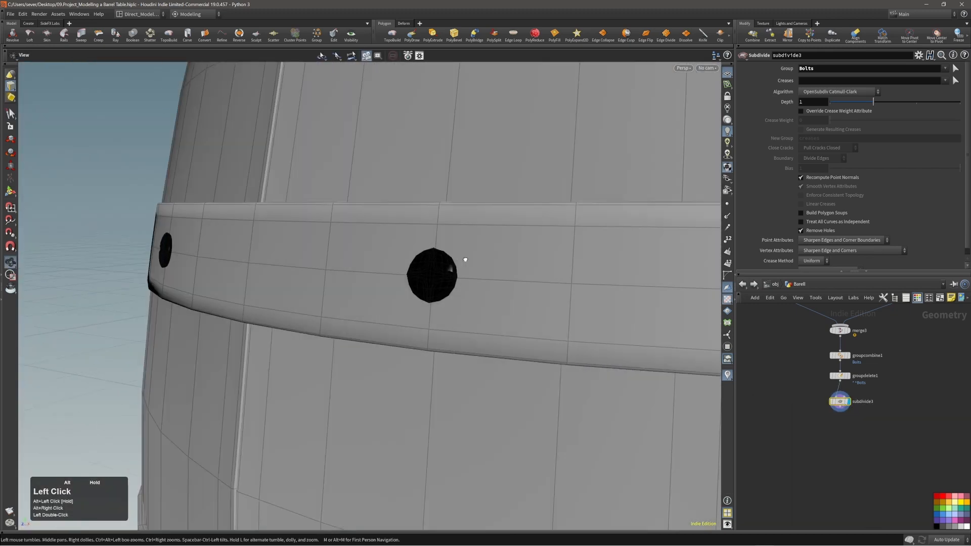
{"action": "right_click_drag", "start_coordinate": [465, 260], "coordinate": [341, 288], "text": "alt"}
{"action": "middle_click_drag", "start_coordinate": [340, 288], "coordinate": [354, 276], "text": "alt"}
{"action": "right_click_drag", "start_coordinate": [354, 276], "coordinate": [374, 292], "text": "alt"}
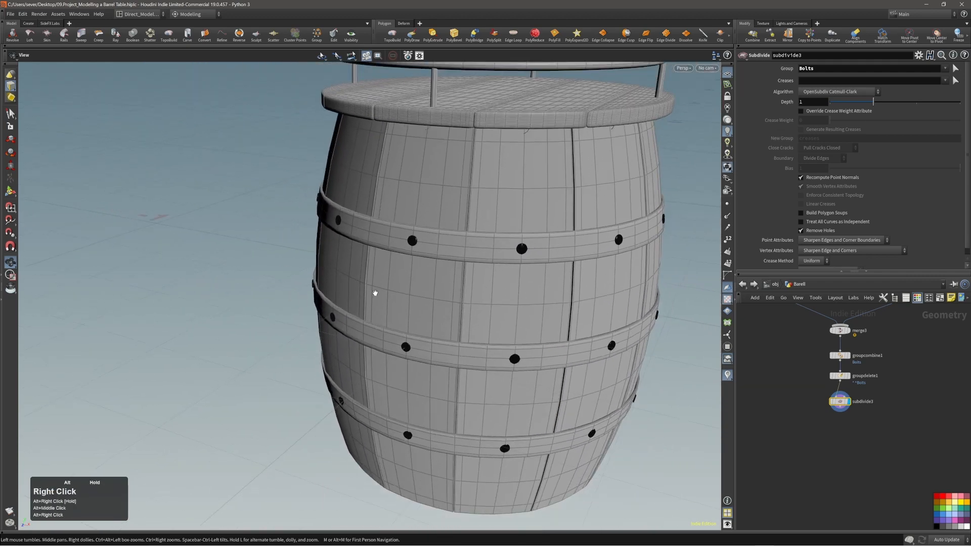
{"action": "left_click_drag", "start_coordinate": [375, 293], "coordinate": [450, 293], "text": "alt"}
Step: Review the whole barrel with its smoothed bolts from several angles
{"action": "key", "text": "s"}
{"action": "left_click", "coordinate": [654, 318]}
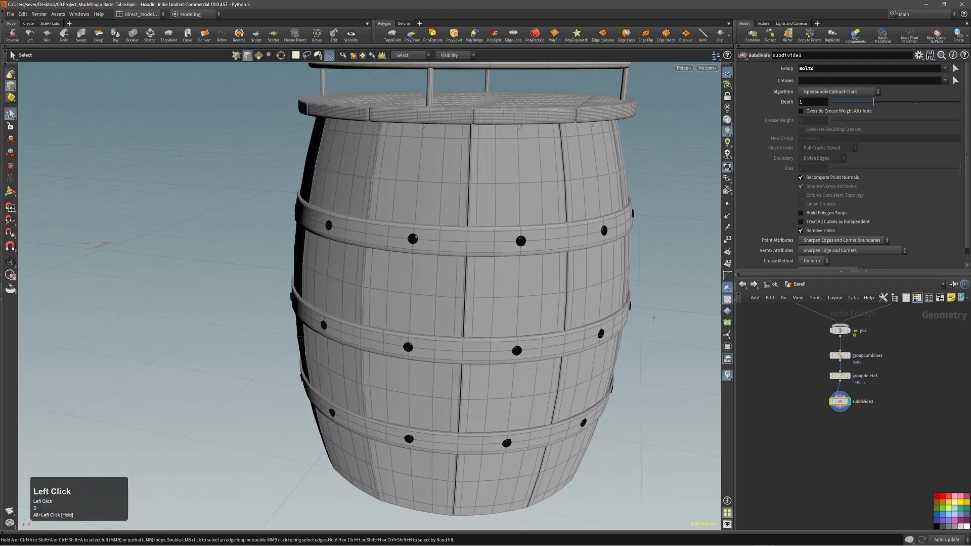
{"action": "right_click_drag", "start_coordinate": [654, 318], "coordinate": [496, 283], "text": "alt"}
{"action": "middle_click_drag", "start_coordinate": [496, 284], "coordinate": [457, 312], "text": "alt"}
{"action": "left_click_drag", "start_coordinate": [457, 311], "coordinate": [528, 284], "text": "alt"}
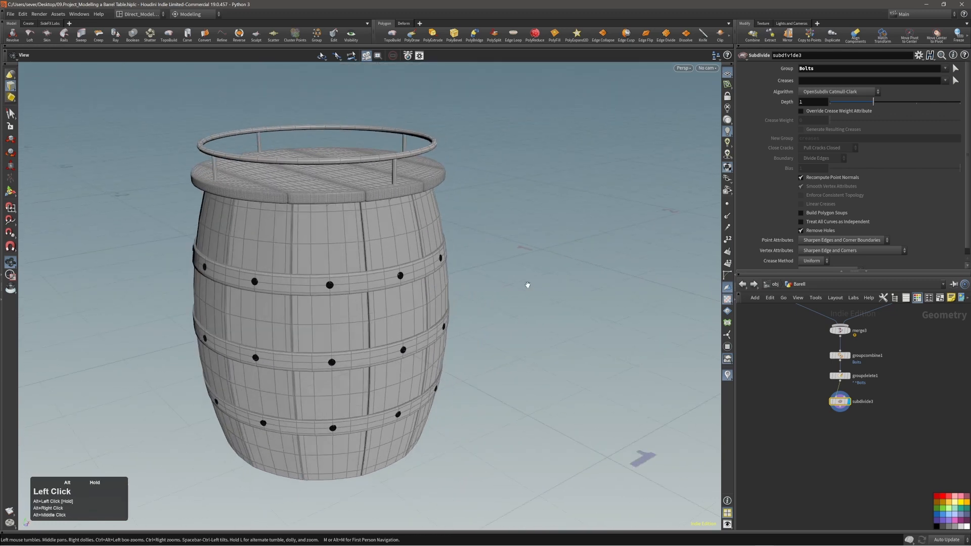
{"action": "right_click_drag", "start_coordinate": [527, 284], "coordinate": [364, 302], "text": "alt"}
{"action": "middle_click_drag", "start_coordinate": [365, 302], "coordinate": [427, 285], "text": "alt"}
{"action": "mouse_move", "coordinate": [427, 284]}
{"action": "left_mouse_down", "text": "alt"}
{"action": "mouse_move", "coordinate": [438, 291]}
{"action": "mouse_move", "coordinate": [428, 292]}
{"action": "left_mouse_up", "text": "alt"}
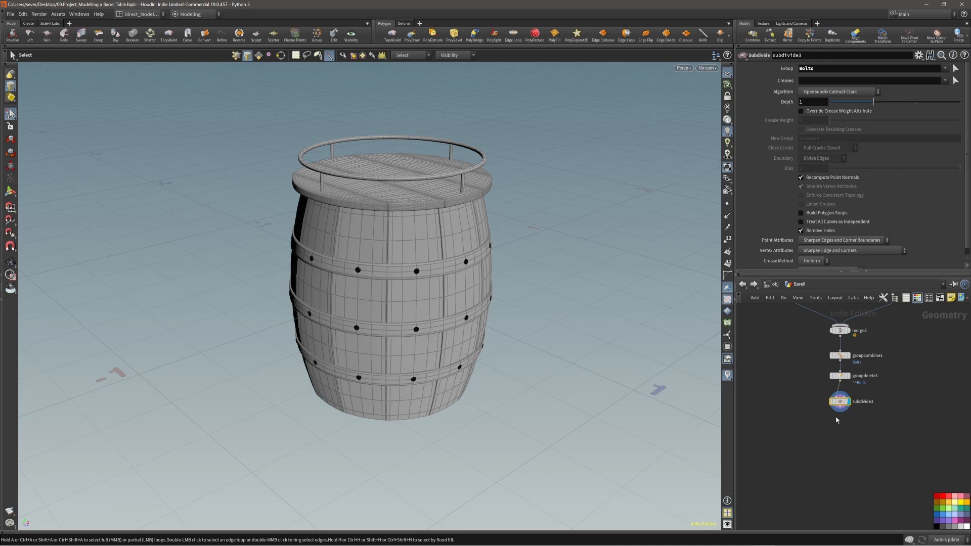
{"action": "right_click_drag", "start_coordinate": [444, 278], "coordinate": [475, 266], "text": "alt"}
{"action": "left_click_drag", "start_coordinate": [475, 266], "coordinate": [454, 273], "text": "alt"}
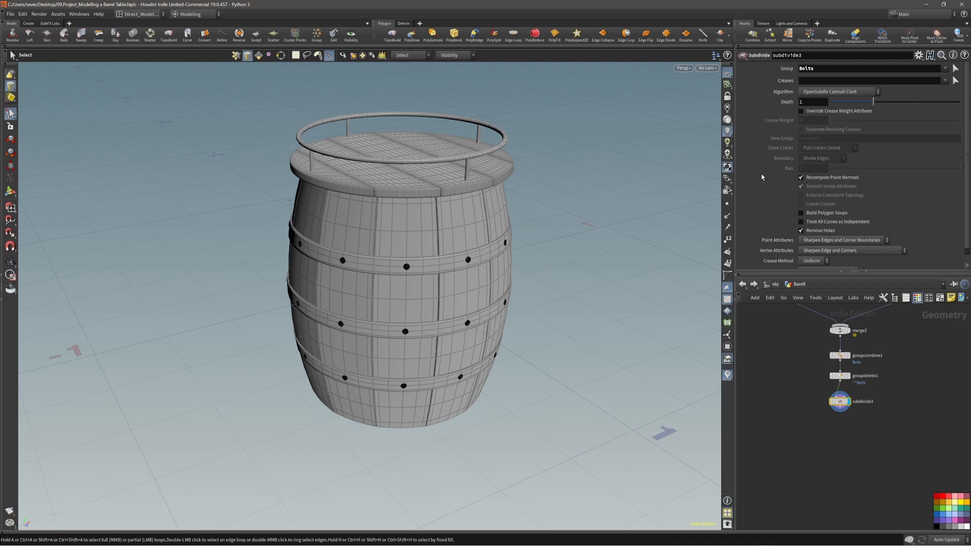
{"action": "left_click", "coordinate": [839, 412]}
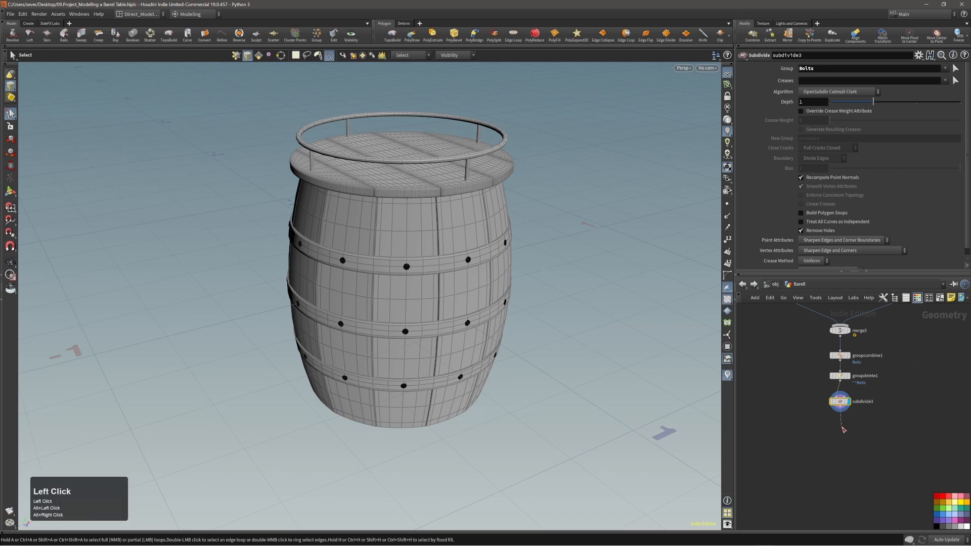
Step: Add an Output node below subdivide3 and review the barrel
{"action": "key", "text": "Tab"}
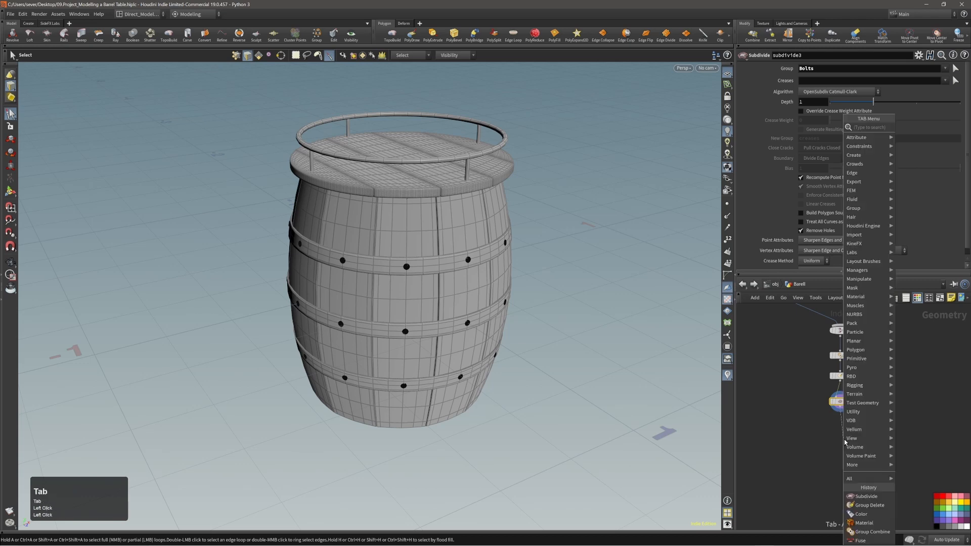
{"action": "type", "text": "outp"}
{"action": "key", "text": "Return"}
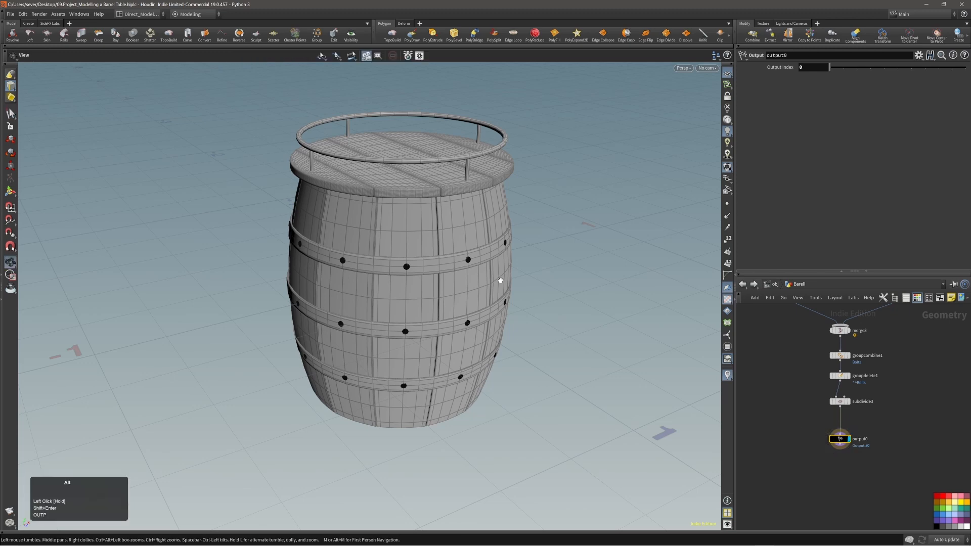
{"action": "left_click_drag", "start_coordinate": [498, 280], "coordinate": [414, 280], "text": "alt"}
{"action": "right_click_drag", "start_coordinate": [414, 279], "coordinate": [480, 266], "text": "alt"}
{"action": "middle_click_drag", "start_coordinate": [481, 267], "coordinate": [438, 296], "text": "alt"}
{"action": "left_click_drag", "start_coordinate": [486, 281], "coordinate": [439, 281], "text": "alt"}
{"action": "middle_click_drag", "start_coordinate": [439, 281], "coordinate": [409, 298], "text": "alt"}
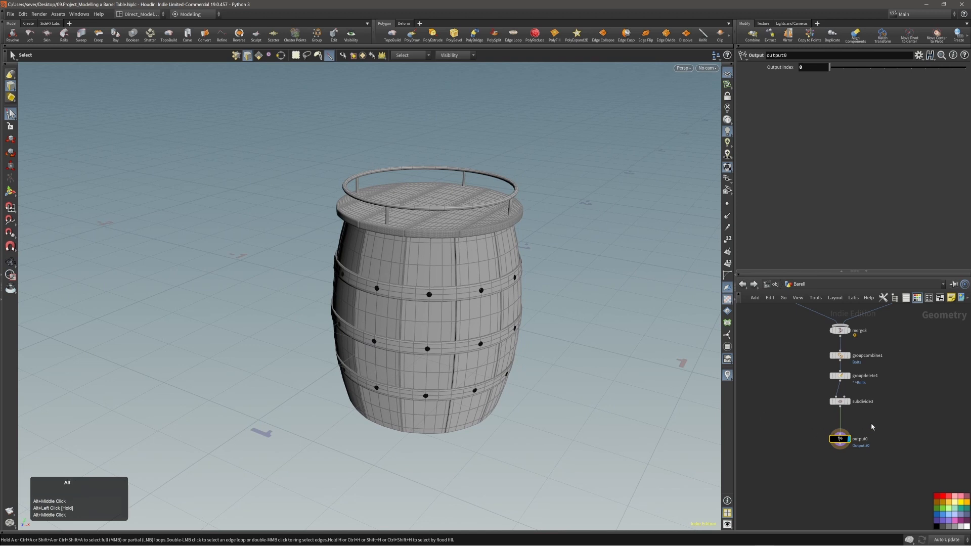
Step: Save the scene file with Ctrl+S
{"action": "scroll", "coordinate": [866, 461], "scroll_direction": "down", "scroll_amount": 3}
{"action": "middle_click_drag", "start_coordinate": [865, 461], "coordinate": [873, 394], "text": "alt"}
{"action": "key", "text": "ctrl+s"}
{"action": "middle_click_drag", "start_coordinate": [823, 325], "coordinate": [858, 386], "text": "alt"}
{"action": "scroll", "coordinate": [802, 356], "scroll_direction": "up", "scroll_amount": 6}
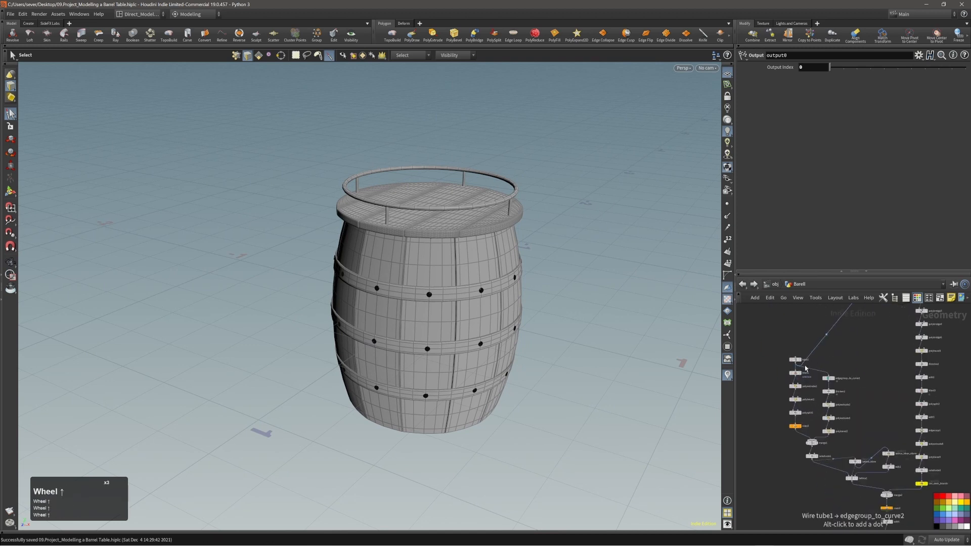
Step: Select tube1 and show its interactive handles in the viewport
{"action": "left_click", "coordinate": [793, 369]}
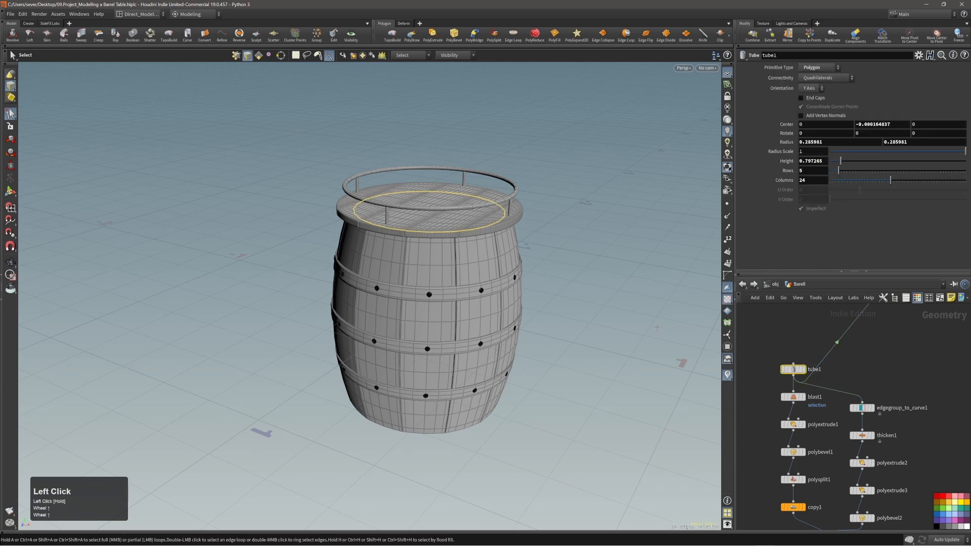
{"action": "right_click_drag", "start_coordinate": [433, 267], "coordinate": [470, 263], "text": "alt"}
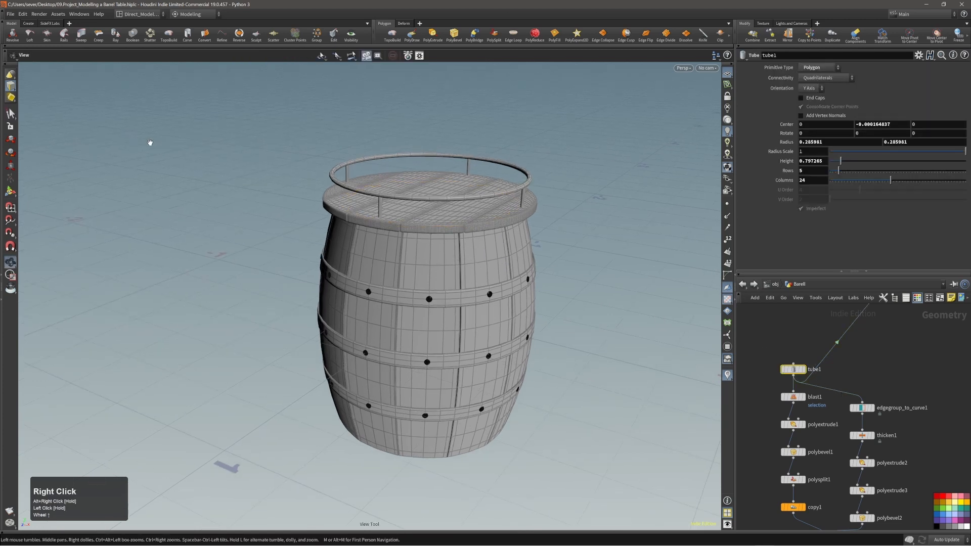
{"action": "key", "text": "Return"}
{"action": "right_click_drag", "start_coordinate": [300, 213], "coordinate": [314, 214], "text": "alt"}
{"action": "left_click_drag", "start_coordinate": [412, 248], "coordinate": [422, 280], "text": "alt"}
{"action": "middle_click_drag", "start_coordinate": [422, 281], "coordinate": [416, 261], "text": "alt"}
{"action": "left_click_drag", "start_coordinate": [415, 260], "coordinate": [458, 247], "text": "alt"}
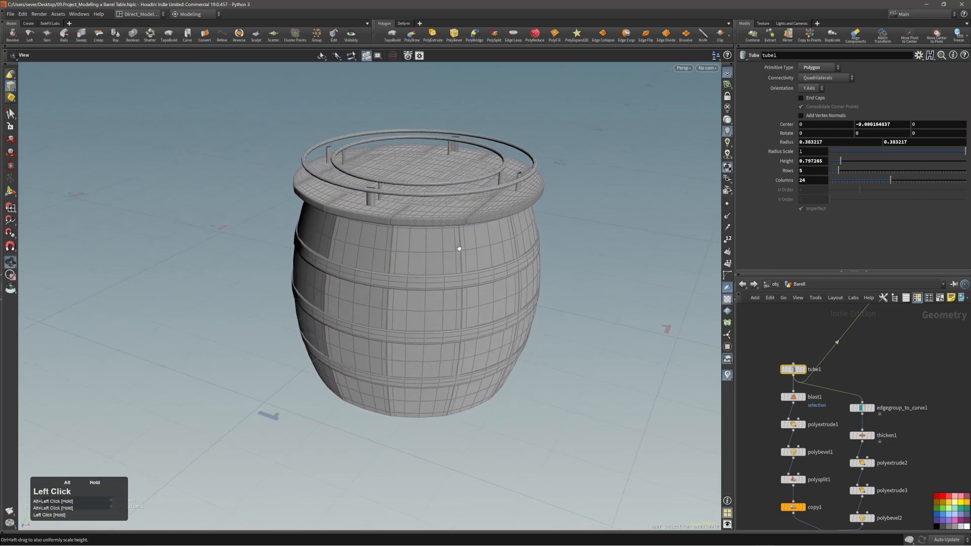
Step: Drag the tube radius handle to try a narrower barrel body
{"action": "mouse_move", "coordinate": [484, 317]}
{"action": "left_mouse_down"}
{"action": "mouse_move", "coordinate": [459, 295]}
{"action": "mouse_move", "coordinate": [481, 327]}
{"action": "left_mouse_up"}
{"action": "left_click_drag", "start_coordinate": [407, 265], "coordinate": [473, 282], "text": "alt"}
{"action": "left_click", "coordinate": [472, 281]}
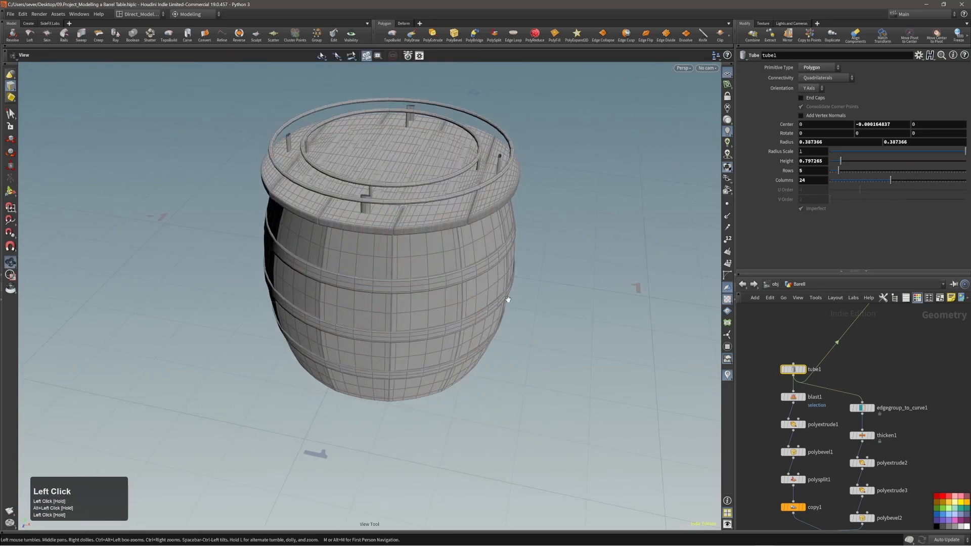
{"action": "left_click", "coordinate": [475, 290]}
{"action": "left_click_drag", "start_coordinate": [471, 288], "coordinate": [435, 271]}
{"action": "right_click_drag", "start_coordinate": [368, 265], "coordinate": [473, 253], "text": "alt"}
{"action": "key", "text": "s"}
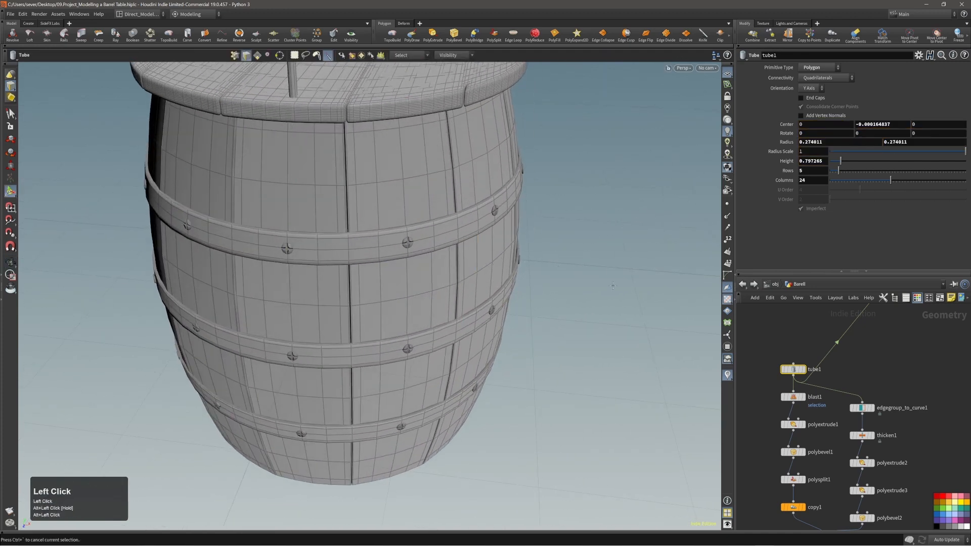
Step: Widen the barrel body by setting tube1's radius to 0.299642
{"action": "double_click", "coordinate": [793, 370]}
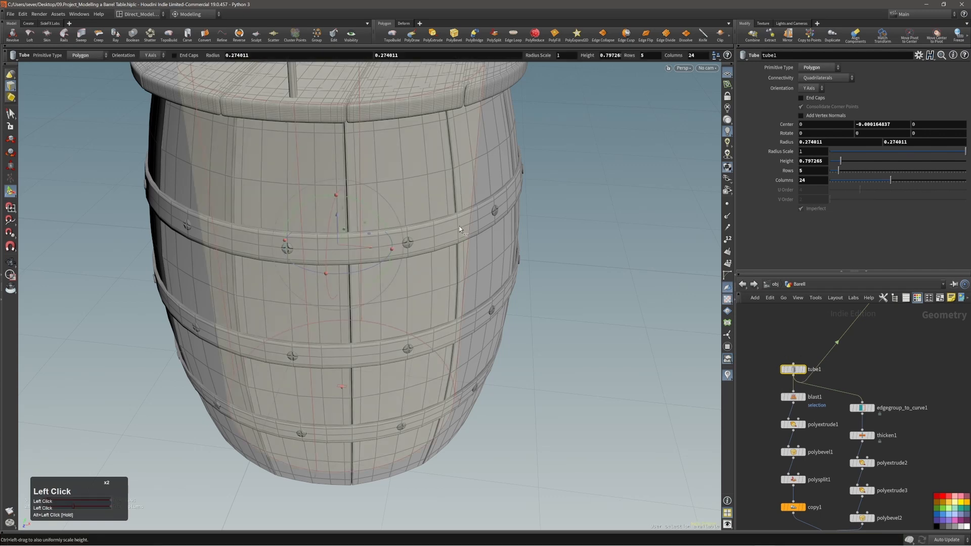
{"action": "right_click_drag", "start_coordinate": [438, 275], "coordinate": [429, 276], "text": "alt"}
{"action": "left_click_drag", "start_coordinate": [430, 275], "coordinate": [456, 283]}
{"action": "right_click_drag", "start_coordinate": [456, 282], "coordinate": [375, 282], "text": "alt"}
{"action": "middle_click_drag", "start_coordinate": [811, 414], "coordinate": [808, 252], "text": "alt"}
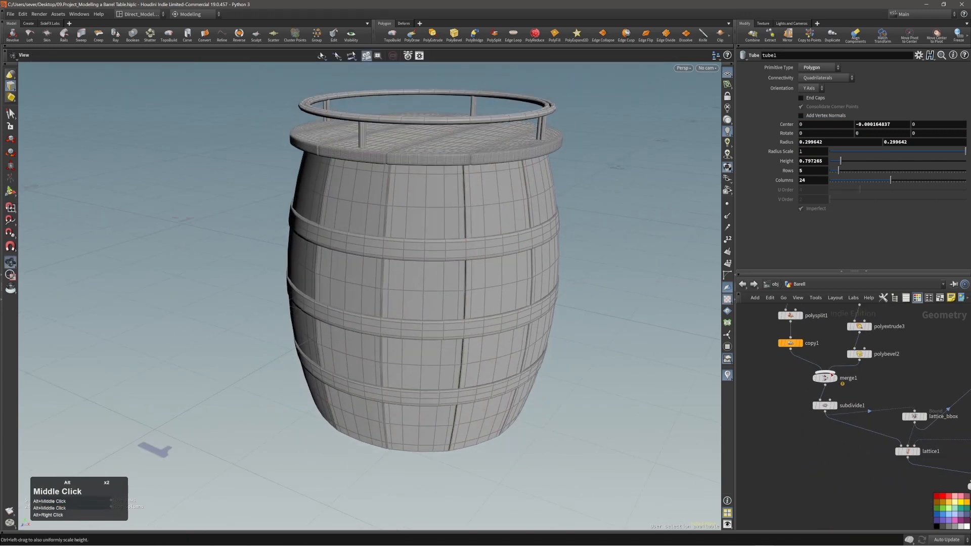
{"action": "right_click_drag", "start_coordinate": [505, 245], "coordinate": [481, 251], "text": "alt"}
{"action": "mouse_move", "coordinate": [481, 252]}
{"action": "left_mouse_down", "text": "alt"}
{"action": "mouse_move", "coordinate": [572, 268]}
{"action": "mouse_move", "coordinate": [484, 249]}
{"action": "mouse_move", "coordinate": [483, 264]}
{"action": "left_mouse_up", "text": "alt"}
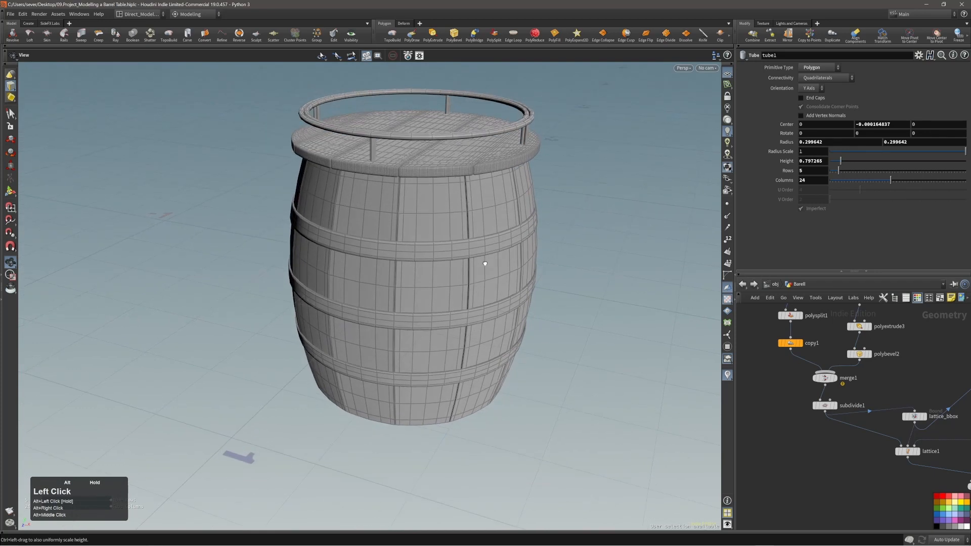
{"action": "scroll", "coordinate": [787, 439], "scroll_direction": "down", "scroll_amount": 6}
{"action": "middle_click_drag", "start_coordinate": [792, 440], "coordinate": [795, 401], "text": "alt"}
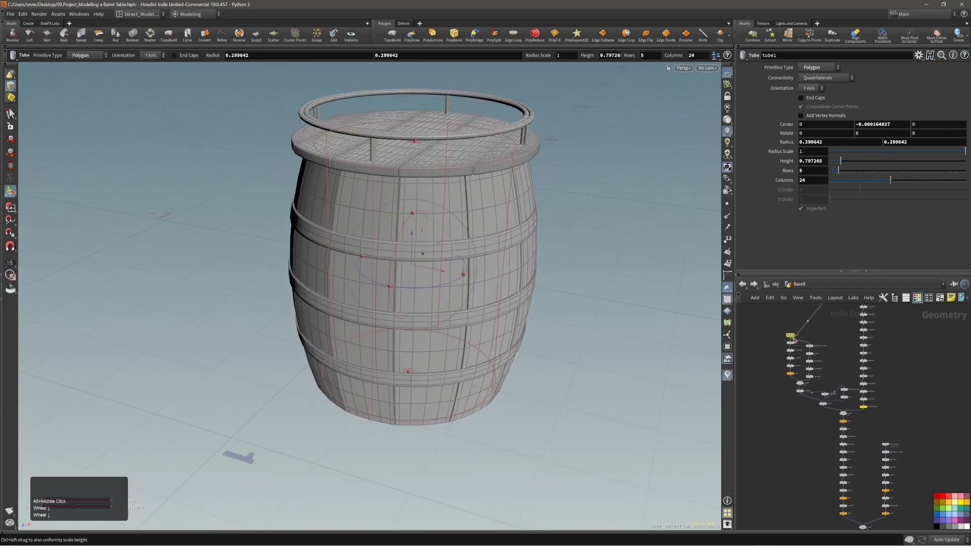
Step: Try new sizes on the rail tube's radius handle, then undo back to radius 0.234144
{"action": "mouse_move", "coordinate": [787, 326]}
{"action": "right_mouse_down", "text": "alt"}
{"action": "mouse_move", "coordinate": [831, 320]}
{"action": "mouse_move", "coordinate": [788, 330]}
{"action": "right_mouse_up", "text": "alt"}
{"action": "right_click", "coordinate": [359, 211]}
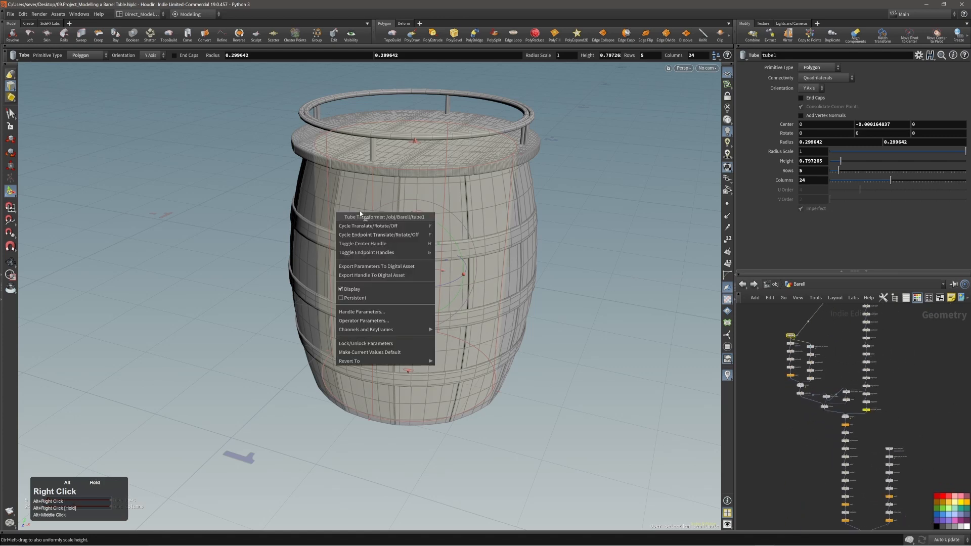
{"action": "left_click_drag", "start_coordinate": [425, 235], "coordinate": [448, 281]}
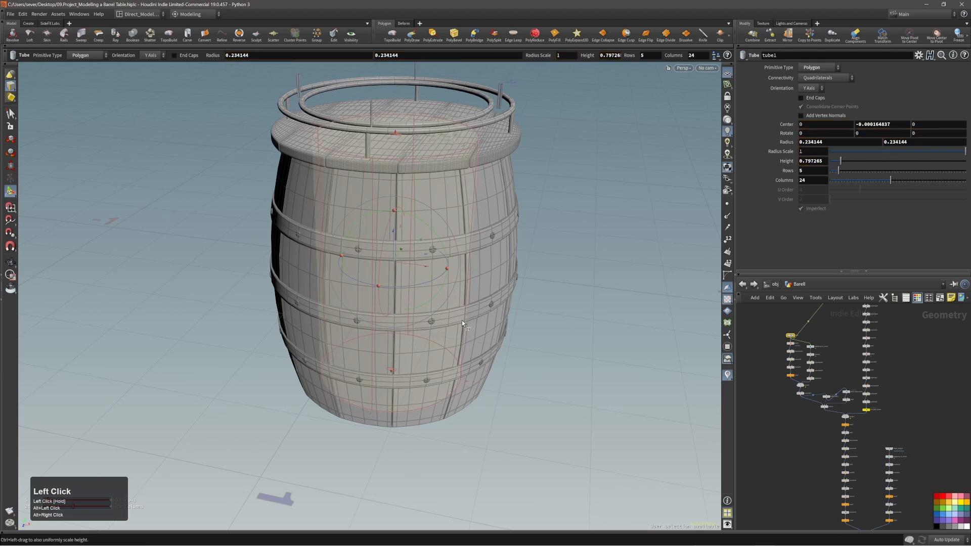
{"action": "middle_click_drag", "start_coordinate": [459, 152], "coordinate": [457, 176], "text": "alt"}
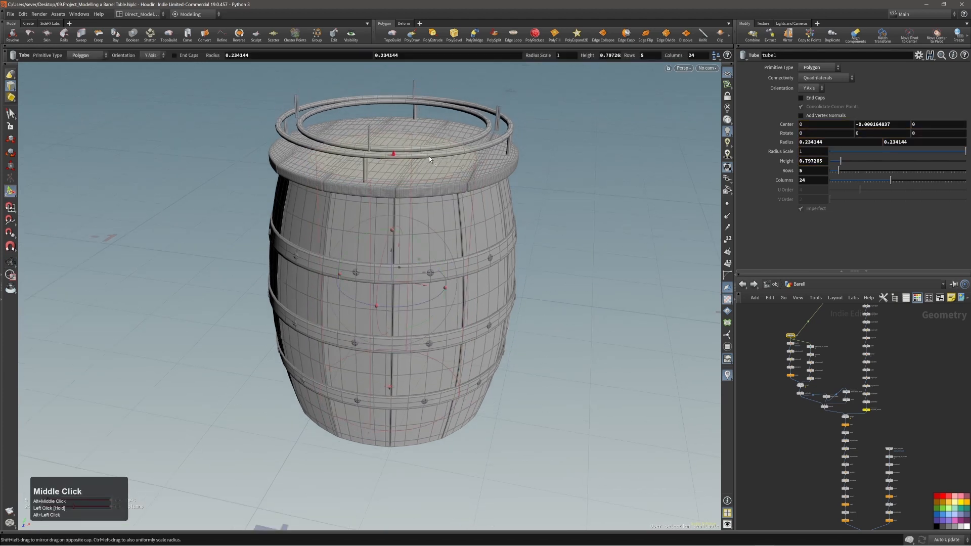
{"action": "left_click_drag", "start_coordinate": [465, 147], "coordinate": [452, 142], "text": "alt"}
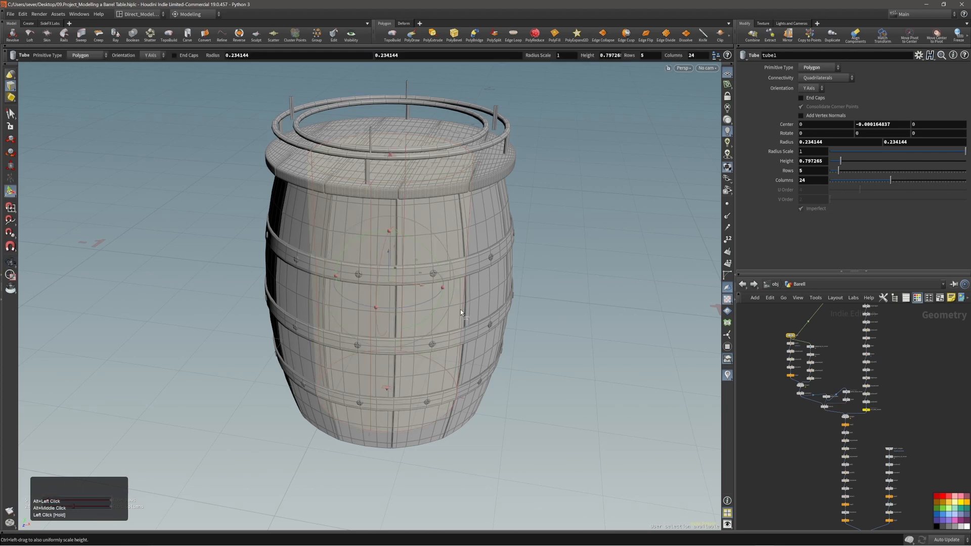
{"action": "left_click_drag", "start_coordinate": [465, 310], "coordinate": [468, 331]}
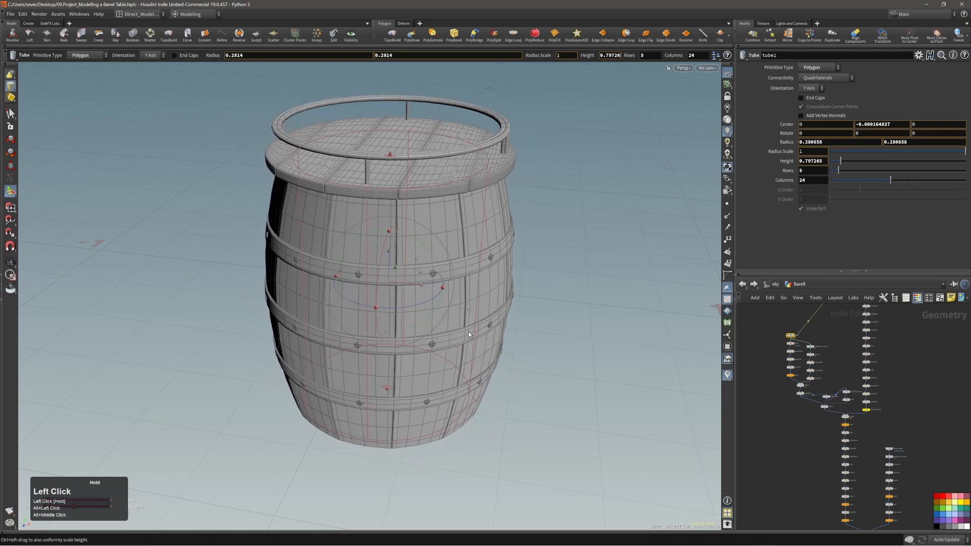
{"action": "key", "text": "ctrl+z"}
{"action": "key", "text": "ctrl+z"}
{"action": "key", "text": "alt"}
{"action": "left_click_drag", "start_coordinate": [432, 287], "coordinate": [427, 253], "text": "alt"}
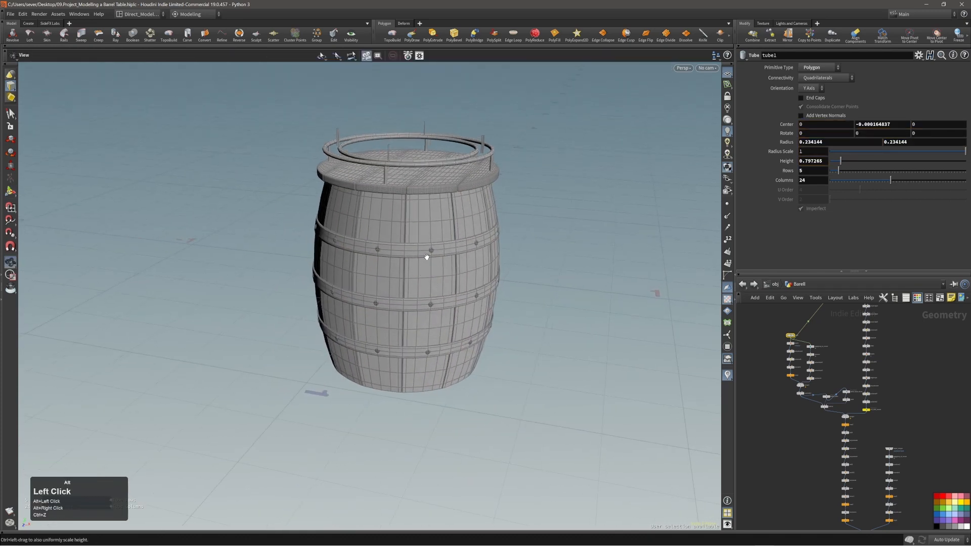
{"action": "right_click_drag", "start_coordinate": [426, 253], "coordinate": [736, 412], "text": "alt"}
{"action": "middle_click_drag", "start_coordinate": [801, 486], "coordinate": [805, 353]}
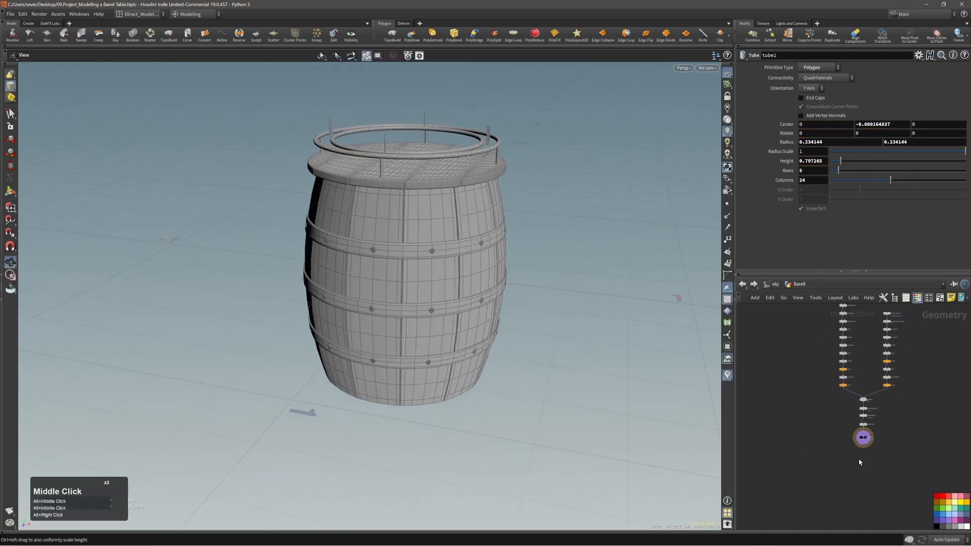
Step: Make output0 the current node and frame the barrel's tabletop in the viewport
{"action": "scroll", "coordinate": [859, 458], "scroll_direction": "up", "scroll_amount": 6}
{"action": "left_click", "coordinate": [836, 430]}
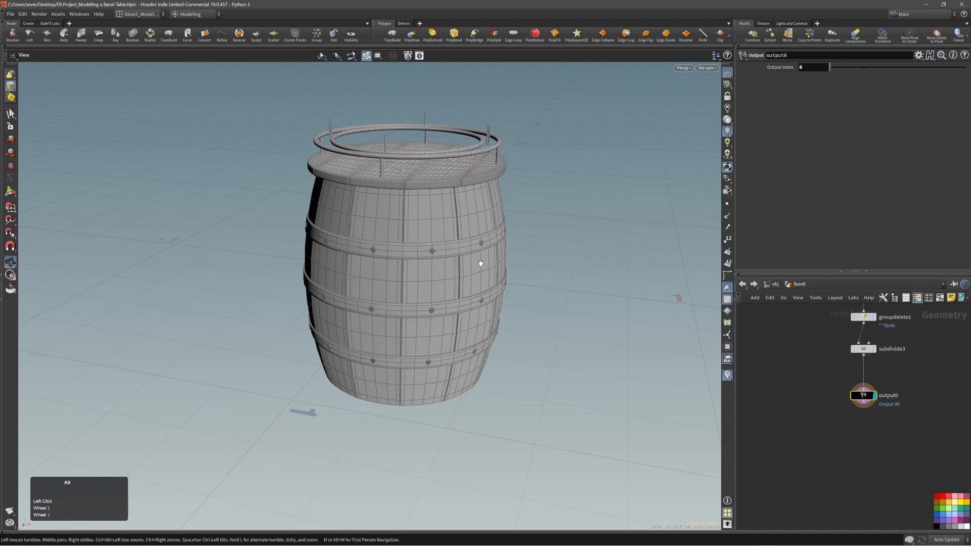
{"action": "left_click_drag", "start_coordinate": [477, 262], "coordinate": [482, 245], "text": "alt"}
{"action": "right_click_drag", "start_coordinate": [481, 245], "coordinate": [498, 254], "text": "alt"}
{"action": "middle_click_drag", "start_coordinate": [876, 414], "coordinate": [854, 509], "text": "alt"}
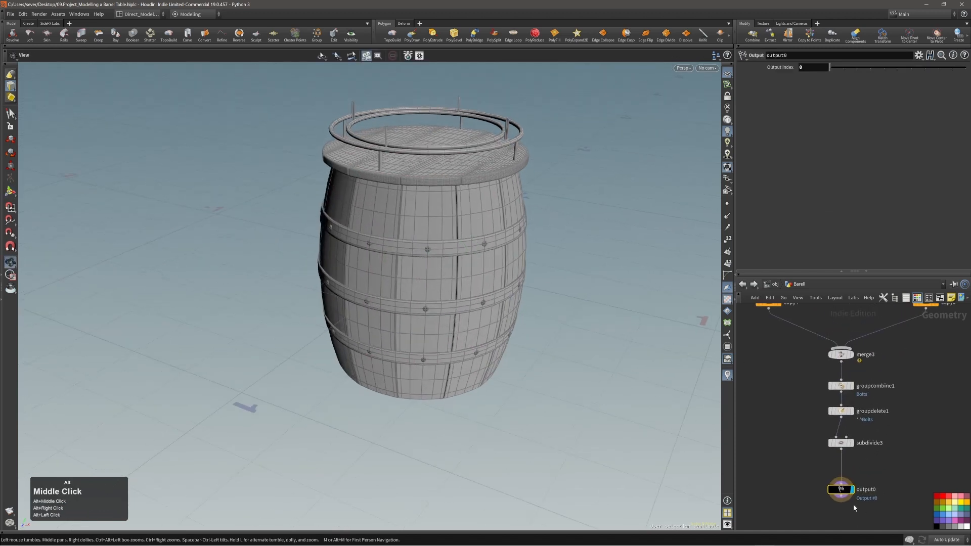
{"action": "middle_click_drag", "start_coordinate": [827, 445], "coordinate": [840, 385], "text": "alt"}
{"action": "middle_click_drag", "start_coordinate": [433, 251], "coordinate": [426, 280], "text": "alt"}
{"action": "left_click_drag", "start_coordinate": [426, 280], "coordinate": [436, 250], "text": "alt"}
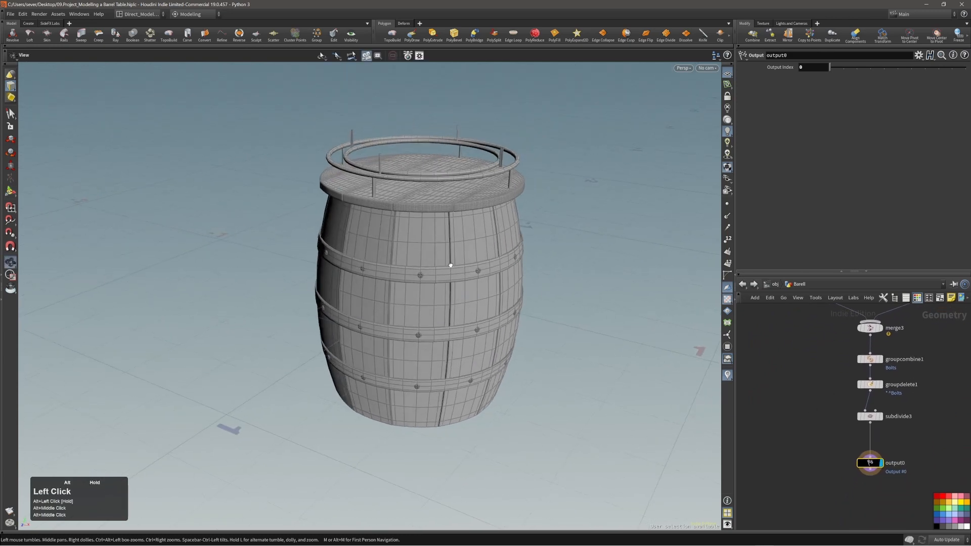
{"action": "right_click_drag", "start_coordinate": [429, 241], "coordinate": [451, 240], "text": "alt"}
{"action": "middle_click_drag", "start_coordinate": [451, 240], "coordinate": [451, 241], "text": "alt"}
{"action": "left_click_drag", "start_coordinate": [451, 241], "coordinate": [472, 270], "text": "alt"}
{"action": "right_click_drag", "start_coordinate": [516, 169], "coordinate": [557, 156], "text": "alt"}
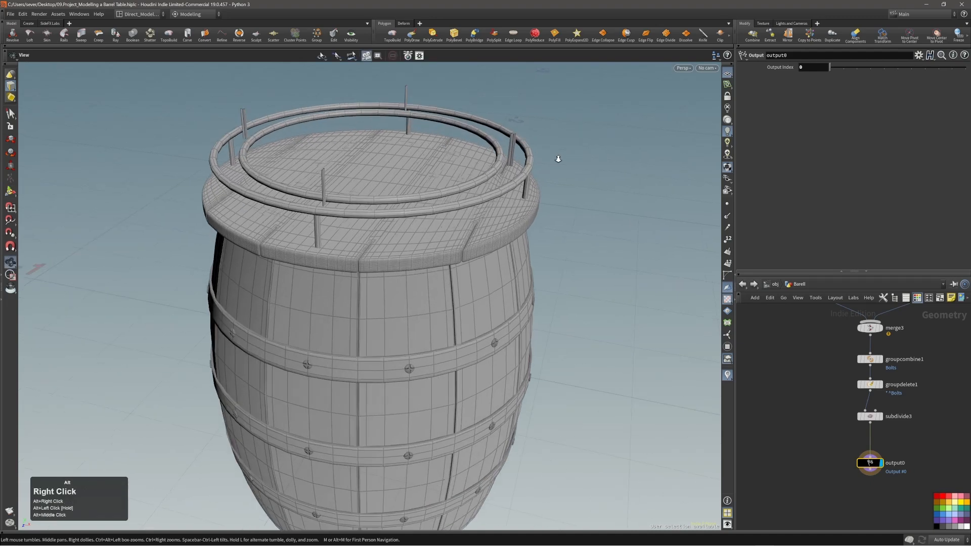
Step: Select the outer rail ring and a single tabletop plank face to inspect them
{"action": "double_click", "coordinate": [500, 193]}
{"action": "key", "text": "4"}
{"action": "double_click", "coordinate": [461, 207]}
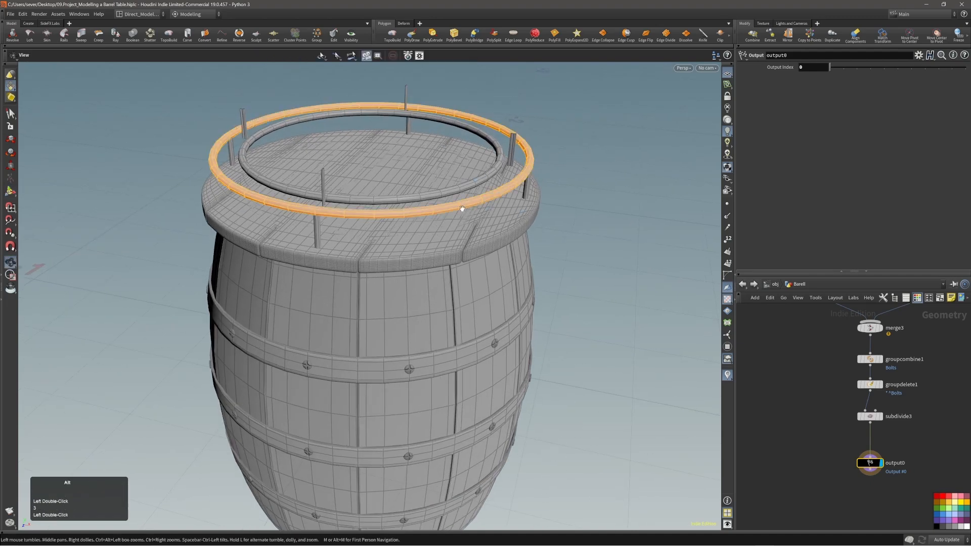
{"action": "right_click_drag", "start_coordinate": [462, 208], "coordinate": [483, 269], "text": "alt"}
{"action": "left_click", "coordinate": [486, 217]}
Step: Pan the network down to output0 and undo the recent rail and tube radius edits
{"action": "middle_click_drag", "start_coordinate": [795, 378], "coordinate": [787, 511], "text": "alt"}
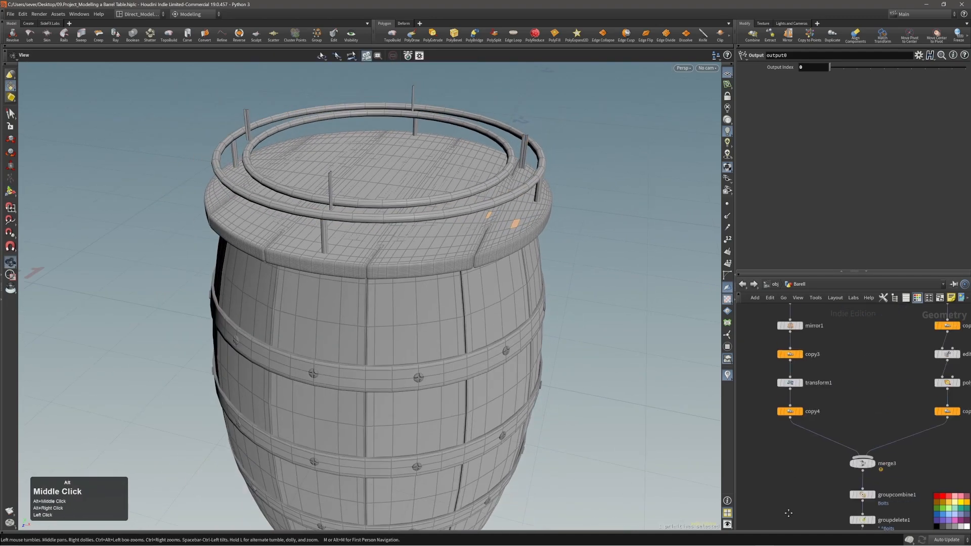
{"action": "middle_click_drag", "start_coordinate": [858, 425], "coordinate": [797, 463], "text": "alt"}
{"action": "right_click_drag", "start_coordinate": [795, 463], "coordinate": [791, 443], "text": "alt"}
{"action": "middle_click_drag", "start_coordinate": [798, 421], "coordinate": [866, 498], "text": "alt"}
{"action": "middle_click_drag", "start_coordinate": [852, 398], "coordinate": [893, 476], "text": "alt"}
{"action": "middle_click_drag", "start_coordinate": [877, 375], "coordinate": [853, 358], "text": "alt"}
{"action": "middle_click_drag", "start_coordinate": [858, 468], "coordinate": [847, 367], "text": "alt"}
{"action": "middle_click_drag", "start_coordinate": [868, 428], "coordinate": [876, 359], "text": "alt"}
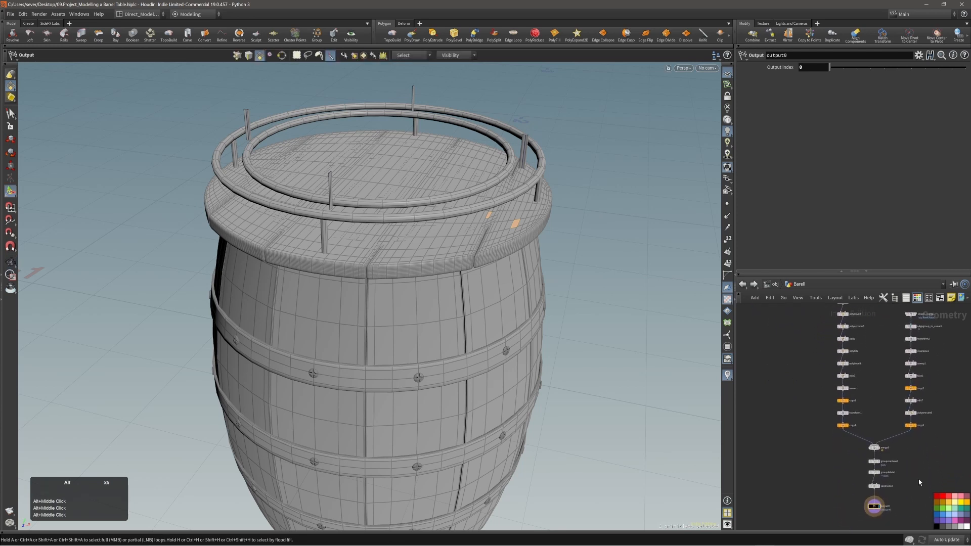
{"action": "scroll", "coordinate": [910, 465], "scroll_direction": "up", "scroll_amount": 2}
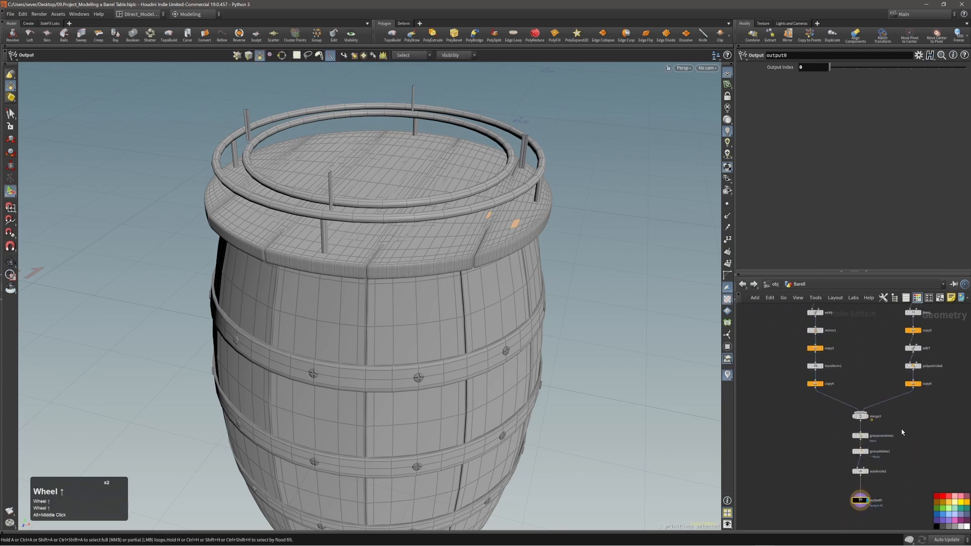
{"action": "key", "text": "ctrl+z"}
{"action": "key", "text": "ctrl+z"}
{"action": "key", "text": "ctrl+z"}
{"action": "key", "text": "ctrl+z"}
{"action": "key", "text": "ctrl+z"}
{"action": "key", "text": "ctrl+z"}
{"action": "key", "text": "ctrl+z"}
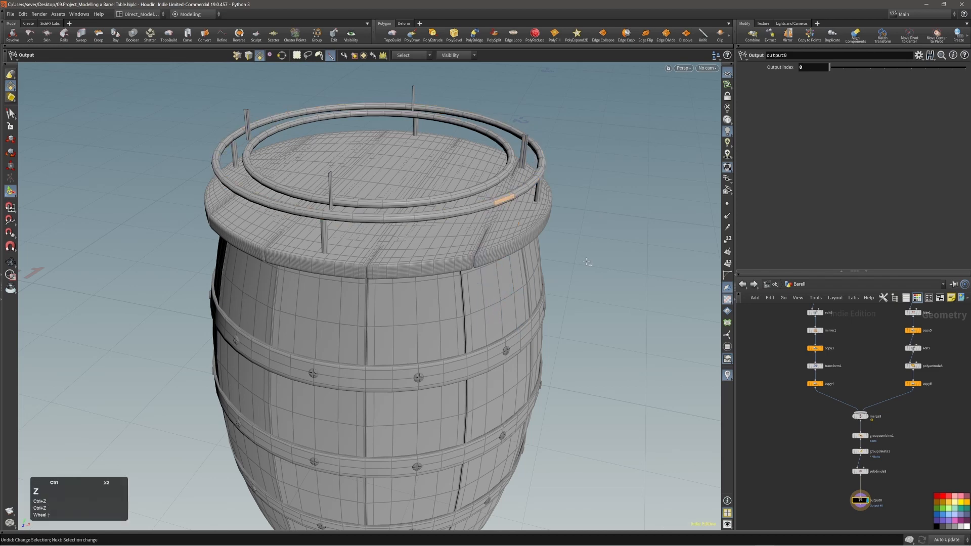
{"action": "key", "text": "ctrl+z"}
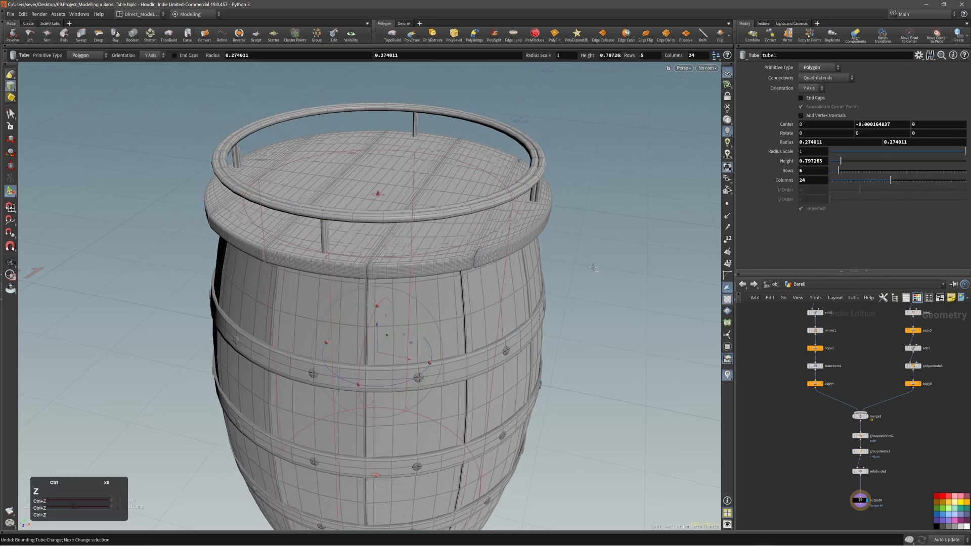
{"action": "key", "text": "ctrl+z"}
{"action": "key", "text": "ctrl+z"}
{"action": "key", "text": "ctrl+z"}
{"action": "key", "text": "ctrl+z"}
{"action": "key", "text": "ctrl+z"}
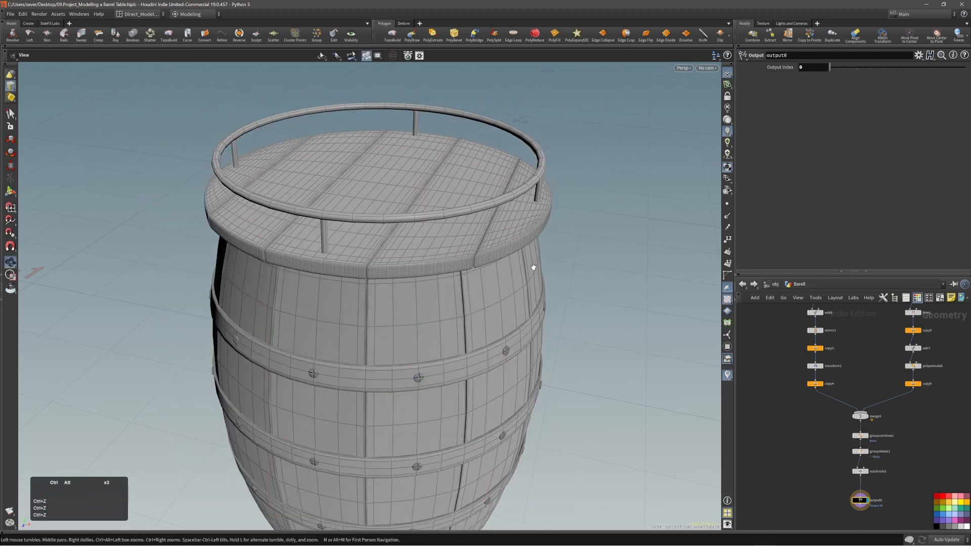
Step: On subdivide3, test-delete the top rail ring, then undo the deletion
{"action": "right_click_drag", "start_coordinate": [532, 267], "coordinate": [444, 273], "text": "alt"}
{"action": "left_click_drag", "start_coordinate": [445, 273], "coordinate": [476, 306], "text": "alt"}
{"action": "middle_click_drag", "start_coordinate": [475, 306], "coordinate": [455, 282]}
{"action": "right_click_drag", "start_coordinate": [455, 282], "coordinate": [472, 243]}
{"action": "key", "text": "s"}
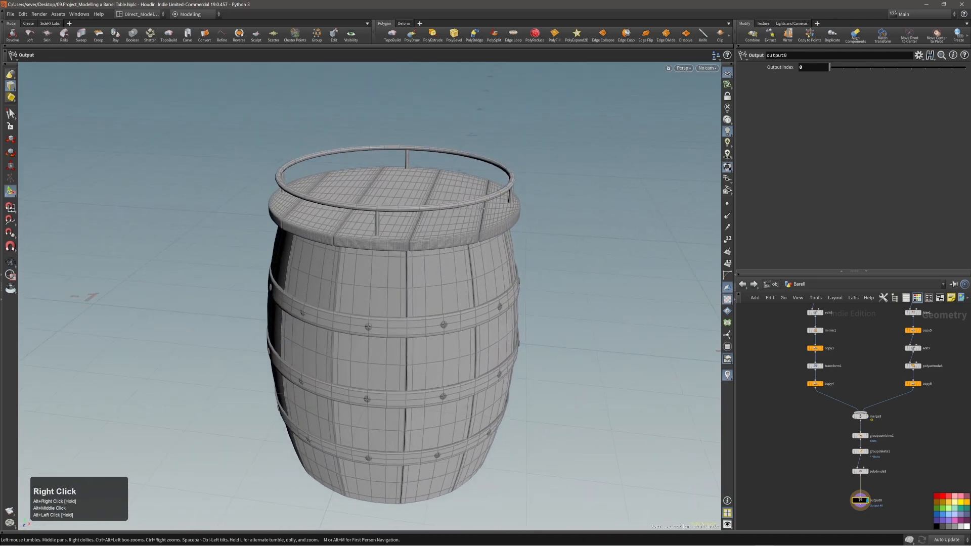
{"action": "double_click", "coordinate": [477, 199]}
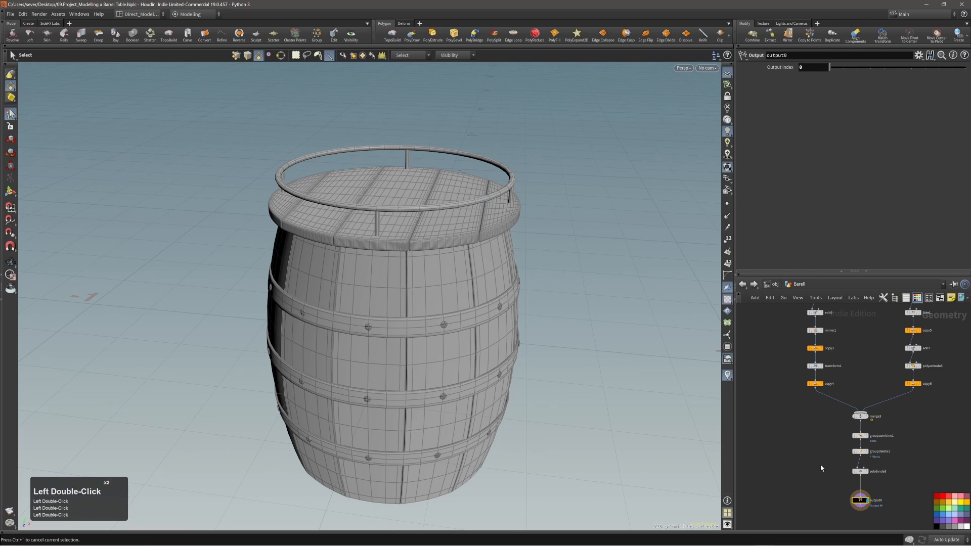
{"action": "left_click", "coordinate": [861, 471]}
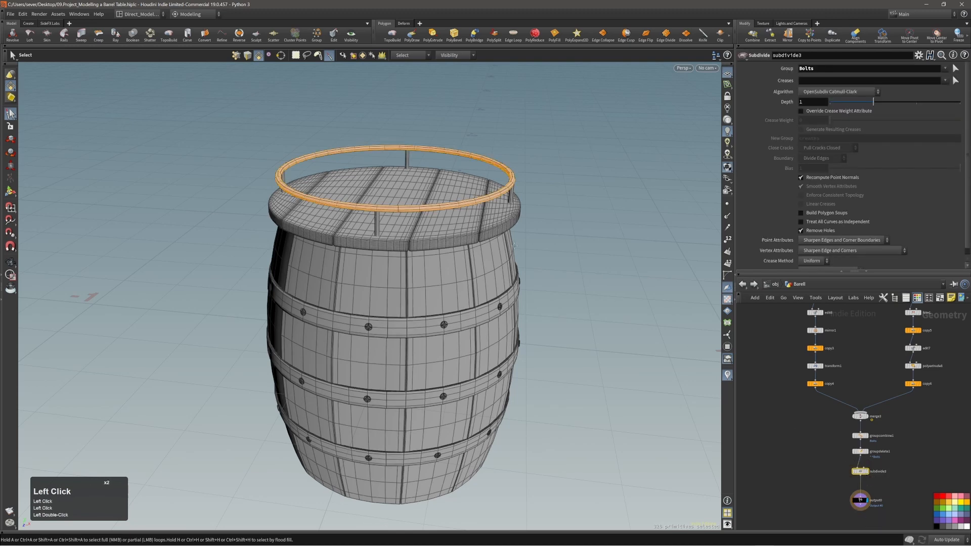
{"action": "double_click", "coordinate": [479, 201]}
{"action": "right_click_drag", "start_coordinate": [454, 191], "coordinate": [534, 202], "text": "alt"}
{"action": "key", "text": "alt+grave"}
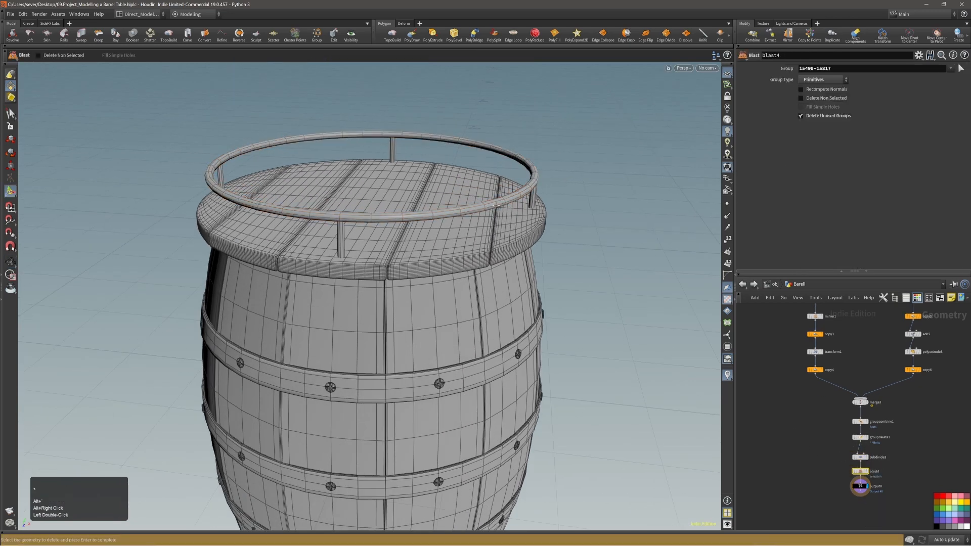
{"action": "key", "text": "ctrl+z"}
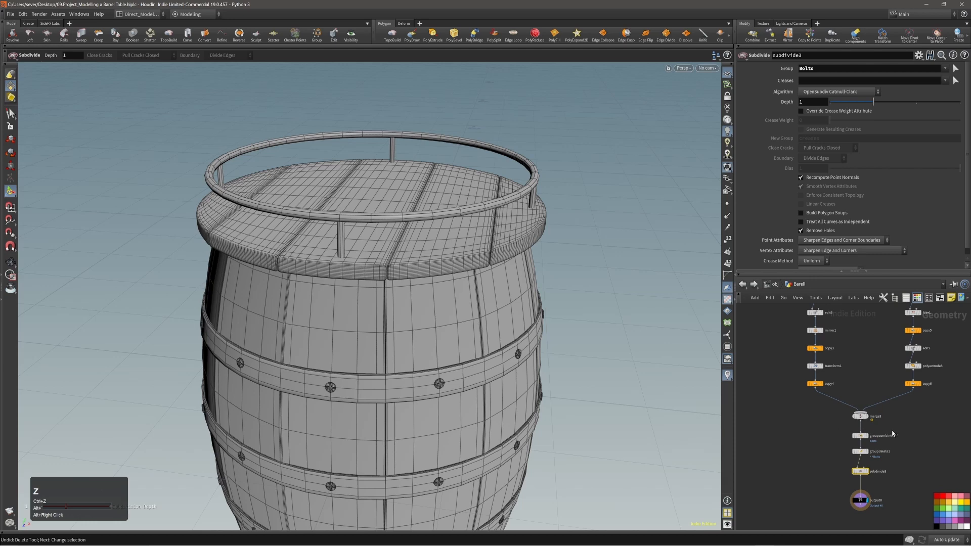
Step: On copy6, blast away the top rail ring and two railing posts
{"action": "left_click", "coordinate": [913, 384]}
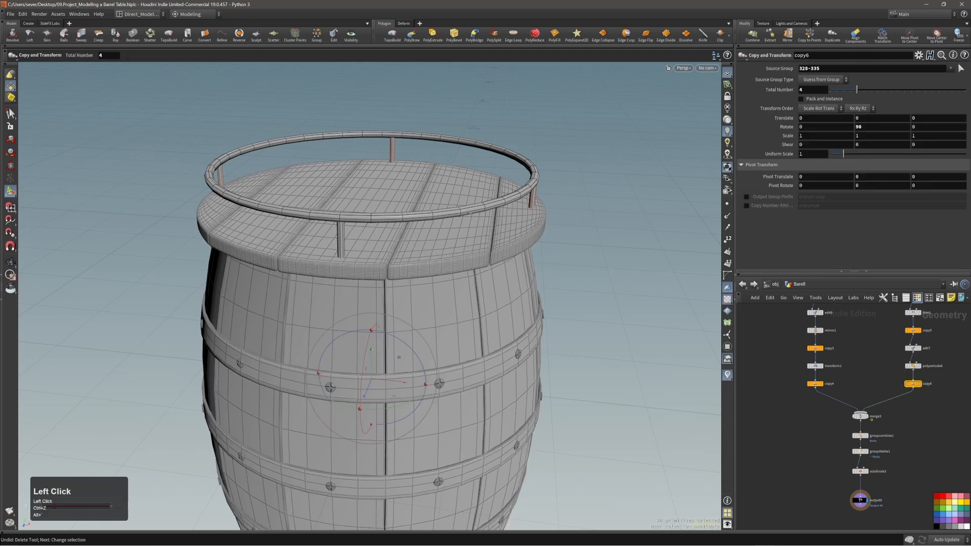
{"action": "double_click", "coordinate": [479, 202]}
{"action": "key", "text": "alt+grave"}
{"action": "double_click", "coordinate": [531, 200]}
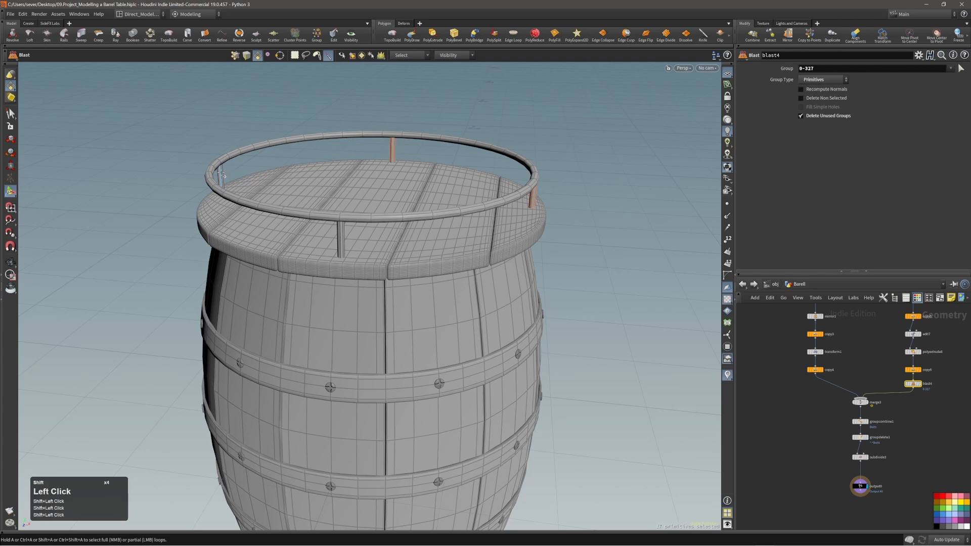
{"action": "double_click", "coordinate": [342, 236], "text": "shift"}
{"action": "key", "text": "alt+grave"}
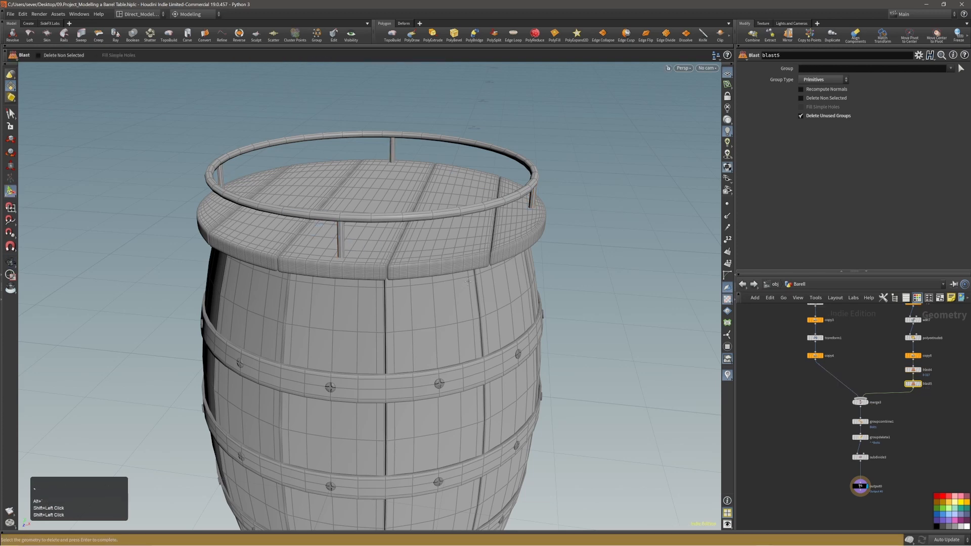
{"action": "right_click_drag", "start_coordinate": [445, 206], "coordinate": [396, 221], "text": "alt"}
{"action": "left_click_drag", "start_coordinate": [396, 221], "coordinate": [404, 212], "text": "alt"}
{"action": "double_click", "coordinate": [450, 215]}
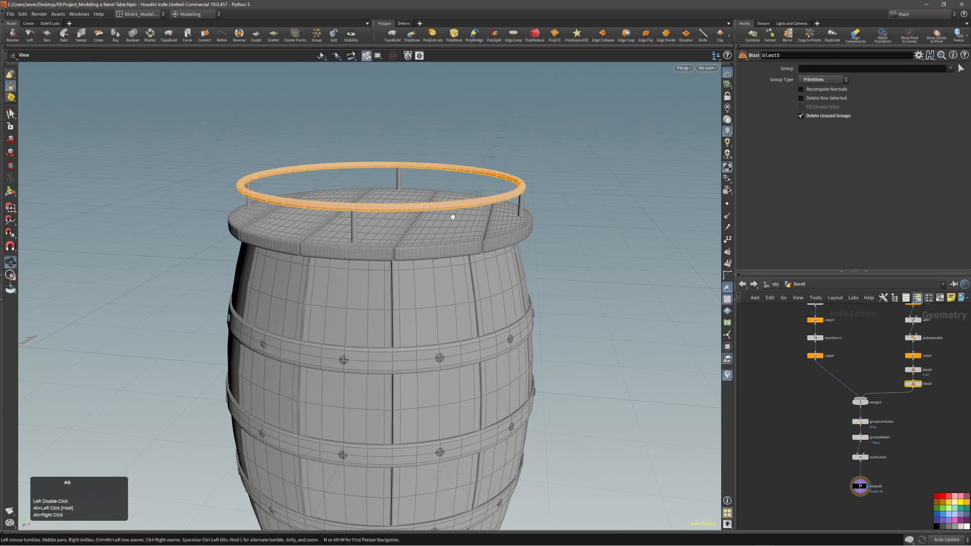
{"action": "key", "text": "alt+grave"}
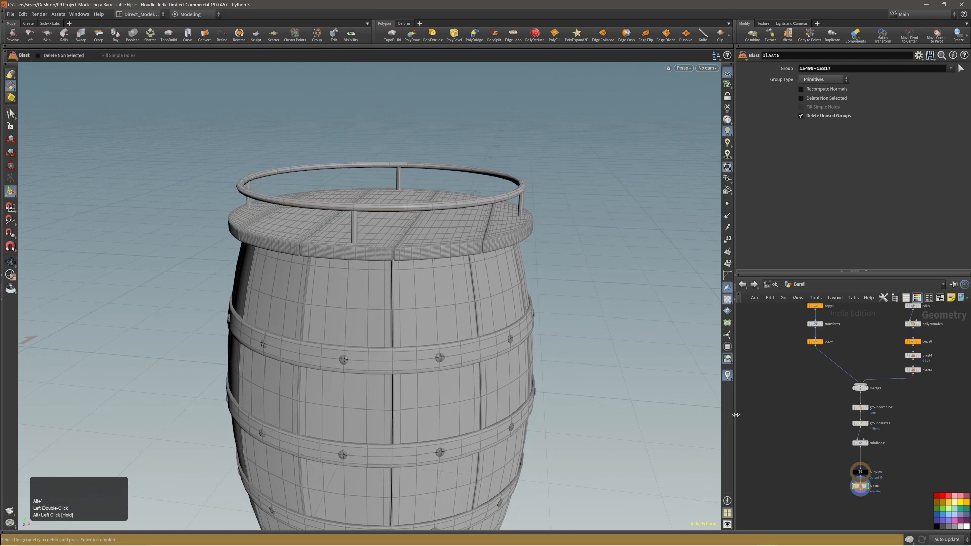
Step: Cut the blast6 node, check blast5, then undo until the posts and rail return
{"action": "left_click", "coordinate": [860, 485]}
{"action": "key", "text": "alt+x"}
{"action": "middle_click_drag", "start_coordinate": [909, 404], "coordinate": [902, 426], "text": "alt"}
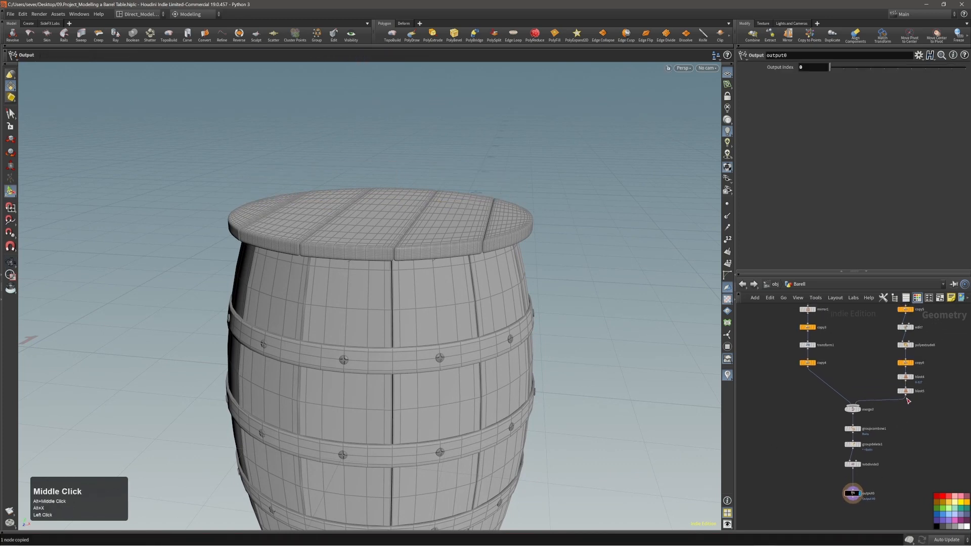
{"action": "left_click", "coordinate": [913, 392]}
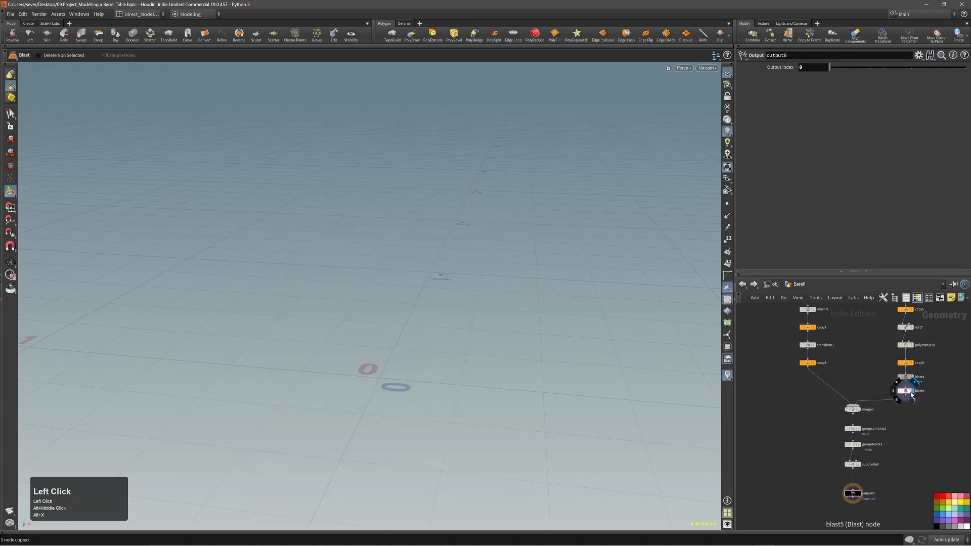
{"action": "left_click", "coordinate": [908, 393]}
{"action": "key", "text": "ctrl+z"}
{"action": "key", "text": "ctrl+z"}
{"action": "key", "text": "ctrl+z"}
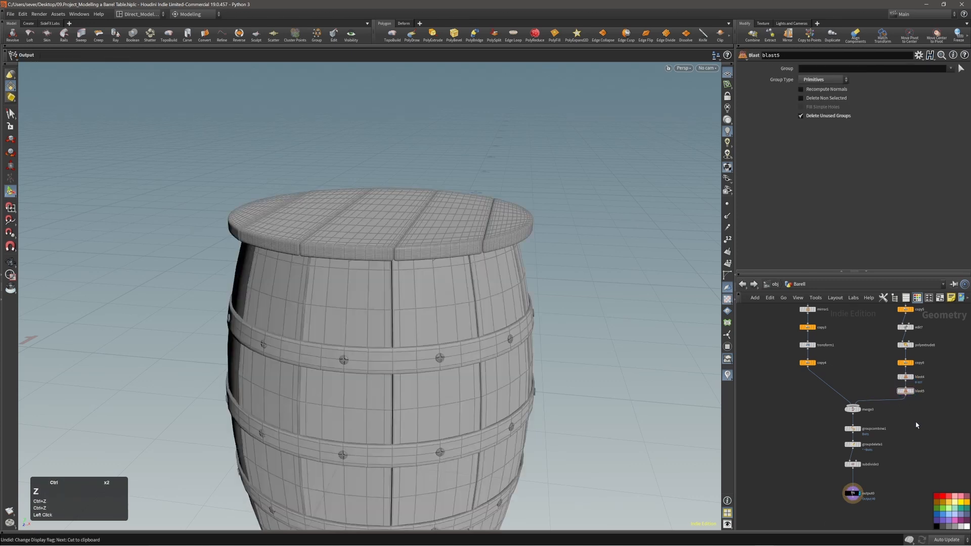
{"action": "left_click", "coordinate": [910, 410]}
{"action": "key", "text": "ctrl+z"}
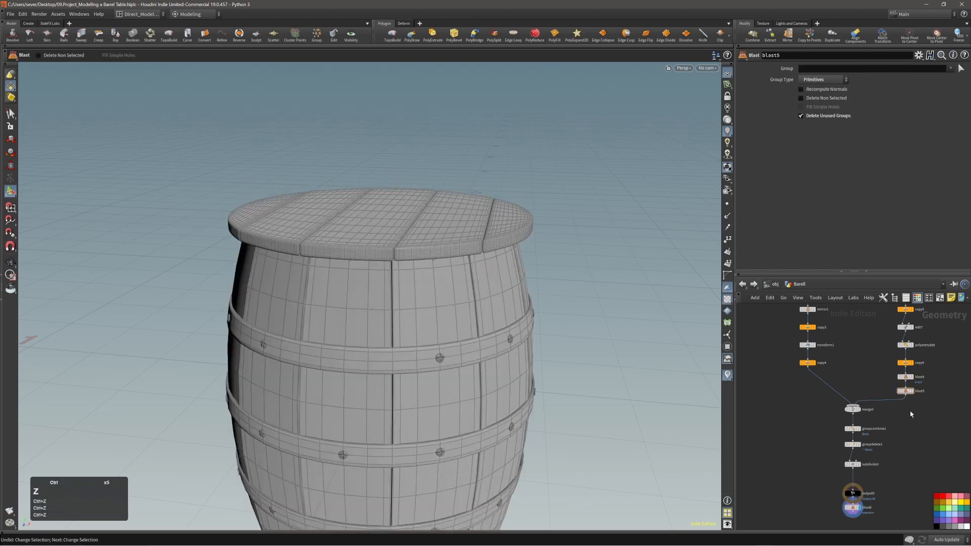
{"action": "key", "text": "ctrl+z"}
{"action": "key", "text": "ctrl+z"}
{"action": "key", "text": "ctrl+z"}
{"action": "key", "text": "ctrl+z"}
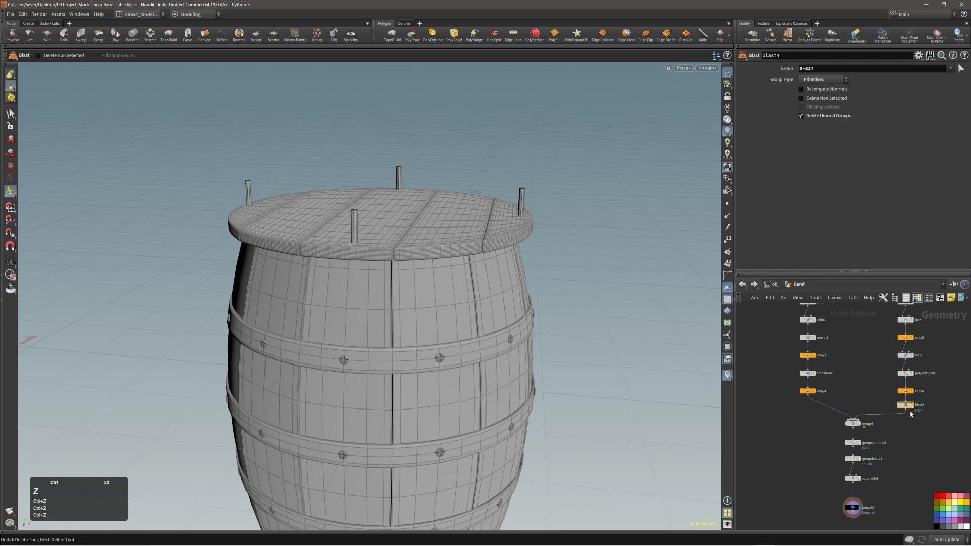
Step: Display output0 and test-delete the ring rail, then undo it
{"action": "right_click_drag", "start_coordinate": [481, 295], "coordinate": [444, 340], "text": "alt"}
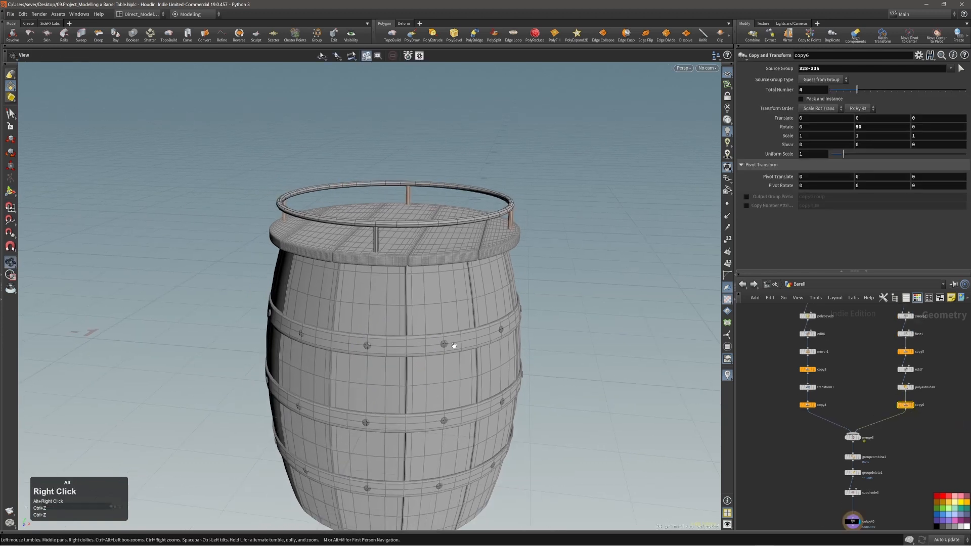
{"action": "middle_click_drag", "start_coordinate": [445, 341], "coordinate": [461, 312], "text": "alt"}
{"action": "middle_click_drag", "start_coordinate": [768, 434], "coordinate": [757, 404]}
{"action": "left_click", "coordinate": [841, 491]}
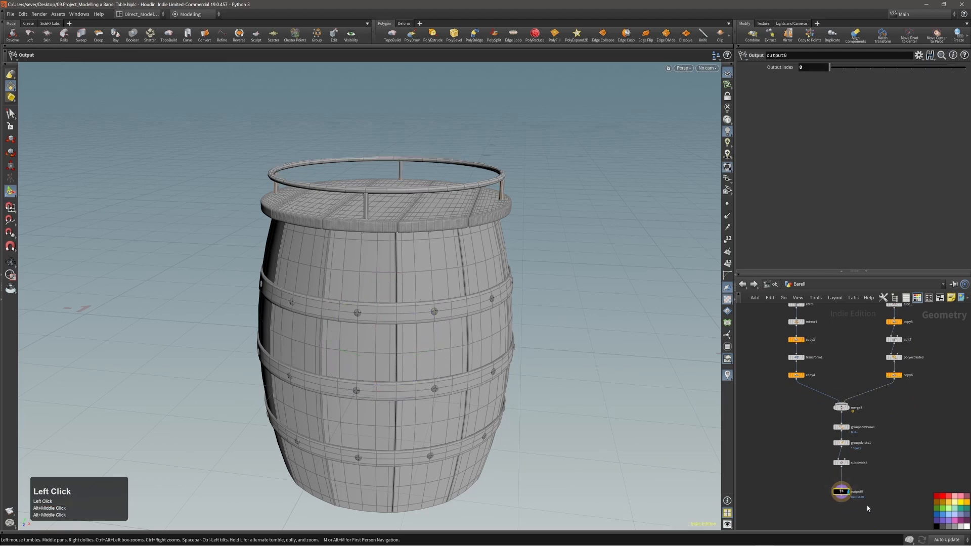
{"action": "double_click", "coordinate": [453, 191]}
{"action": "key", "text": "Delete"}
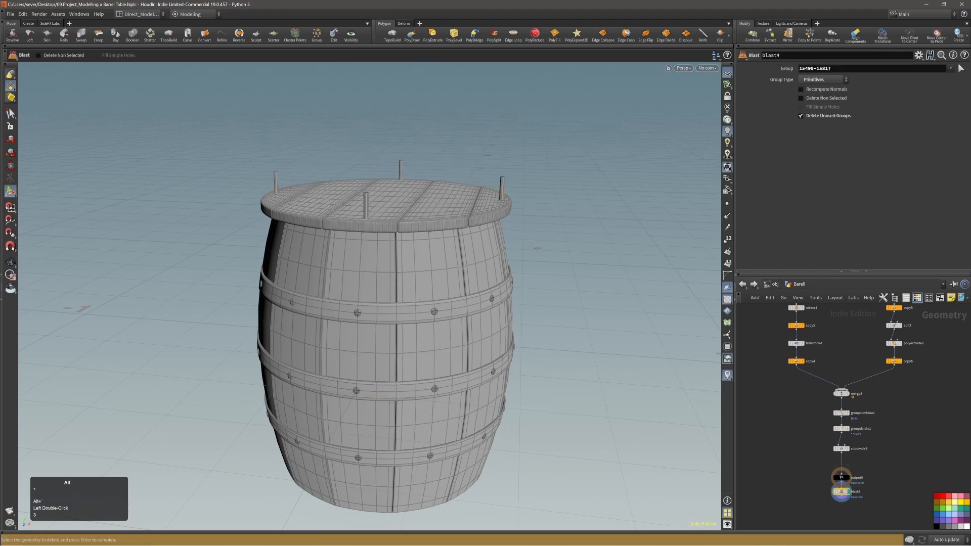
{"action": "key", "text": "ctrl+z"}
{"action": "left_click_drag", "start_coordinate": [405, 214], "coordinate": [468, 217], "text": "alt"}
Step: Orbit around the complete barrel table and frame the output node in the network
{"action": "mouse_move", "coordinate": [851, 391]}
{"action": "middle_mouse_down", "text": "alt"}
{"action": "mouse_move", "coordinate": [849, 415]}
{"action": "mouse_move", "coordinate": [849, 402]}
{"action": "middle_mouse_up", "text": "alt"}
{"action": "right_click_drag", "start_coordinate": [407, 237], "coordinate": [385, 239], "text": "alt"}
{"action": "left_click_drag", "start_coordinate": [385, 239], "coordinate": [408, 242], "text": "alt"}
{"action": "right_click_drag", "start_coordinate": [408, 243], "coordinate": [377, 249], "text": "alt"}
{"action": "left_click_drag", "start_coordinate": [377, 248], "coordinate": [407, 264], "text": "alt"}
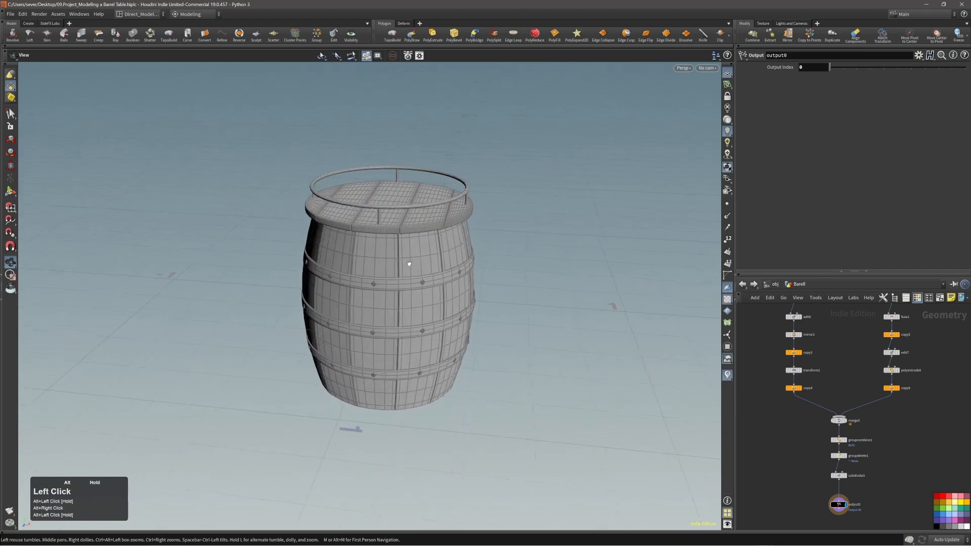
{"action": "middle_click_drag", "start_coordinate": [408, 265], "coordinate": [413, 276], "text": "alt"}
{"action": "left_click_drag", "start_coordinate": [414, 277], "coordinate": [368, 205], "text": "alt"}
{"action": "middle_click_drag", "start_coordinate": [903, 463], "coordinate": [861, 454], "text": "alt"}
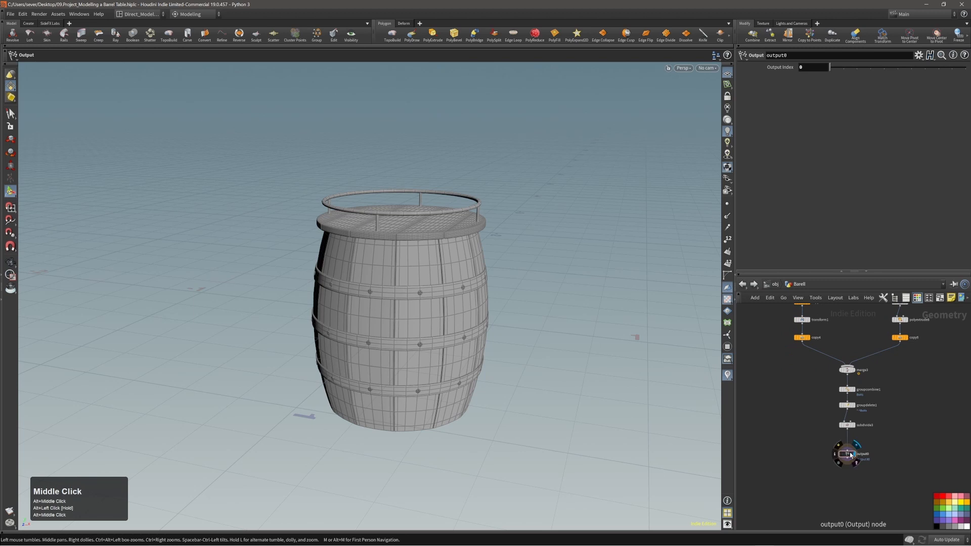
Step: Select all barrel primitives and apply a Match Size node
{"action": "left_click_drag", "start_coordinate": [851, 454], "coordinate": [851, 477]}
{"action": "key", "text": "3"}
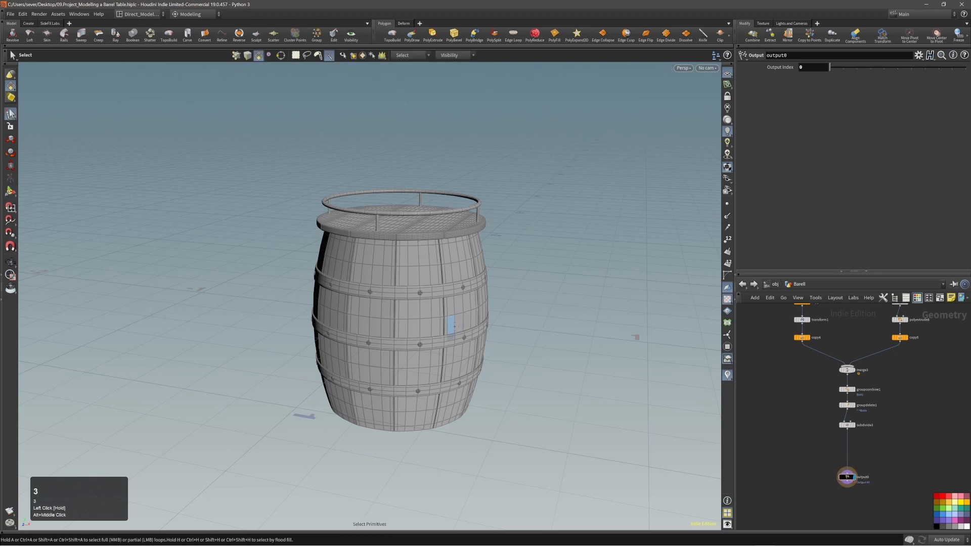
{"action": "key", "text": "n"}
{"action": "key", "text": "c"}
{"action": "left_click", "coordinate": [448, 324]}
{"action": "left_click", "coordinate": [458, 330]}
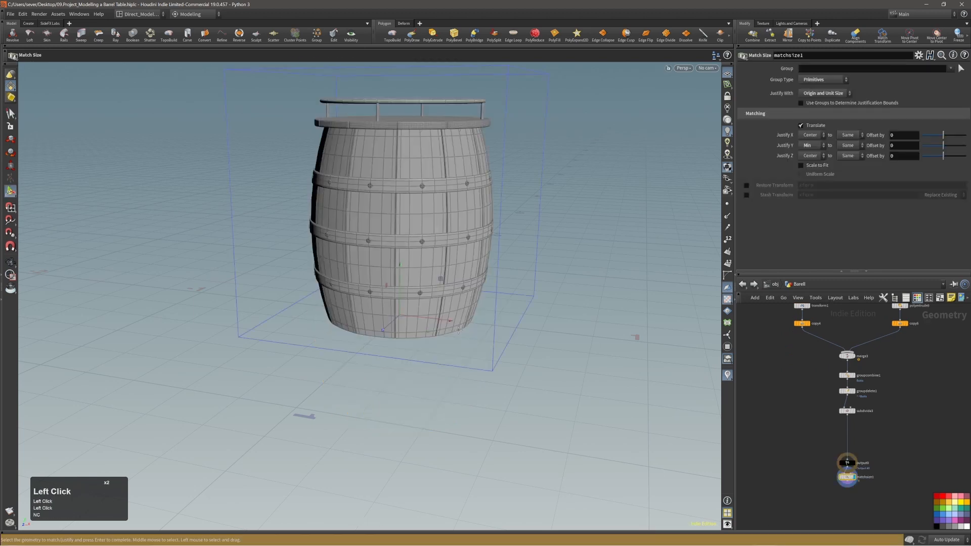
{"action": "right_click_drag", "start_coordinate": [458, 329], "coordinate": [401, 325], "text": "alt"}
{"action": "middle_click_drag", "start_coordinate": [400, 325], "coordinate": [428, 332], "text": "alt"}
{"action": "left_click_drag", "start_coordinate": [442, 314], "coordinate": [497, 363], "text": "alt"}
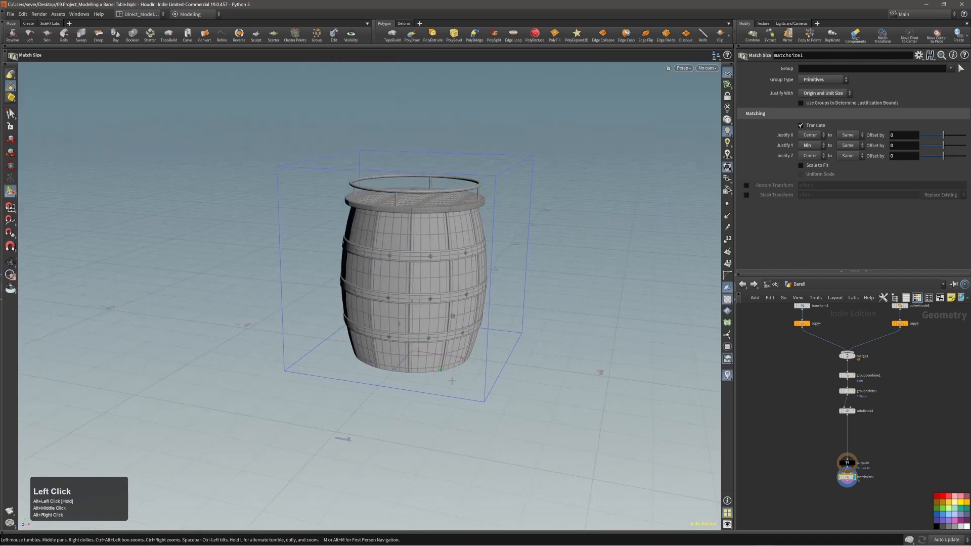
Step: Set the Match Size justification to Input if Wired
{"action": "left_click", "coordinate": [824, 93]}
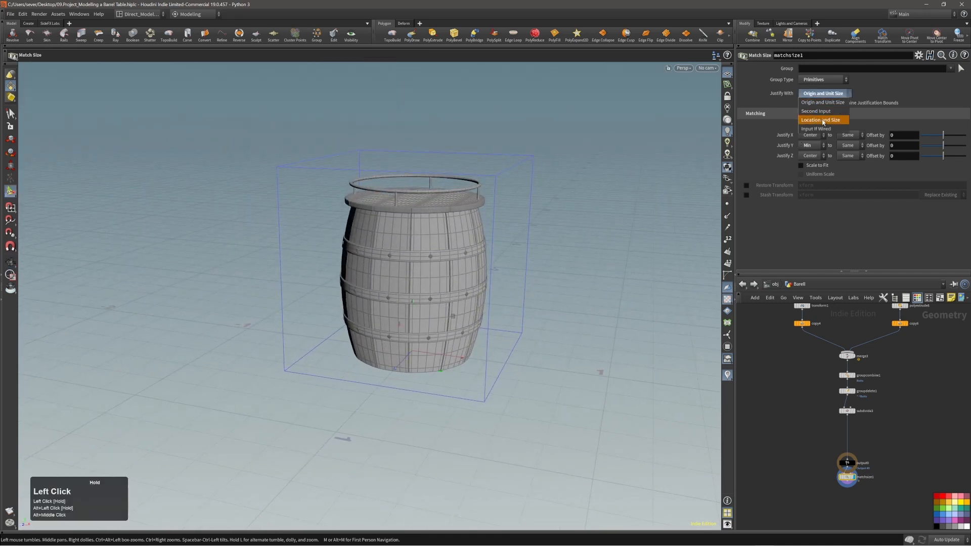
{"action": "left_click", "coordinate": [819, 123]}
{"action": "key", "text": "Escape"}
{"action": "left_click_drag", "start_coordinate": [508, 291], "coordinate": [415, 351], "text": "alt"}
Step: Go up to object level and frame the barrel inside the cabin scene
{"action": "key", "text": "space"}
{"action": "key", "text": "space"}
{"action": "key", "text": "space"}
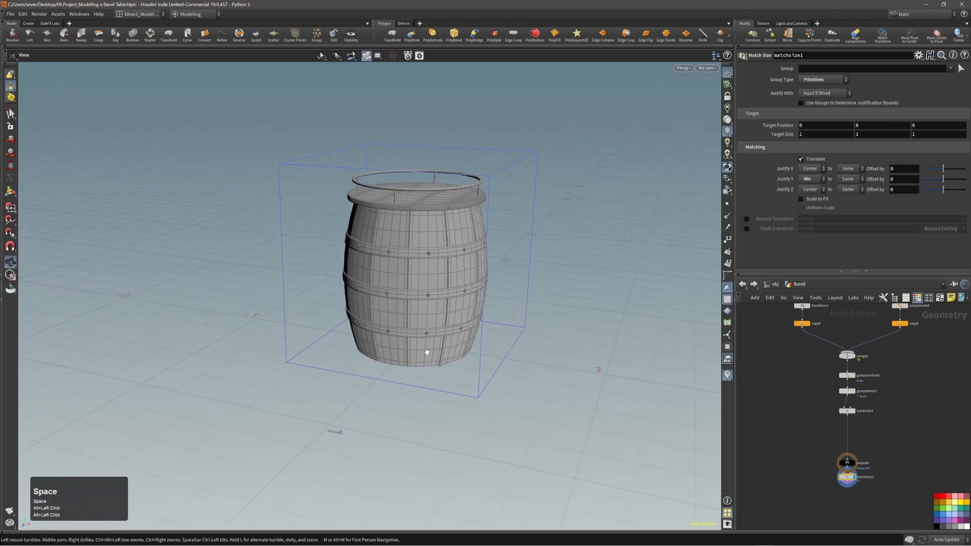
{"action": "key", "text": "4"}
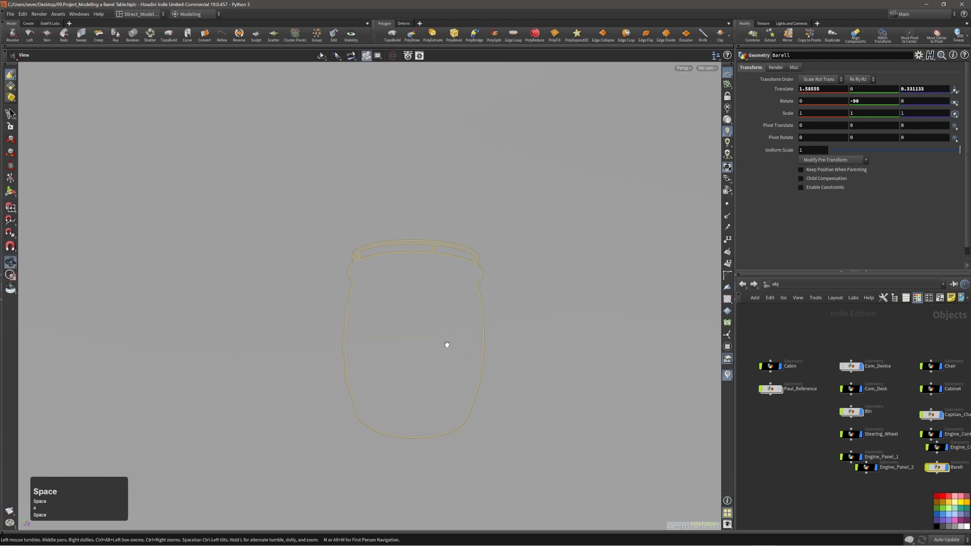
{"action": "key", "text": "space+h"}
{"action": "left_click_drag", "start_coordinate": [446, 353], "coordinate": [424, 334]}
{"action": "right_click_drag", "start_coordinate": [424, 334], "coordinate": [476, 393]}
{"action": "middle_click_drag", "start_coordinate": [476, 393], "coordinate": [477, 368]}
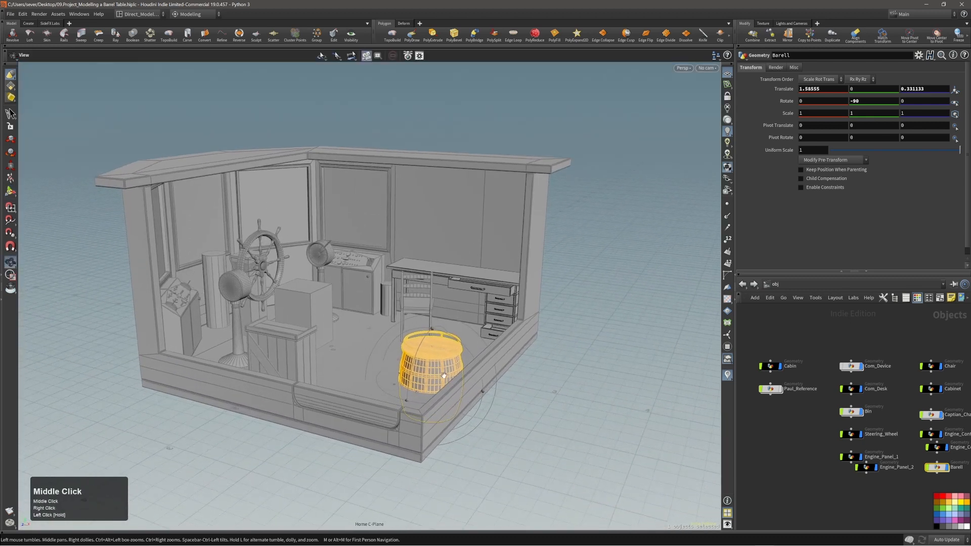
{"action": "right_click_drag", "start_coordinate": [477, 367], "coordinate": [636, 428]}
Step: Enter the Barell network, ghost the other cabin objects, and return to object level
{"action": "double_click", "coordinate": [938, 468]}
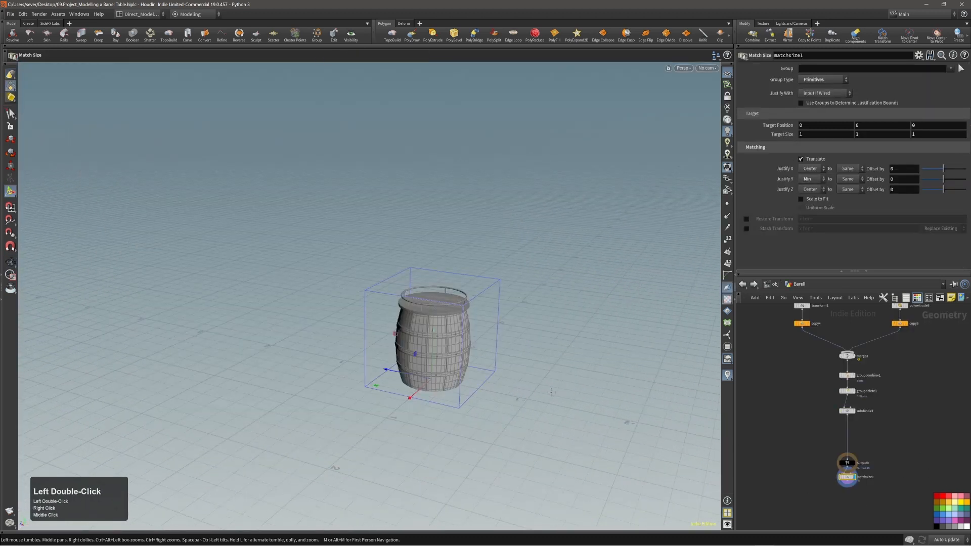
{"action": "mouse_move", "coordinate": [458, 397]}
{"action": "left_mouse_down", "text": "alt"}
{"action": "mouse_move", "coordinate": [417, 350]}
{"action": "mouse_move", "coordinate": [452, 387]}
{"action": "left_mouse_up", "text": "alt"}
{"action": "right_click_drag", "start_coordinate": [451, 387], "coordinate": [470, 379], "text": "alt"}
{"action": "key", "text": "y"}
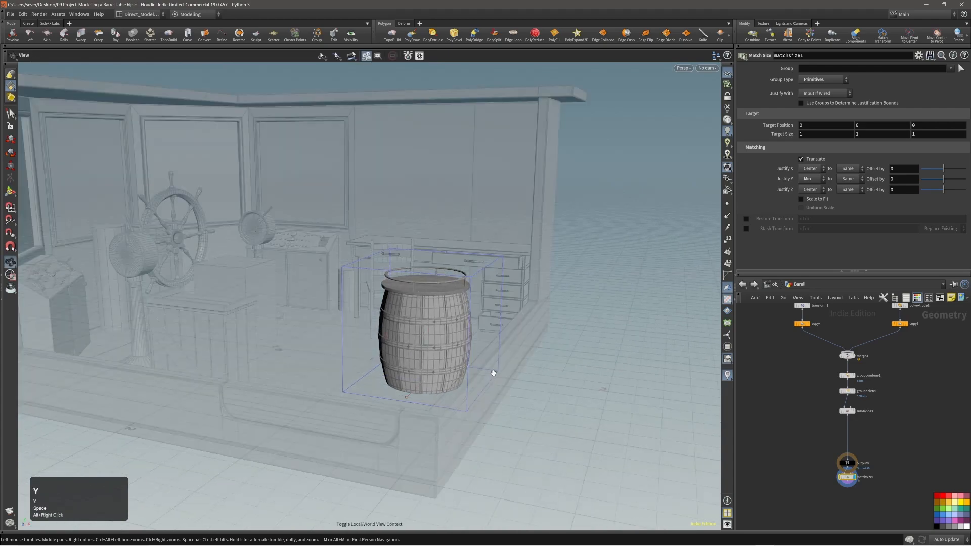
{"action": "left_click_drag", "start_coordinate": [455, 365], "coordinate": [430, 374]}
{"action": "key", "text": "u"}
{"action": "right_click_drag", "start_coordinate": [445, 253], "coordinate": [504, 280]}
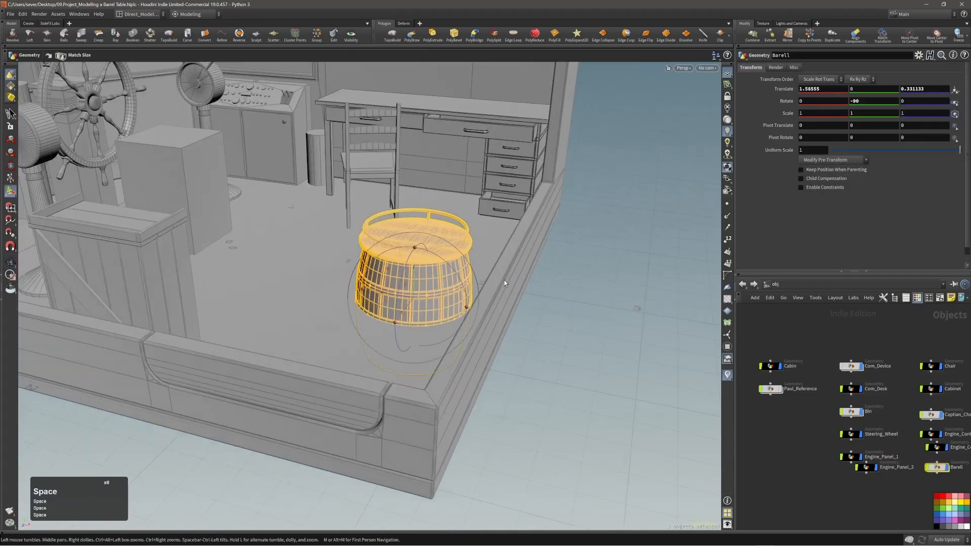
{"action": "left_click_drag", "start_coordinate": [415, 247], "coordinate": [414, 191]}
{"action": "right_click_drag", "start_coordinate": [445, 283], "coordinate": [420, 268], "text": "alt"}
{"action": "left_click_drag", "start_coordinate": [420, 268], "coordinate": [422, 270], "text": "alt"}
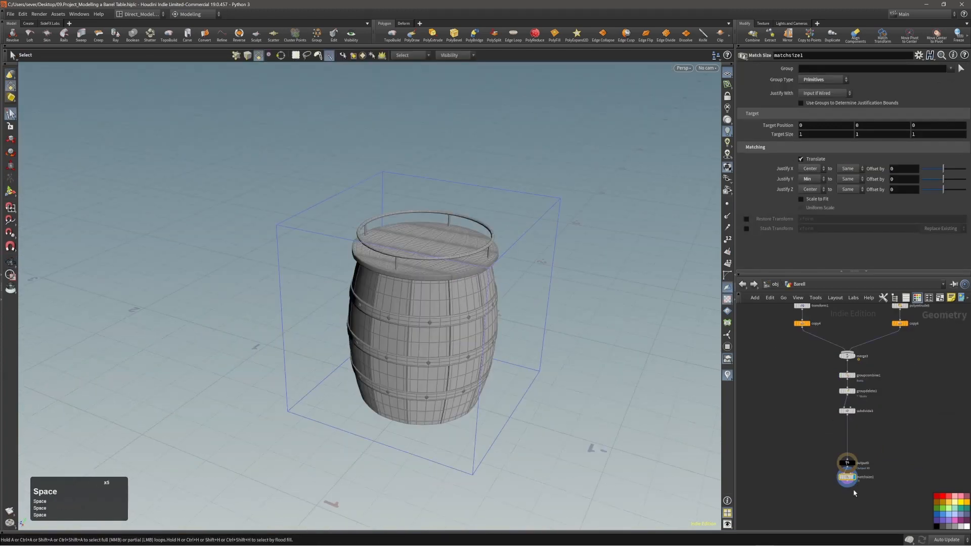
Step: Wire matchsize1 between subdivide3 and output0, enabling Scale to Fit and disabling Scale Z
{"action": "left_click_drag", "start_coordinate": [847, 477], "coordinate": [849, 429]}
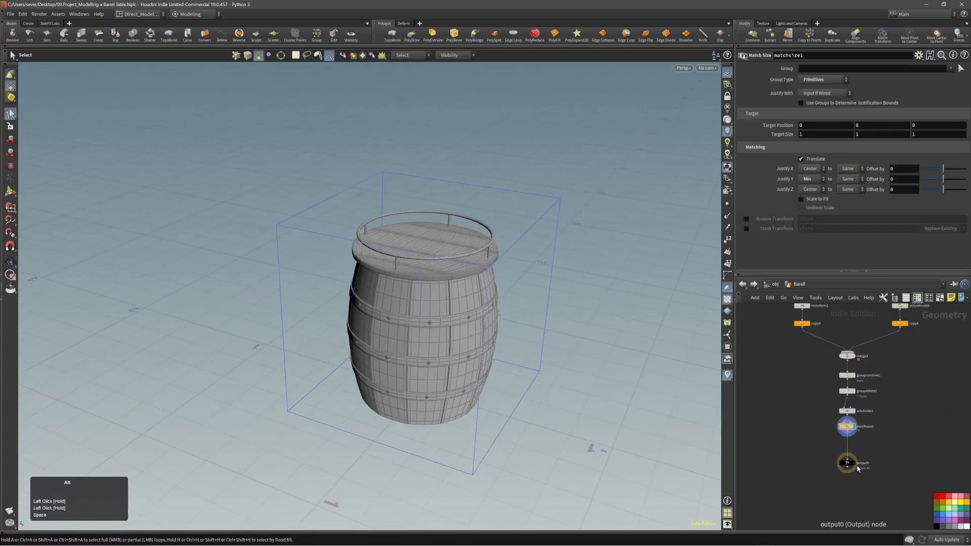
{"action": "right_click_drag", "start_coordinate": [858, 468], "coordinate": [841, 473], "text": "alt"}
{"action": "left_click_drag", "start_coordinate": [838, 475], "coordinate": [839, 466]}
{"action": "right_click_drag", "start_coordinate": [492, 305], "coordinate": [475, 316], "text": "alt"}
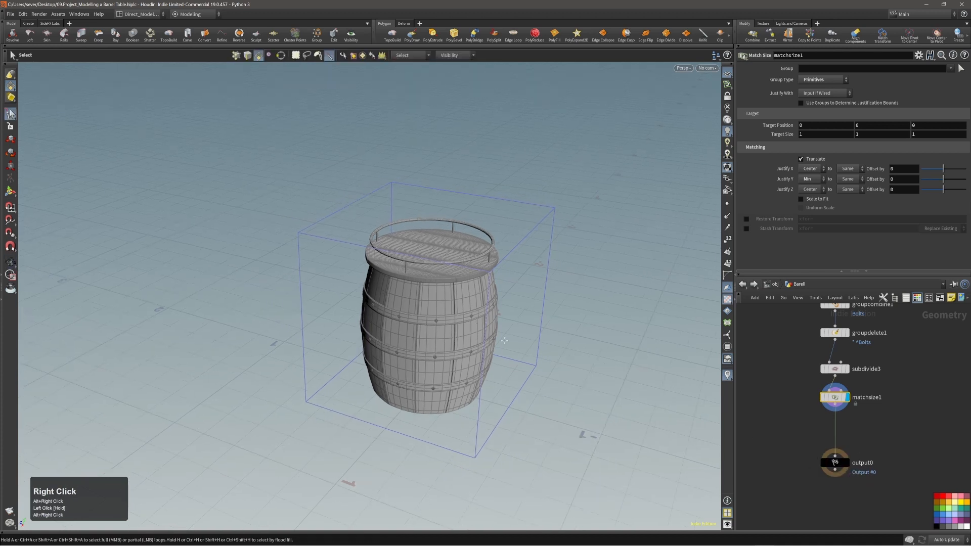
{"action": "mouse_move", "coordinate": [504, 340]}
{"action": "left_mouse_down", "text": "alt"}
{"action": "mouse_move", "coordinate": [455, 329]}
{"action": "mouse_move", "coordinate": [502, 347]}
{"action": "left_mouse_up", "text": "alt"}
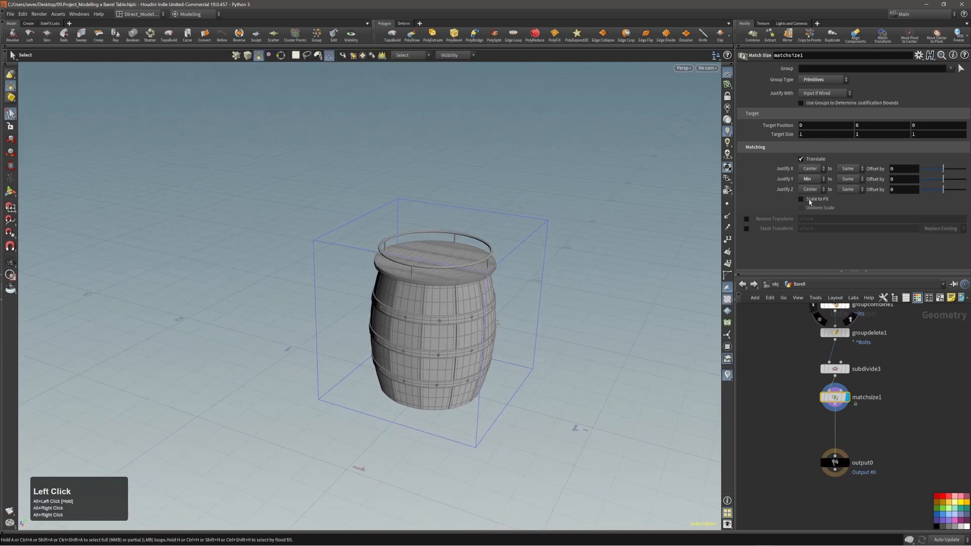
{"action": "left_click", "coordinate": [800, 200]}
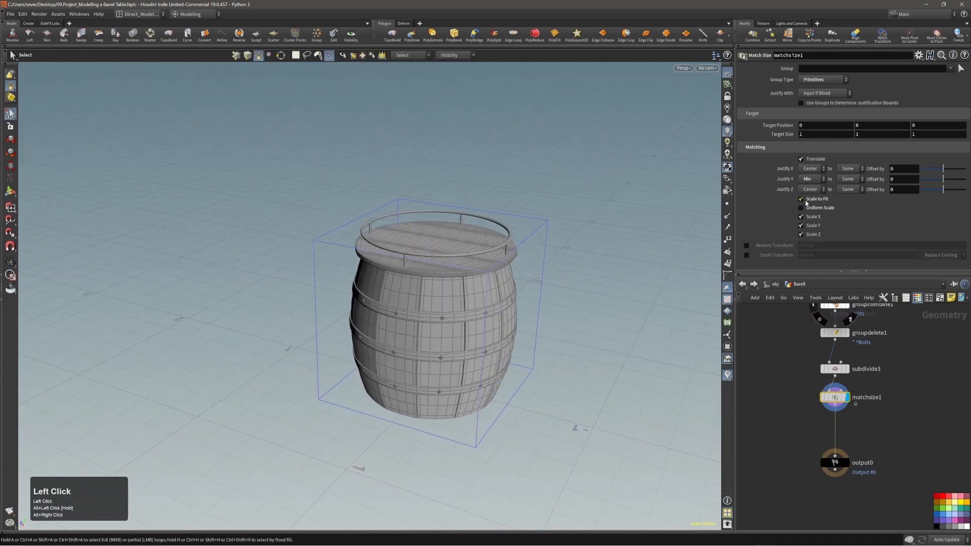
{"action": "left_click", "coordinate": [809, 234]}
{"action": "left_click_drag", "start_coordinate": [457, 329], "coordinate": [459, 297], "text": "alt"}
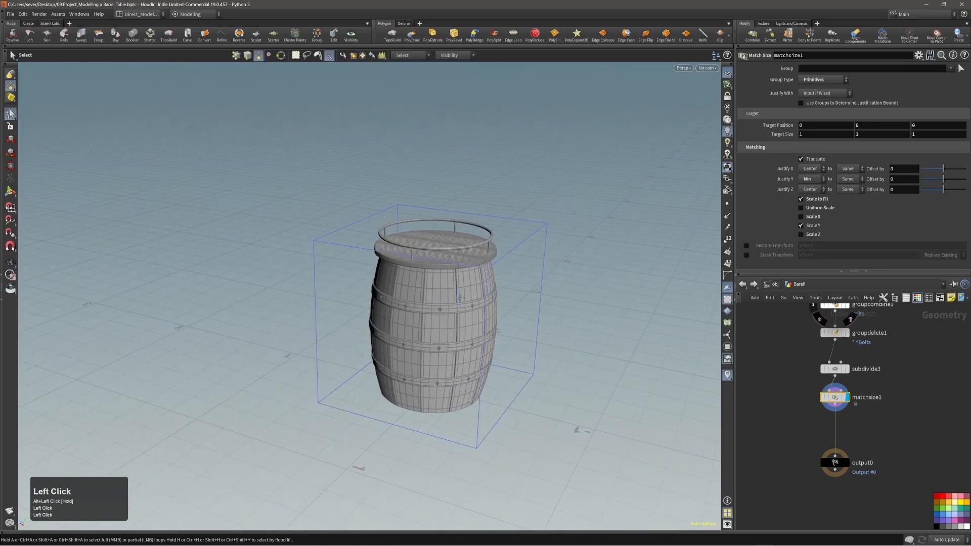
Step: Return to the object-level cabin scene and view the barrel from a low front angle
{"action": "key", "text": "4"}
{"action": "key", "text": "1"}
{"action": "right_click_drag", "start_coordinate": [466, 306], "coordinate": [358, 307]}
{"action": "left_click_drag", "start_coordinate": [357, 307], "coordinate": [447, 358]}
Step: Reset the barrel's Translate Y onto the floor and set its uniform scale to 0.847
{"action": "middle_click", "coordinate": [867, 91], "text": "ctrl"}
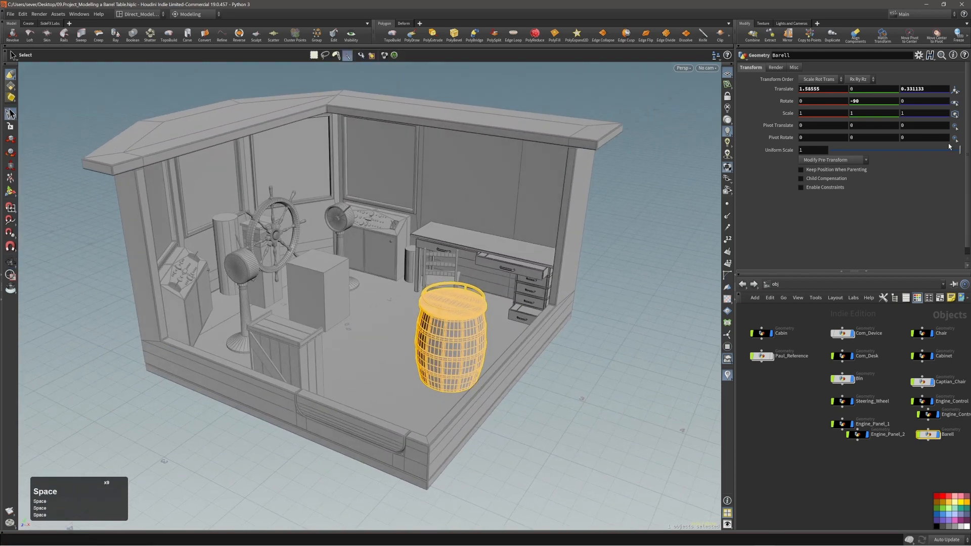
{"action": "left_click_drag", "start_coordinate": [957, 150], "coordinate": [941, 163]}
{"action": "right_click_drag", "start_coordinate": [445, 323], "coordinate": [419, 327], "text": "alt"}
{"action": "left_click_drag", "start_coordinate": [419, 326], "coordinate": [468, 336], "text": "alt"}
{"action": "left_click", "coordinate": [530, 425]}
{"action": "middle_click_drag", "start_coordinate": [468, 336], "coordinate": [476, 329], "text": "alt"}
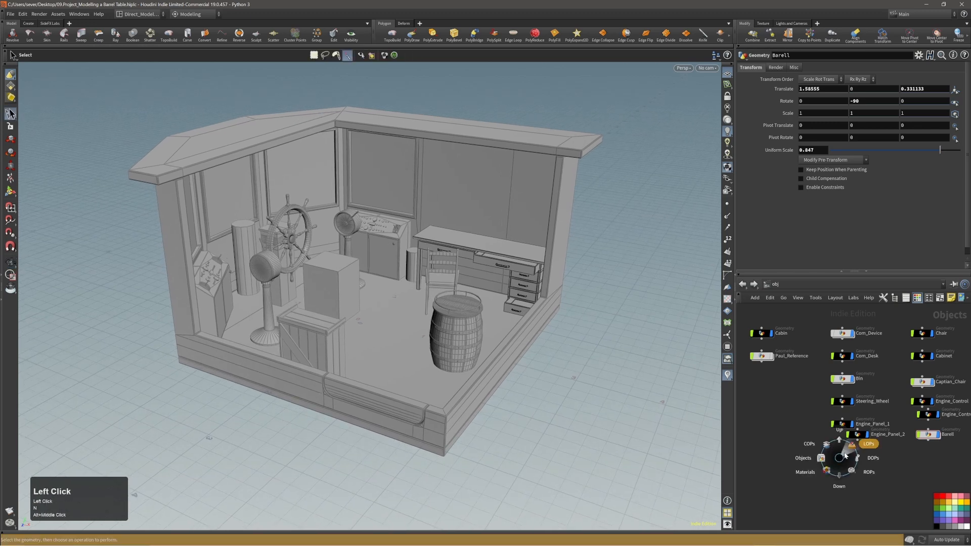
Step: Switch to the LOPs stage to view the cabin's Karma render
{"action": "left_click", "coordinate": [845, 455]}
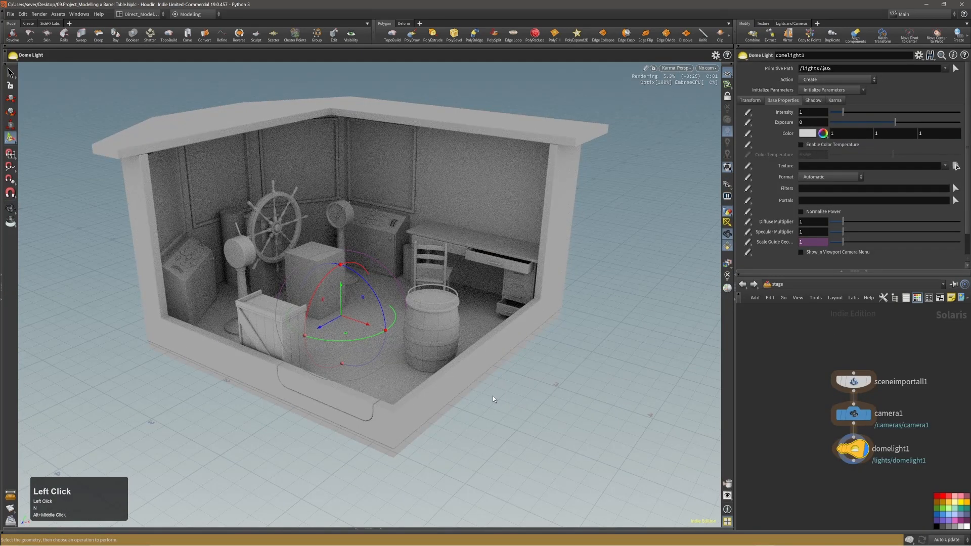
{"action": "key", "text": "s"}
{"action": "left_click", "coordinate": [538, 389]}
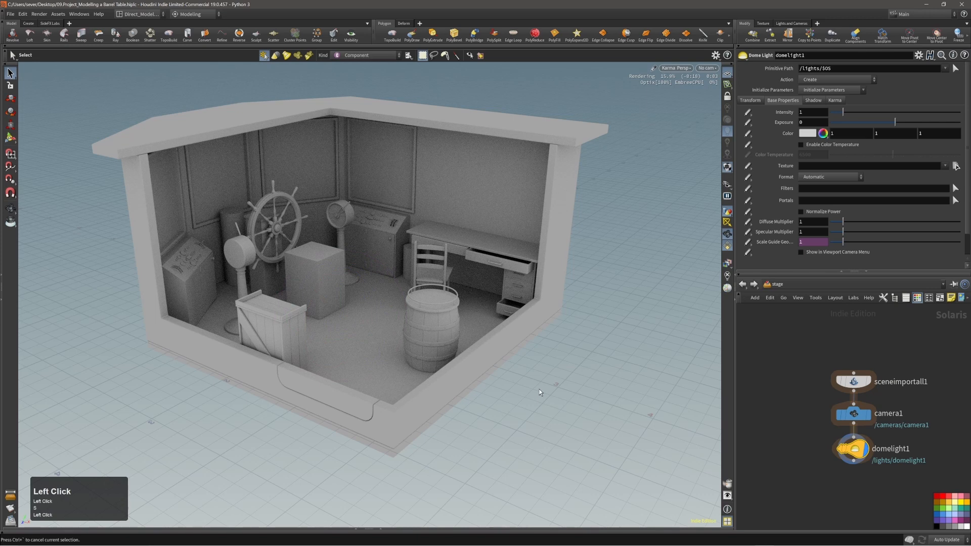